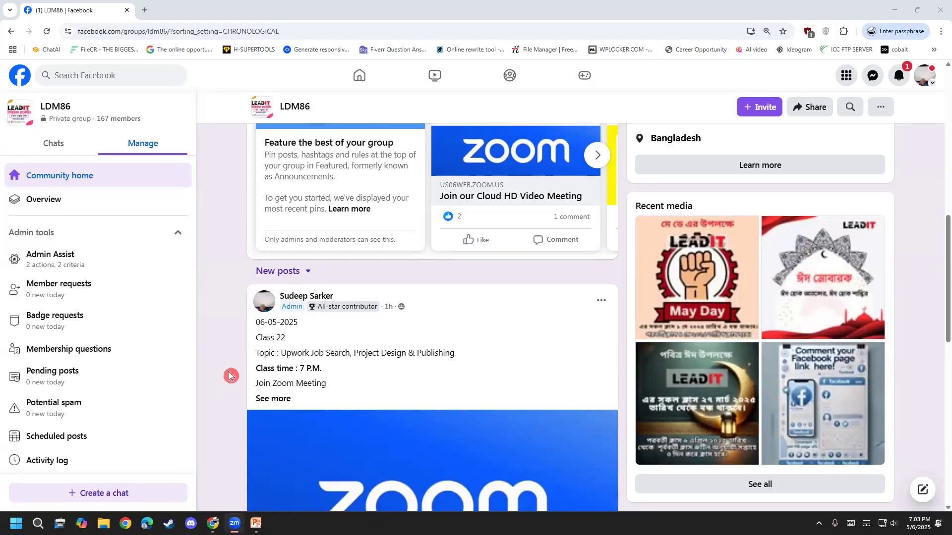
left_click_drag(277, 353, 416, 356)
left_click(353, 351)
left_click(416, 357)
triple_click(474, 360)
left_click(472, 362)
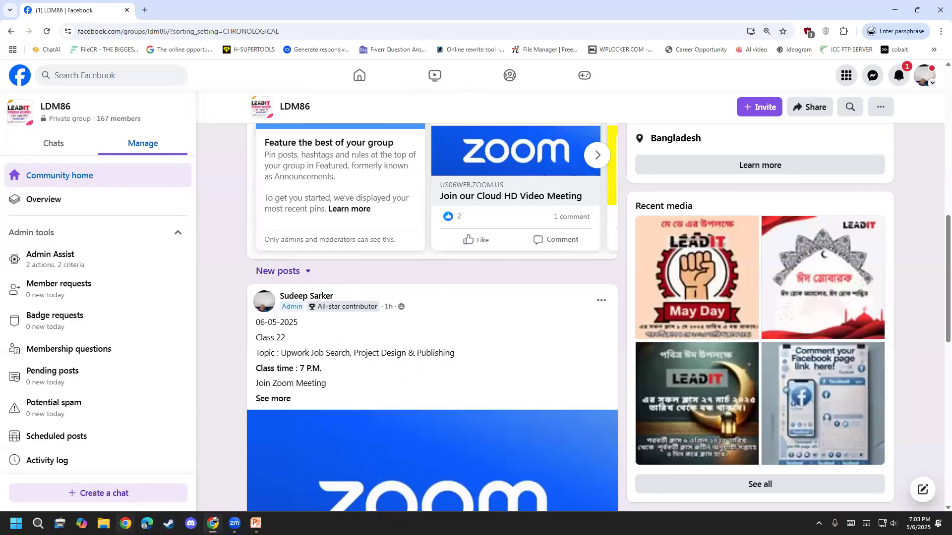
left_click(125, 523)
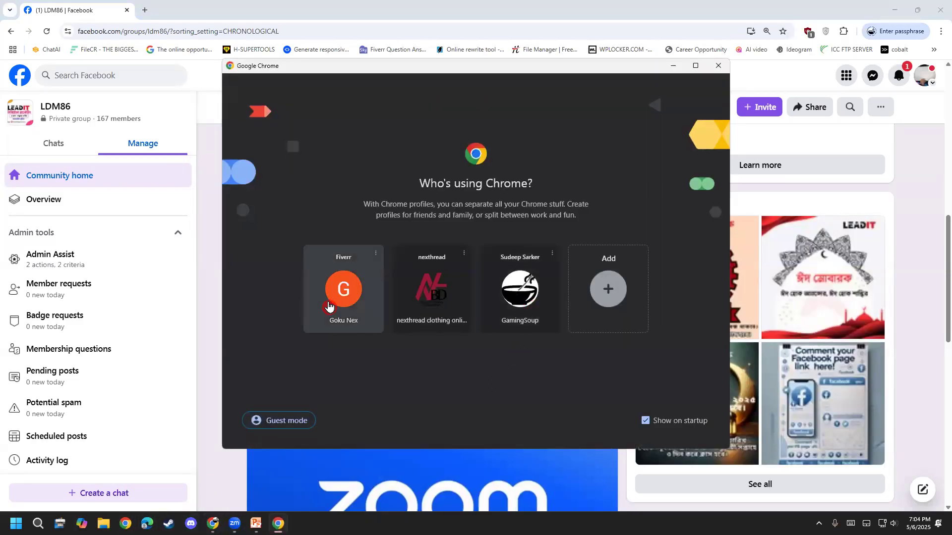
- Open a Fiverr-profile window and load Upwork's best-matches job feed from the 'up' address-bar suggestion
left_click(329, 307)
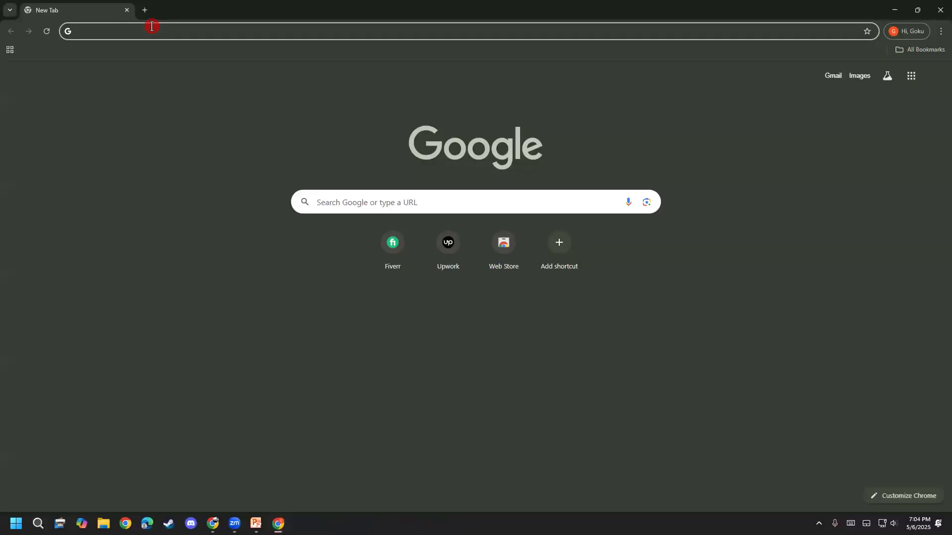
type("up")
left_click(167, 55)
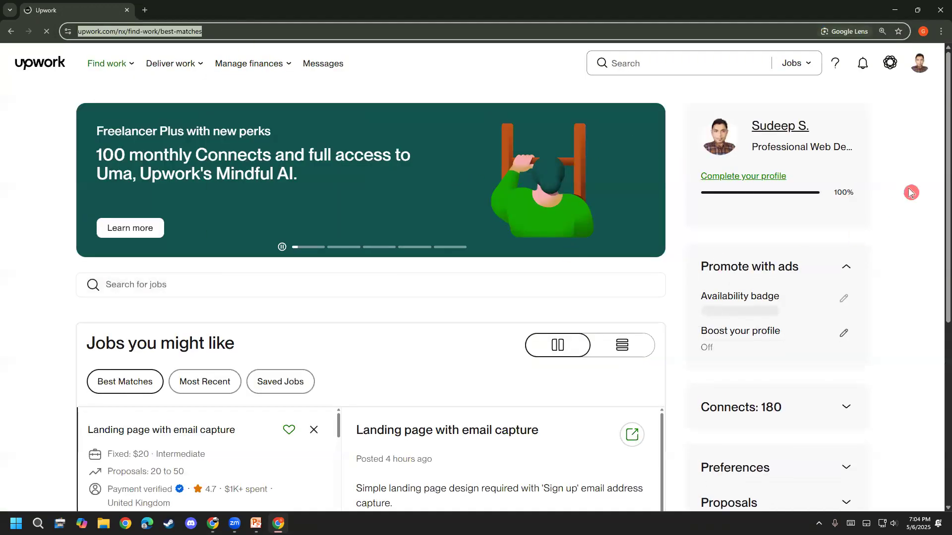
- Open your own freelancer profile page from the account avatar menu
scroll(525, 290, "down", 1)
scroll(79, 410, "down", 2)
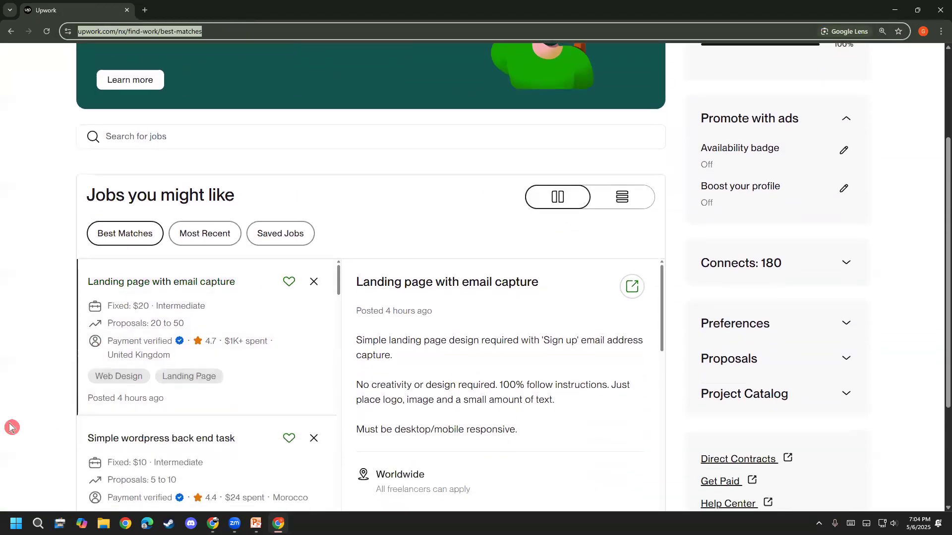
scroll(11, 424, "up", 3)
scroll(11, 427, "down", 1)
scroll(11, 427, "up", 2)
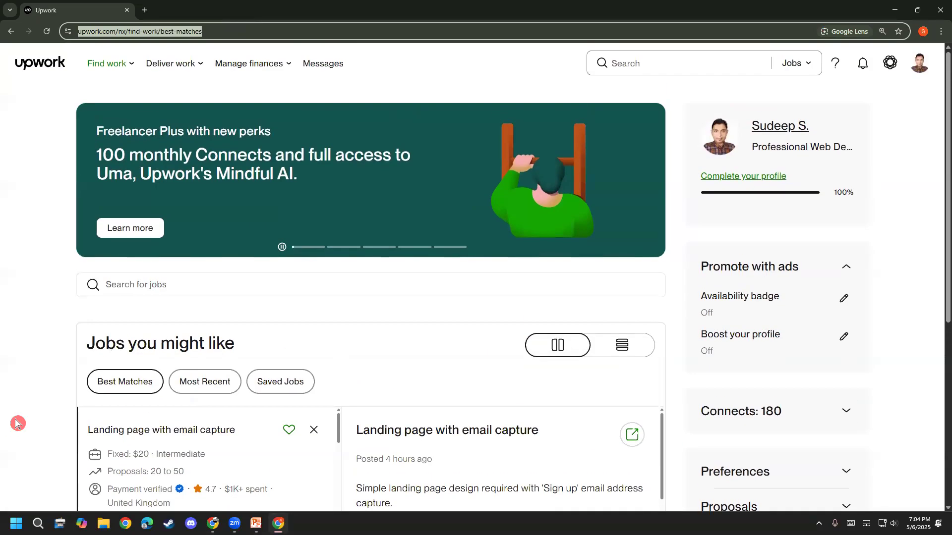
left_click(918, 64)
left_click(833, 169)
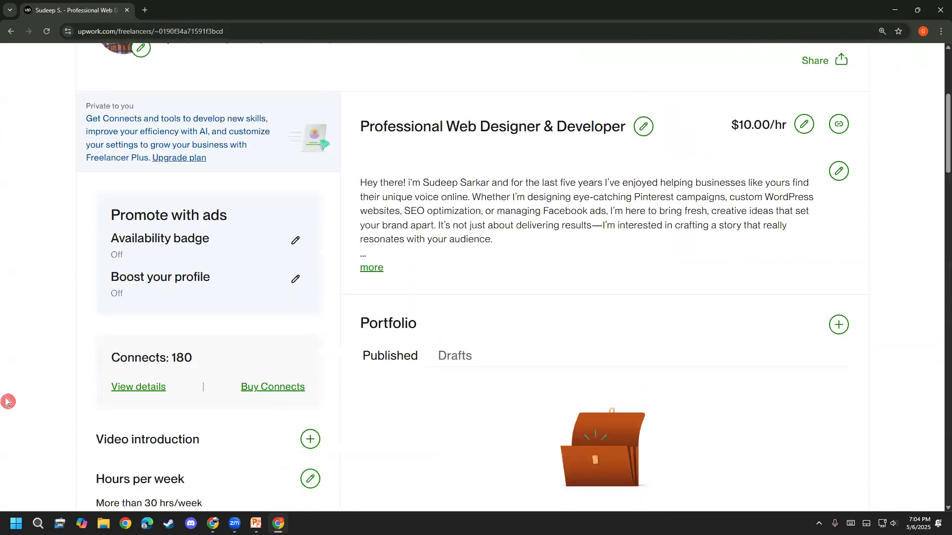
- Scroll down the profile to the Portfolio section
scroll(6, 391, "up", 1)
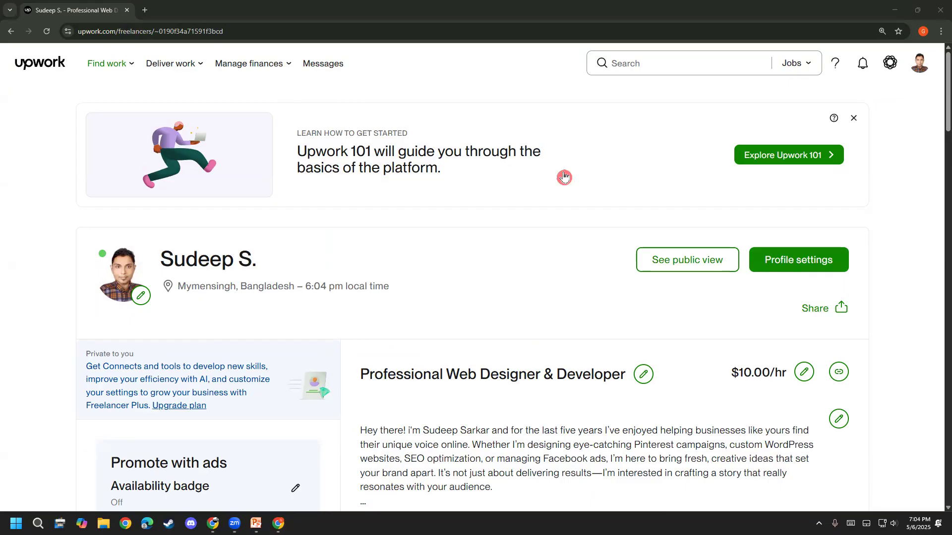
scroll(8, 263, "down", 2)
scroll(10, 263, "up", 2)
scroll(17, 244, "down", 7)
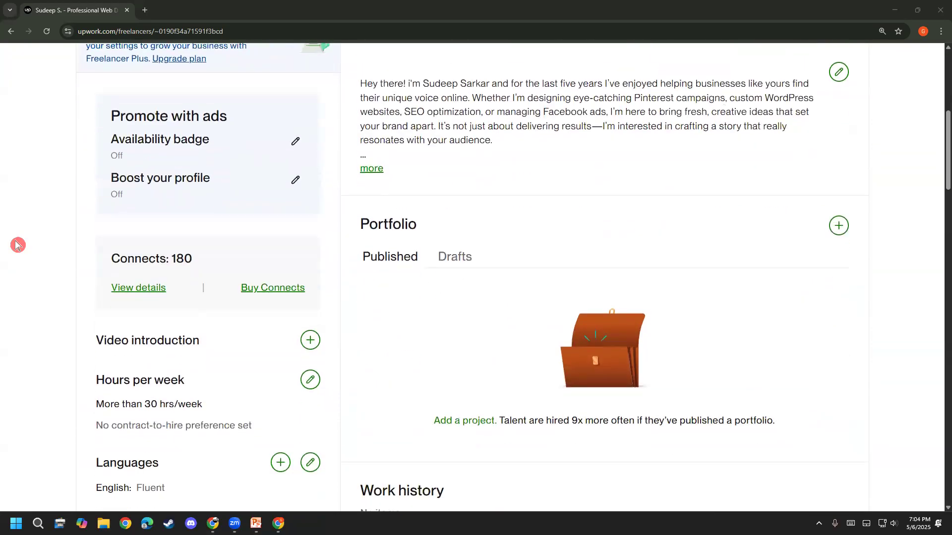
scroll(282, 270, "up", 3)
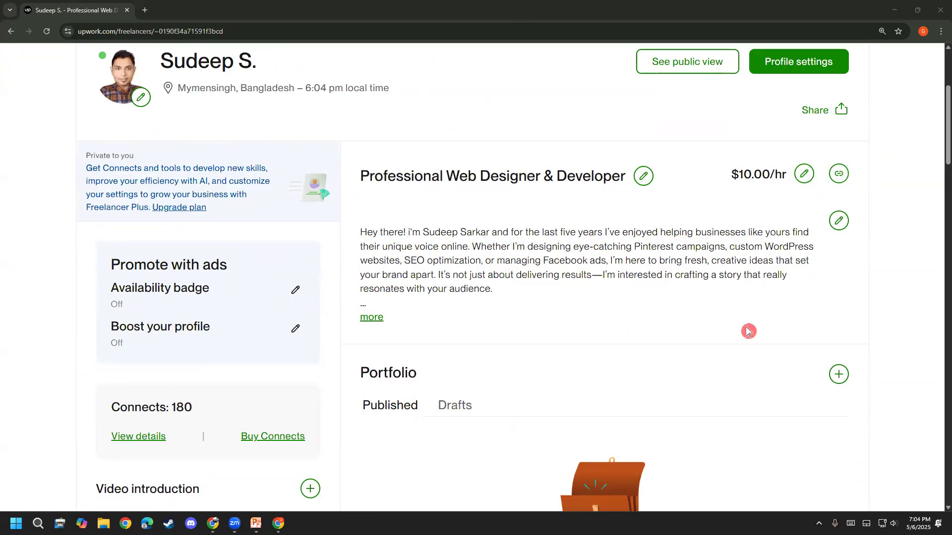
scroll(392, 293, "down", 4)
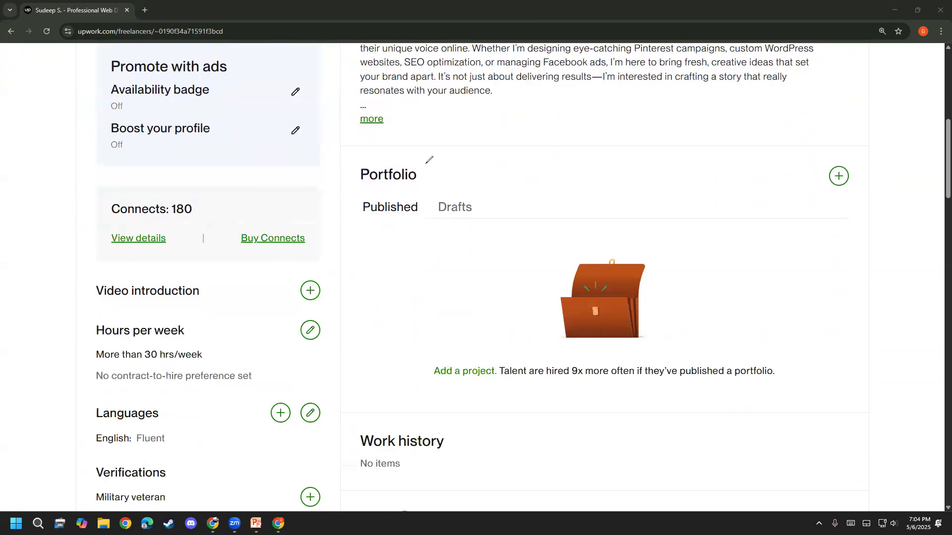
- Circle the Portfolio heading in red, draw an arrow to a handwritten note, and exit pen mode
mouse_move(430, 161)
left_mouse_down()
mouse_move(323, 163)
mouse_move(440, 178)
mouse_move(430, 155)
left_mouse_up()
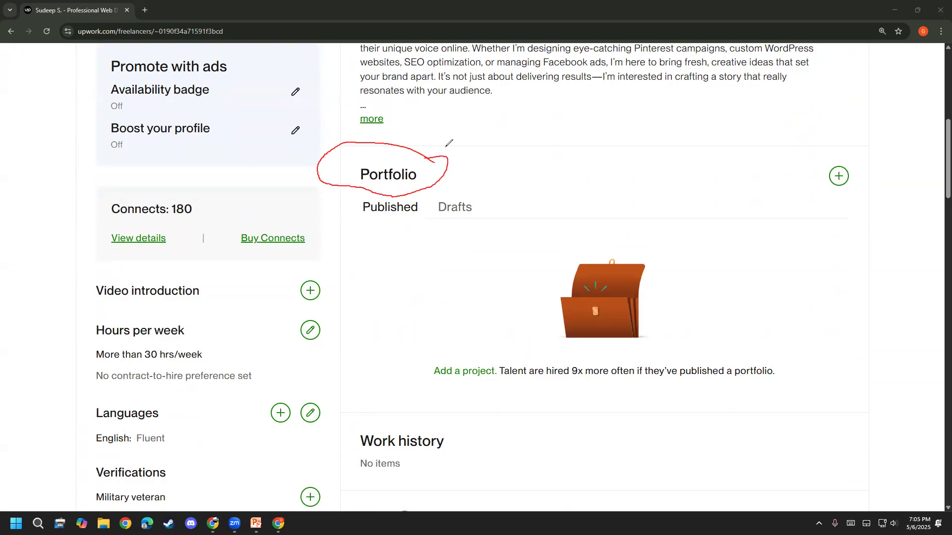
left_click_drag(430, 160, 534, 151)
mouse_move(516, 143)
left_mouse_down()
mouse_move(534, 151)
mouse_move(521, 166)
left_mouse_up()
mouse_move(565, 127)
left_mouse_down()
mouse_move(587, 134)
mouse_move(597, 158)
mouse_move(605, 132)
mouse_move(637, 160)
mouse_move(672, 149)
mouse_move(671, 123)
left_mouse_up()
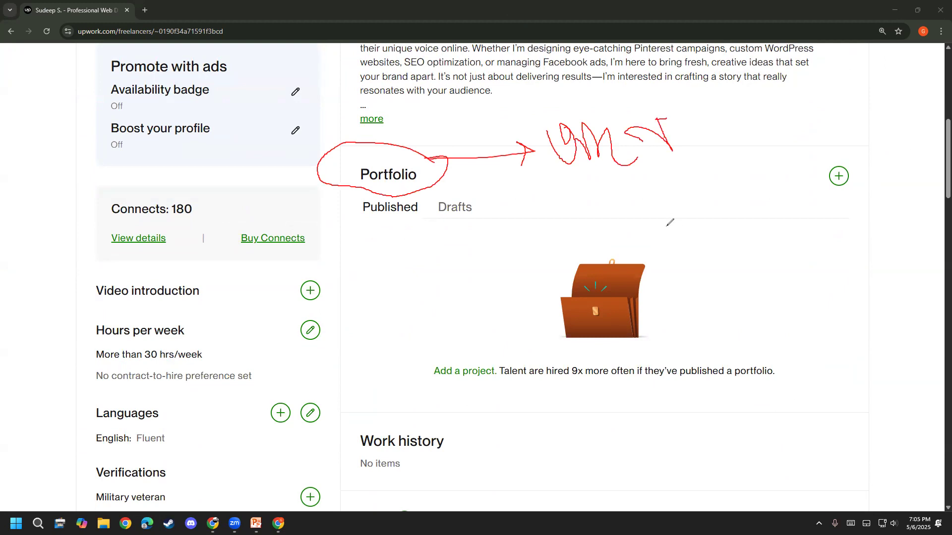
left_click(59, 331)
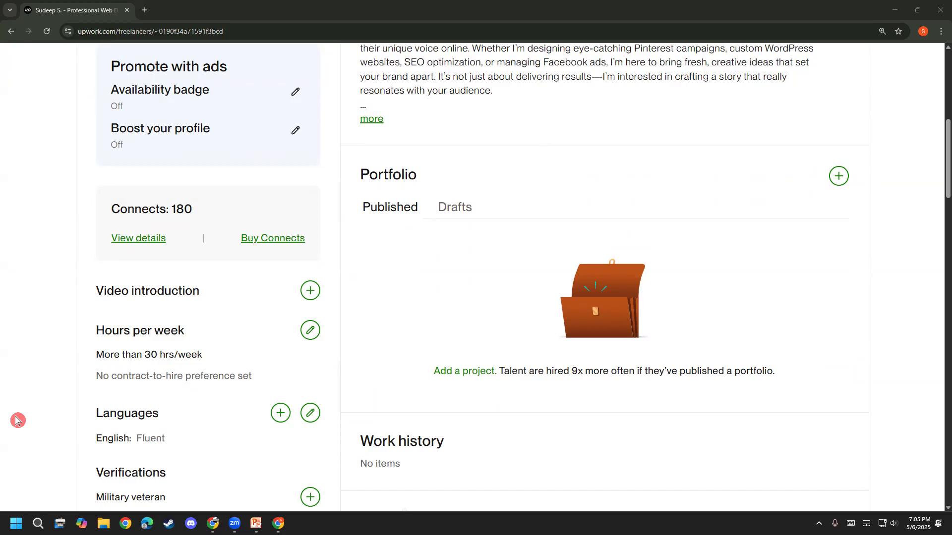
scroll(457, 174, "down", 2)
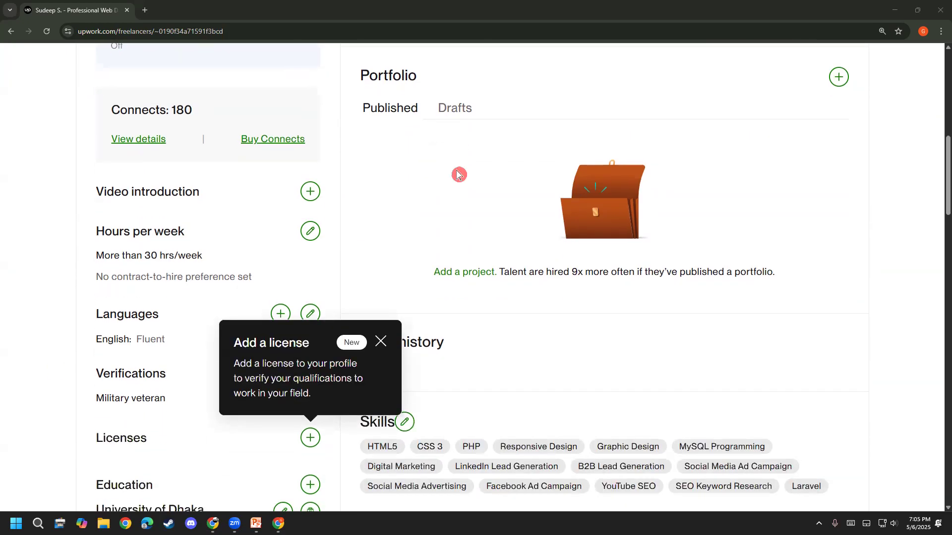
- Dismiss the Add a license tip, then circle and tick Work history in red and erase it
left_click(386, 347)
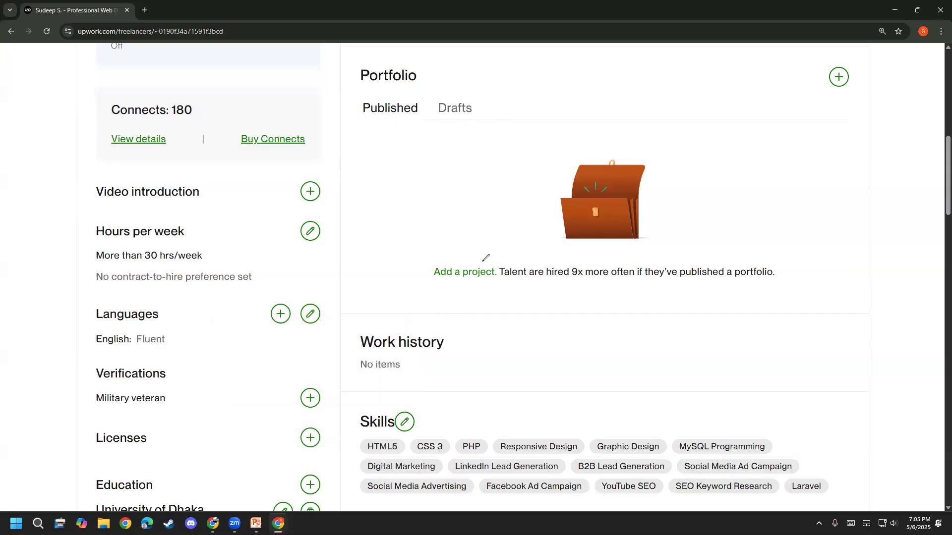
scroll(467, 289, "down", 2)
left_click_drag(481, 254, 491, 246)
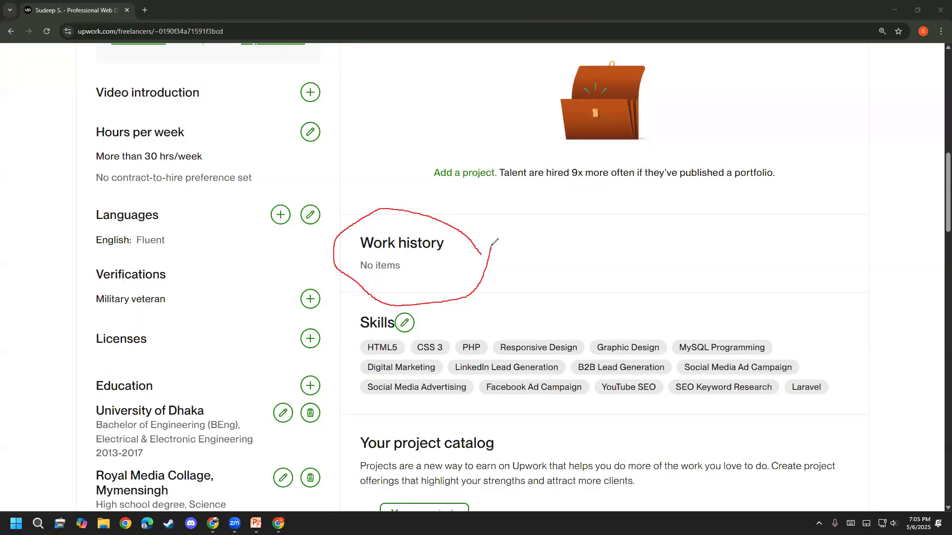
left_click_drag(411, 283, 500, 216)
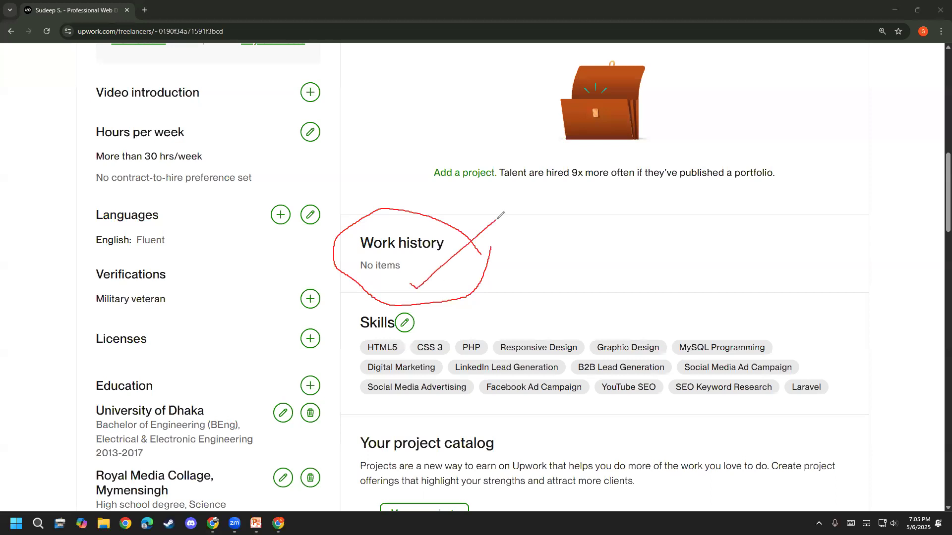
left_click(44, 325)
left_click(46, 329)
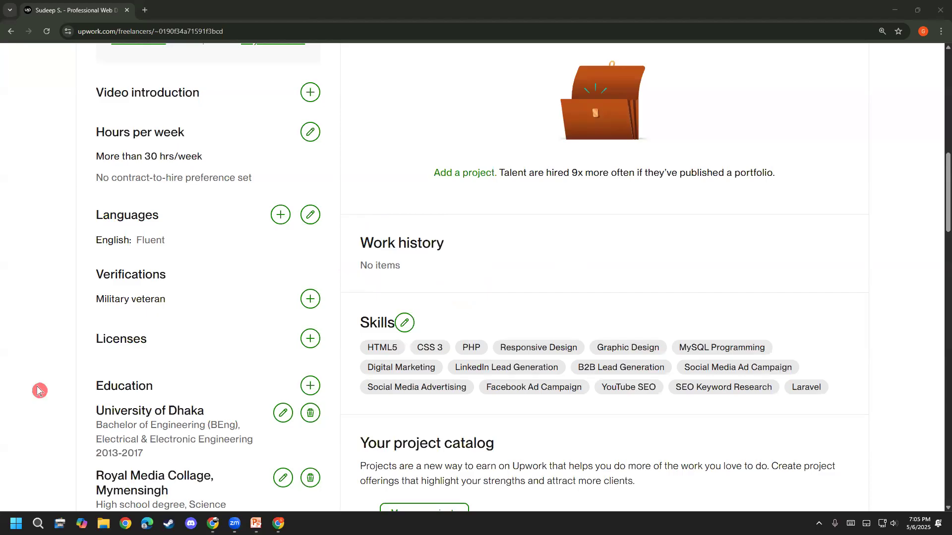
- Circle Skills in red and erase it, then circle and tick Your project catalog
scroll(304, 50, "down", 2)
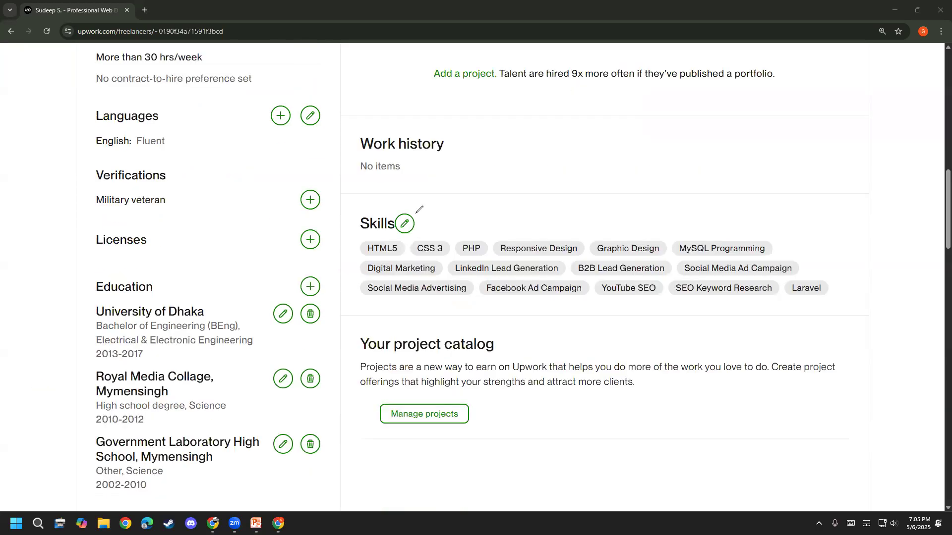
mouse_move(399, 211)
left_mouse_down()
mouse_move(369, 218)
mouse_move(360, 250)
mouse_move(444, 320)
mouse_move(652, 317)
mouse_move(755, 304)
mouse_move(763, 258)
mouse_move(554, 192)
mouse_move(404, 213)
left_mouse_up()
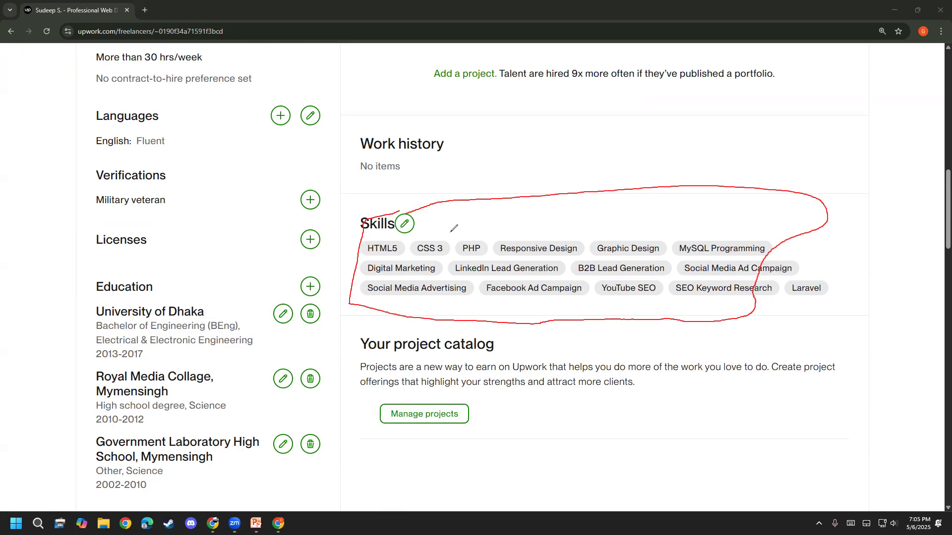
mouse_move(411, 230)
left_mouse_down()
mouse_move(419, 216)
mouse_move(400, 202)
mouse_move(395, 224)
mouse_move(415, 236)
mouse_move(451, 188)
mouse_move(460, 194)
left_mouse_up()
left_click(38, 318)
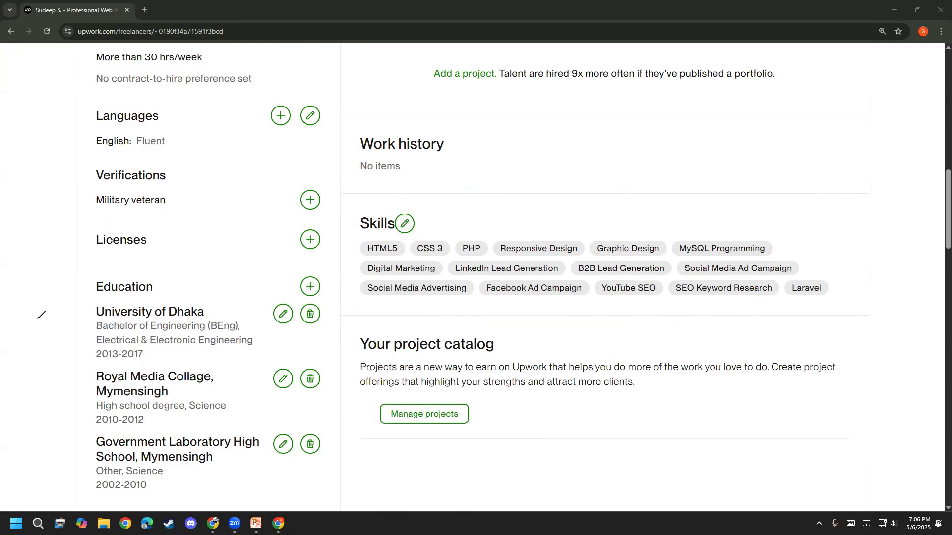
scroll(355, 205, "down", 3)
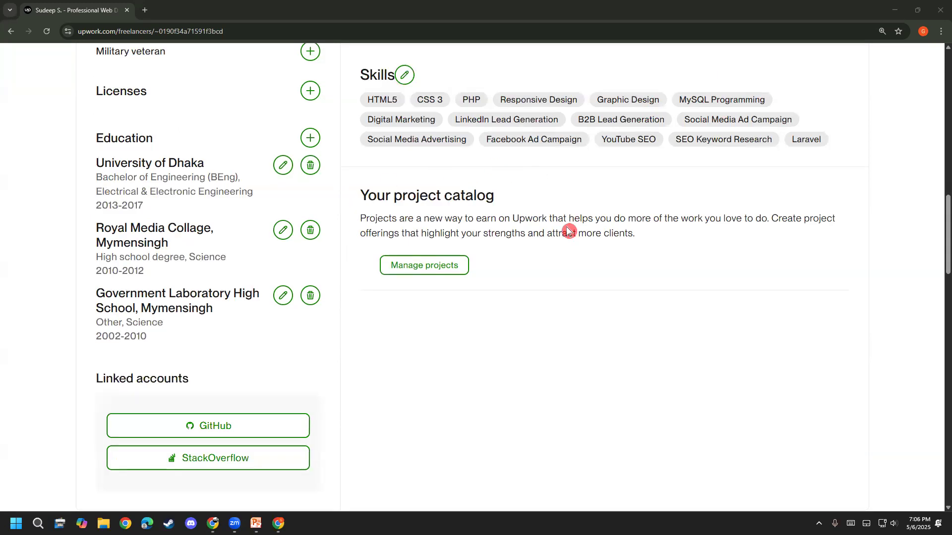
mouse_move(371, 303)
left_mouse_down()
mouse_move(511, 237)
mouse_move(327, 219)
mouse_move(373, 302)
left_mouse_up()
mouse_move(469, 215)
left_mouse_down()
mouse_move(477, 221)
mouse_move(529, 184)
left_mouse_up()
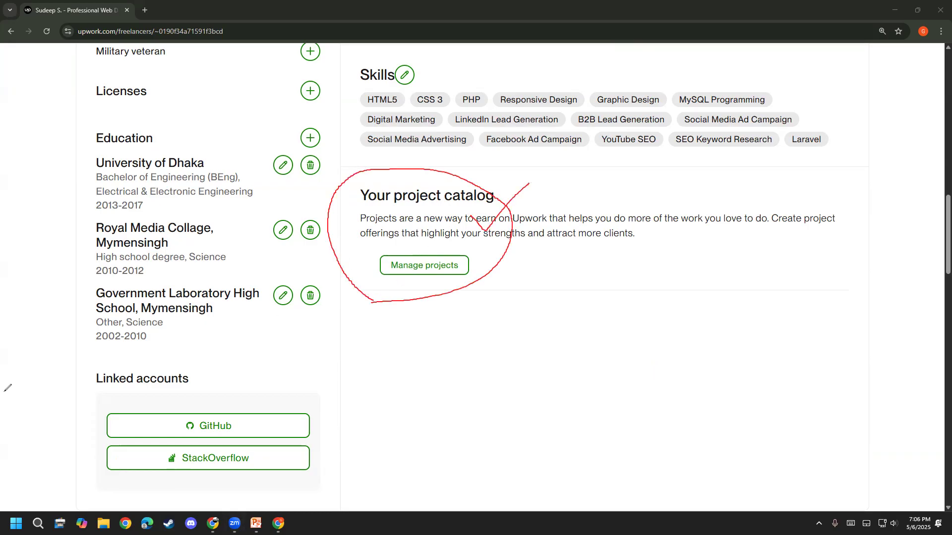
- Circle the Testimonials heading in red with an arrow and a handwritten note beside it
scroll(497, 373, "down", 6)
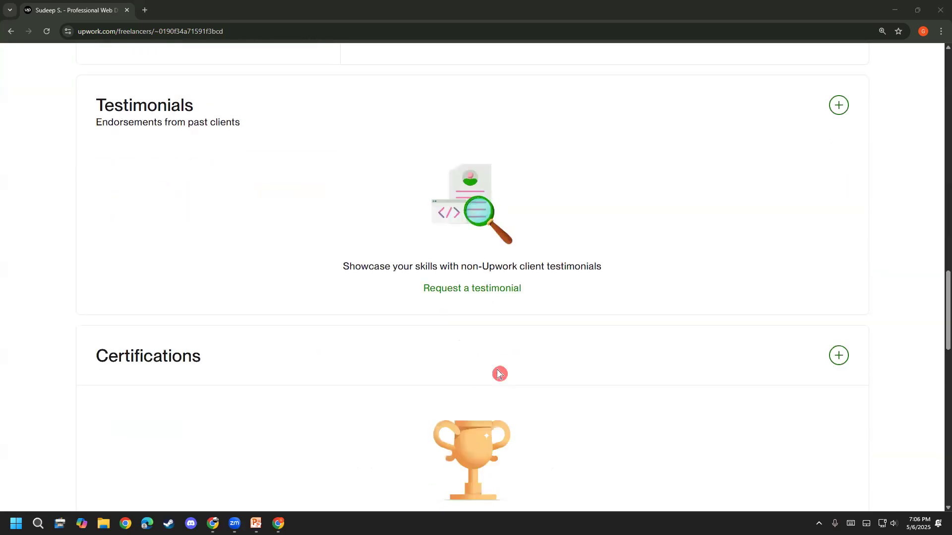
scroll(459, 51, "up", 1)
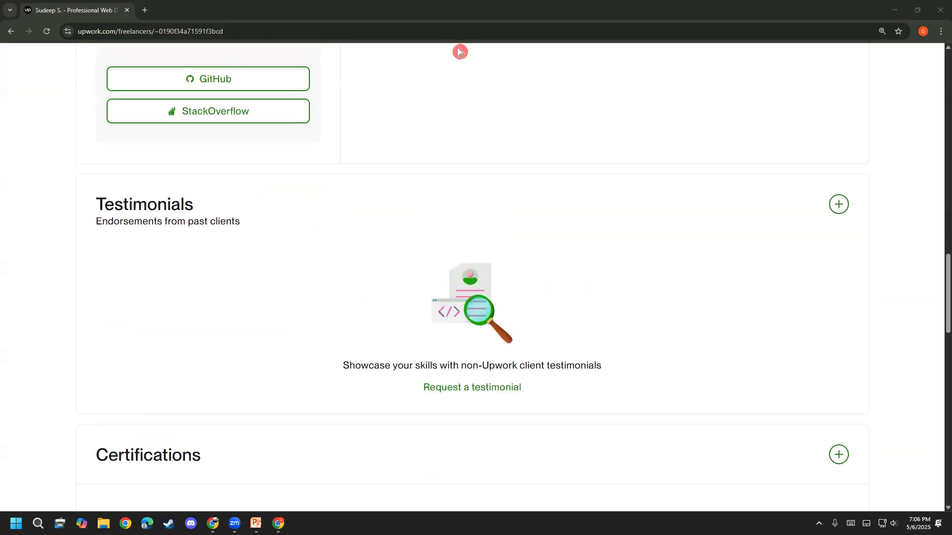
mouse_move(213, 199)
left_mouse_down()
mouse_move(245, 224)
mouse_move(218, 187)
mouse_move(189, 191)
left_mouse_up()
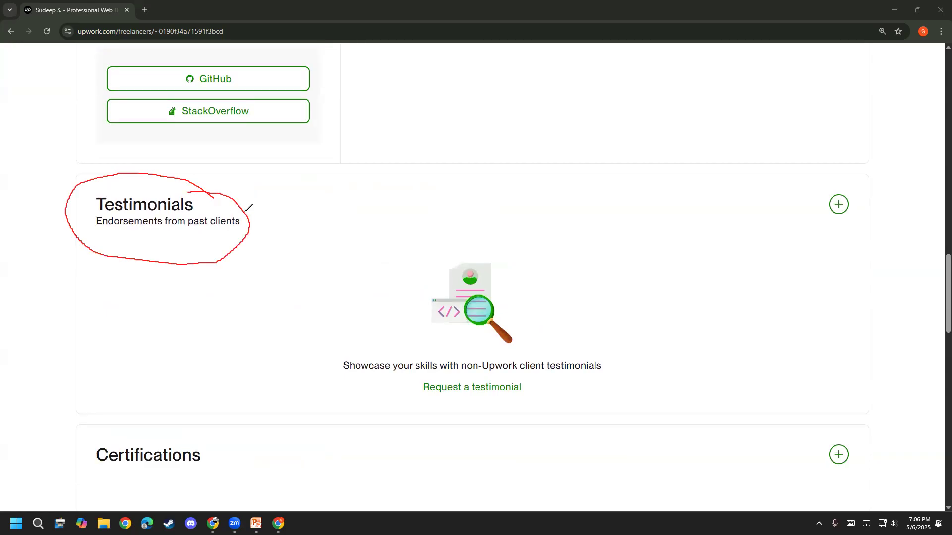
mouse_move(238, 213)
left_mouse_down()
mouse_move(299, 202)
mouse_move(299, 218)
left_mouse_up()
mouse_move(339, 189)
left_mouse_down()
mouse_move(372, 174)
mouse_move(369, 209)
mouse_move(384, 210)
mouse_move(375, 216)
left_mouse_up()
mouse_move(367, 240)
left_mouse_down()
mouse_move(365, 227)
mouse_move(406, 234)
left_mouse_up()
mouse_move(291, 192)
left_mouse_down()
mouse_move(421, 144)
mouse_move(424, 209)
left_mouse_up()
left_click_drag(495, 148, 484, 190)
mouse_move(534, 118)
left_mouse_down()
mouse_move(515, 130)
mouse_move(522, 180)
left_mouse_up()
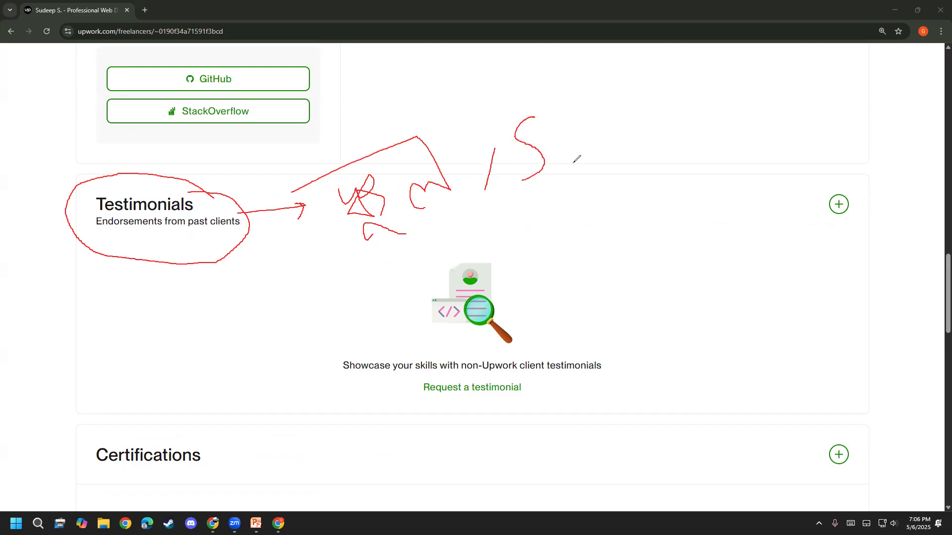
- Erase all the red ink, then handwrite a LinkedIn note beside Testimonials
left_click(5, 327)
left_click(43, 323)
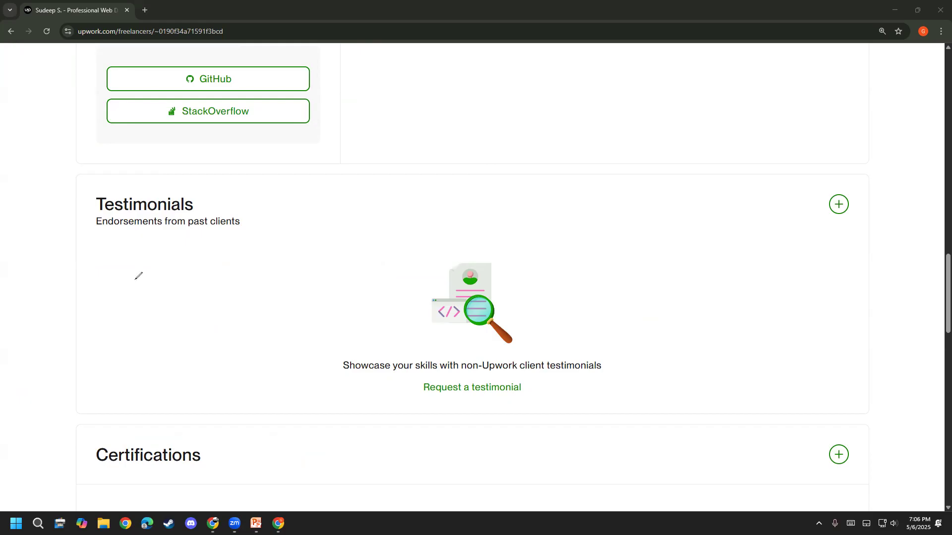
mouse_move(137, 272)
left_mouse_down()
mouse_move(211, 325)
mouse_move(217, 347)
mouse_move(250, 317)
mouse_move(259, 324)
mouse_move(276, 273)
mouse_move(314, 291)
mouse_move(353, 229)
mouse_move(357, 259)
left_mouse_up()
mouse_move(364, 221)
left_mouse_down()
mouse_move(451, 217)
mouse_move(448, 196)
mouse_move(458, 214)
mouse_move(488, 177)
left_mouse_up()
mouse_move(285, 184)
left_mouse_down()
mouse_move(292, 261)
mouse_move(326, 250)
left_mouse_up()
left_click_drag(328, 216, 339, 262)
left_click_drag(321, 187, 323, 191)
mouse_move(343, 213)
left_mouse_down()
mouse_move(353, 245)
mouse_move(395, 251)
left_mouse_up()
mouse_move(419, 208)
left_mouse_down()
mouse_move(394, 174)
mouse_move(432, 224)
mouse_move(421, 197)
mouse_move(438, 237)
left_mouse_up()
left_click_drag(437, 218, 457, 226)
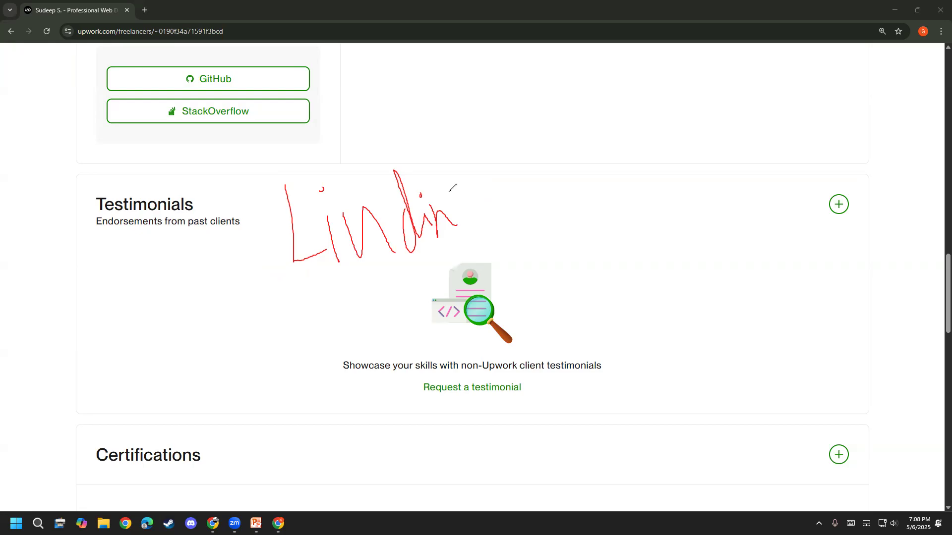
mouse_move(447, 192)
left_mouse_down()
mouse_move(510, 150)
mouse_move(529, 184)
left_mouse_up()
mouse_move(532, 121)
left_mouse_down()
mouse_move(559, 116)
mouse_move(552, 133)
mouse_move(568, 148)
left_mouse_up()
mouse_move(589, 104)
left_mouse_down()
mouse_move(601, 132)
mouse_move(588, 114)
mouse_move(626, 116)
left_mouse_up()
mouse_move(660, 77)
left_mouse_down()
mouse_move(663, 98)
mouse_move(696, 125)
left_mouse_up()
mouse_move(713, 92)
left_mouse_down()
mouse_move(714, 102)
mouse_move(744, 89)
mouse_move(753, 110)
left_mouse_up()
mouse_move(580, 203)
left_mouse_down()
mouse_move(605, 231)
mouse_move(620, 231)
left_mouse_up()
mouse_move(636, 185)
left_mouse_down()
mouse_move(627, 218)
mouse_move(640, 185)
left_mouse_up()
mouse_move(539, 191)
left_mouse_down()
mouse_move(565, 226)
mouse_move(549, 266)
mouse_move(562, 310)
left_mouse_up()
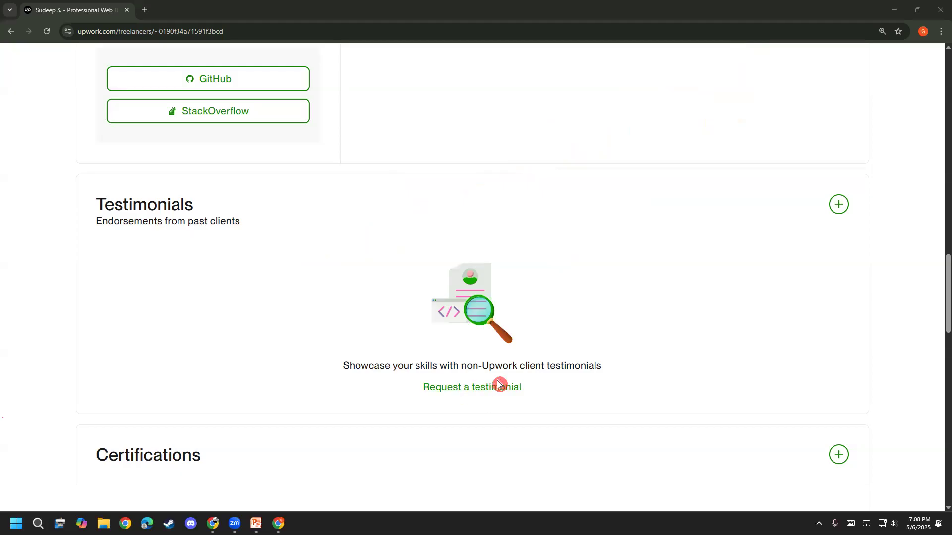
- Open the Request a testimonial form and mark the first name, last name and business email fields in red
left_click(466, 394)
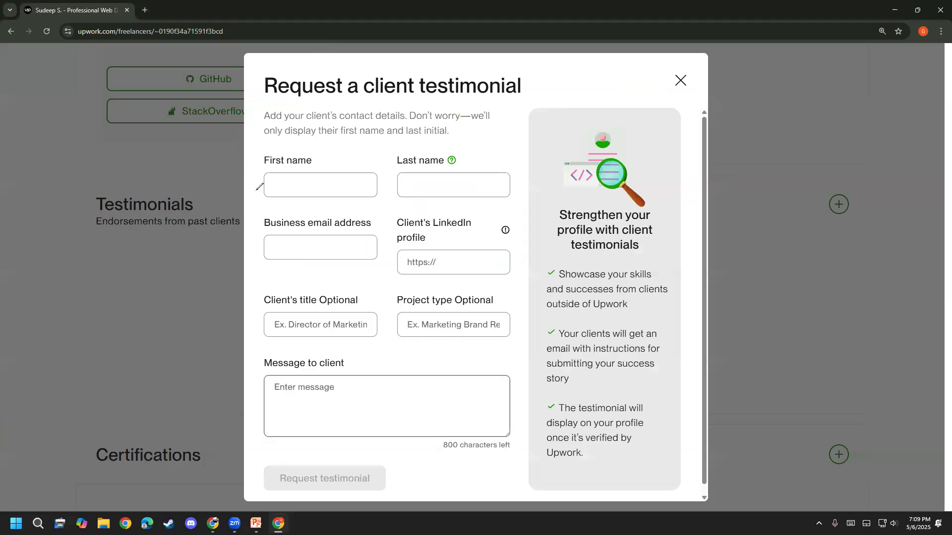
left_click_drag(287, 175, 299, 201)
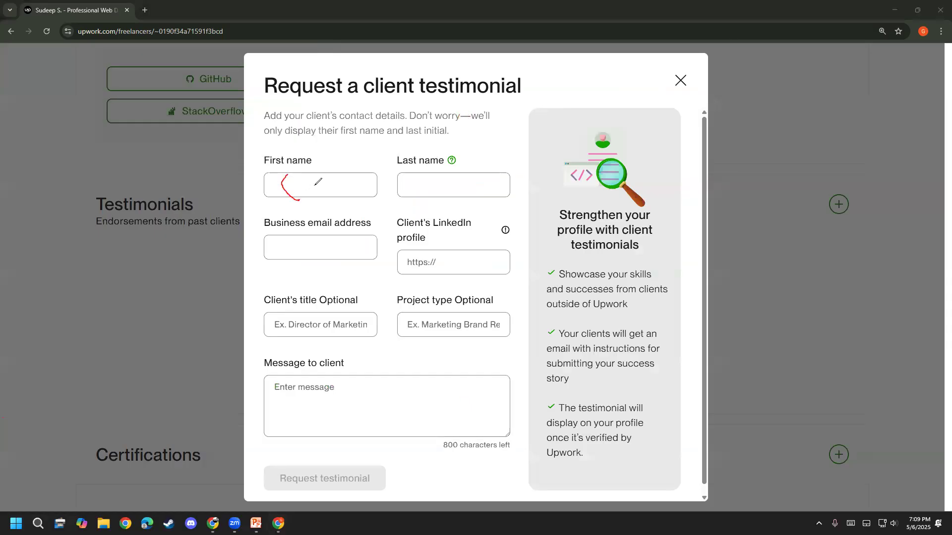
mouse_move(330, 172)
left_mouse_down()
mouse_move(316, 196)
mouse_move(325, 178)
left_mouse_up()
mouse_move(440, 166)
left_mouse_down()
mouse_move(425, 168)
mouse_move(437, 187)
mouse_move(468, 189)
left_mouse_up()
mouse_move(272, 244)
left_mouse_down()
mouse_move(283, 239)
mouse_move(296, 253)
left_mouse_up()
mouse_move(304, 226)
left_mouse_down()
mouse_move(325, 263)
mouse_move(344, 261)
left_mouse_up()
mouse_move(350, 243)
left_mouse_down()
mouse_move(356, 264)
mouse_move(379, 243)
left_mouse_up()
left_click(348, 239)
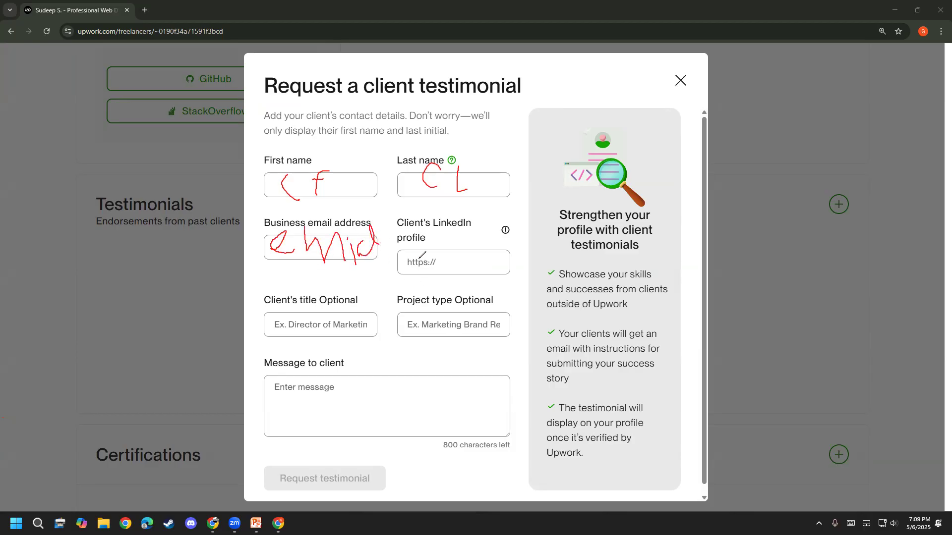
- Handwrite red notes on the LinkedIn profile, client title and project type fields
mouse_move(439, 253)
left_mouse_down()
mouse_move(437, 278)
mouse_move(451, 272)
left_mouse_up()
mouse_move(454, 258)
left_mouse_down()
mouse_move(456, 276)
mouse_move(505, 268)
left_mouse_up()
left_click(445, 252)
mouse_move(296, 310)
left_mouse_down()
mouse_move(287, 313)
mouse_move(293, 343)
mouse_move(342, 316)
mouse_move(327, 321)
left_mouse_up()
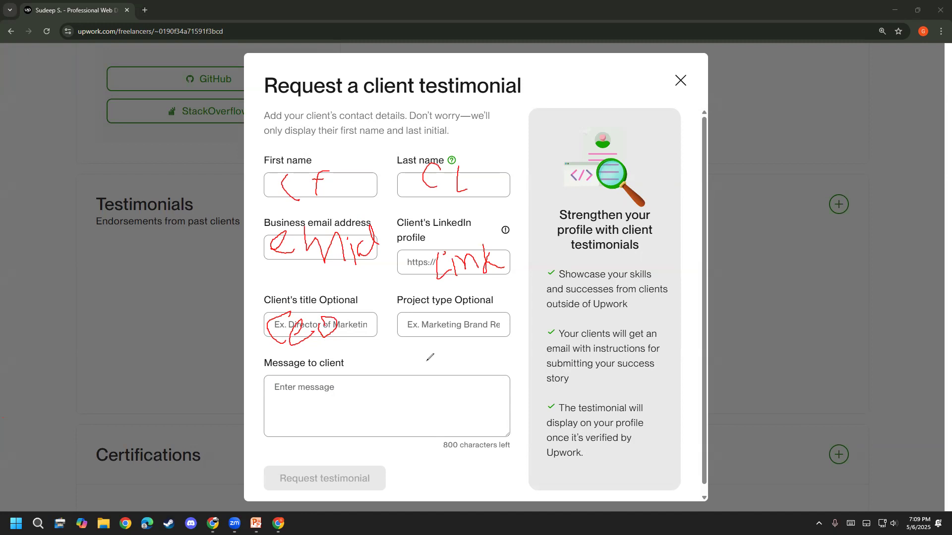
mouse_move(403, 321)
left_mouse_down()
mouse_move(416, 331)
mouse_move(424, 318)
mouse_move(419, 352)
mouse_move(441, 325)
mouse_move(448, 342)
mouse_move(457, 322)
mouse_move(475, 354)
mouse_move(502, 338)
mouse_move(508, 313)
mouse_move(515, 342)
mouse_move(505, 351)
left_mouse_up()
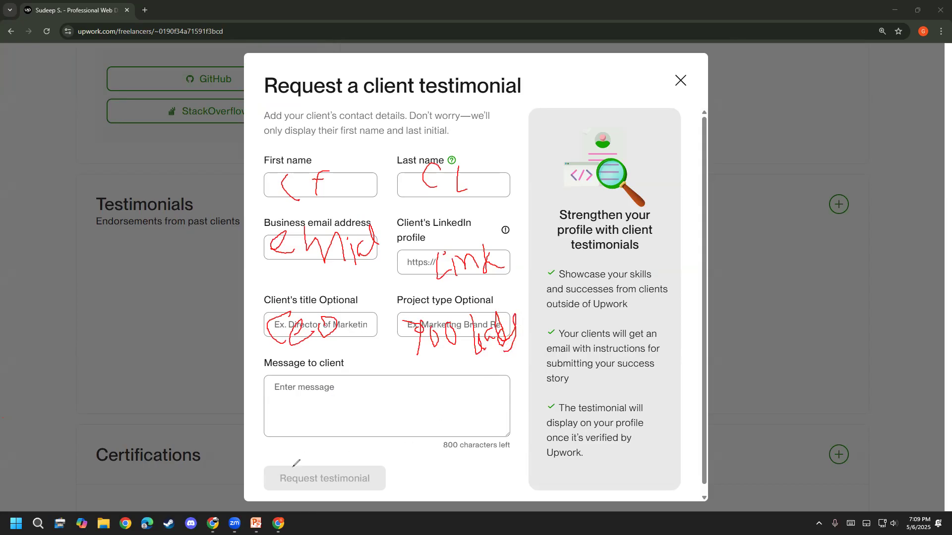
- Handwrite a 'Plz … review … sir' message in the message box, with a line toward sending the request
mouse_move(285, 373)
left_mouse_down()
mouse_move(276, 416)
mouse_move(300, 385)
left_mouse_up()
left_click_drag(300, 385, 271, 406)
mouse_move(315, 372)
left_mouse_down()
mouse_move(304, 408)
mouse_move(330, 382)
left_mouse_up()
mouse_move(331, 383)
left_mouse_down()
mouse_move(333, 401)
mouse_move(348, 408)
mouse_move(383, 387)
mouse_move(419, 415)
mouse_move(460, 395)
left_mouse_up()
mouse_move(468, 380)
left_mouse_down()
mouse_move(461, 403)
mouse_move(491, 397)
left_mouse_up()
mouse_move(327, 443)
left_mouse_down()
mouse_move(347, 449)
mouse_move(379, 437)
left_mouse_up()
mouse_move(382, 444)
left_mouse_down()
mouse_move(394, 437)
mouse_move(401, 452)
mouse_move(427, 426)
mouse_move(434, 445)
mouse_move(473, 421)
mouse_move(477, 434)
left_mouse_up()
left_click(428, 417)
left_click_drag(489, 400, 491, 432)
left_click_drag(496, 434, 502, 421)
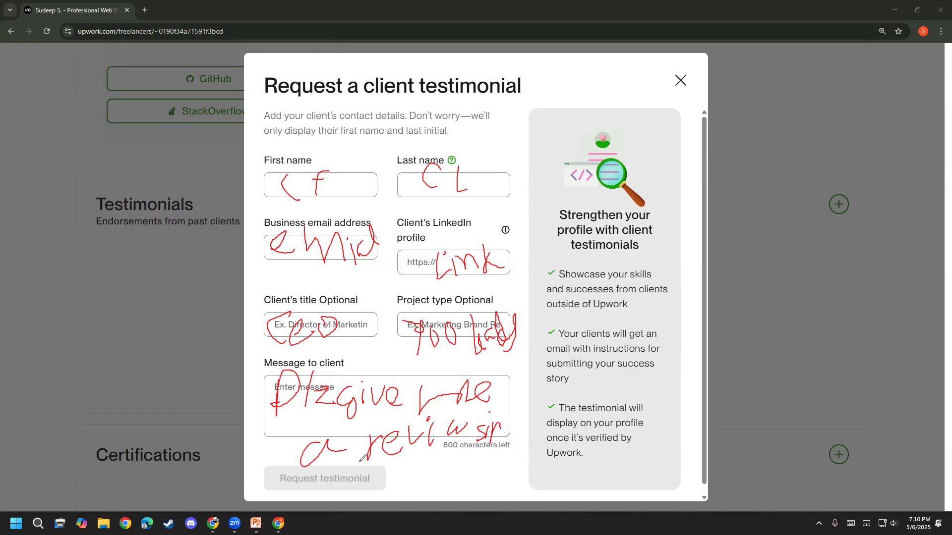
mouse_move(312, 469)
left_mouse_down()
mouse_move(318, 498)
mouse_move(369, 445)
left_mouse_up()
- Leave pen mode and close the testimonial request form by clicking its backdrop
left_click(36, 316)
left_click(35, 400)
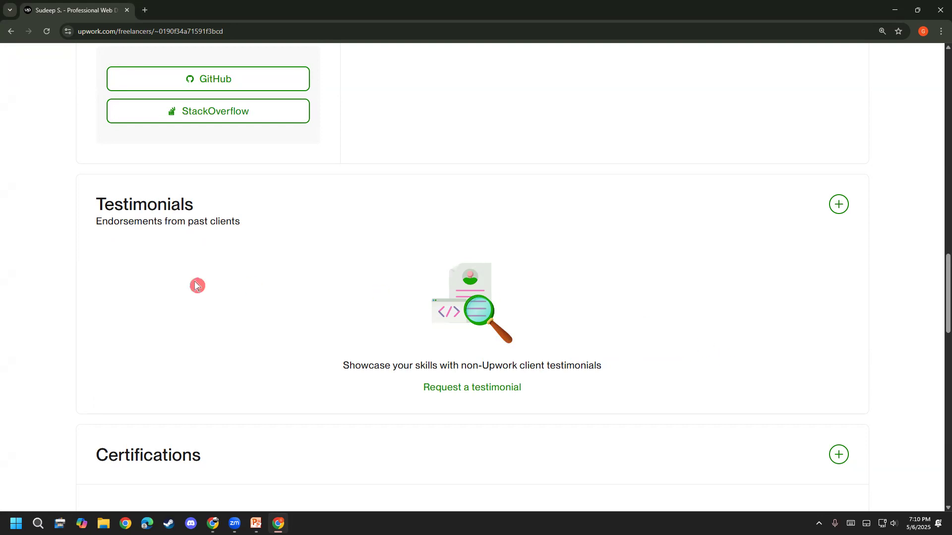
- Scroll to Certifications and outline its empty-state trophy area in red
scroll(7, 223, "down", 3)
scroll(7, 223, "down", 5)
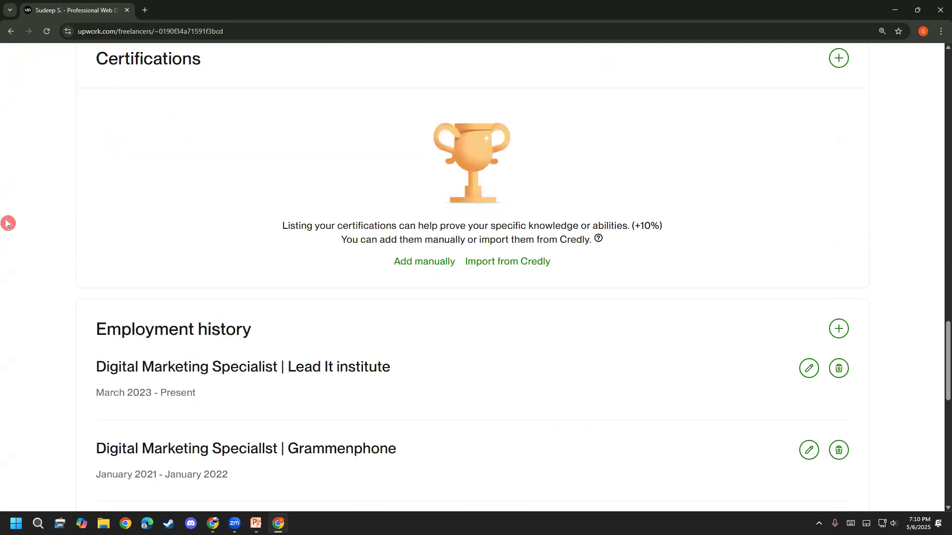
scroll(7, 223, "up", 1)
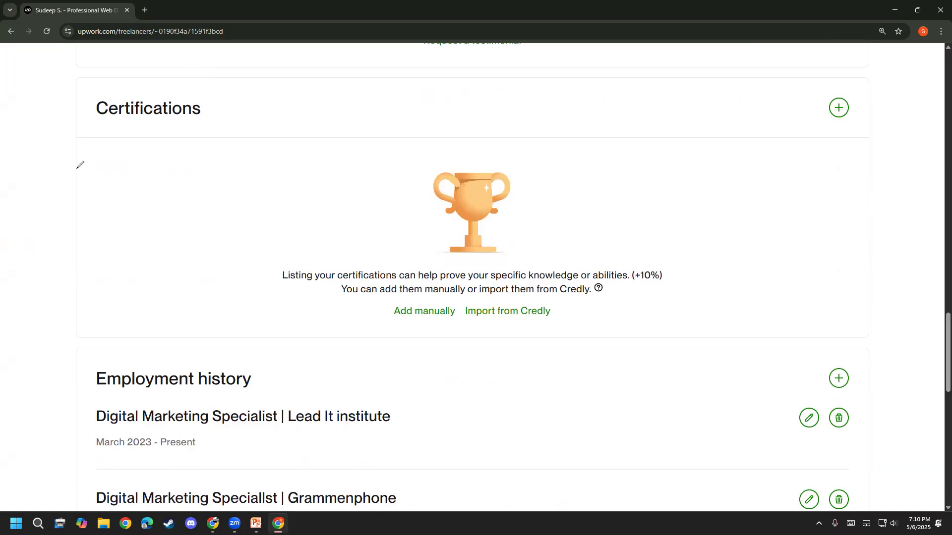
mouse_move(75, 139)
left_mouse_down()
mouse_move(80, 256)
mouse_move(81, 148)
mouse_move(806, 175)
mouse_move(315, 286)
left_mouse_up()
left_click_drag(204, 272, 69, 256)
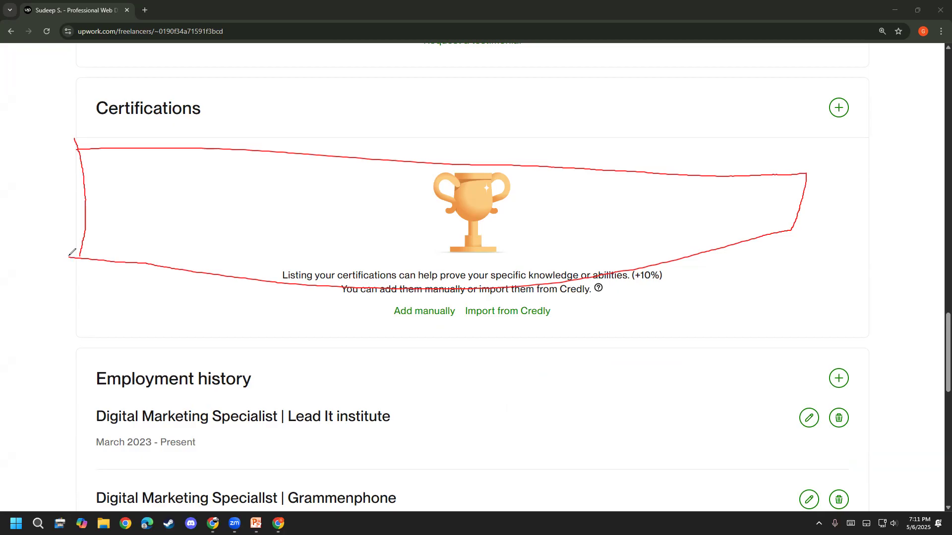
- Handwrite a note inside the Certifications outline, then exit pen mode and erase all the ink
mouse_move(125, 172)
left_mouse_down()
mouse_move(156, 181)
mouse_move(140, 222)
mouse_move(177, 201)
mouse_move(166, 241)
left_mouse_up()
mouse_move(204, 172)
left_mouse_down()
mouse_move(212, 218)
mouse_move(219, 207)
mouse_move(246, 223)
left_mouse_up()
left_click_drag(249, 199, 304, 224)
left_click_drag(289, 199, 223, 260)
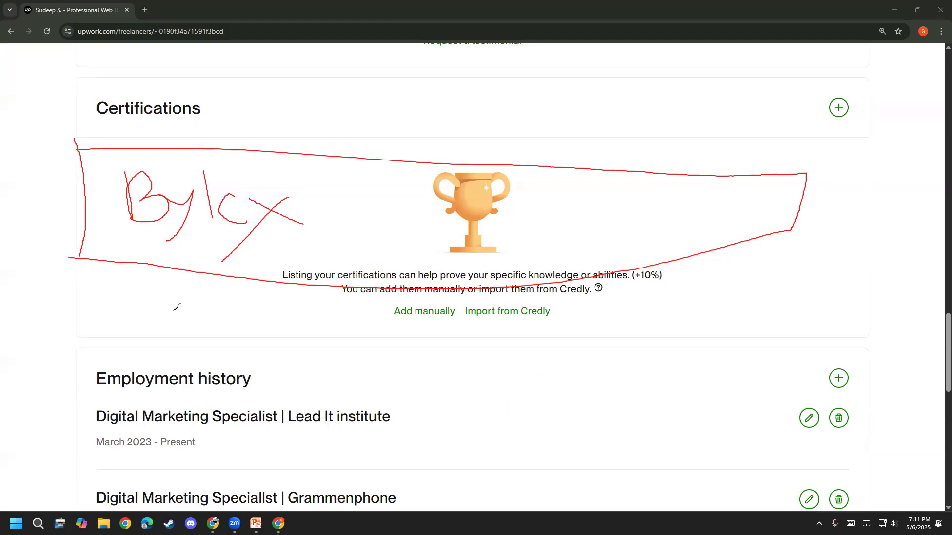
left_click(57, 315)
left_click(59, 319)
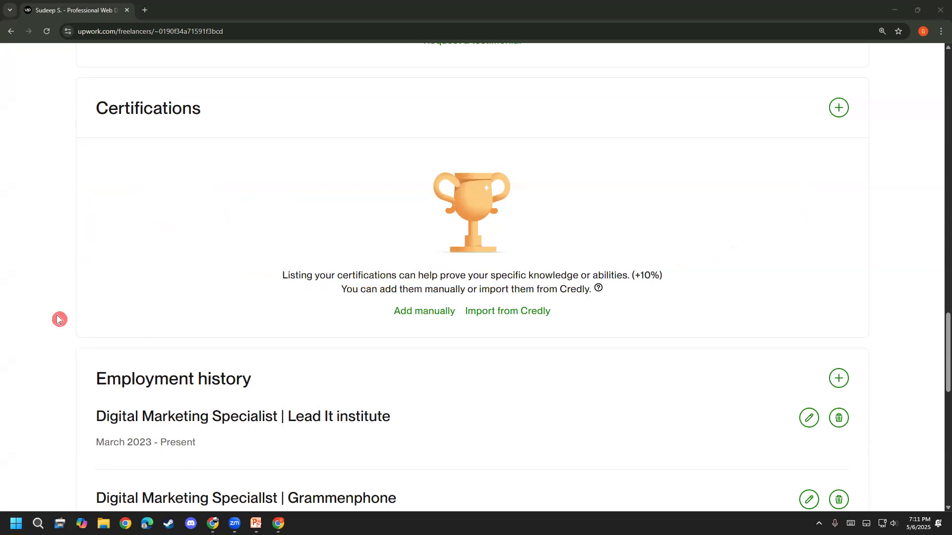
scroll(75, 313, "down", 3)
- Select and deselect the three Employment history job titles, including Grammenphone and Airtel
scroll(88, 234, "down", 3)
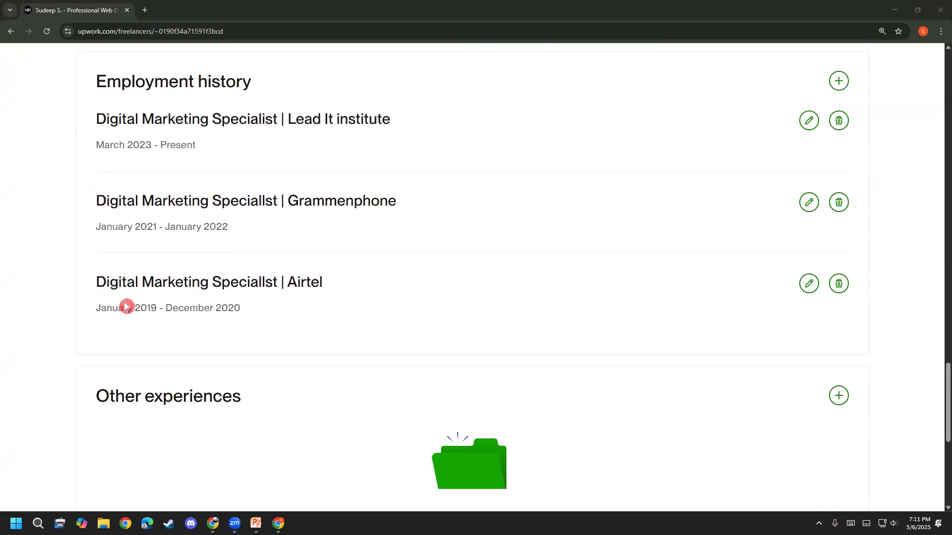
left_click_drag(96, 120, 281, 122)
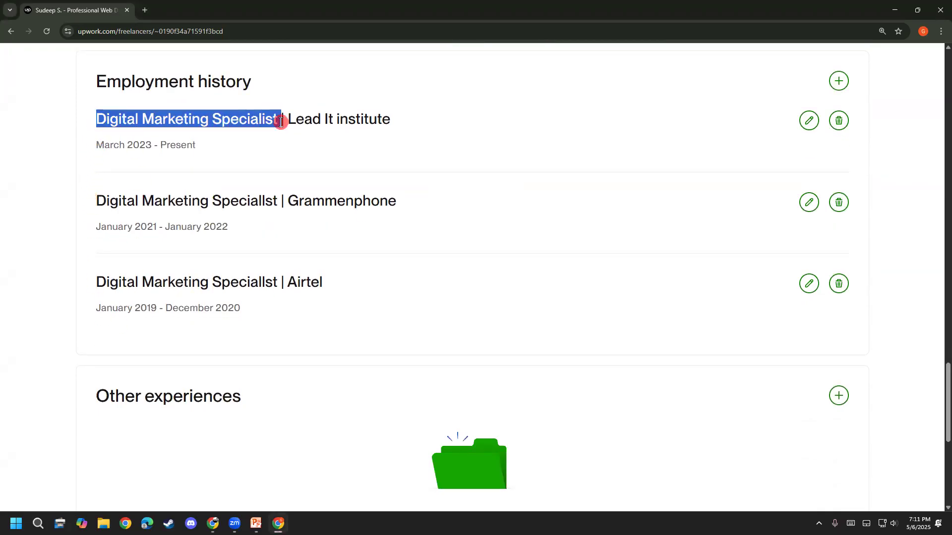
left_click(281, 122)
left_click_drag(119, 203, 221, 200)
left_click(213, 227)
left_click_drag(146, 297, 248, 278)
left_click(248, 278)
- Scribble a red mark over Other experiences, then scroll back to the profile's top
scroll(25, 382, "down", 6)
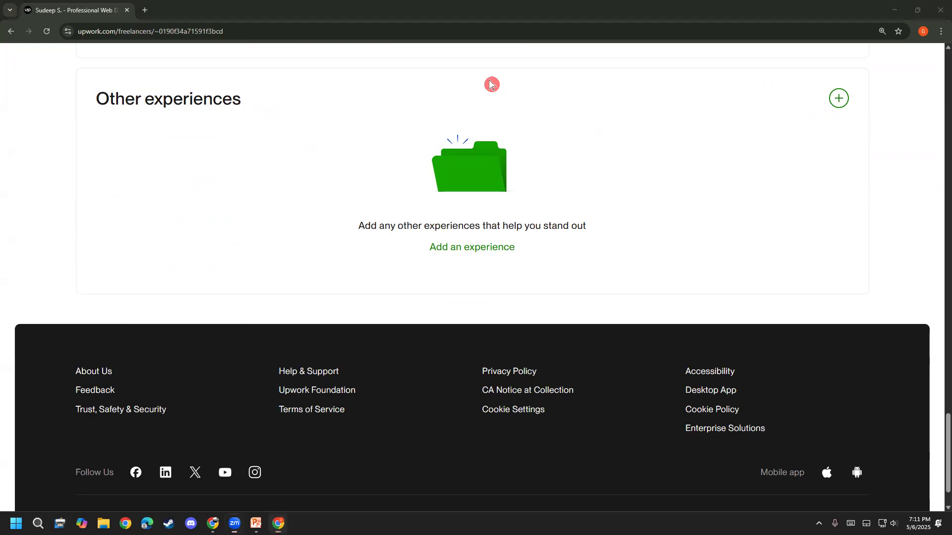
left_click_drag(40, 67, 189, 88)
scroll(396, 486, "up", 8)
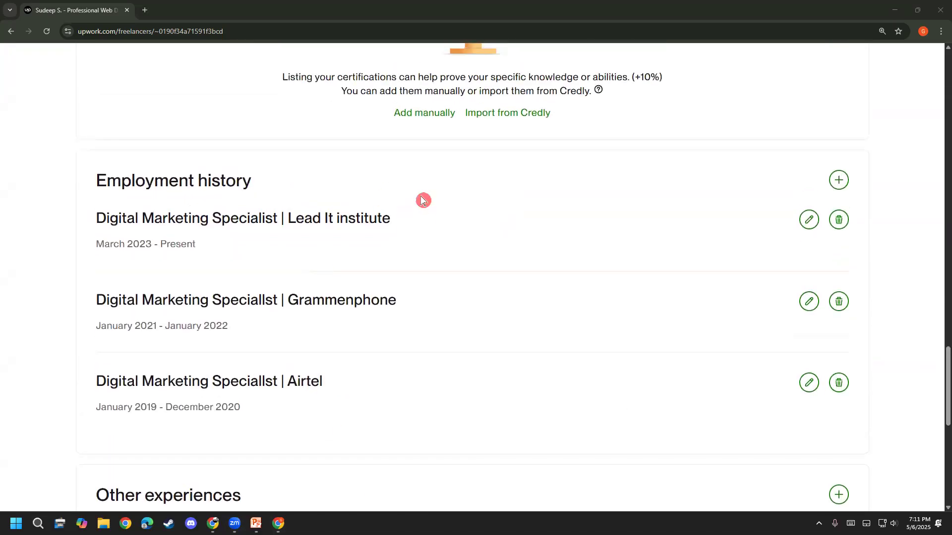
scroll(263, 296, "up", 12)
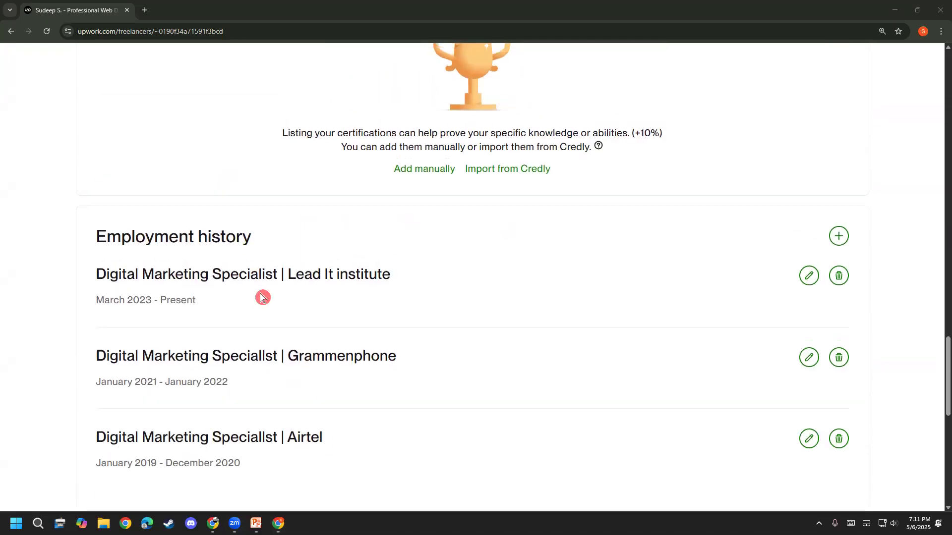
scroll(300, 317, "up", 15)
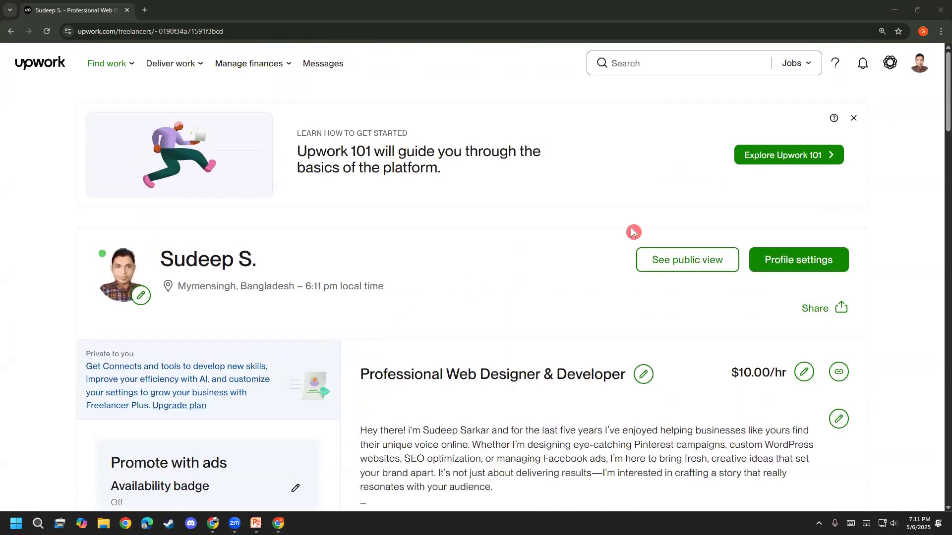
- Open the account menu and handwrite a circled red 'Job connects' note across the profile banner
left_click(916, 71)
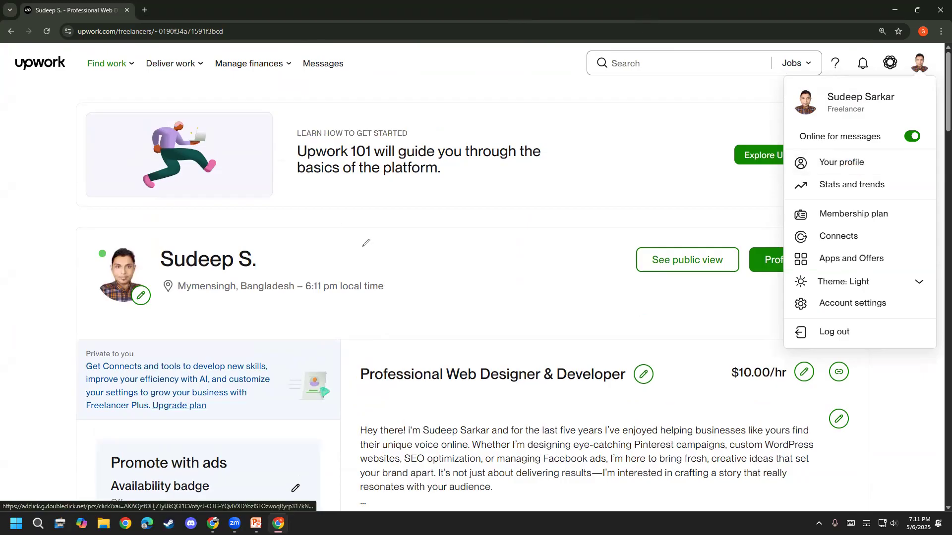
mouse_move(493, 199)
left_mouse_down()
mouse_move(505, 234)
mouse_move(532, 197)
mouse_move(550, 216)
mouse_move(600, 187)
mouse_move(692, 175)
mouse_move(705, 189)
mouse_move(729, 166)
mouse_move(694, 193)
left_mouse_up()
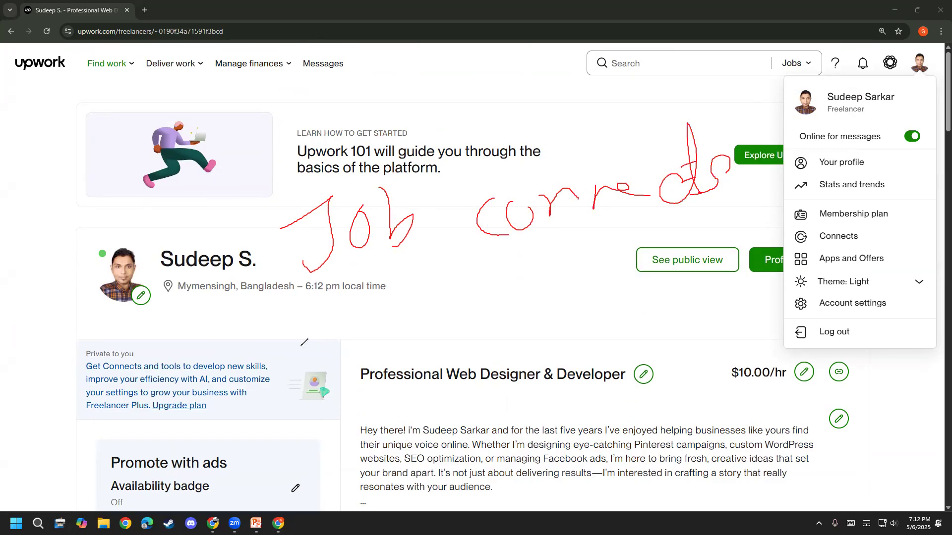
mouse_move(271, 319)
left_mouse_down()
mouse_move(748, 176)
mouse_move(533, 89)
mouse_move(202, 187)
mouse_move(325, 290)
left_mouse_up()
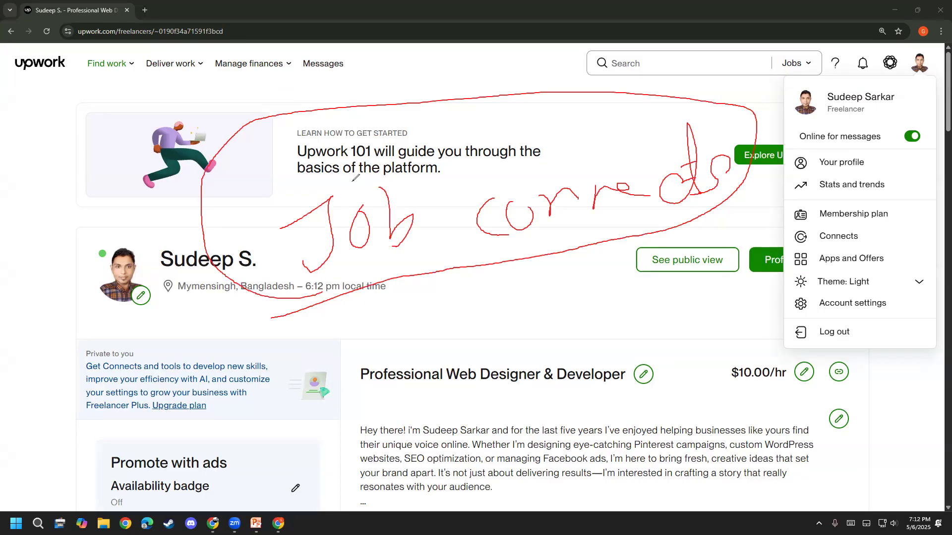
- Number the note's parts 1 and 2, then erase all the red annotations
mouse_move(606, 98)
left_mouse_down()
mouse_move(581, 155)
mouse_move(653, 148)
left_mouse_up()
mouse_move(292, 194)
left_mouse_down()
mouse_move(318, 203)
mouse_move(335, 192)
left_mouse_up()
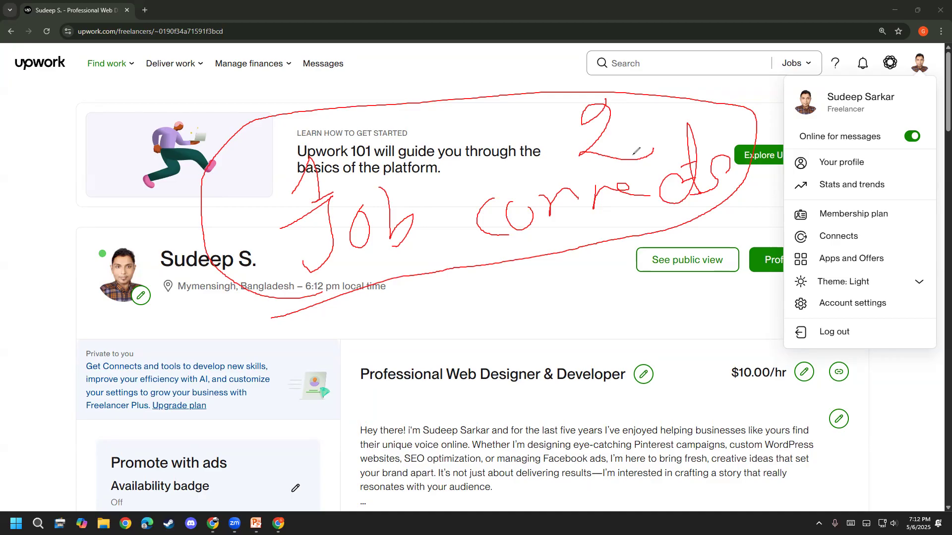
left_click_drag(538, 155, 627, 163)
left_click(35, 301)
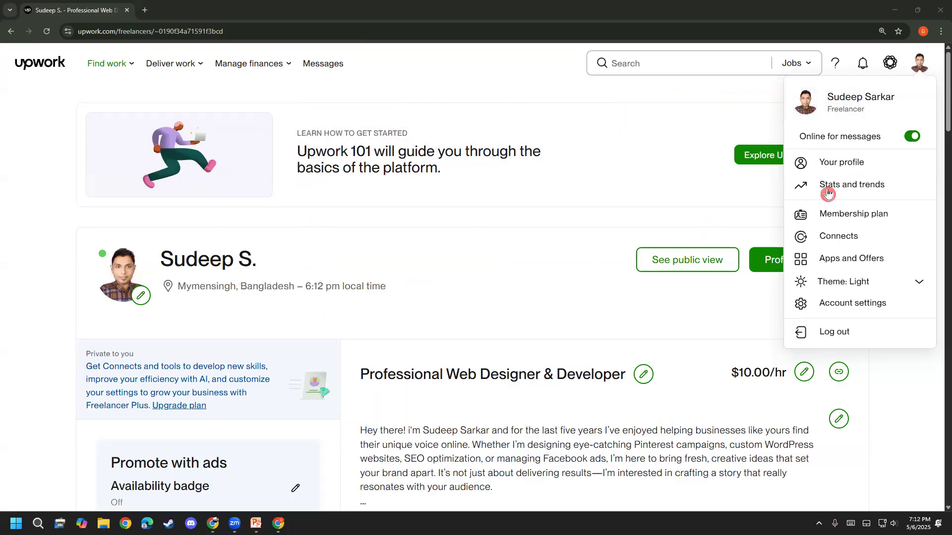
- Highlight the 180 Connects balance in Connects history, then go to Buy Connects
left_click(844, 245)
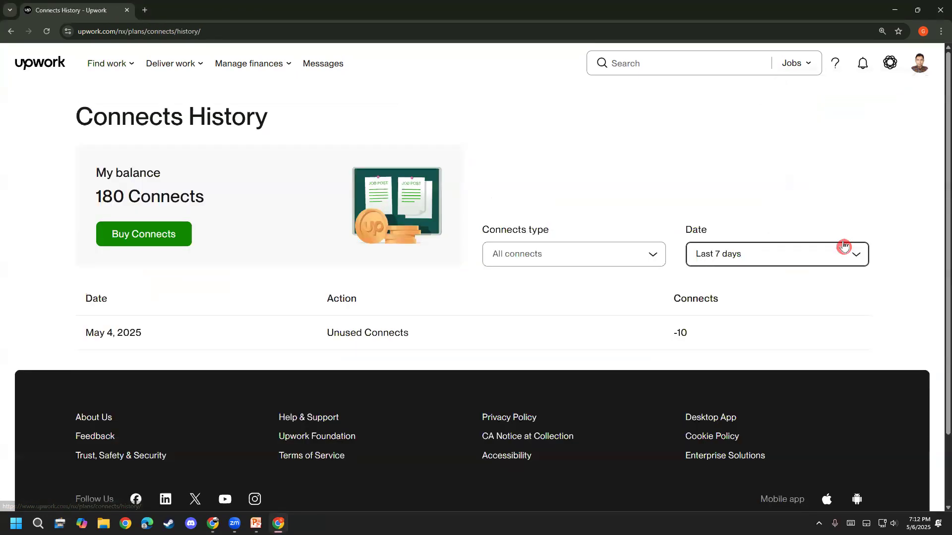
left_click_drag(67, 194, 87, 206)
left_click(203, 187)
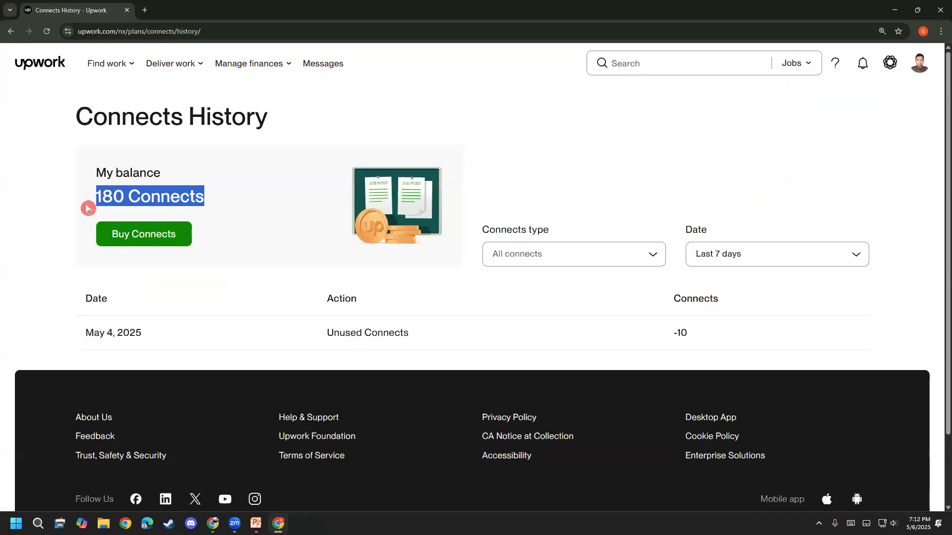
left_click(88, 207)
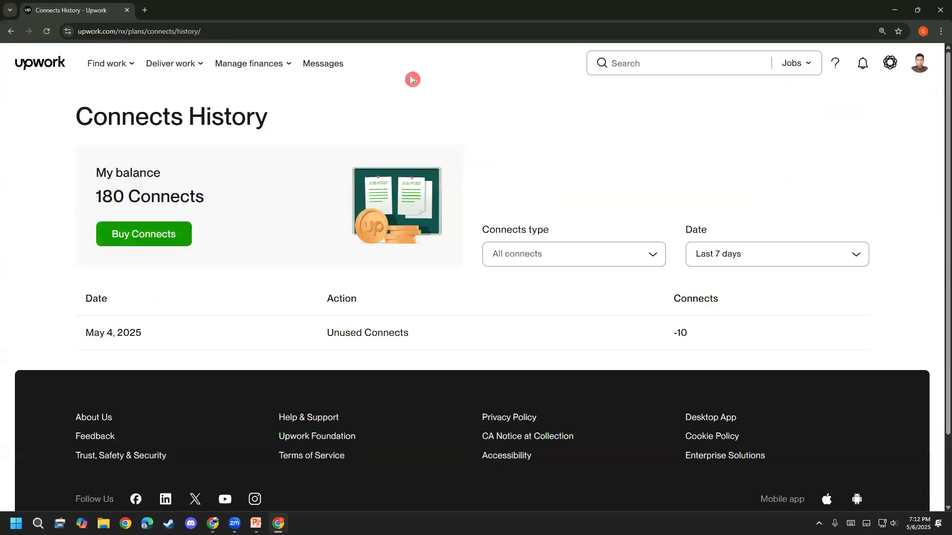
left_click(173, 241)
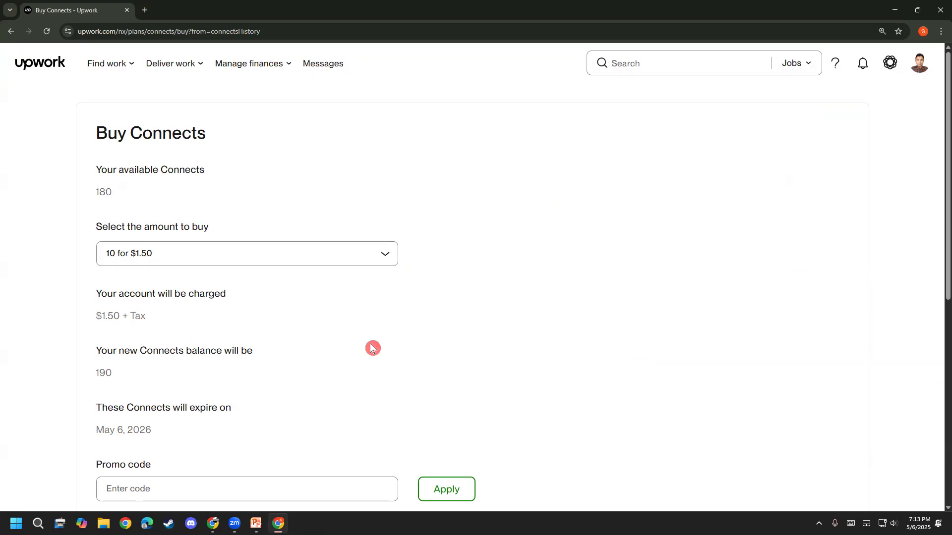
- Choose 100 Connects for $15.00 as the purchase amount, raising the new balance to 280
left_click(278, 246)
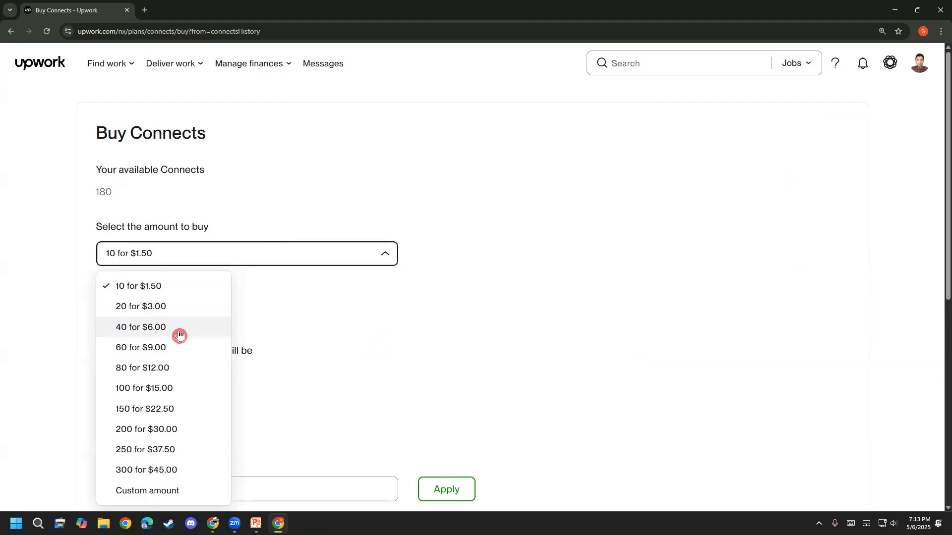
left_click(173, 397)
scroll(14, 337, "down", 1)
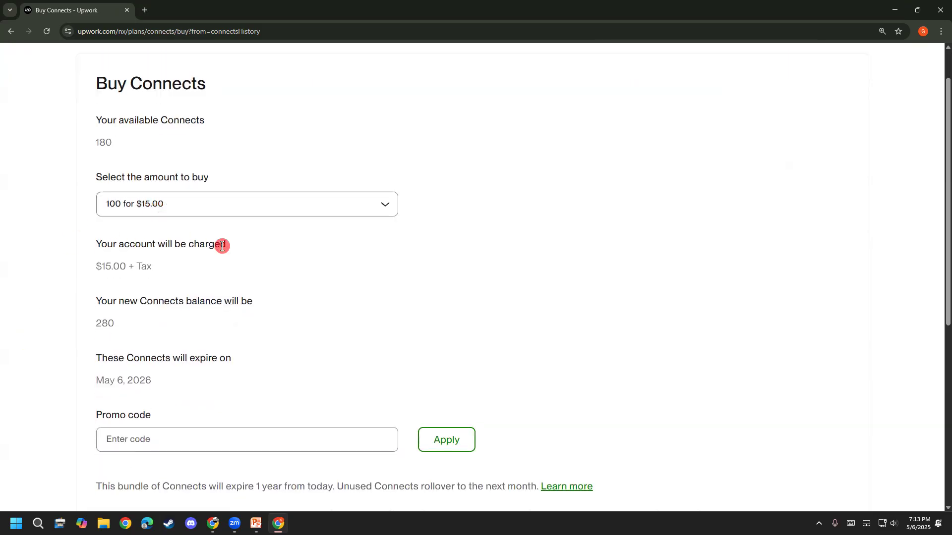
scroll(219, 244, "up", 1)
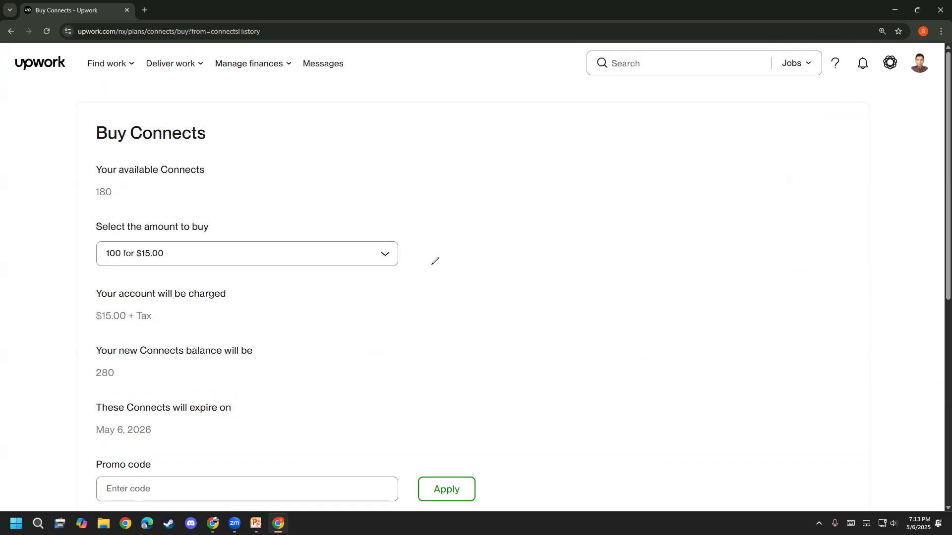
- Handwrite '$20 → 100 connect' in red beside the purchase amount
left_click_drag(428, 203, 430, 263)
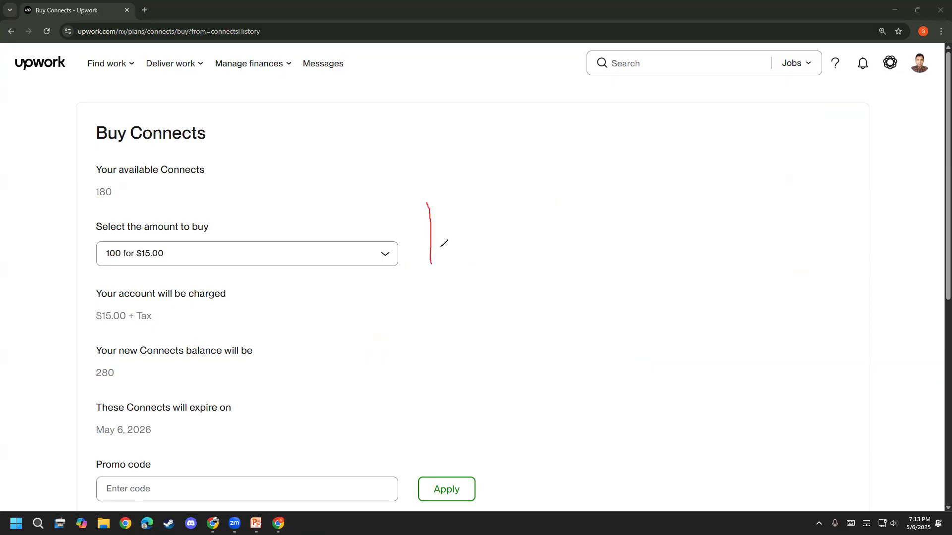
mouse_move(460, 208)
left_mouse_down()
mouse_move(452, 253)
mouse_move(459, 210)
left_mouse_up()
mouse_move(406, 230)
left_mouse_down()
mouse_move(413, 218)
mouse_move(416, 270)
mouse_move(455, 265)
left_mouse_up()
mouse_move(394, 210)
left_mouse_down()
mouse_move(399, 263)
mouse_move(347, 284)
left_mouse_up()
left_click_drag(371, 189, 368, 320)
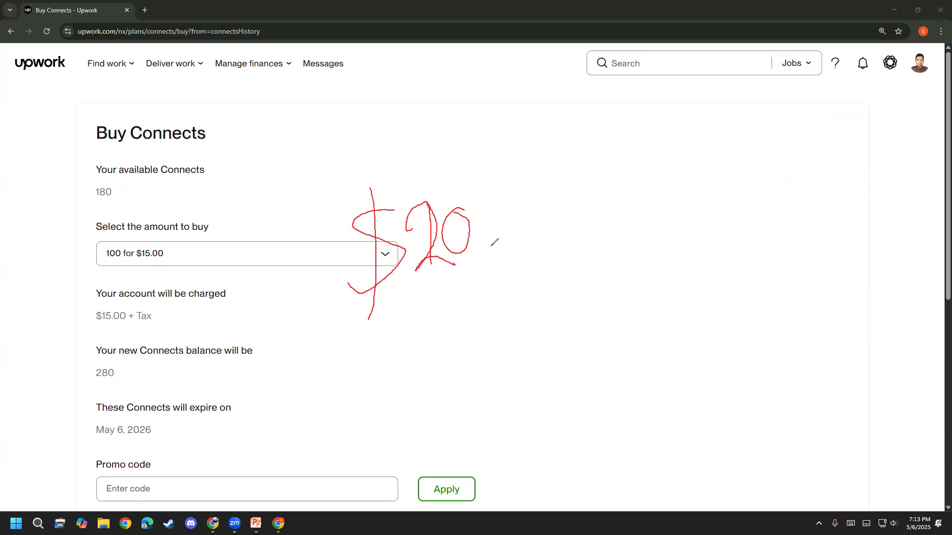
left_click_drag(495, 210, 530, 187)
mouse_move(578, 167)
left_mouse_down()
mouse_move(581, 244)
mouse_move(607, 167)
mouse_move(645, 152)
left_mouse_up()
mouse_move(732, 154)
left_mouse_down()
mouse_move(693, 183)
mouse_move(717, 193)
left_mouse_up()
mouse_move(727, 171)
left_mouse_down()
mouse_move(740, 166)
mouse_move(733, 154)
mouse_move(774, 149)
mouse_move(807, 166)
mouse_move(816, 130)
mouse_move(820, 163)
left_mouse_up()
mouse_move(832, 90)
left_mouse_down()
mouse_move(842, 154)
mouse_move(901, 96)
left_mouse_up()
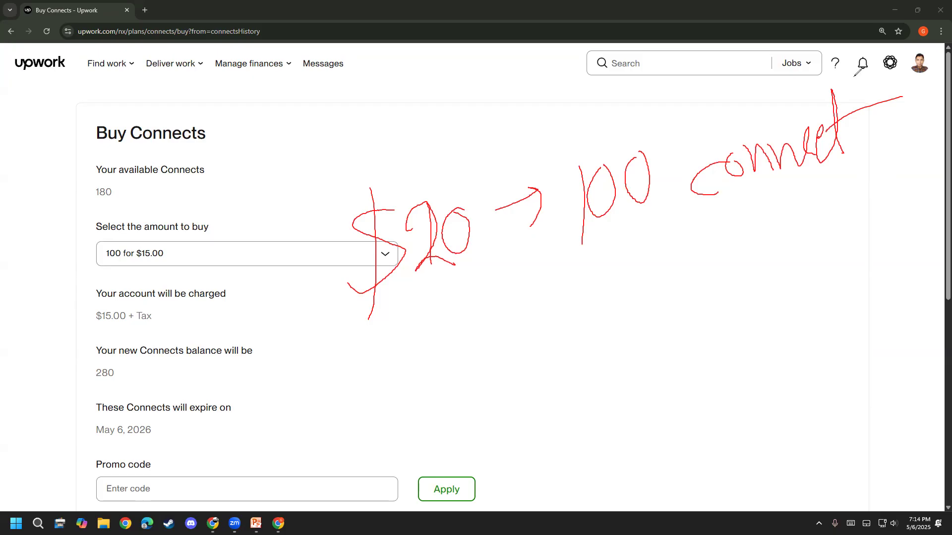
- Write a red '50 →' note above Buy Connects, then erase it
mouse_move(176, 79)
left_mouse_down()
mouse_move(158, 83)
mouse_move(179, 99)
mouse_move(144, 106)
left_mouse_up()
mouse_move(198, 69)
left_mouse_down()
mouse_move(185, 88)
mouse_move(199, 59)
left_mouse_up()
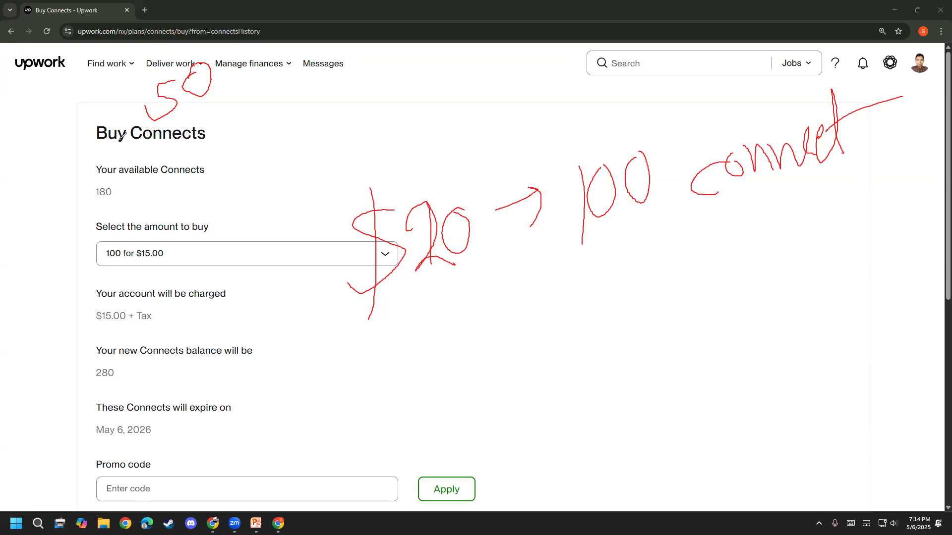
mouse_move(221, 98)
left_mouse_down()
mouse_move(240, 90)
mouse_move(236, 104)
mouse_move(267, 82)
mouse_move(279, 88)
mouse_move(263, 102)
mouse_move(298, 88)
mouse_move(296, 64)
mouse_move(285, 94)
left_mouse_up()
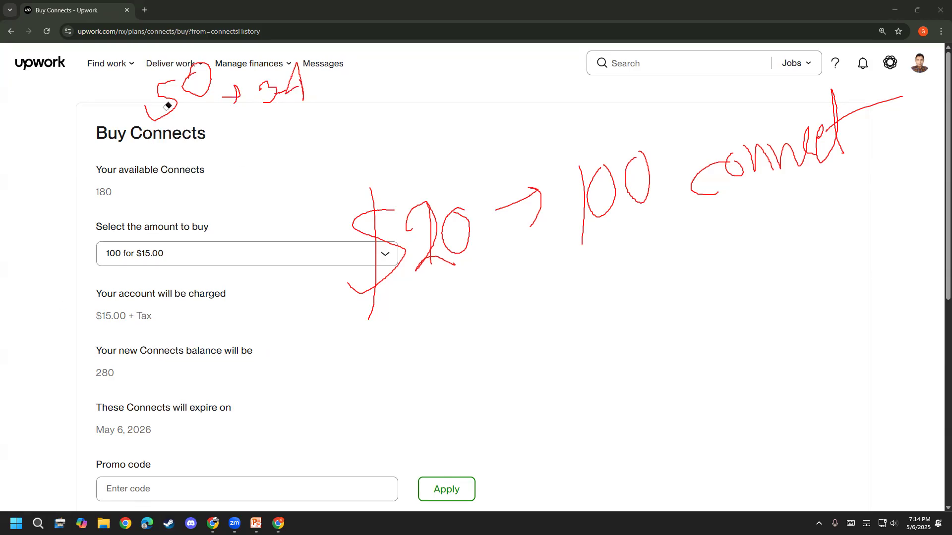
mouse_move(174, 103)
left_mouse_down()
mouse_move(200, 87)
mouse_move(233, 96)
mouse_move(279, 85)
mouse_move(292, 93)
left_mouse_up()
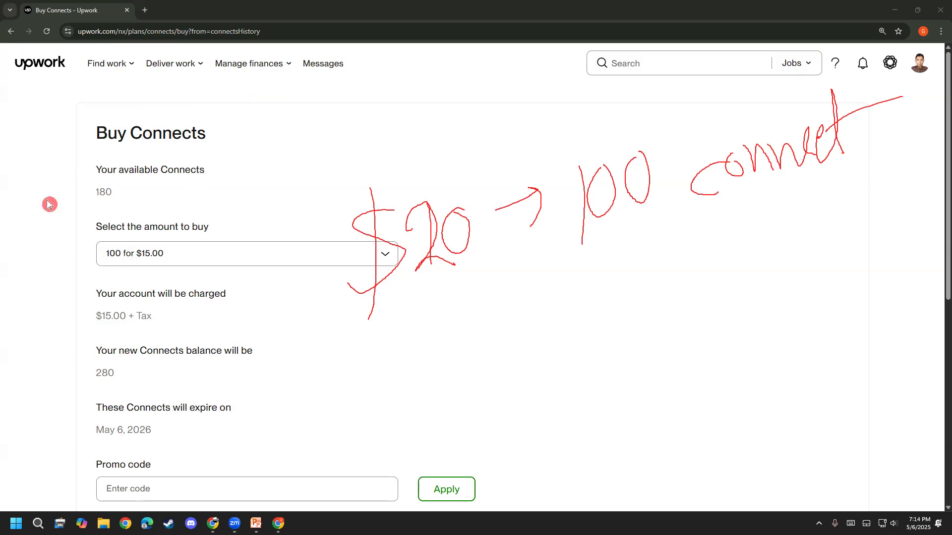
- Write and circle a red 100 near the page top with an arrow to the $20 note
left_click_drag(224, 73, 229, 124)
mouse_move(258, 72)
left_mouse_down()
mouse_move(235, 102)
mouse_move(262, 98)
mouse_move(266, 70)
mouse_move(282, 102)
mouse_move(270, 72)
left_mouse_up()
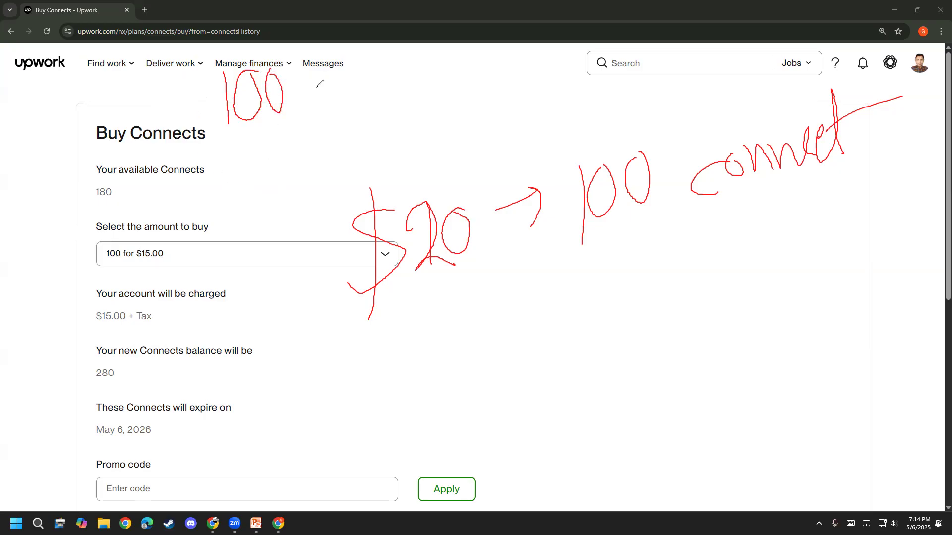
mouse_move(229, 124)
left_mouse_down()
mouse_move(265, 61)
mouse_move(221, 133)
mouse_move(214, 225)
mouse_move(204, 222)
mouse_move(223, 218)
mouse_move(211, 243)
left_mouse_up()
mouse_move(284, 127)
left_mouse_down()
mouse_move(293, 119)
mouse_move(373, 132)
mouse_move(387, 191)
mouse_move(388, 170)
left_mouse_up()
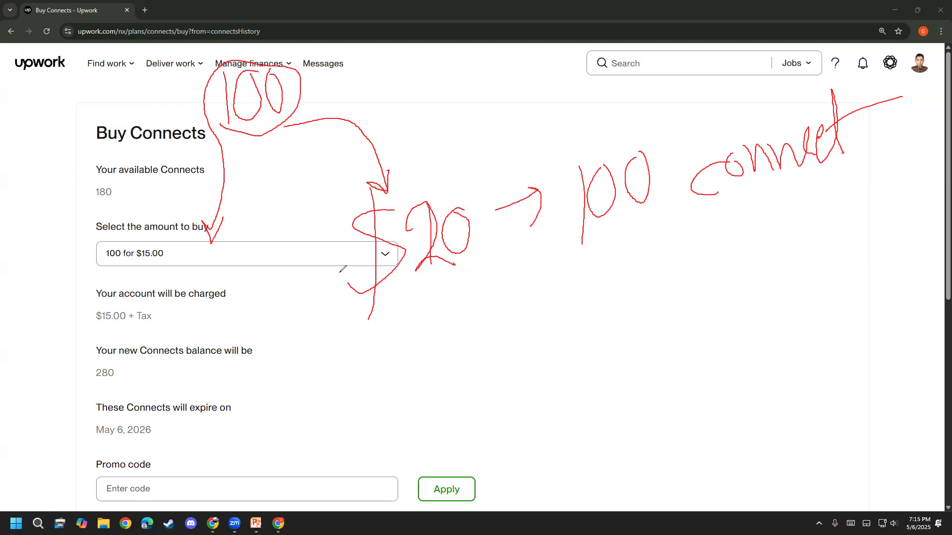
- Draw another arrow from the 100 to a circled red '50 connected' note
mouse_move(286, 106)
left_mouse_down()
mouse_move(444, 93)
mouse_move(416, 88)
mouse_move(437, 109)
mouse_move(432, 117)
left_mouse_up()
mouse_move(503, 73)
left_mouse_down()
mouse_move(481, 74)
mouse_move(510, 95)
mouse_move(480, 122)
left_mouse_up()
mouse_move(532, 65)
left_mouse_down()
mouse_move(520, 95)
mouse_move(540, 95)
mouse_move(536, 63)
mouse_move(574, 105)
left_mouse_up()
mouse_move(590, 74)
left_mouse_down()
mouse_move(591, 97)
mouse_move(606, 85)
mouse_move(615, 115)
mouse_move(634, 79)
mouse_move(664, 88)
mouse_move(680, 44)
mouse_move(676, 75)
mouse_move(692, 71)
left_mouse_up()
mouse_move(686, 114)
left_mouse_down()
mouse_move(721, 56)
mouse_move(704, 102)
left_mouse_up()
mouse_move(740, 75)
left_mouse_down()
mouse_move(727, 50)
mouse_move(734, 87)
left_mouse_up()
mouse_move(488, 119)
left_mouse_down()
mouse_move(687, 119)
mouse_move(510, 36)
mouse_move(489, 125)
left_mouse_up()
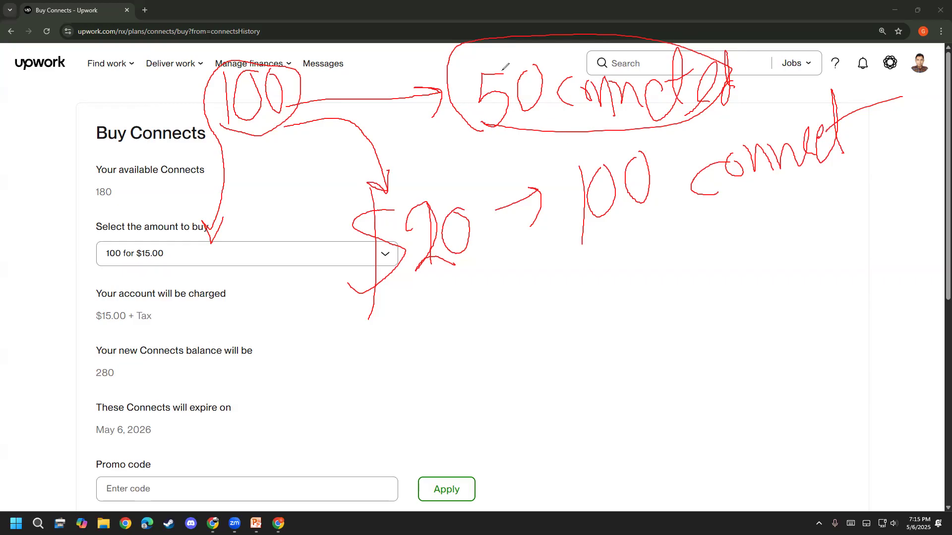
- Clear the page and handwrite 'Badge' and 'star' in red with a downward arrow
left_click(38, 324)
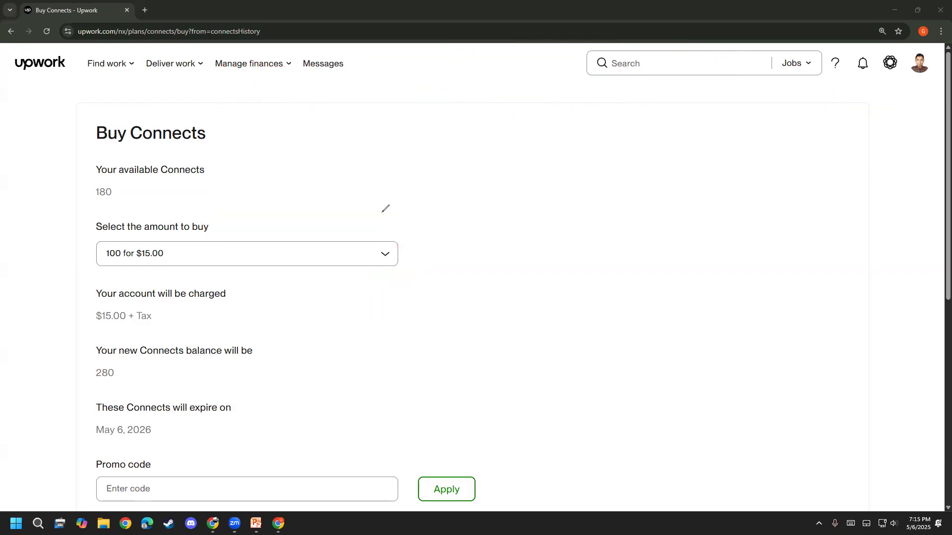
mouse_move(275, 133)
left_mouse_down()
mouse_move(299, 99)
mouse_move(290, 141)
mouse_move(365, 134)
mouse_move(419, 113)
mouse_move(458, 149)
mouse_move(455, 92)
mouse_move(418, 226)
mouse_move(430, 179)
mouse_move(436, 272)
mouse_move(440, 236)
mouse_move(490, 203)
mouse_move(489, 181)
mouse_move(499, 221)
mouse_move(516, 225)
mouse_move(538, 198)
mouse_move(611, 231)
mouse_move(630, 264)
left_mouse_up()
left_click_drag(662, 171, 645, 208)
mouse_move(668, 133)
left_mouse_down()
mouse_move(674, 199)
mouse_move(684, 169)
left_mouse_up()
mouse_move(704, 161)
left_mouse_down()
mouse_move(693, 191)
mouse_move(721, 185)
mouse_move(747, 158)
left_mouse_up()
mouse_move(502, 247)
left_mouse_down()
mouse_move(518, 344)
mouse_move(543, 288)
left_mouse_up()
- Sketch a curved shape below the arrow, then wipe all ink with the E shortcut
mouse_move(489, 382)
left_mouse_down()
mouse_move(532, 367)
mouse_move(506, 384)
left_mouse_up()
mouse_move(550, 315)
left_mouse_down()
mouse_move(545, 366)
mouse_move(557, 254)
mouse_move(476, 429)
mouse_move(542, 282)
left_mouse_up()
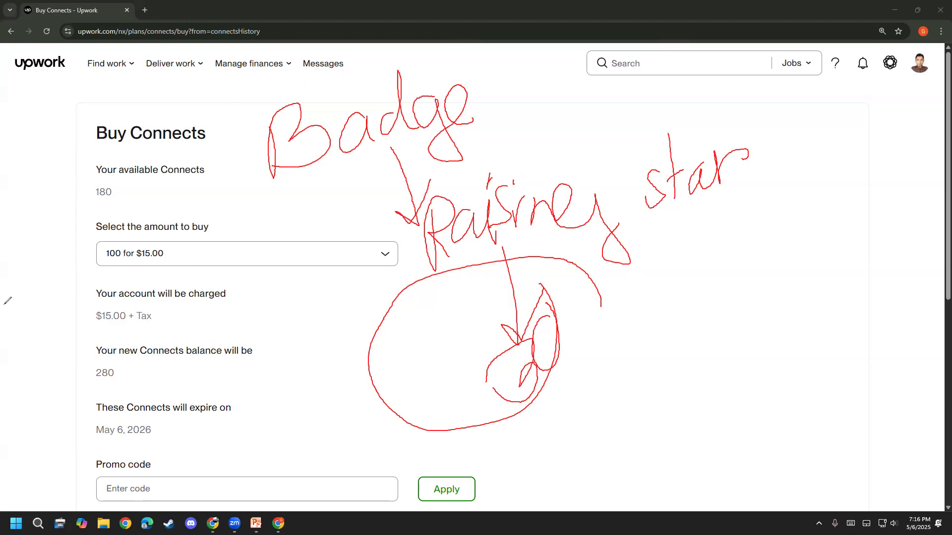
key("e")
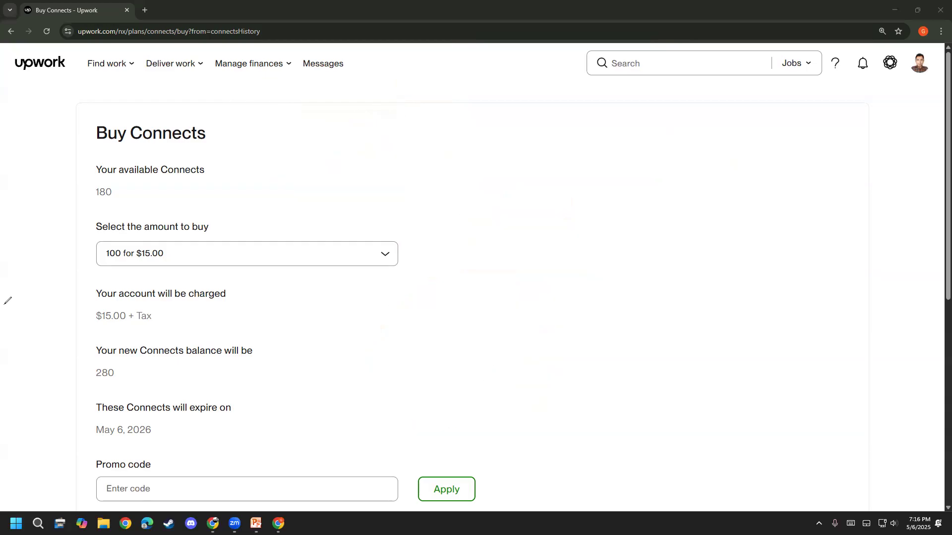
- Go back to Your profile and circle Messages and the help and notification icons in red
left_click(914, 67)
left_click(848, 161)
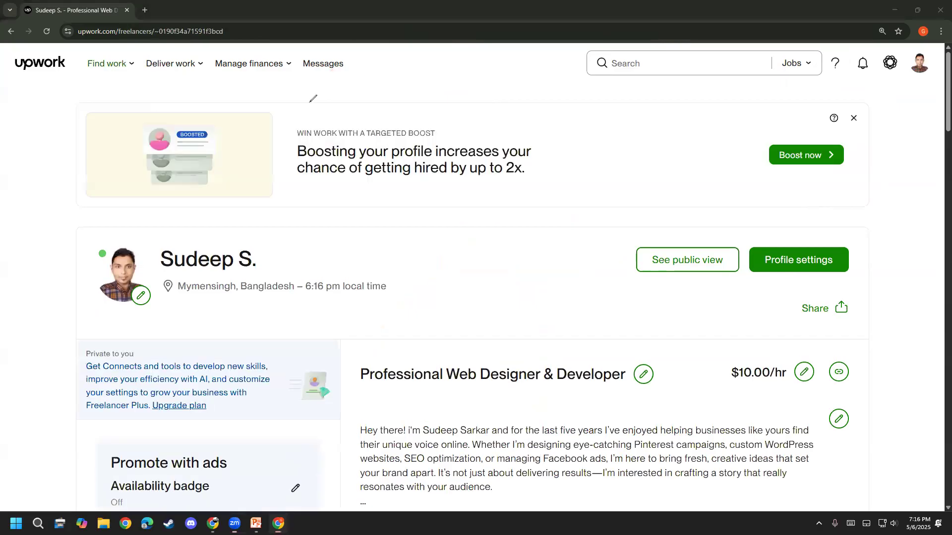
left_click_drag(343, 30, 347, 49)
mouse_move(841, 91)
left_mouse_down()
mouse_move(881, 67)
mouse_move(858, 47)
mouse_move(816, 70)
mouse_move(842, 99)
mouse_move(850, 93)
left_mouse_up()
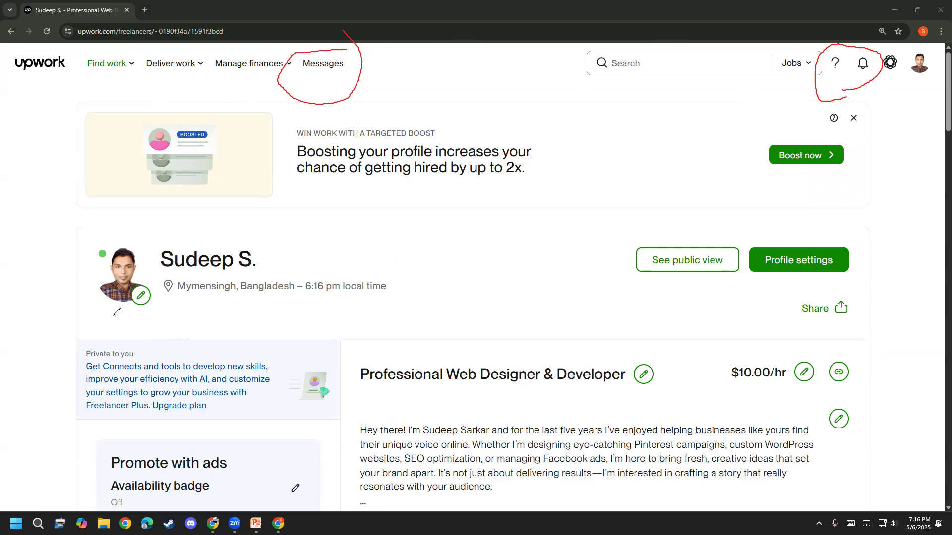
- Handwrite 'Badge' under the profile photo, then clear all annotations
mouse_move(118, 317)
left_mouse_down()
mouse_move(115, 334)
mouse_move(120, 304)
mouse_move(135, 324)
mouse_move(128, 343)
left_mouse_up()
mouse_move(167, 311)
left_mouse_down()
mouse_move(167, 344)
mouse_move(172, 321)
mouse_move(189, 343)
mouse_move(201, 308)
mouse_move(207, 349)
mouse_move(227, 325)
mouse_move(233, 353)
mouse_move(240, 340)
left_mouse_up()
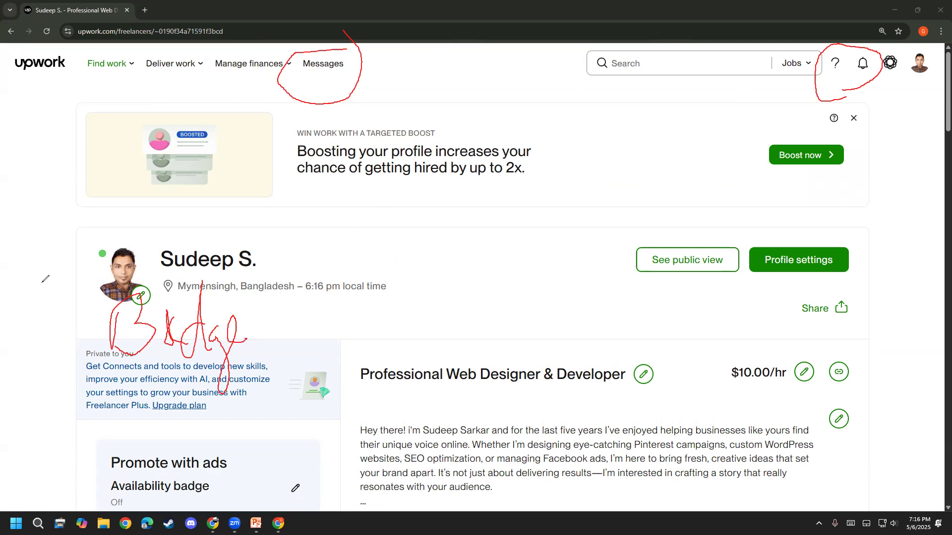
left_click(59, 317)
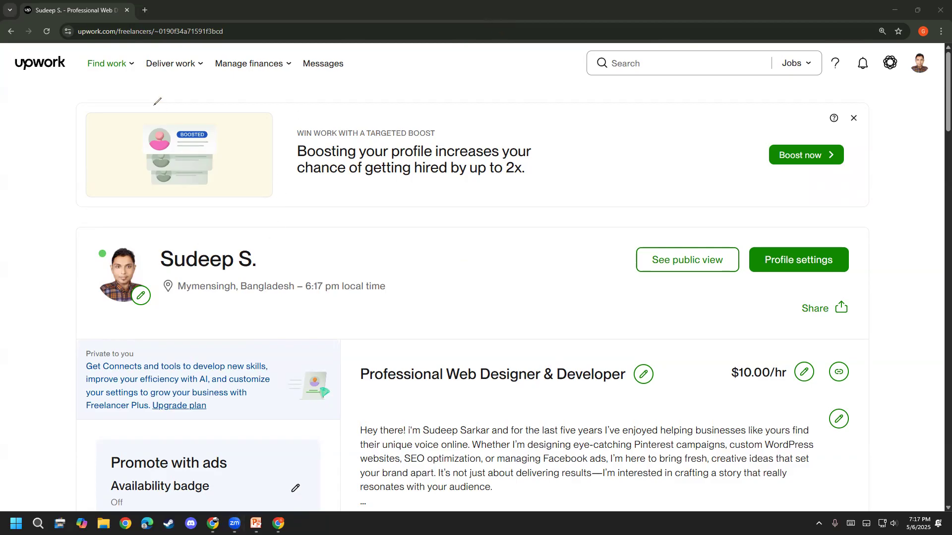
- Circle Messages and draw arrows with notes leading toward See public view
mouse_move(331, 103)
left_mouse_down()
mouse_move(293, 66)
mouse_move(369, 62)
mouse_move(326, 100)
mouse_move(351, 207)
mouse_move(333, 222)
mouse_move(342, 237)
mouse_move(356, 222)
left_mouse_up()
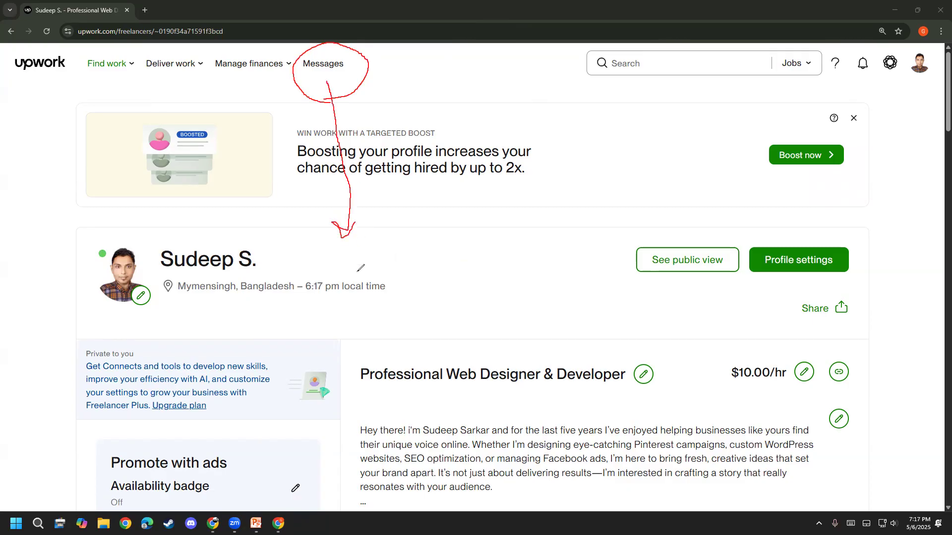
mouse_move(351, 259)
left_mouse_down()
mouse_move(380, 241)
mouse_move(414, 260)
mouse_move(437, 224)
mouse_move(446, 251)
mouse_move(448, 225)
left_mouse_up()
left_click_drag(426, 257, 432, 256)
mouse_move(498, 218)
left_mouse_down()
mouse_move(515, 235)
mouse_move(536, 223)
mouse_move(554, 242)
mouse_move(584, 200)
mouse_move(603, 218)
mouse_move(584, 198)
mouse_move(639, 264)
left_mouse_up()
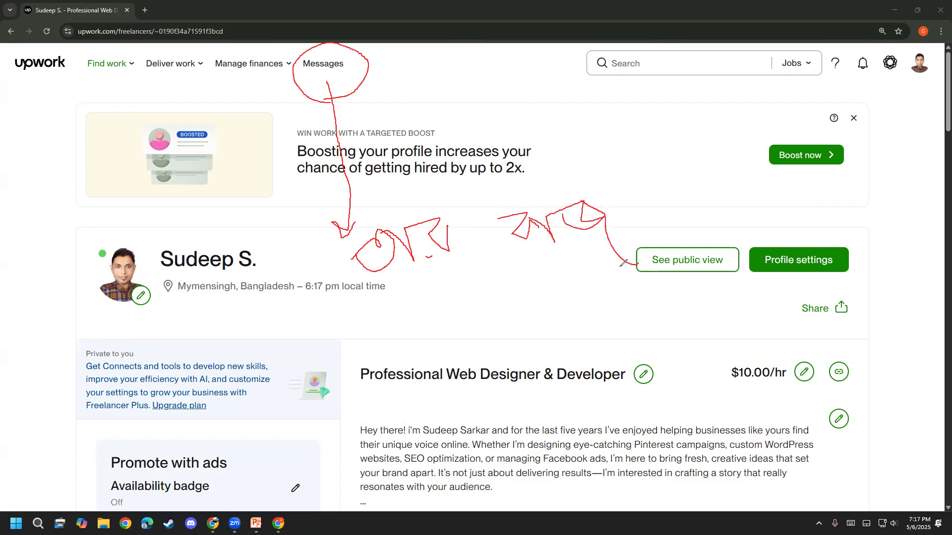
- Draw an arrow down toward the profile title with a circled '10-15' note
mouse_move(392, 279)
left_mouse_down()
mouse_move(420, 359)
mouse_move(436, 332)
mouse_move(465, 362)
left_mouse_up()
mouse_move(479, 321)
left_mouse_down()
mouse_move(482, 348)
mouse_move(489, 323)
mouse_move(512, 327)
left_mouse_up()
mouse_move(537, 297)
left_mouse_down()
mouse_move(535, 342)
mouse_move(557, 313)
mouse_move(534, 342)
left_mouse_up()
mouse_move(476, 363)
left_mouse_down()
mouse_move(581, 312)
mouse_move(436, 297)
mouse_move(507, 356)
left_mouse_up()
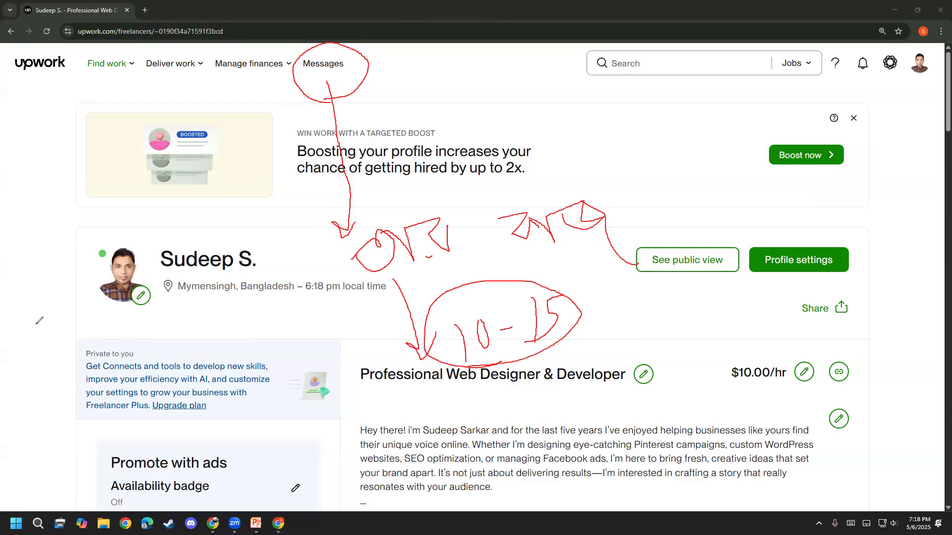
- Clear the ink, re-circle Messages, and draw an arrow to a checked '20' note
key("e")
mouse_move(301, 68)
left_mouse_down()
mouse_move(366, 59)
mouse_move(295, 90)
mouse_move(292, 69)
left_mouse_up()
mouse_move(376, 79)
left_mouse_down()
mouse_move(418, 84)
mouse_move(435, 231)
mouse_move(424, 237)
mouse_move(456, 208)
left_mouse_up()
mouse_move(414, 307)
left_mouse_down()
mouse_move(453, 325)
mouse_move(444, 328)
left_mouse_up()
mouse_move(482, 264)
left_mouse_down()
mouse_move(468, 304)
mouse_move(481, 268)
left_mouse_up()
mouse_move(499, 224)
left_mouse_down()
mouse_move(520, 290)
mouse_move(511, 302)
left_mouse_up()
mouse_move(545, 261)
left_mouse_down()
mouse_move(608, 206)
mouse_move(601, 231)
left_mouse_up()
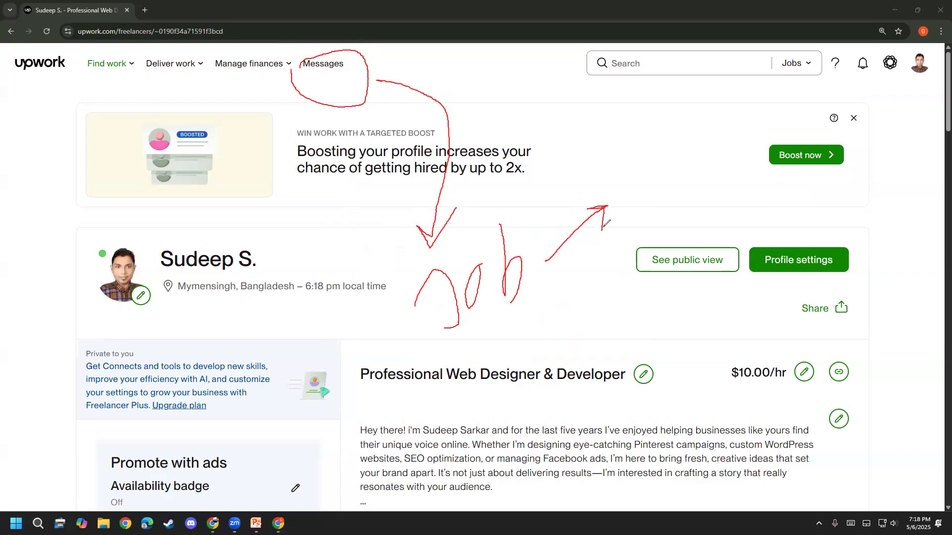
- Write 'Connect' beside the Job arrow, then clear all the red ink
mouse_move(629, 142)
left_mouse_down()
mouse_move(610, 145)
mouse_move(638, 191)
mouse_move(651, 148)
mouse_move(689, 169)
left_mouse_up()
mouse_move(693, 134)
left_mouse_down()
mouse_move(700, 174)
mouse_move(713, 174)
mouse_move(732, 95)
mouse_move(754, 151)
mouse_move(744, 108)
left_mouse_up()
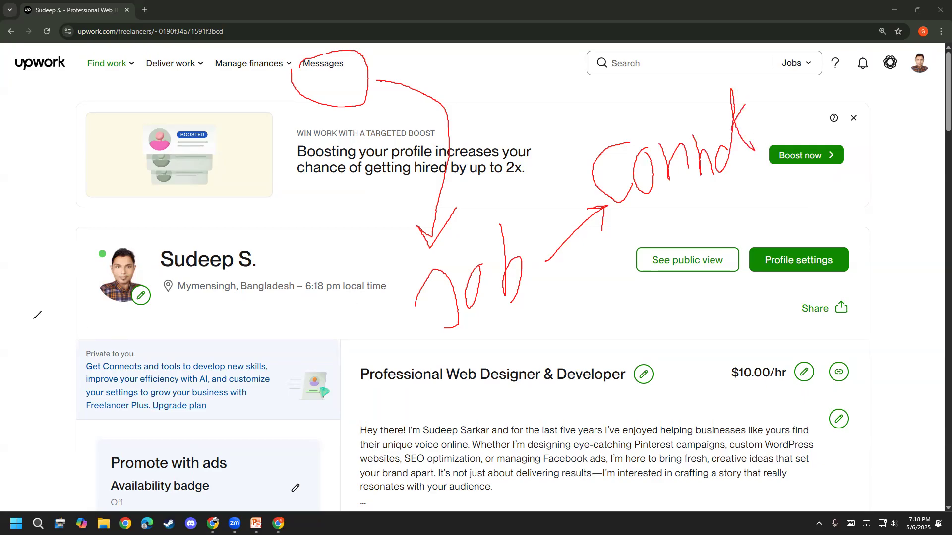
left_click(50, 325)
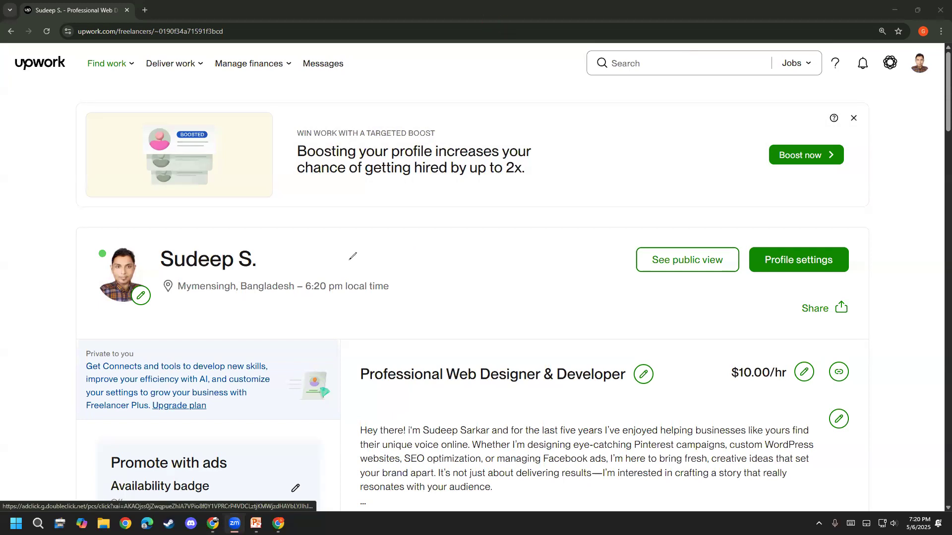
left_click_drag(353, 218, 383, 223)
mouse_move(391, 224)
left_mouse_down()
mouse_move(393, 242)
mouse_move(468, 197)
mouse_move(510, 239)
mouse_move(508, 191)
left_mouse_up()
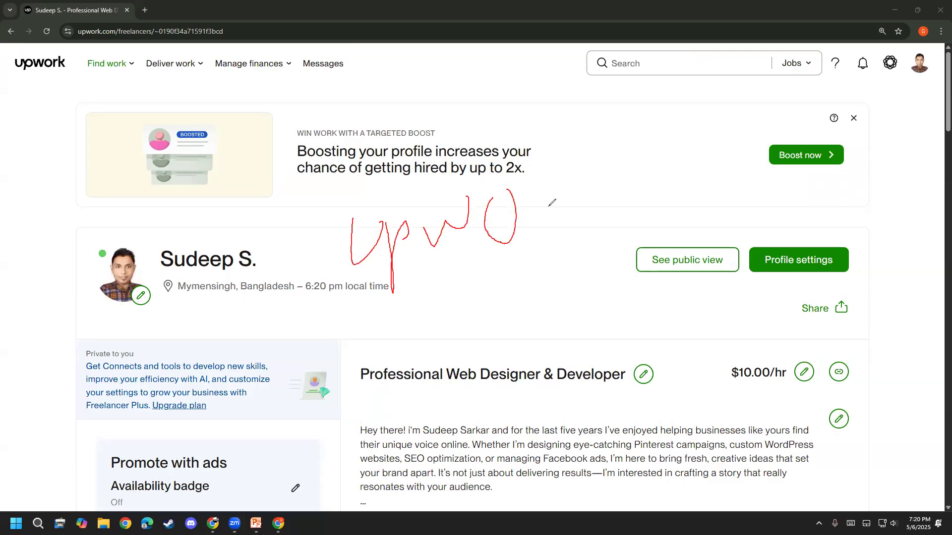
left_click_drag(550, 191, 575, 216)
left_click_drag(589, 172, 593, 223)
left_click_drag(599, 197, 630, 204)
left_click_drag(666, 171, 672, 208)
mouse_move(662, 153)
left_mouse_down()
mouse_move(669, 184)
mouse_move(710, 196)
left_mouse_up()
mouse_move(440, 269)
left_mouse_down()
mouse_move(445, 326)
mouse_move(456, 296)
mouse_move(477, 350)
left_mouse_up()
mouse_move(475, 329)
left_mouse_down()
mouse_move(485, 320)
mouse_move(503, 338)
left_mouse_up()
mouse_move(492, 288)
left_mouse_down()
mouse_move(527, 312)
mouse_move(549, 285)
mouse_move(546, 301)
left_mouse_up()
mouse_move(546, 301)
left_mouse_down()
mouse_move(557, 282)
mouse_move(568, 303)
mouse_move(581, 268)
left_mouse_up()
left_click_drag(607, 296, 592, 322)
mouse_move(593, 322)
left_mouse_down()
mouse_move(606, 304)
mouse_move(596, 350)
left_mouse_up()
left_click_drag(625, 310, 620, 336)
mouse_move(611, 292)
left_mouse_down()
mouse_move(641, 304)
mouse_move(644, 347)
mouse_move(652, 289)
left_mouse_up()
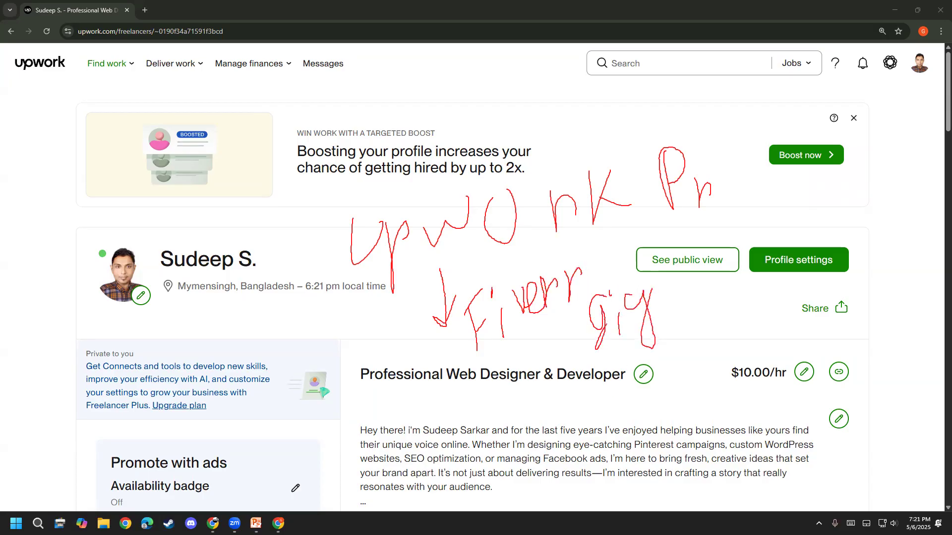
mouse_move(473, 394)
left_mouse_down()
mouse_move(588, 398)
mouse_move(651, 282)
mouse_move(692, 122)
mouse_move(399, 153)
mouse_move(344, 304)
mouse_move(469, 367)
mouse_move(480, 404)
left_mouse_up()
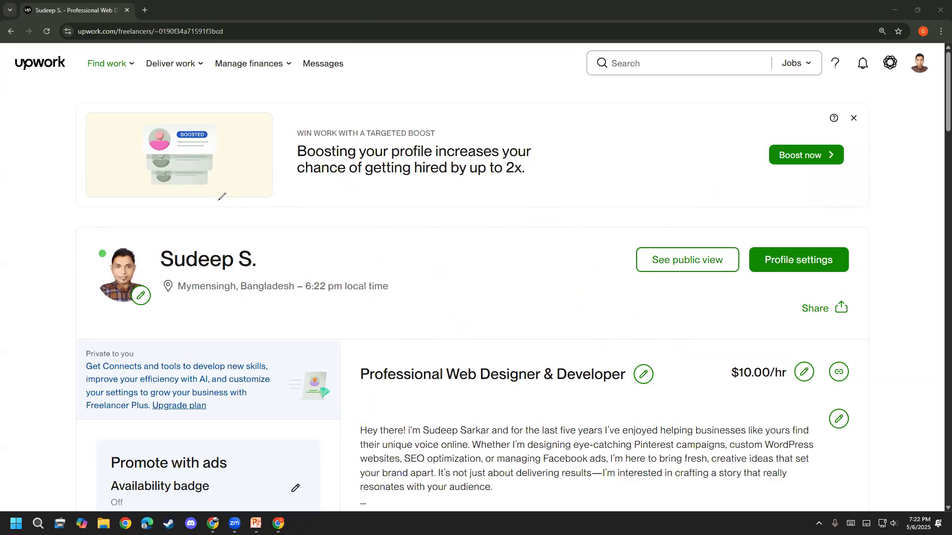
- Box the area below the banner headline and handwrite 'Facebook marketing' above it
mouse_move(299, 181)
left_mouse_down()
mouse_move(293, 276)
mouse_move(459, 259)
mouse_move(489, 175)
mouse_move(424, 166)
mouse_move(292, 183)
left_mouse_up()
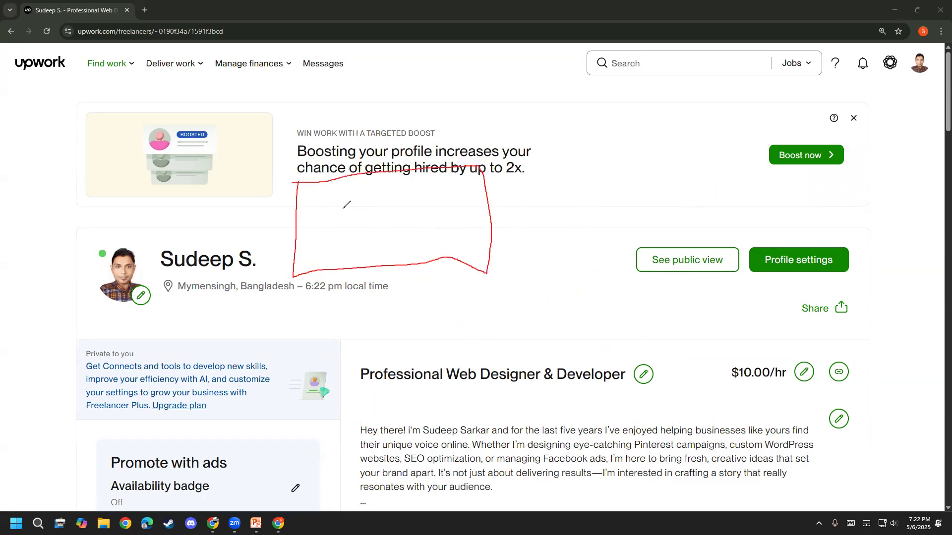
left_click_drag(278, 80, 325, 63)
left_click_drag(295, 109, 372, 114)
left_click_drag(383, 65, 392, 123)
mouse_move(430, 90)
left_mouse_down()
mouse_move(421, 106)
mouse_move(428, 95)
mouse_move(450, 114)
left_mouse_up()
left_click_drag(469, 75, 479, 113)
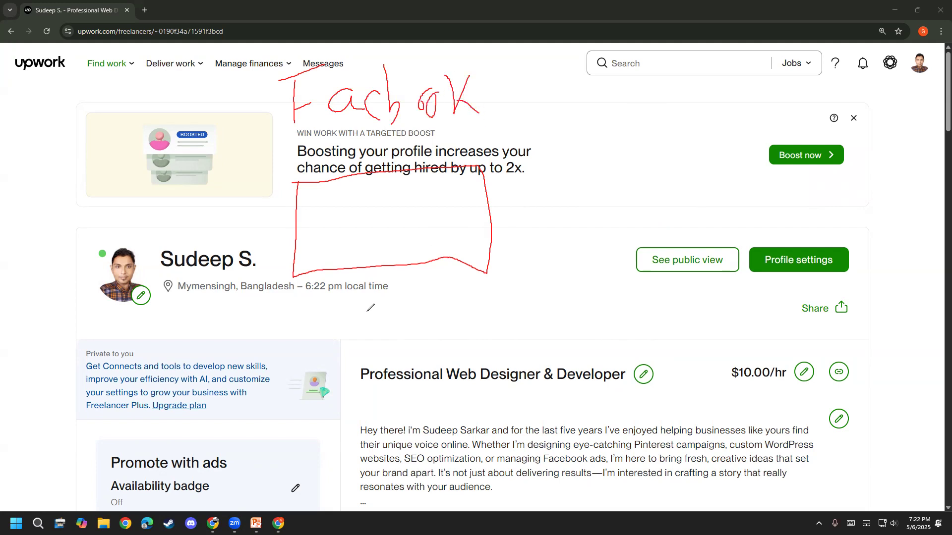
mouse_move(515, 86)
left_mouse_down()
mouse_move(515, 99)
mouse_move(532, 93)
mouse_move(538, 128)
left_mouse_up()
mouse_move(558, 84)
left_mouse_down()
mouse_move(573, 122)
mouse_move(591, 99)
left_mouse_up()
mouse_move(590, 84)
left_mouse_down()
mouse_move(613, 94)
mouse_move(626, 126)
left_mouse_up()
left_click_drag(627, 88, 625, 128)
mouse_move(612, 78)
left_mouse_down()
mouse_move(657, 105)
mouse_move(655, 137)
left_mouse_up()
left_click_drag(668, 98, 653, 149)
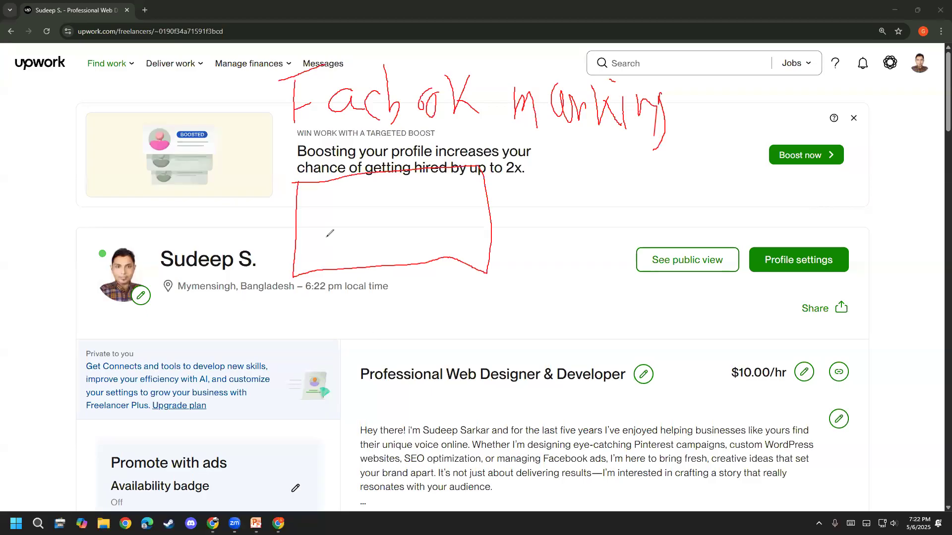
- Add a ticked, circled F in the box, a box around the profile title, and an arrow
mouse_move(308, 231)
left_mouse_down()
mouse_move(337, 219)
mouse_move(320, 255)
mouse_move(332, 239)
mouse_move(351, 256)
mouse_move(334, 212)
mouse_move(283, 245)
mouse_move(343, 272)
left_mouse_up()
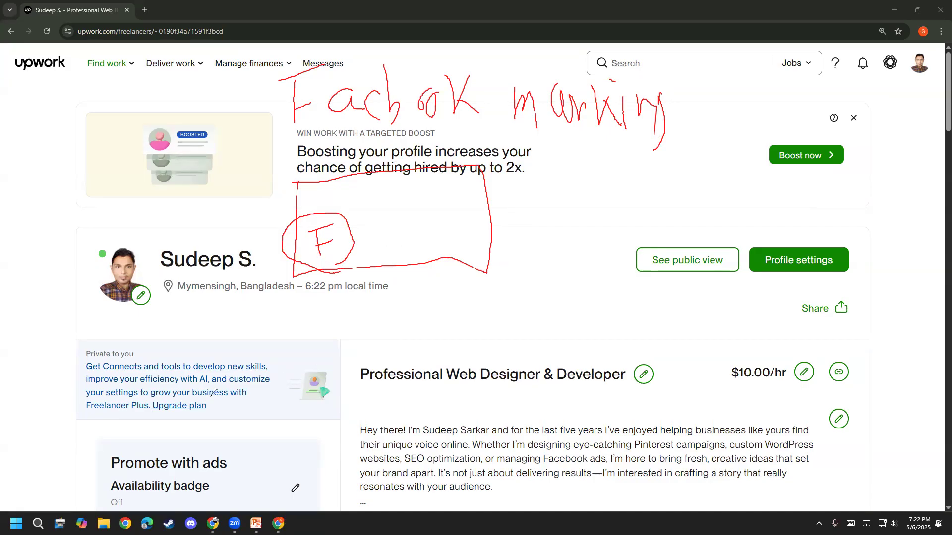
left_click_drag(432, 286, 418, 389)
mouse_move(423, 296)
left_mouse_down()
mouse_move(597, 279)
mouse_move(606, 372)
mouse_move(395, 388)
left_mouse_up()
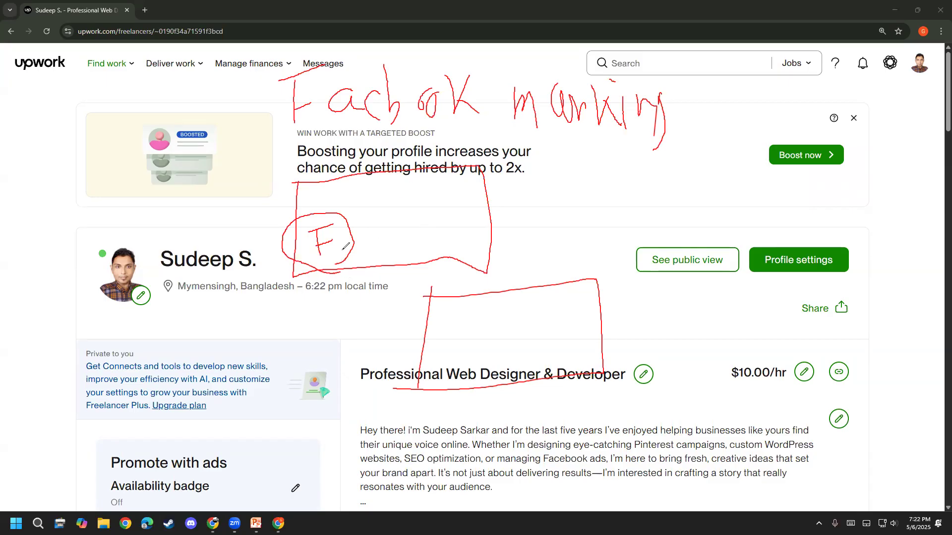
mouse_move(490, 209)
left_mouse_down()
mouse_move(506, 203)
mouse_move(503, 212)
left_mouse_up()
left_click_drag(361, 237, 395, 211)
- Scribble 'Boost' notes in red beside and between the two boxes
mouse_move(494, 263)
left_mouse_down()
mouse_move(497, 270)
mouse_move(509, 256)
mouse_move(500, 271)
mouse_move(517, 283)
mouse_move(506, 258)
mouse_move(503, 285)
mouse_move(479, 290)
left_mouse_up()
mouse_move(524, 269)
left_mouse_down()
mouse_move(562, 281)
mouse_move(553, 298)
mouse_move(584, 226)
mouse_move(590, 275)
left_mouse_up()
mouse_move(613, 220)
left_mouse_down()
mouse_move(628, 244)
mouse_move(660, 248)
mouse_move(675, 223)
mouse_move(693, 238)
mouse_move(704, 211)
mouse_move(712, 221)
left_mouse_up()
left_click(689, 212)
mouse_move(617, 304)
left_mouse_down()
mouse_move(634, 299)
mouse_move(636, 310)
mouse_move(644, 292)
mouse_move(647, 302)
mouse_move(671, 280)
mouse_move(664, 312)
left_mouse_up()
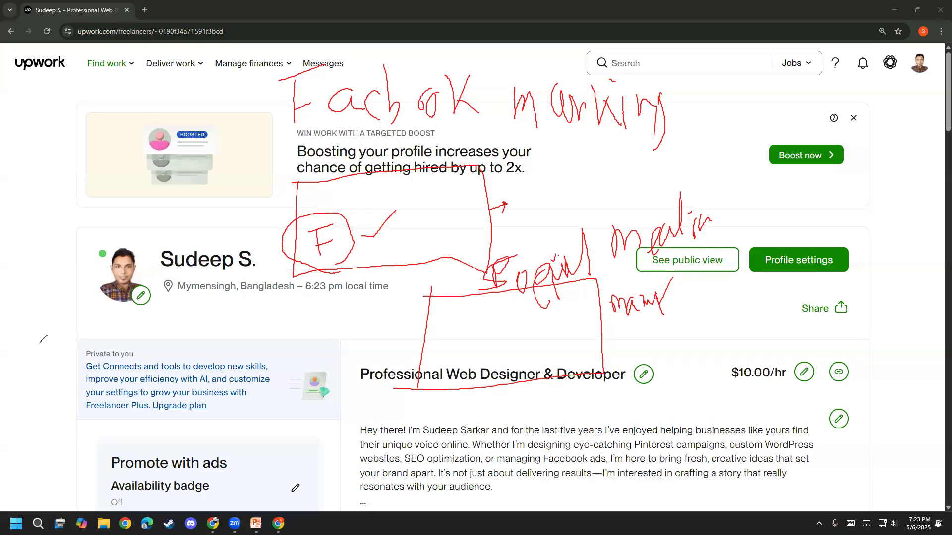
- Draw a red box over the name area and handwrite 'Social media market' on the banner
key("e")
mouse_move(356, 173)
left_mouse_down()
mouse_move(346, 331)
mouse_move(577, 266)
mouse_move(348, 206)
left_mouse_up()
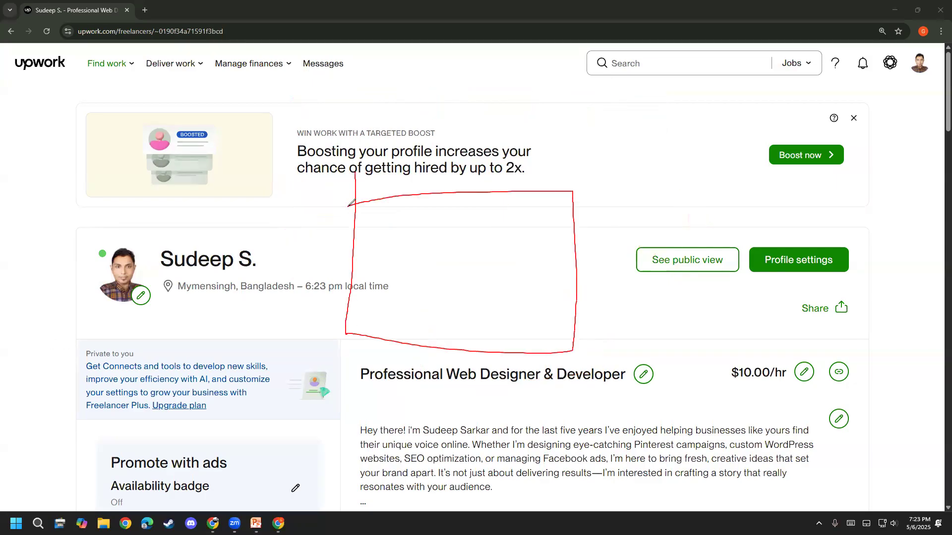
mouse_move(451, 105)
left_mouse_down()
mouse_move(436, 159)
mouse_move(394, 167)
mouse_move(475, 118)
left_mouse_up()
mouse_move(513, 116)
left_mouse_down()
mouse_move(498, 126)
mouse_move(520, 118)
mouse_move(520, 148)
left_mouse_up()
mouse_move(525, 106)
left_mouse_down()
mouse_move(565, 136)
mouse_move(593, 119)
mouse_move(612, 166)
mouse_move(664, 178)
mouse_move(705, 173)
mouse_move(703, 148)
left_mouse_up()
mouse_move(746, 143)
left_mouse_down()
mouse_move(729, 183)
mouse_move(776, 139)
left_mouse_up()
mouse_move(586, 228)
left_mouse_down()
mouse_move(589, 245)
mouse_move(609, 212)
mouse_move(612, 258)
mouse_move(645, 250)
mouse_move(666, 227)
mouse_move(678, 231)
left_mouse_up()
mouse_move(693, 188)
left_mouse_down()
mouse_move(708, 226)
mouse_move(721, 208)
mouse_move(724, 218)
mouse_move(738, 208)
left_mouse_up()
mouse_move(749, 175)
left_mouse_down()
mouse_move(747, 223)
mouse_move(783, 176)
left_mouse_up()
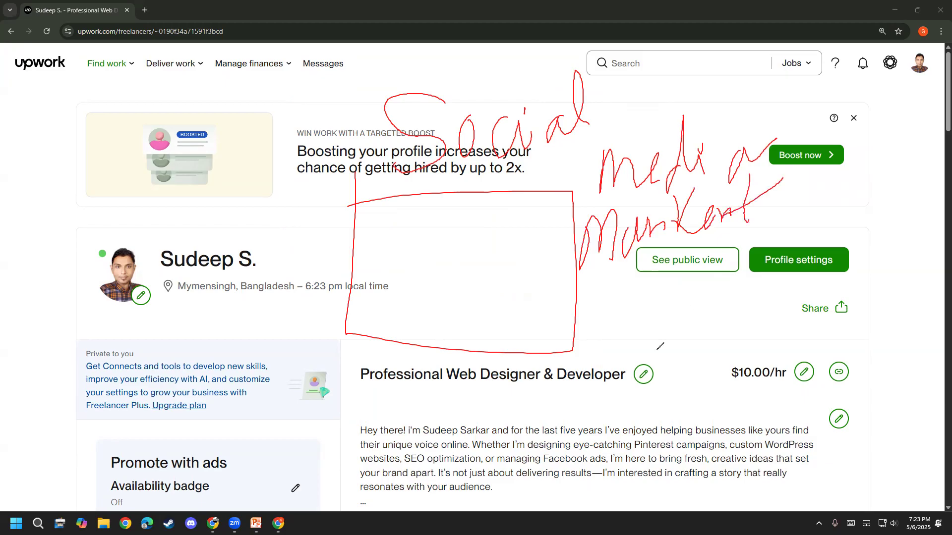
- Draw a circled F and a circled P inside the red box
mouse_move(353, 299)
left_mouse_down()
mouse_move(386, 276)
mouse_move(369, 337)
left_mouse_up()
left_click_drag(369, 315, 382, 307)
mouse_move(358, 349)
left_mouse_down()
mouse_move(391, 323)
mouse_move(351, 275)
mouse_move(382, 341)
left_mouse_up()
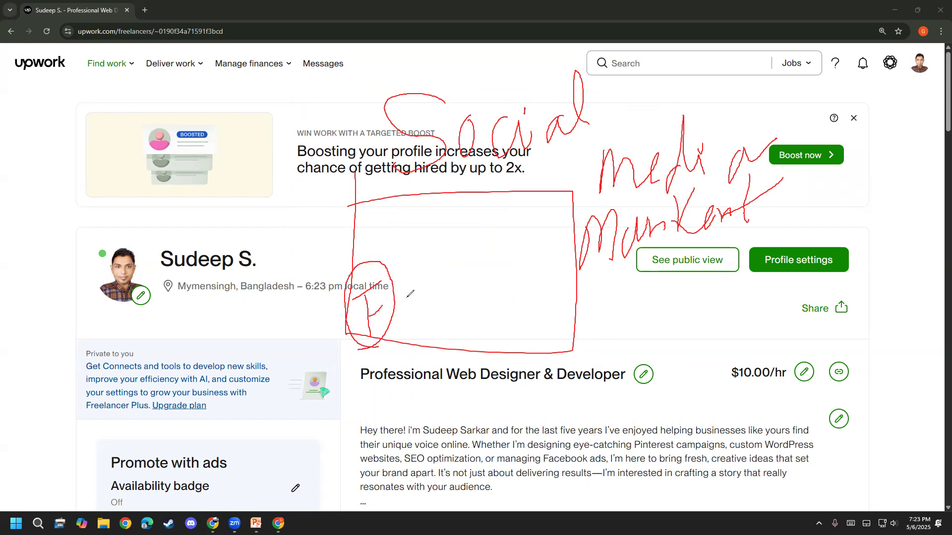
left_click_drag(405, 267, 401, 326)
left_click_drag(393, 276, 417, 253)
left_click_drag(401, 326, 425, 311)
left_click_drag(440, 267, 436, 312)
mouse_move(440, 268)
left_mouse_down()
mouse_move(461, 290)
mouse_move(436, 301)
mouse_move(432, 335)
mouse_move(469, 251)
mouse_move(425, 313)
mouse_move(452, 320)
left_mouse_up()
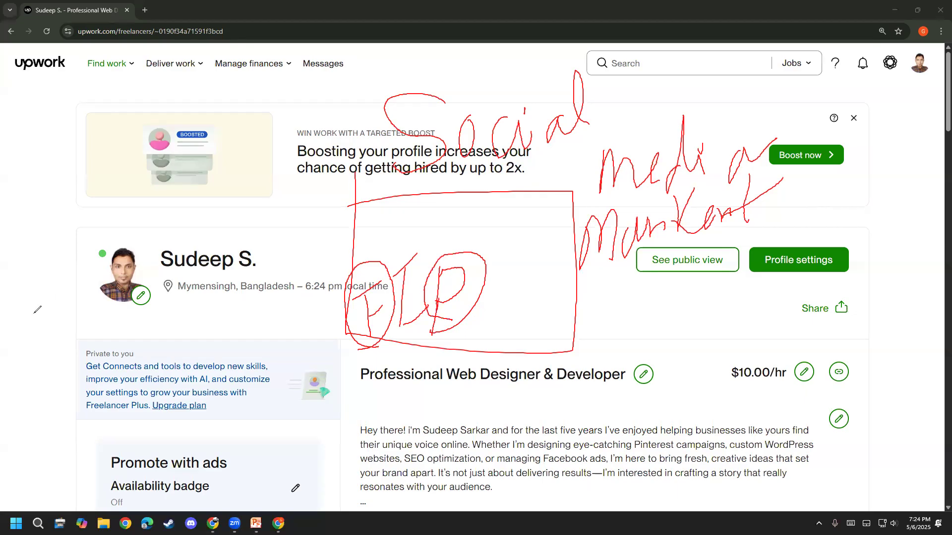
- Loop around the 'Social media market' note, then clear all the red ink
mouse_move(358, 191)
left_mouse_down()
mouse_move(601, 143)
mouse_move(570, 290)
mouse_move(746, 269)
left_mouse_up()
mouse_move(781, 244)
left_mouse_down()
mouse_move(540, 62)
mouse_move(359, 127)
mouse_move(367, 196)
left_mouse_up()
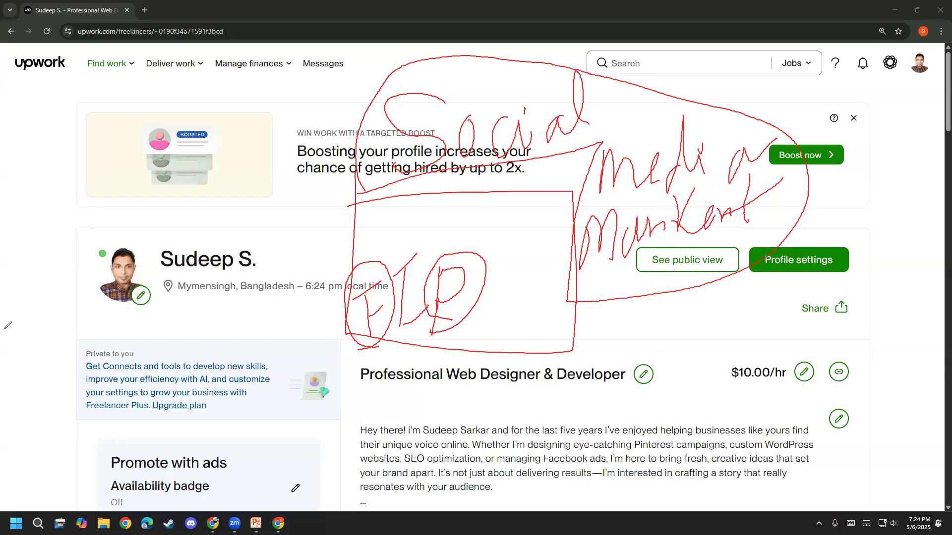
left_click(46, 322)
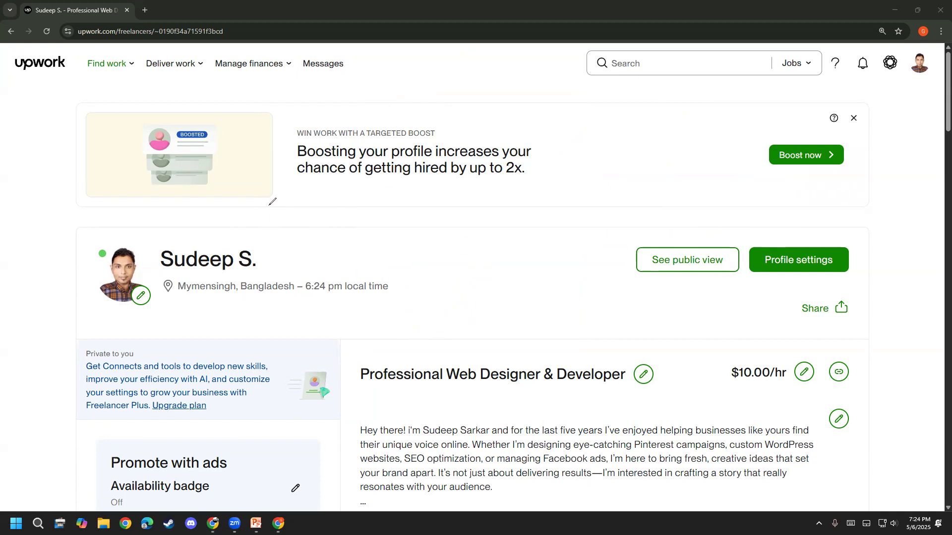
- Write and circle 'Lead' in red, with arrows to the sidebar, down-right and up-right
mouse_move(270, 205)
left_mouse_down()
mouse_move(317, 235)
mouse_move(358, 218)
mouse_move(384, 226)
left_mouse_up()
mouse_move(397, 189)
left_mouse_down()
mouse_move(403, 152)
mouse_move(419, 223)
left_mouse_up()
mouse_move(310, 331)
left_mouse_down()
mouse_move(404, 144)
mouse_move(221, 221)
mouse_move(303, 325)
left_mouse_up()
left_click_drag(278, 279, 175, 344)
mouse_move(183, 296)
left_mouse_down()
mouse_move(170, 345)
mouse_move(190, 357)
left_mouse_up()
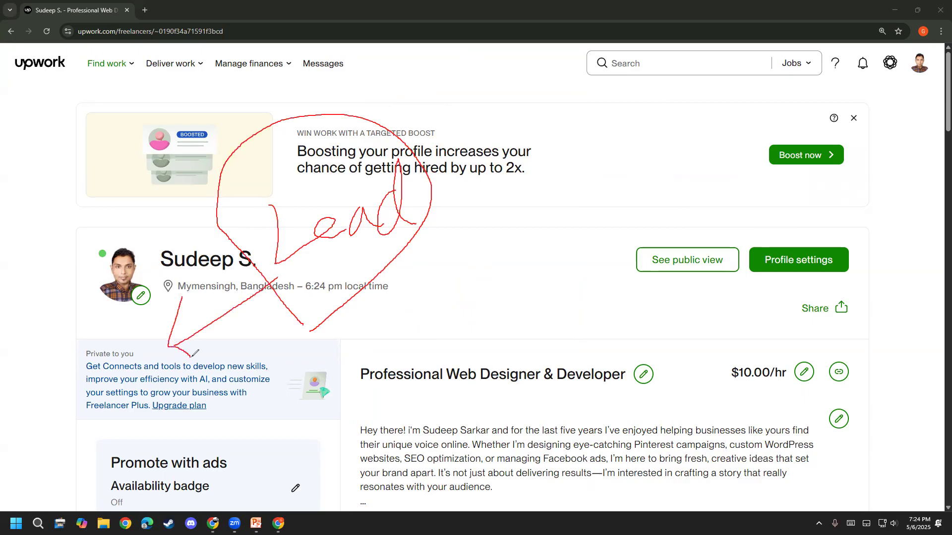
mouse_move(404, 236)
left_mouse_down()
mouse_move(460, 277)
mouse_move(460, 292)
mouse_move(461, 268)
left_mouse_up()
mouse_move(434, 213)
left_mouse_down()
mouse_move(502, 179)
mouse_move(493, 207)
left_mouse_up()
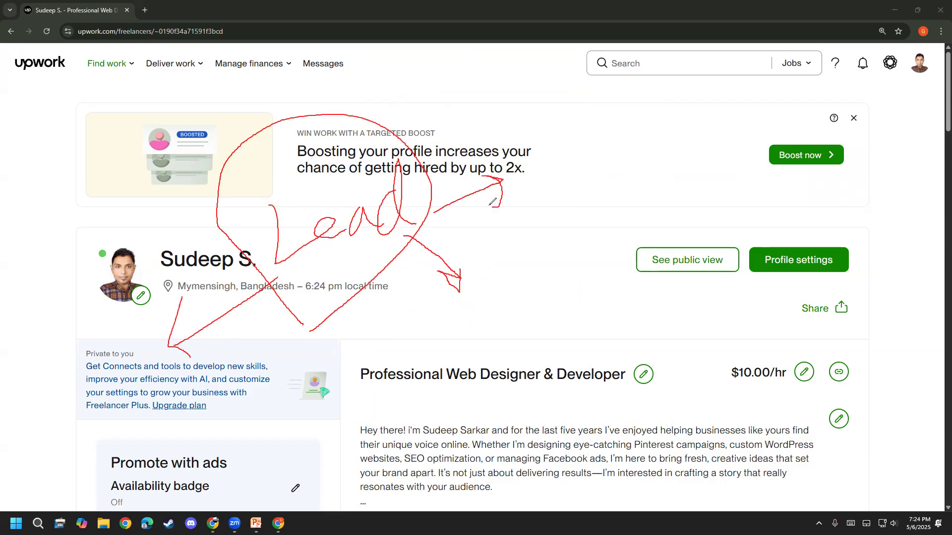
- Cross out the Boosted picture, write and circle a word at right, then open Wi-Fi settings
mouse_move(231, 157)
left_mouse_down()
mouse_move(177, 140)
mouse_move(165, 106)
mouse_move(194, 133)
mouse_move(179, 155)
left_mouse_up()
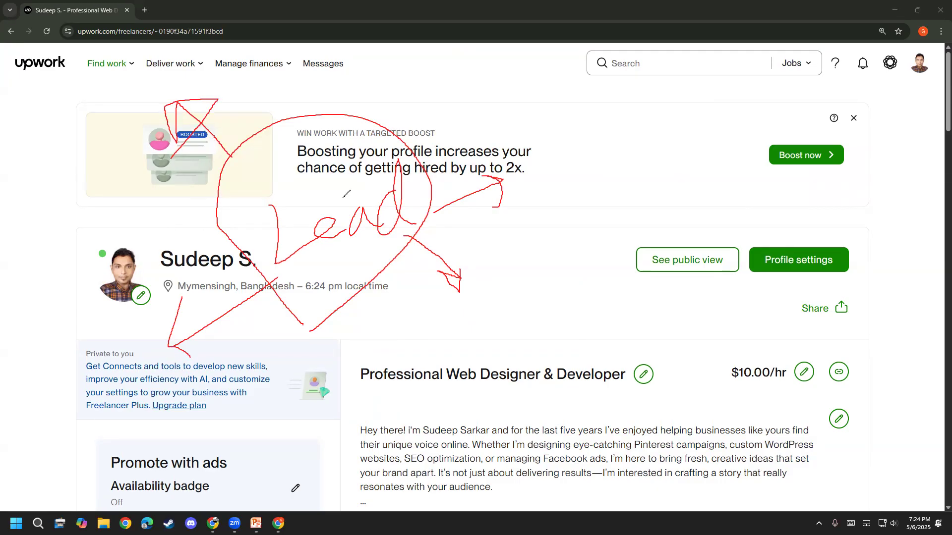
mouse_move(543, 163)
left_mouse_down()
mouse_move(584, 193)
mouse_move(575, 210)
mouse_move(588, 212)
mouse_move(543, 199)
mouse_move(571, 222)
left_mouse_up()
mouse_move(604, 138)
left_mouse_down()
mouse_move(611, 176)
mouse_move(602, 211)
mouse_move(624, 170)
mouse_move(634, 194)
mouse_move(654, 203)
left_mouse_up()
left_click_drag(663, 167, 690, 184)
mouse_move(565, 257)
left_mouse_down()
mouse_move(607, 254)
mouse_move(711, 148)
mouse_move(551, 109)
mouse_move(503, 205)
mouse_move(561, 251)
left_mouse_up()
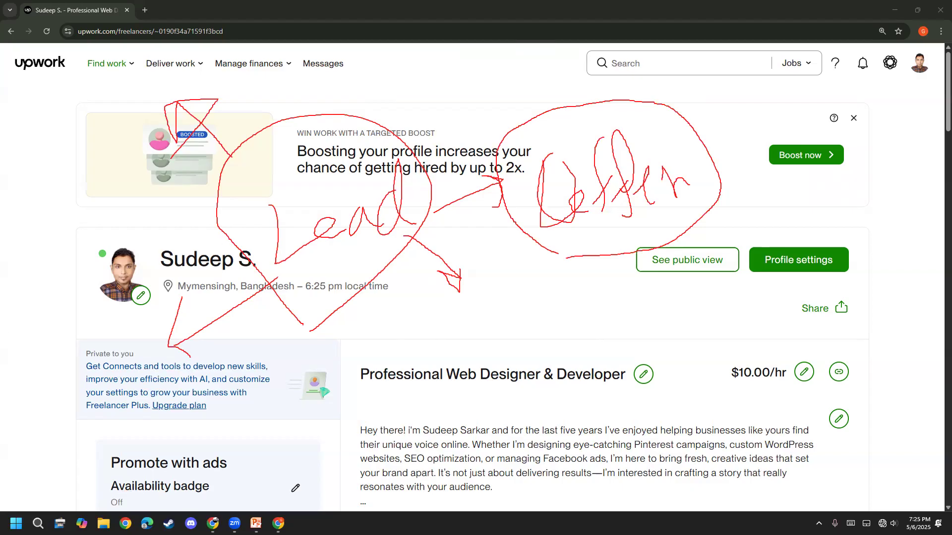
left_click(882, 518)
left_click(814, 363)
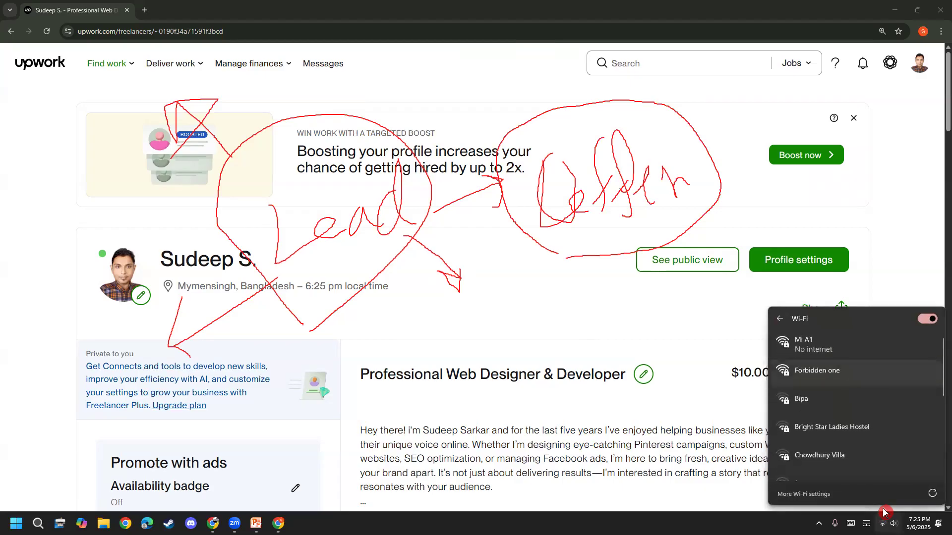
- Show the list of nearby Wi-Fi networks in Quick Settings
left_click(828, 346)
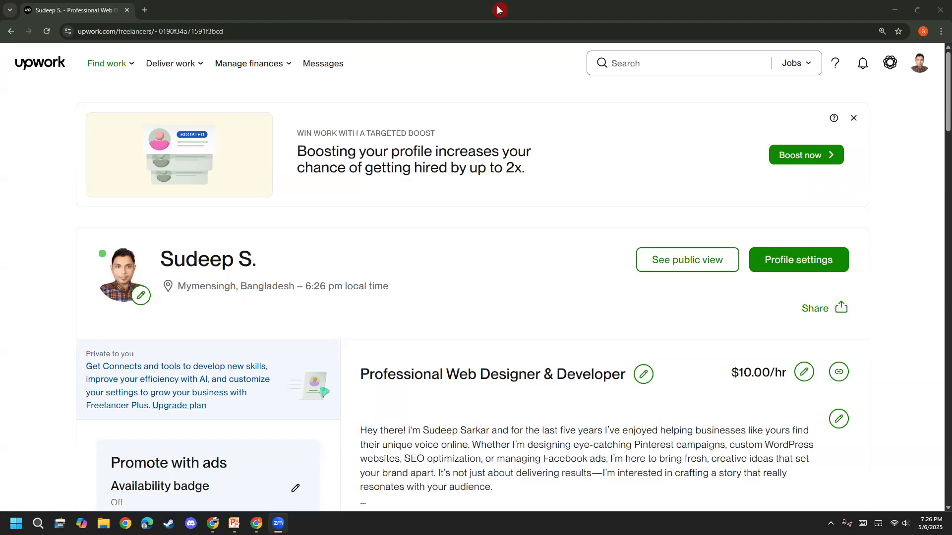
- Handwrite 'offers' in red under the boost banner, with 'Lead' beneath it
mouse_move(341, 218)
left_mouse_down()
mouse_move(392, 208)
mouse_move(404, 183)
mouse_move(419, 218)
mouse_move(436, 181)
mouse_move(463, 199)
mouse_move(473, 181)
mouse_move(464, 223)
left_mouse_up()
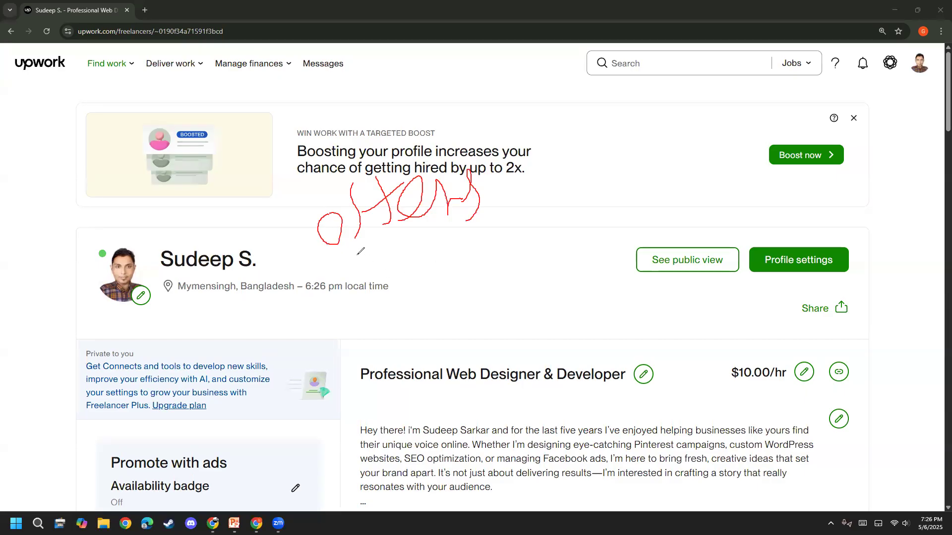
mouse_move(372, 252)
left_mouse_down()
mouse_move(372, 310)
mouse_move(402, 304)
mouse_move(406, 325)
mouse_move(440, 317)
mouse_move(443, 339)
mouse_move(457, 271)
mouse_move(469, 328)
left_mouse_up()
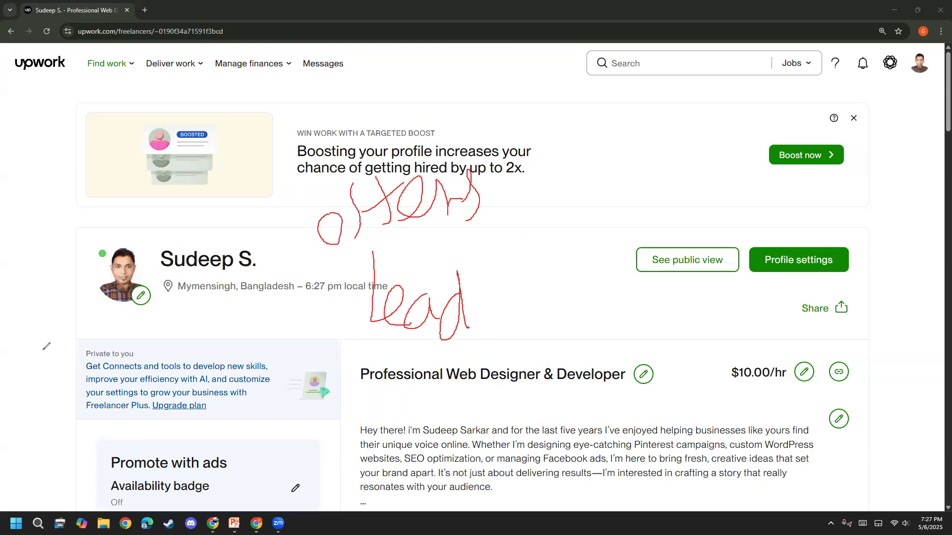
left_click(60, 320)
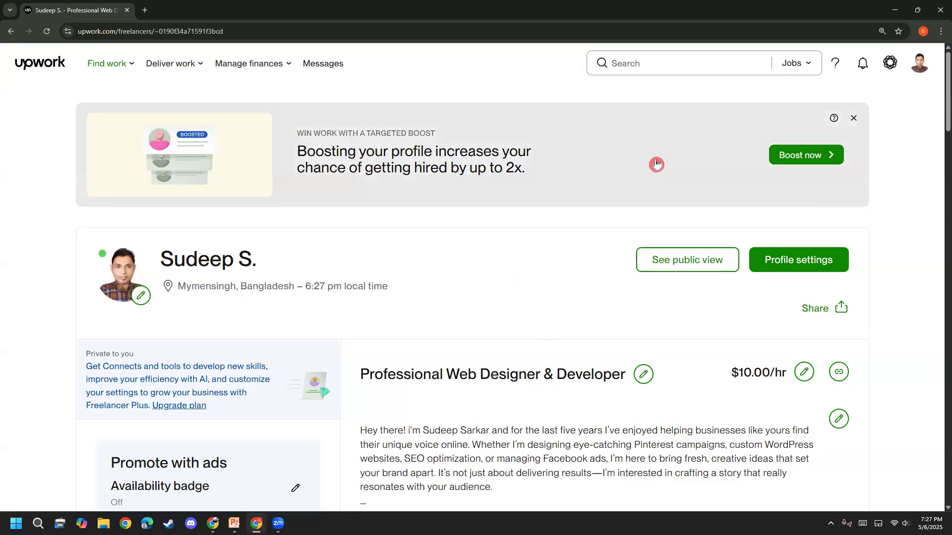
left_click(659, 59)
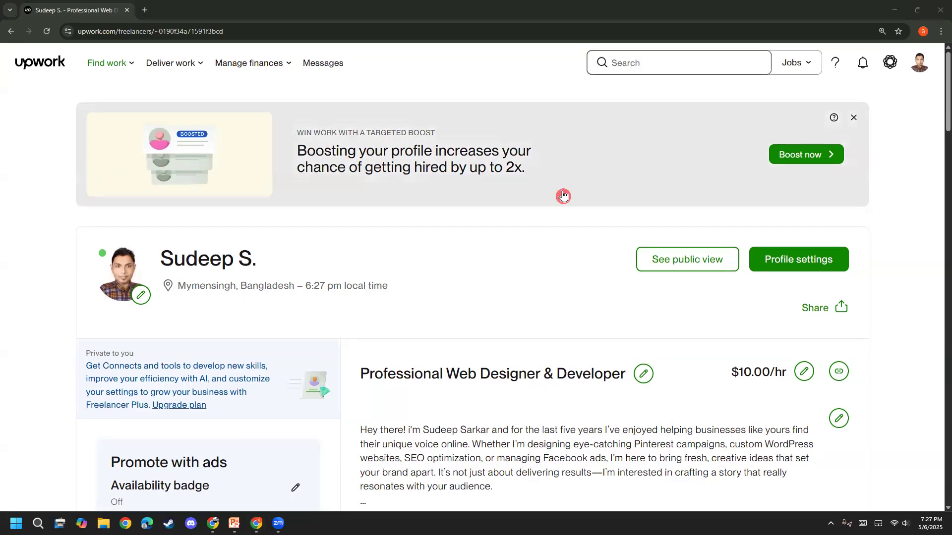
scroll(339, 238, "down", 8)
scroll(340, 240, "up", 8)
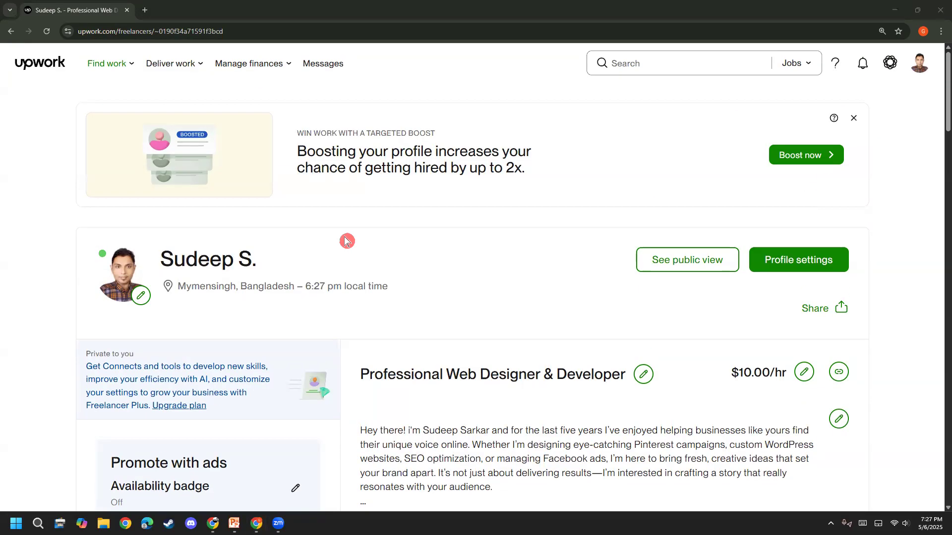
- Set the search scope to Projects and search for 'pinterest marketing'
left_click(618, 63)
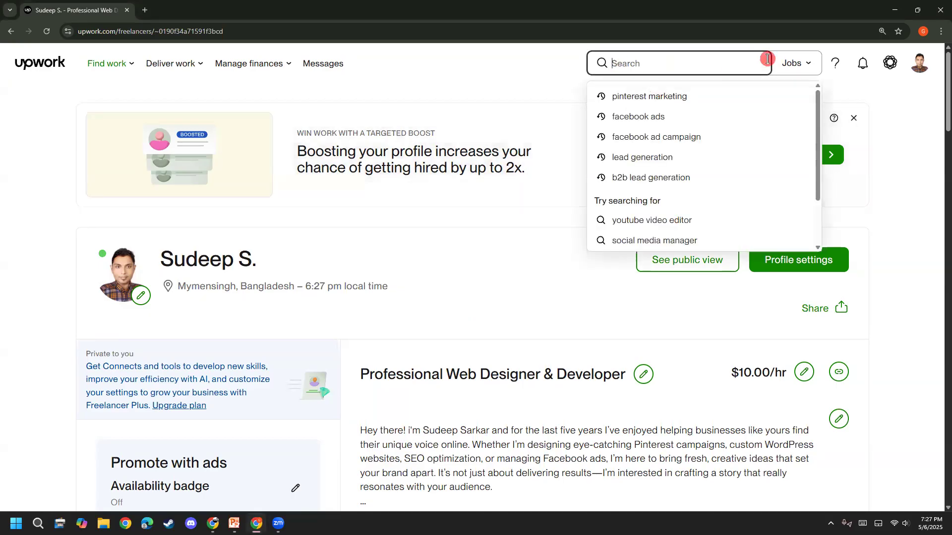
left_click(790, 65)
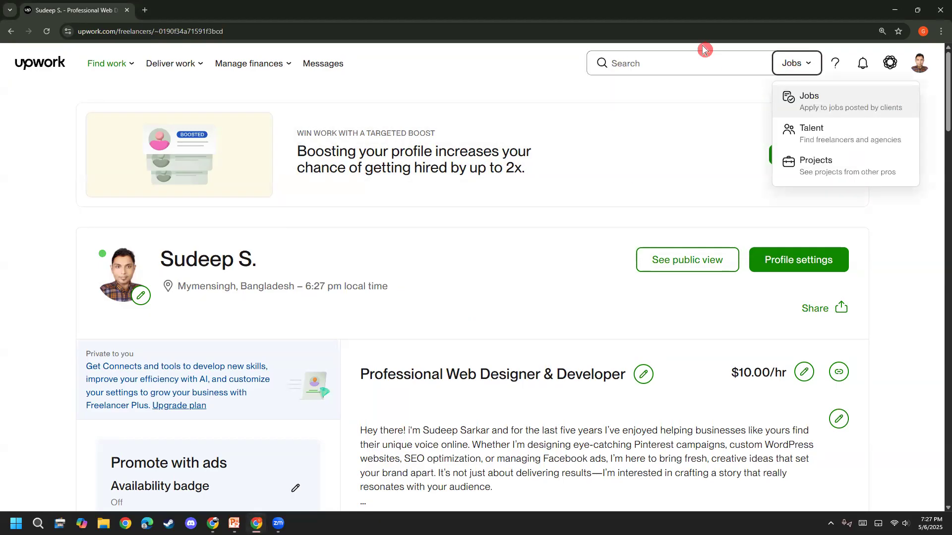
mouse_move(804, 43)
left_mouse_down()
mouse_move(825, 57)
mouse_move(779, 72)
mouse_move(780, 45)
mouse_move(813, 43)
mouse_move(779, 49)
mouse_move(793, 80)
mouse_move(793, 50)
mouse_move(785, 74)
left_mouse_up()
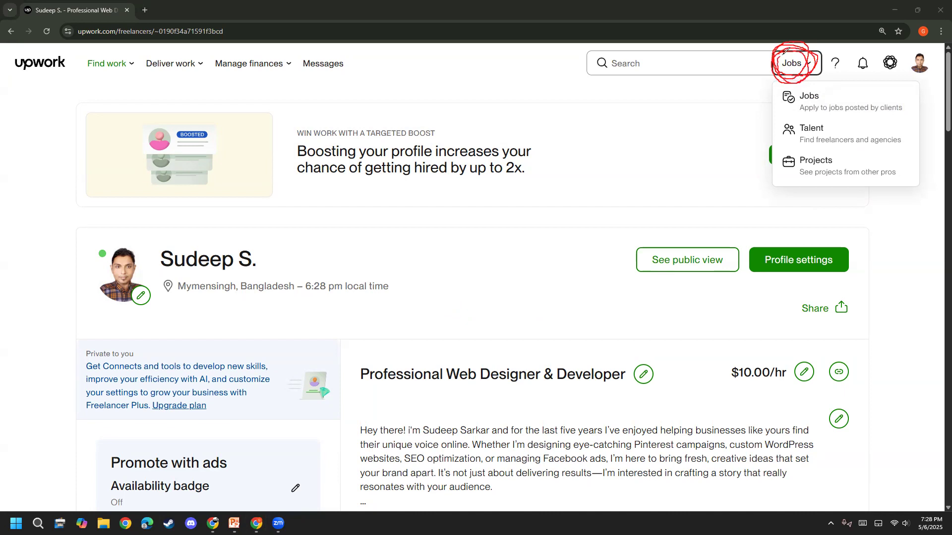
mouse_move(791, 155)
left_mouse_down()
mouse_move(837, 137)
mouse_move(890, 171)
mouse_move(798, 171)
mouse_move(859, 135)
mouse_move(814, 190)
mouse_move(798, 140)
mouse_move(866, 158)
left_mouse_up()
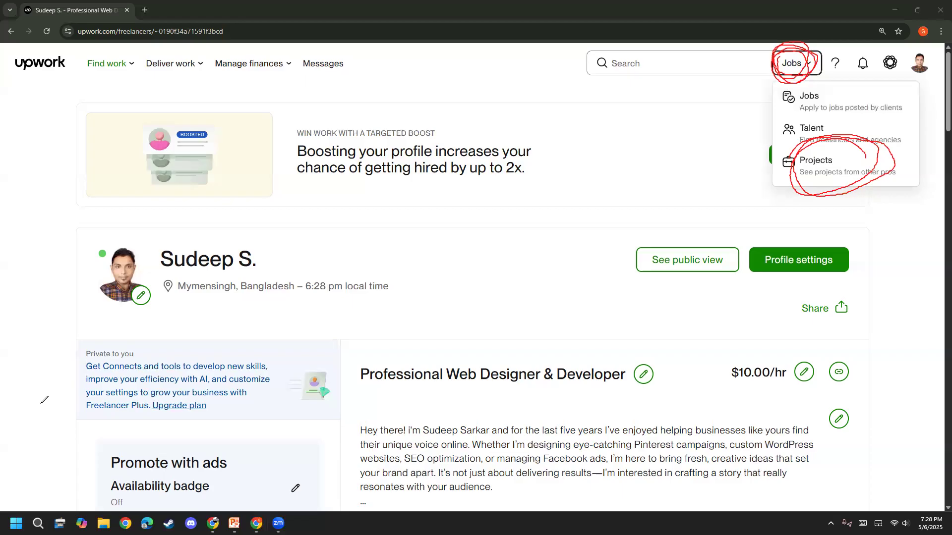
key("Escape")
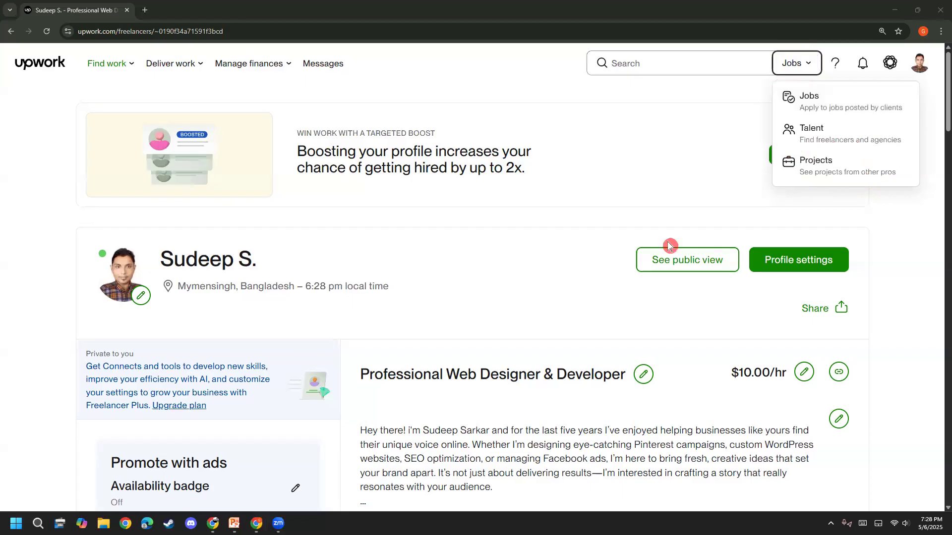
left_click(804, 163)
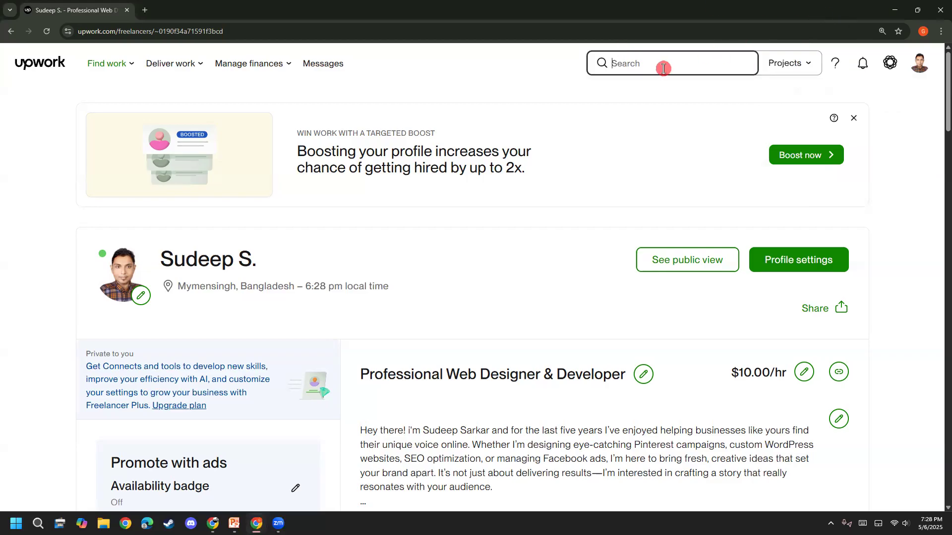
type("pinterest")
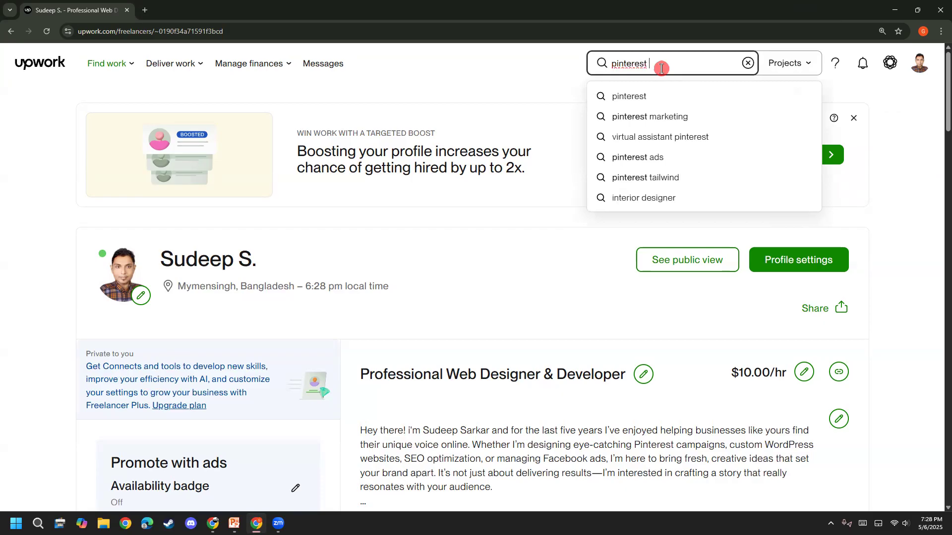
left_click(647, 93)
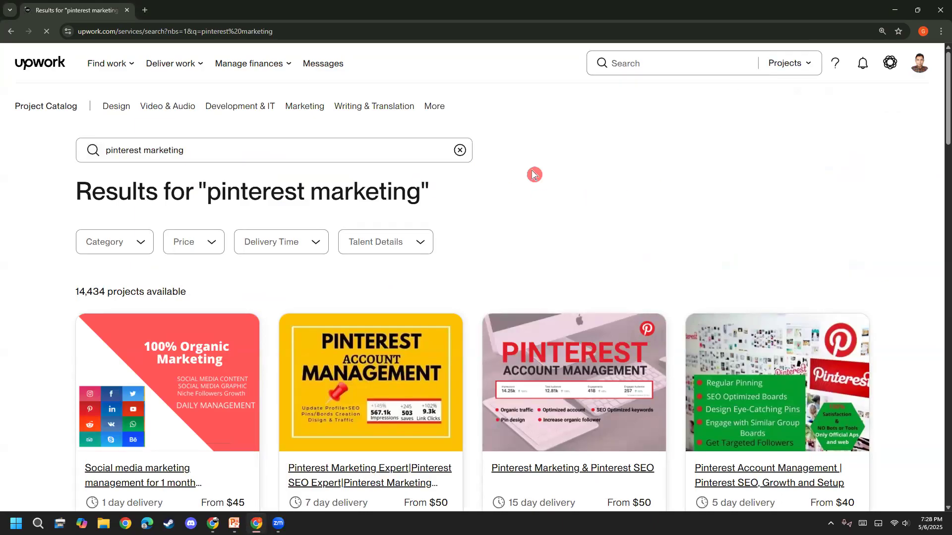
- Open the Upwork home link in a new tab and go to your freelancer profile
scroll(560, 114, "down", 1)
scroll(573, 85, "up", 1)
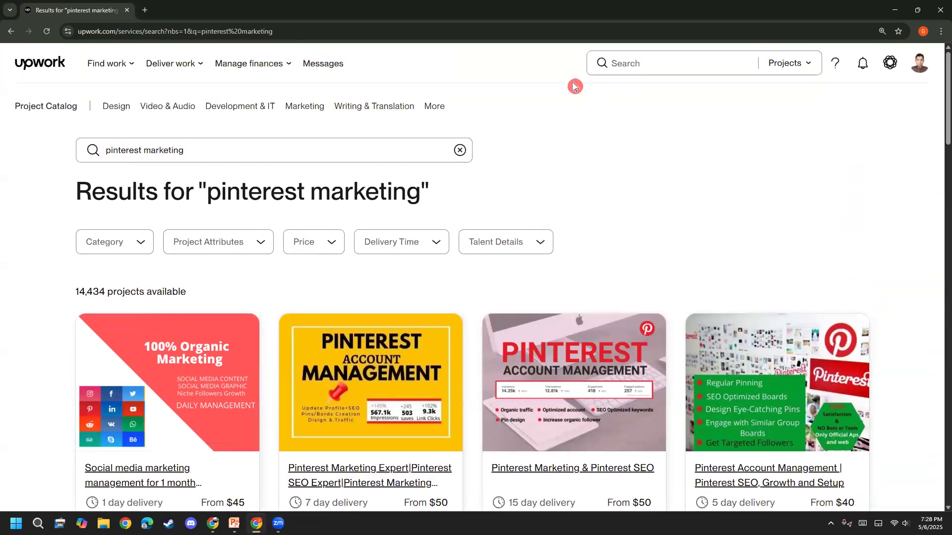
right_click(38, 60)
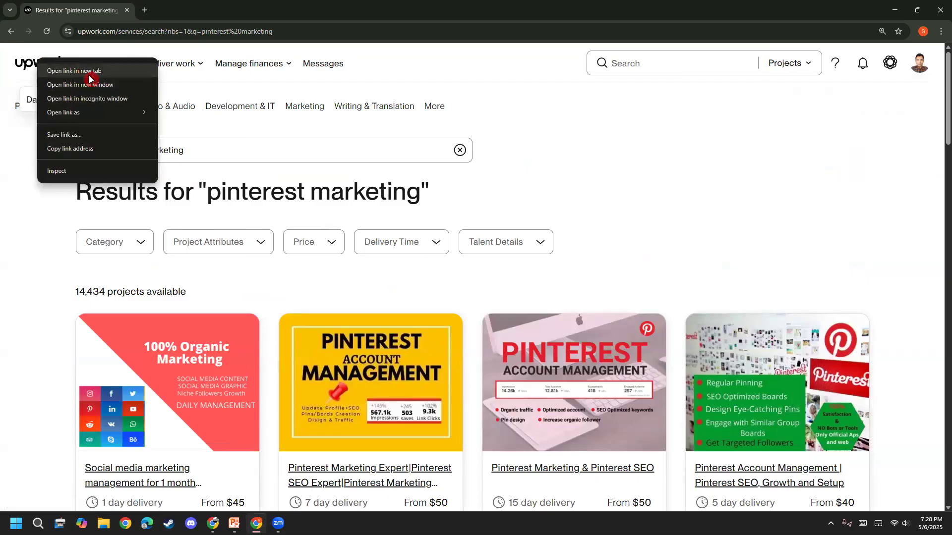
left_click(89, 72)
left_click(178, 11)
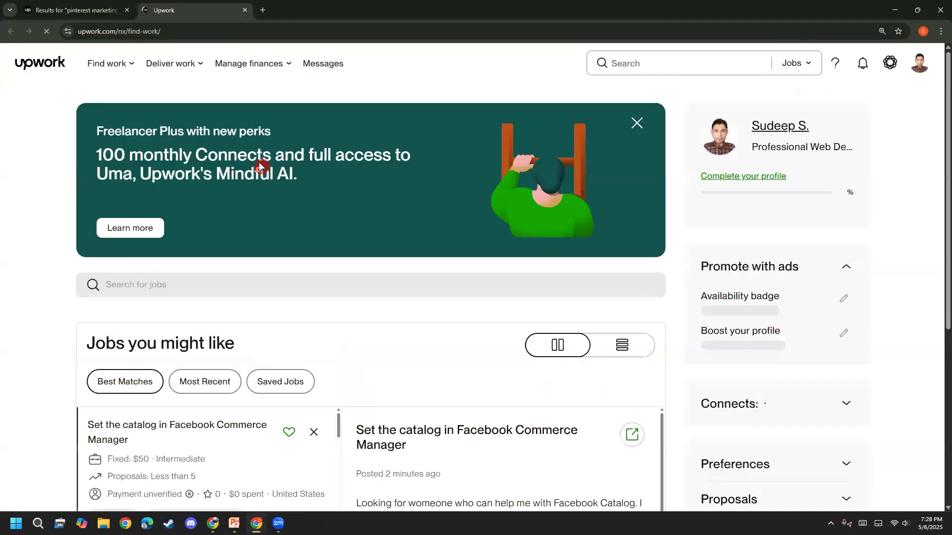
left_click(920, 65)
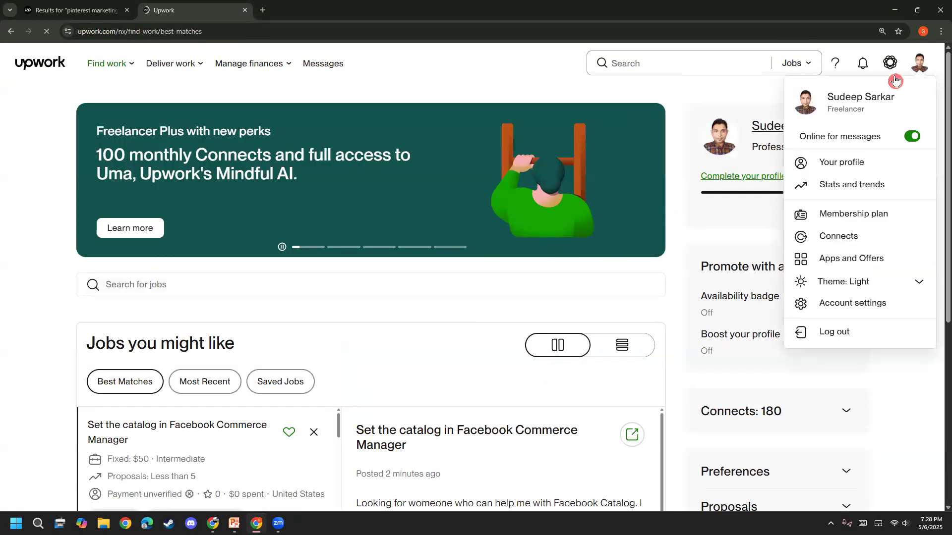
left_click(826, 165)
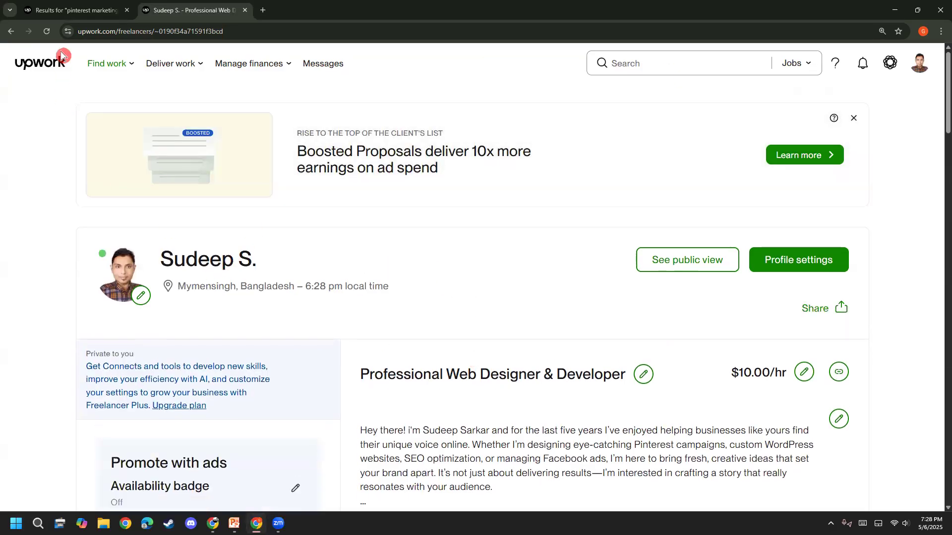
- Glance at the pinterest marketing results, then return to the profile tab
left_click(72, 10)
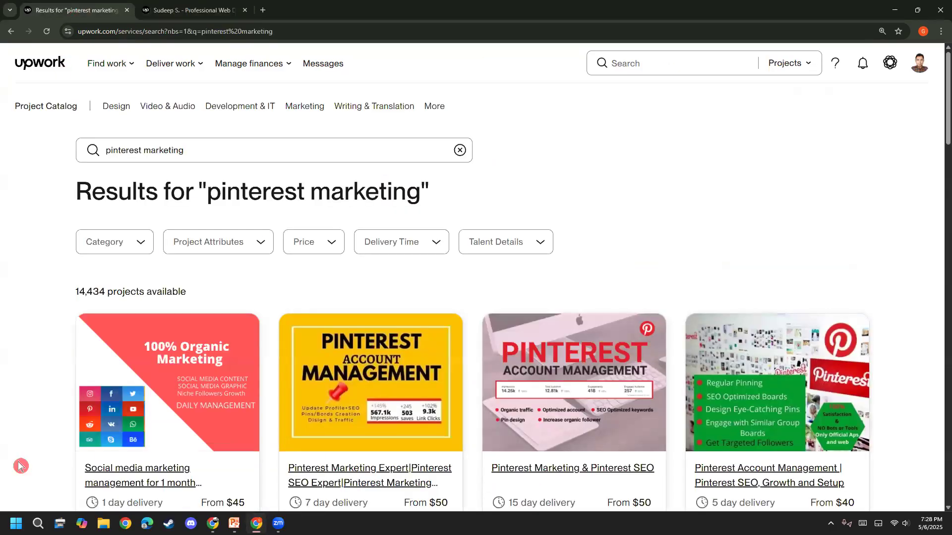
scroll(17, 451, "down", 3)
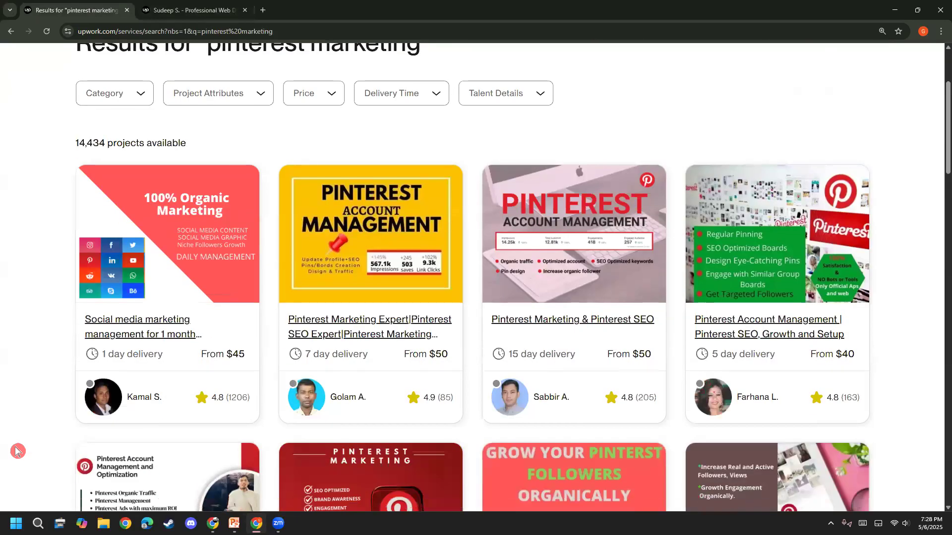
left_click(156, 9)
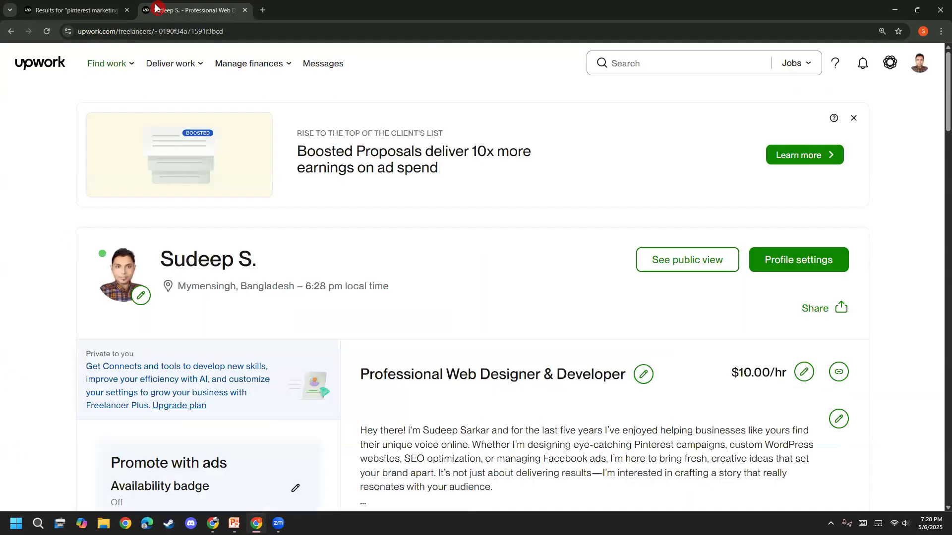
scroll(43, 322, "down", 5)
- Scroll to Your project catalog, mark it and the Skills tags in red, then clear the ink
scroll(44, 323, "down", 7)
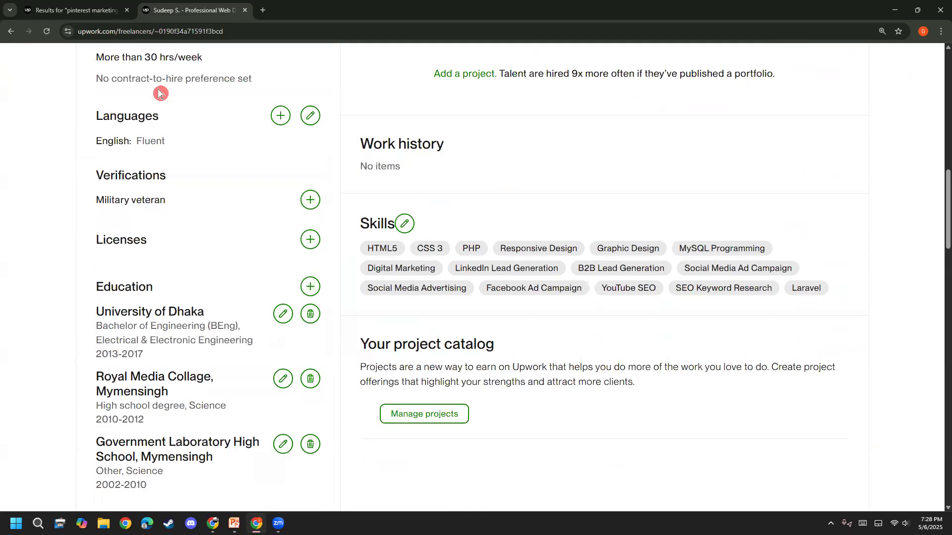
mouse_move(325, 309)
left_mouse_down()
mouse_move(340, 484)
mouse_move(631, 477)
mouse_move(620, 328)
mouse_move(321, 335)
left_mouse_up()
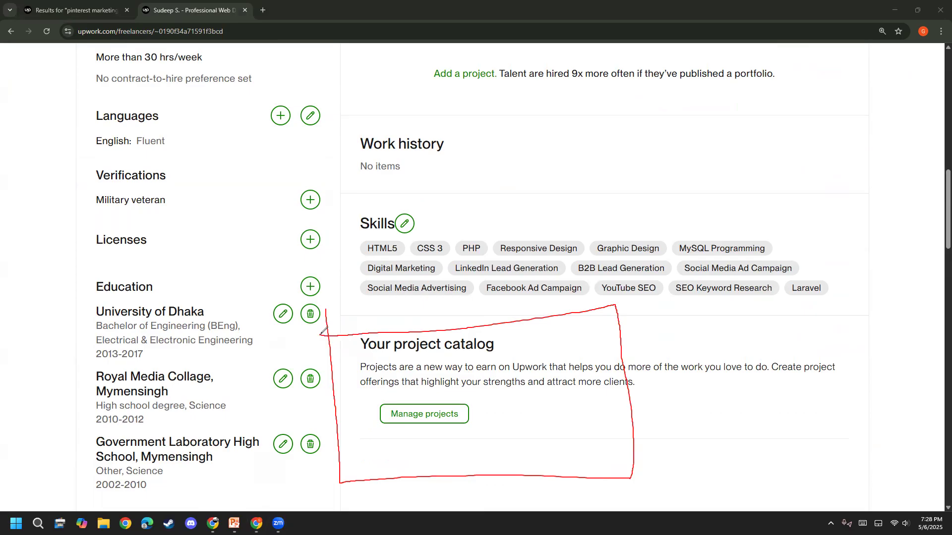
mouse_move(431, 299)
left_mouse_down()
mouse_move(465, 276)
mouse_move(473, 297)
mouse_move(483, 270)
left_mouse_up()
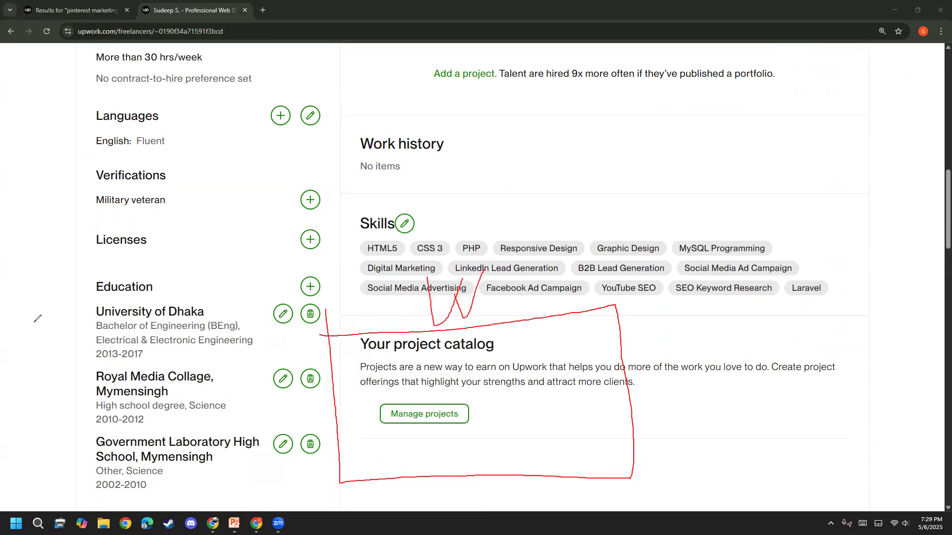
left_click(72, 325)
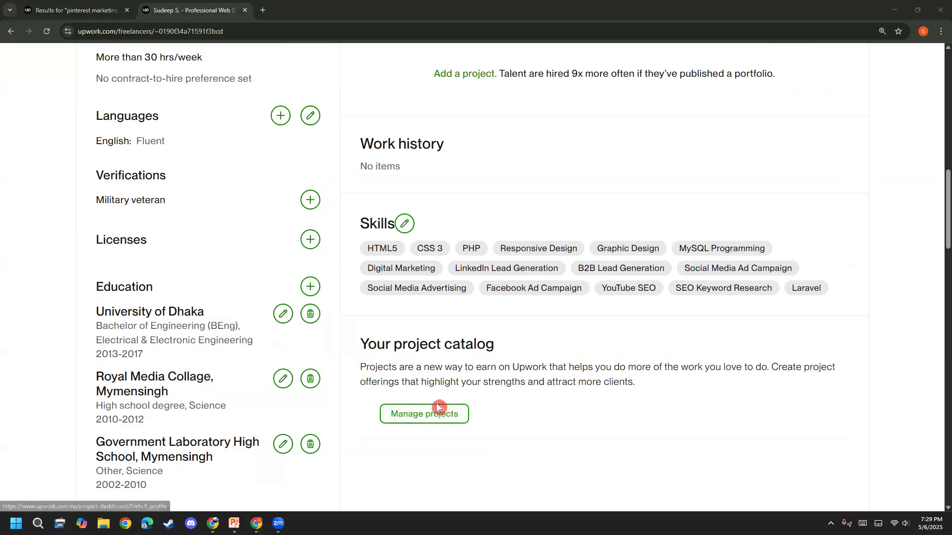
- Open the project management dashboard and look over its project tabs
left_click(429, 417)
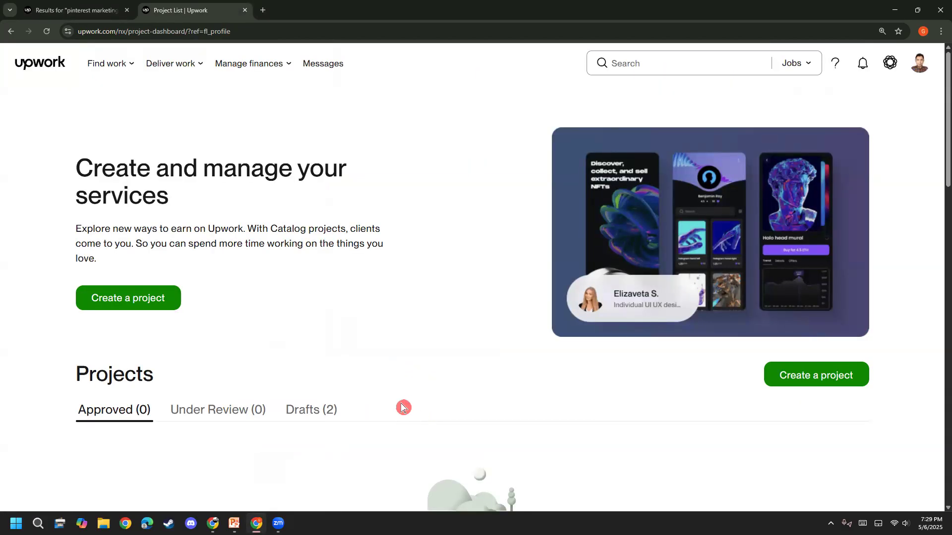
scroll(402, 407, "down", 4)
scroll(353, 432, "up", 3)
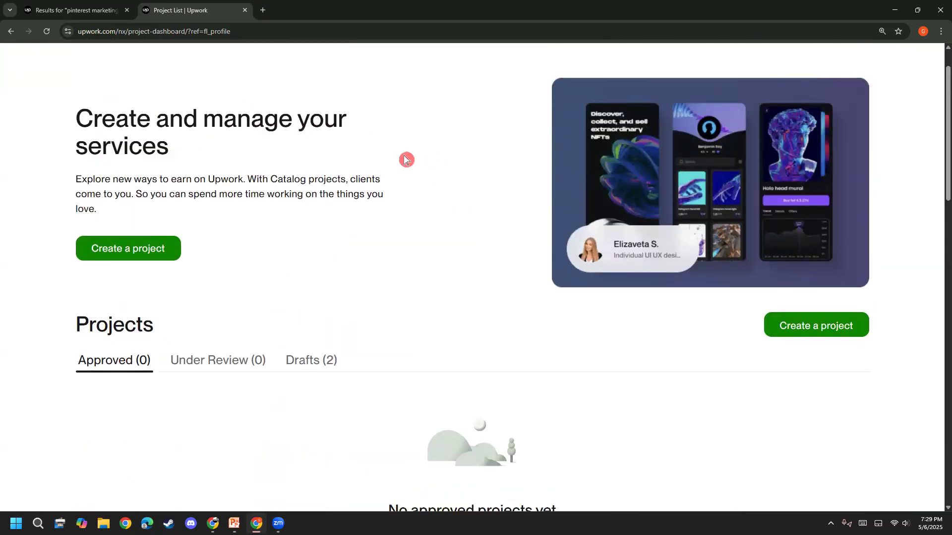
scroll(407, 161, "down", 2)
scroll(422, 178, "up", 3)
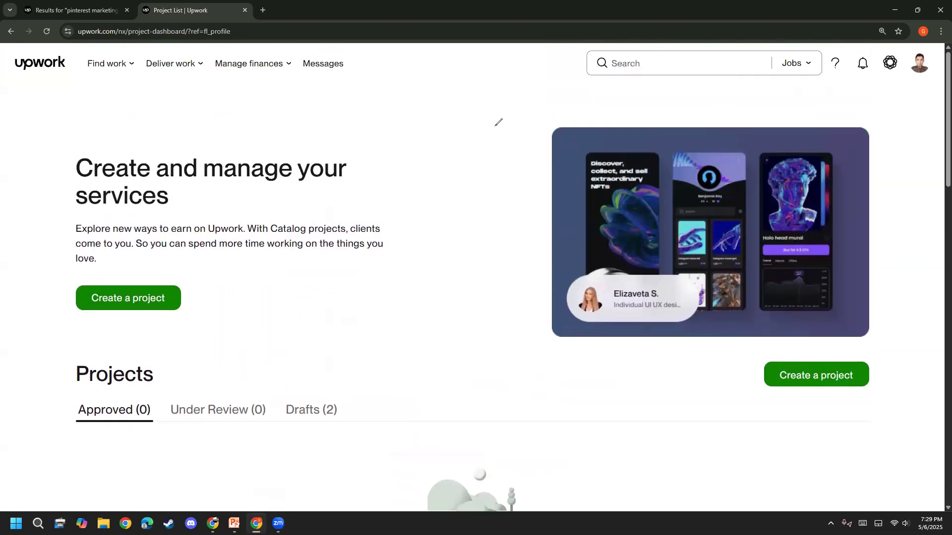
left_click(234, 137)
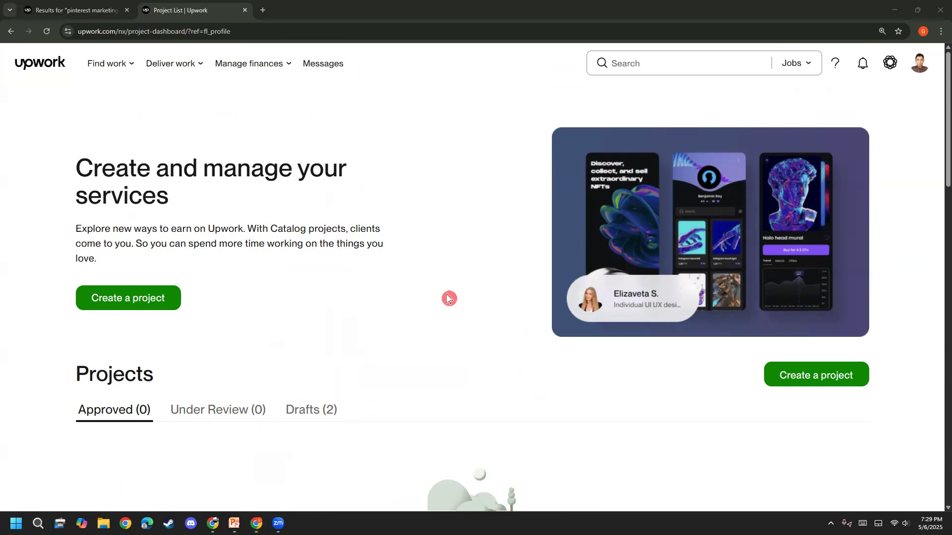
scroll(444, 300, "down", 4)
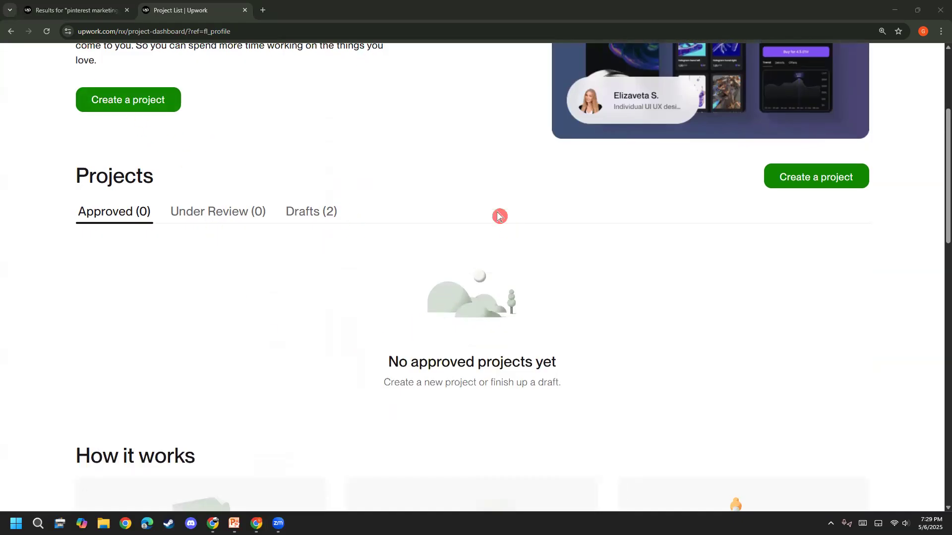
scroll(500, 238, "up", 1)
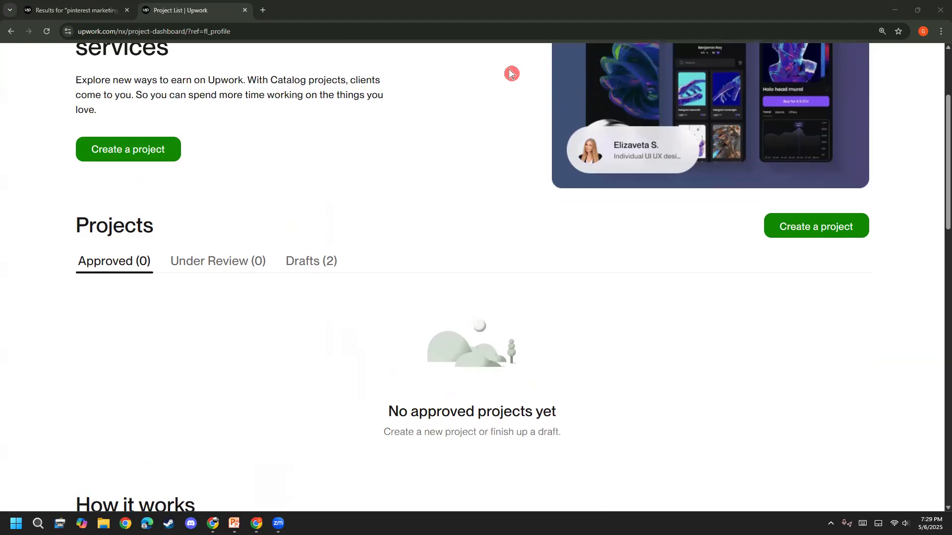
- Tick the Approved, Under Review and Drafts counts in red, then erase the ink
mouse_move(107, 230)
left_mouse_down()
mouse_move(159, 228)
mouse_move(188, 215)
left_mouse_up()
left_click_drag(73, 290, 51, 486)
mouse_move(197, 255)
left_mouse_down()
mouse_move(208, 261)
mouse_move(267, 199)
left_mouse_up()
mouse_move(201, 269)
left_mouse_down()
mouse_move(208, 288)
mouse_move(243, 248)
mouse_move(302, 260)
mouse_move(319, 234)
left_mouse_up()
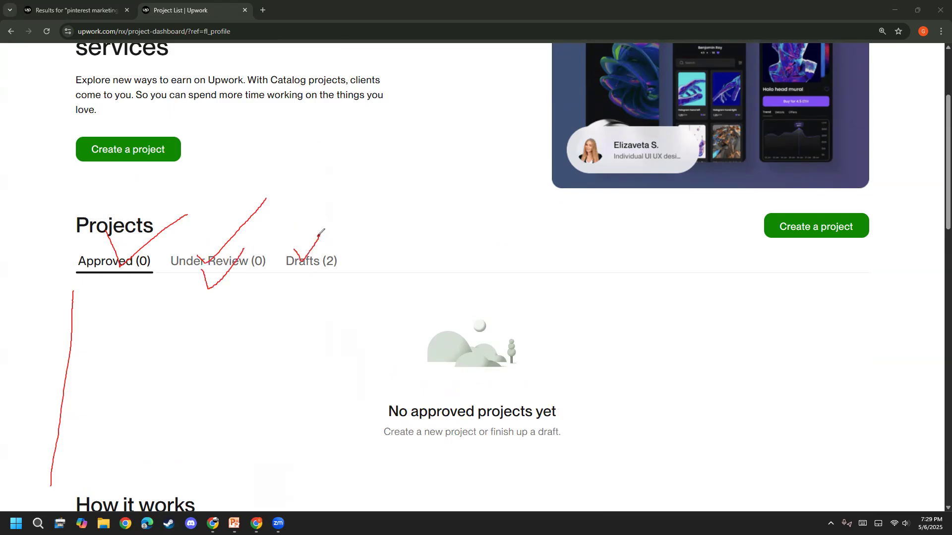
key("e")
key("Escape")
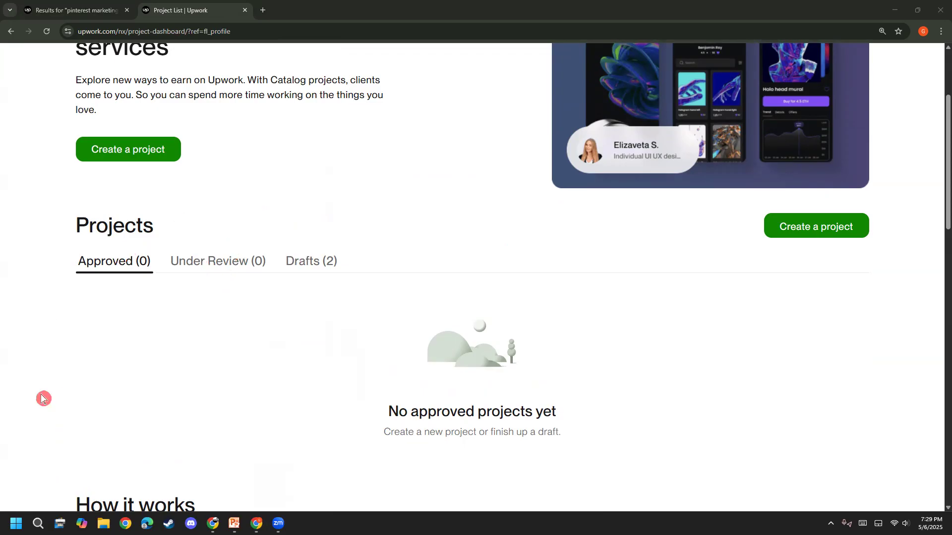
- Open the Pinterest draft from Drafts for editing, then return to the search results
left_click(296, 263)
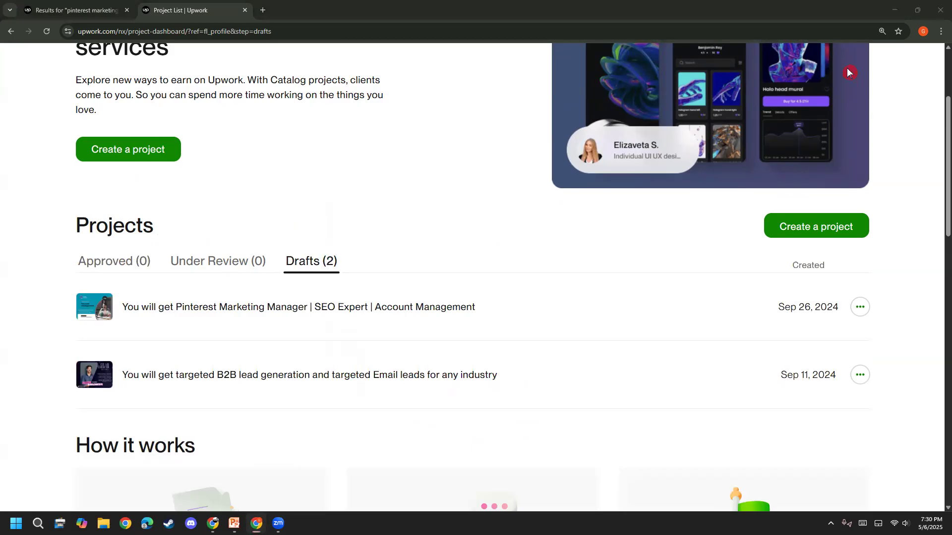
left_click(861, 308)
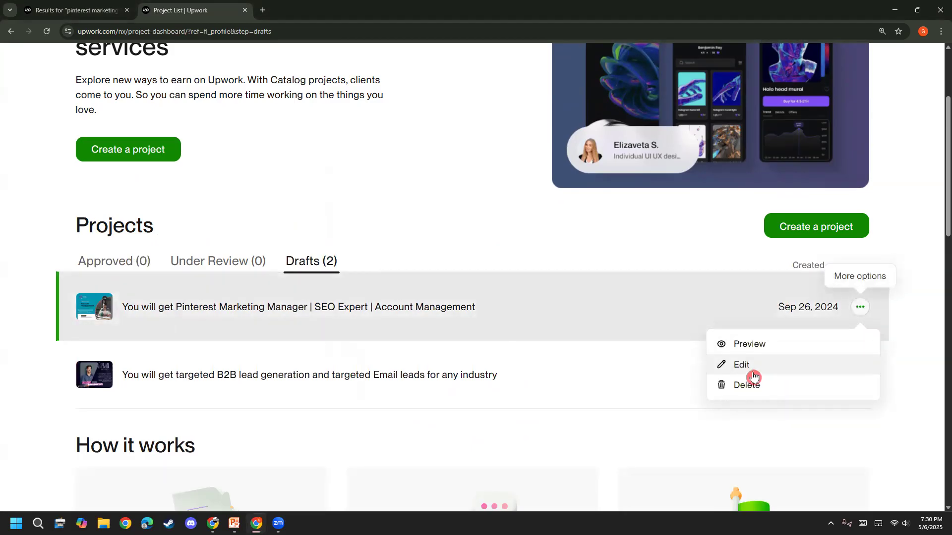
left_click(753, 372)
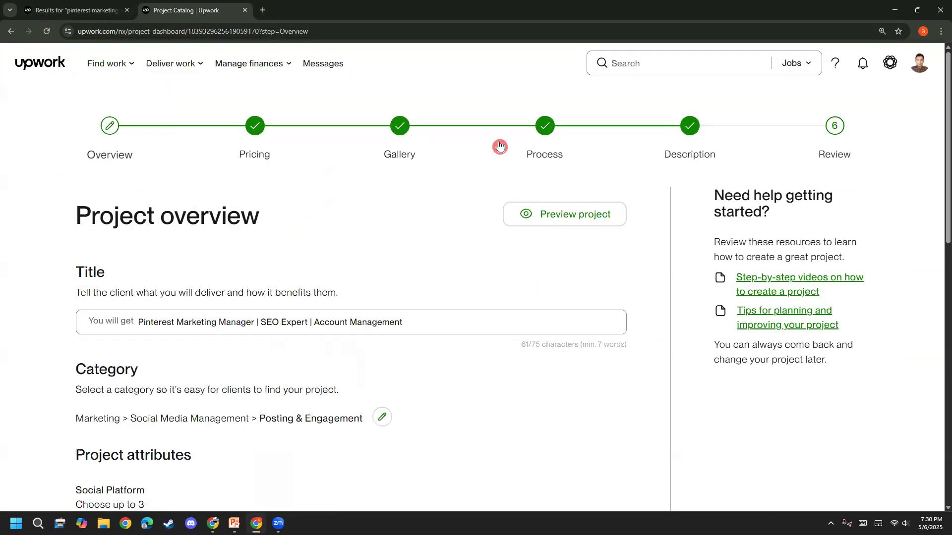
left_click(56, 11)
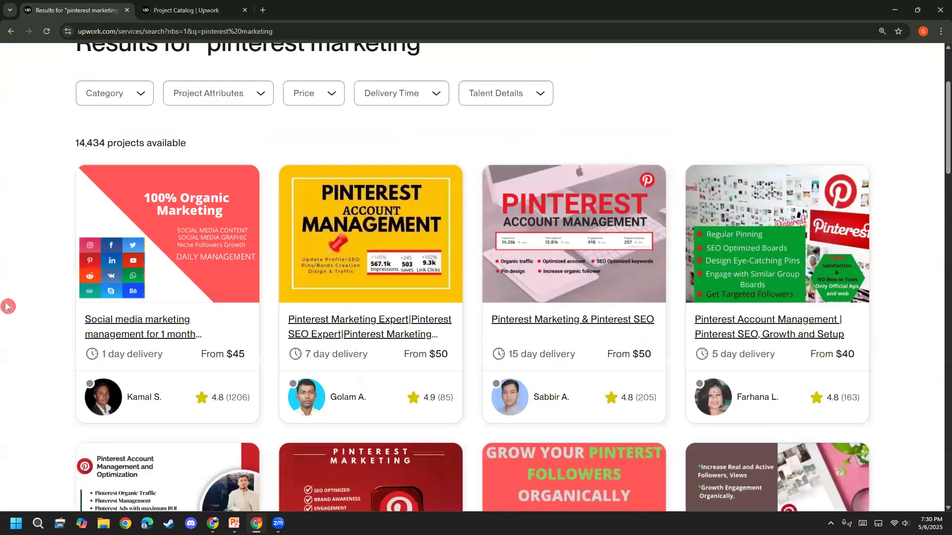
- Circle each listing's From price in red: $45, $50, $50, $40, $50, $40, $50
scroll(7, 306, "down", 3)
scroll(6, 306, "up", 4)
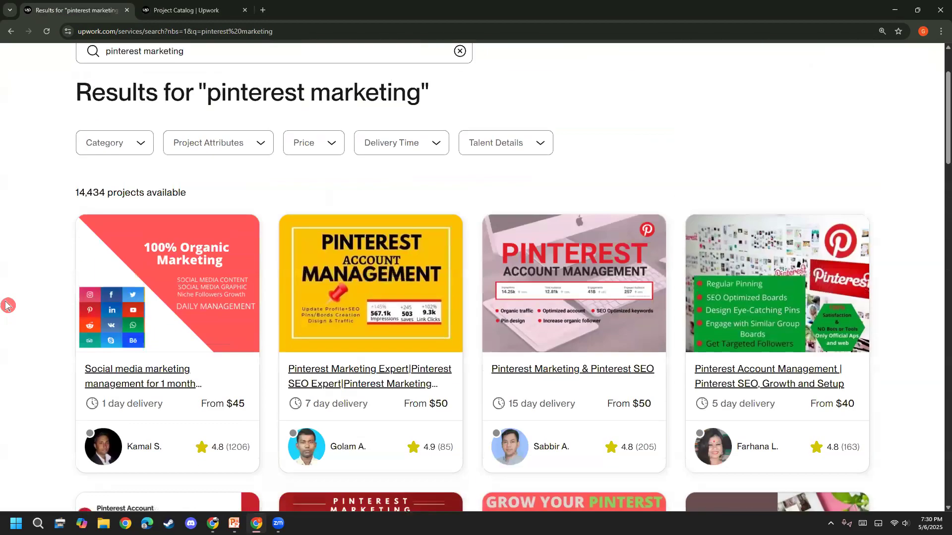
scroll(7, 305, "up", 2)
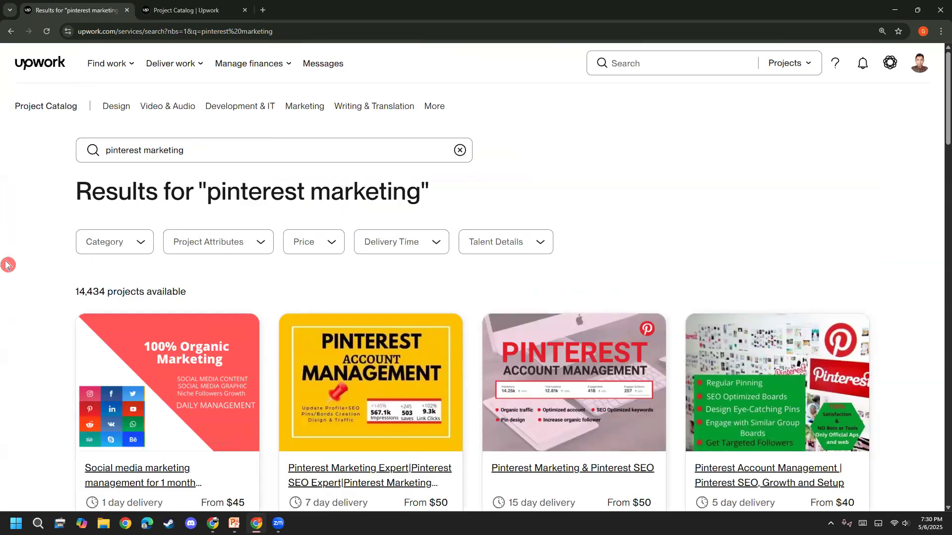
scroll(7, 268, "down", 3)
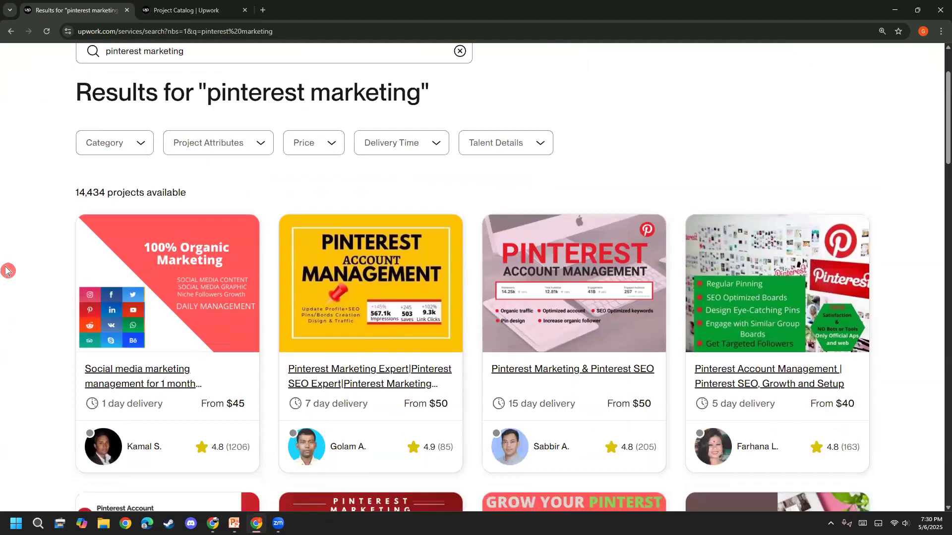
scroll(7, 271, "down", 3)
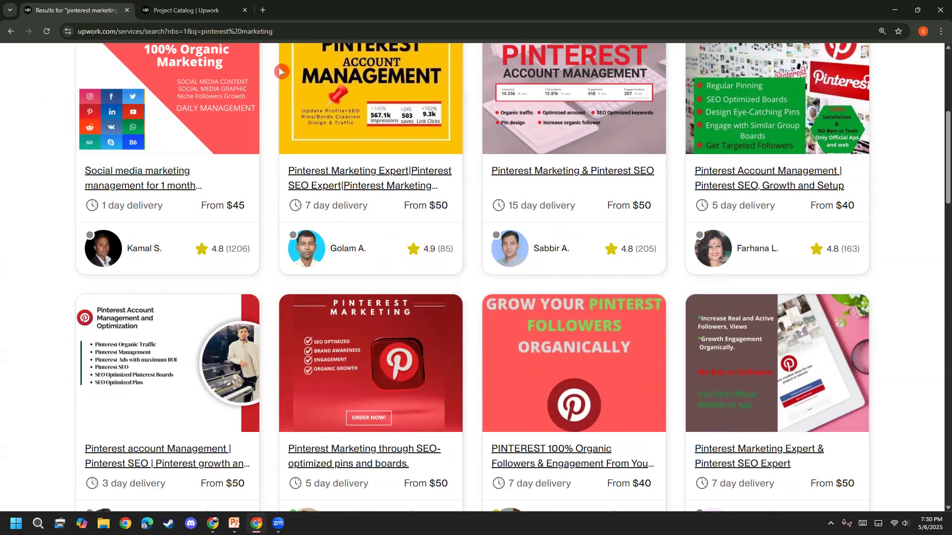
mouse_move(217, 189)
left_mouse_down()
mouse_move(226, 233)
mouse_move(251, 171)
left_mouse_up()
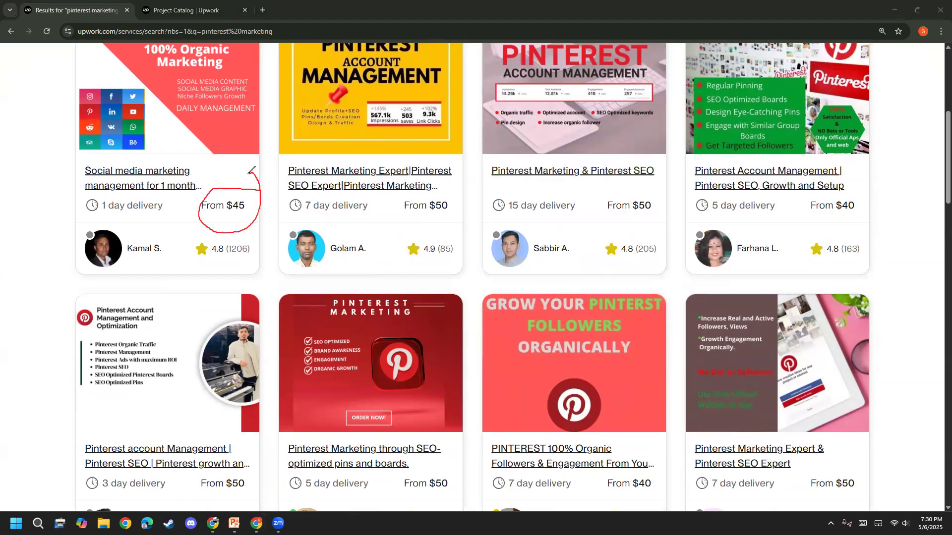
mouse_move(235, 460)
left_mouse_down()
mouse_move(239, 504)
mouse_move(225, 463)
left_mouse_up()
mouse_move(459, 462)
left_mouse_down()
mouse_move(413, 468)
mouse_move(452, 501)
mouse_move(458, 466)
left_mouse_up()
mouse_move(651, 490)
left_mouse_down()
mouse_move(607, 475)
mouse_move(605, 495)
mouse_move(644, 495)
mouse_move(648, 468)
left_mouse_up()
mouse_move(825, 473)
left_mouse_down()
mouse_move(868, 505)
mouse_move(849, 464)
left_mouse_up()
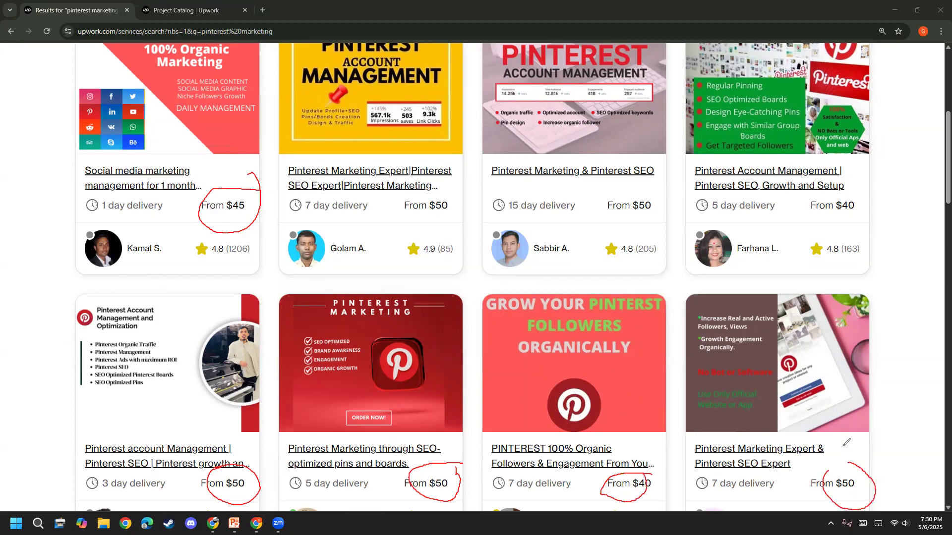
mouse_move(853, 189)
left_mouse_down()
mouse_move(796, 199)
mouse_move(860, 195)
left_mouse_up()
mouse_move(645, 199)
left_mouse_down()
mouse_move(631, 226)
mouse_move(670, 198)
left_mouse_up()
left_click_drag(719, 242, 733, 212)
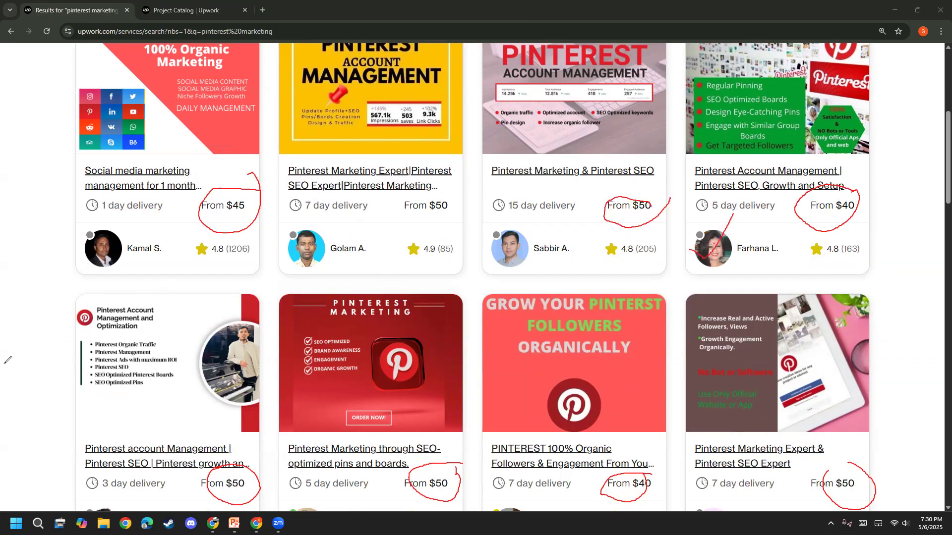
- Clear the red price marks and launch Notepad from Start
left_click(38, 328)
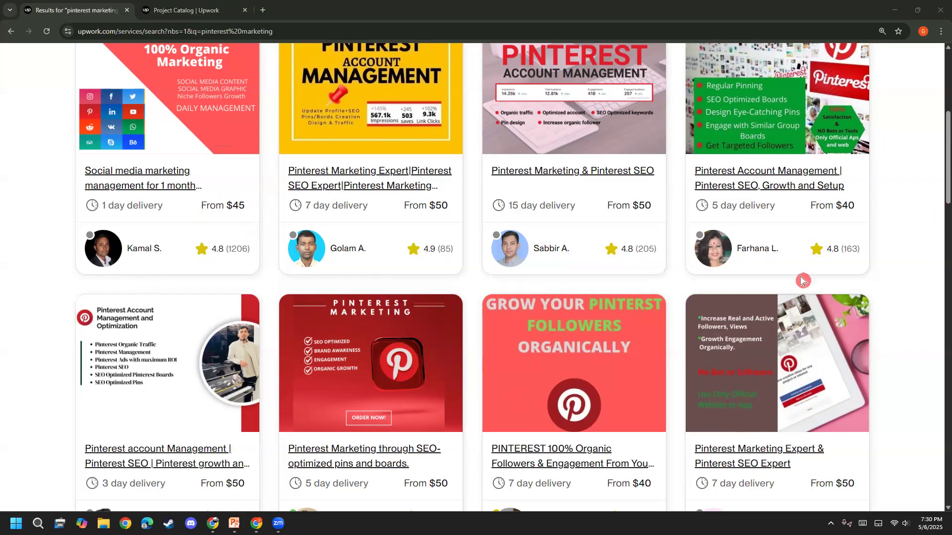
scroll(801, 281, "up", 1)
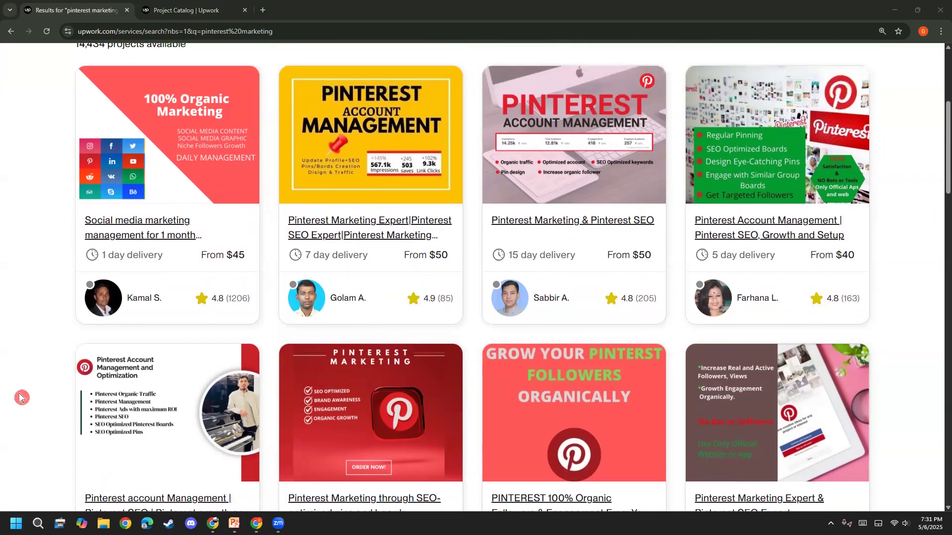
left_click(16, 525)
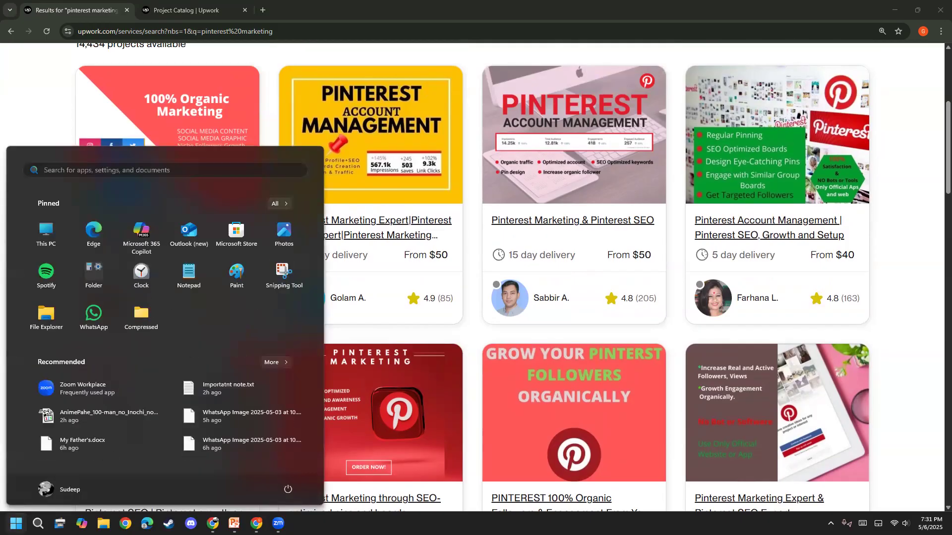
type("notepad")
key("Return")
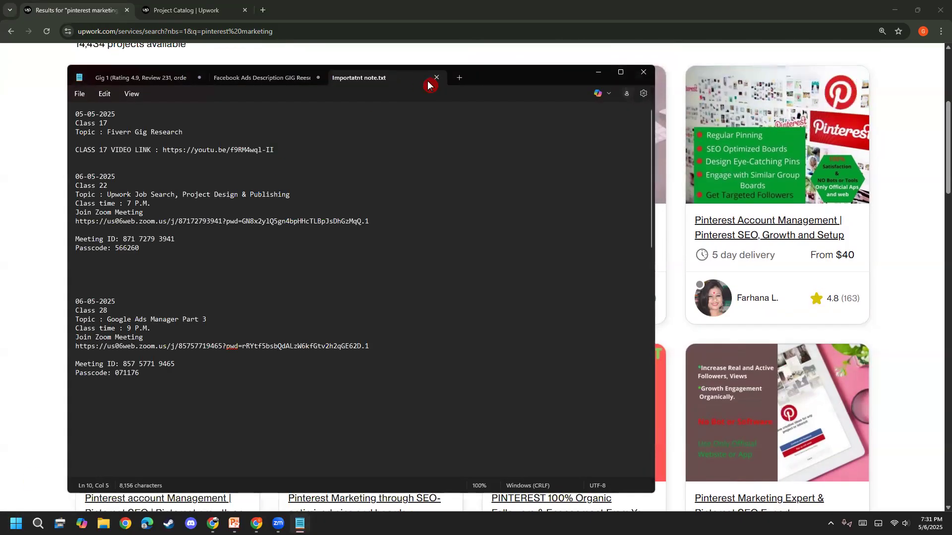
- In a new Notepad tab, type '1. Catelogue' and correct it to 'Catalogue' via spelling suggestions
left_click(460, 78)
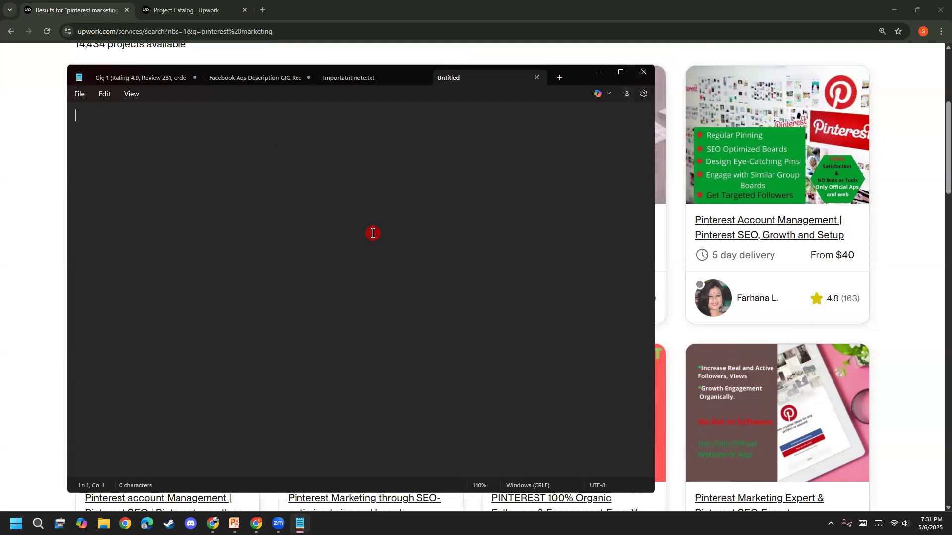
scroll(369, 232, "up", 15, "ctrl")
type("1. C")
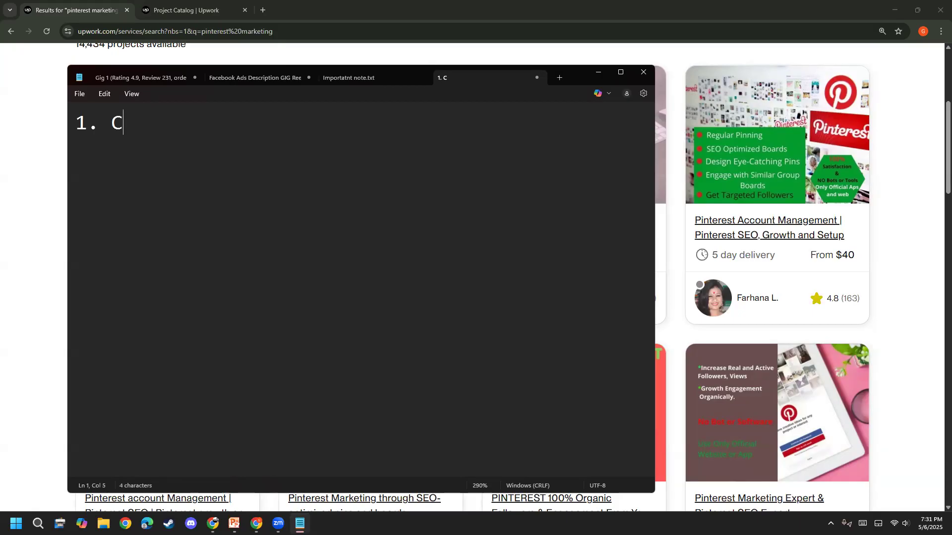
type("aye")
key("BackSpace")
key("BackSpace")
type("teg")
key("BackSpace")
type("logue")
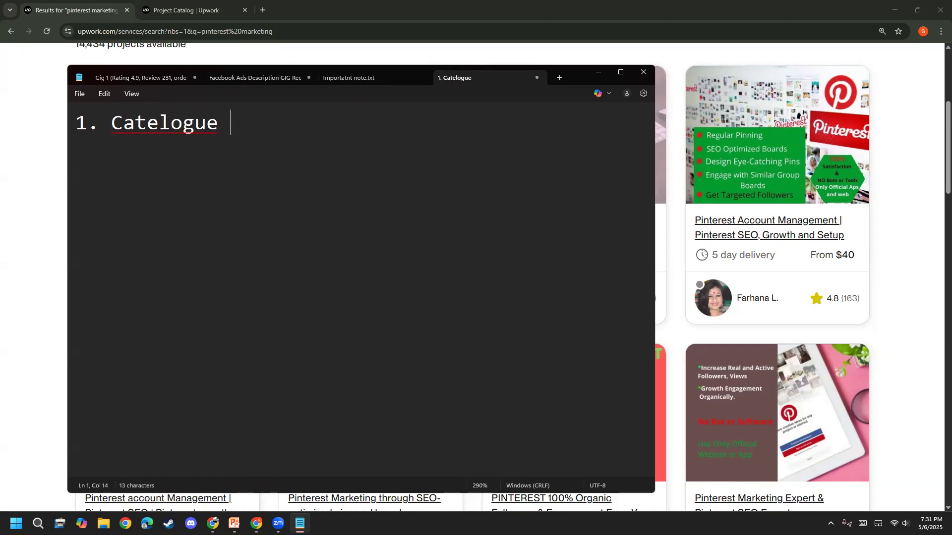
right_click(207, 136)
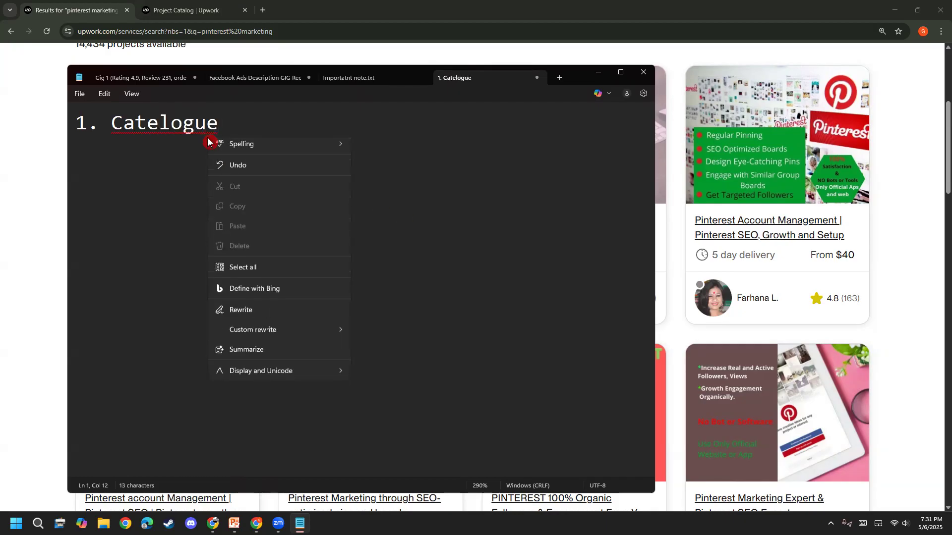
mouse_move(249, 156)
left_click(403, 153)
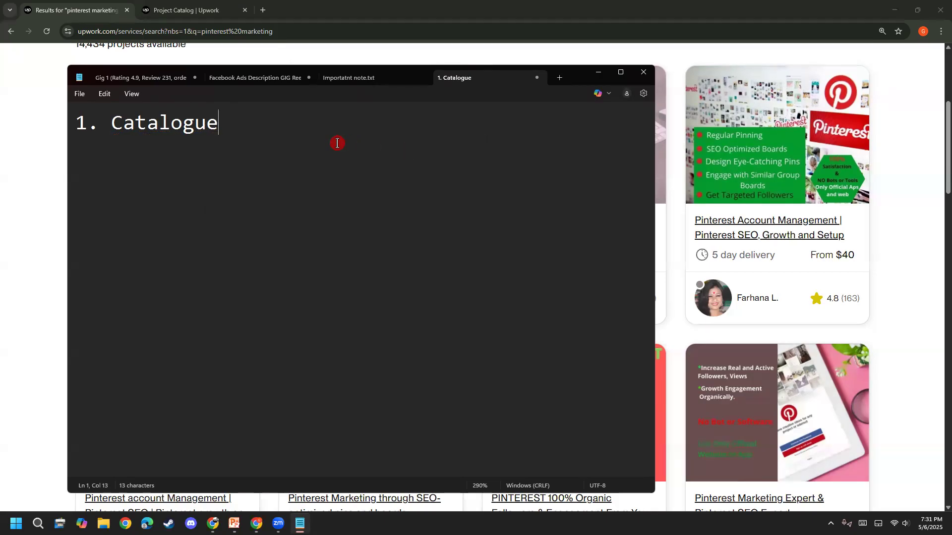
- Add 'R' and a new line, then switch back to the Upwork results
type("R")
key("Return")
left_click(9, 175)
- Open the second listing, Pinterest Marketing Expert, and Pinterest Marketing & Pinterest SEO gigs in new tabs
scroll(6, 308, "up", 3)
scroll(7, 308, "down", 3)
scroll(18, 329, "up", 2)
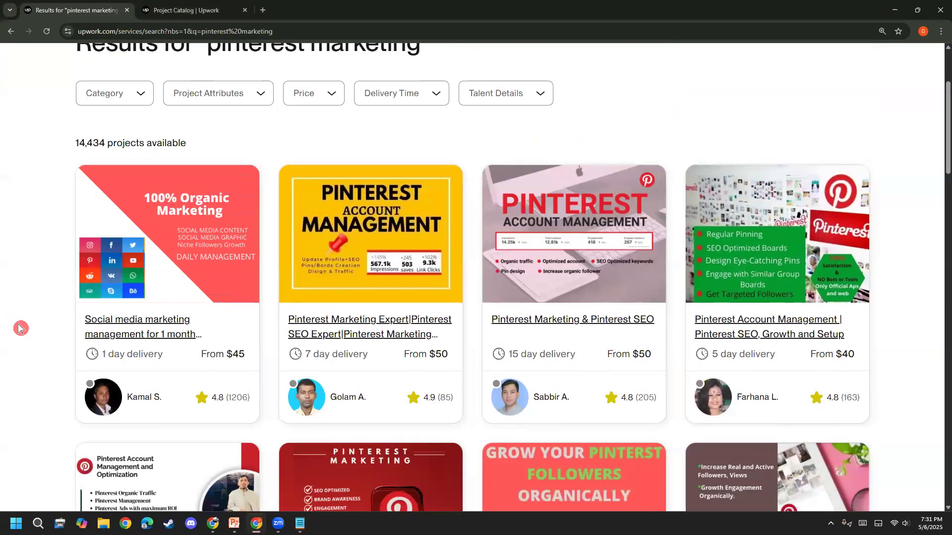
scroll(141, 206, "down", 1)
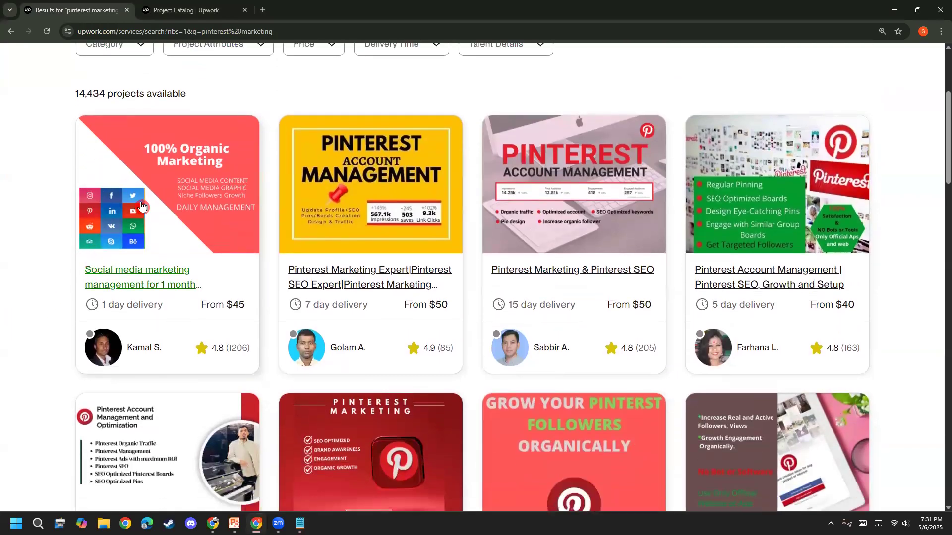
right_click(326, 183)
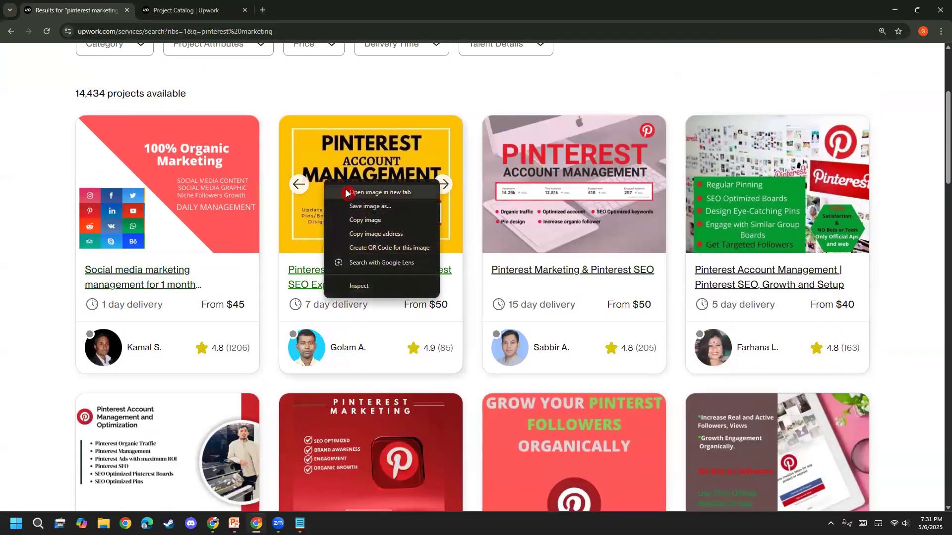
left_click(350, 194)
scroll(367, 262, "down", 4)
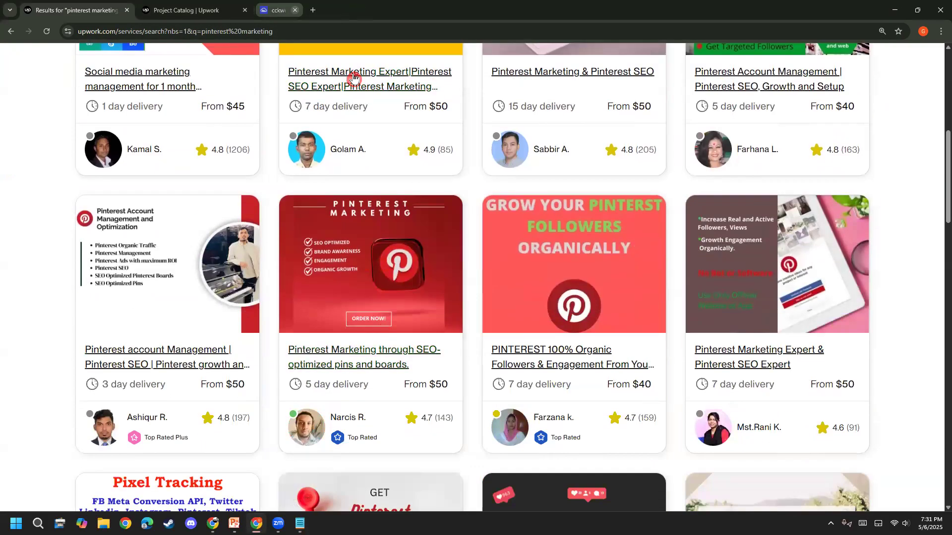
scroll(369, 183, "up", 2)
right_click(363, 182)
left_click(389, 193)
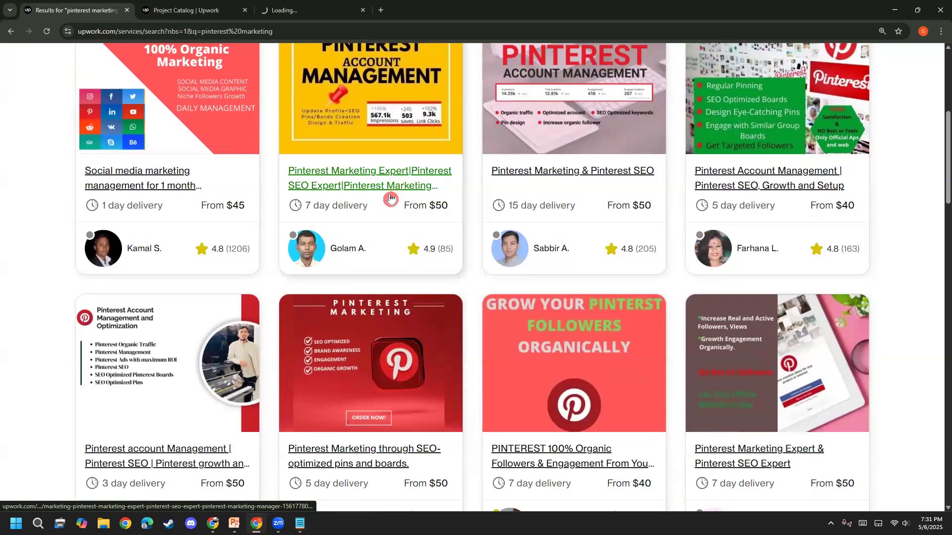
scroll(390, 198, "up", 1)
right_click(590, 223)
left_click(614, 239)
- Open the Marketing Expert & SEO Expert and marketing manager gigs in new tabs, then view the Marketing Expert gig
scroll(615, 248, "down", 4)
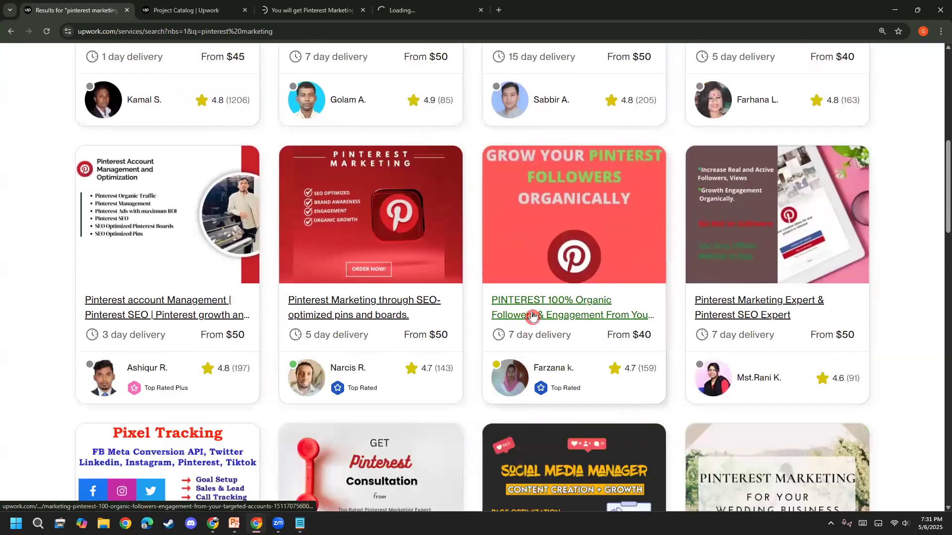
scroll(532, 316, "down", 2)
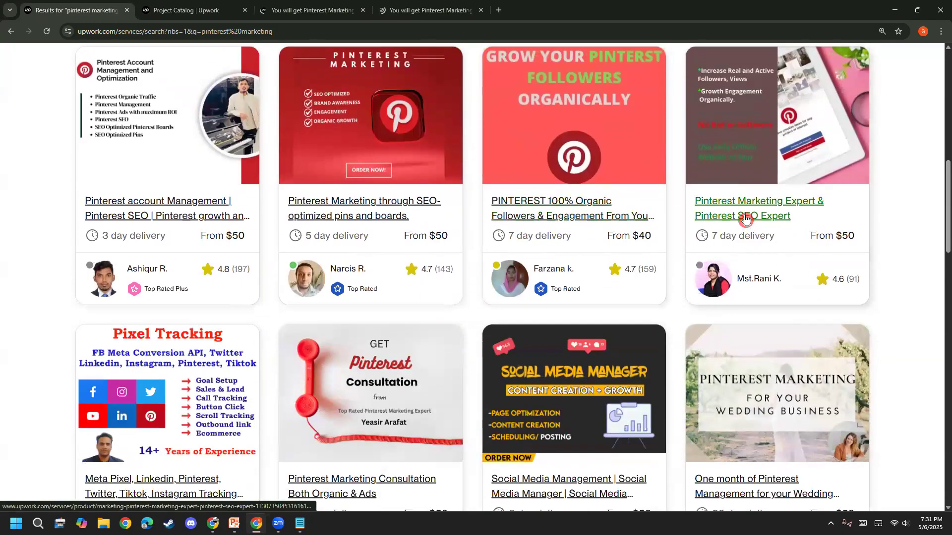
right_click(746, 220)
left_click(766, 225)
scroll(257, 327, "down", 4)
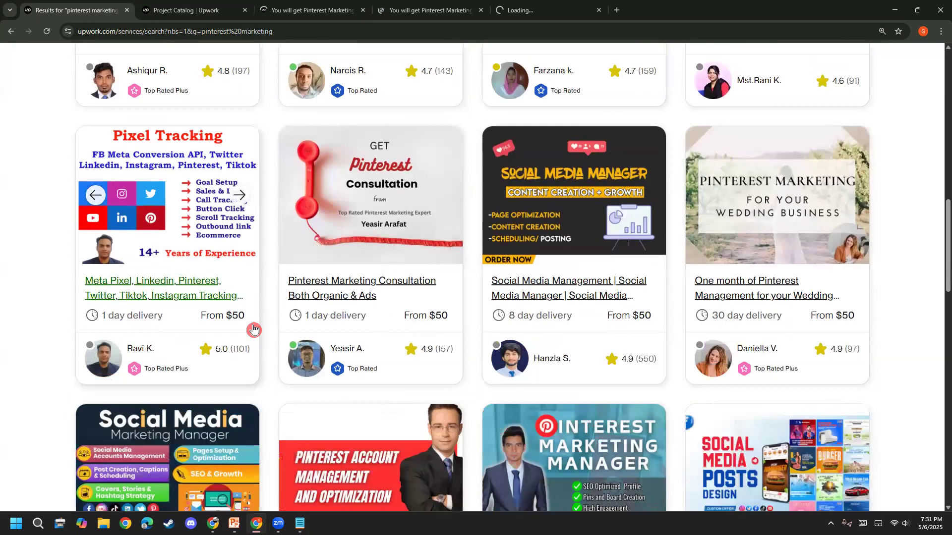
scroll(268, 330, "down", 5)
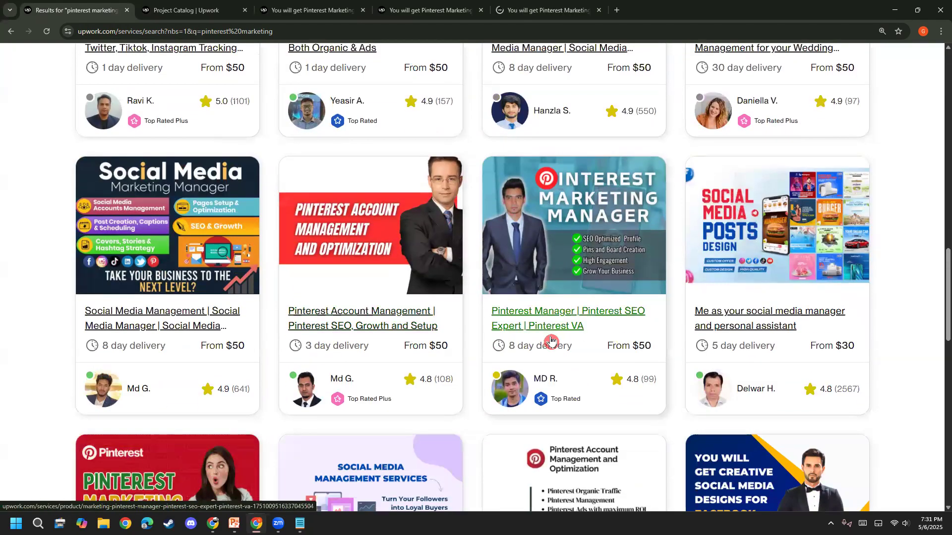
scroll(536, 310, "down", 5)
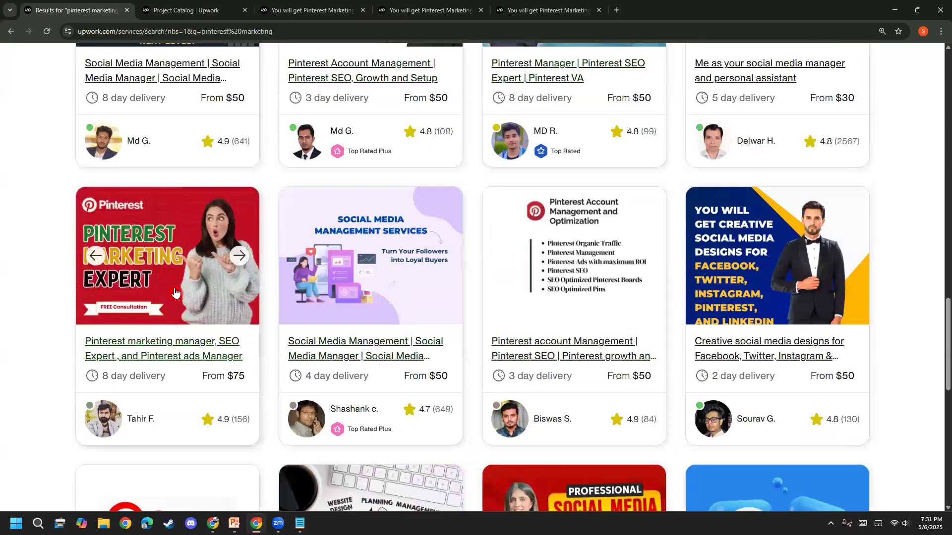
right_click(140, 347)
left_click(181, 355)
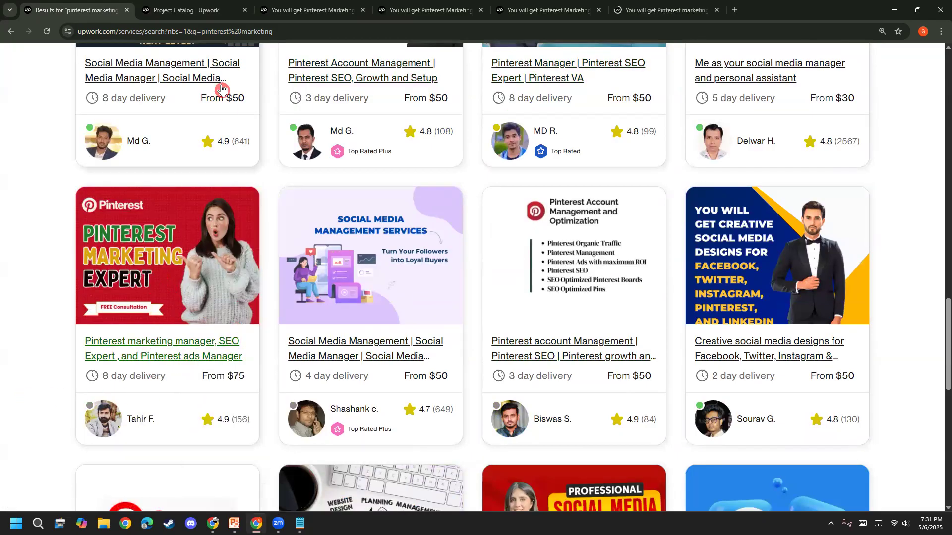
left_click(309, 11)
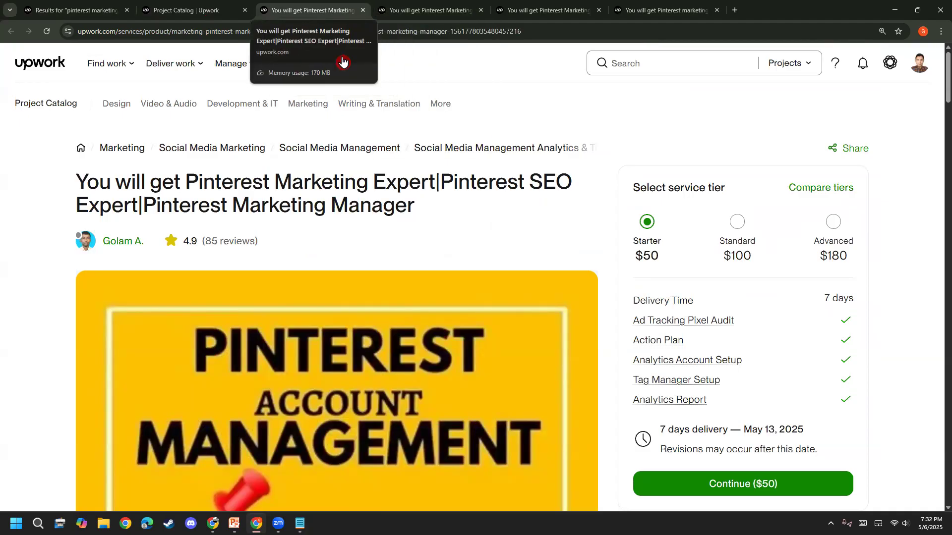
- Close the Pinterest Marketing Expert tab and cycle through the remaining gig tabs back to the search results
key("ctrl+w")
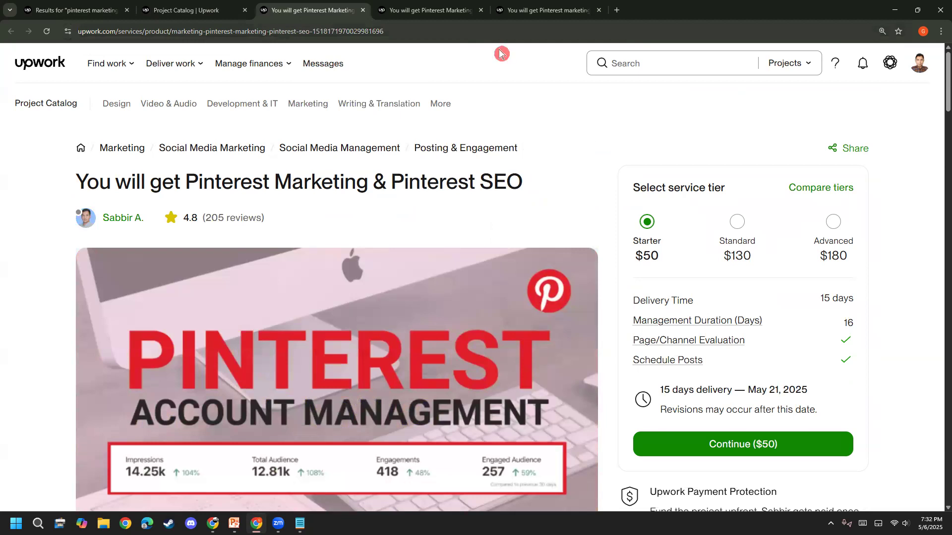
left_click(441, 11)
left_click(522, 11)
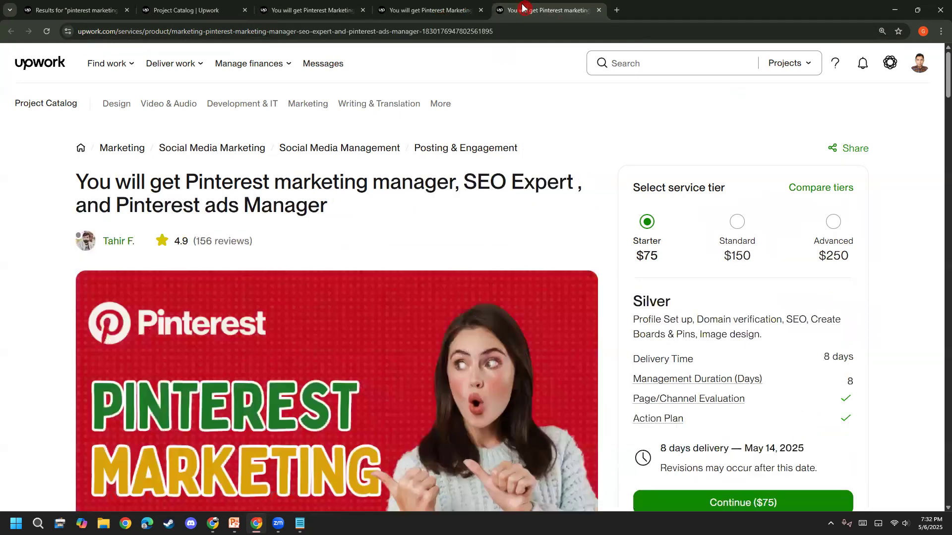
left_click(389, 14)
left_click(275, 10)
left_click(188, 7)
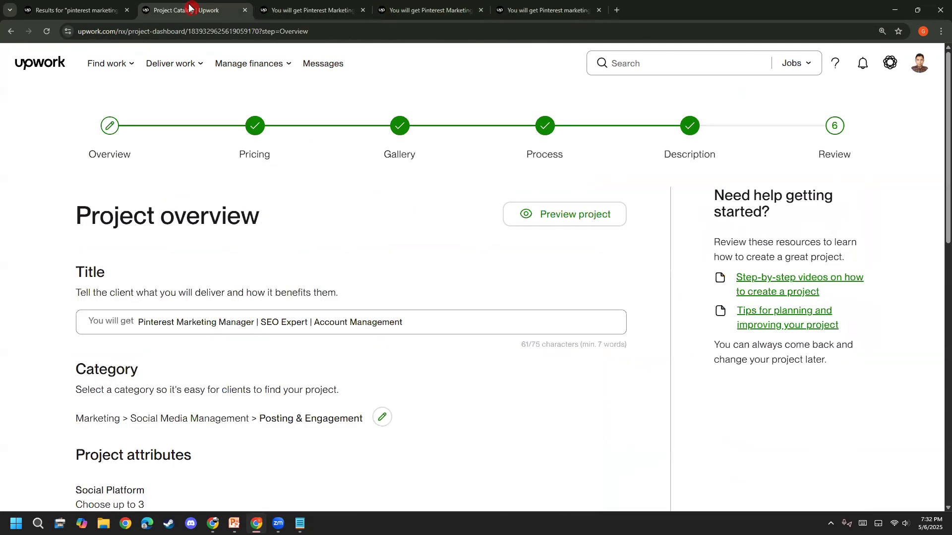
left_click(282, 10)
left_click(92, 7)
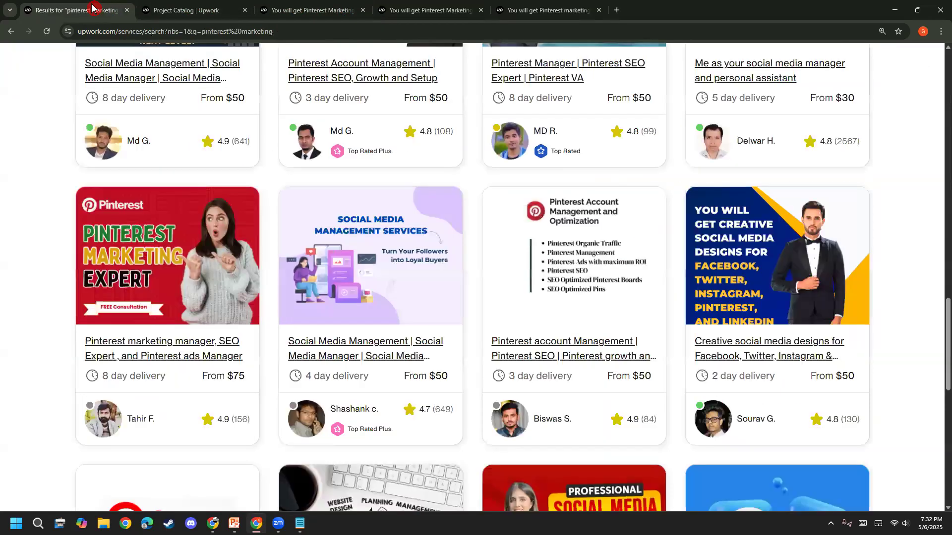
- Circle the Social Media Manager card in red, clear it, then show the Pinterest Marketing & Pinterest SEO gig
scroll(7, 336, "down", 7)
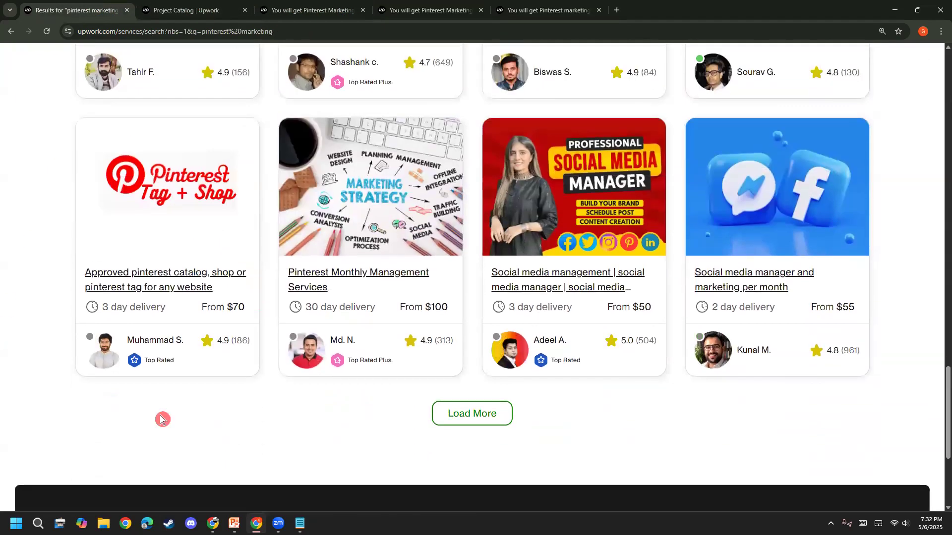
scroll(698, 296, "up", 1)
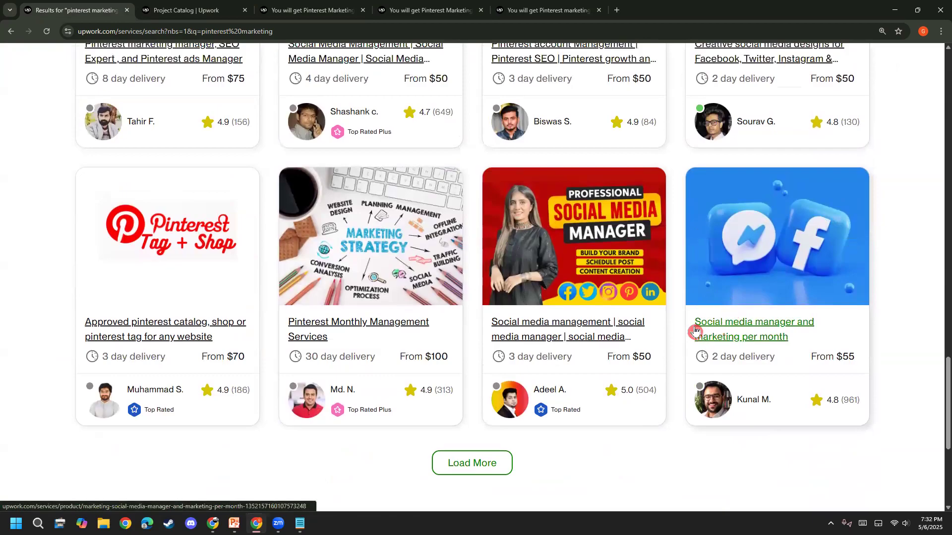
scroll(479, 382, "up", 1)
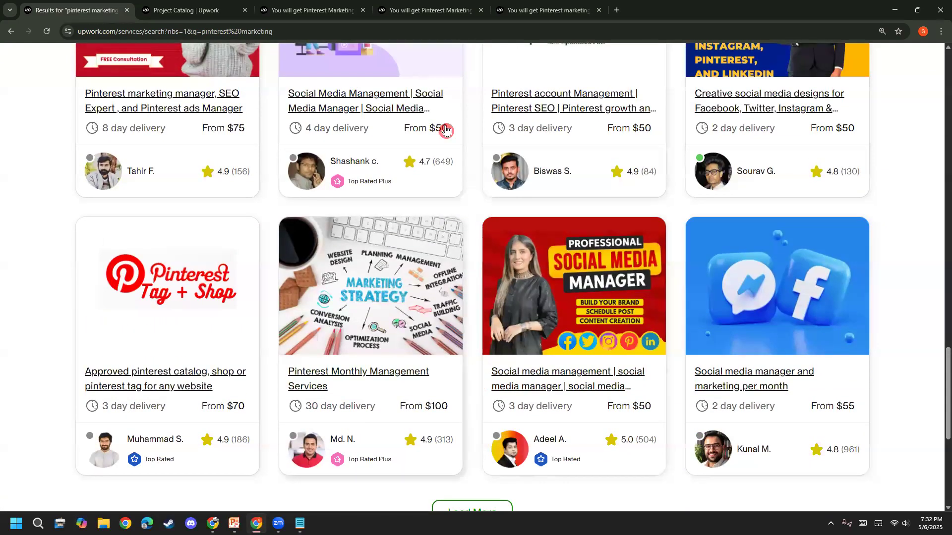
mouse_move(542, 244)
left_mouse_down()
mouse_move(674, 229)
mouse_move(683, 269)
left_mouse_up()
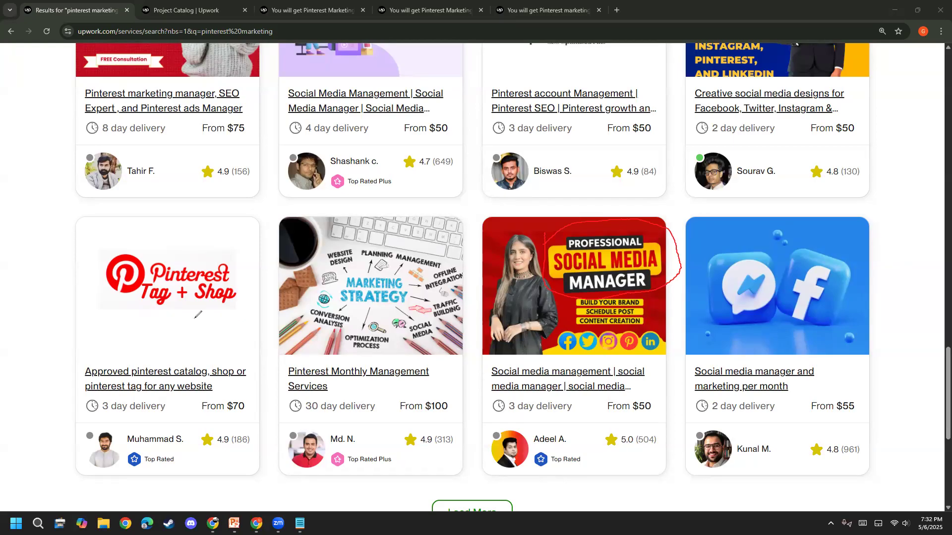
left_click(69, 327)
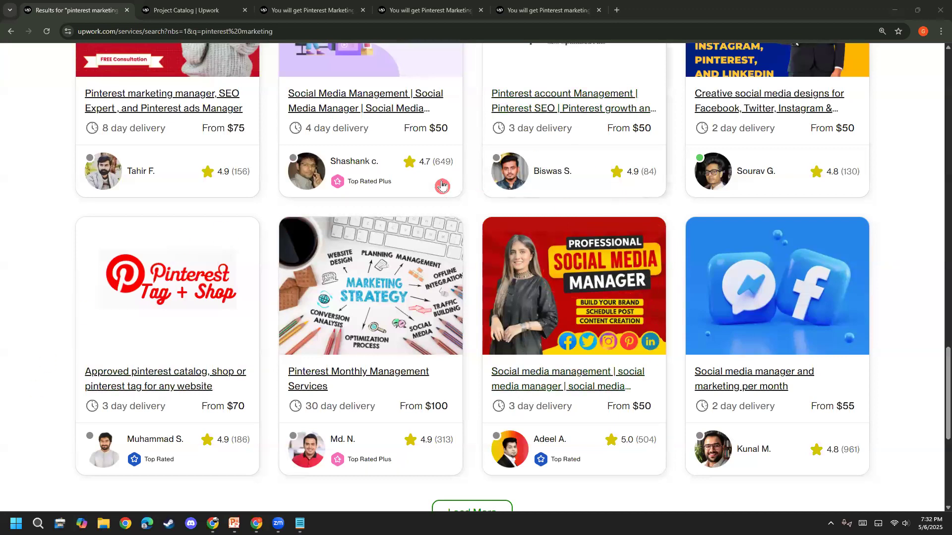
scroll(6, 422, "up", 4)
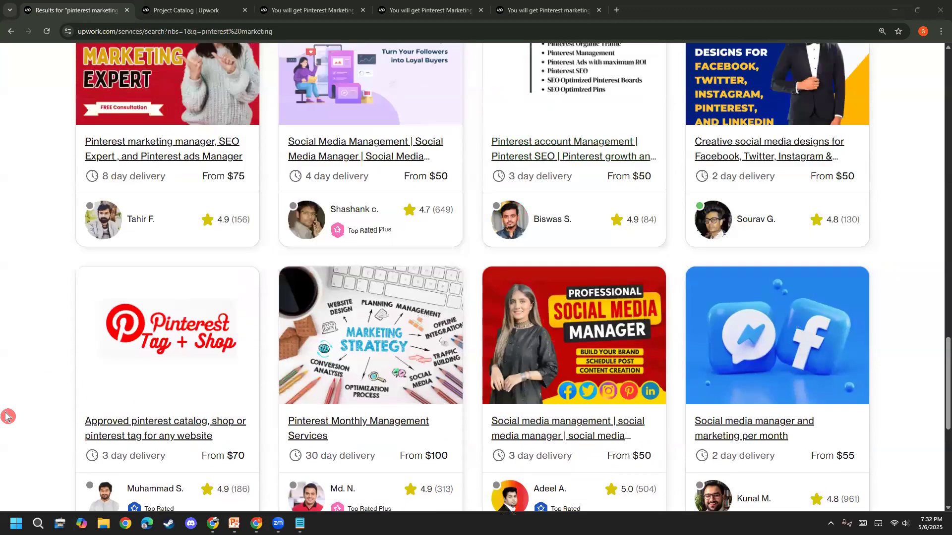
left_click(284, 7)
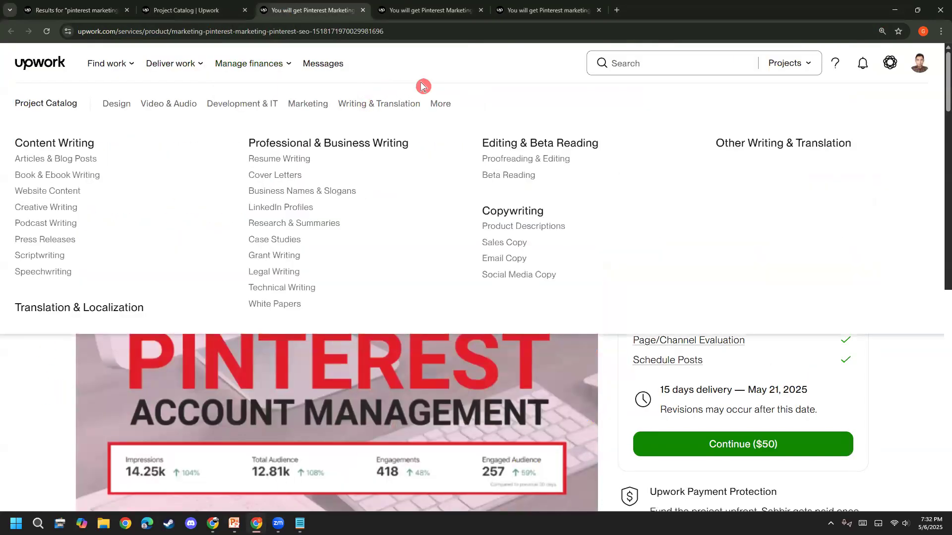
mouse_move(69, 161)
left_mouse_down()
mouse_move(457, 157)
mouse_move(540, 146)
mouse_move(425, 112)
mouse_move(72, 123)
mouse_move(85, 164)
mouse_move(99, 169)
left_mouse_up()
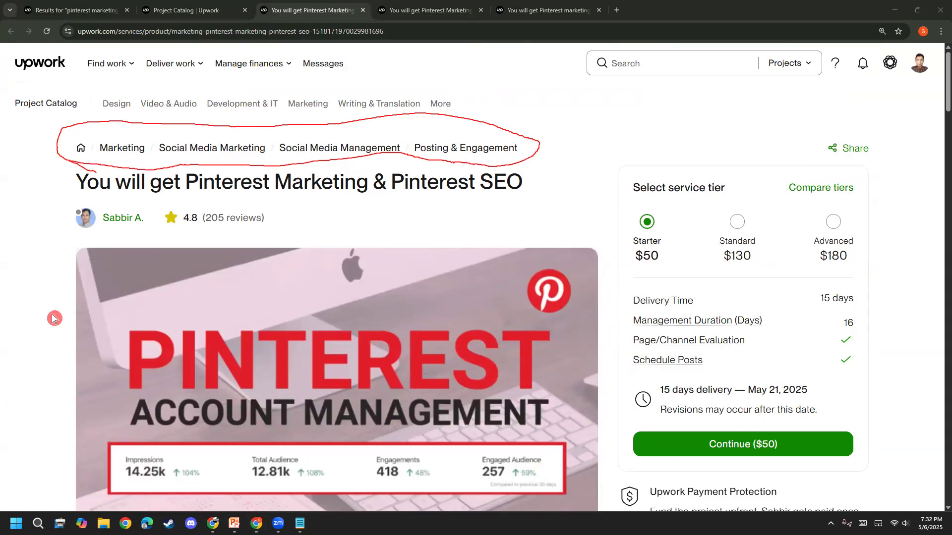
left_click(440, 9)
left_click(522, 7)
left_click(465, 7)
left_click(352, 7)
left_click(443, 7)
left_click(518, 8)
left_click(456, 7)
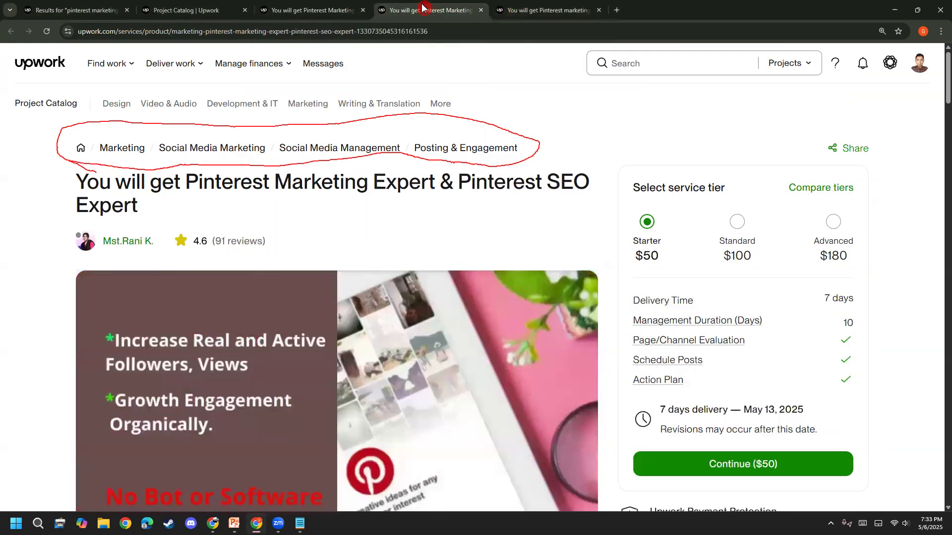
left_click(352, 7)
left_click(543, 9)
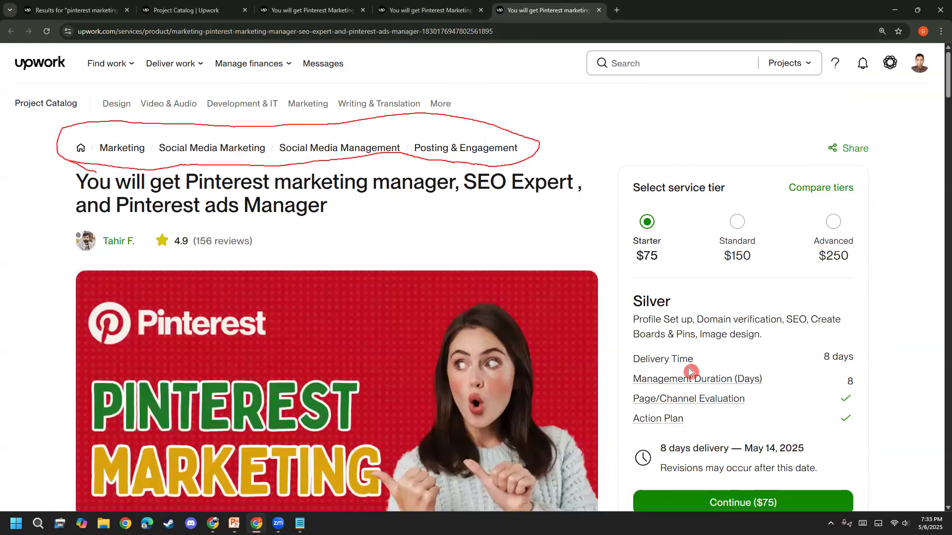
left_click(317, 13)
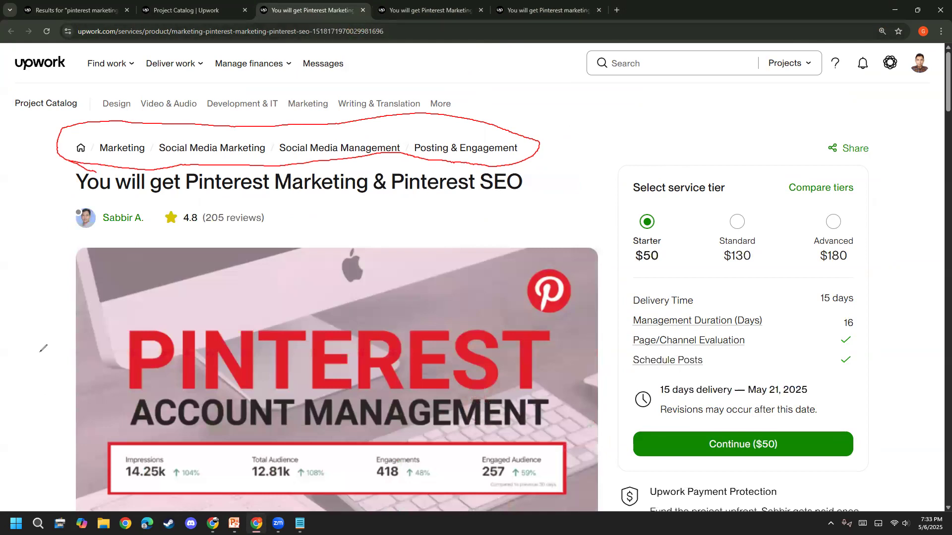
left_click(57, 324)
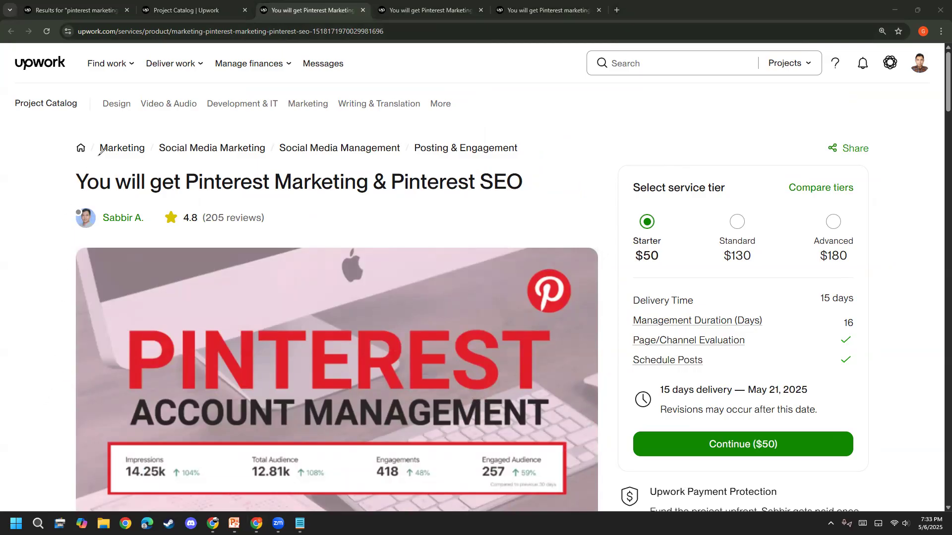
- Write red 1, 2, 3 over Marketing, Social Media Marketing, Posting & Engagement, and X out Social Media Management
left_click_drag(112, 119, 113, 140)
mouse_move(182, 121)
left_mouse_down()
mouse_move(199, 120)
mouse_move(196, 141)
left_mouse_up()
mouse_move(438, 114)
left_mouse_down()
mouse_move(461, 109)
mouse_move(463, 133)
mouse_move(440, 134)
left_mouse_up()
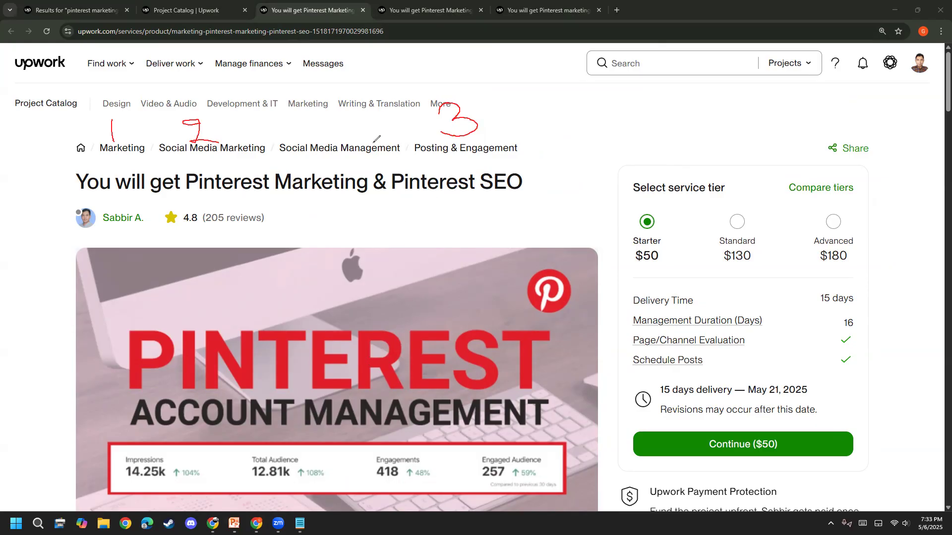
left_click_drag(340, 126, 394, 160)
left_click_drag(335, 161, 374, 120)
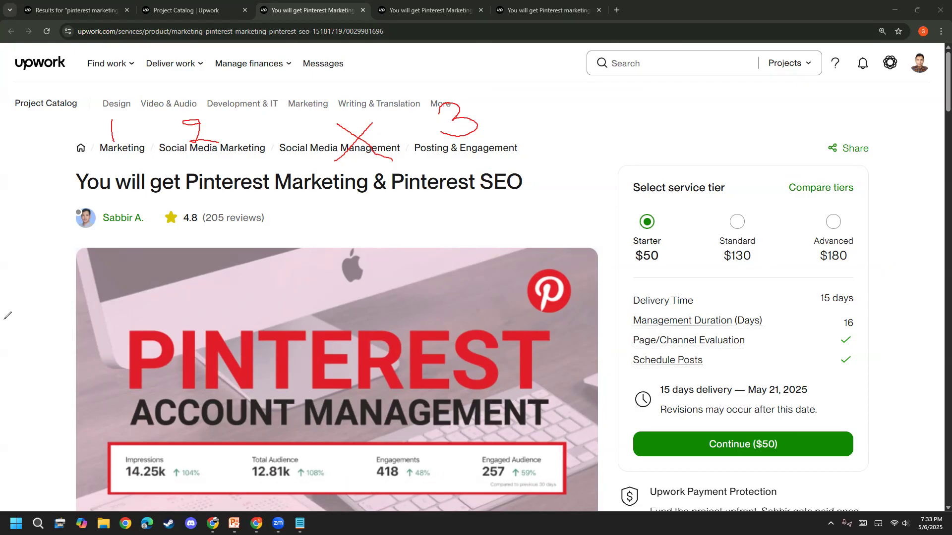
- Clear the red markings and return to the 'Pinterest Marketing Manager | SEO Expert | Account Management' draft's title and category
left_click(59, 328)
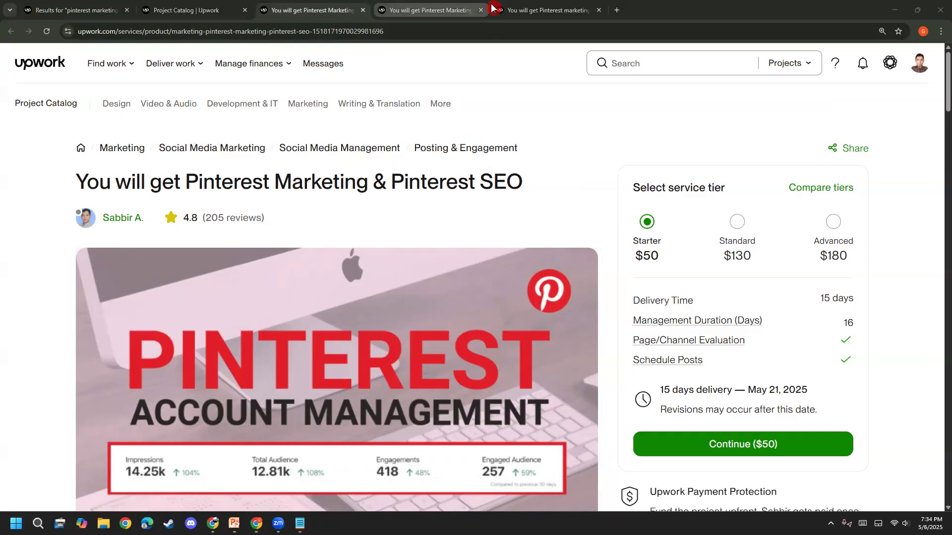
left_click(545, 10)
left_click(187, 10)
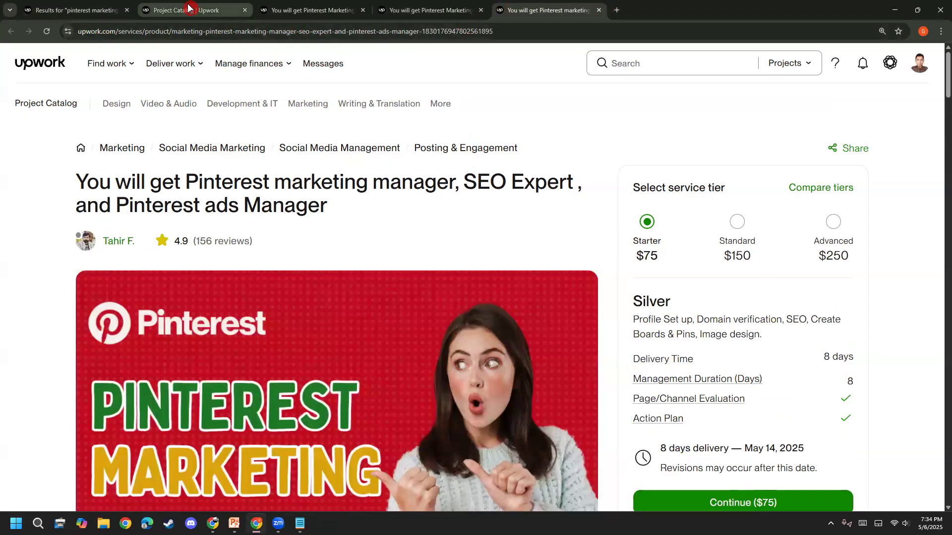
scroll(6, 396, "down", 4)
- Unlock the Posting & Engagement category for editing after comparing competitors' category breadcrumbs
scroll(155, 359, "up", 1)
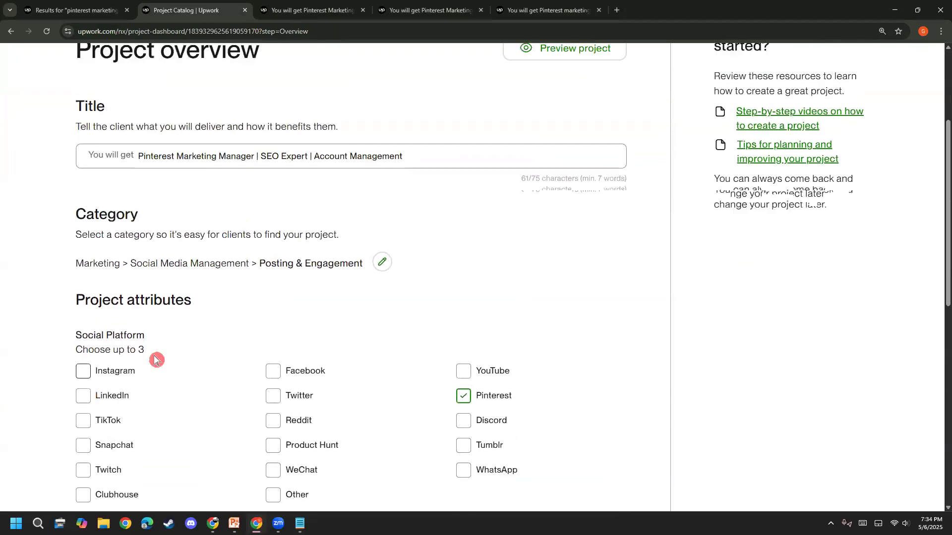
left_click(384, 269)
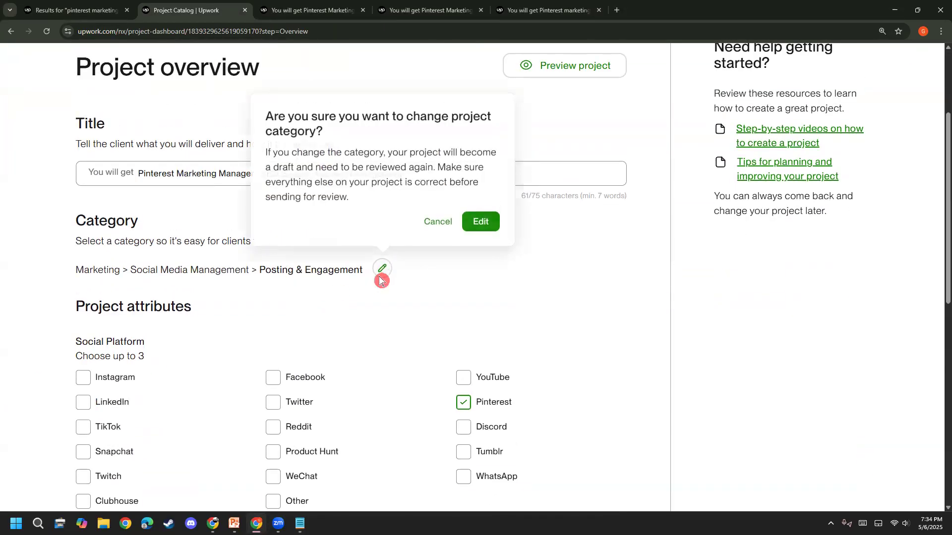
key("Return")
scroll(159, 304, "down", 3)
scroll(165, 312, "up", 1)
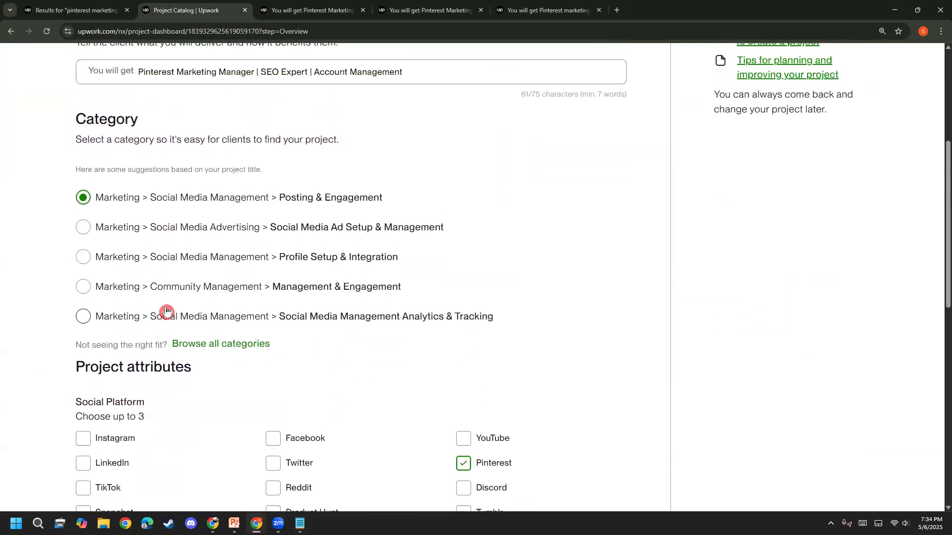
left_click(553, 9)
left_click(340, 9)
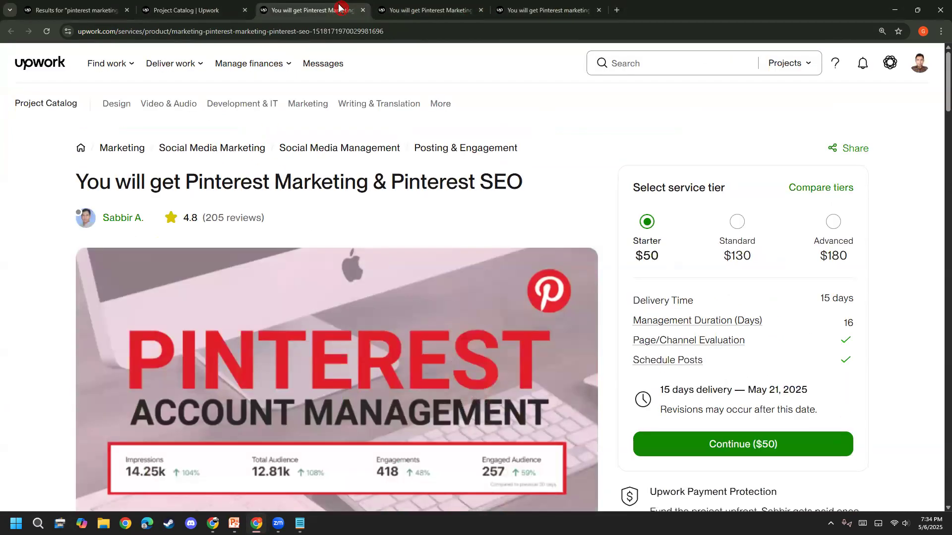
left_click(206, 9)
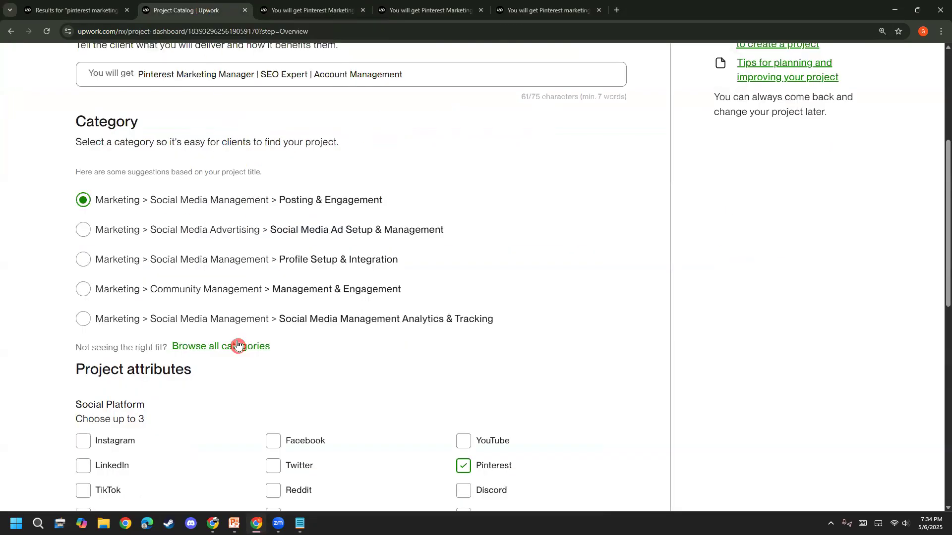
scroll(235, 342, "down", 1)
- In the full category browser, search 'ma' and choose Marketing as the main category
left_click(225, 300)
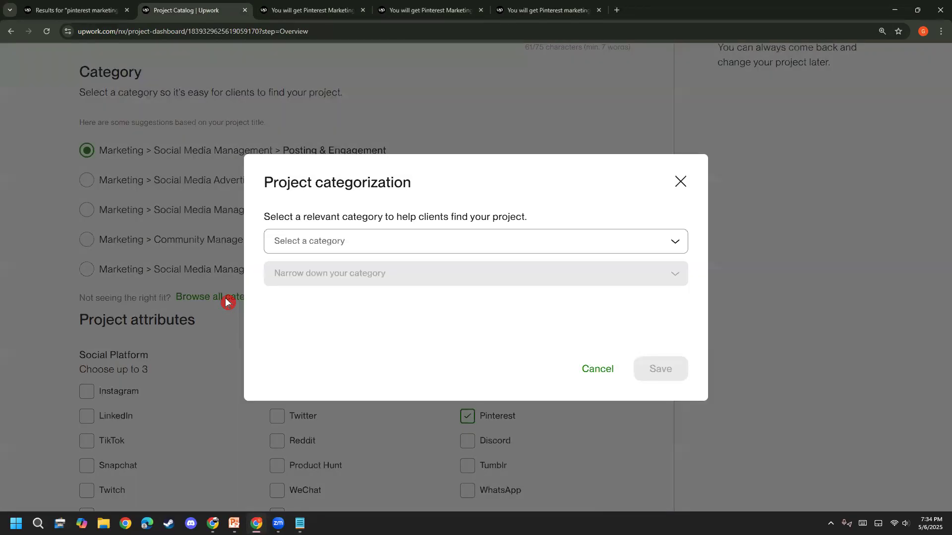
left_click(297, 242)
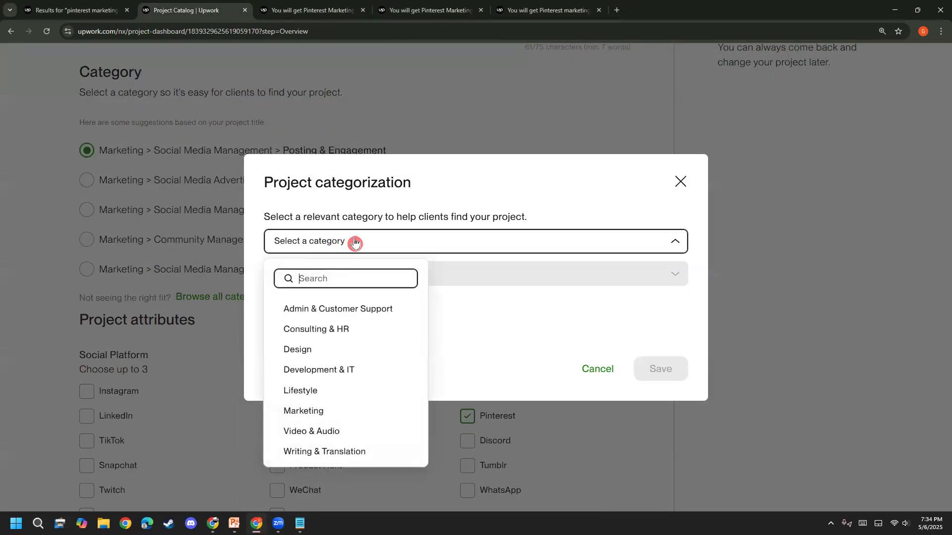
type("ma")
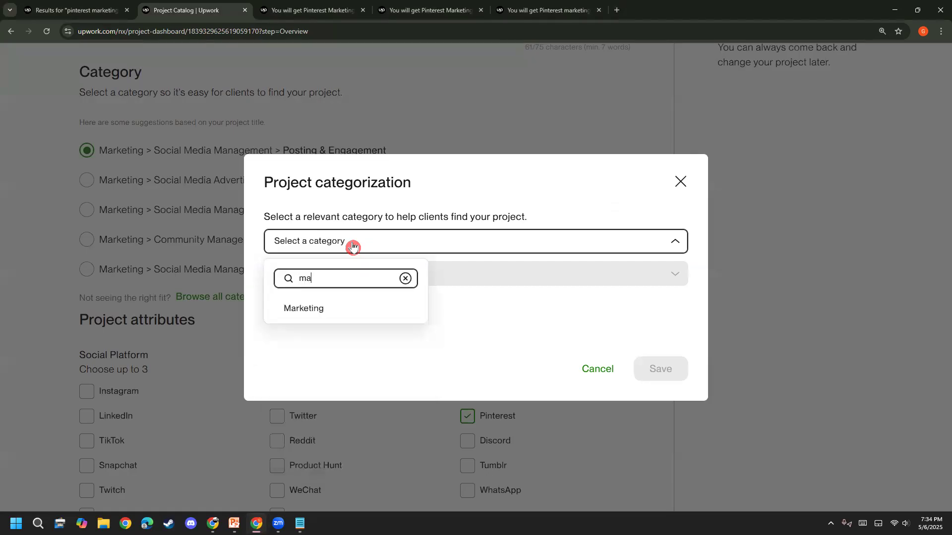
left_click(351, 307)
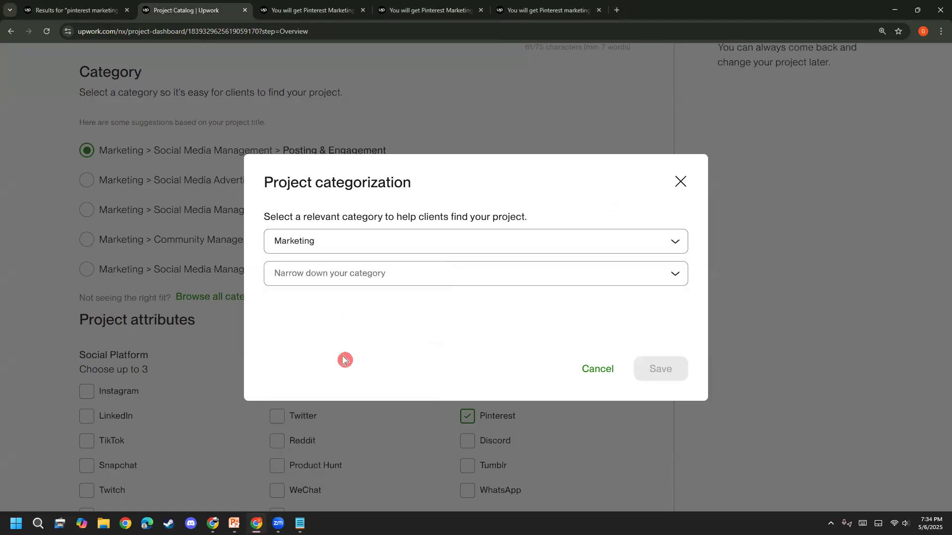
- Check the competitor's breadcrumb, then search the Marketing subcategories for 'social'
left_click(299, 7)
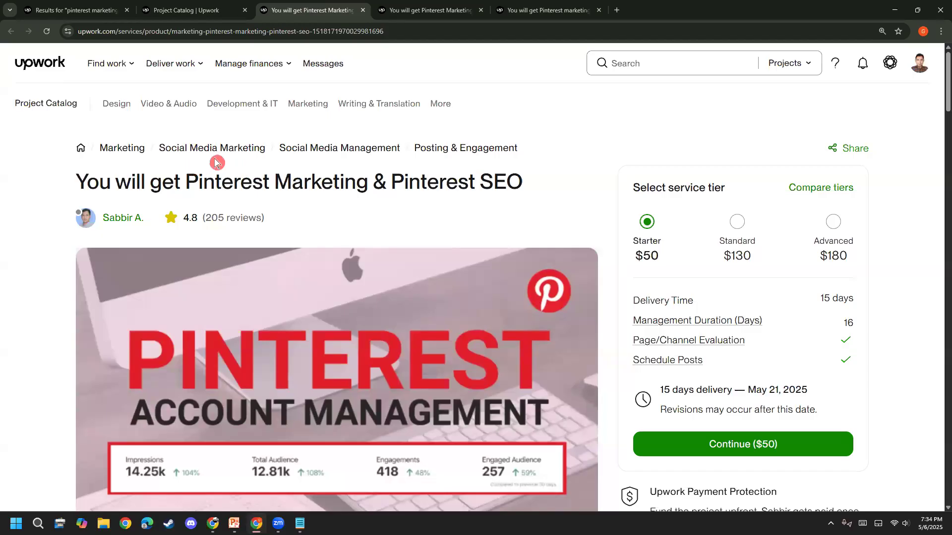
left_click(196, 9)
left_click(344, 278)
type("social")
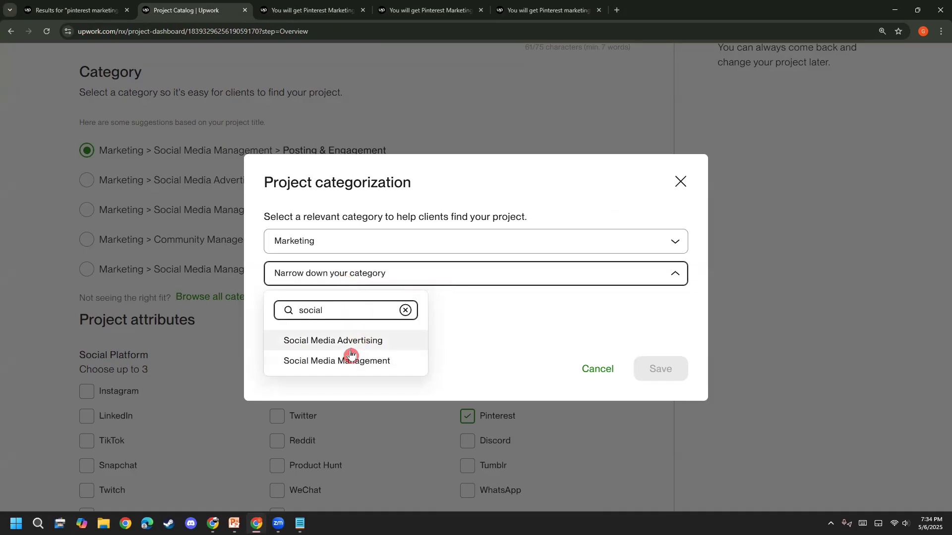
- Mark up the competitor's breadcrumb, numbering Marketing, Social Media Management and Posting & Engagement
left_click(280, 7)
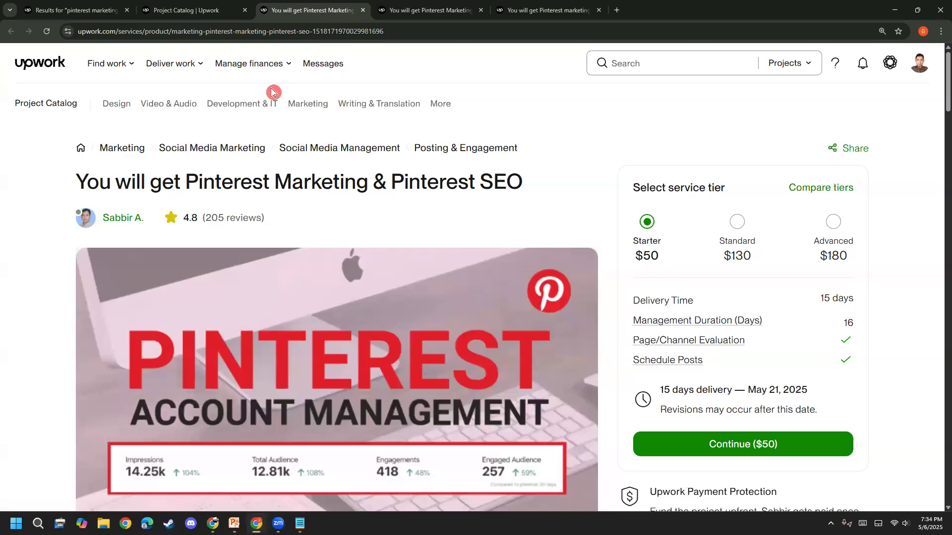
left_click_drag(98, 121, 109, 140)
left_click_drag(171, 121, 236, 161)
left_click_drag(216, 123, 165, 194)
mouse_move(310, 124)
left_mouse_down()
mouse_move(308, 149)
mouse_move(339, 147)
left_mouse_up()
mouse_move(454, 114)
left_mouse_down()
mouse_move(449, 149)
mouse_move(439, 115)
left_mouse_up()
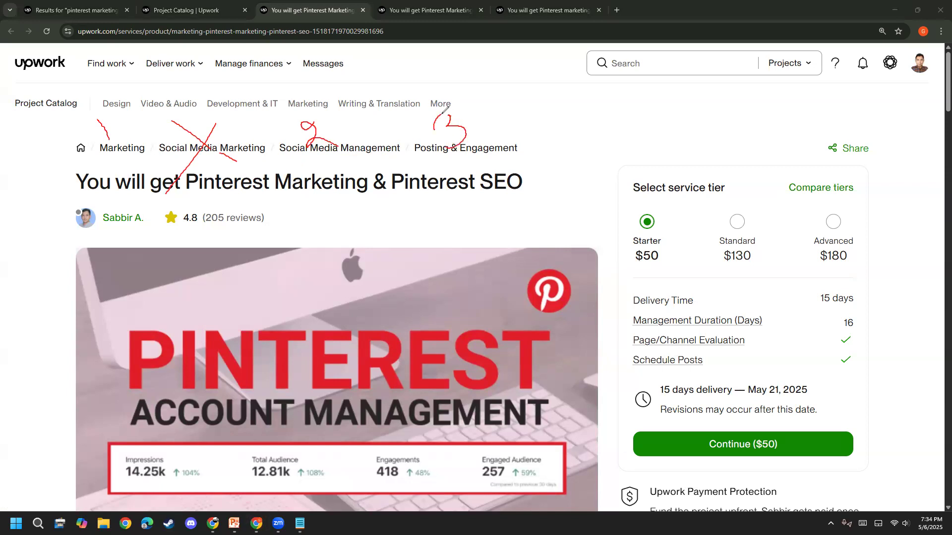
left_click(33, 315)
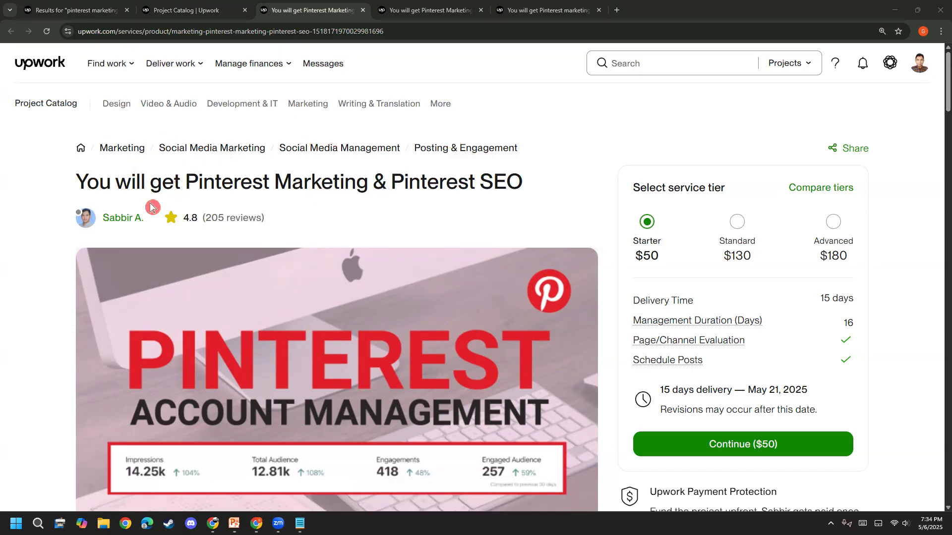
- Choose Social Media Management as the Marketing subcategory
left_click(168, 11)
left_click(367, 273)
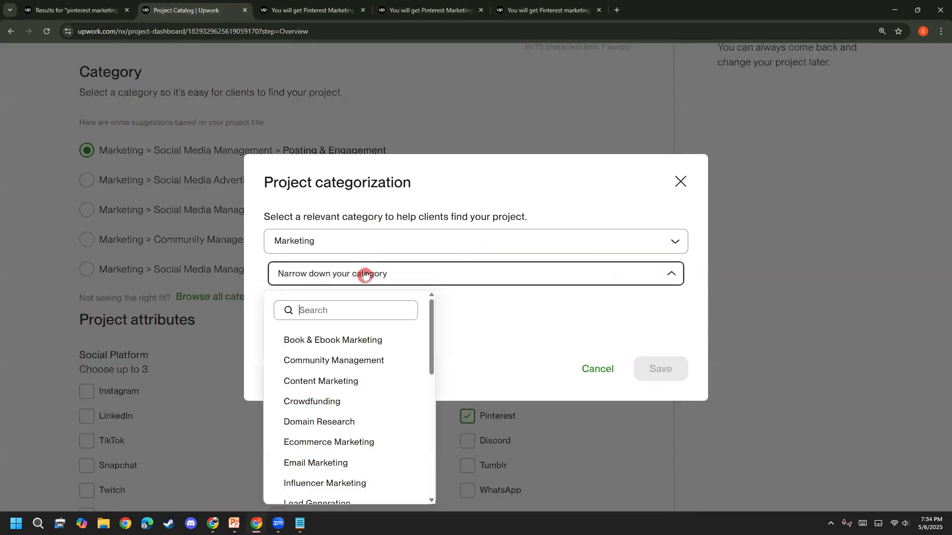
type("socia")
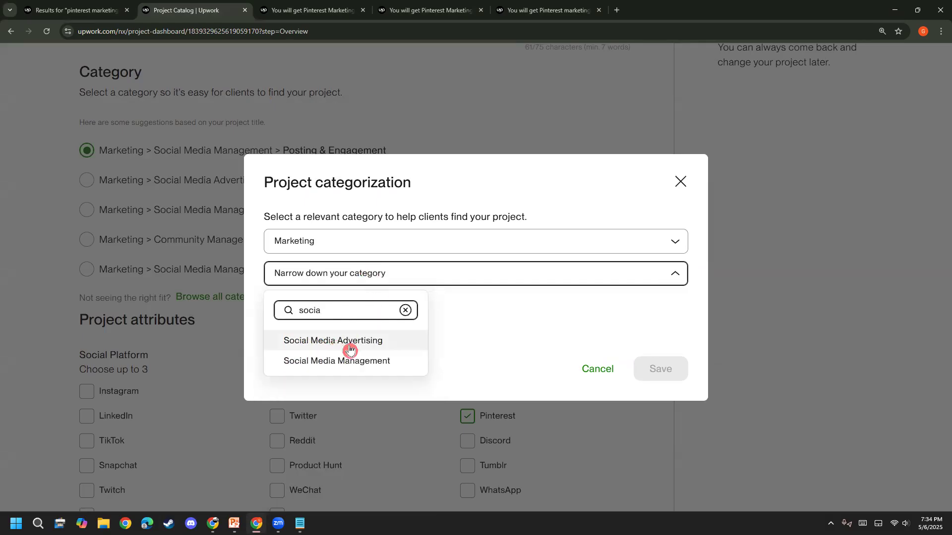
left_click(325, 362)
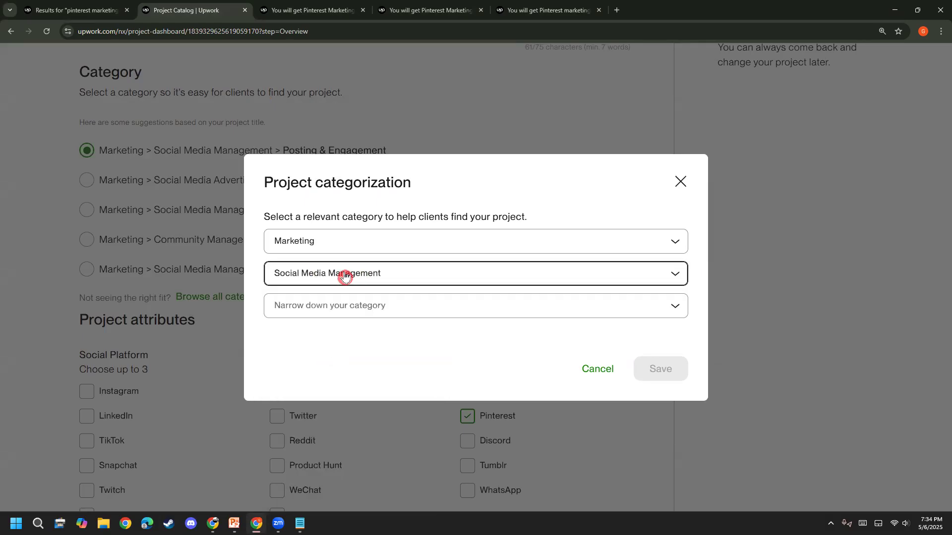
- After checking another competitor's breadcrumb, pick Posting & Engagement as the third-level category
left_click(381, 7)
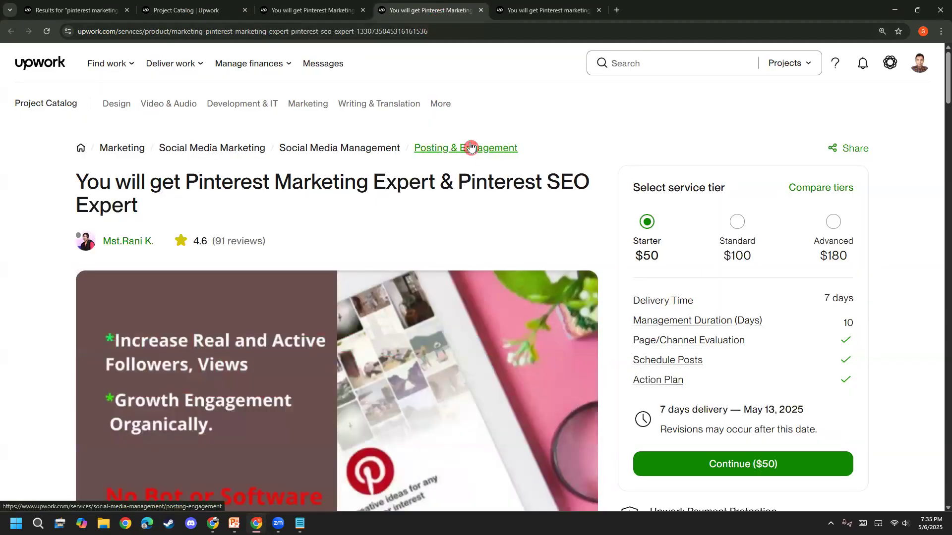
left_click(161, 7)
left_click(339, 307)
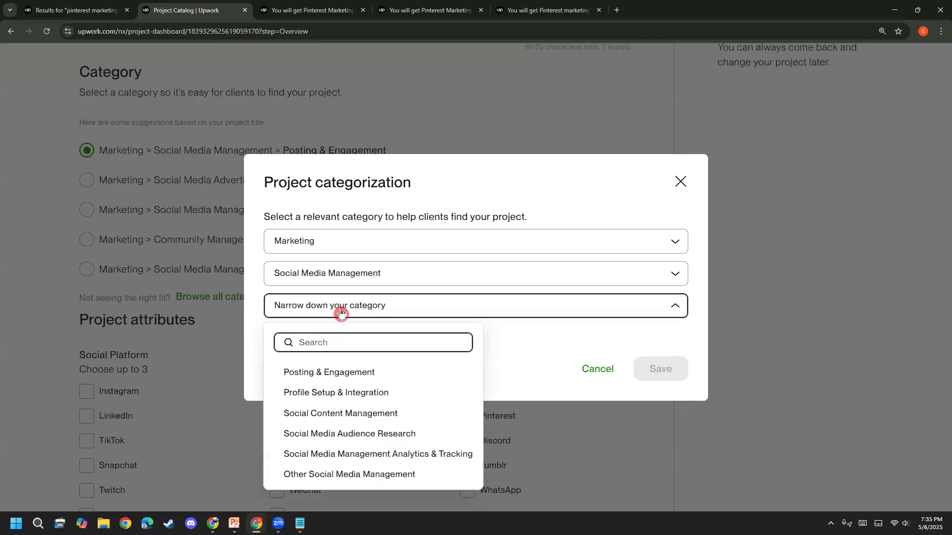
type("po")
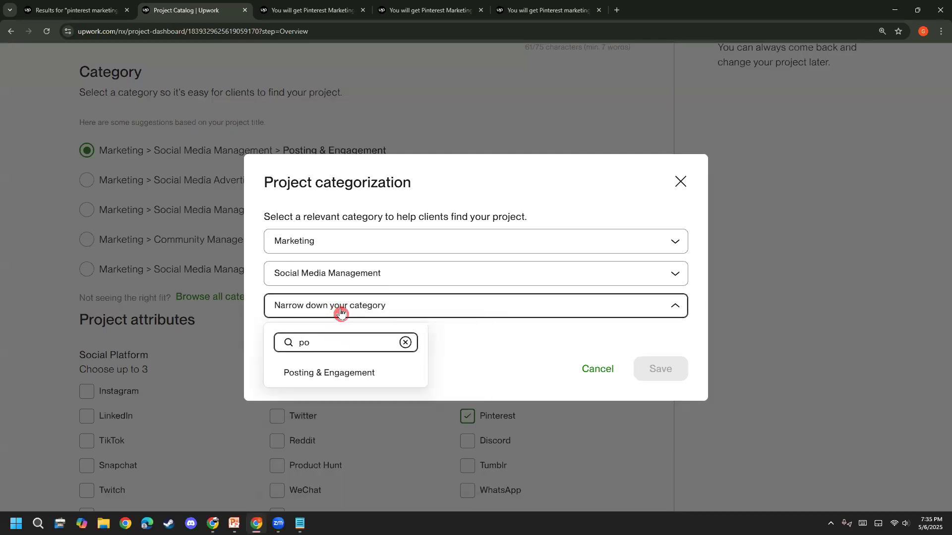
left_click(385, 380)
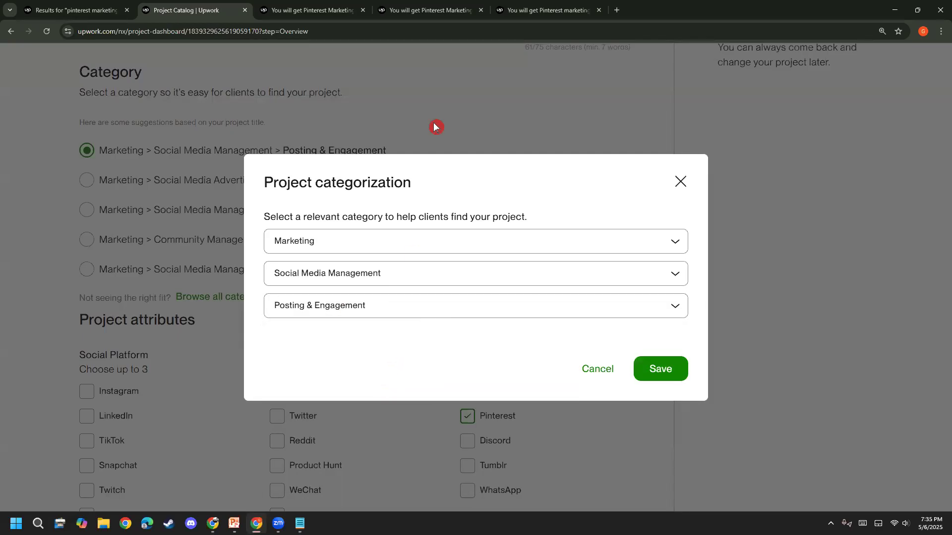
- Circle the three chosen levels, clear the ink, and save Marketing > Social Media Management > Posting & Engagement
mouse_move(305, 212)
left_mouse_down()
mouse_move(253, 268)
mouse_move(381, 361)
mouse_move(701, 333)
mouse_move(464, 190)
mouse_move(275, 205)
left_mouse_up()
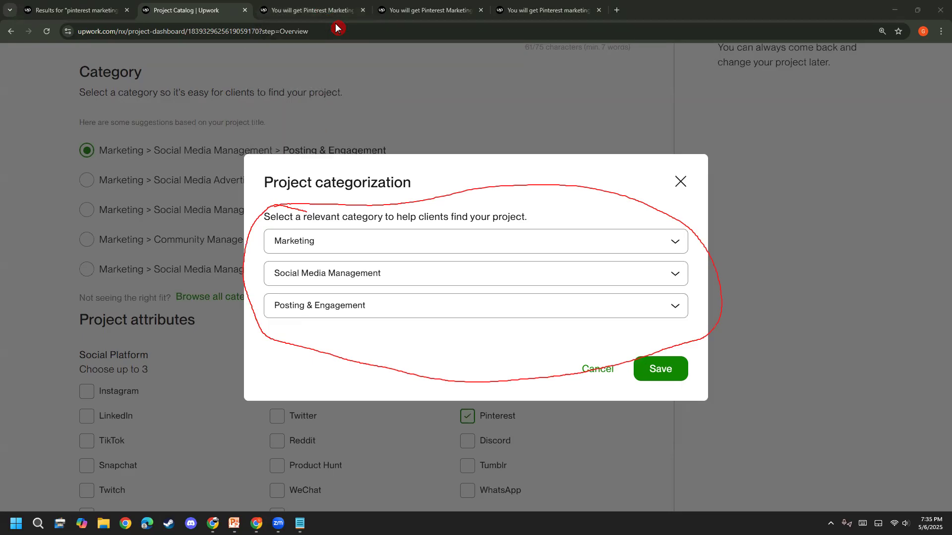
left_click(39, 359)
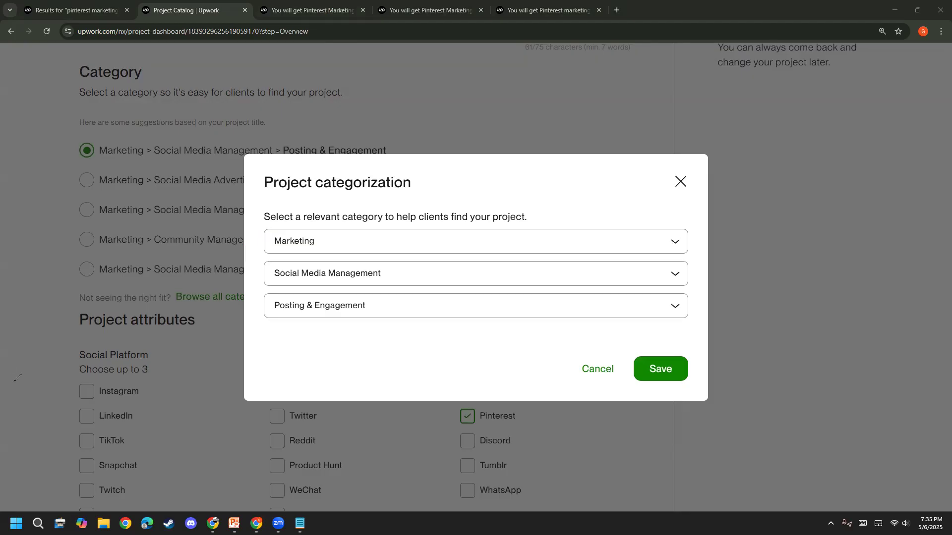
mouse_move(254, 214)
left_mouse_down()
mouse_move(255, 317)
mouse_move(501, 322)
mouse_move(700, 308)
mouse_move(402, 197)
mouse_move(254, 212)
left_mouse_up()
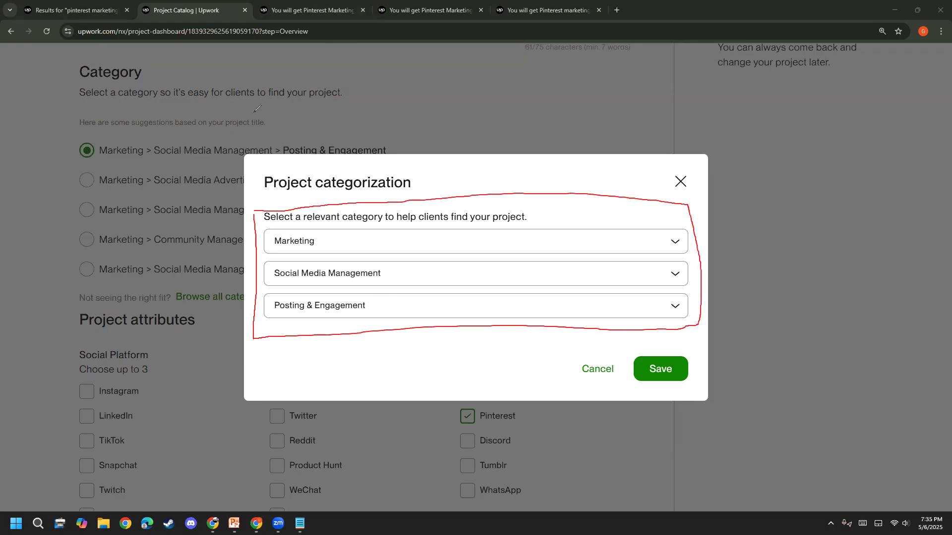
mouse_move(302, 144)
left_mouse_down()
mouse_move(345, 164)
mouse_move(311, 187)
mouse_move(369, 191)
mouse_move(276, 170)
mouse_move(373, 193)
mouse_move(383, 181)
left_mouse_up()
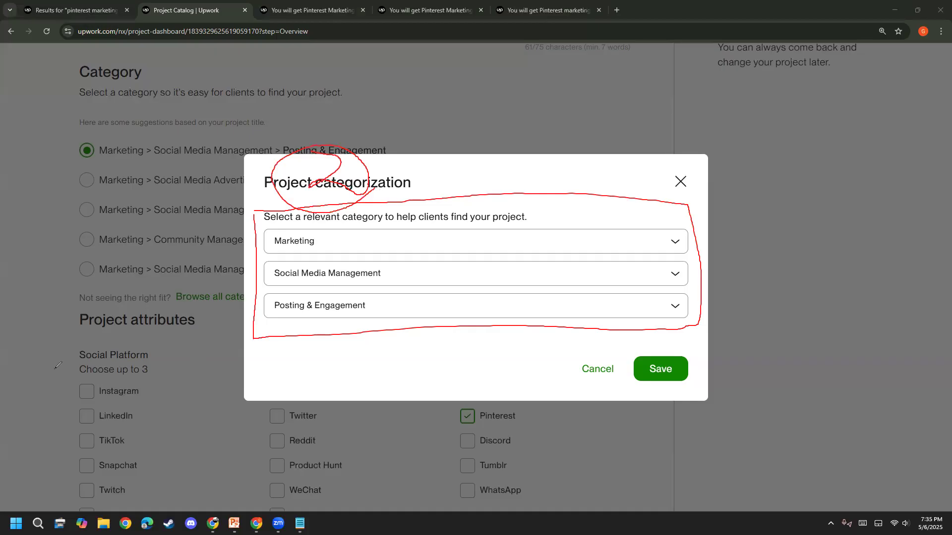
key("e")
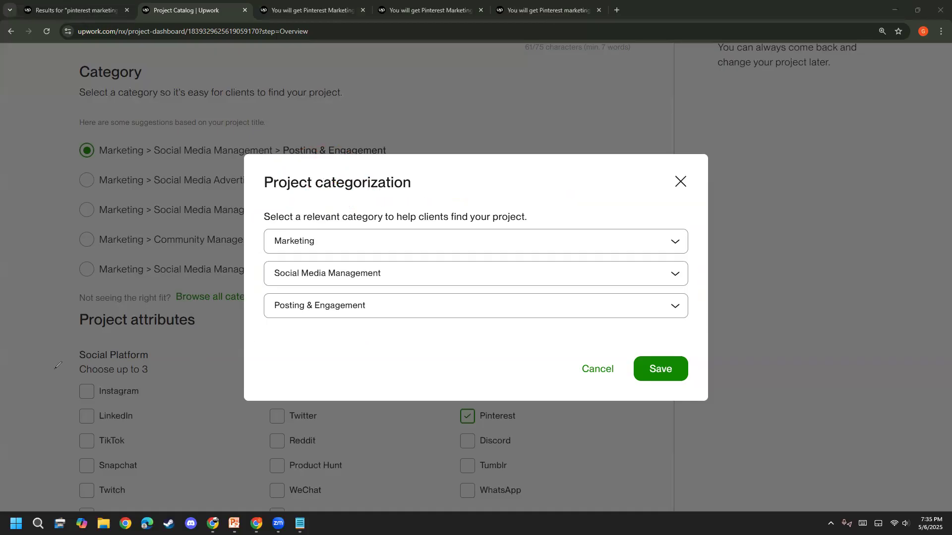
left_click(666, 369)
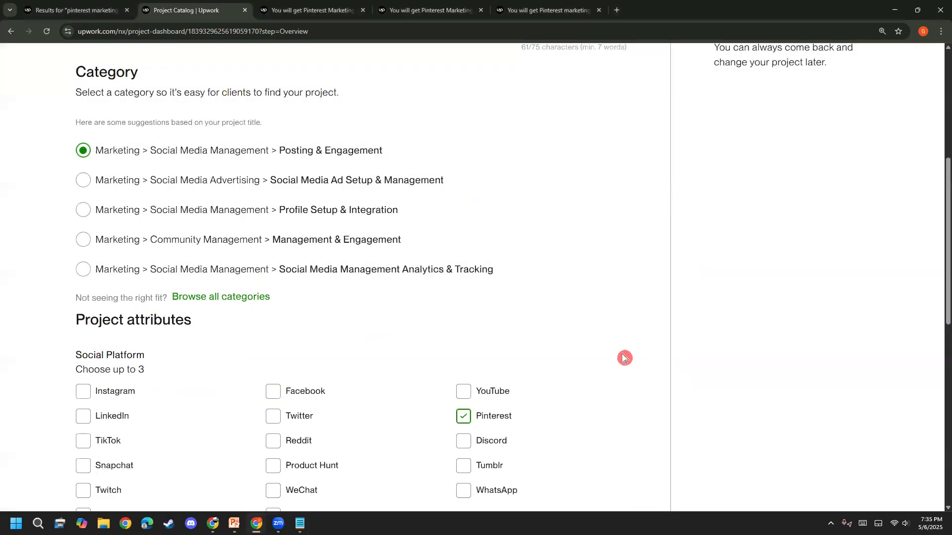
- Return to the first competitor's listing and draw a red mark above its title
scroll(151, 397, "up", 1)
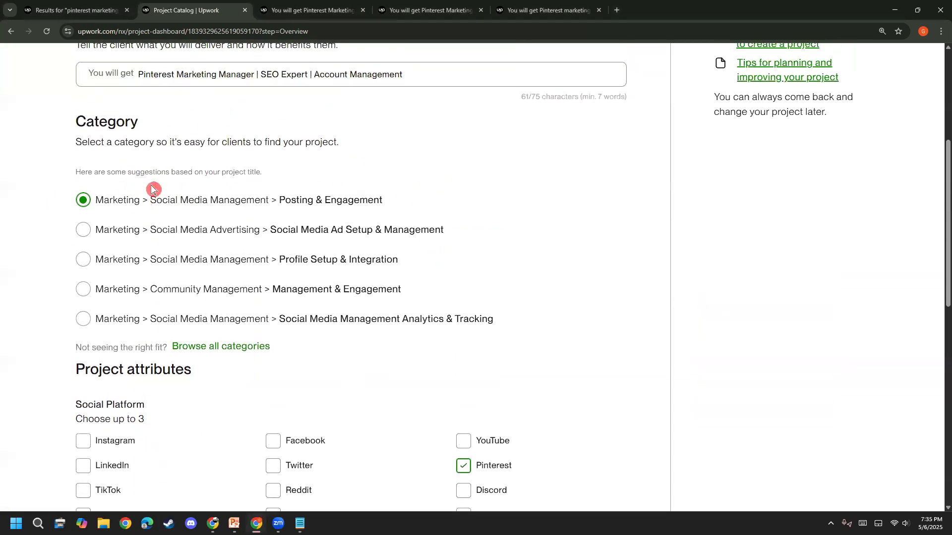
left_click(286, 6)
scroll(73, 357, "down", 2)
scroll(74, 351, "up", 2)
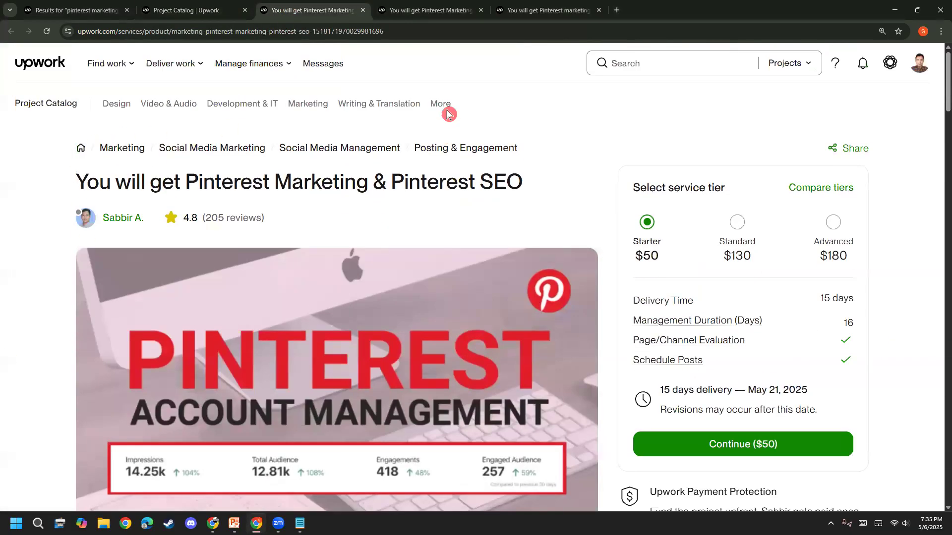
key("ctrl+2")
mouse_move(118, 165)
left_mouse_down()
mouse_move(93, 159)
mouse_move(55, 176)
mouse_move(105, 201)
mouse_move(186, 194)
mouse_move(151, 157)
mouse_move(105, 155)
left_mouse_up()
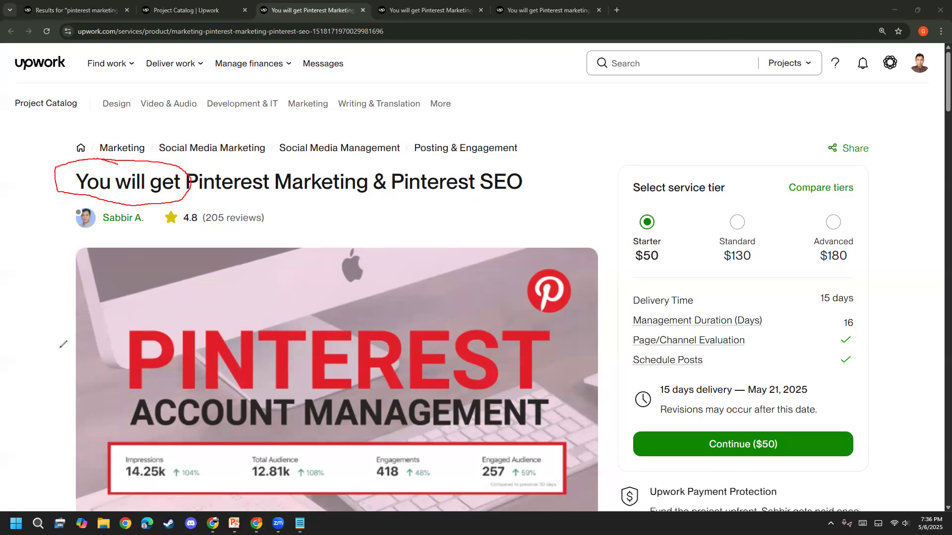
- Browse the other competitor gigs, landing on Pinterest Marketing & Pinterest SEO, and clear the annotation
left_click(390, 9)
left_click(515, 9)
left_click(429, 8)
left_click(314, 8)
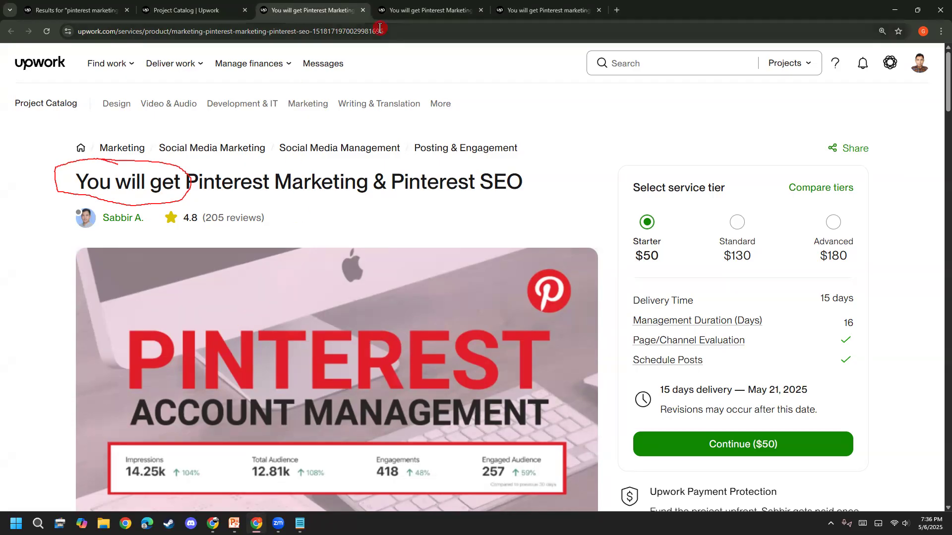
key("Escape")
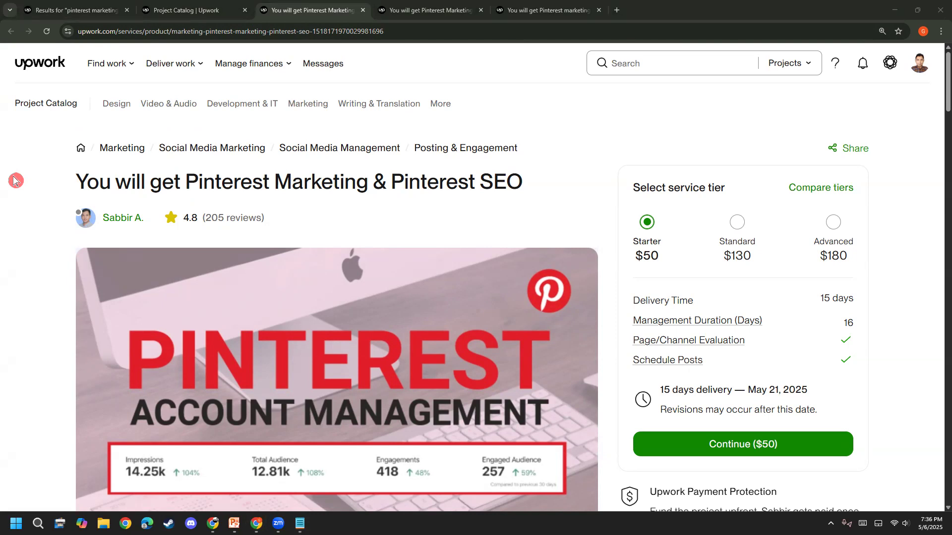
- Highlight the gig title's wording, then bring the Notepad notes forward
left_click_drag(183, 182, 556, 180)
left_click(555, 179)
left_click_drag(77, 181, 206, 168)
left_click(184, 179)
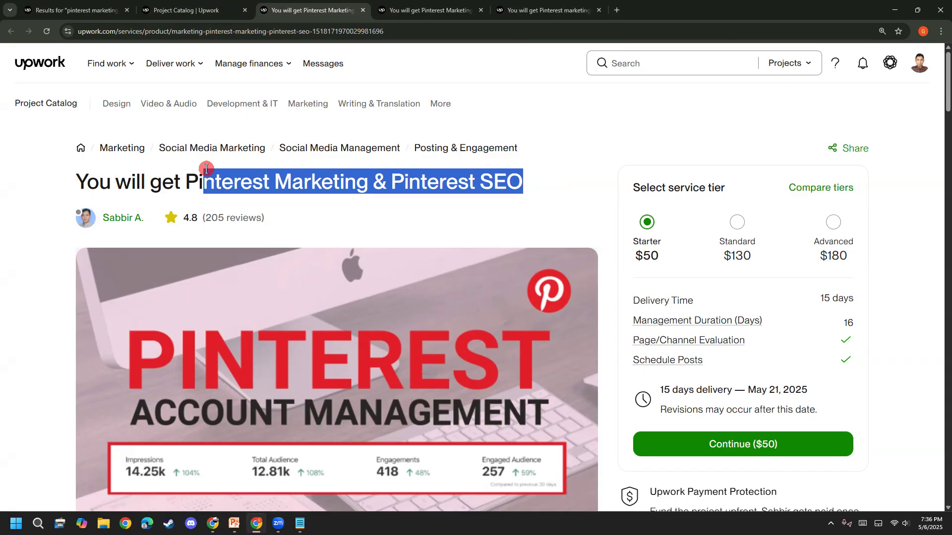
left_click(206, 168)
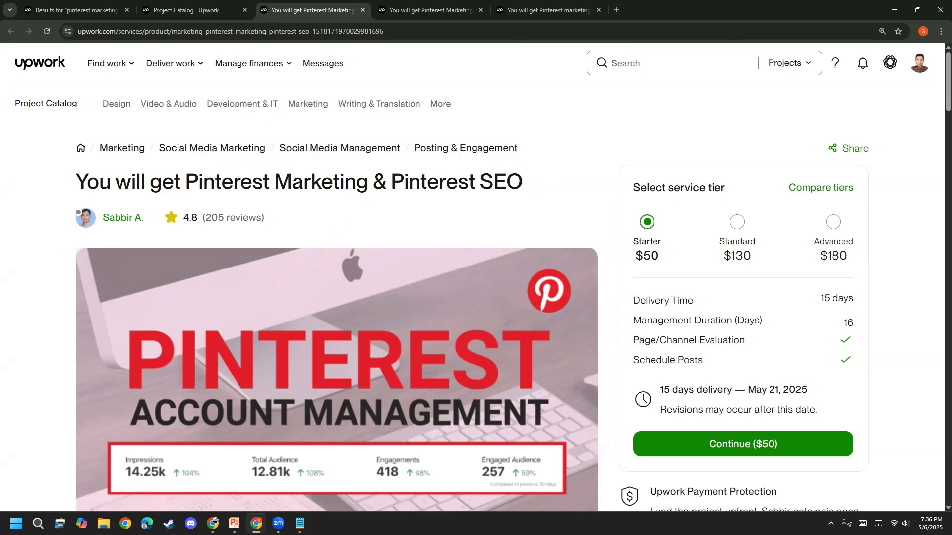
left_click(299, 523)
- Type '2. Title Research' in Notepad and start the next line with '3.'
type("2. Title R")
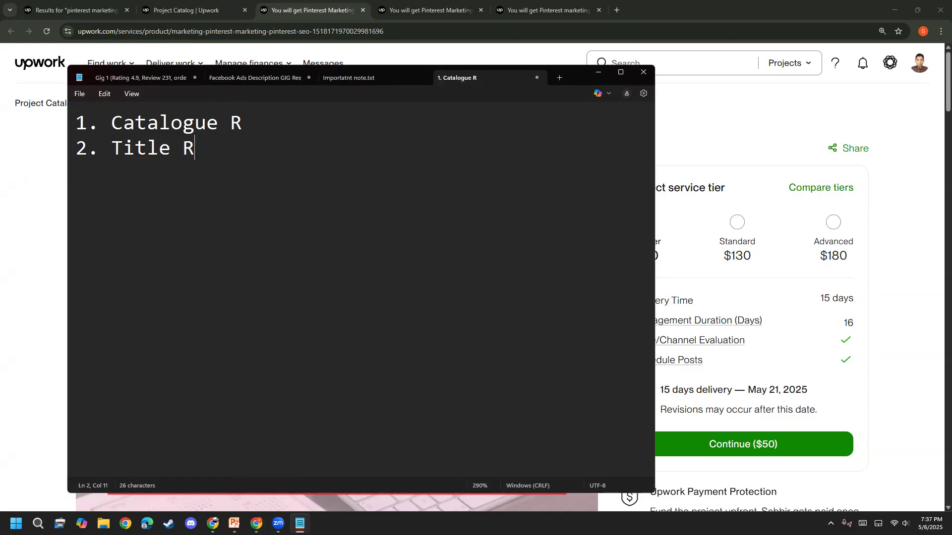
type("eseach")
key("BackSpace")
key("BackSpace")
key("BackSpace")
type("a")
key("BackSpace")
type("arcj")
key("BackSpace")
type("h")
key("Return")
type("3.")
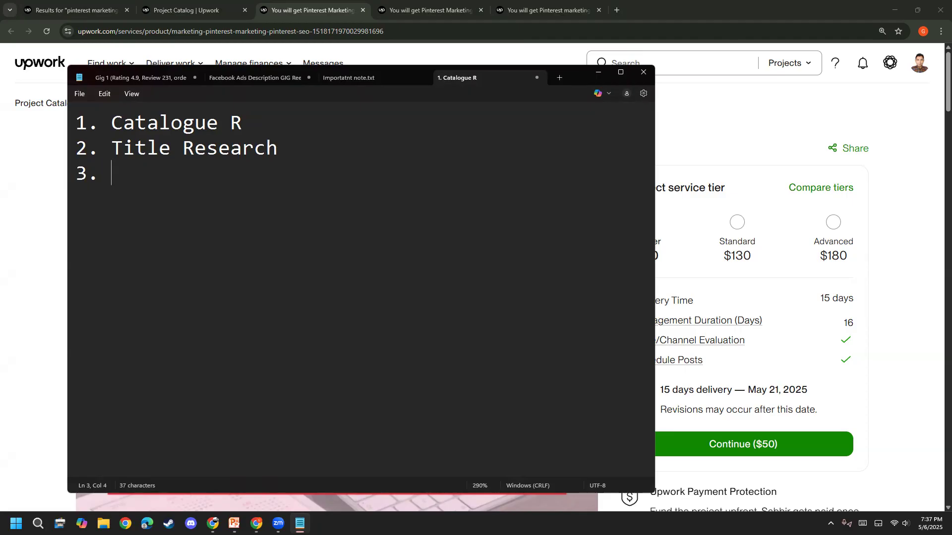
- Return to the competitor's Upwork gig page and scroll down through it
left_click(6, 239)
scroll(6, 237, "down", 4)
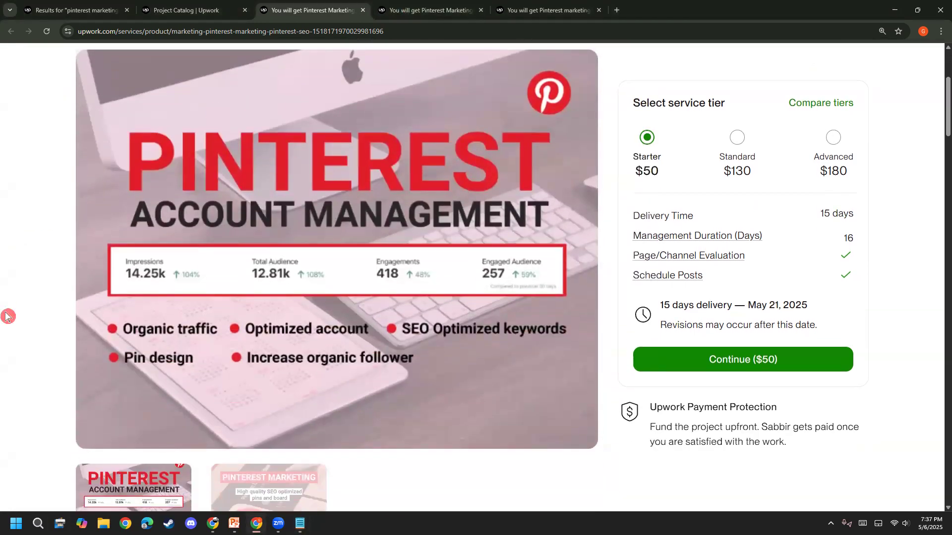
scroll(13, 316, "down", 5)
scroll(12, 316, "down", 15)
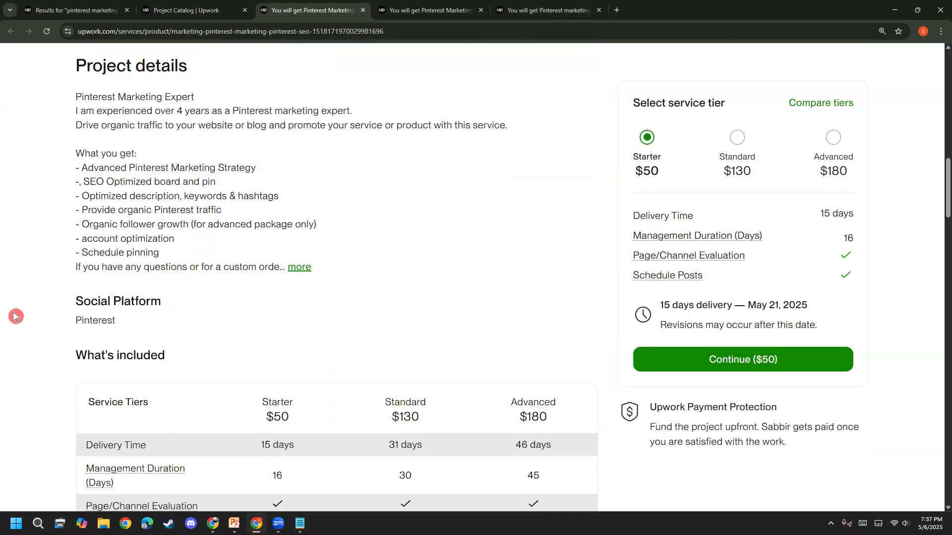
scroll(18, 312, "down", 8)
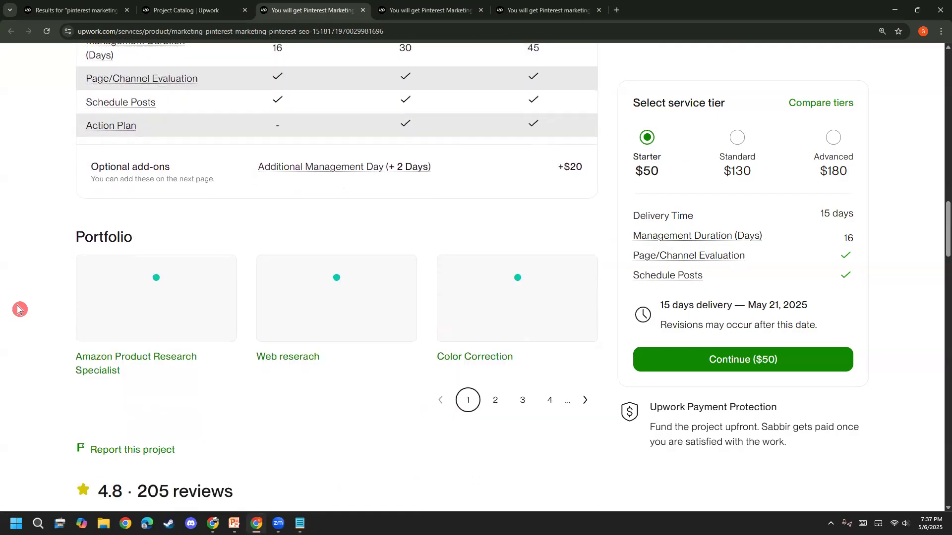
scroll(17, 309, "down", 6)
scroll(15, 312, "up", 11)
scroll(12, 316, "up", 9)
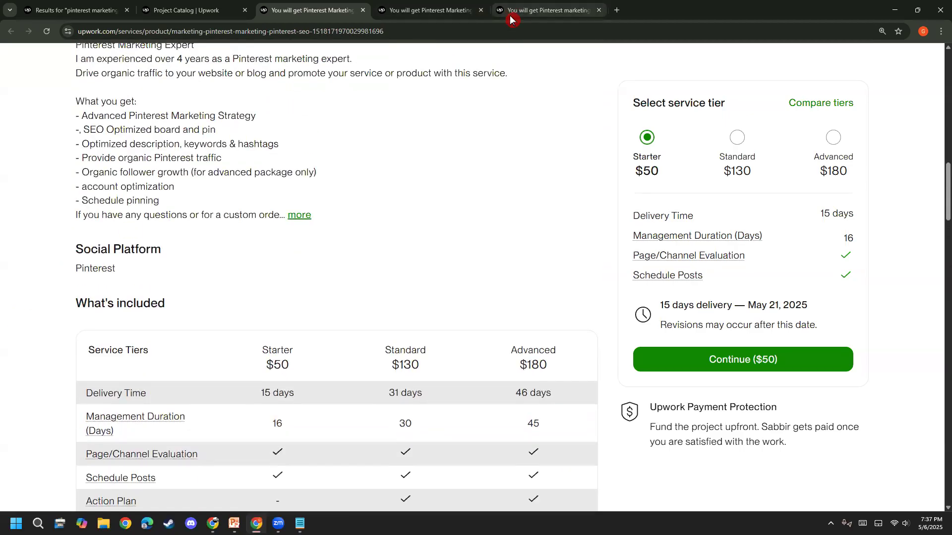
mouse_move(77, 237)
left_mouse_down()
mouse_move(85, 282)
mouse_move(151, 285)
left_mouse_up()
mouse_move(63, 239)
left_mouse_down()
mouse_move(64, 285)
mouse_move(199, 283)
mouse_move(173, 230)
mouse_move(59, 240)
left_mouse_up()
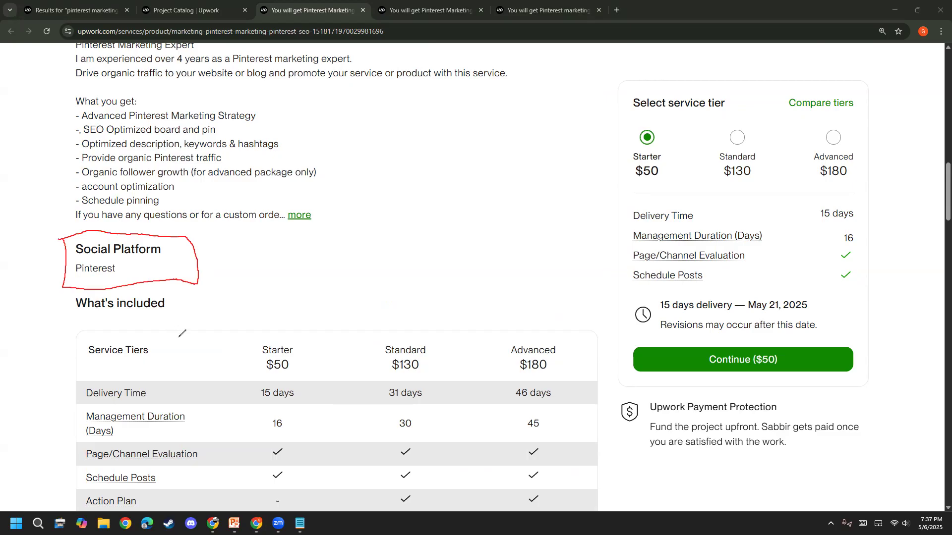
mouse_move(198, 276)
left_mouse_down()
mouse_move(210, 263)
mouse_move(357, 236)
mouse_move(337, 231)
mouse_move(354, 240)
mouse_move(347, 254)
left_mouse_up()
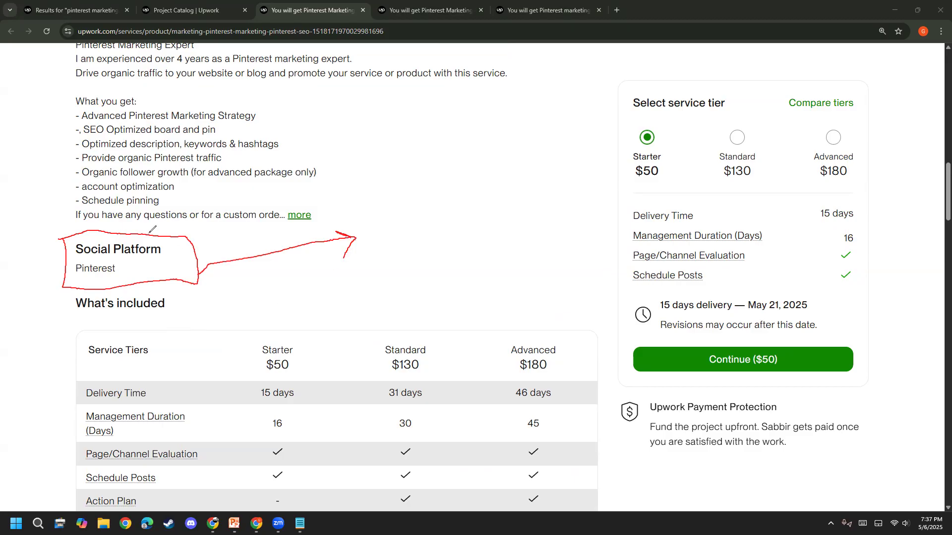
mouse_move(368, 162)
left_mouse_down()
mouse_move(362, 283)
mouse_move(590, 265)
mouse_move(559, 111)
mouse_move(328, 152)
left_mouse_up()
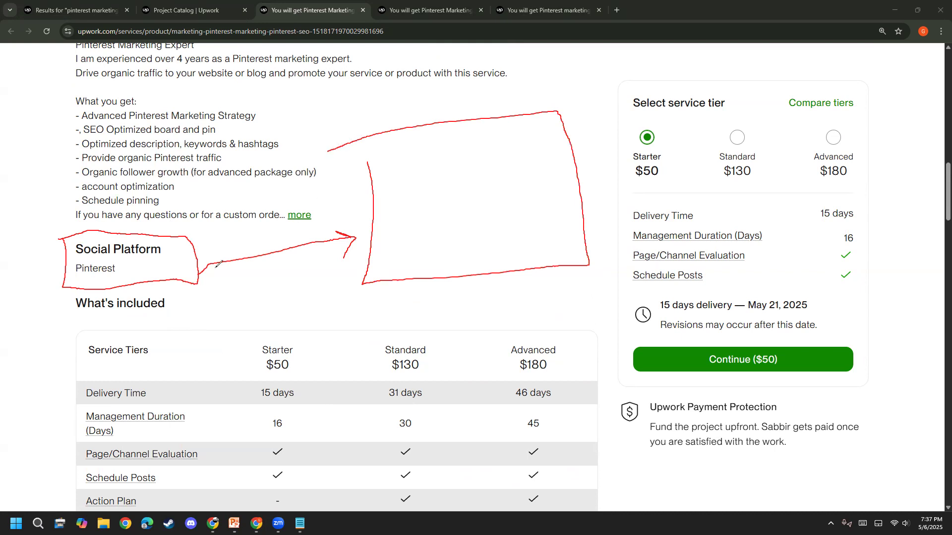
left_click_drag(427, 185, 447, 242)
mouse_move(424, 205)
left_mouse_down()
mouse_move(465, 166)
mouse_move(436, 213)
left_mouse_up()
mouse_move(511, 182)
left_mouse_down()
mouse_move(505, 160)
mouse_move(388, 179)
mouse_move(417, 269)
mouse_move(478, 275)
mouse_move(495, 169)
left_mouse_up()
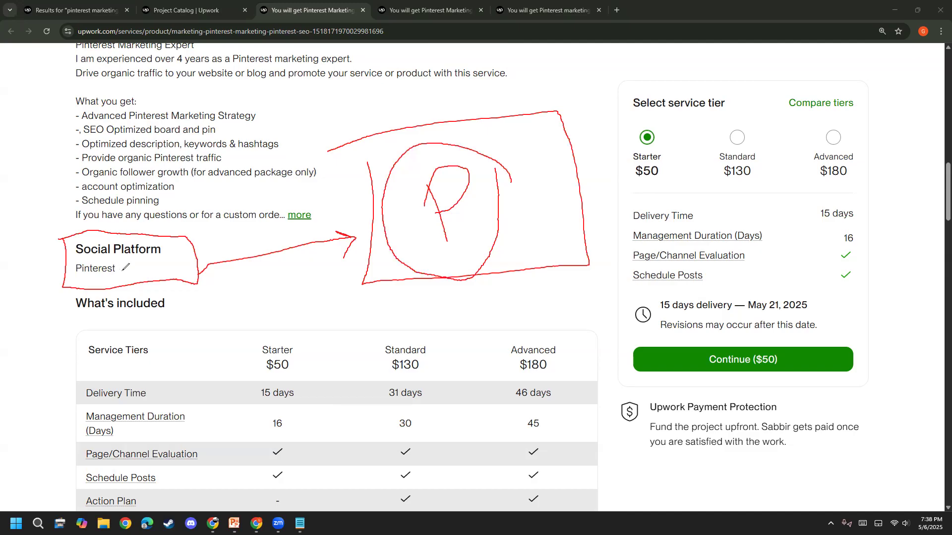
left_click_drag(121, 272, 109, 287)
key("e")
left_click_drag(121, 270, 248, 254)
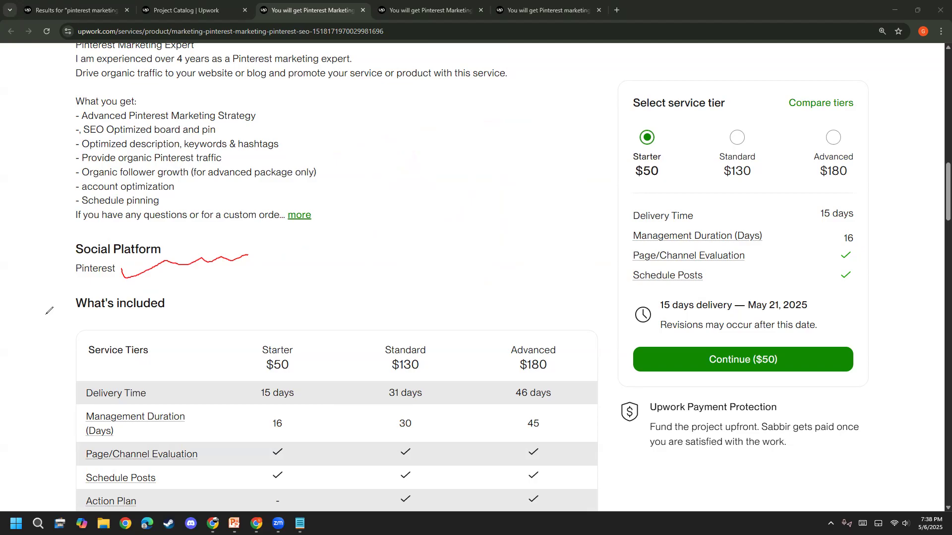
key("e")
scroll(200, 176, "up", 15)
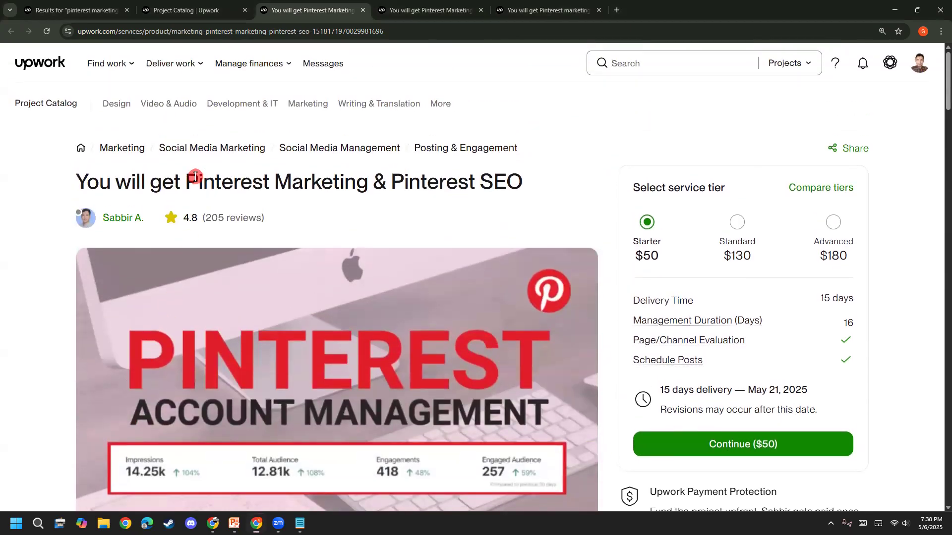
left_click_drag(199, 180, 404, 179)
left_click(404, 179)
left_click_drag(187, 182, 541, 193)
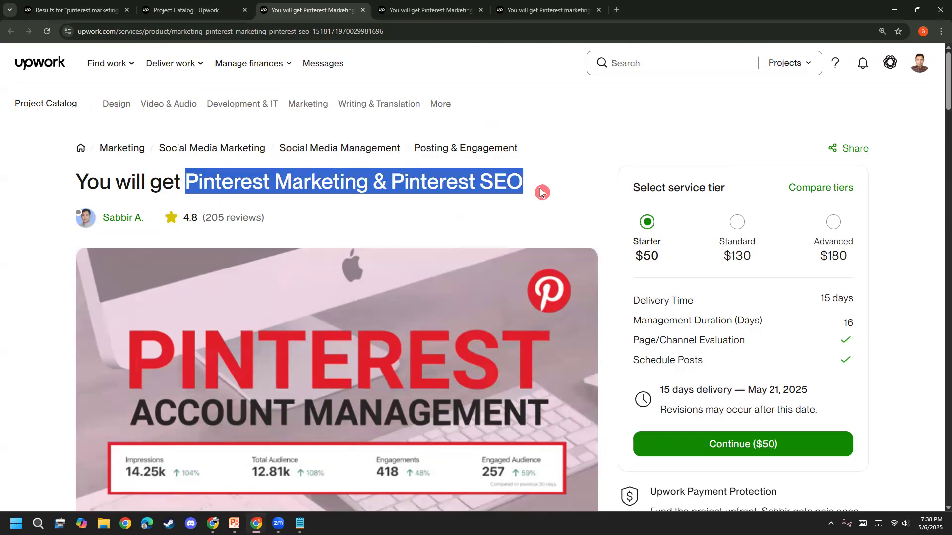
left_click(541, 193)
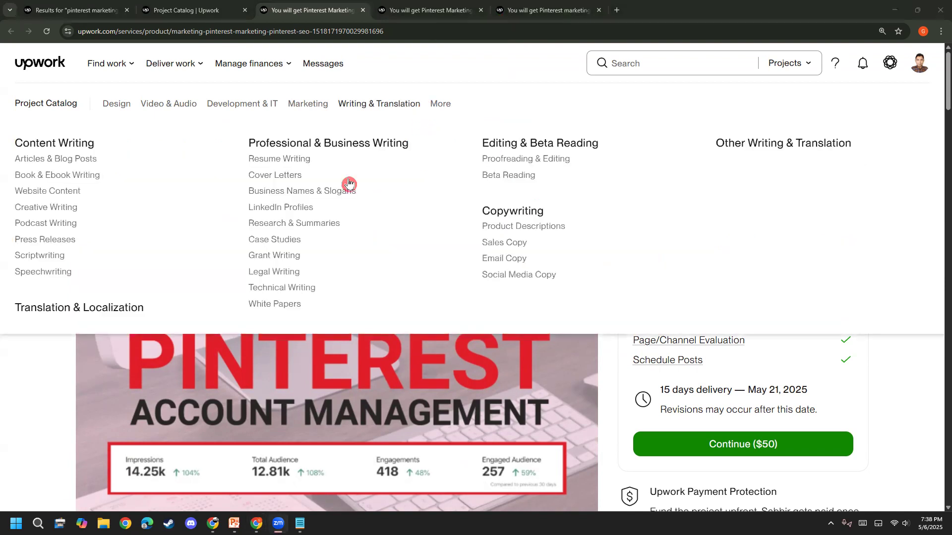
scroll(9, 450, "down", 1)
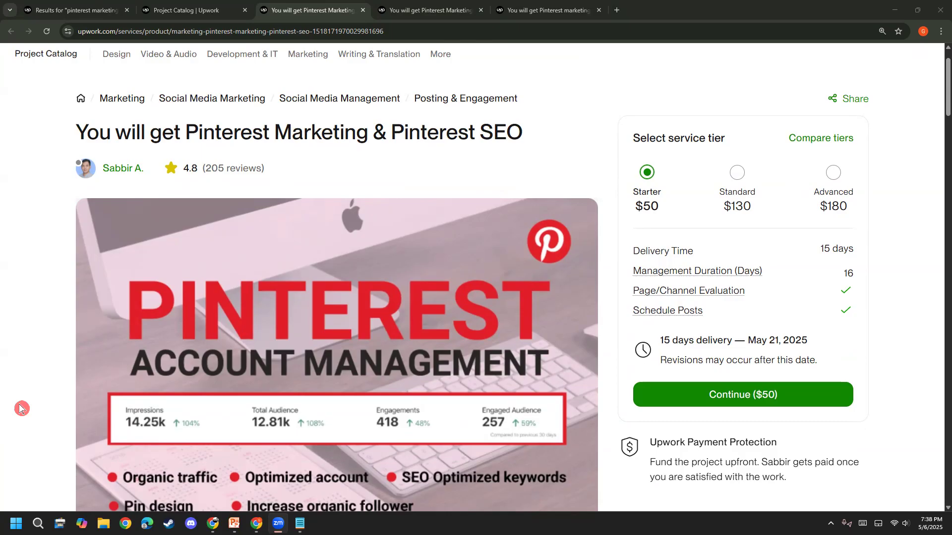
scroll(20, 409, "down", 1)
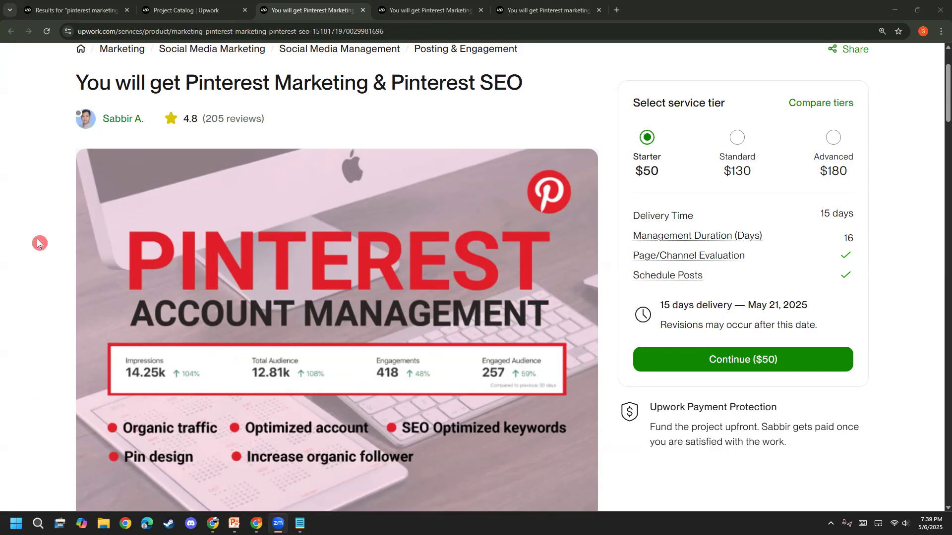
- Bring Notepad forward and begin item 3 as 'Industry/'
mouse_move(299, 524)
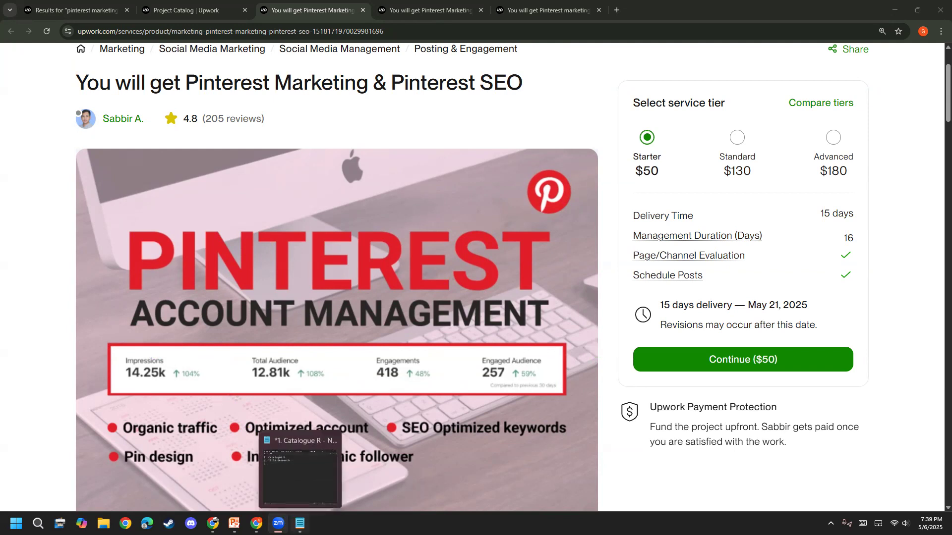
left_click(291, 502)
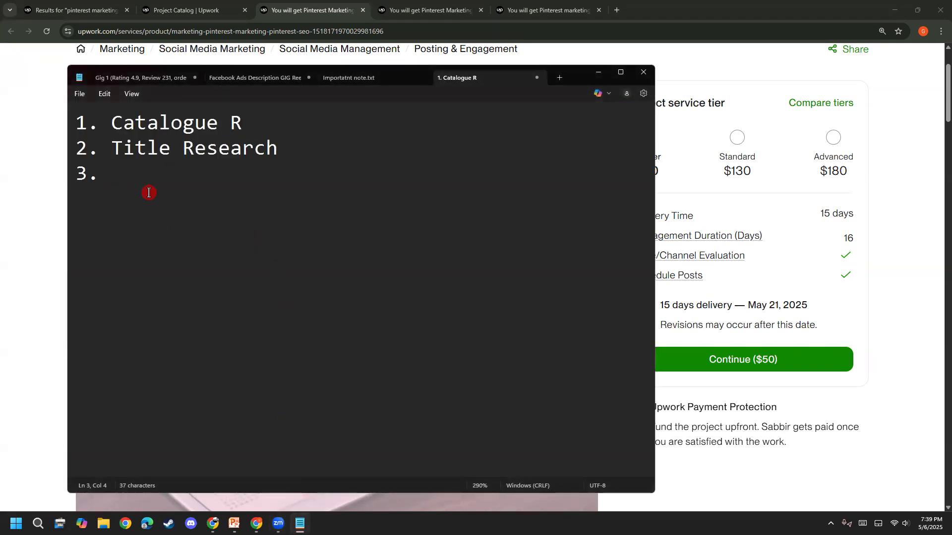
type("Industry")
key("BackSpace")
type("/")
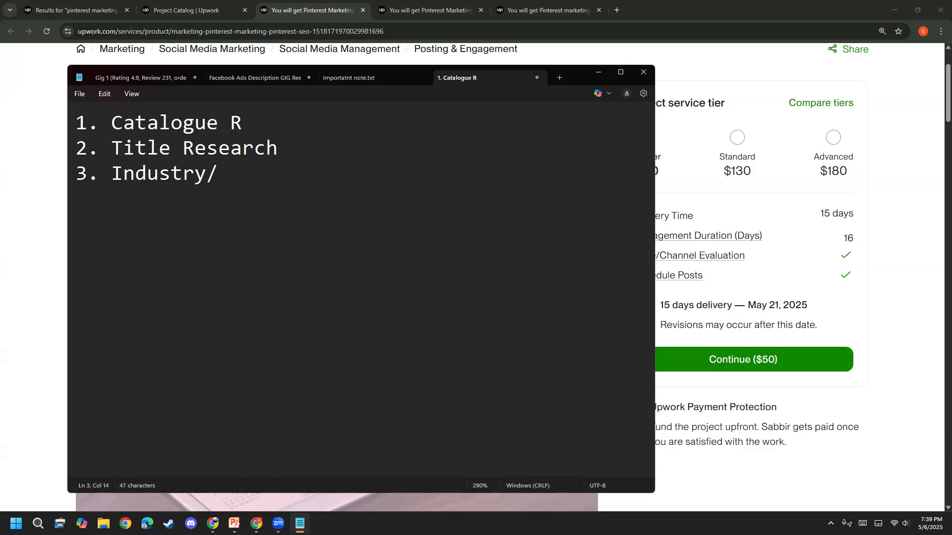
- Switch to your own project's editing form at the Project attributes section
left_click(520, 11)
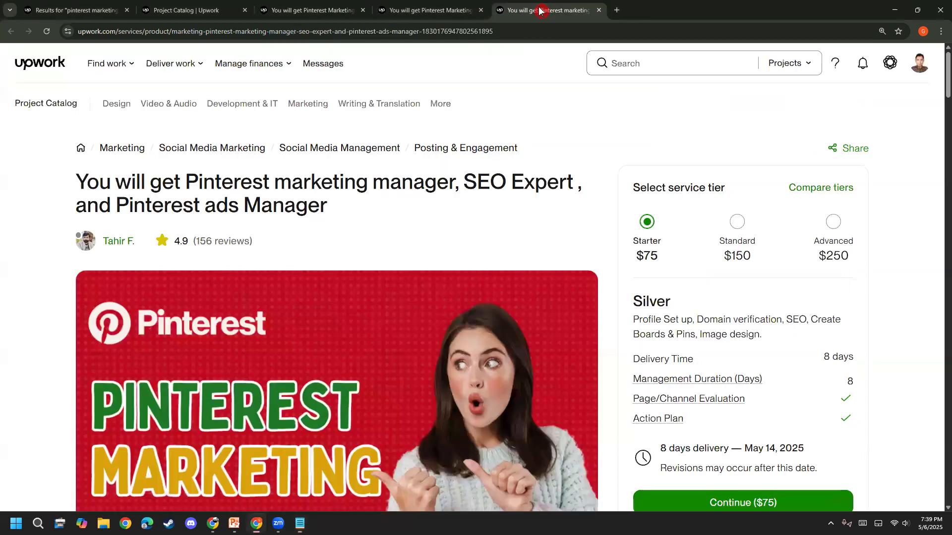
left_click(188, 10)
scroll(7, 337, "down", 5)
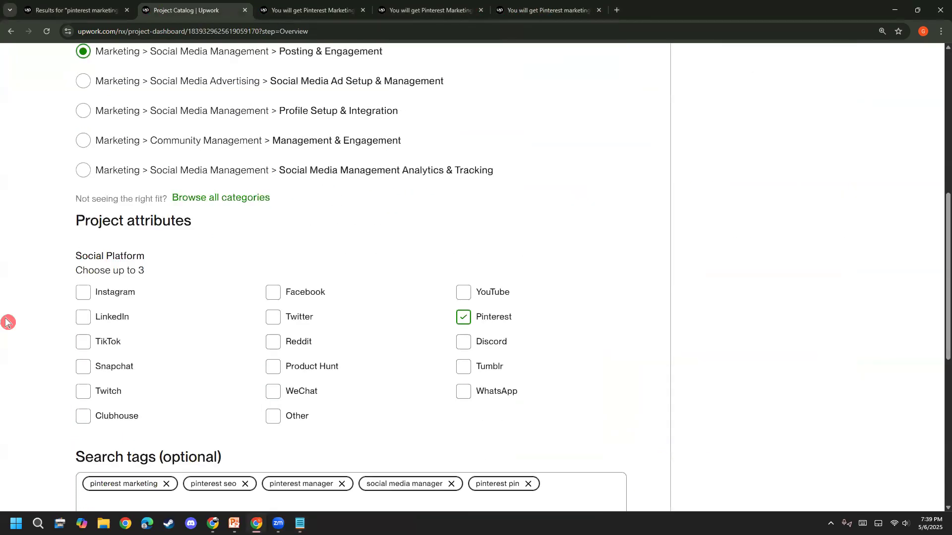
scroll(7, 319, "up", 1)
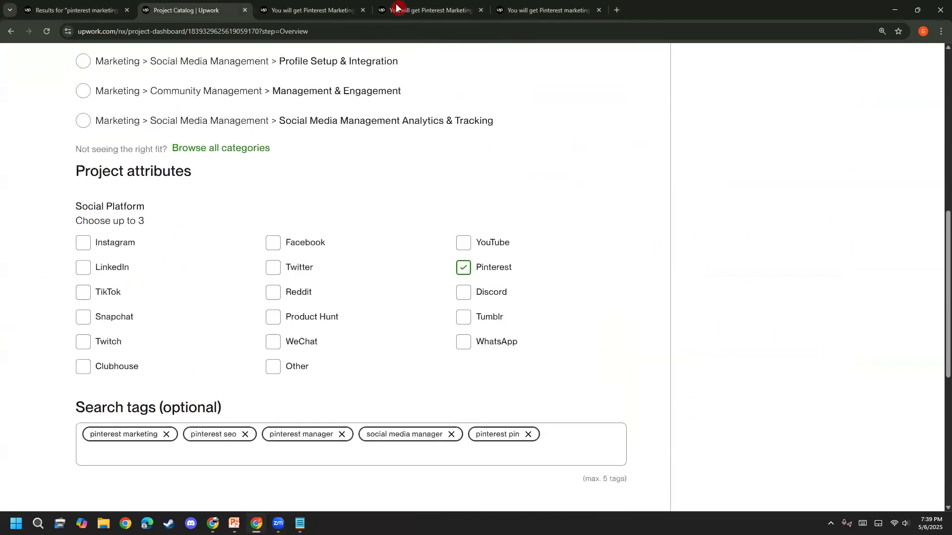
- Annotate the Social Platform options and 'Choose up to 3' limit, ticking Pinterest, Twitter, YouTube, then clear
mouse_move(67, 187)
left_mouse_down()
mouse_move(35, 404)
mouse_move(223, 378)
mouse_move(561, 383)
mouse_move(557, 149)
mouse_move(66, 188)
left_mouse_up()
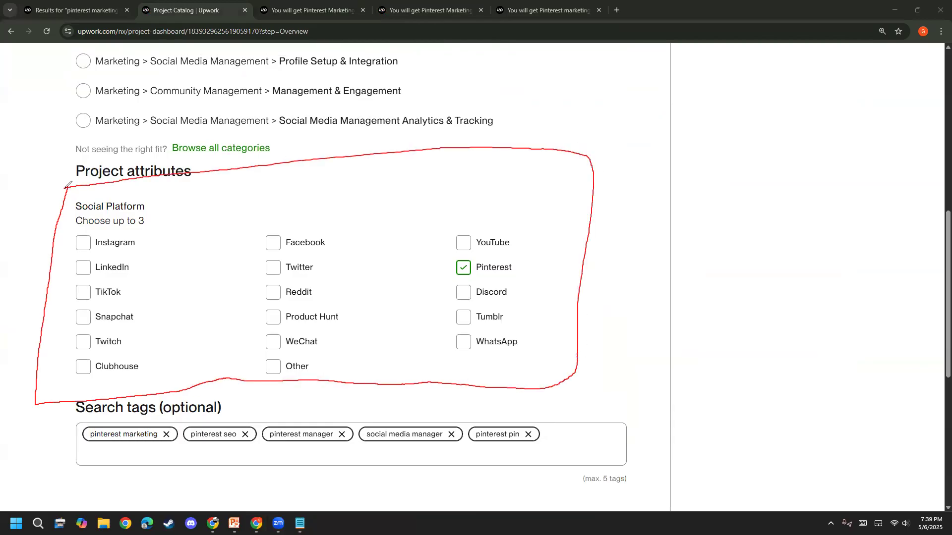
mouse_move(79, 229)
left_mouse_down()
mouse_move(124, 229)
mouse_move(148, 207)
mouse_move(99, 193)
mouse_move(85, 228)
mouse_move(93, 233)
left_mouse_up()
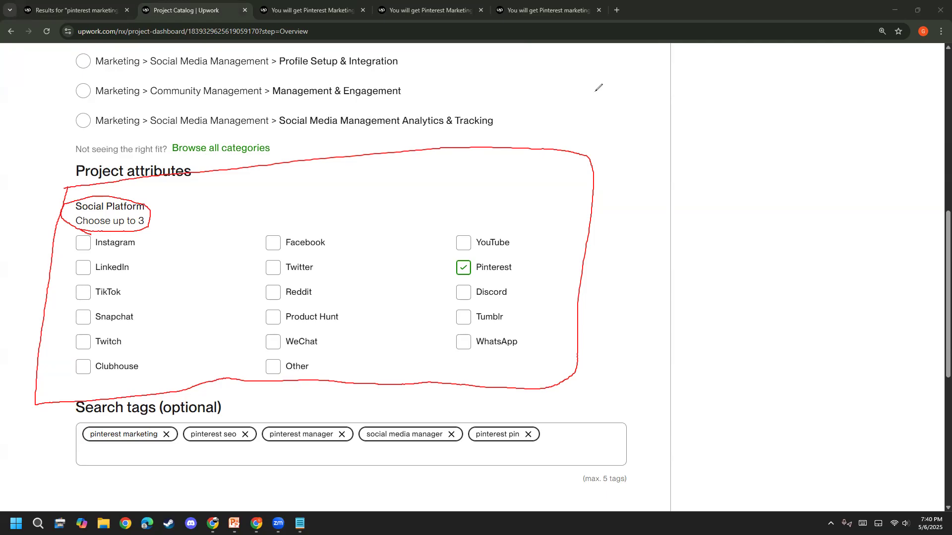
left_click_drag(511, 267, 552, 243)
left_click_drag(584, 200, 585, 196)
mouse_move(257, 222)
left_mouse_down()
mouse_move(268, 231)
mouse_move(353, 206)
left_mouse_up()
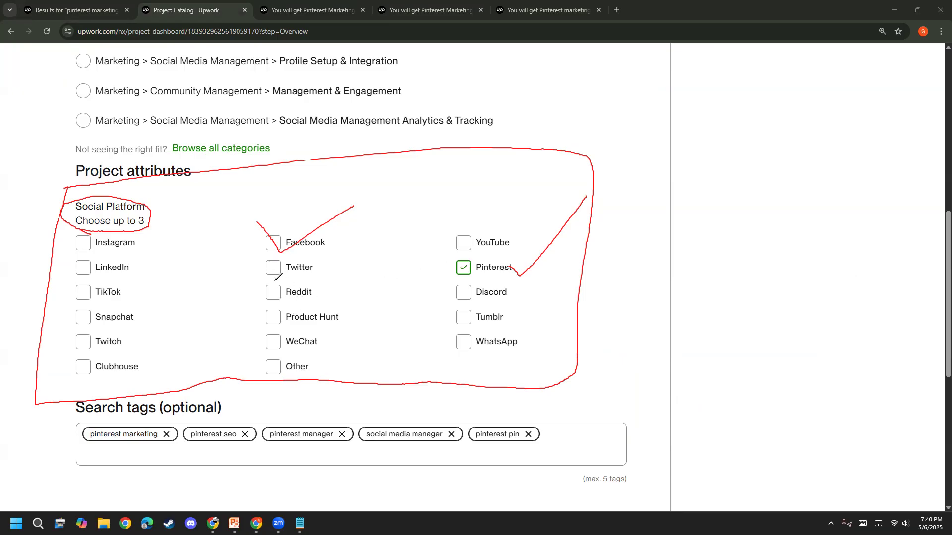
mouse_move(261, 266)
left_mouse_down()
mouse_move(282, 274)
mouse_move(325, 251)
left_mouse_up()
mouse_move(450, 233)
left_mouse_down()
mouse_move(463, 245)
mouse_move(523, 209)
left_mouse_up()
mouse_move(368, 161)
left_mouse_down()
mouse_move(243, 185)
mouse_move(263, 303)
mouse_move(341, 278)
mouse_move(483, 273)
mouse_move(559, 233)
mouse_move(335, 165)
left_mouse_up()
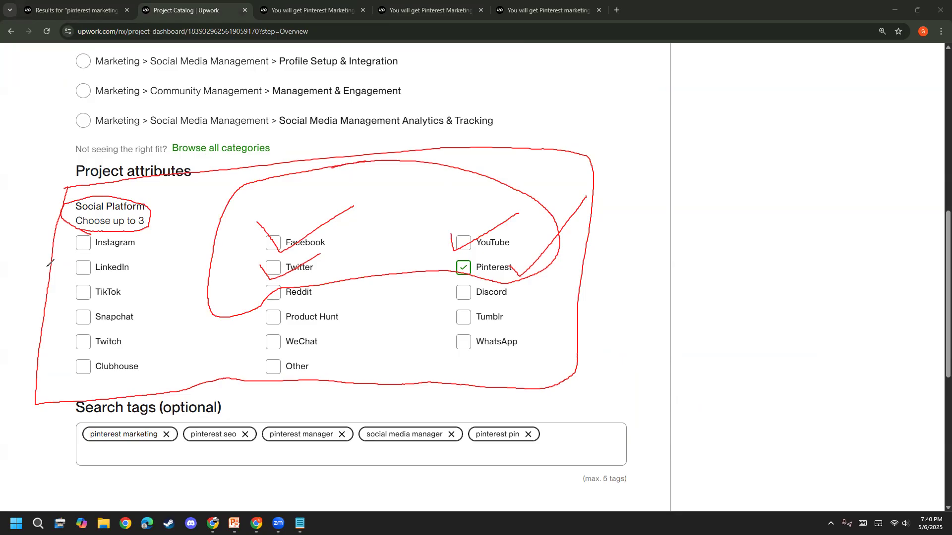
left_click(59, 303)
key("Escape")
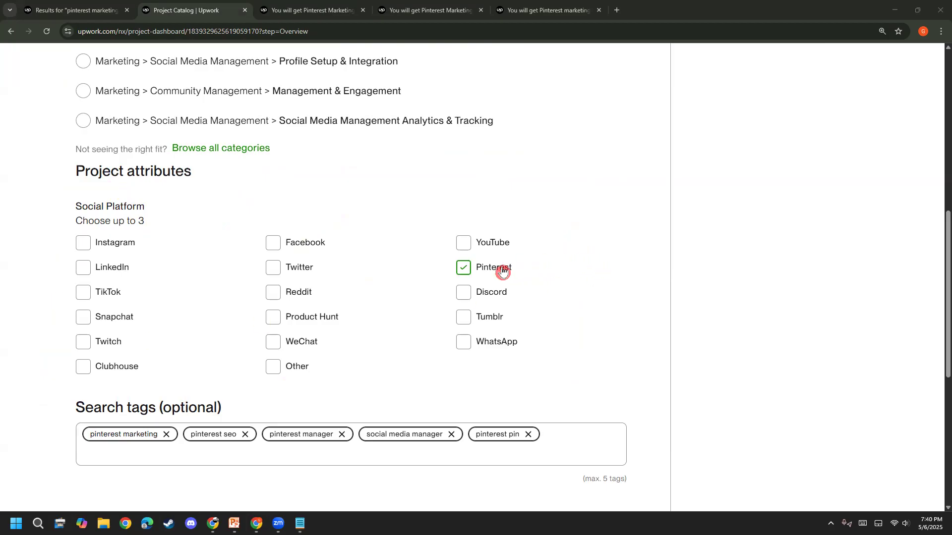
- Draw an arrow from the Pinterest checkbox and handwrite 'PIN design'
mouse_move(513, 260)
left_mouse_down()
mouse_move(545, 218)
mouse_move(550, 185)
mouse_move(576, 226)
left_mouse_up()
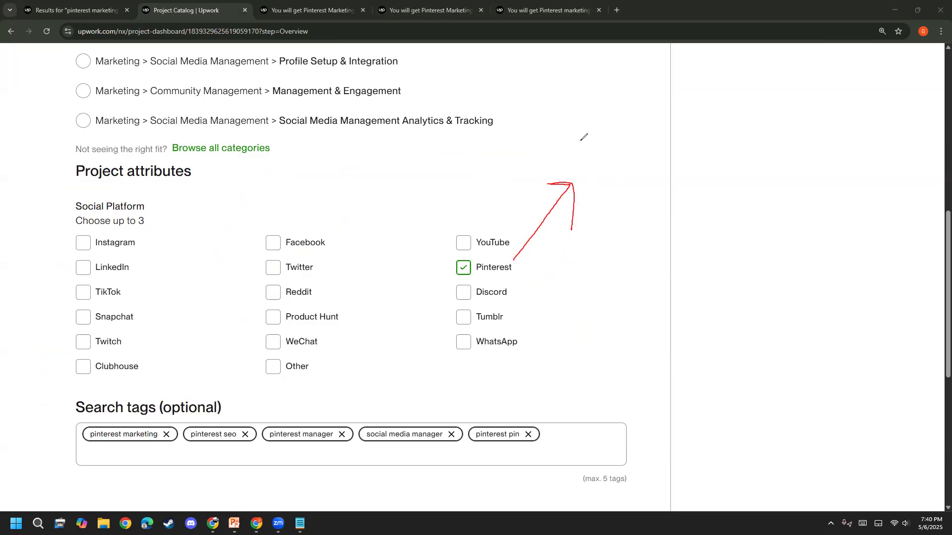
mouse_move(581, 133)
left_mouse_down()
mouse_move(595, 172)
mouse_move(580, 124)
mouse_move(603, 132)
mouse_move(587, 137)
left_mouse_up()
mouse_move(614, 101)
left_mouse_down()
mouse_move(645, 161)
mouse_move(644, 103)
mouse_move(669, 83)
left_mouse_up()
mouse_move(732, 89)
left_mouse_down()
mouse_move(726, 97)
mouse_move(728, 70)
left_mouse_up()
left_click_drag(744, 109, 766, 119)
mouse_move(759, 79)
left_mouse_down()
mouse_move(774, 115)
mouse_move(787, 112)
left_mouse_up()
left_click(761, 55)
mouse_move(828, 75)
left_mouse_down()
mouse_move(832, 99)
mouse_move(835, 83)
mouse_move(858, 69)
left_mouse_up()
- Add a second arrow from Pinterest and handwrite 'Account M'
mouse_move(509, 269)
left_mouse_down()
mouse_move(606, 216)
mouse_move(619, 222)
mouse_move(609, 244)
left_mouse_up()
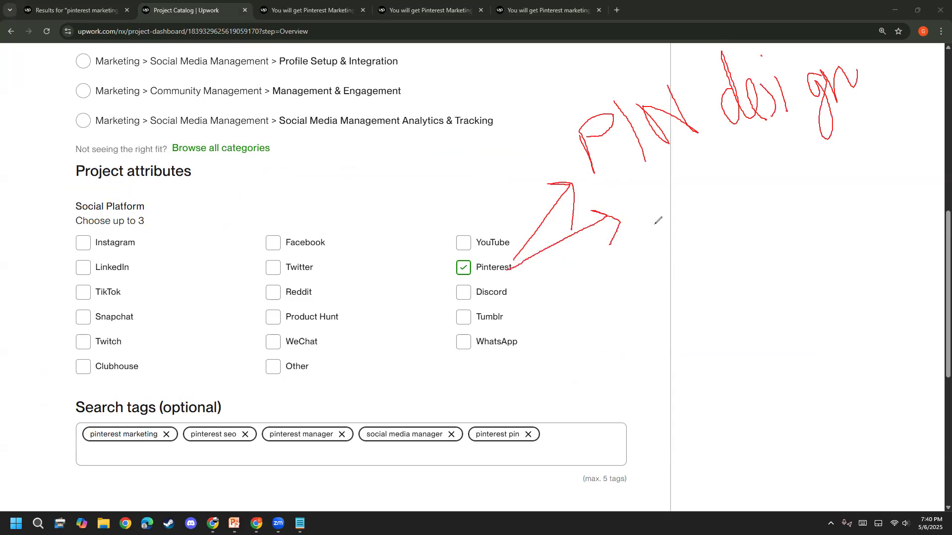
mouse_move(656, 187)
left_mouse_down()
mouse_move(649, 234)
mouse_move(688, 227)
mouse_move(679, 192)
mouse_move(719, 213)
mouse_move(748, 166)
mouse_move(766, 191)
mouse_move(788, 163)
mouse_move(799, 178)
mouse_move(808, 134)
mouse_move(829, 163)
mouse_move(823, 146)
left_mouse_up()
left_click(721, 180)
mouse_move(869, 119)
left_mouse_down()
mouse_move(887, 156)
mouse_move(910, 129)
mouse_move(930, 161)
left_mouse_up()
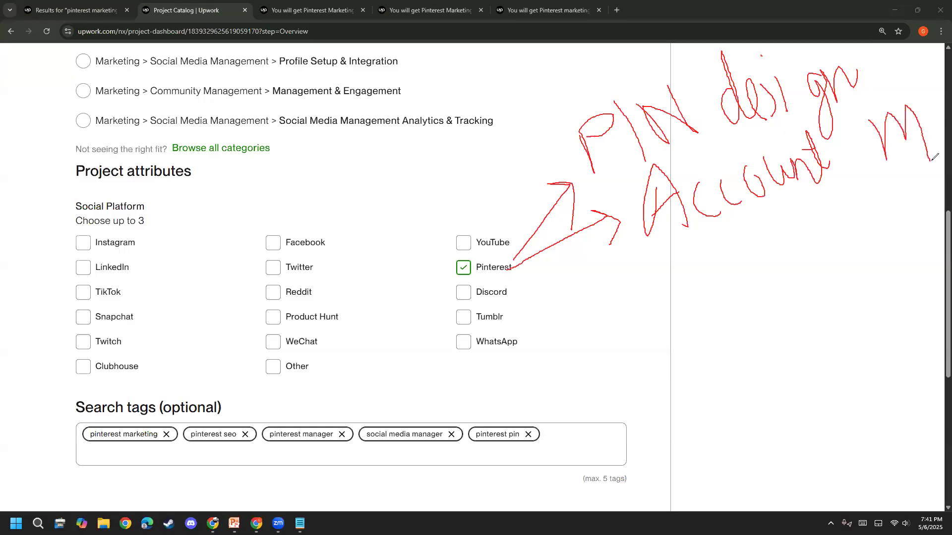
- Draw another arrow, write '3 (30k)', and circle the social platform options
mouse_move(680, 244)
left_mouse_down()
mouse_move(732, 270)
mouse_move(732, 290)
left_mouse_up()
mouse_move(743, 250)
left_mouse_down()
mouse_move(759, 278)
mouse_move(767, 272)
left_mouse_up()
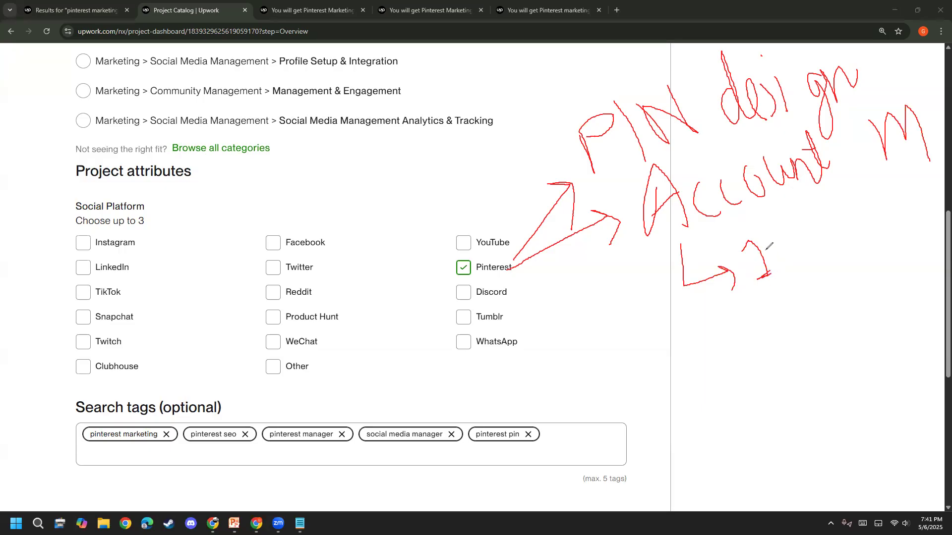
mouse_move(739, 255)
left_mouse_down()
mouse_move(769, 237)
mouse_move(796, 270)
mouse_move(754, 310)
left_mouse_up()
mouse_move(833, 208)
left_mouse_down()
mouse_move(825, 265)
mouse_move(856, 289)
left_mouse_up()
mouse_move(867, 223)
left_mouse_down()
mouse_move(883, 232)
mouse_move(866, 242)
left_mouse_up()
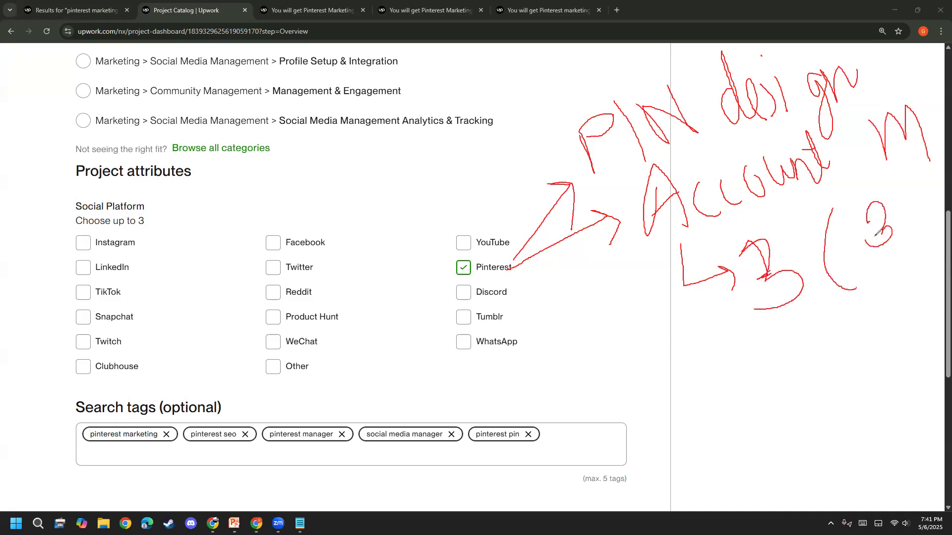
mouse_move(900, 198)
left_mouse_down()
mouse_move(917, 224)
mouse_move(902, 197)
mouse_move(928, 273)
left_mouse_up()
mouse_move(920, 207)
left_mouse_down()
mouse_move(911, 193)
mouse_move(927, 218)
mouse_move(921, 198)
mouse_move(939, 216)
left_mouse_up()
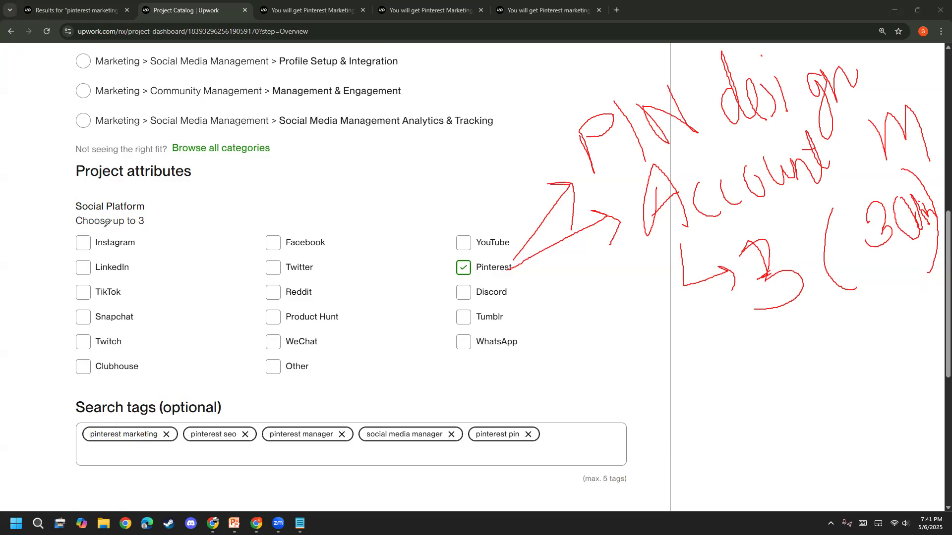
mouse_move(234, 221)
left_mouse_down()
mouse_move(236, 256)
mouse_move(262, 290)
mouse_move(512, 286)
mouse_move(517, 216)
mouse_move(366, 216)
mouse_move(222, 230)
left_mouse_up()
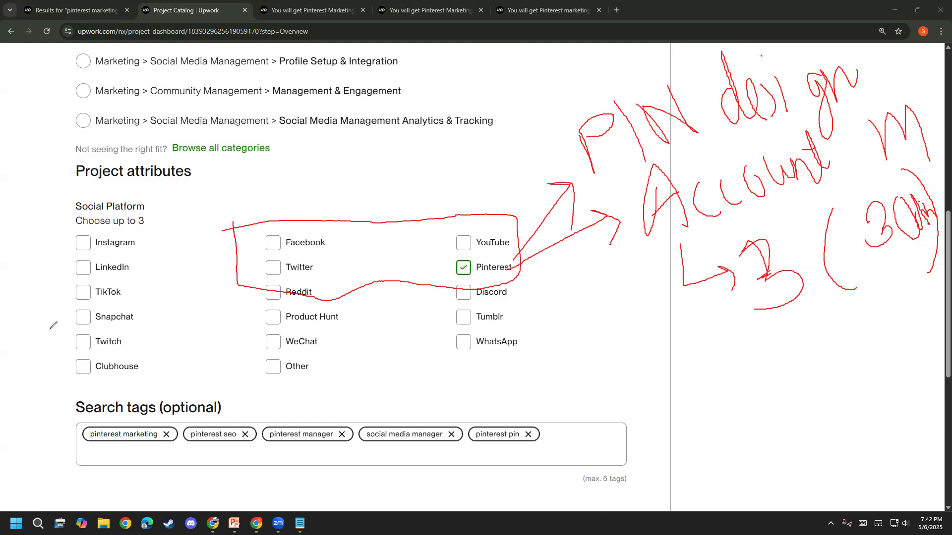
- Erase every pen mark and refocus the browser on the project overview
left_click(60, 302)
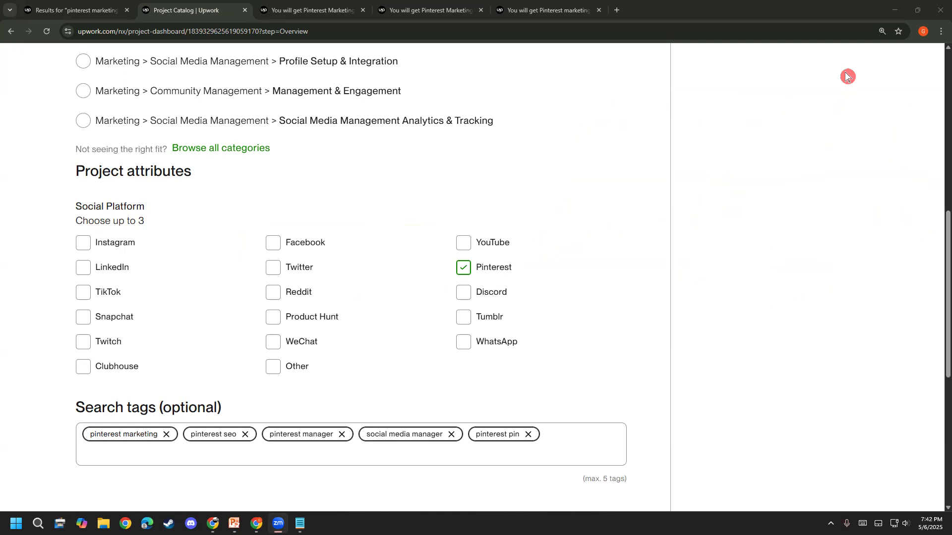
left_click(724, 332)
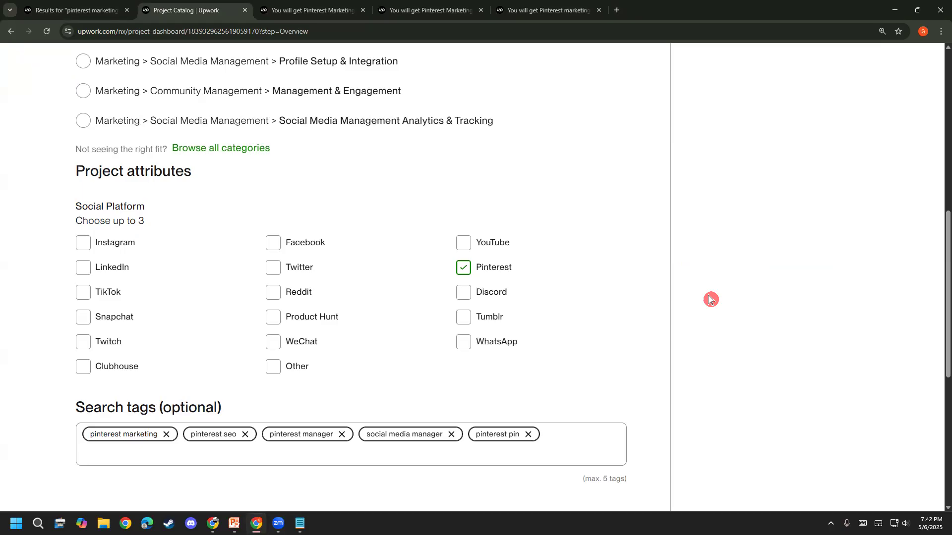
- Complete checklist item 3 in Notepad so it reads 'Industry/Platform'
left_click(303, 520)
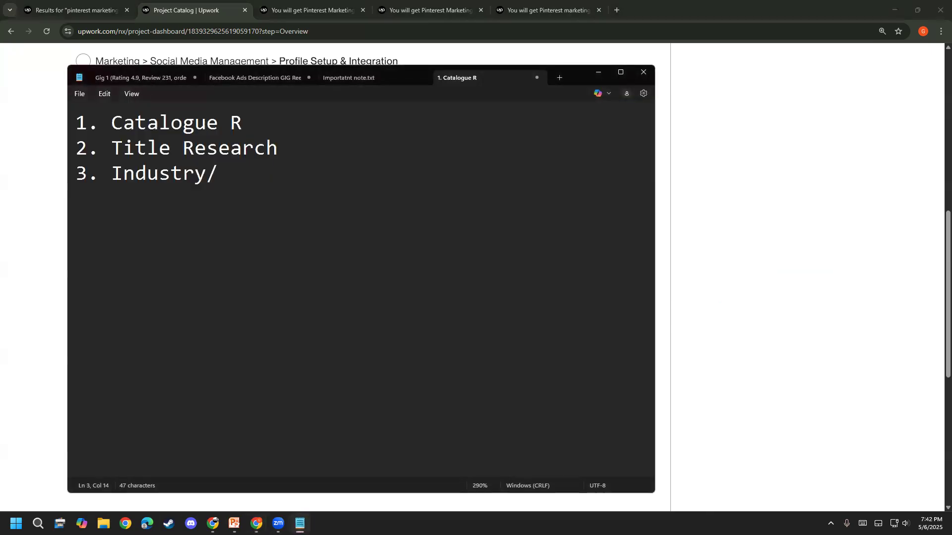
left_click(283, 159)
key("BackSpace")
key("BackSpace")
type("Platfor")
key("BackSpace")
type("orm")
- Add '4. Tags' as the fourth checklist item, then go back to the Upwork page
key("Return")
type("4. ")
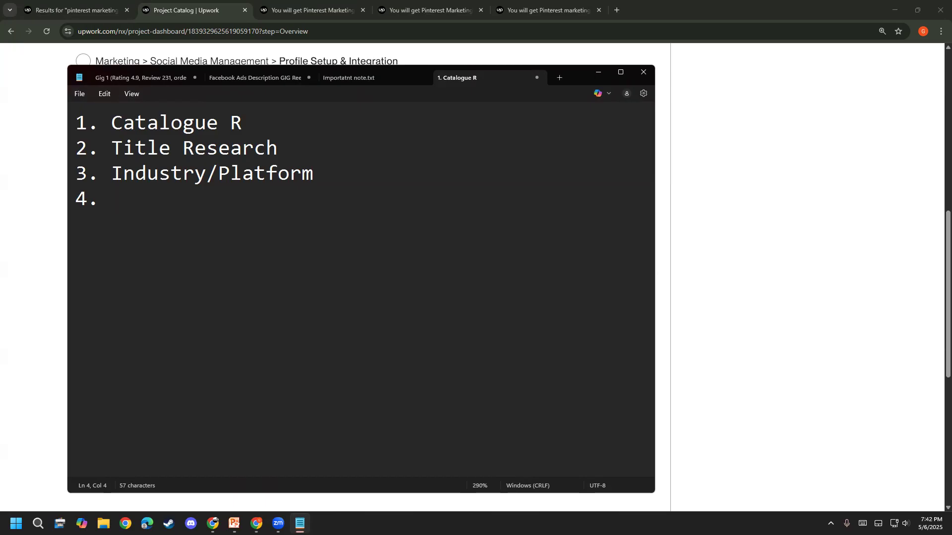
type("Tags")
key("Return")
left_click(7, 237)
scroll(8, 236, "down", 3)
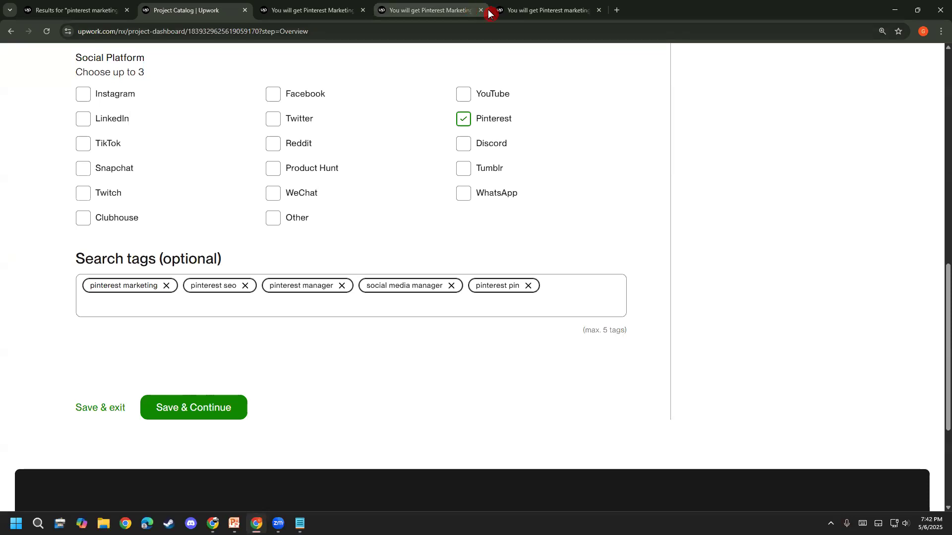
- Annotate the search tags area with a circled 'Fiver quick' note, then clear the marks
mouse_move(77, 248)
left_mouse_down()
mouse_move(72, 255)
mouse_move(340, 303)
mouse_move(599, 317)
mouse_move(347, 245)
mouse_move(66, 256)
left_mouse_up()
mouse_move(421, 236)
left_mouse_down()
mouse_move(687, 202)
mouse_move(684, 232)
left_mouse_up()
mouse_move(722, 170)
left_mouse_down()
mouse_move(712, 170)
mouse_move(716, 223)
mouse_move(744, 214)
left_mouse_up()
mouse_move(736, 183)
left_mouse_down()
mouse_move(766, 195)
mouse_move(771, 168)
left_mouse_up()
mouse_move(771, 196)
left_mouse_down()
mouse_move(792, 164)
mouse_move(824, 153)
left_mouse_up()
mouse_move(723, 243)
left_mouse_down()
mouse_move(731, 292)
mouse_move(753, 243)
mouse_move(785, 250)
left_mouse_up()
left_click(772, 233)
left_click(798, 209)
left_click(775, 214)
left_click_drag(806, 194, 805, 232)
mouse_move(823, 199)
left_mouse_down()
mouse_move(813, 213)
mouse_move(823, 222)
left_mouse_up()
mouse_move(665, 316)
left_mouse_down()
mouse_move(727, 126)
mouse_move(741, 293)
left_mouse_up()
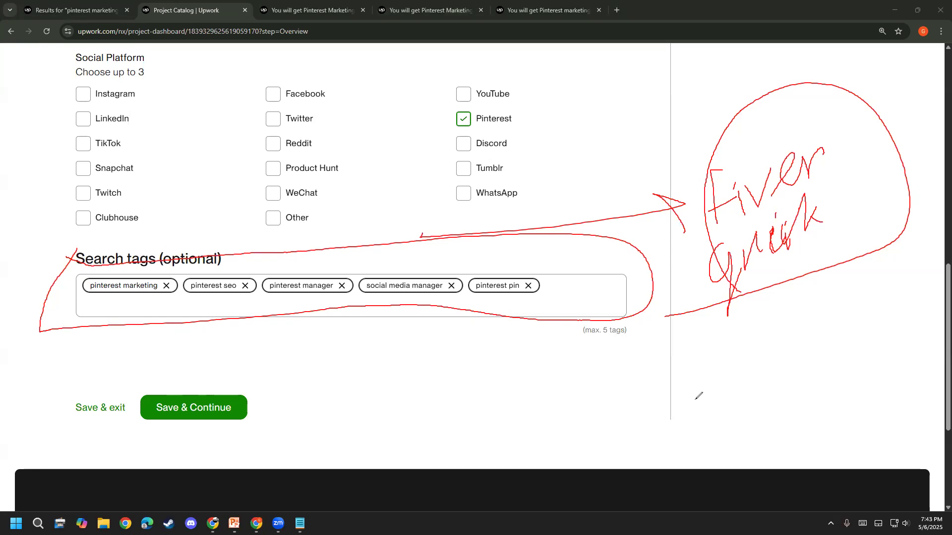
left_click(14, 331)
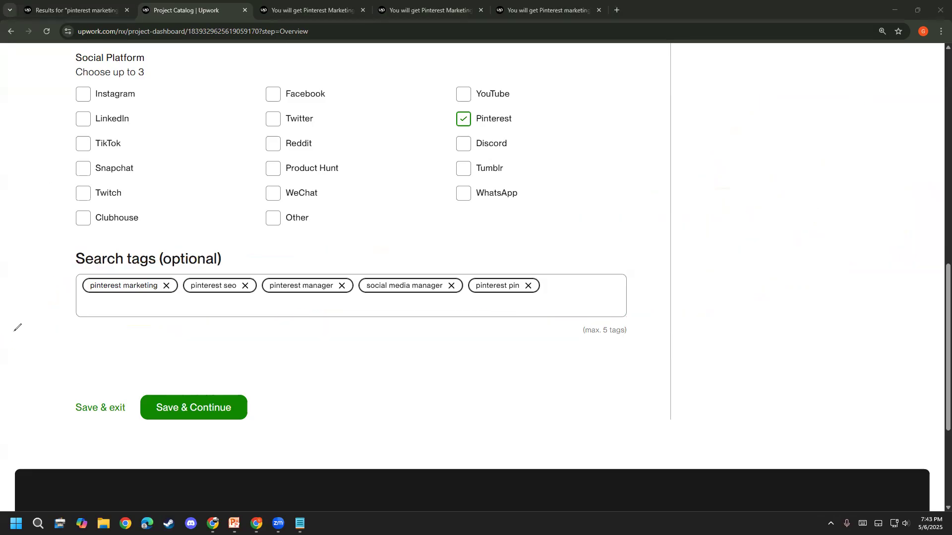
- Open the project's Pricing step, then bring up the competitor's Pinterest Marketing & SEO listing
scroll(17, 327, "up", 15)
left_click(254, 126)
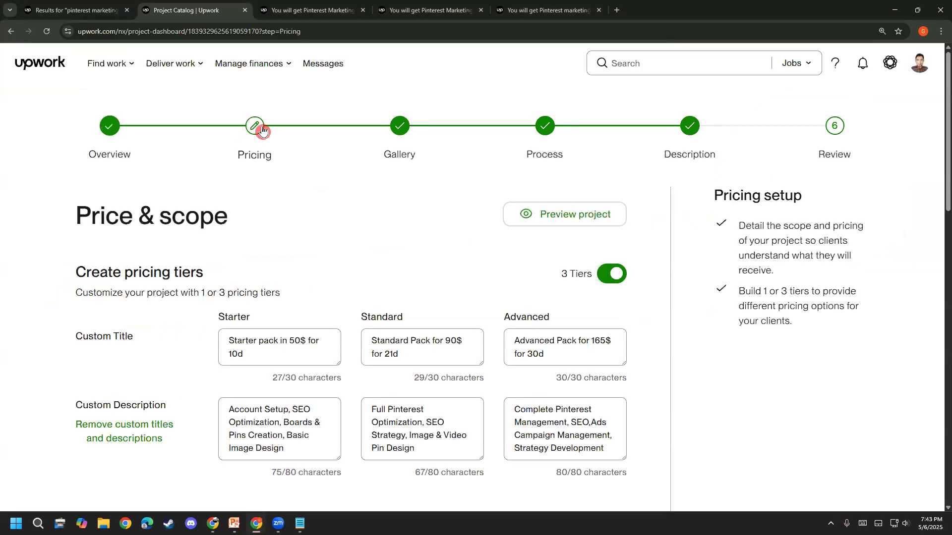
left_click(281, 9)
scroll(74, 431, "up", 1)
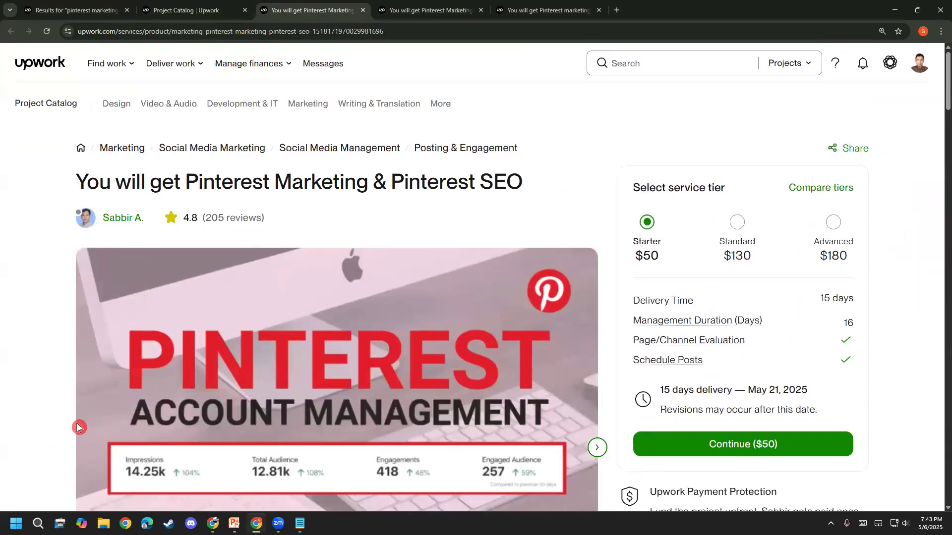
scroll(74, 432, "down", 2)
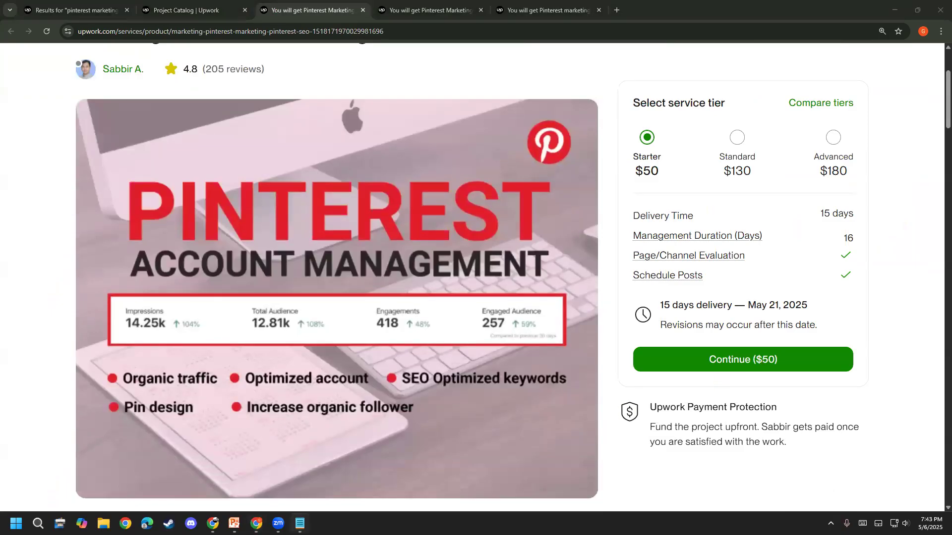
- Type '5. Pricing Research' as the fifth item, correcting 'Reseach' from the spelling suggestions
left_click(300, 523)
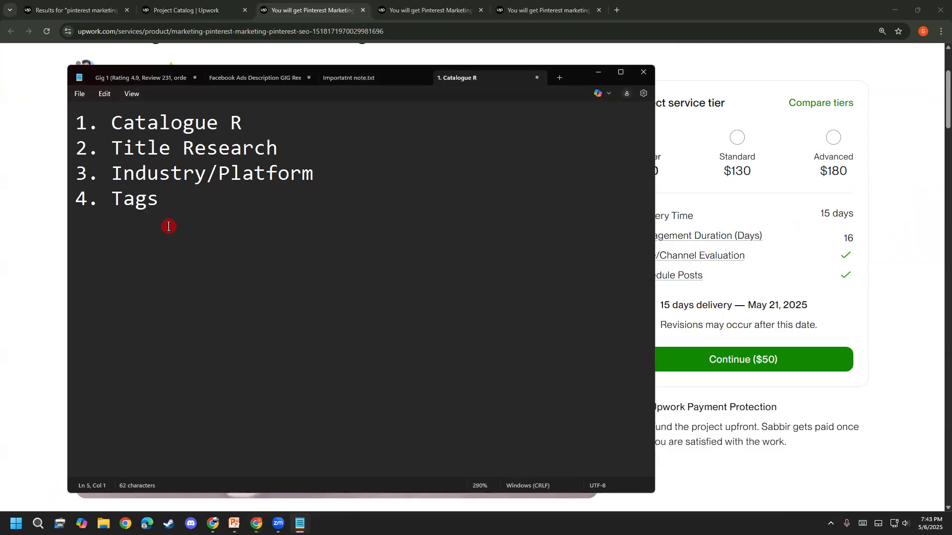
key("Return")
key("Return")
left_click(89, 222)
type("5. Pricing ")
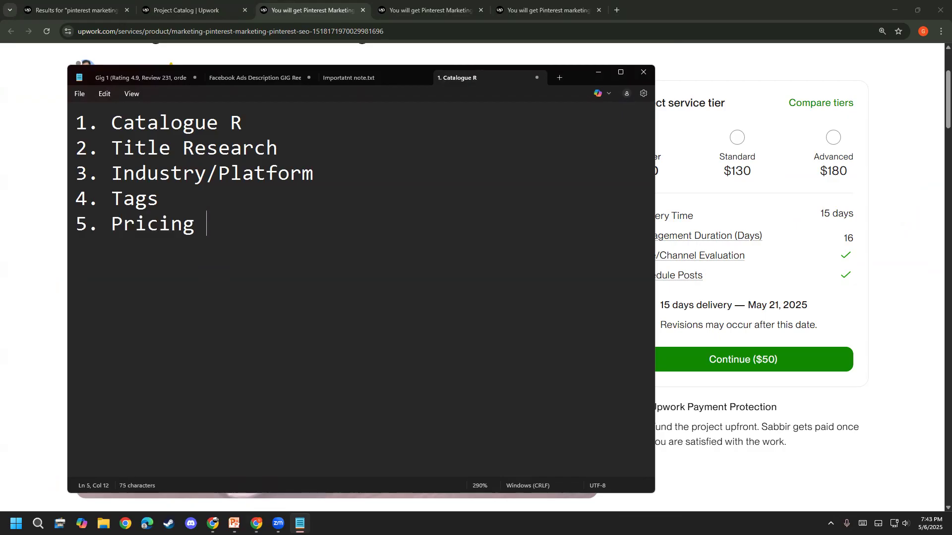
type("Reseach")
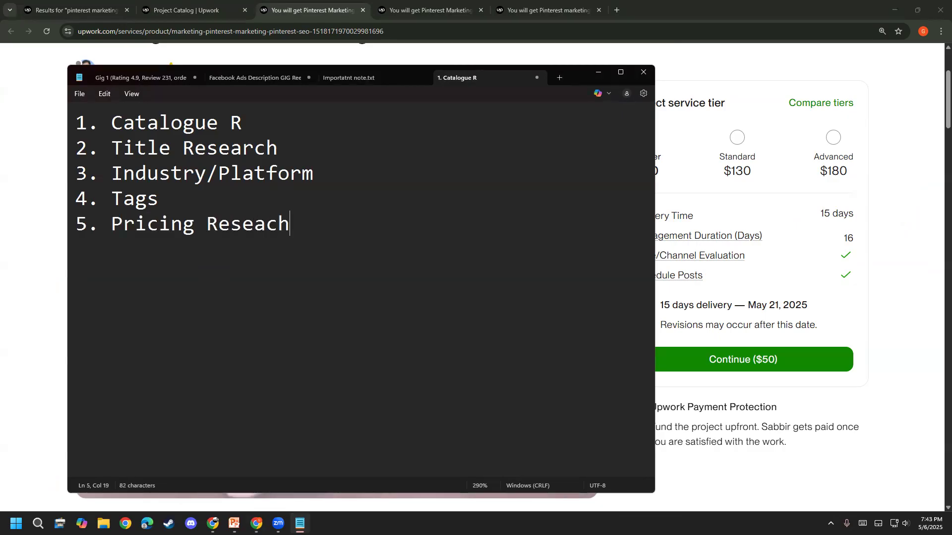
right_click(245, 245)
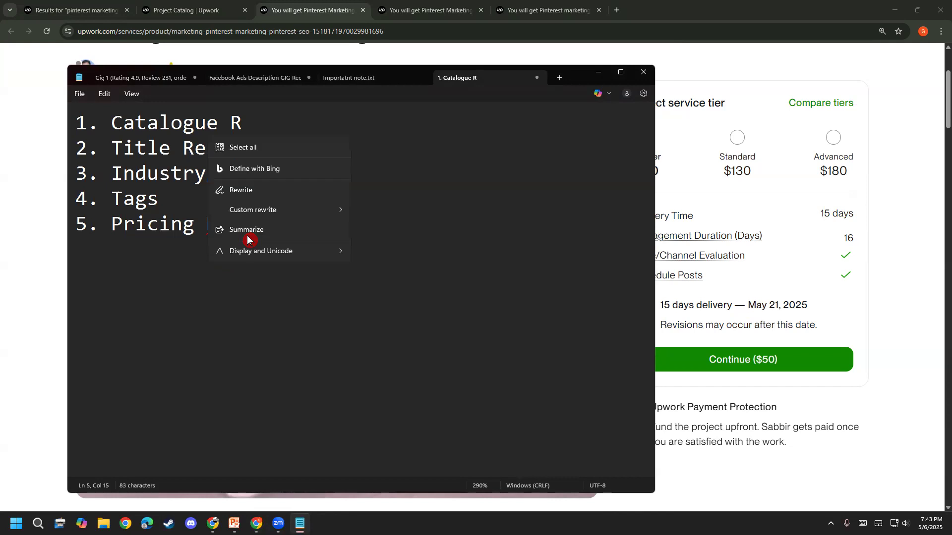
mouse_move(322, 253)
left_click(512, 248)
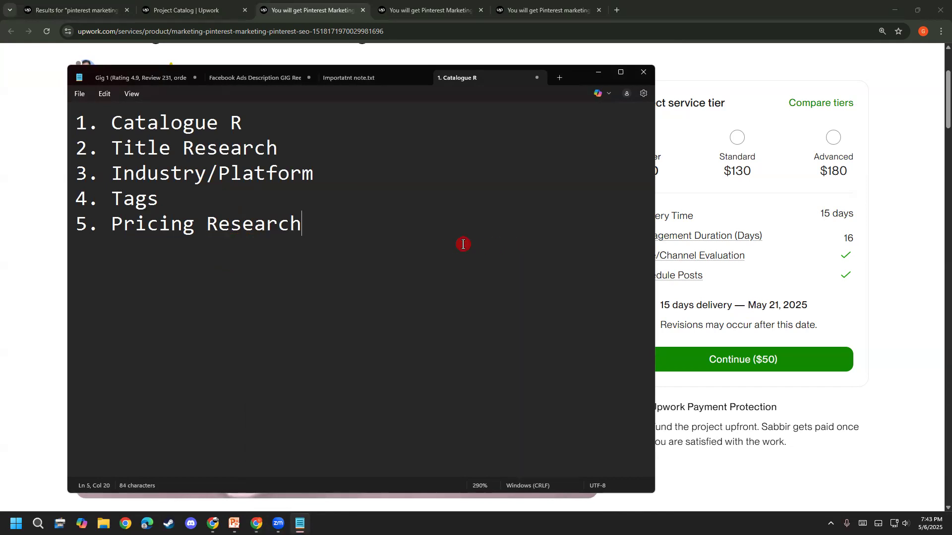
key("Return")
key("Return")
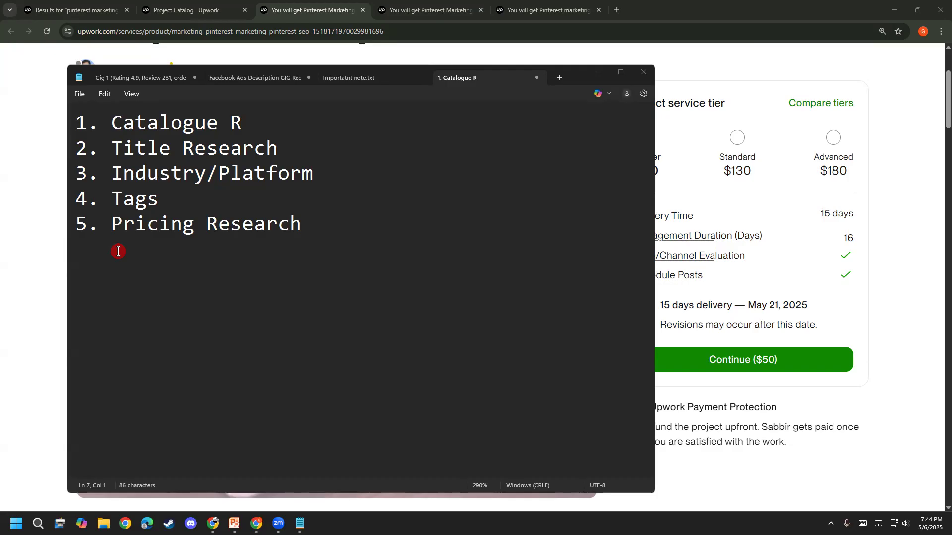
left_click(921, 122)
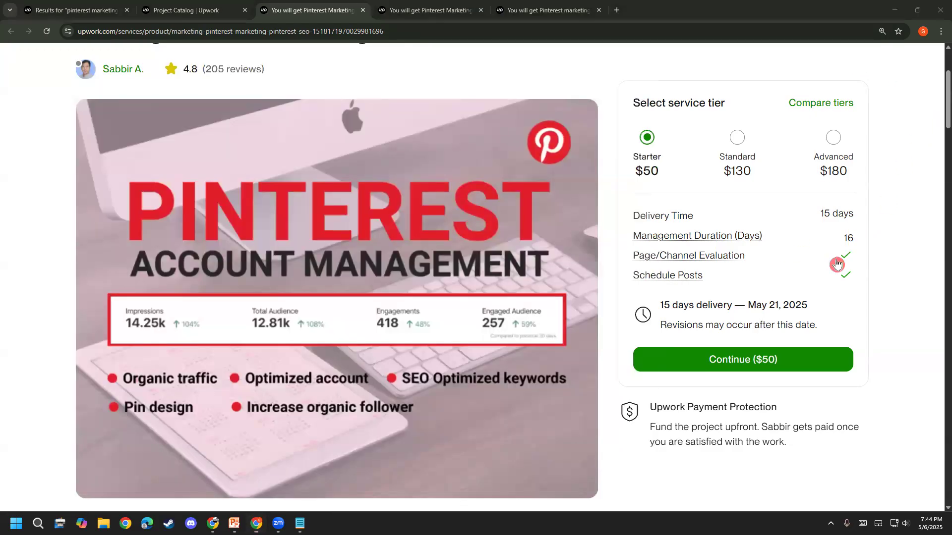
mouse_move(124, 165)
left_mouse_down()
mouse_move(102, 261)
mouse_move(128, 283)
mouse_move(485, 281)
mouse_move(552, 270)
mouse_move(556, 157)
mouse_move(123, 168)
left_mouse_up()
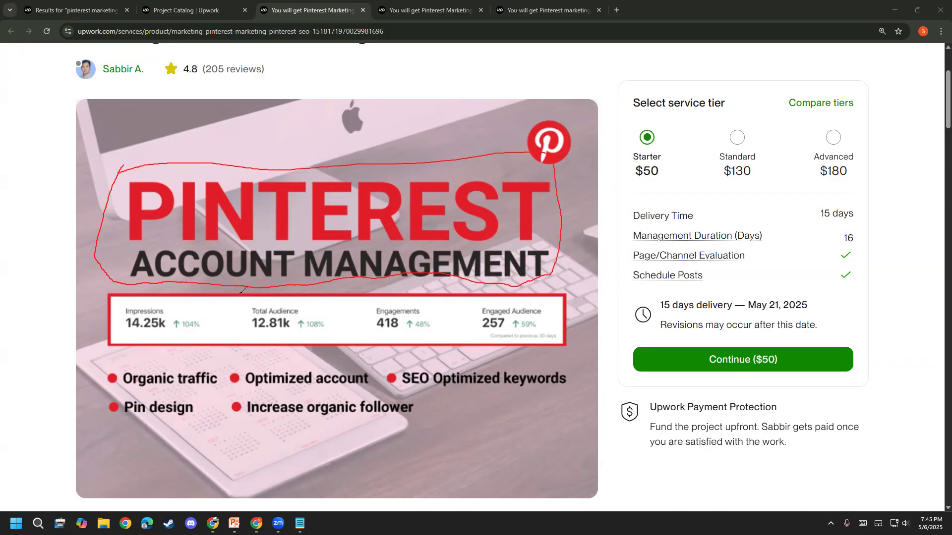
left_click(53, 307)
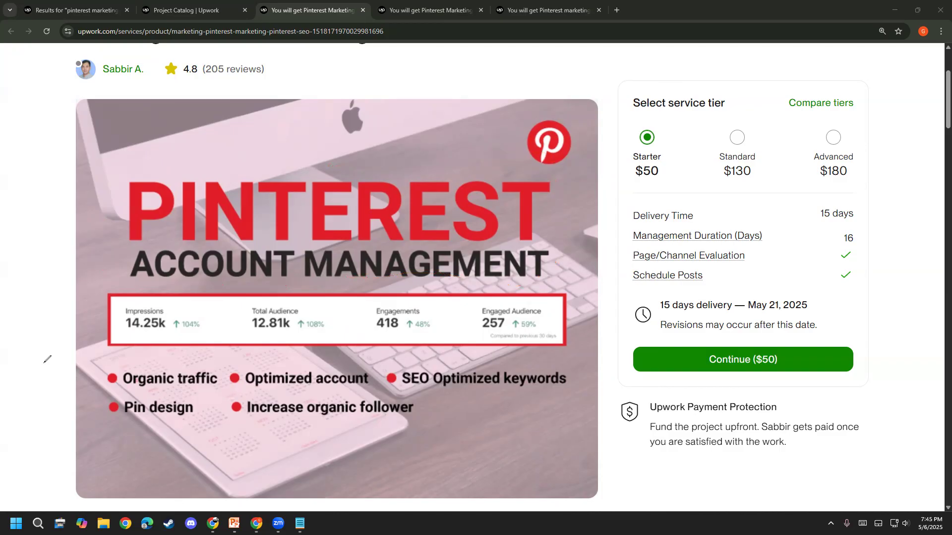
left_click(25, 386)
scroll(311, 340, "up", 1)
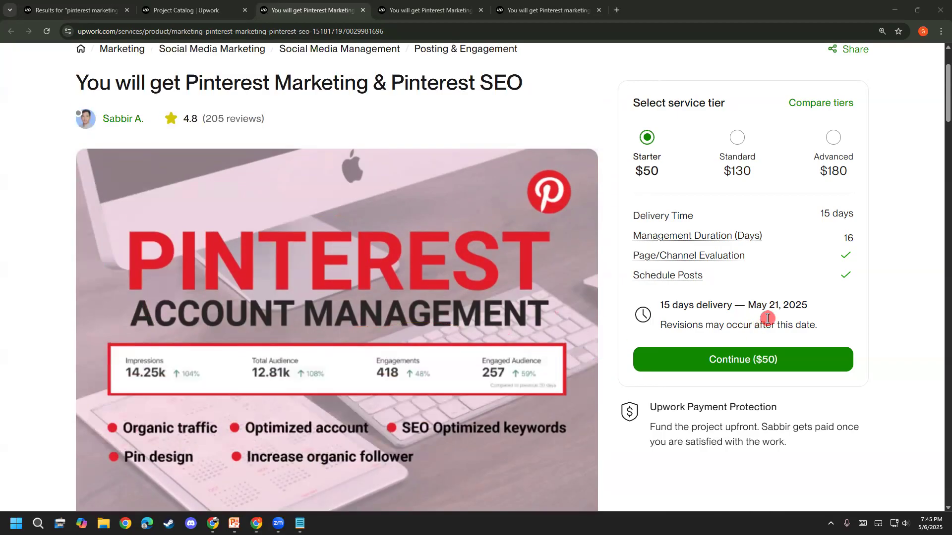
key("alt+Tab")
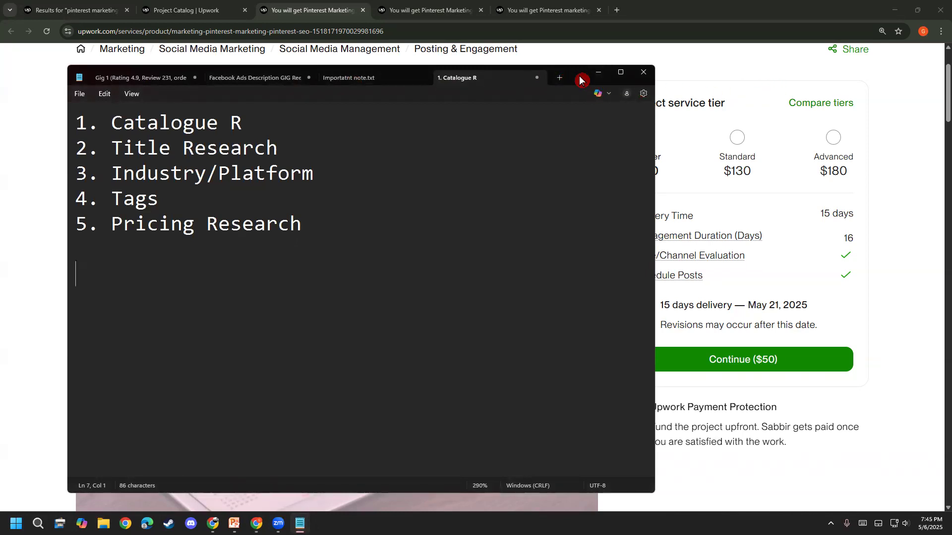
- Start a 'Starter Pack -' line in Notepad, moving the notes window to keep the listing visible
left_click_drag(580, 79, 749, 190)
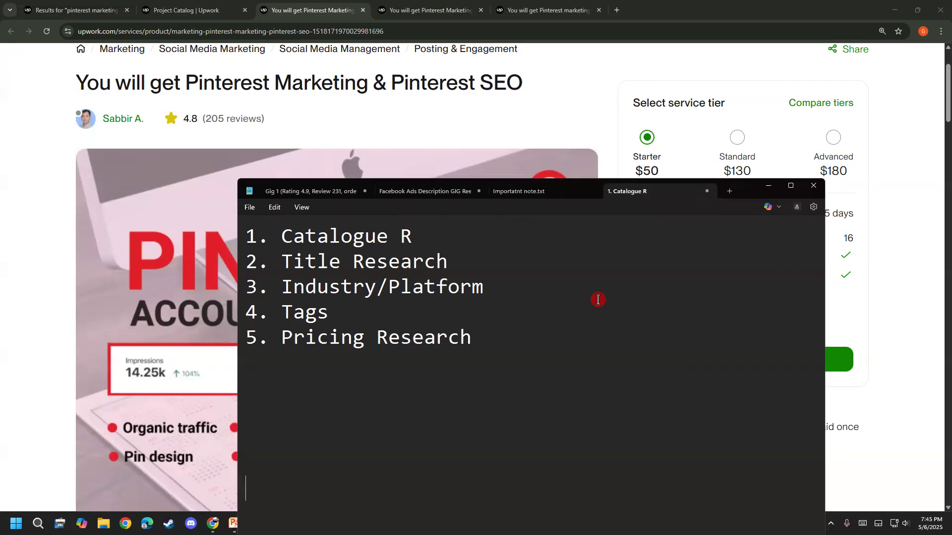
type("Start")
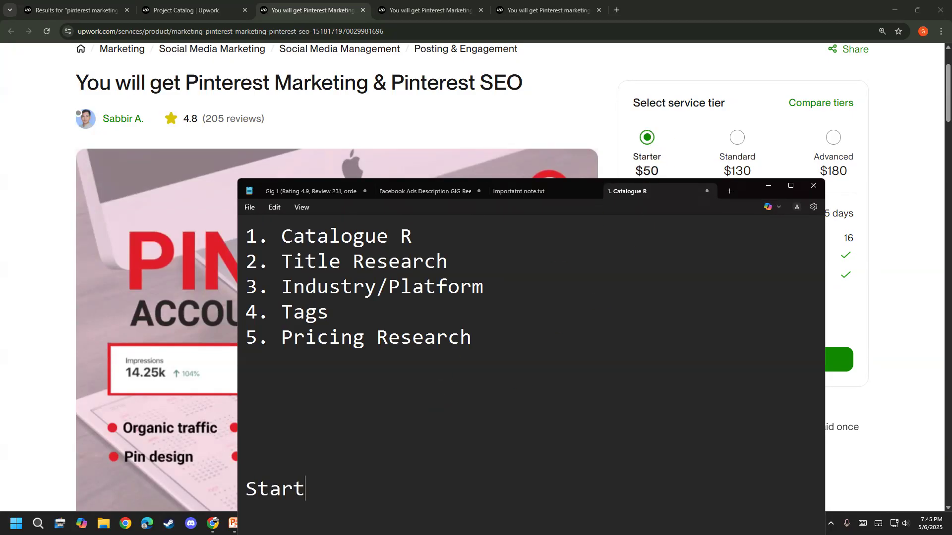
type("er Packl")
key("BackSpace")
type("-")
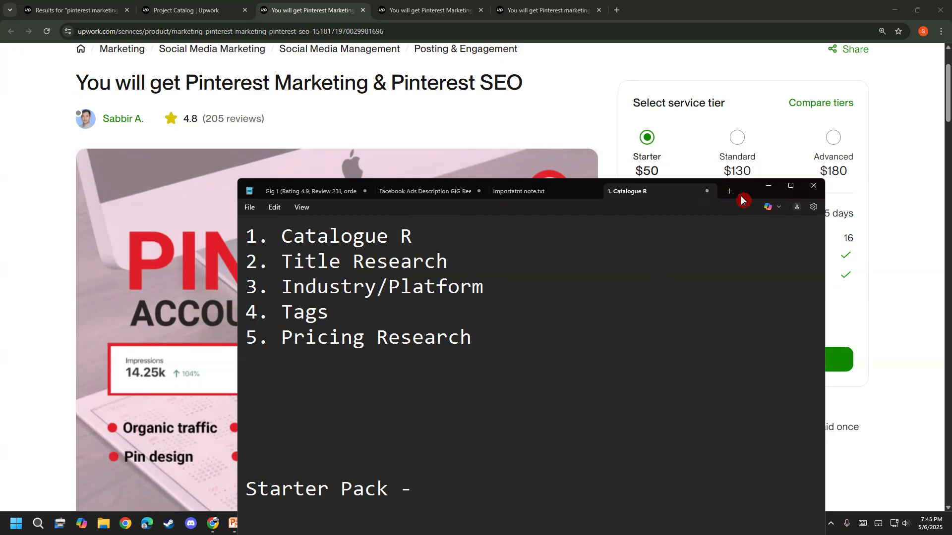
left_click_drag(741, 200, 594, 97)
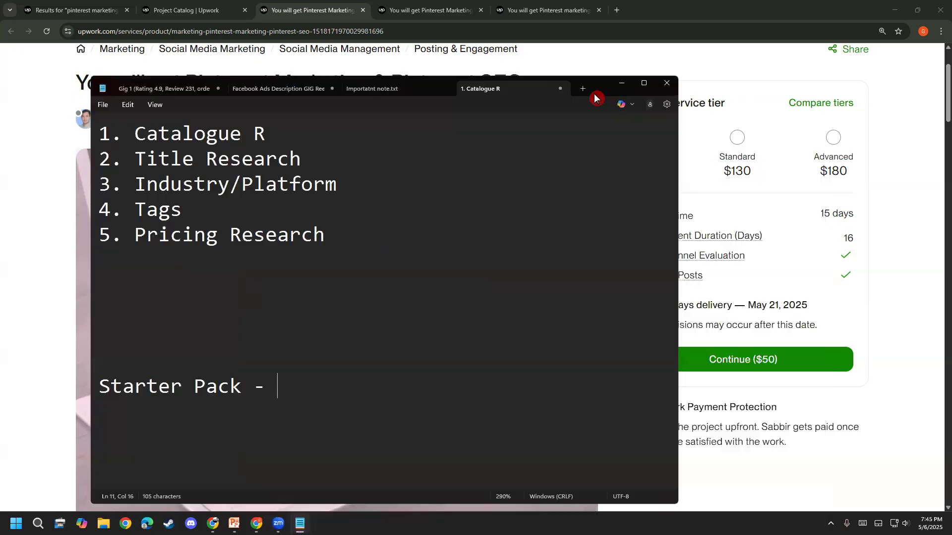
type("$50 ")
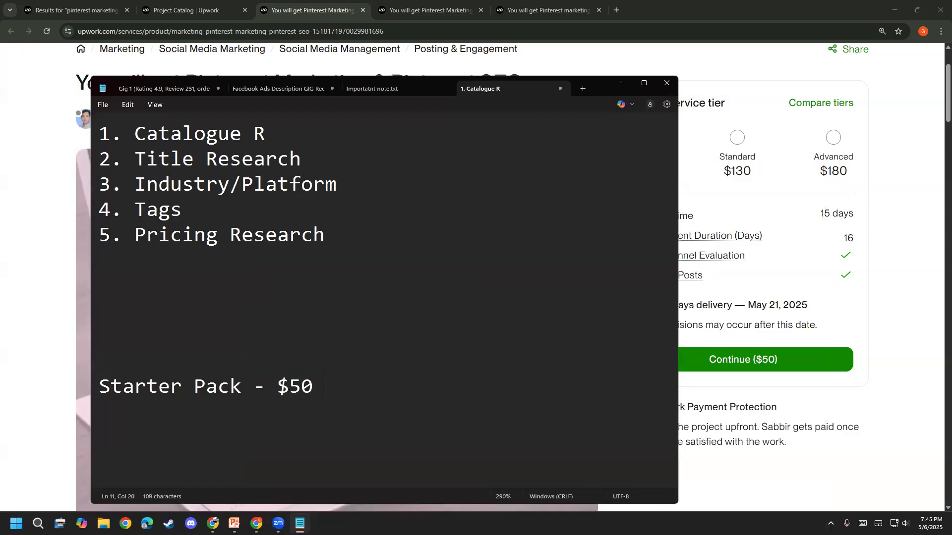
type("dol")
key("BackSpace")
key("BackSpace")
key("BackSpace")
key("BackSpace")
key("BackSpace")
key("BackSpace")
key("BackSpace")
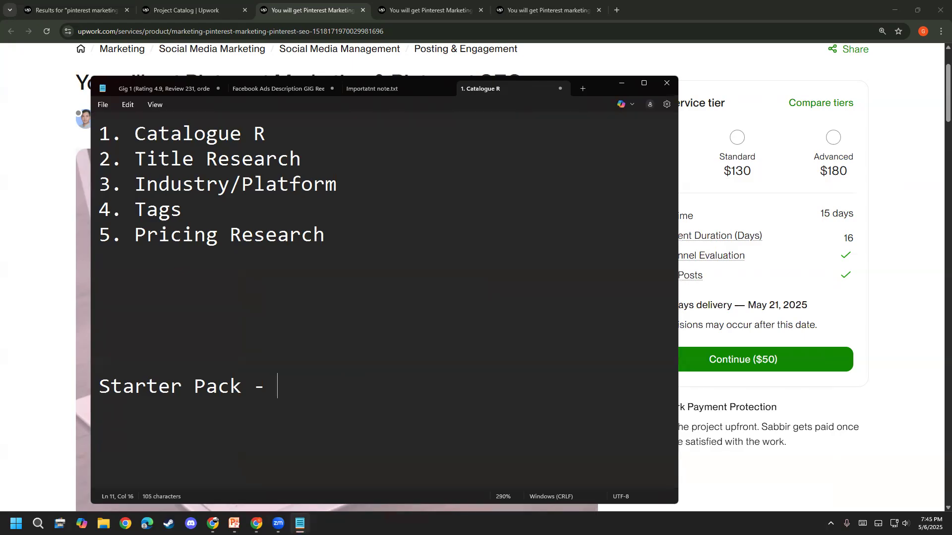
- Check the Starter tier's 16-day management duration on the competitor gig
left_click(947, 286)
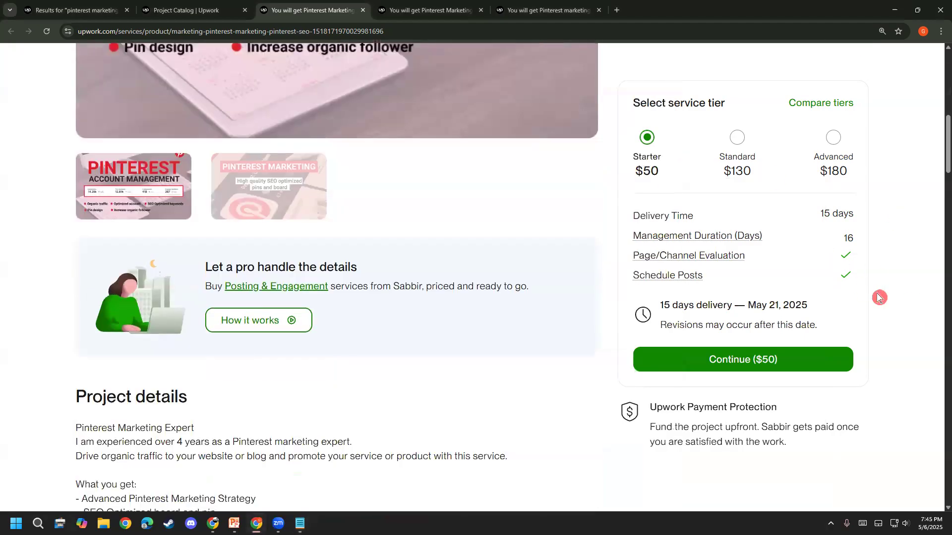
scroll(878, 298, "up", 7)
double_click(848, 238)
mouse_move(826, 236)
left_click_drag(826, 236, 845, 246)
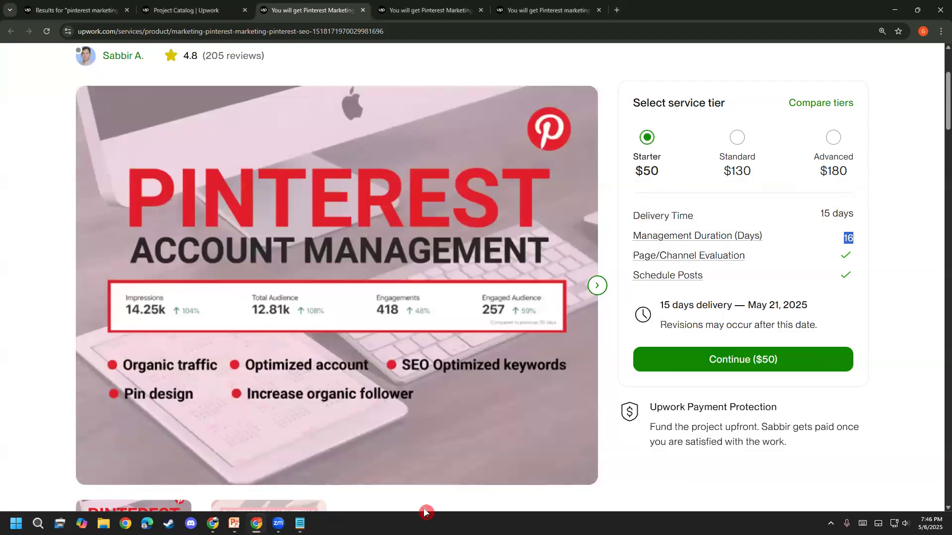
- Complete the note as 'Starter Pack - 16 day manage in $50'
left_click(299, 523)
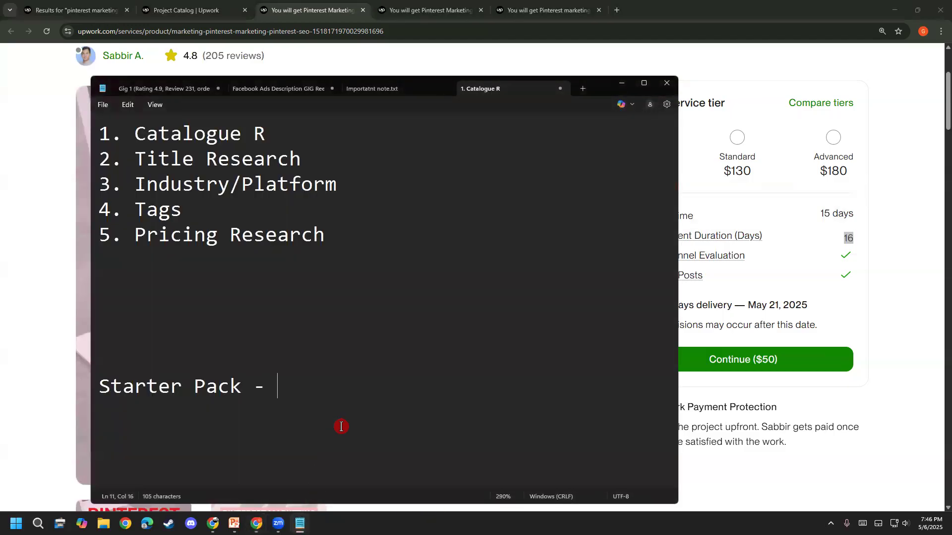
type("M")
key("BackSpace")
type("16 day mana")
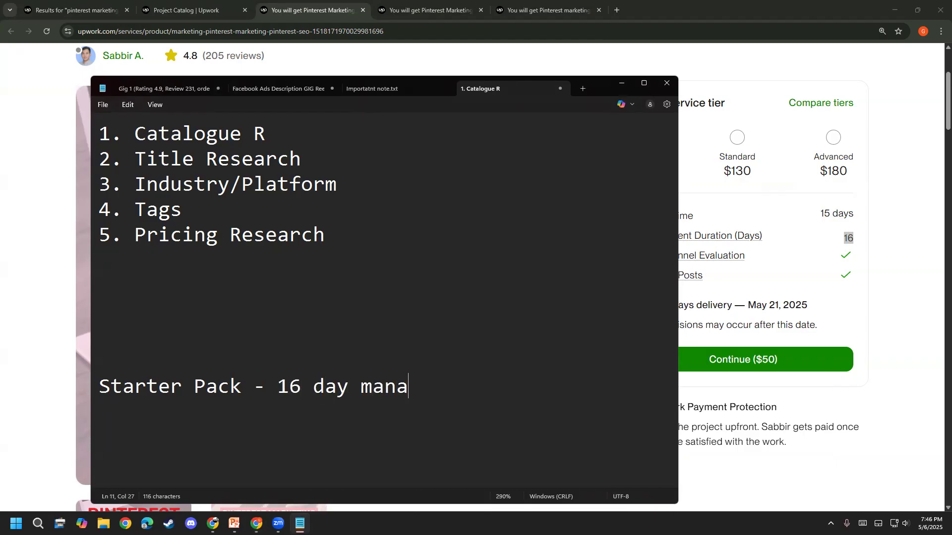
type("ge in 5")
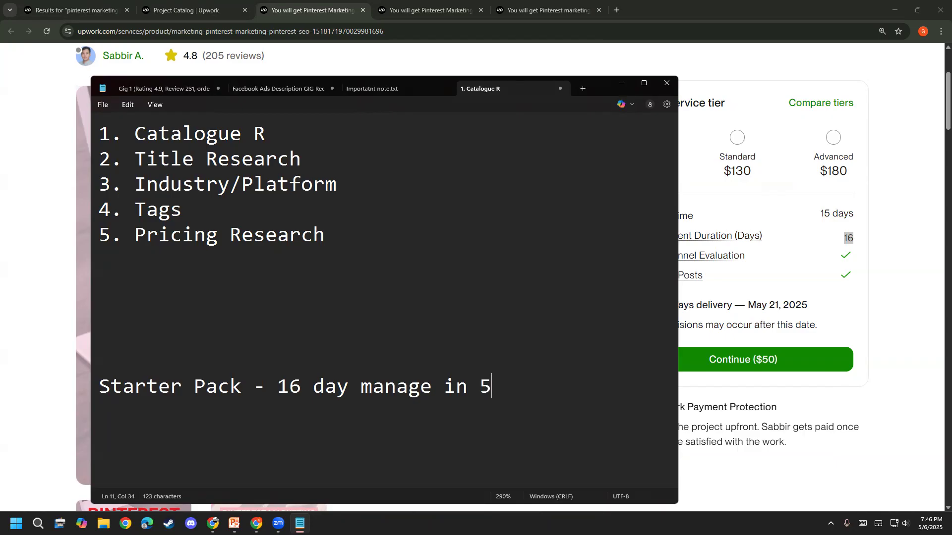
key("BackSpace")
type("$0")
key("BackSpace")
type("50")
- Mark up the gig's tier panel with the pen, clear it, and display the Standard $130 tier
left_click(946, 451)
scroll(930, 417, "up", 8)
scroll(931, 416, "up", 2)
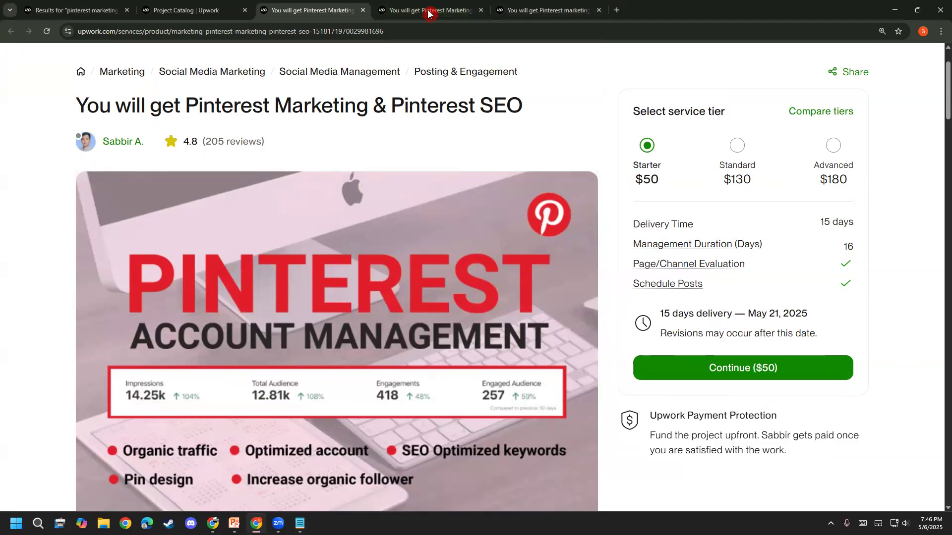
mouse_move(575, 116)
left_mouse_down()
mouse_move(612, 119)
mouse_move(629, 74)
mouse_move(637, 82)
mouse_move(630, 125)
mouse_move(640, 70)
mouse_move(666, 62)
mouse_move(669, 107)
mouse_move(641, 64)
mouse_move(706, 42)
left_mouse_up()
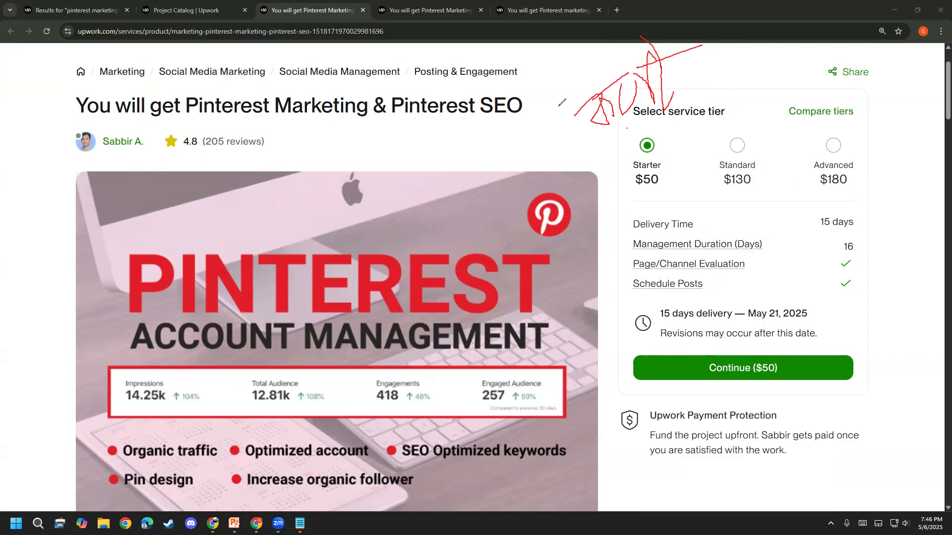
left_click_drag(605, 153, 611, 484)
mouse_move(671, 490)
left_mouse_down()
mouse_move(912, 307)
mouse_move(709, 55)
mouse_move(575, 119)
mouse_move(596, 187)
left_mouse_up()
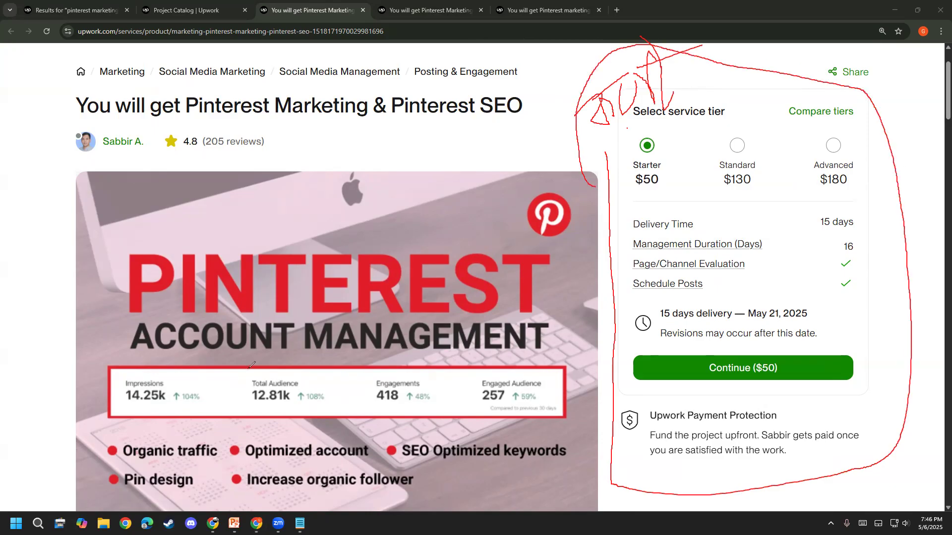
key("e")
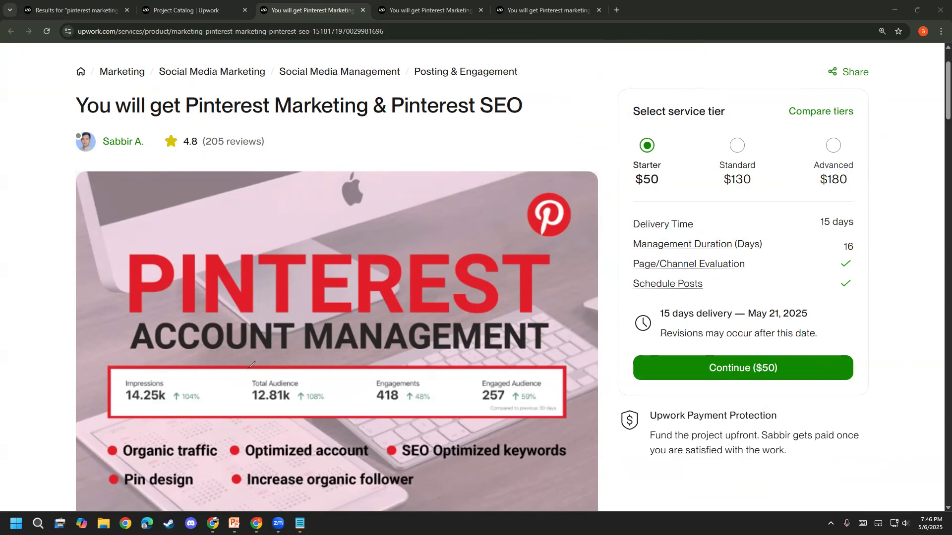
left_click(737, 145)
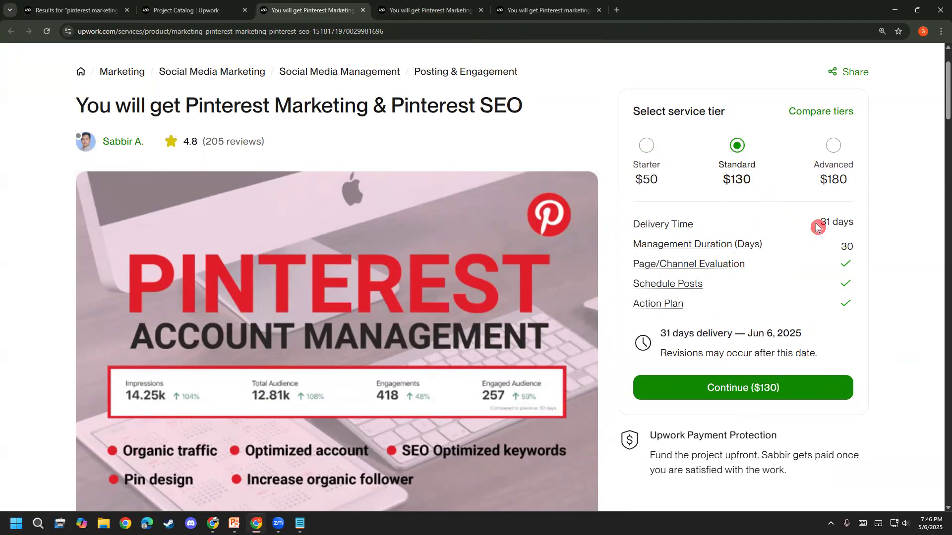
- Duplicate the Starter line and edit the copy to 'Standard Pack - 31 day manage in $130'
left_click(300, 524)
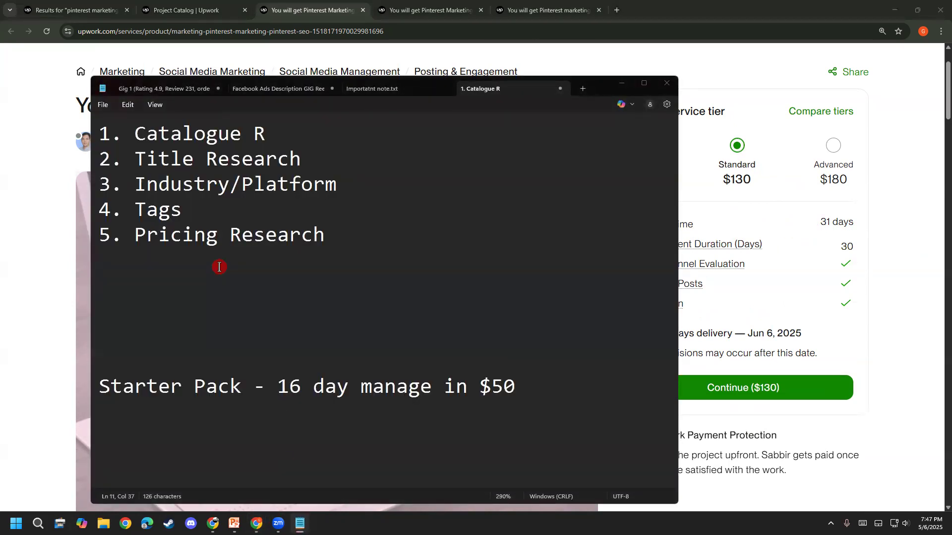
triple_click(91, 386)
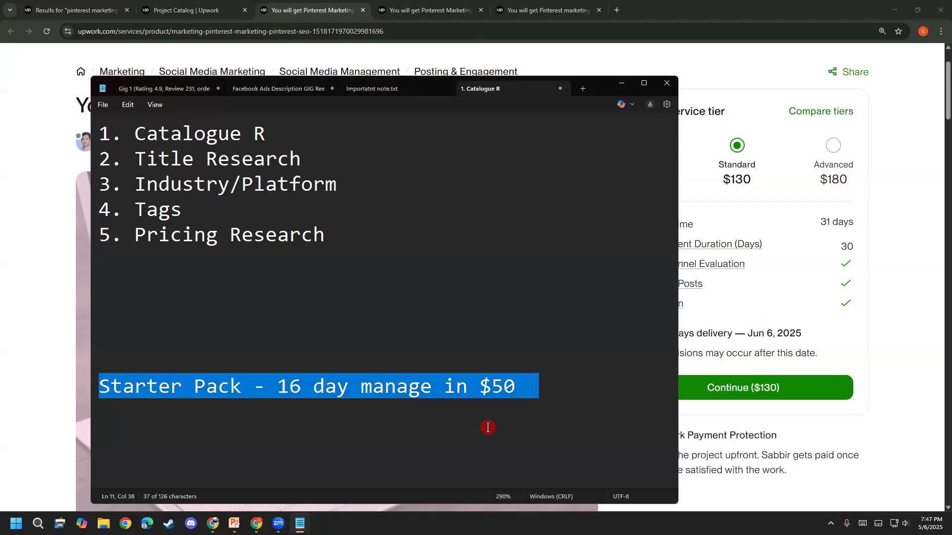
key("ctrl+c")
left_click(536, 385)
key("Return")
key("ctrl+v")
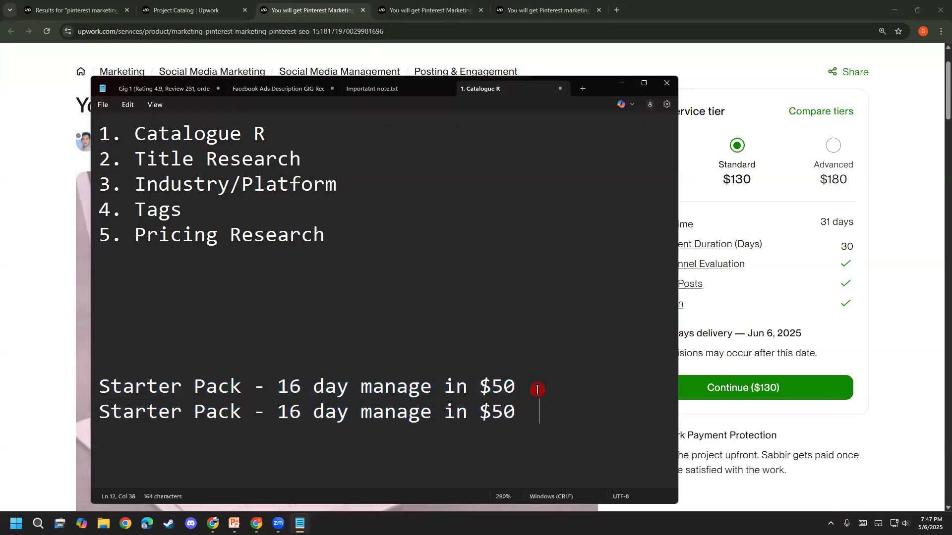
left_click_drag(182, 411, 124, 419)
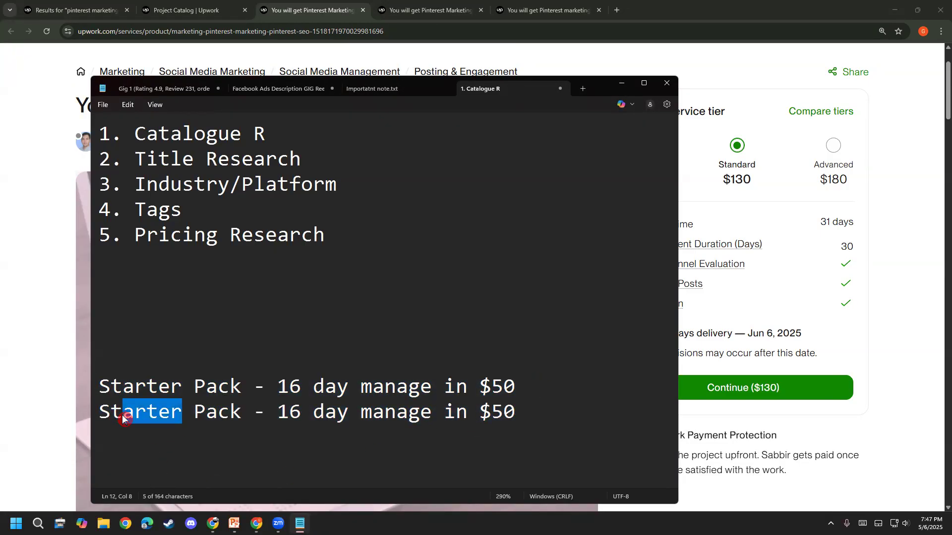
type("andard")
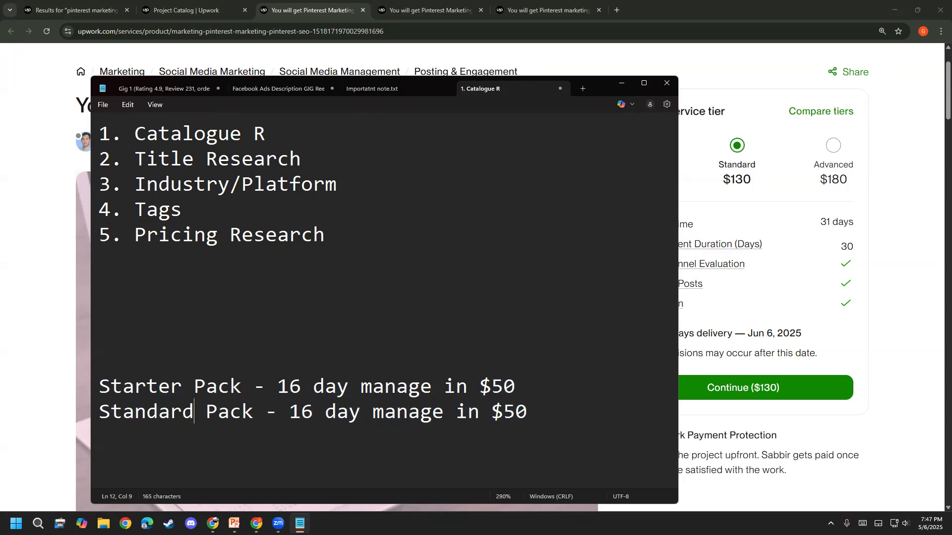
key("Right")
key("Right")
key("Right")
key("Right")
key("Right")
key("Right")
key("Right")
key("Right")
key("Right")
key("Right")
key("shift+Left")
key("shift+Left")
type("31")
key("Right")
key("Right")
key("Right")
key("Right")
key("Right")
key("Right")
key("Right")
key("Right")
key("Right")
key("Right")
key("Right")
key("Right")
key("Right")
key("Right")
key("Right")
key("Right")
key("Right")
key("BackSpace")
type("13")
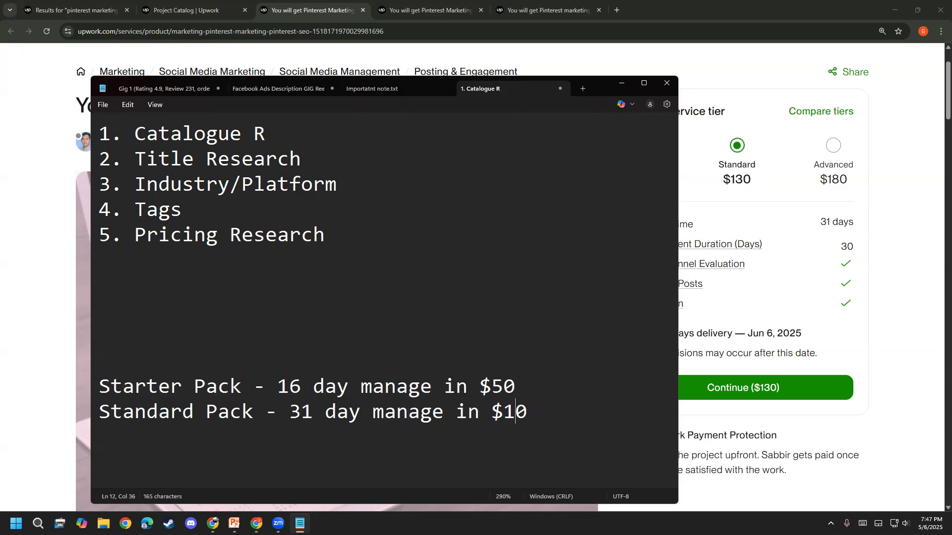
- Paste another copy of the Standard line below and rename it to Advanced Pack
left_click_drag(561, 414, 113, 414)
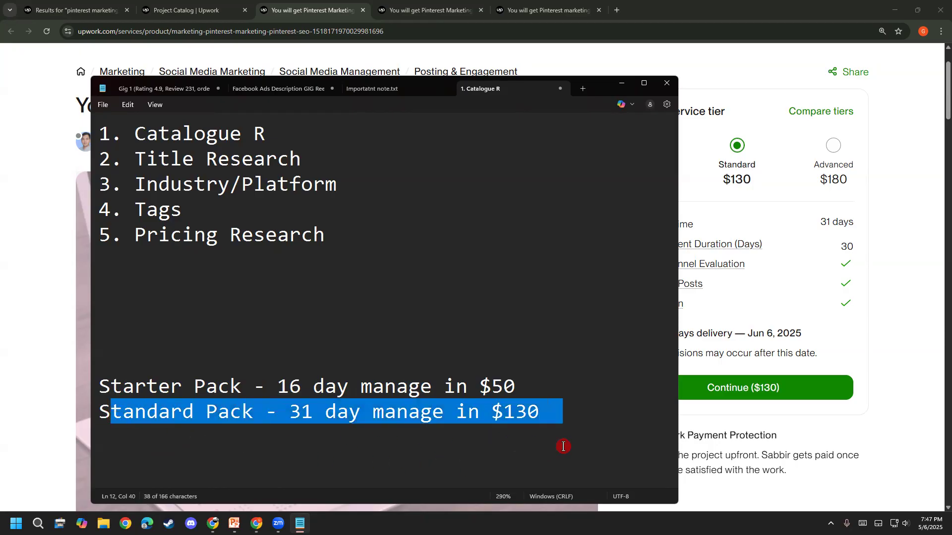
left_click(583, 431)
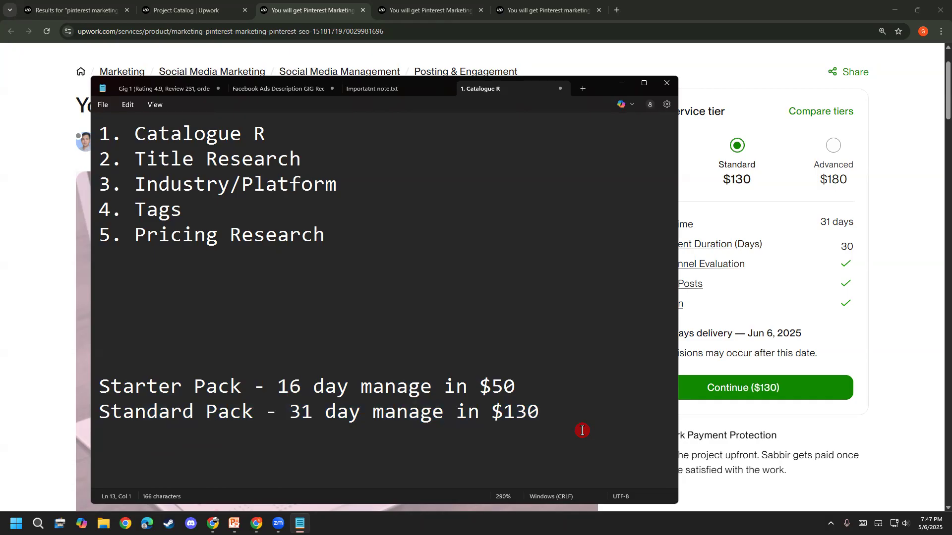
key("ctrl+v")
left_click_drag(187, 446, 102, 448)
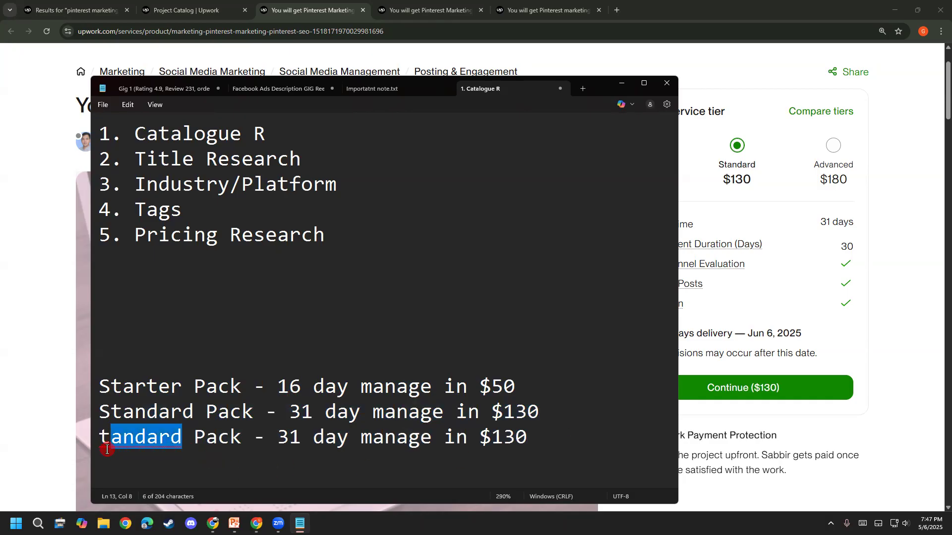
type("Adcab")
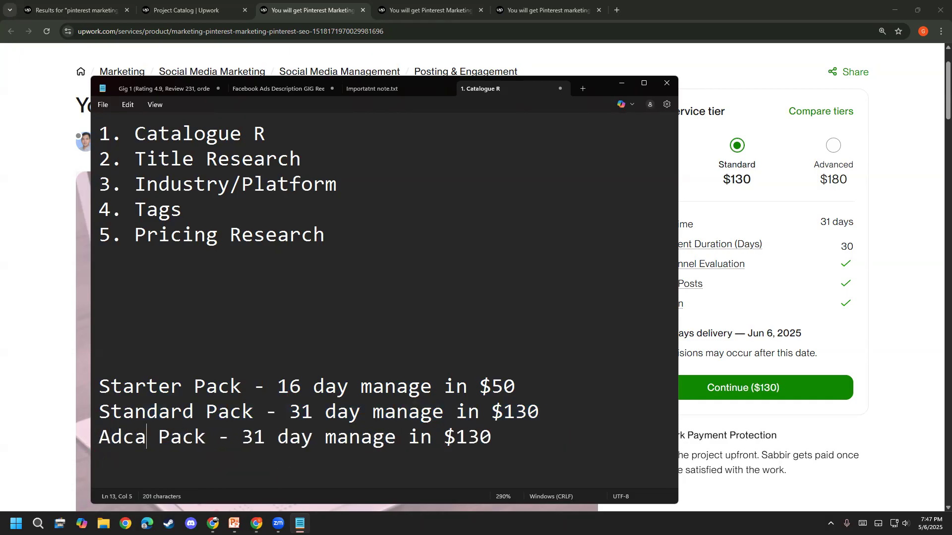
key("BackSpace")
key("BackSpace")
key("BackSpace")
type("vanced")
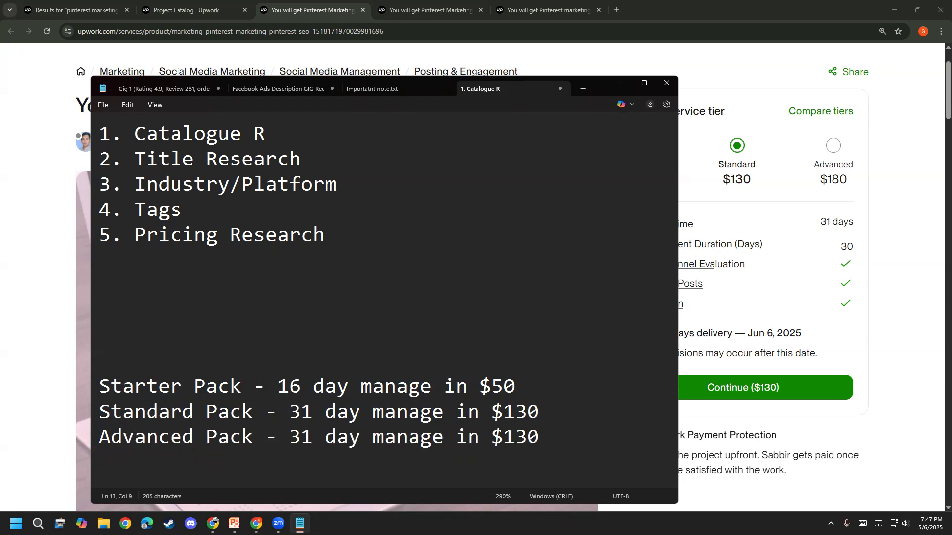
key("Right")
key("Right")
key("Right")
key("Right")
key("Right")
key("Right")
key("Right")
key("Right")
key("Right")
key("Right")
- Check the gig's Advanced tier and set the Advanced line to 46 days and $180
left_click(833, 145)
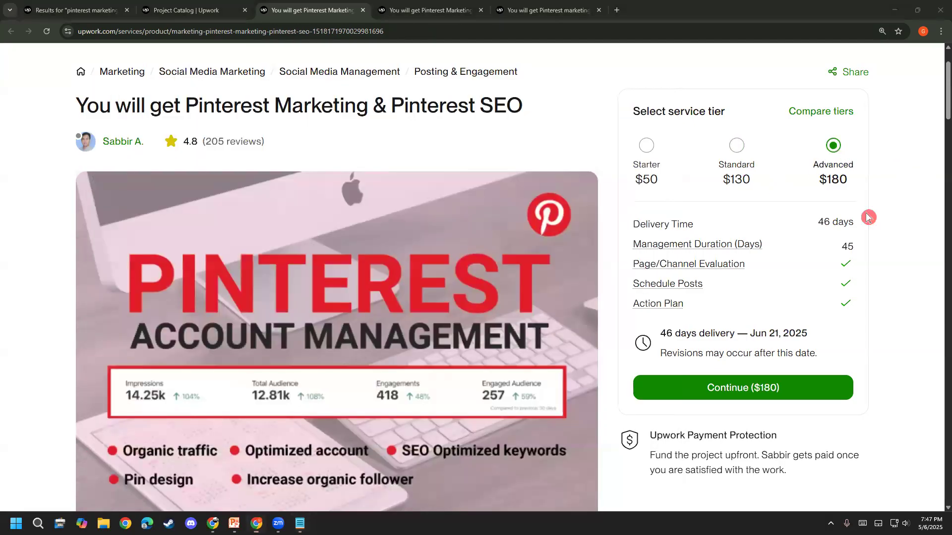
left_click_drag(867, 216, 823, 221)
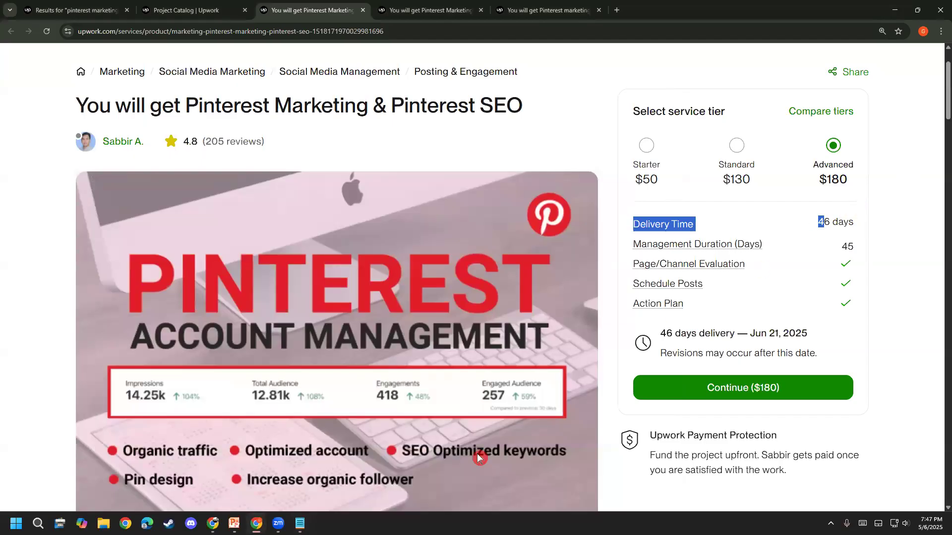
left_click(300, 523)
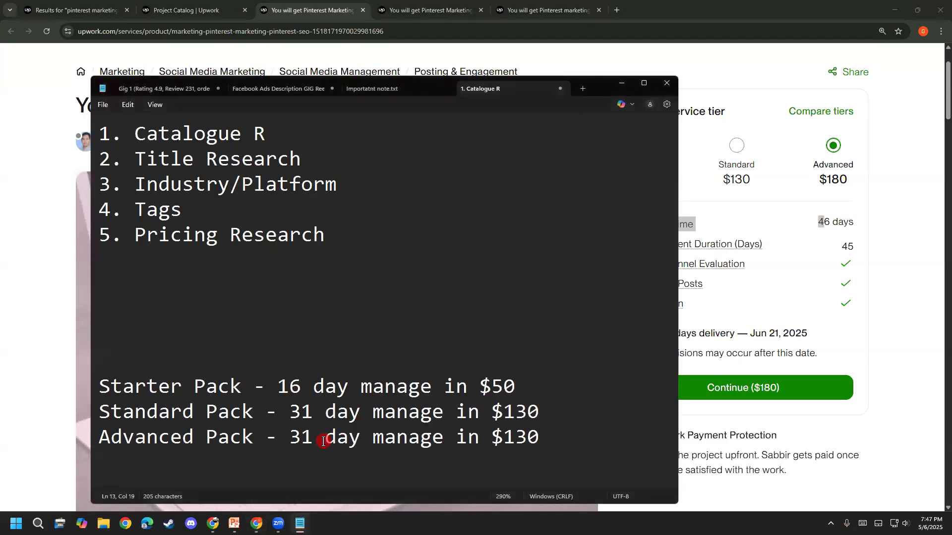
key("BackSpace")
key("BackSpace")
type("46")
key("Right")
key("Right")
key("Right")
key("Right")
key("Right")
key("Right")
key("Right")
key("Right")
key("Right")
key("Right")
key("Right")
key("Right")
key("Right")
key("Right")
key("Right")
key("Right")
key("Right")
key("Right")
key("BackSpace")
type("8")
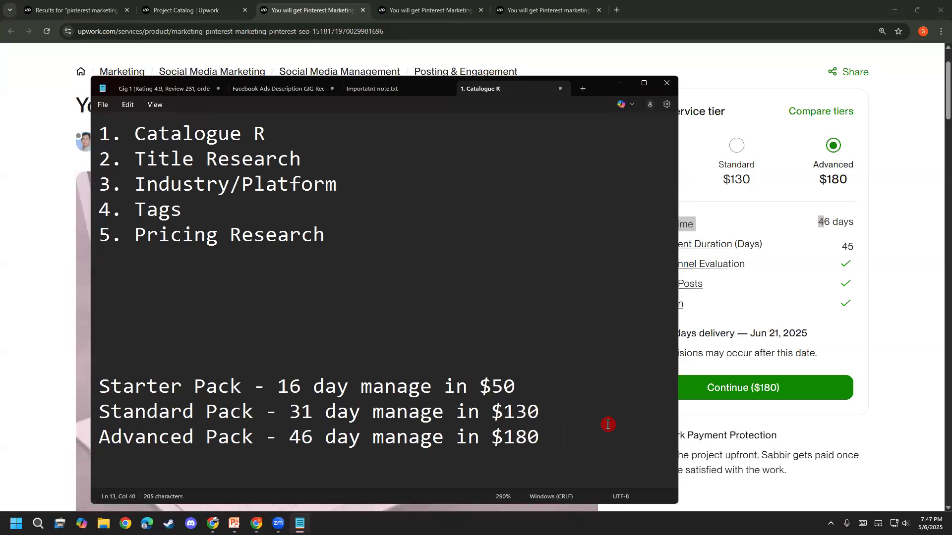
left_click(922, 309)
scroll(934, 261, "down", 1)
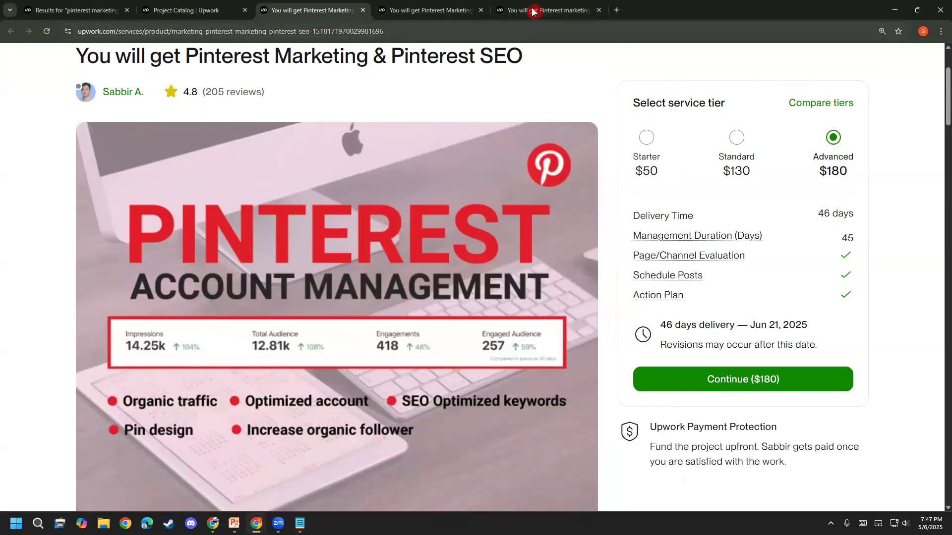
- Mark up the Advanced $180 tier panel with the pen, clear it, then mark the listing's impressions figure
key("ctrl+2")
mouse_move(624, 85)
left_mouse_down()
mouse_move(621, 466)
mouse_move(703, 488)
mouse_move(919, 248)
mouse_move(793, 85)
mouse_move(572, 92)
left_mouse_up()
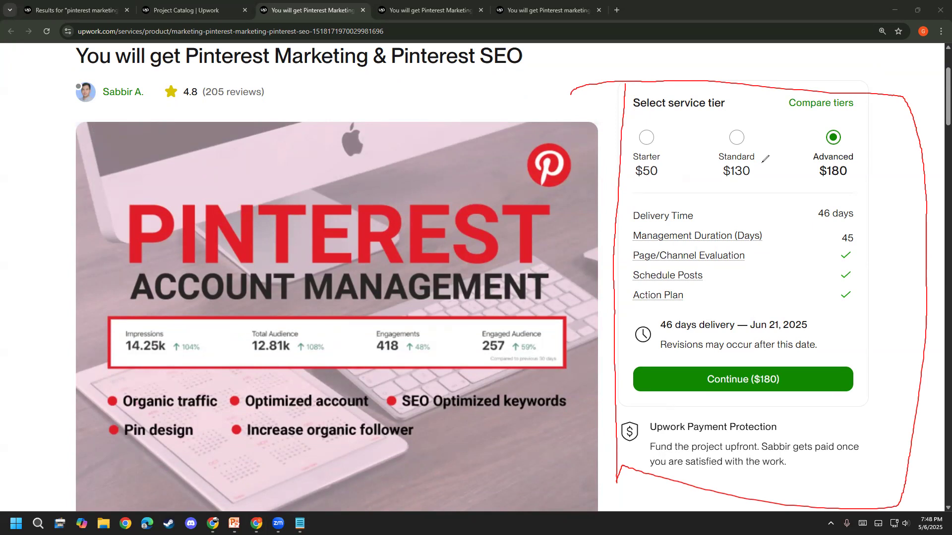
mouse_move(865, 127)
left_mouse_down()
mouse_move(868, 107)
mouse_move(879, 175)
left_mouse_up()
left_click(879, 221)
mouse_move(888, 130)
left_mouse_down()
mouse_move(910, 148)
mouse_move(912, 195)
left_mouse_up()
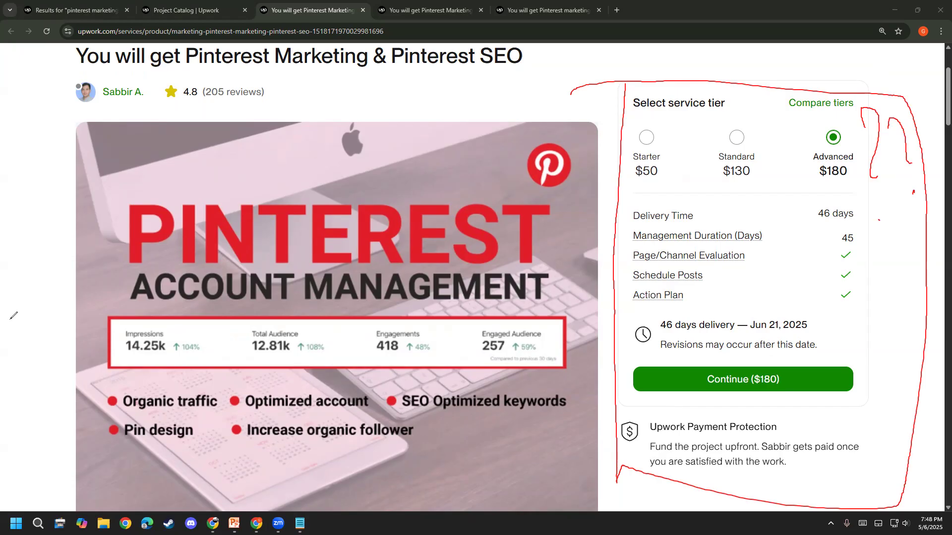
key("e")
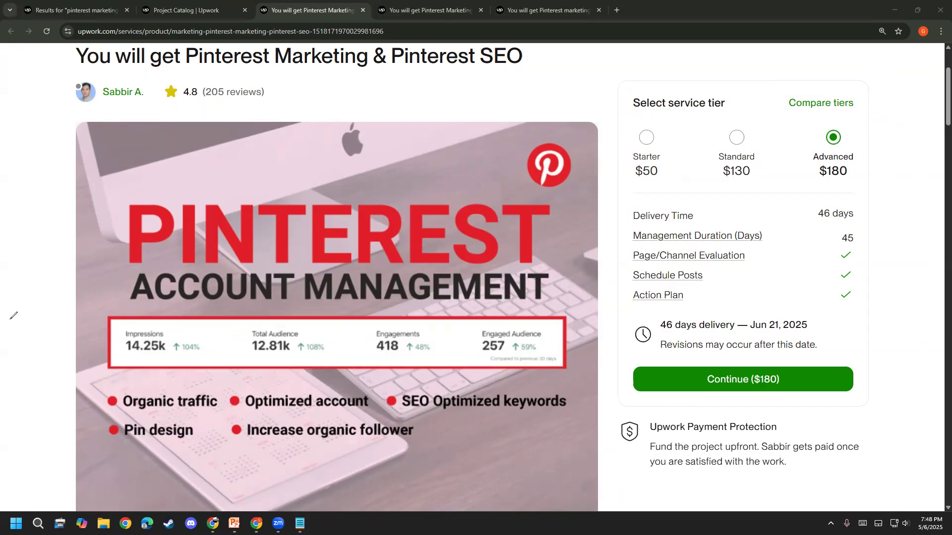
scroll(699, 379, "down", 4)
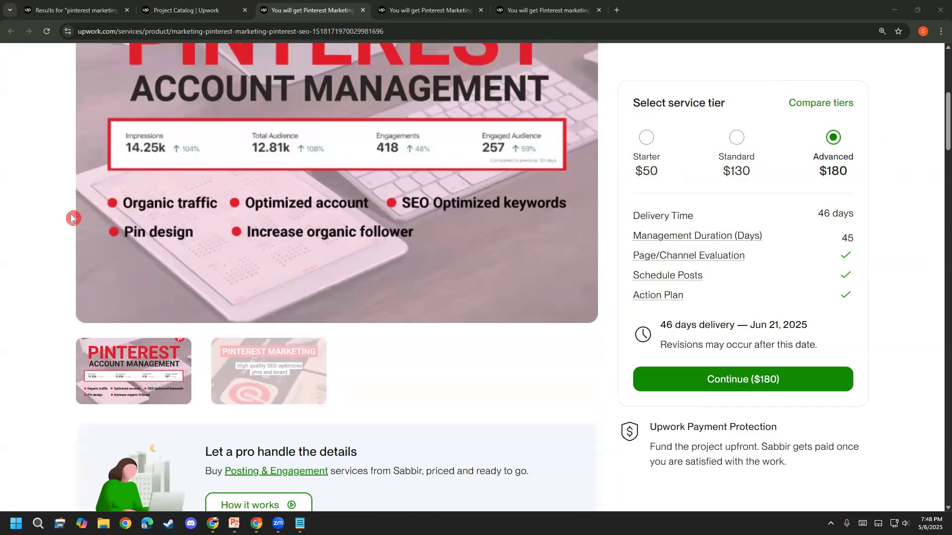
scroll(72, 218, "up", 3)
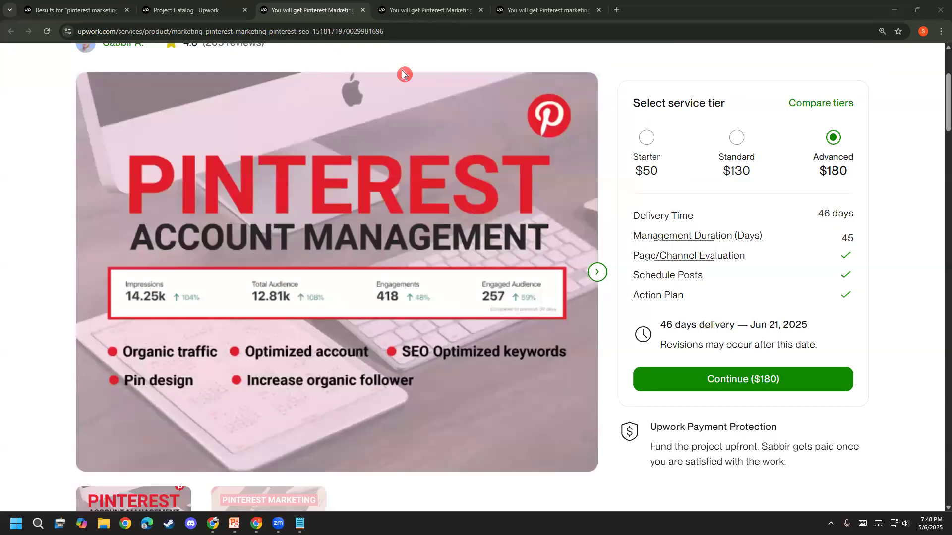
mouse_move(111, 290)
left_mouse_down()
mouse_move(117, 301)
mouse_move(165, 265)
mouse_move(244, 254)
mouse_move(239, 284)
mouse_move(291, 246)
left_mouse_up()
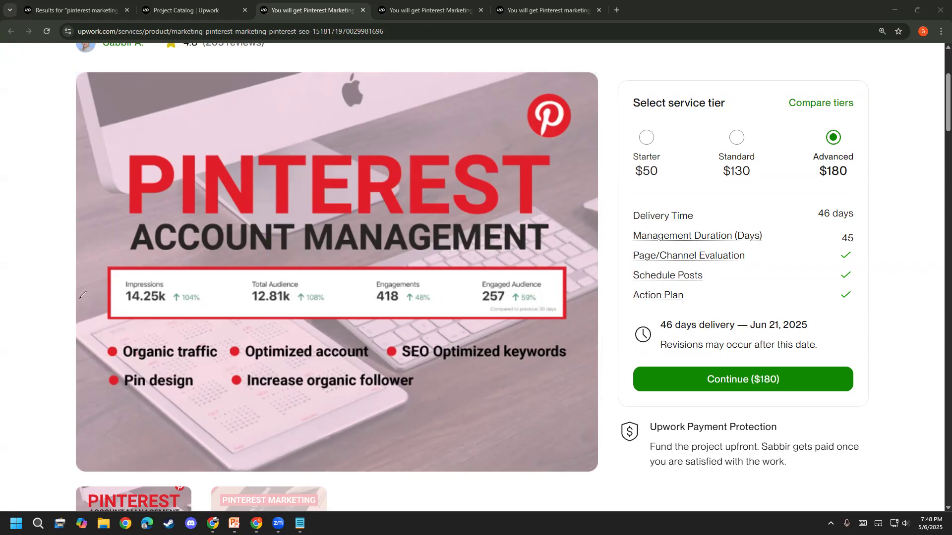
- Open the second competitor's listing and view its Standard $100/15-day and Advanced $180/30-day tiers
left_click(470, 8)
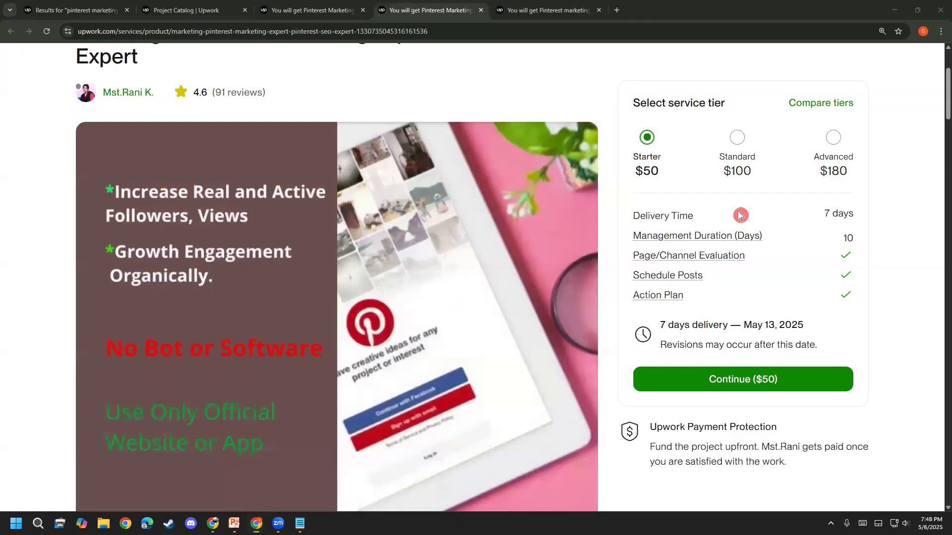
scroll(738, 215, "up", 2)
scroll(314, 217, "up", 2)
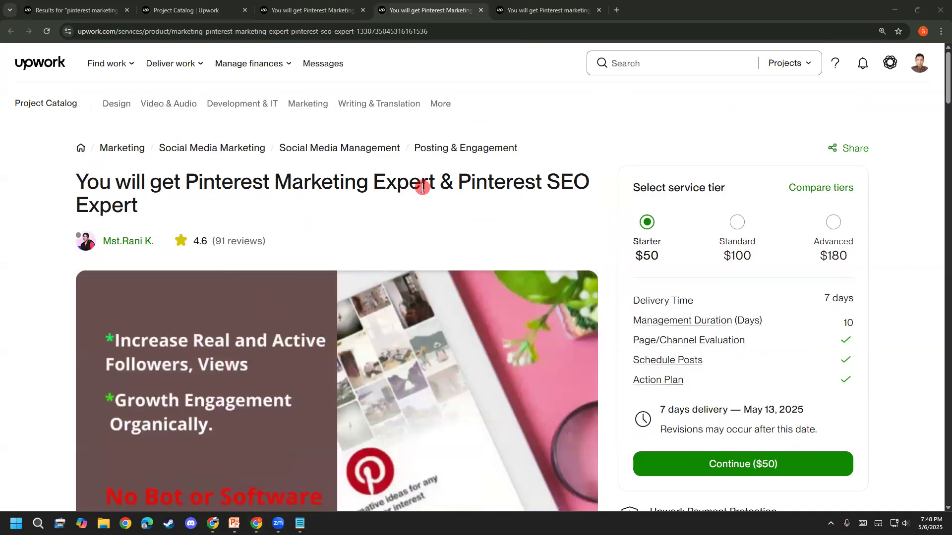
left_click_drag(293, 185, 476, 198)
left_click(475, 198)
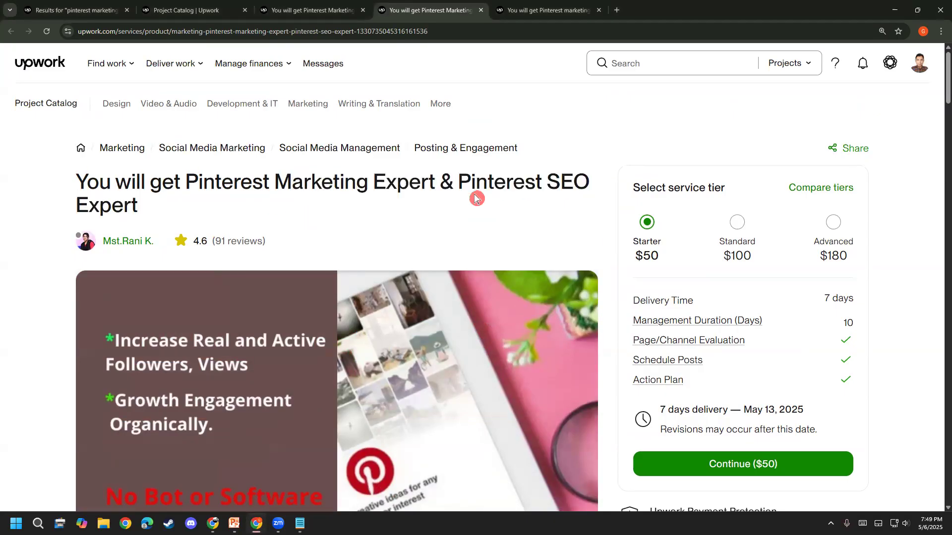
scroll(475, 198, "down", 1)
scroll(772, 244, "down", 1)
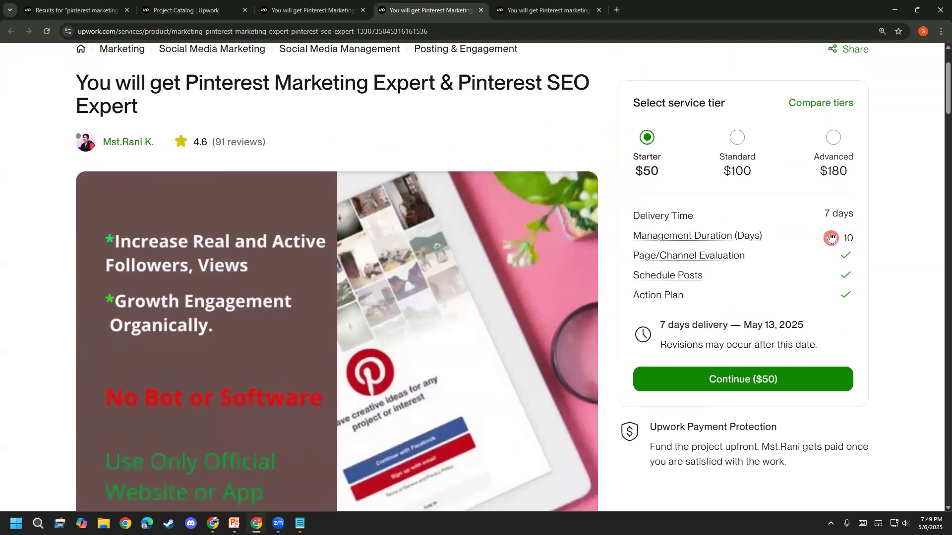
left_click(748, 154)
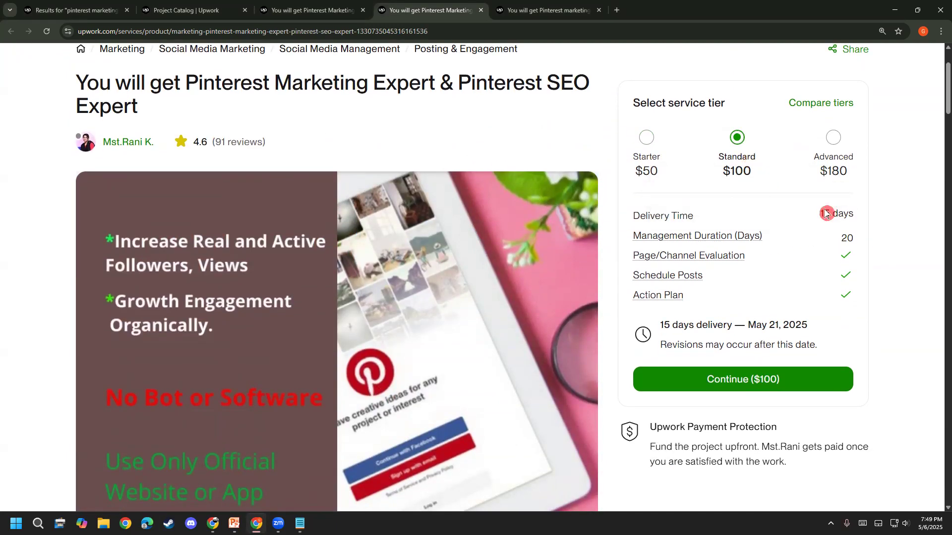
left_click(833, 158)
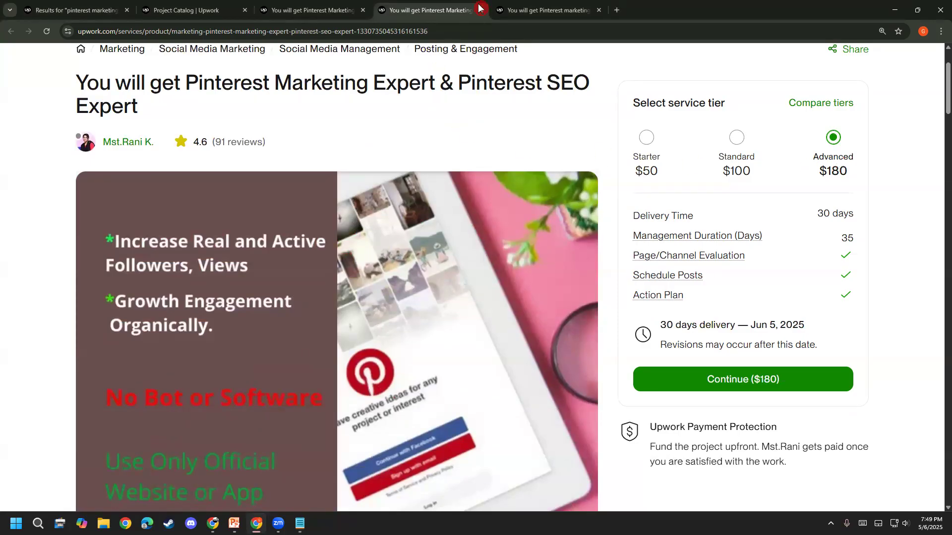
left_click(498, 8)
- Read the Silver $75 package description and its Page/Channel Evaluation feature
scroll(941, 313, "down", 1)
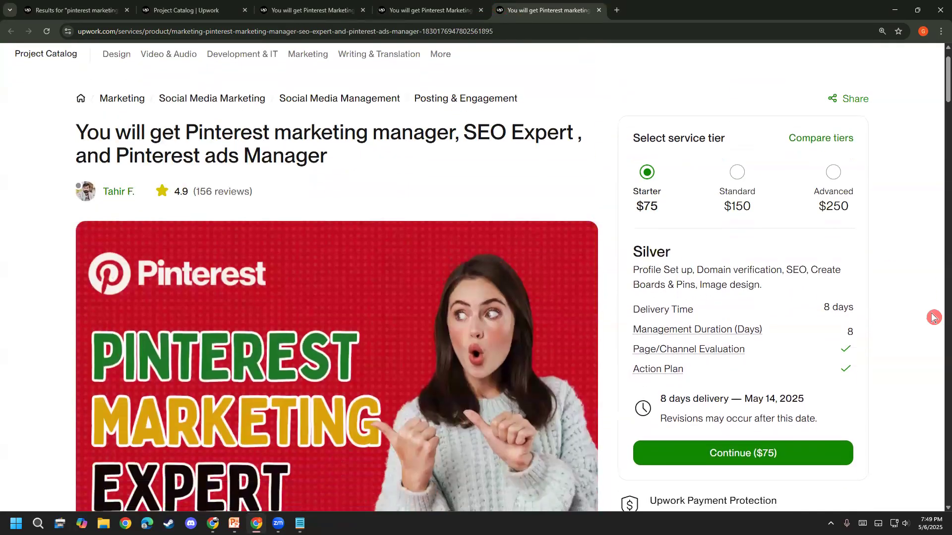
mouse_move(631, 271)
left_mouse_down()
mouse_move(773, 285)
mouse_move(779, 272)
mouse_move(796, 272)
mouse_move(862, 285)
mouse_move(807, 293)
mouse_move(634, 279)
left_mouse_up()
left_click(633, 278)
left_click_drag(766, 289, 625, 271)
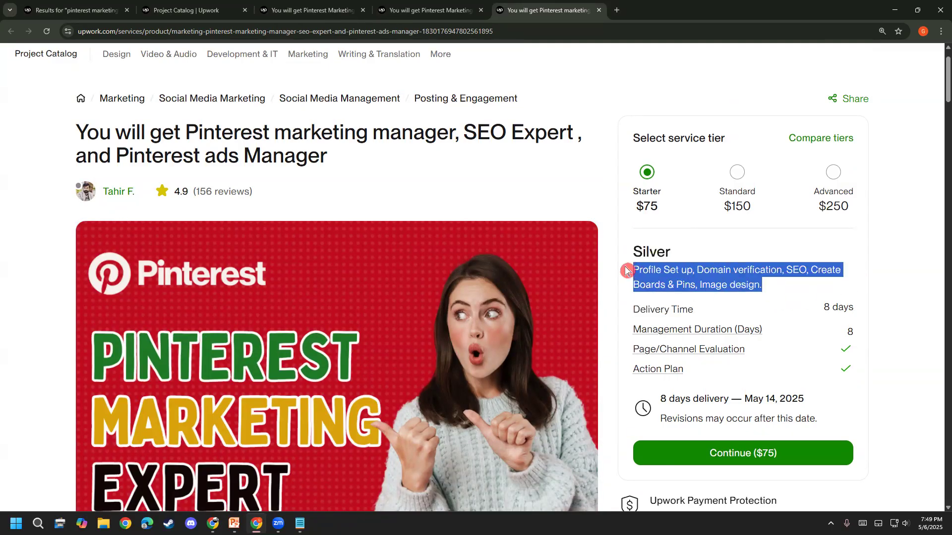
left_click(822, 299)
left_click_drag(875, 336, 846, 341)
left_click(846, 339)
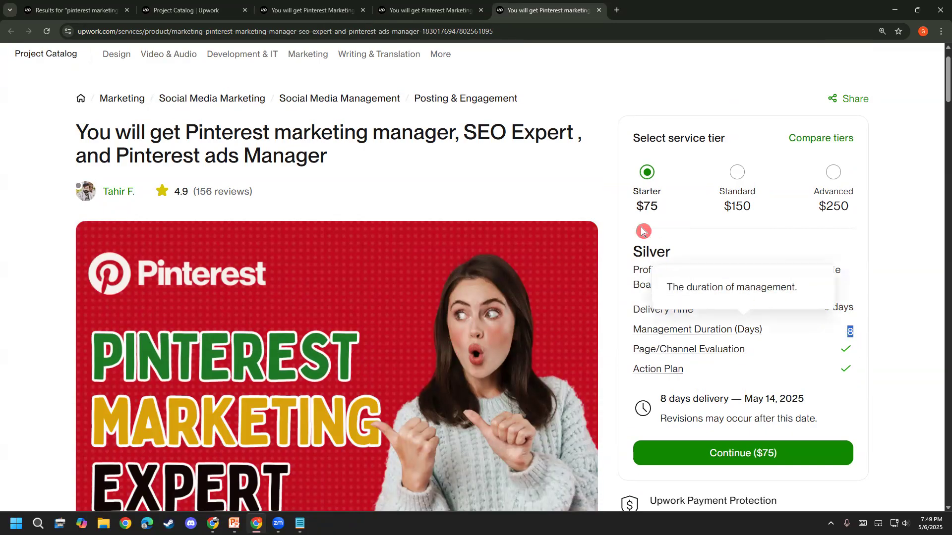
left_click_drag(662, 207, 629, 208)
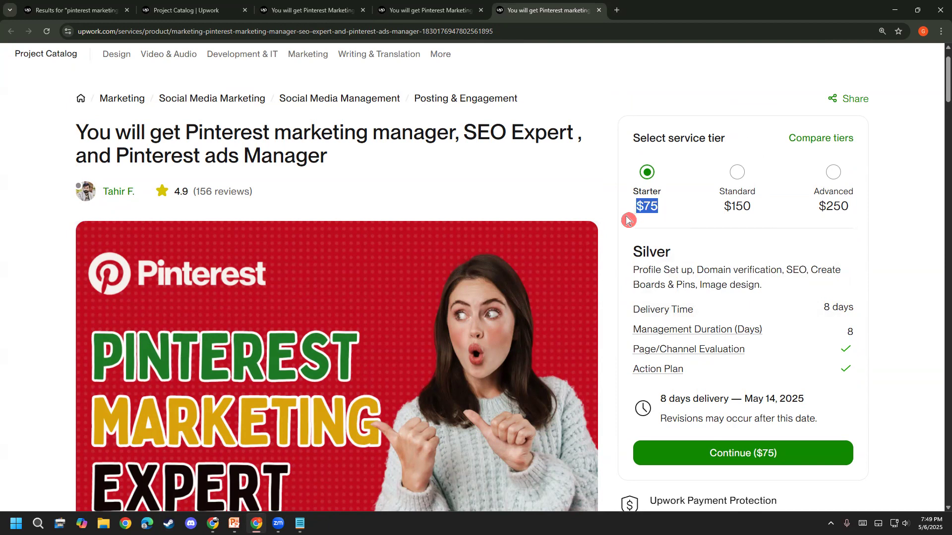
- View the Gold $150 package with 17-day management, then the Diamond $250 package
left_click(739, 195)
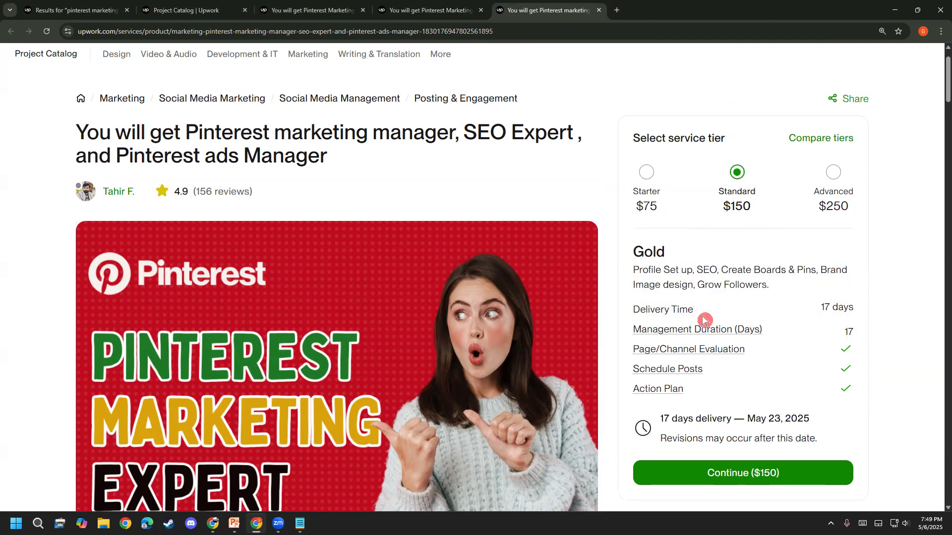
double_click(847, 333)
left_click_drag(633, 271, 841, 295)
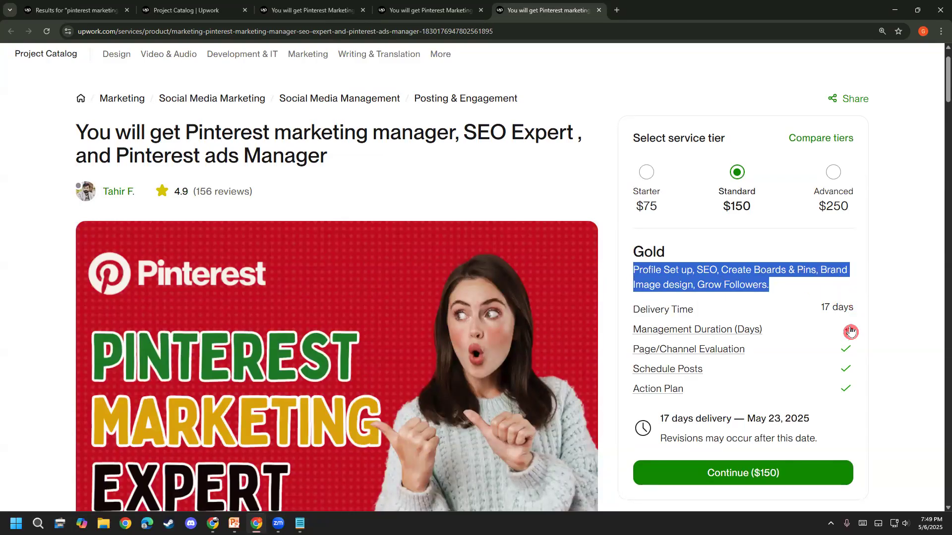
left_click(833, 181)
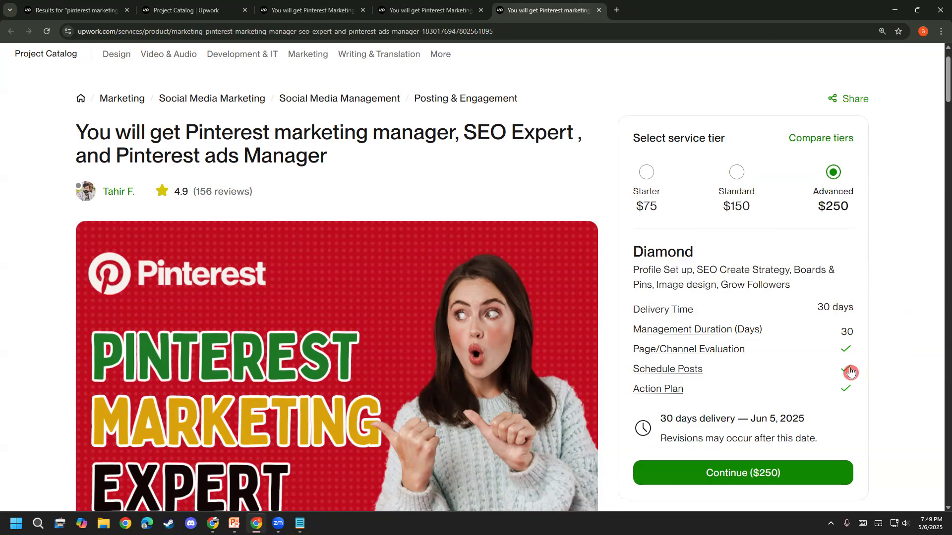
scroll(592, 343, "down", 1)
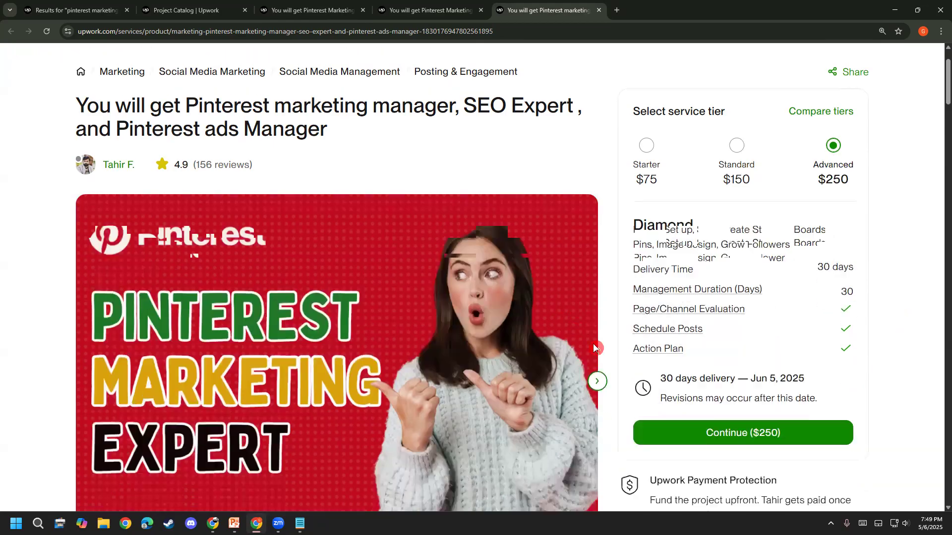
- Finish the Diamond description, then go back to your tiers: 50$/10d, 90$/21d, 165$/30d
left_click_drag(721, 235, 807, 238)
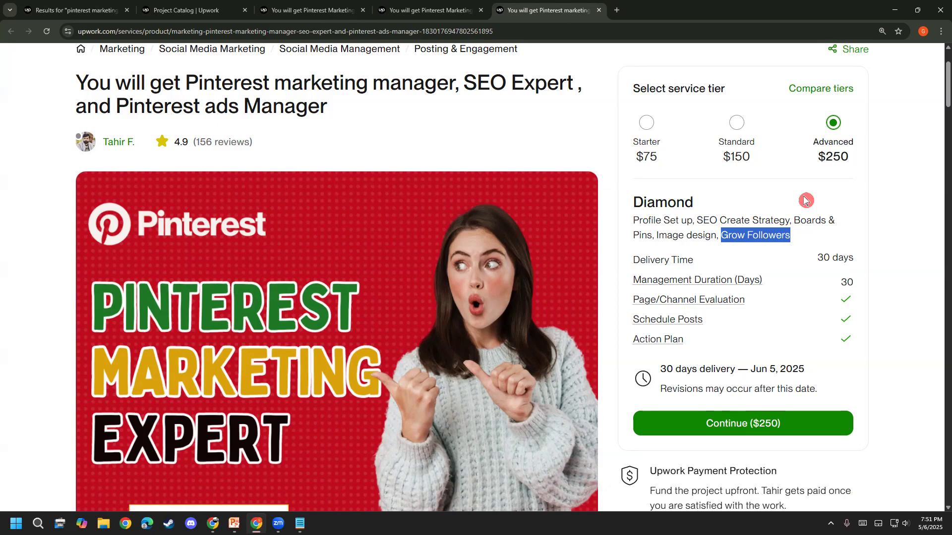
scroll(809, 253, "down", 1)
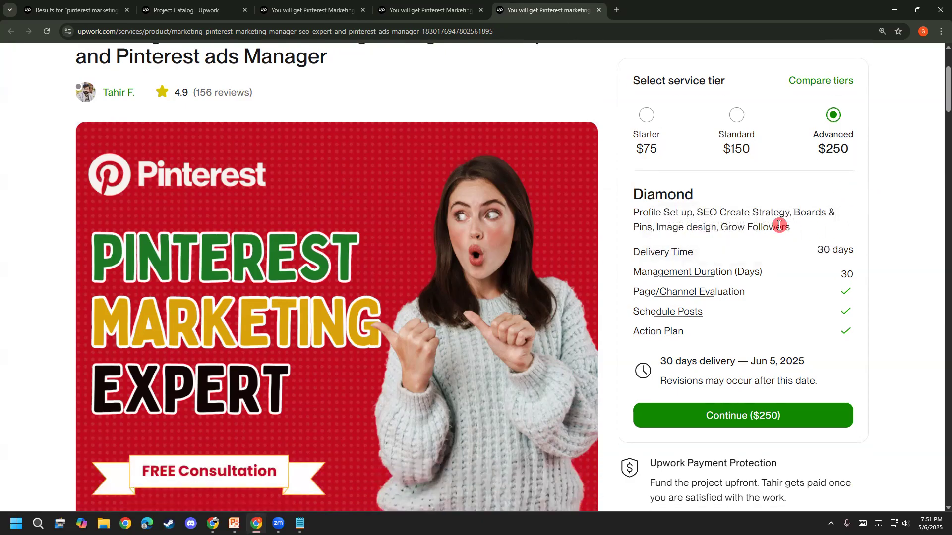
left_click_drag(791, 228, 712, 222)
left_click(711, 221)
left_click(156, 6)
scroll(151, 208, "down", 2)
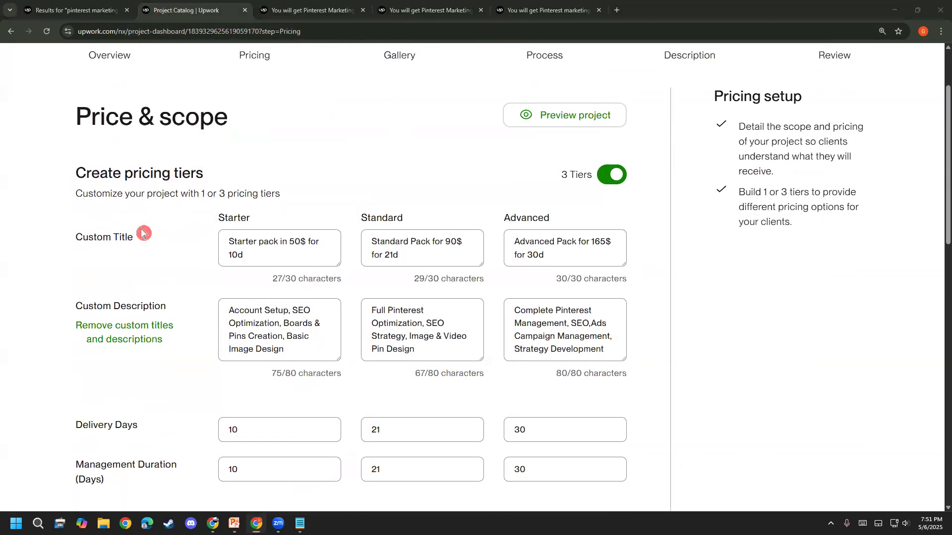
scroll(283, 164, "up", 1)
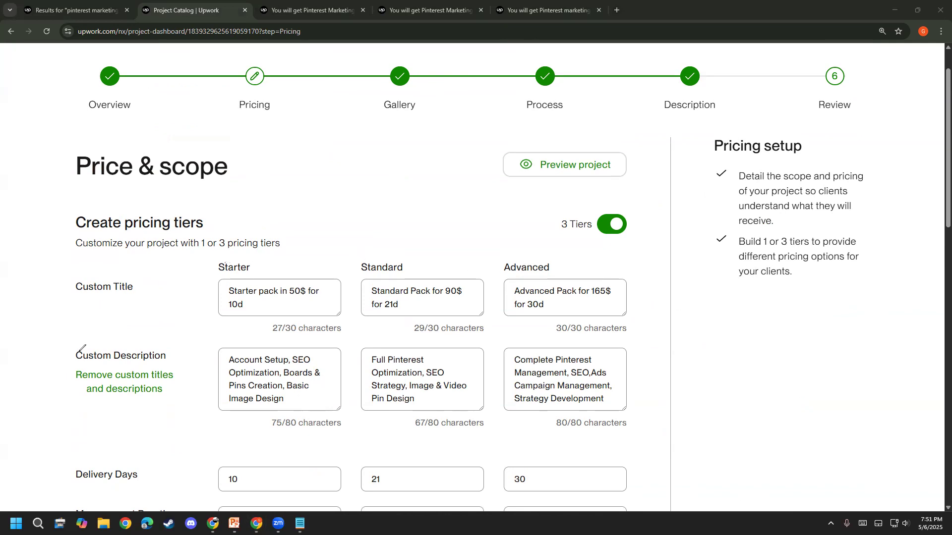
mouse_move(320, 270)
left_mouse_down()
mouse_move(227, 267)
mouse_move(213, 290)
mouse_move(301, 327)
mouse_move(434, 332)
mouse_move(596, 356)
mouse_move(659, 284)
mouse_move(351, 229)
mouse_move(227, 274)
left_mouse_up()
mouse_move(255, 156)
left_mouse_down()
mouse_move(262, 163)
mouse_move(228, 171)
mouse_move(280, 173)
mouse_move(324, 149)
mouse_move(347, 159)
mouse_move(353, 134)
mouse_move(376, 147)
left_mouse_up()
mouse_move(364, 111)
left_mouse_down()
mouse_move(359, 149)
mouse_move(366, 111)
mouse_move(397, 147)
mouse_move(454, 72)
left_mouse_up()
mouse_move(377, 158)
left_mouse_down()
mouse_move(369, 207)
mouse_move(443, 181)
mouse_move(465, 145)
left_mouse_up()
mouse_move(535, 118)
left_mouse_down()
mouse_move(537, 149)
mouse_move(559, 168)
mouse_move(570, 149)
mouse_move(587, 159)
mouse_move(619, 130)
mouse_move(619, 166)
left_mouse_up()
mouse_move(630, 127)
left_mouse_down()
mouse_move(636, 148)
mouse_move(659, 161)
mouse_move(692, 154)
left_mouse_up()
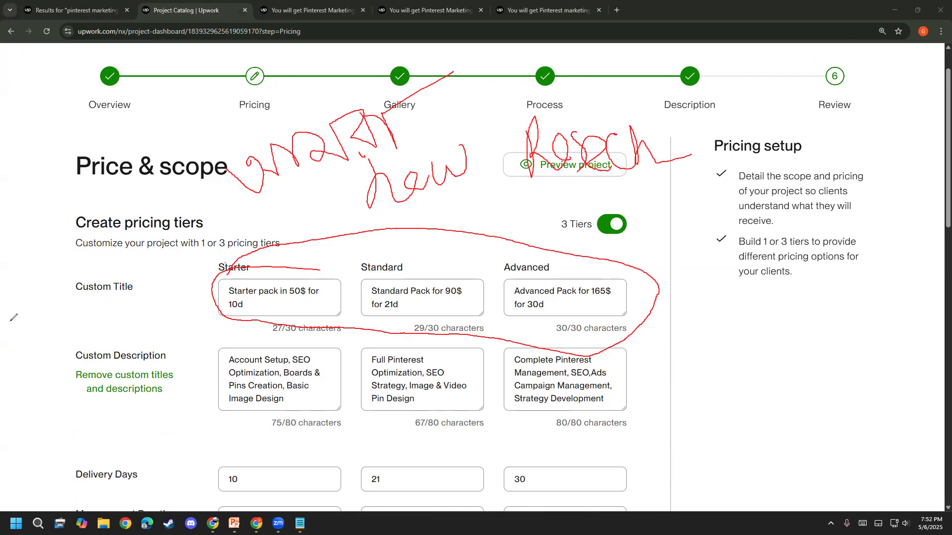
left_click(63, 307)
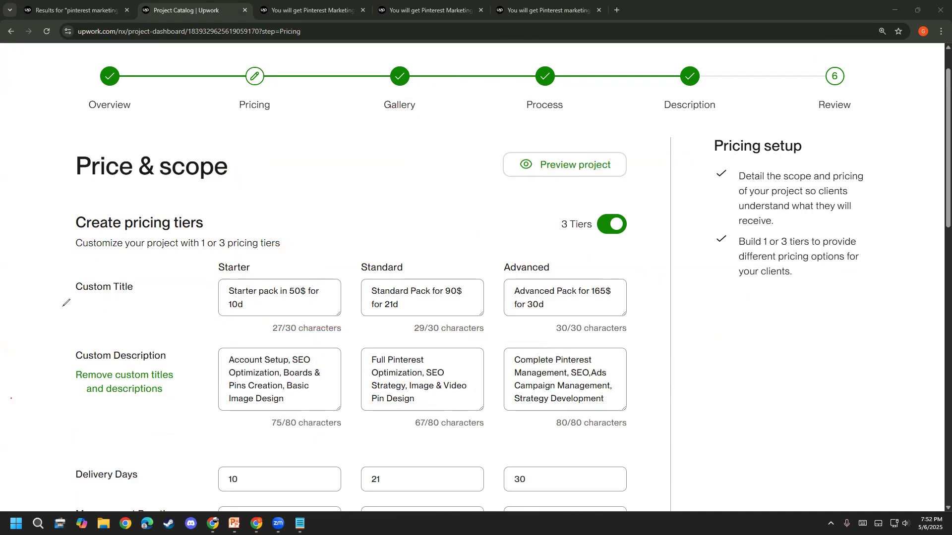
scroll(152, 365, "down", 2)
scroll(180, 359, "up", 2)
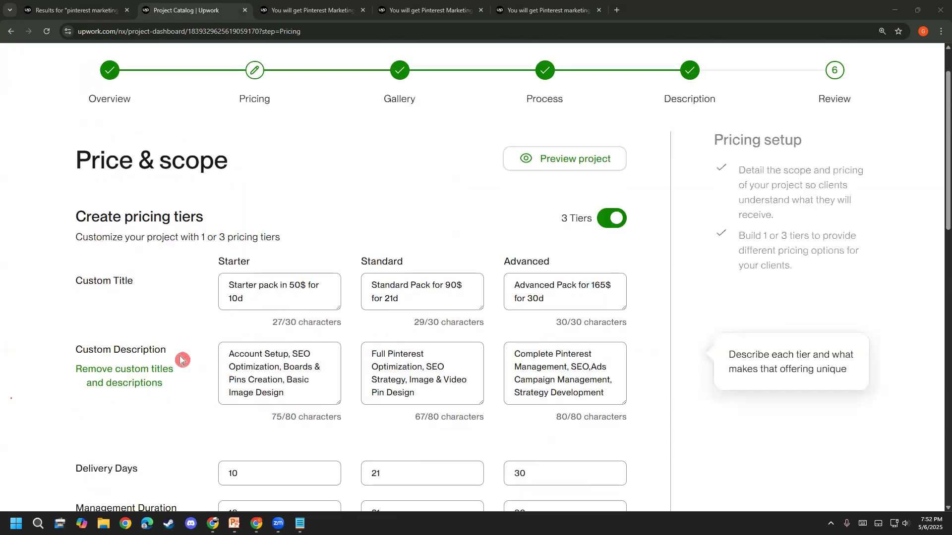
left_click(259, 295)
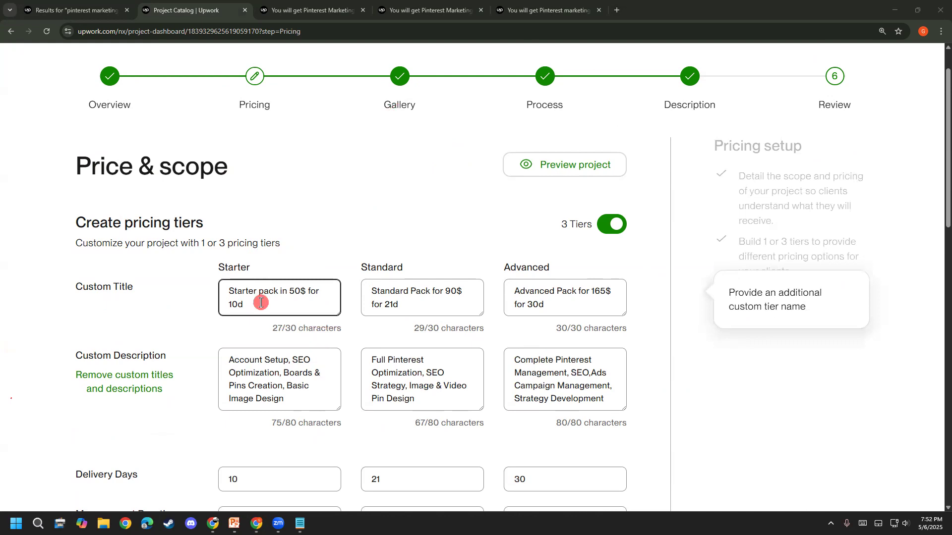
left_click_drag(259, 302, 224, 296)
left_click(235, 293)
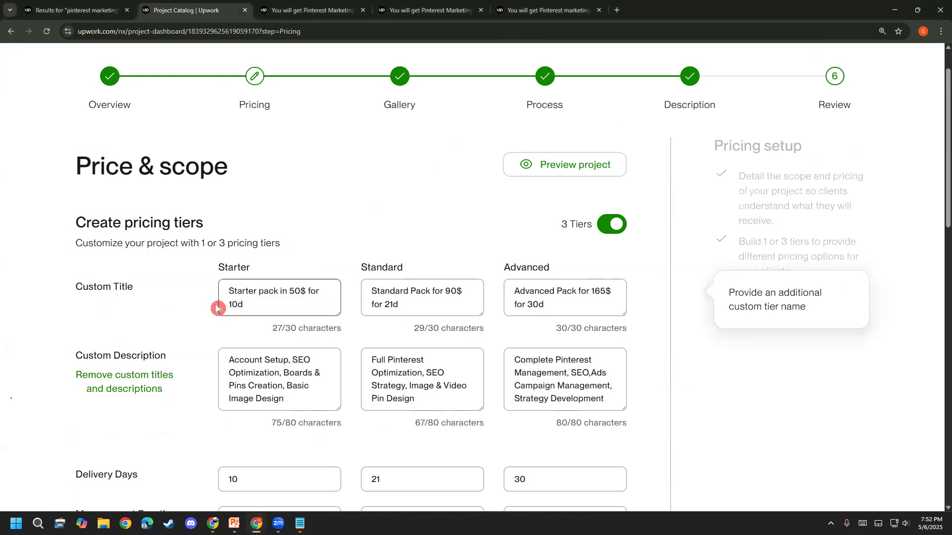
left_click(363, 125)
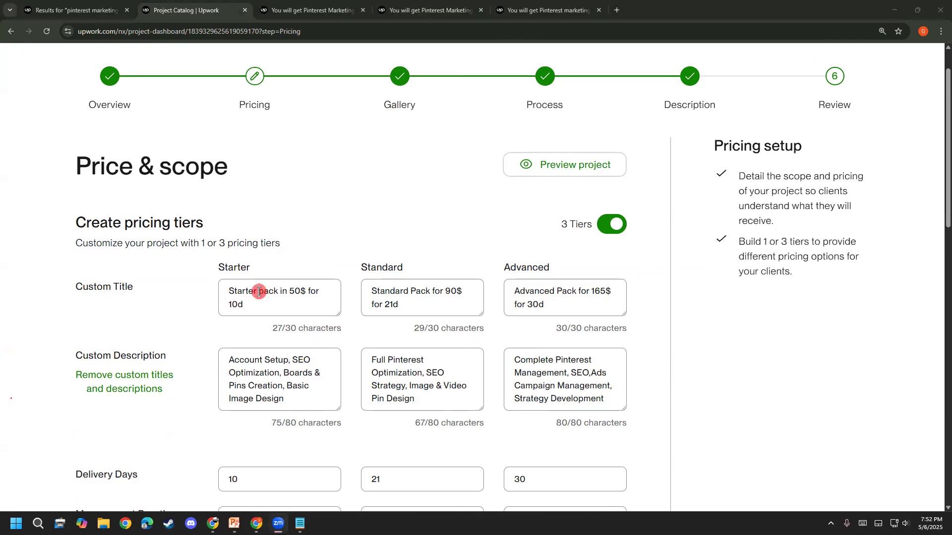
left_click(293, 298)
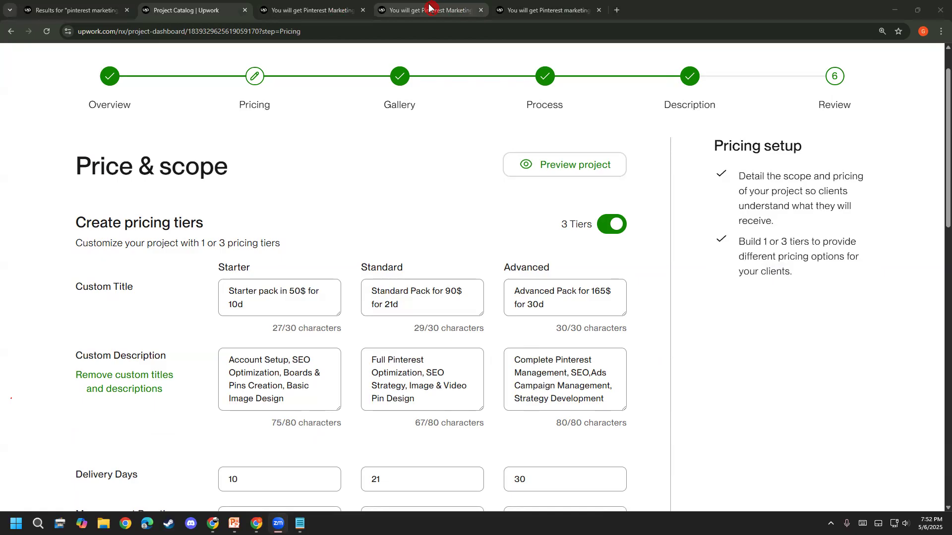
mouse_move(265, 286)
left_mouse_down()
mouse_move(249, 304)
mouse_move(300, 282)
mouse_move(321, 287)
left_mouse_up()
mouse_move(391, 293)
left_mouse_down()
mouse_move(419, 301)
mouse_move(436, 285)
mouse_move(466, 283)
mouse_move(541, 322)
mouse_move(570, 288)
mouse_move(615, 295)
mouse_move(627, 274)
mouse_move(654, 265)
mouse_move(631, 293)
left_mouse_up()
left_click(52, 309)
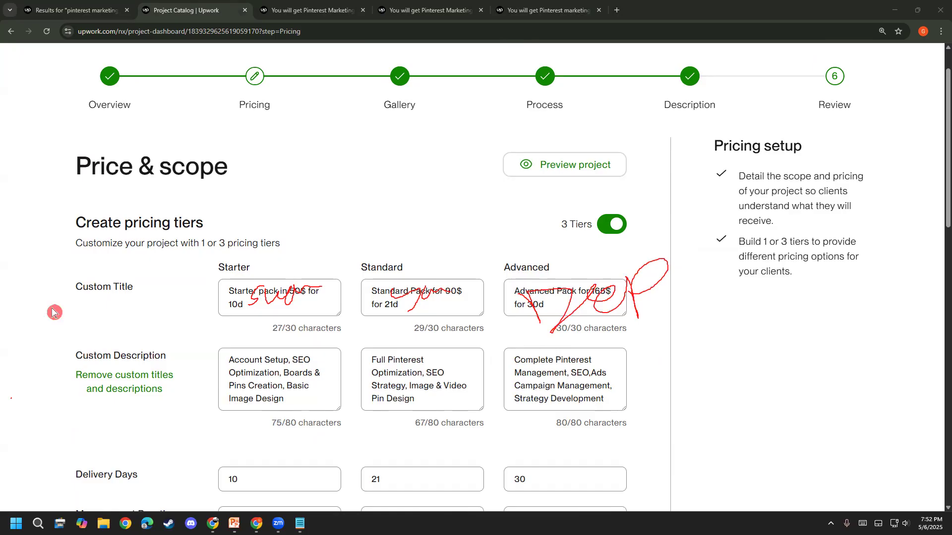
left_click(268, 305)
left_click_drag(267, 304, 221, 287)
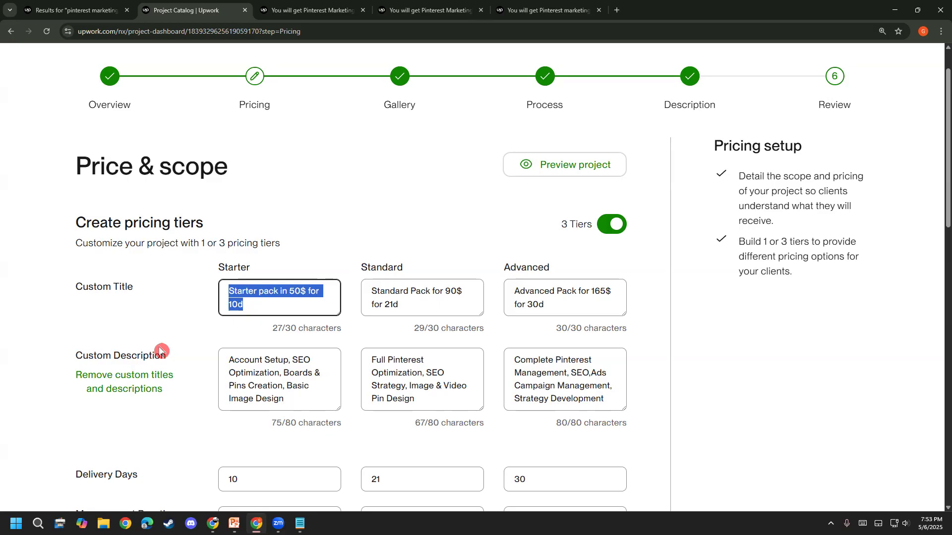
scroll(9, 339, "down", 3)
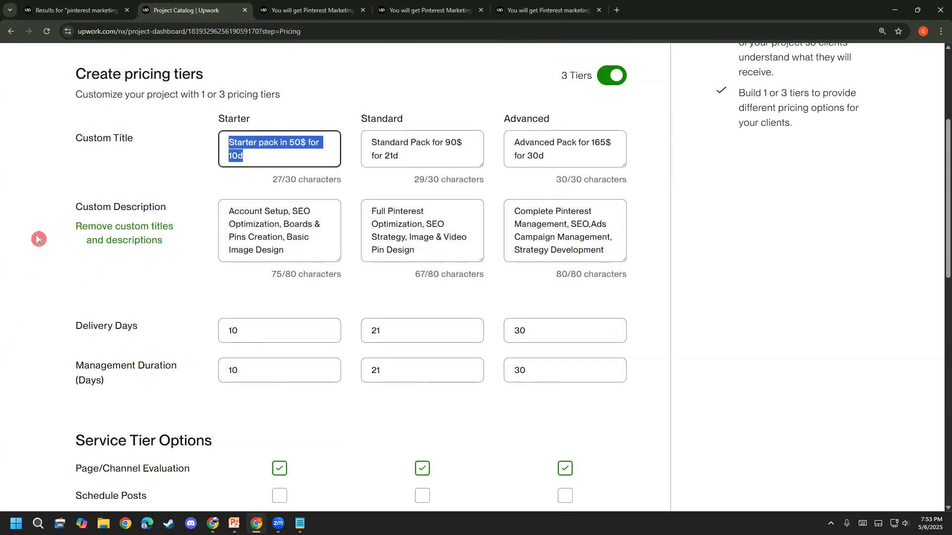
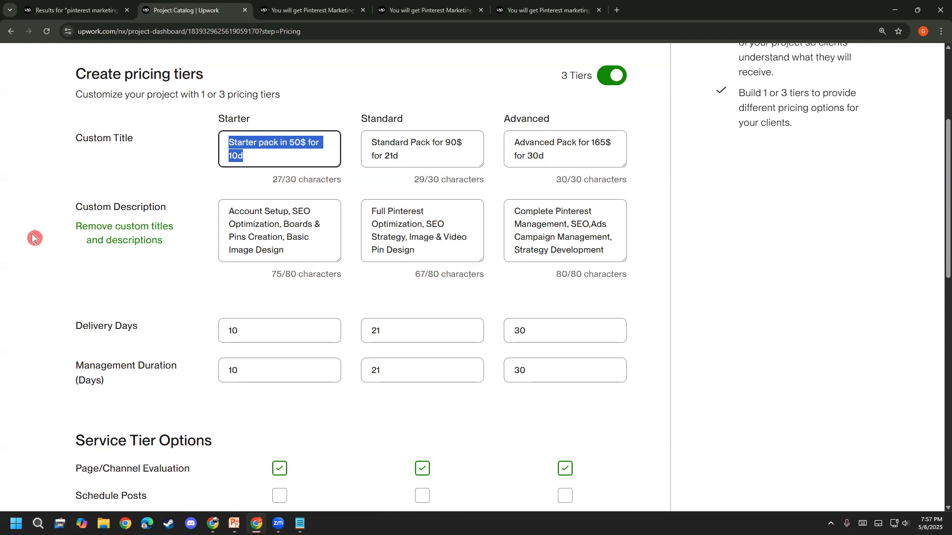
- Scroll to the $50/$90/$165 Service Tier Options and draw a red line down the left margin
scroll(7, 191, "down", 5)
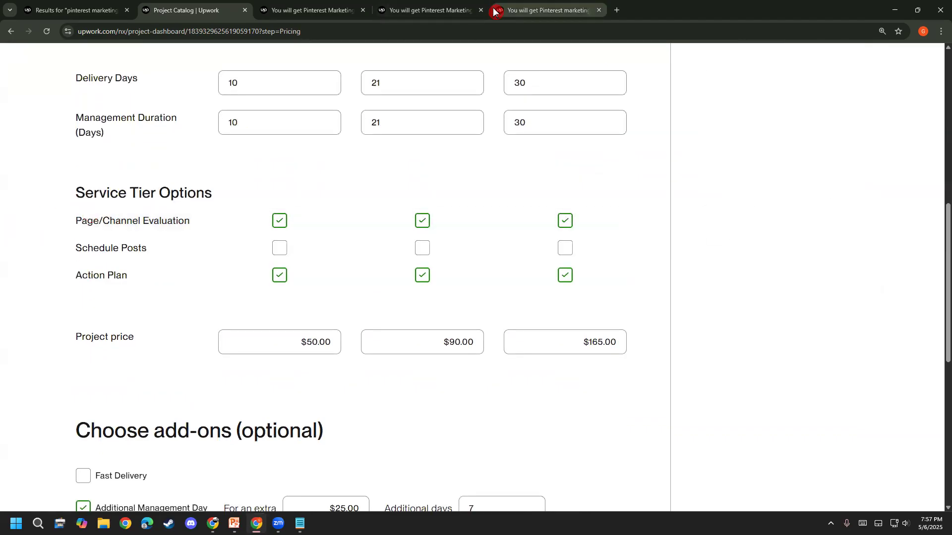
left_click_drag(64, 184, 48, 530)
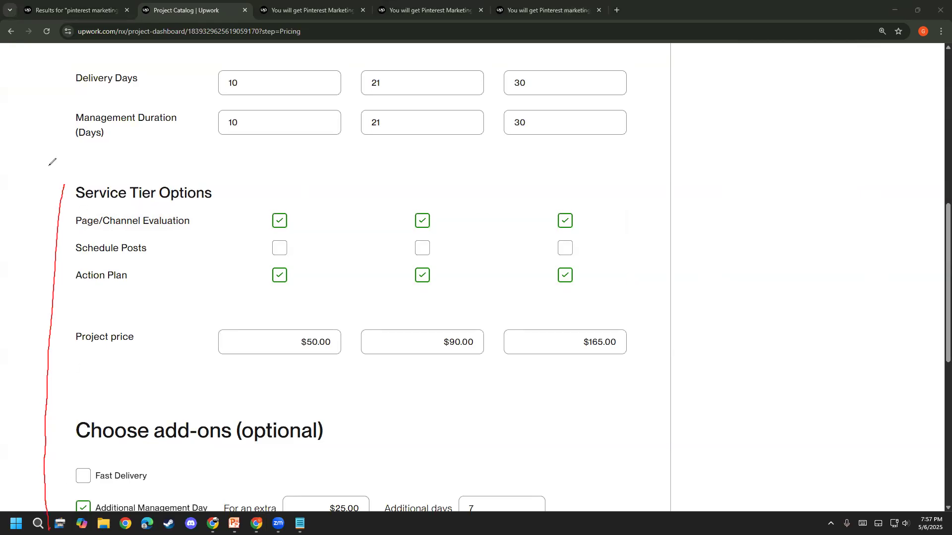
left_click(48, 305)
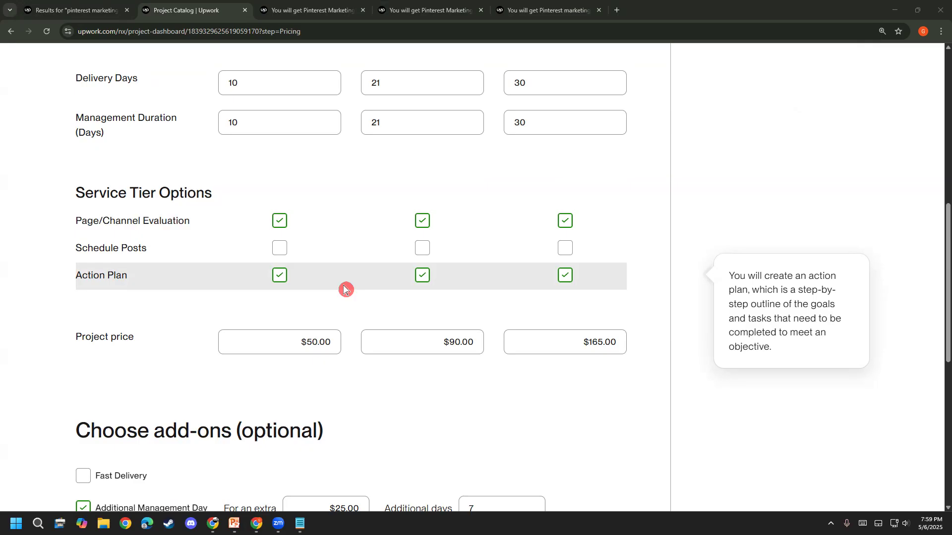
- Tick Schedule Posts for the $90 Standard and $165 Advanced tiers, then review the pricing above
left_click(421, 248)
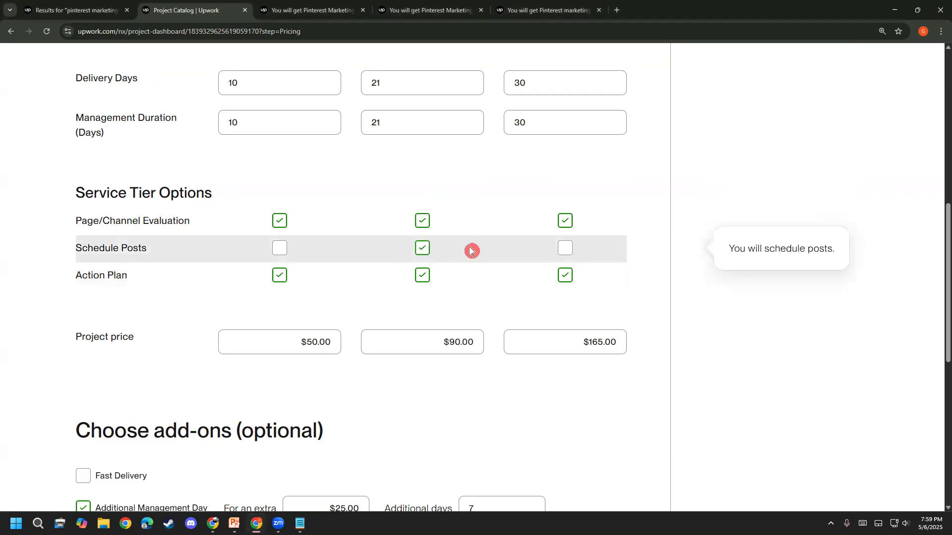
left_click(566, 249)
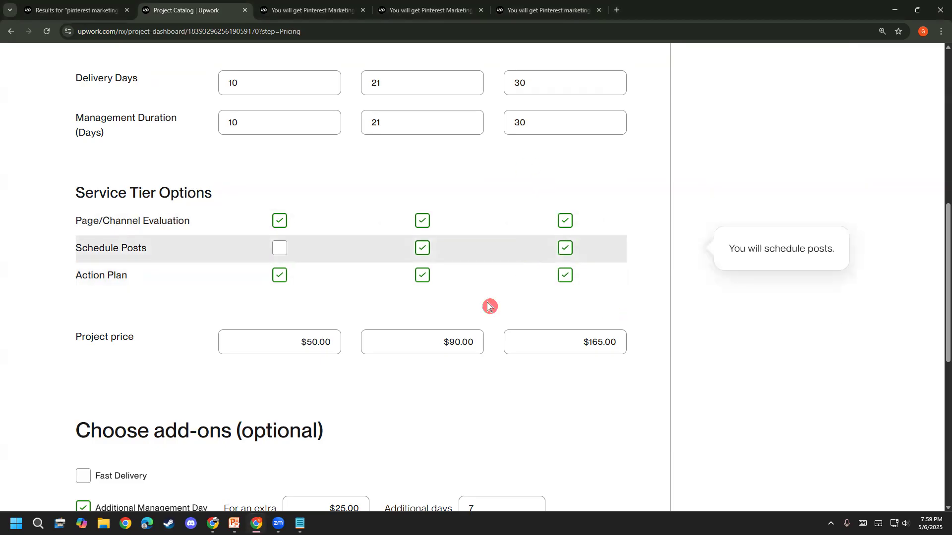
scroll(212, 377, "up", 2)
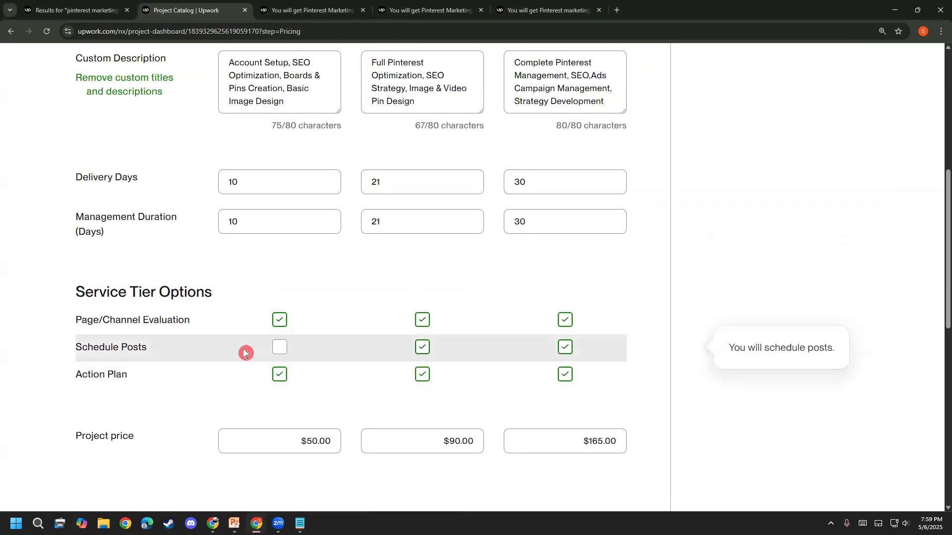
scroll(158, 303, "up", 7)
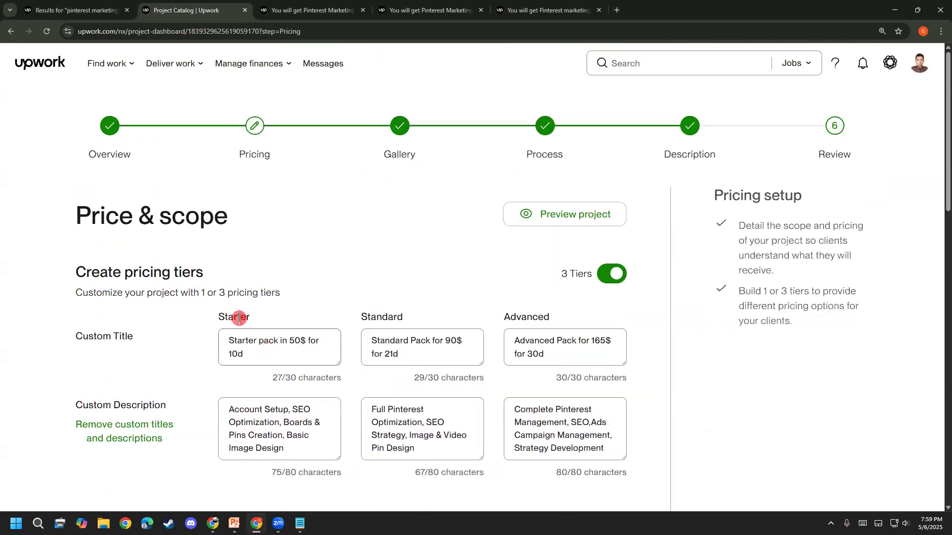
left_click_drag(218, 315, 261, 307)
left_click(261, 307)
scroll(261, 306, "down", 5)
scroll(259, 305, "down", 6)
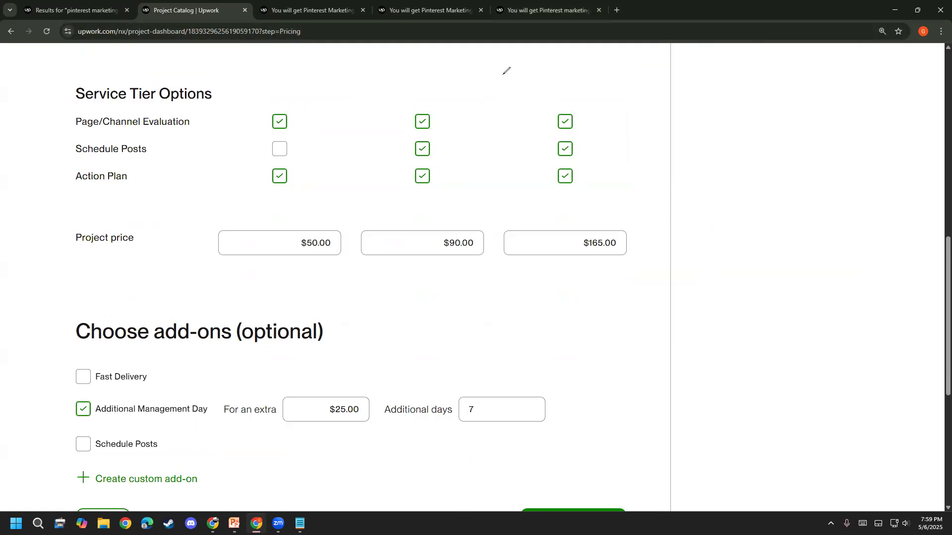
left_click_drag(257, 303, 268, 289)
mouse_move(389, 286)
left_mouse_down()
mouse_move(505, 174)
mouse_move(415, 253)
left_mouse_up()
left_click_drag(580, 229, 631, 274)
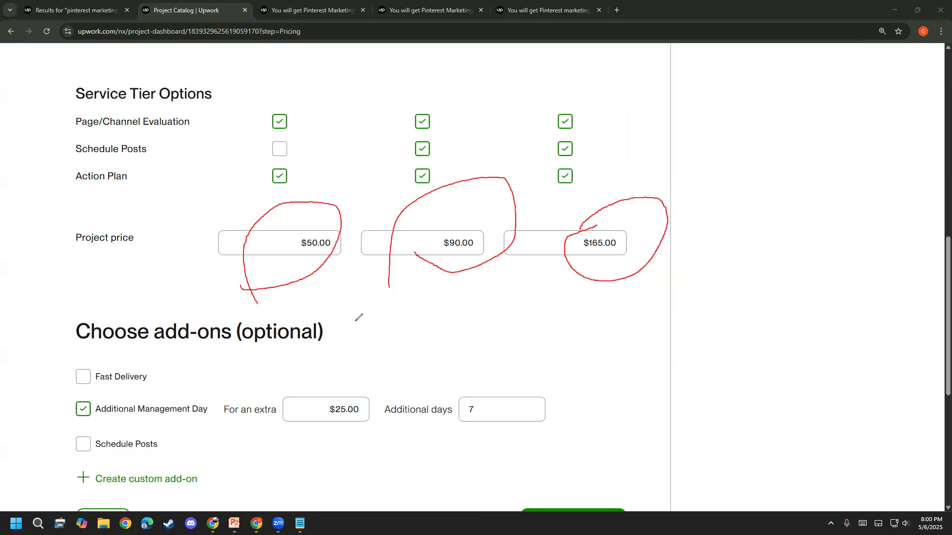
mouse_move(286, 288)
left_mouse_down()
mouse_move(471, 335)
mouse_move(439, 305)
mouse_move(469, 346)
mouse_move(351, 368)
left_mouse_up()
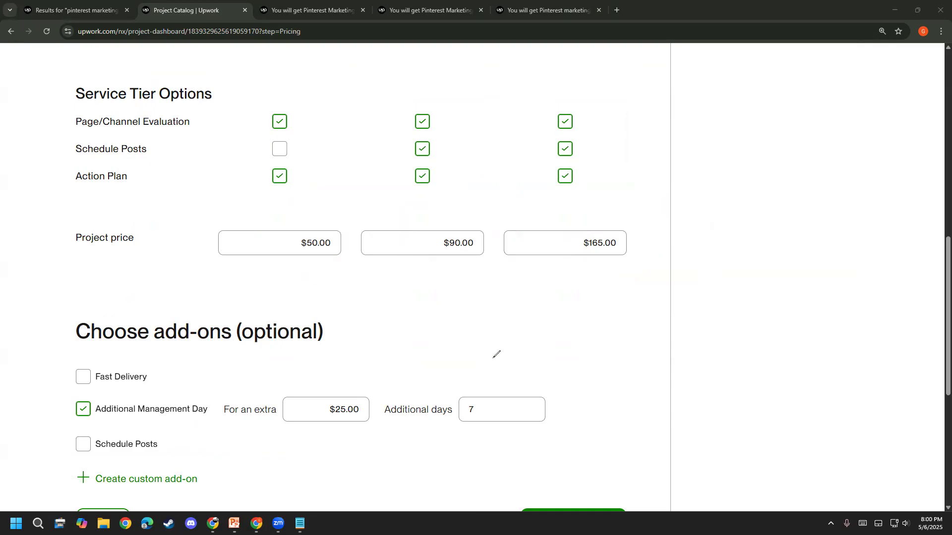
left_click_drag(453, 279, 450, 346)
mouse_move(484, 280)
left_mouse_down()
mouse_move(449, 317)
mouse_move(497, 297)
left_mouse_up()
left_click_drag(392, 278, 406, 372)
mouse_move(375, 311)
left_mouse_down()
mouse_move(353, 304)
mouse_move(375, 352)
mouse_move(328, 359)
left_mouse_up()
left_click_drag(337, 299, 347, 377)
left_click_drag(607, 284, 569, 337)
mouse_move(639, 270)
left_mouse_down()
mouse_move(636, 321)
mouse_move(632, 274)
left_mouse_up()
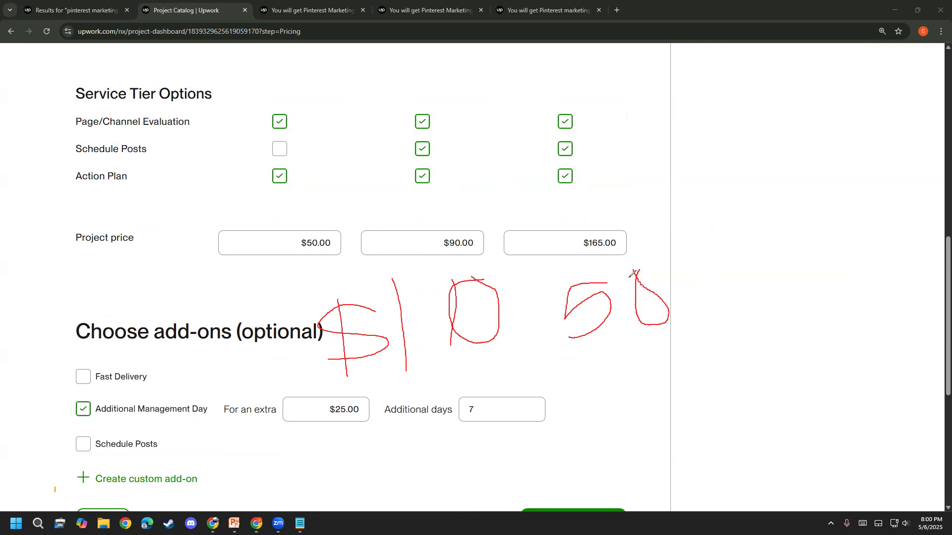
mouse_move(512, 299)
left_mouse_down()
mouse_move(535, 367)
mouse_move(494, 374)
left_mouse_up()
left_click_drag(506, 279, 549, 389)
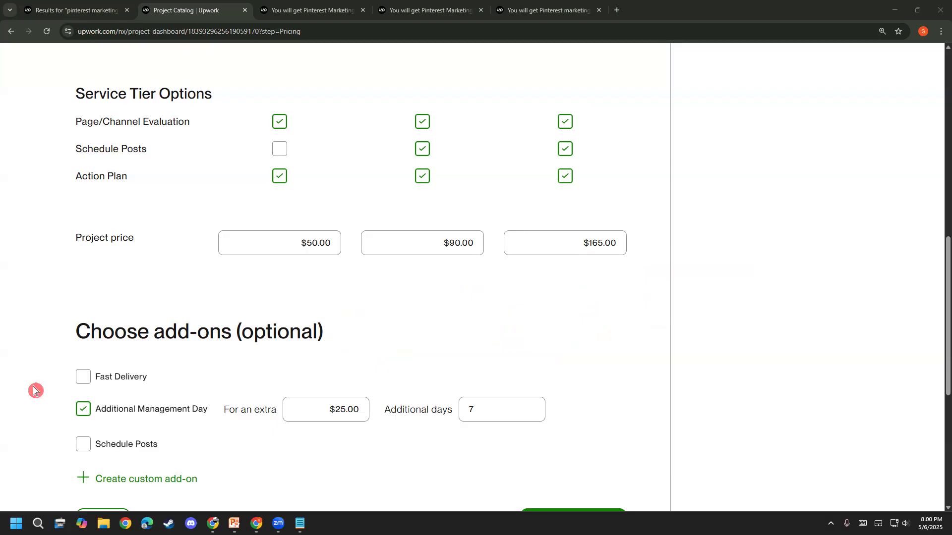
scroll(53, 314, "down", 3)
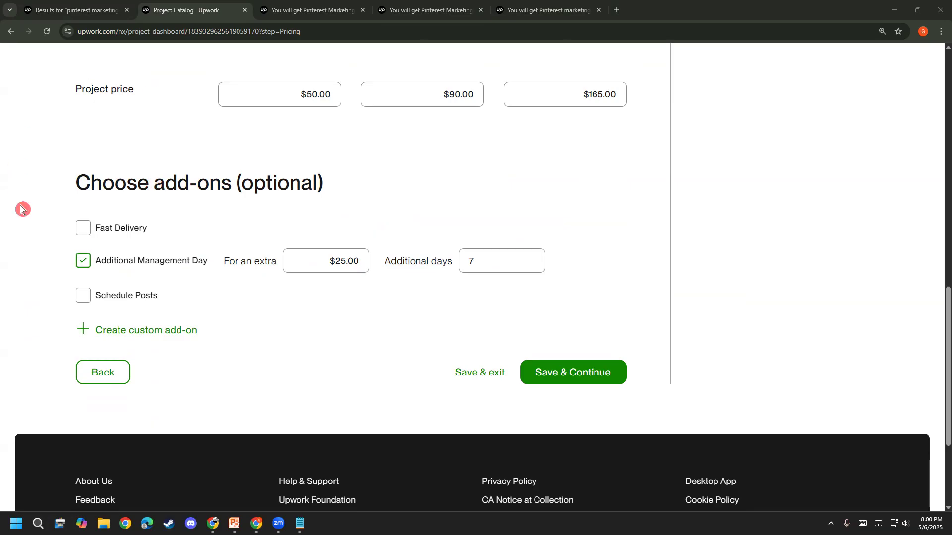
left_click(115, 226)
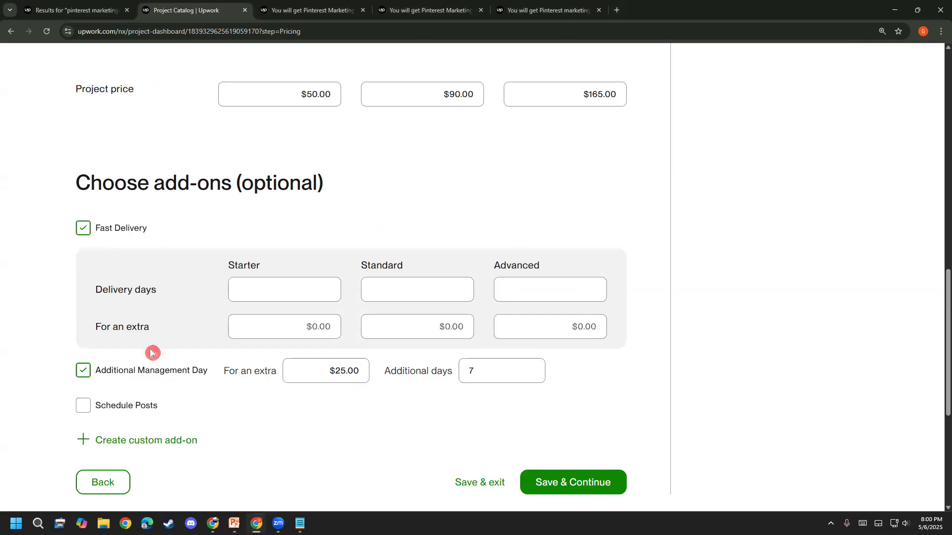
scroll(150, 352, "up", 8)
scroll(151, 353, "up", 1)
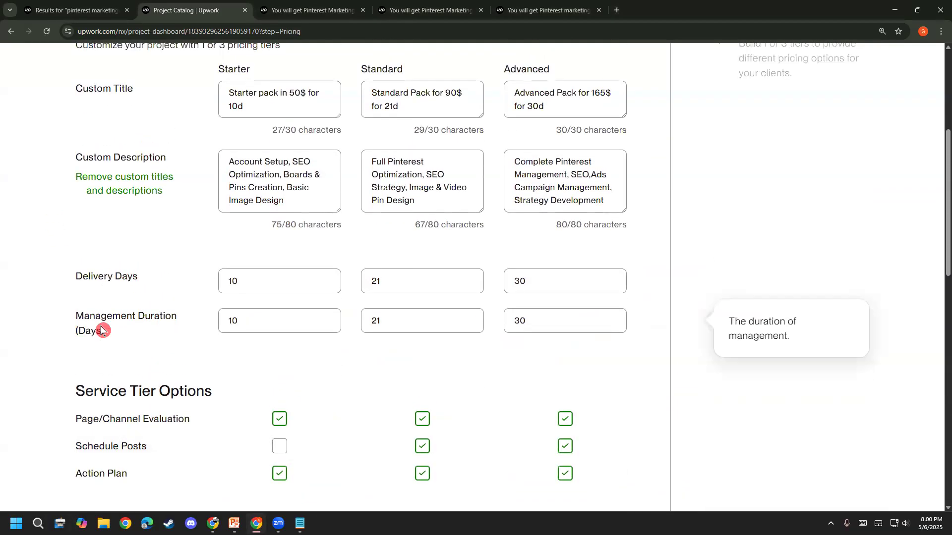
left_click_drag(77, 318, 160, 316)
left_click(160, 316)
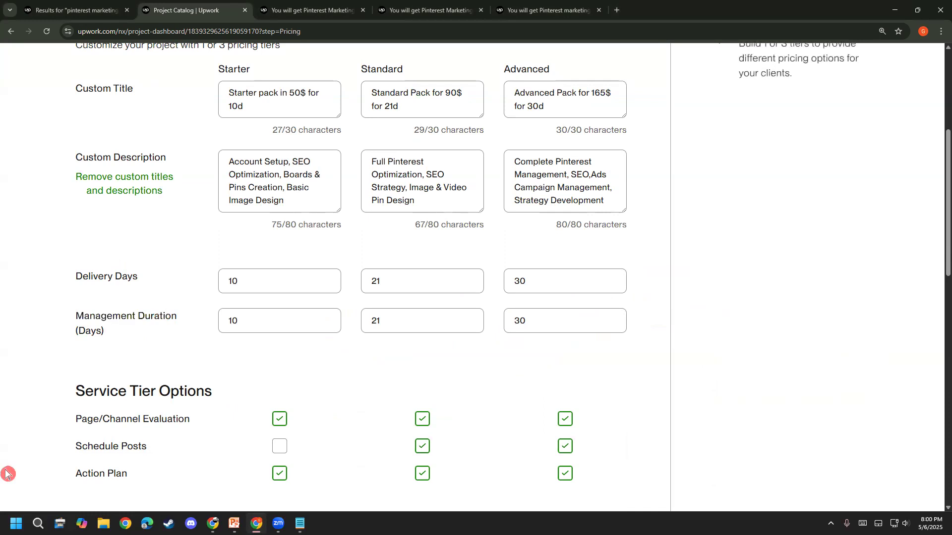
scroll(8, 466, "down", 4)
scroll(8, 463, "up", 2)
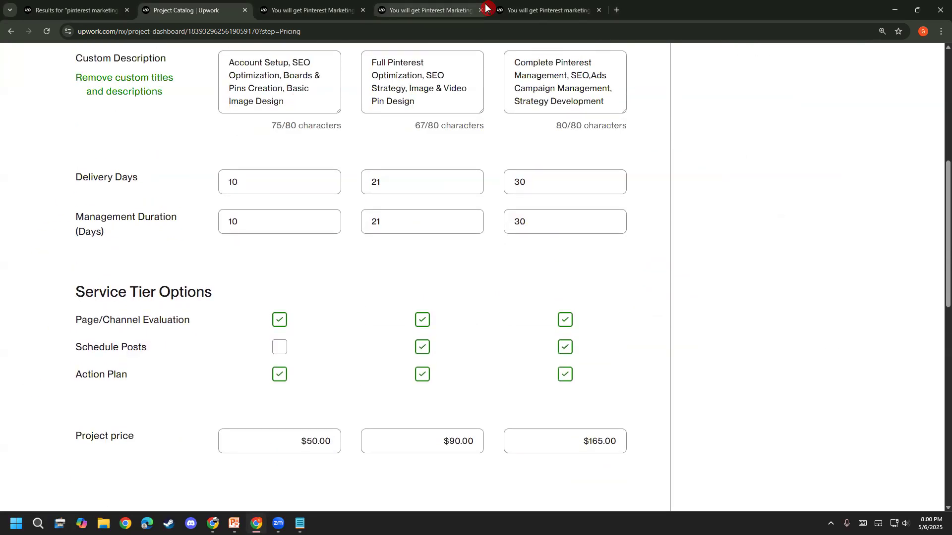
mouse_move(259, 216)
left_mouse_down()
mouse_move(238, 310)
mouse_move(289, 302)
mouse_move(289, 279)
left_mouse_up()
mouse_move(312, 260)
left_mouse_down()
mouse_move(334, 305)
mouse_move(348, 295)
left_mouse_up()
mouse_move(356, 258)
left_mouse_down()
mouse_move(448, 258)
mouse_move(461, 217)
left_mouse_up()
left_click_drag(273, 343, 586, 296)
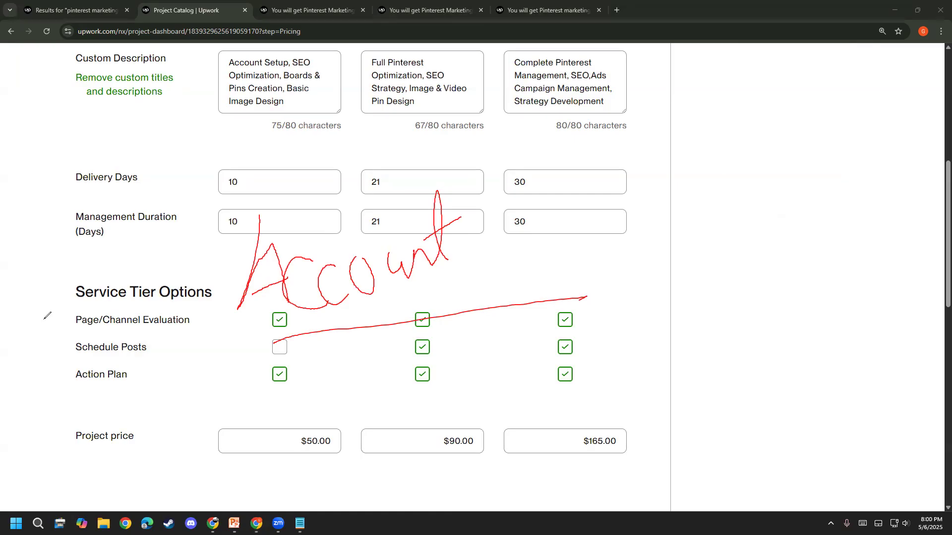
scroll(47, 316, "down", 7)
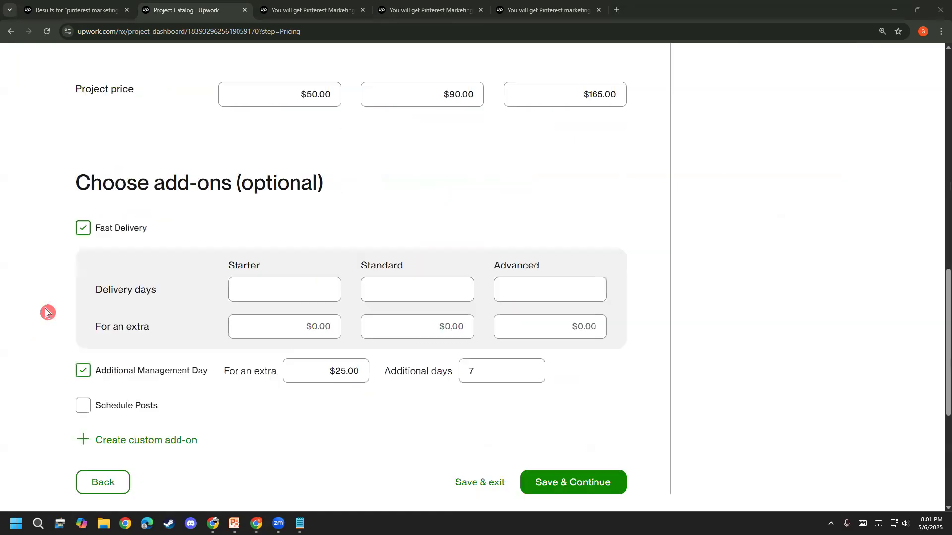
left_click(81, 237)
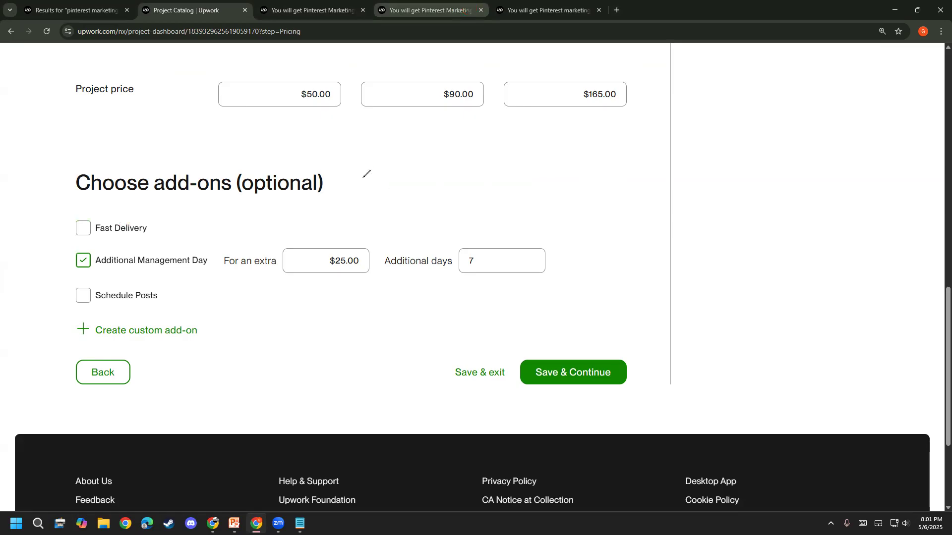
left_click_drag(363, 178, 368, 216)
mouse_move(403, 169)
left_mouse_down()
mouse_move(380, 179)
mouse_move(387, 202)
mouse_move(446, 173)
mouse_move(429, 195)
left_mouse_up()
mouse_move(479, 160)
left_mouse_down()
mouse_move(455, 160)
mouse_move(476, 177)
mouse_move(450, 202)
left_mouse_up()
mouse_move(385, 237)
left_mouse_down()
mouse_move(473, 113)
mouse_move(328, 196)
mouse_move(386, 240)
left_mouse_up()
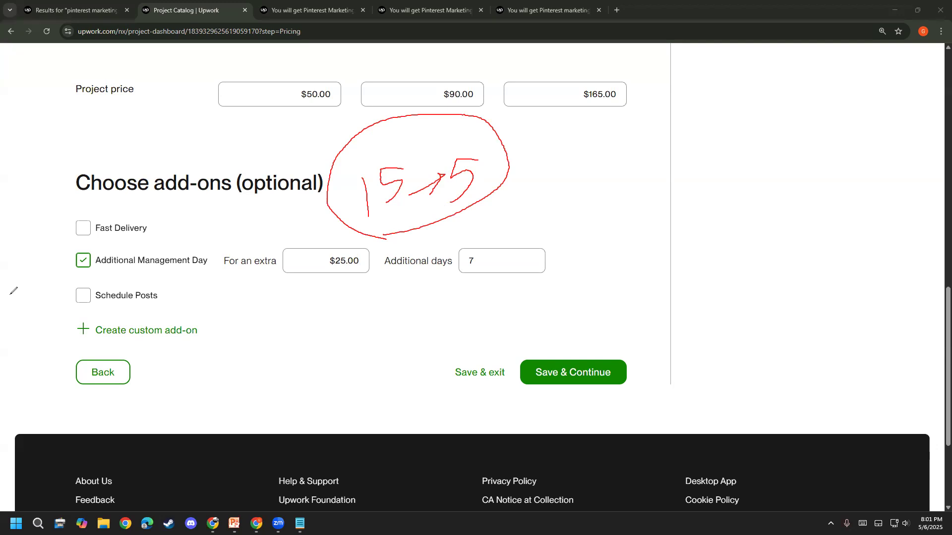
left_click(87, 232)
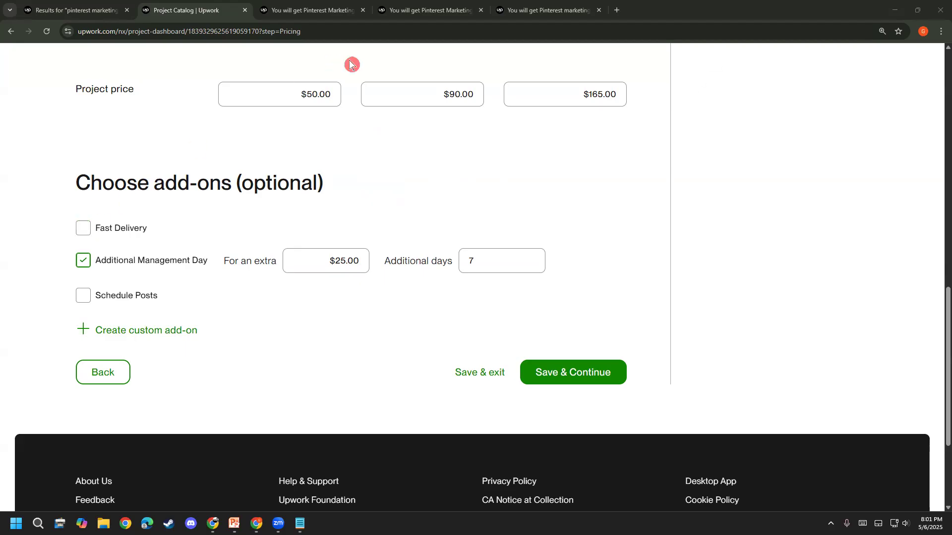
mouse_move(364, 146)
left_mouse_down()
mouse_move(363, 157)
mouse_move(378, 130)
mouse_move(370, 160)
mouse_move(400, 198)
left_mouse_up()
mouse_move(425, 149)
left_mouse_down()
mouse_move(427, 196)
mouse_move(461, 126)
left_mouse_up()
mouse_move(358, 119)
left_mouse_down()
mouse_move(312, 200)
mouse_move(474, 158)
mouse_move(346, 120)
left_mouse_up()
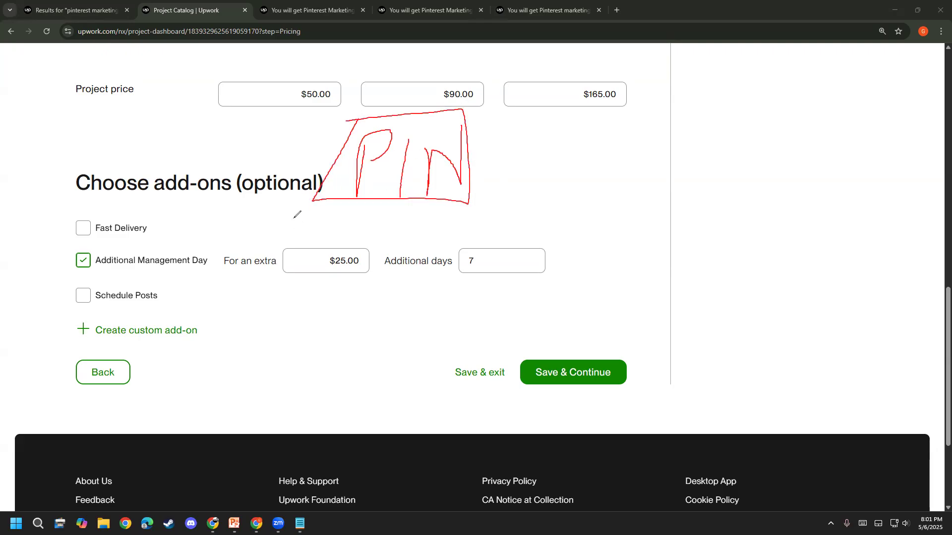
mouse_move(313, 199)
left_mouse_down()
mouse_move(196, 204)
mouse_move(133, 226)
mouse_move(169, 205)
left_mouse_up()
mouse_move(528, 149)
left_mouse_down()
mouse_move(550, 171)
mouse_move(567, 166)
left_mouse_up()
mouse_move(603, 122)
left_mouse_down()
mouse_move(582, 157)
mouse_move(613, 149)
left_mouse_up()
mouse_move(644, 94)
left_mouse_down()
mouse_move(637, 59)
mouse_move(647, 150)
left_mouse_up()
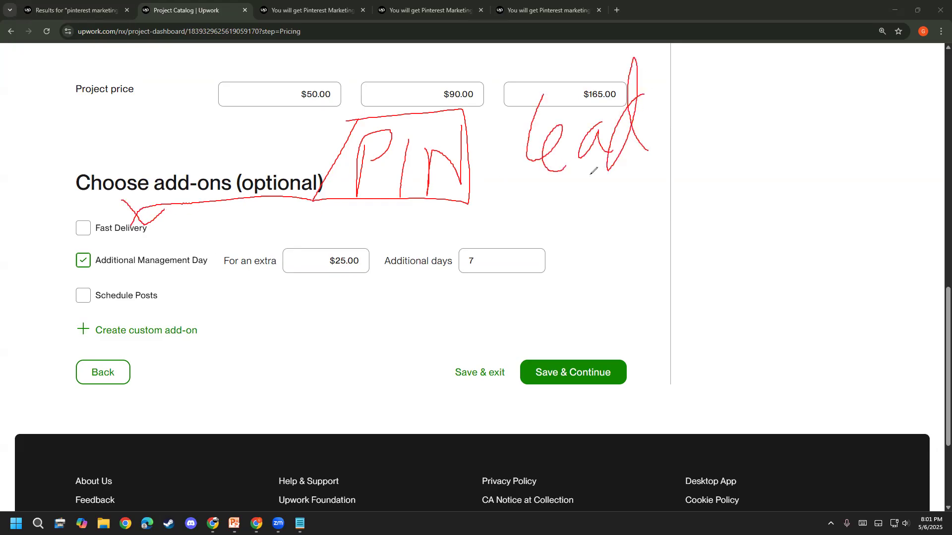
mouse_move(565, 167)
left_mouse_down()
mouse_move(221, 258)
mouse_move(151, 234)
mouse_move(154, 255)
left_mouse_up()
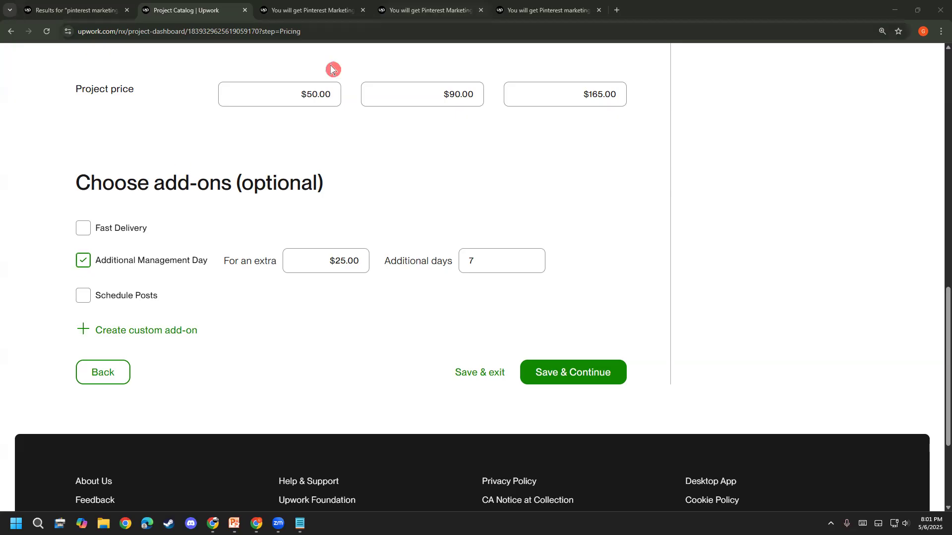
left_click_drag(402, 128, 391, 187)
mouse_move(431, 132)
left_mouse_down()
mouse_move(401, 180)
mouse_move(438, 164)
mouse_move(409, 176)
left_mouse_up()
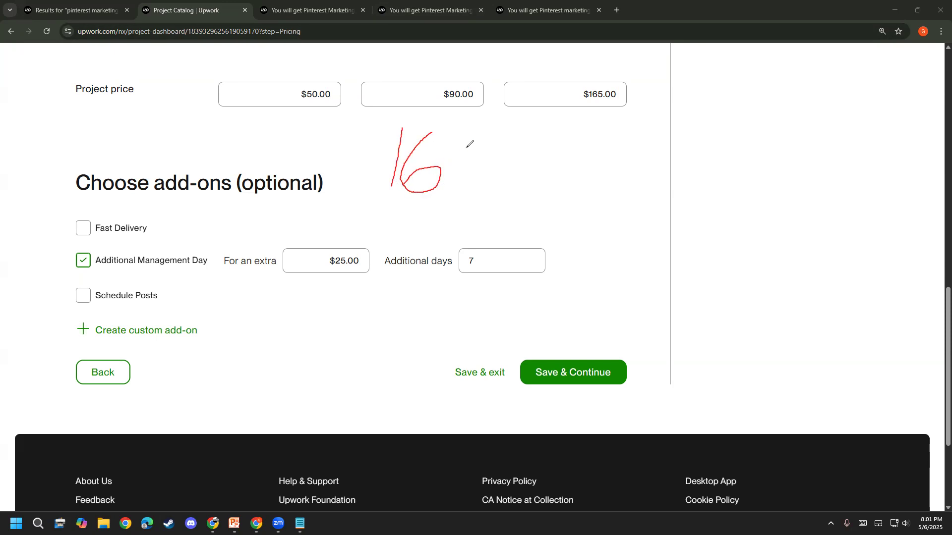
mouse_move(460, 150)
left_mouse_down()
mouse_move(502, 140)
mouse_move(484, 168)
left_mouse_up()
mouse_move(531, 136)
left_mouse_down()
mouse_move(541, 188)
mouse_move(559, 163)
left_mouse_up()
mouse_move(388, 123)
left_mouse_down()
mouse_move(376, 154)
mouse_move(376, 219)
mouse_move(582, 178)
mouse_move(382, 116)
left_mouse_up()
left_click_drag(490, 136, 493, 191)
mouse_move(474, 148)
left_mouse_down()
mouse_move(526, 150)
mouse_move(480, 192)
left_mouse_up()
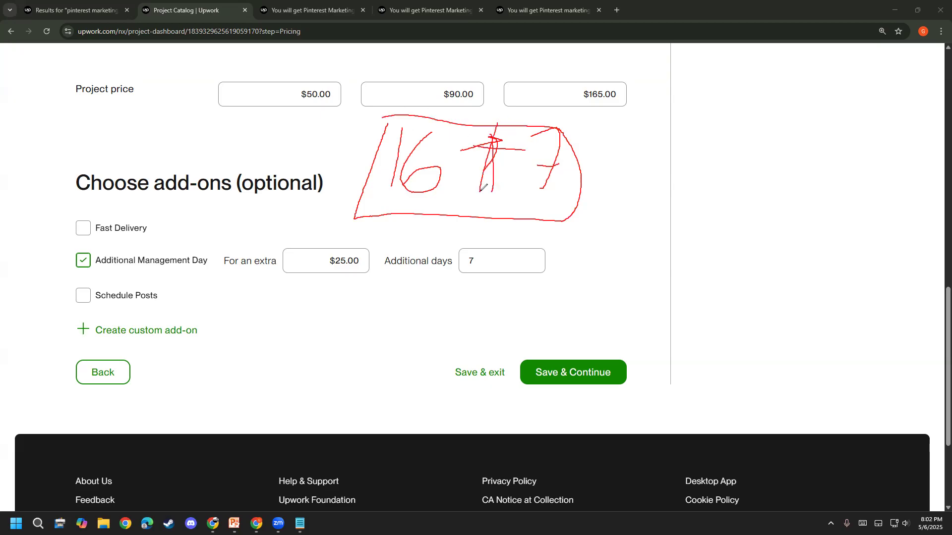
mouse_move(303, 282)
left_mouse_down()
mouse_move(348, 224)
mouse_move(322, 294)
left_mouse_up()
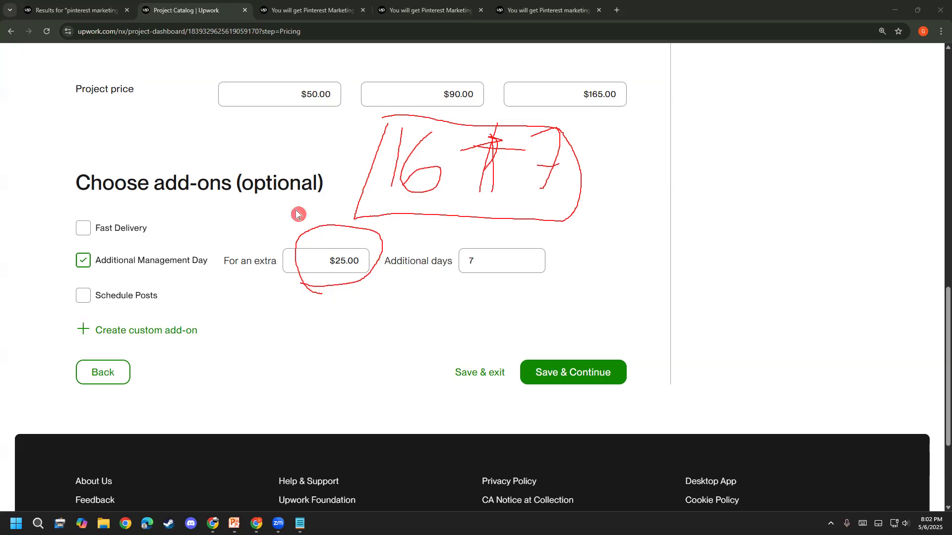
key("Escape")
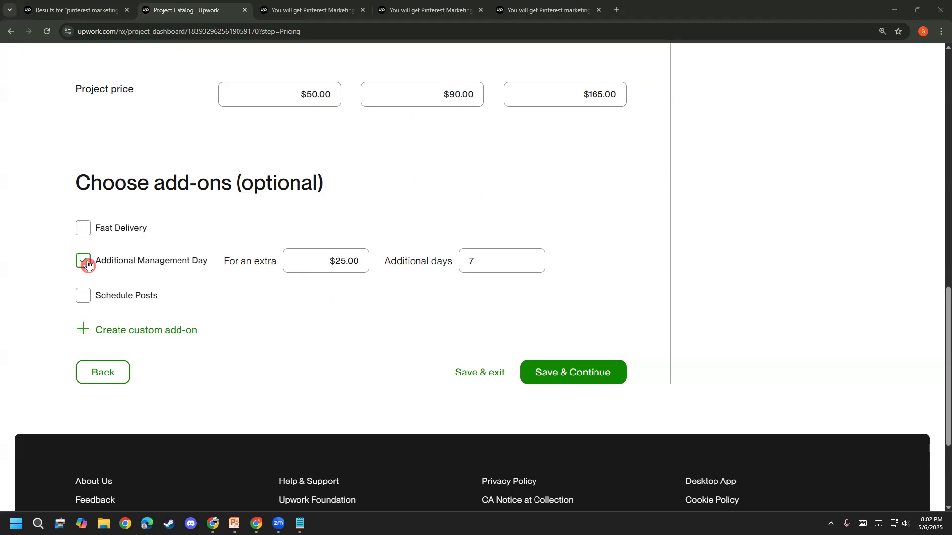
scroll(83, 443, "up", 1)
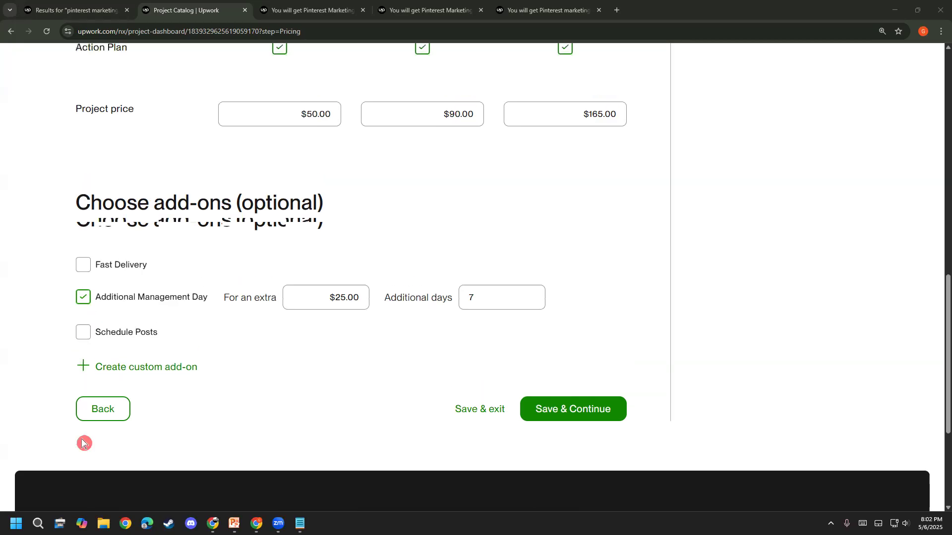
scroll(83, 443, "up", 2)
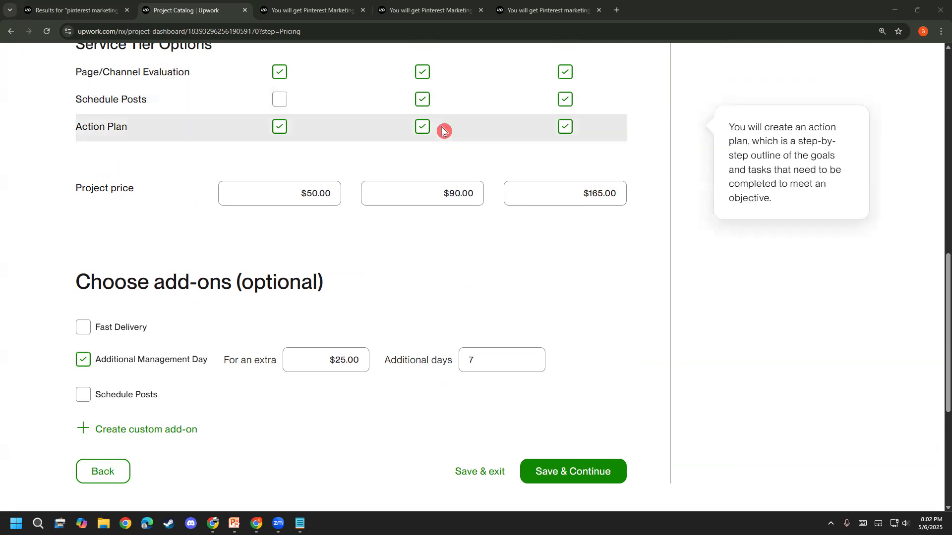
scroll(322, 357, "down", 2)
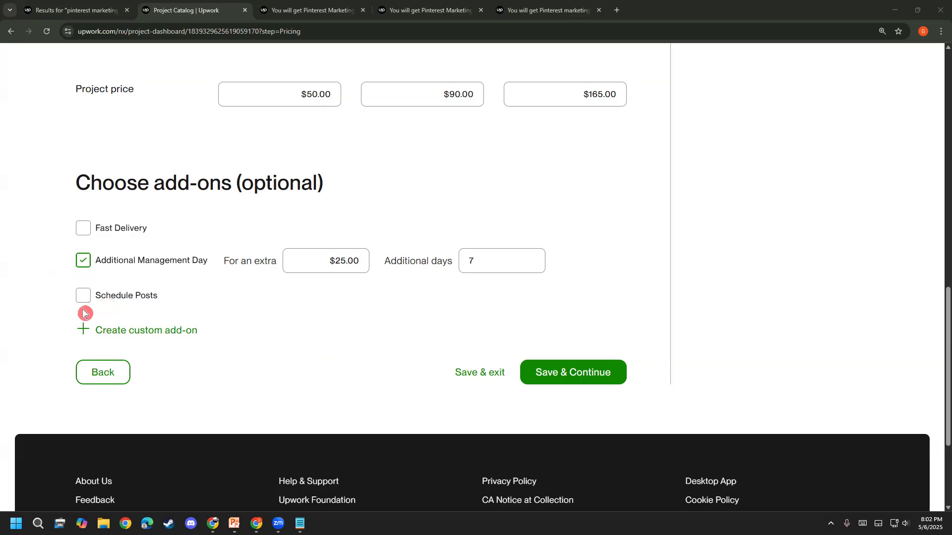
left_click(108, 298)
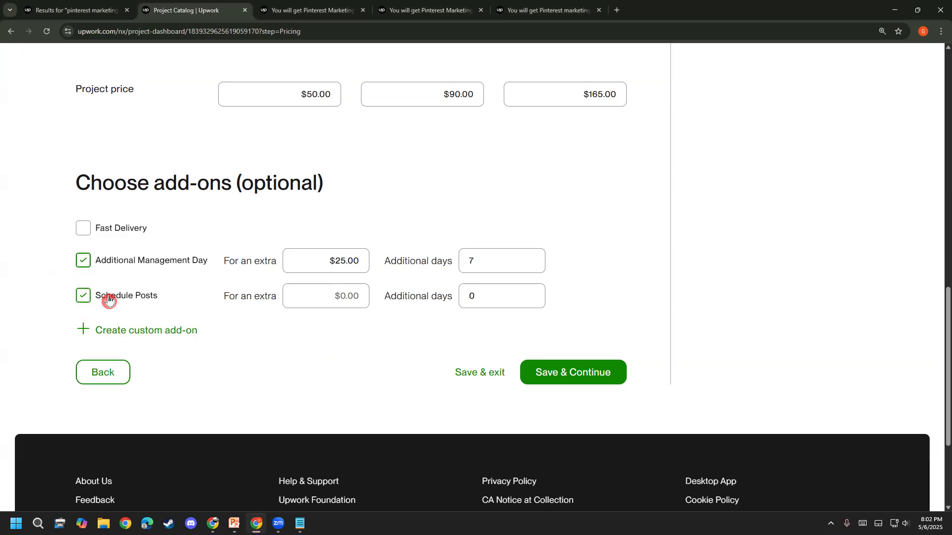
left_click(109, 298)
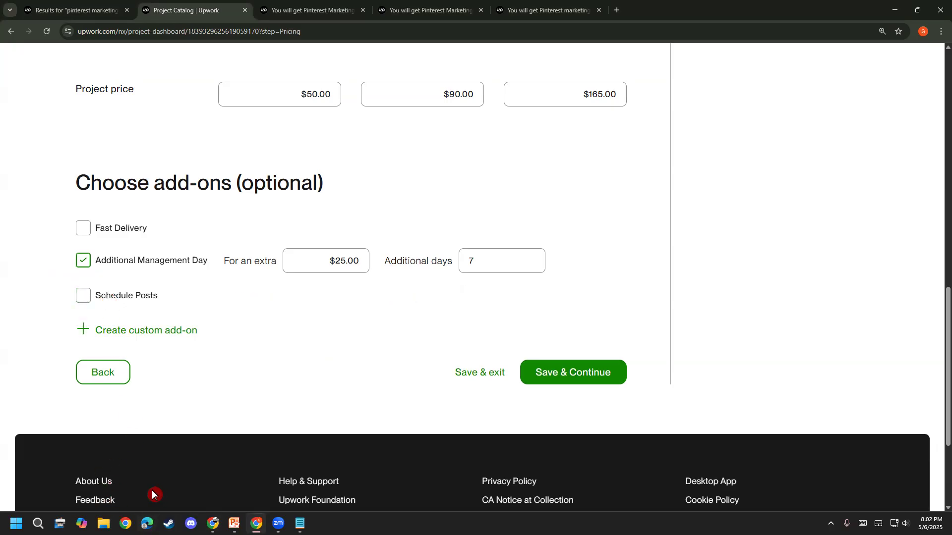
scroll(148, 495, "up", 1)
scroll(133, 481, "up", 12)
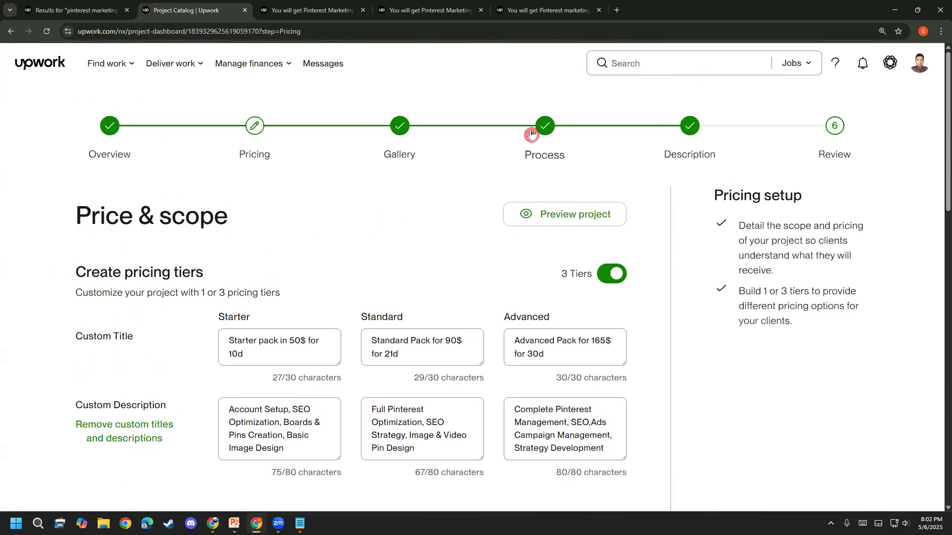
- Open the Process requirements page and start item '6.' after Pricing Research in the Notepad notes
left_click(531, 133)
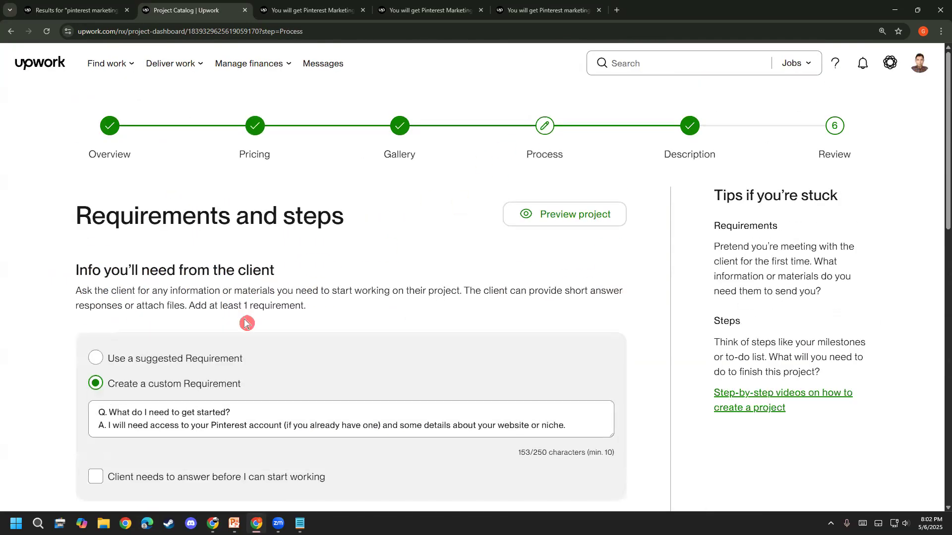
scroll(244, 323, "down", 1)
left_click(299, 524)
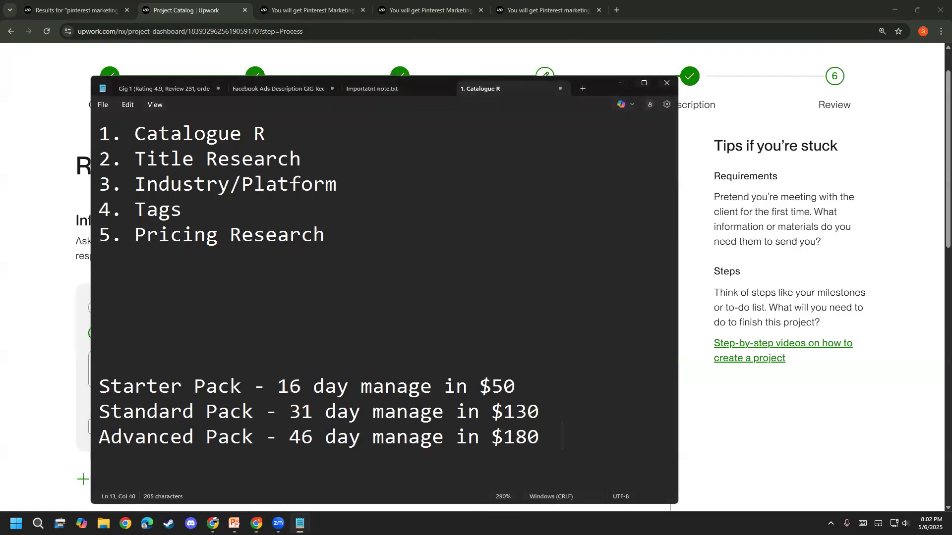
left_click(380, 233)
key("Return")
type("6.")
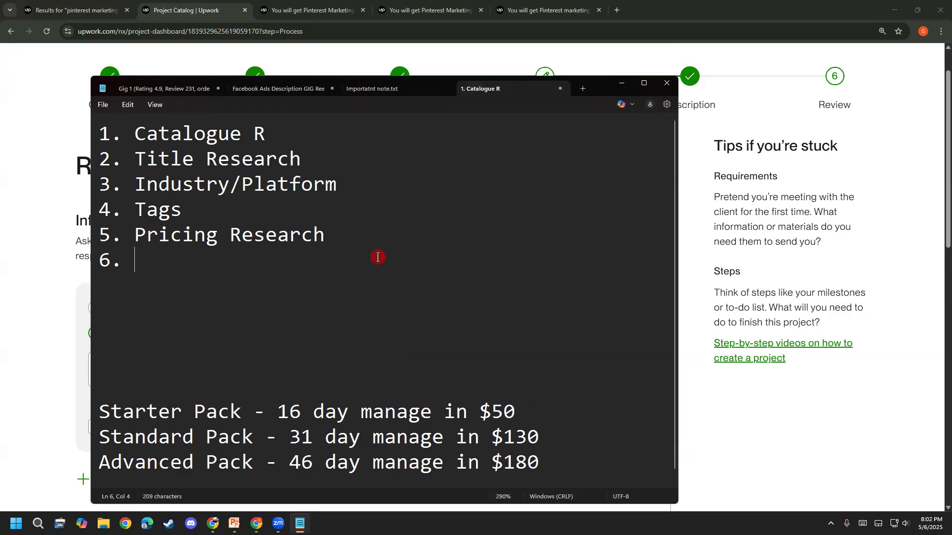
- Copy the 'Requirements and steps' heading into item 6, trim it to 'Requirements', and start item '7.'
left_click(8, 241)
left_click_drag(72, 176, 354, 168)
key("ctrl+c")
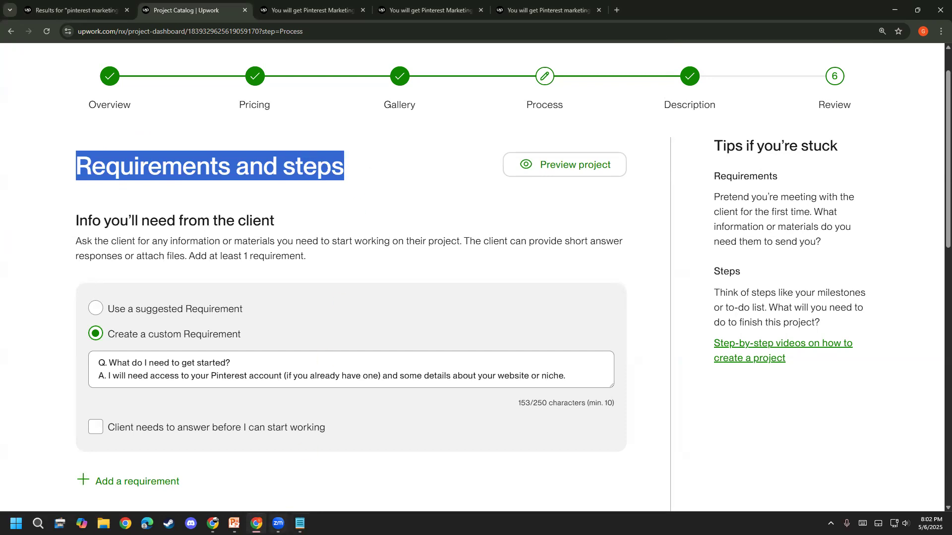
key("alt+Tab")
key("ctrl+v")
left_click_drag(289, 266, 450, 270)
key("BackSpace")
key("Return")
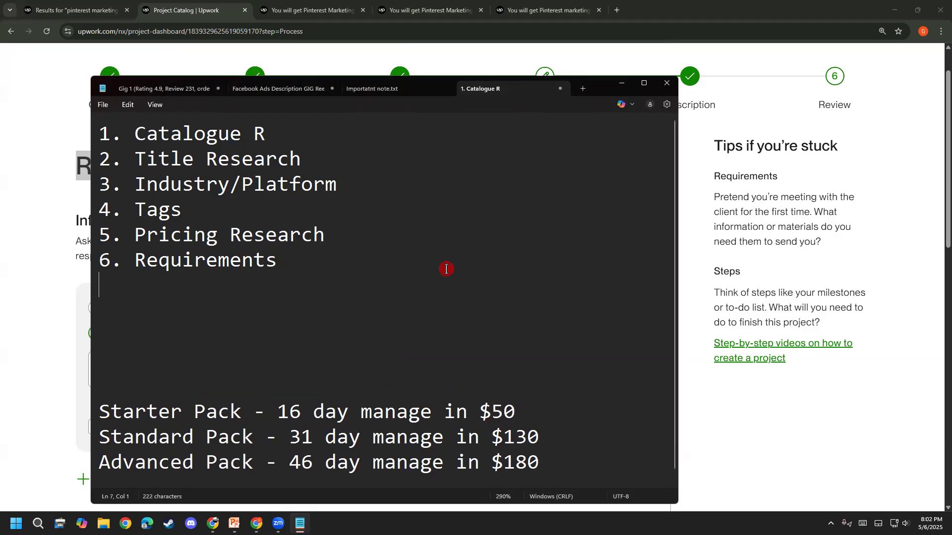
type("7.")
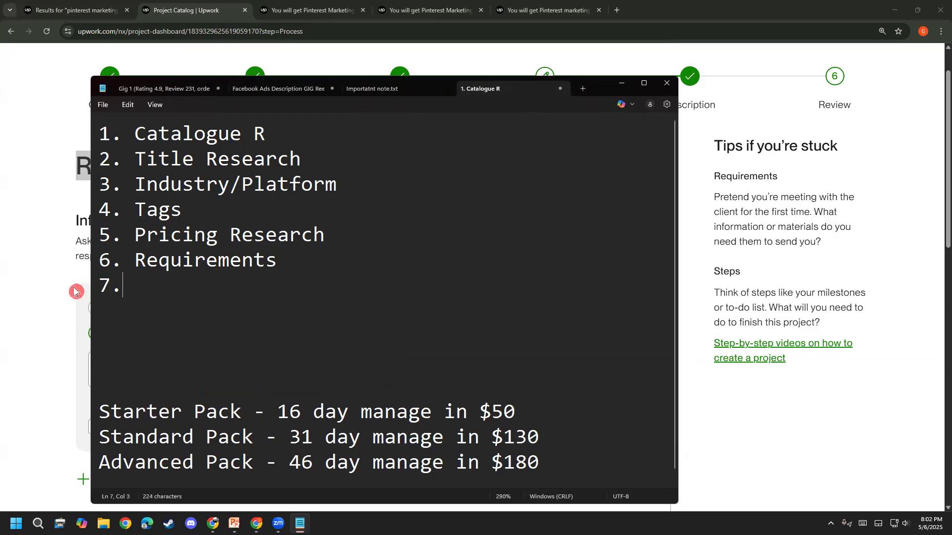
left_click(69, 293)
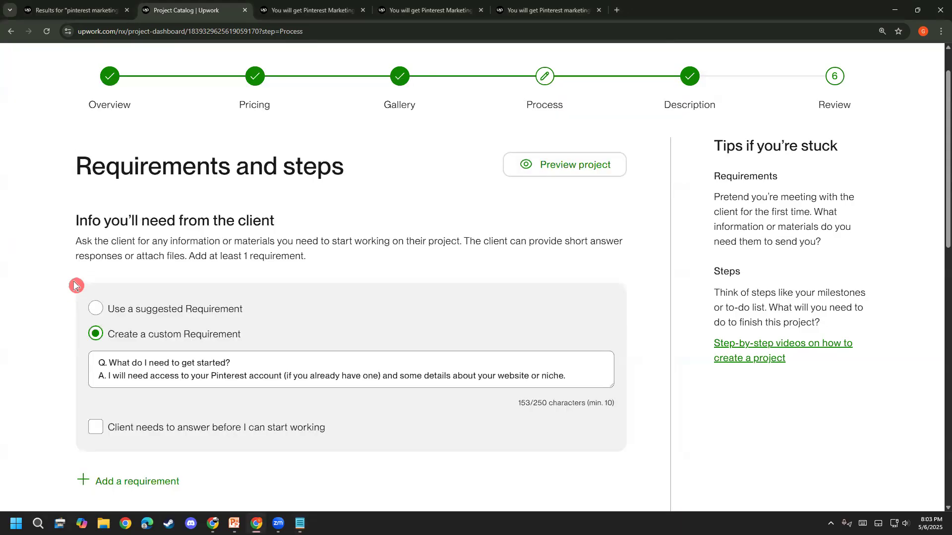
scroll(77, 277, "down", 2)
scroll(52, 159, "up", 2)
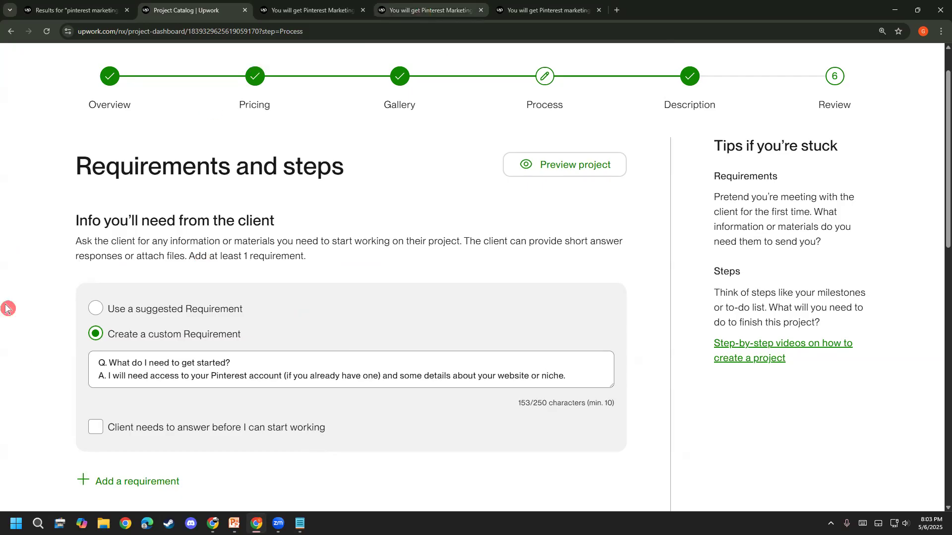
scroll(100, 282, "down", 2)
left_click(114, 272)
left_click(218, 196)
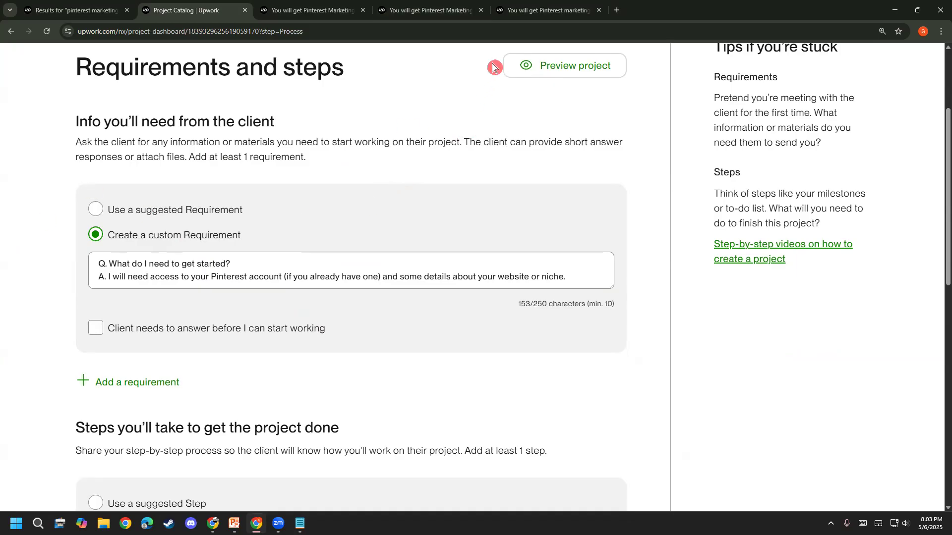
left_click_drag(349, 190, 348, 223)
mouse_move(411, 193)
left_mouse_down()
mouse_move(433, 212)
mouse_move(454, 191)
mouse_move(558, 195)
mouse_move(556, 182)
mouse_move(587, 190)
left_mouse_up()
mouse_move(574, 135)
left_mouse_down()
mouse_move(590, 188)
mouse_move(591, 171)
left_mouse_up()
mouse_move(611, 171)
left_mouse_down()
mouse_move(674, 154)
mouse_move(643, 194)
left_mouse_up()
mouse_move(385, 325)
left_mouse_down()
mouse_move(459, 320)
mouse_move(460, 300)
left_mouse_up()
mouse_move(473, 333)
left_mouse_down()
mouse_move(488, 305)
mouse_move(555, 341)
left_mouse_up()
mouse_move(565, 305)
left_mouse_down()
mouse_move(554, 340)
mouse_move(577, 325)
left_mouse_up()
mouse_move(559, 282)
left_mouse_down()
mouse_move(592, 316)
mouse_move(609, 261)
mouse_move(664, 299)
left_mouse_up()
mouse_move(432, 254)
left_mouse_down()
mouse_move(575, 103)
mouse_move(395, 262)
mouse_move(372, 381)
mouse_move(722, 230)
mouse_move(656, 203)
left_mouse_up()
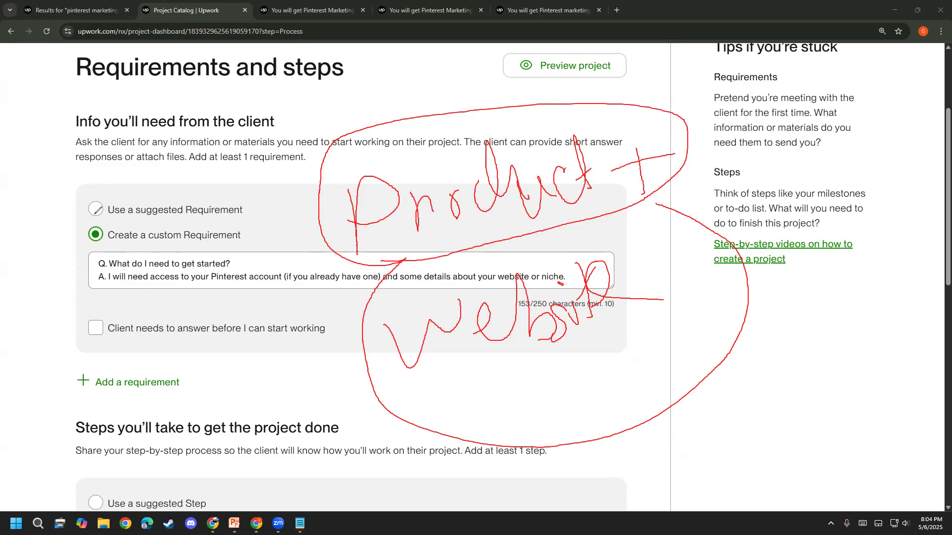
left_click(48, 266)
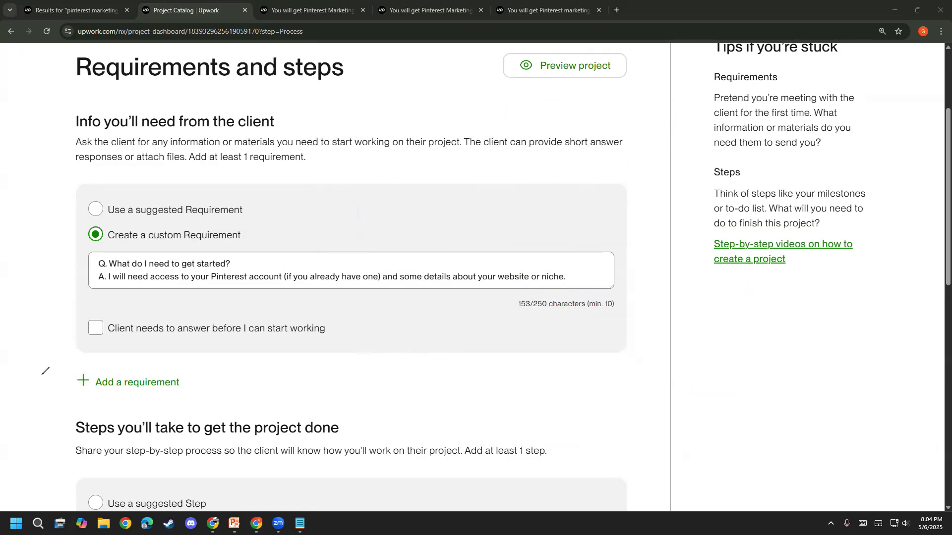
left_click_drag(105, 265, 230, 252)
left_click(231, 254)
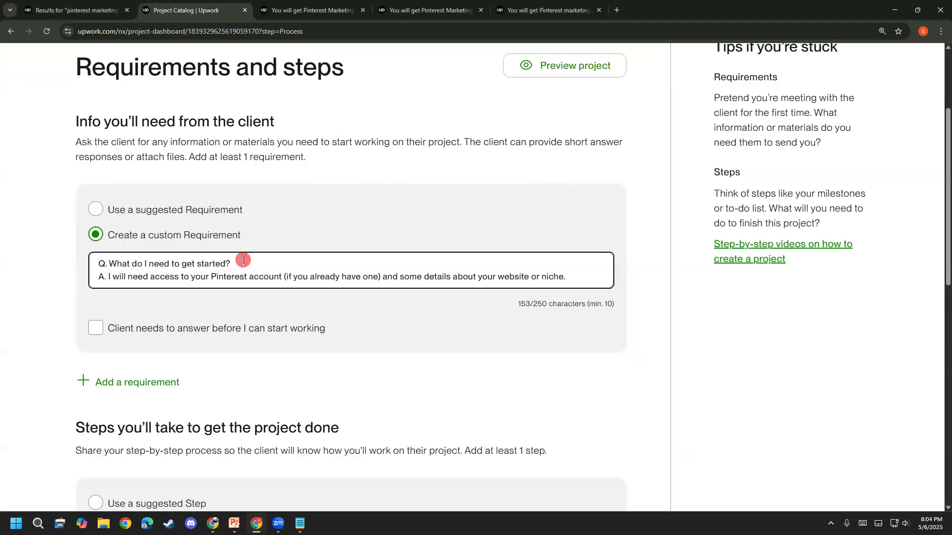
left_click_drag(115, 268, 234, 265)
left_click(233, 264)
left_click_drag(119, 277, 275, 274)
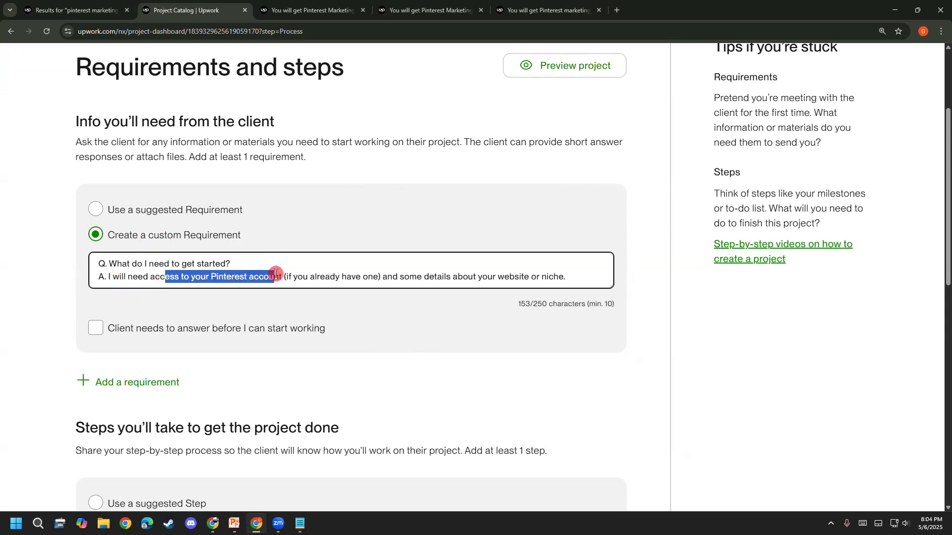
left_click(414, 360)
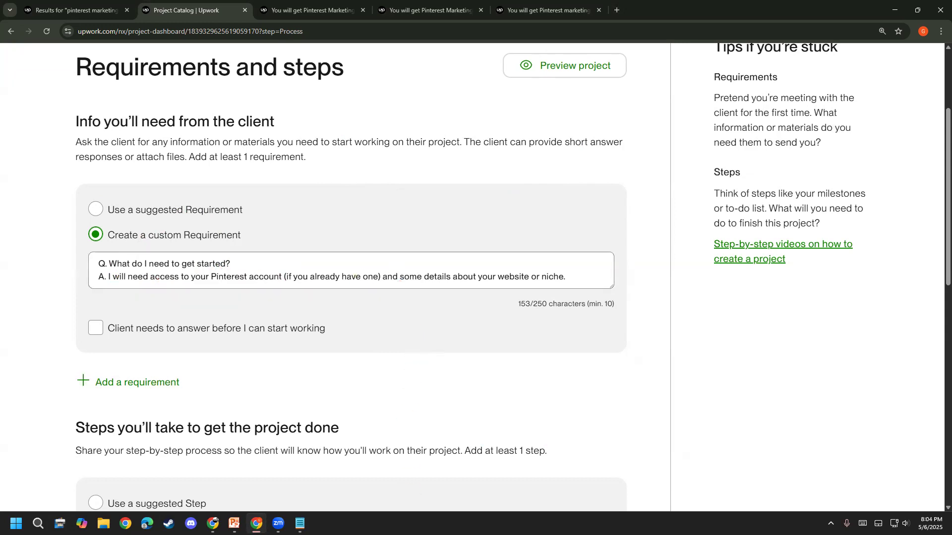
left_click_drag(279, 277, 472, 283)
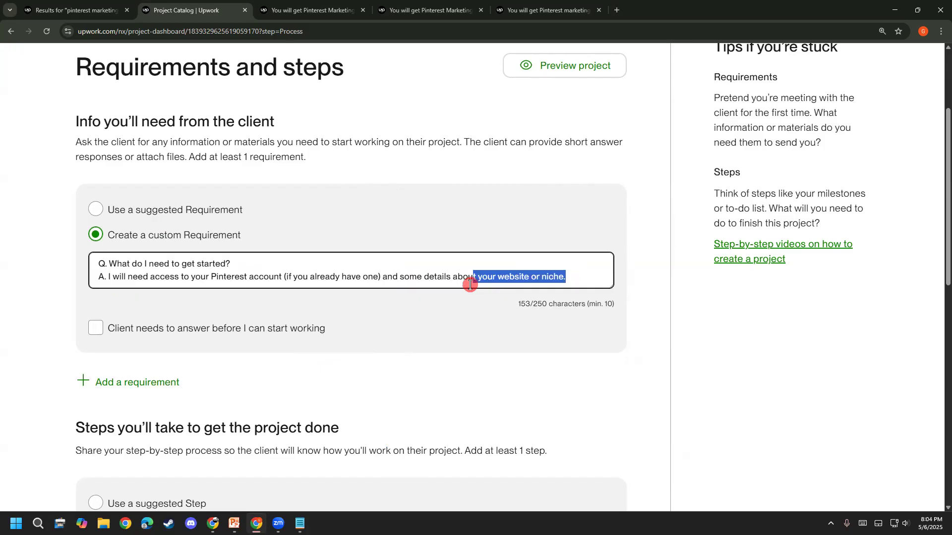
left_click(470, 285)
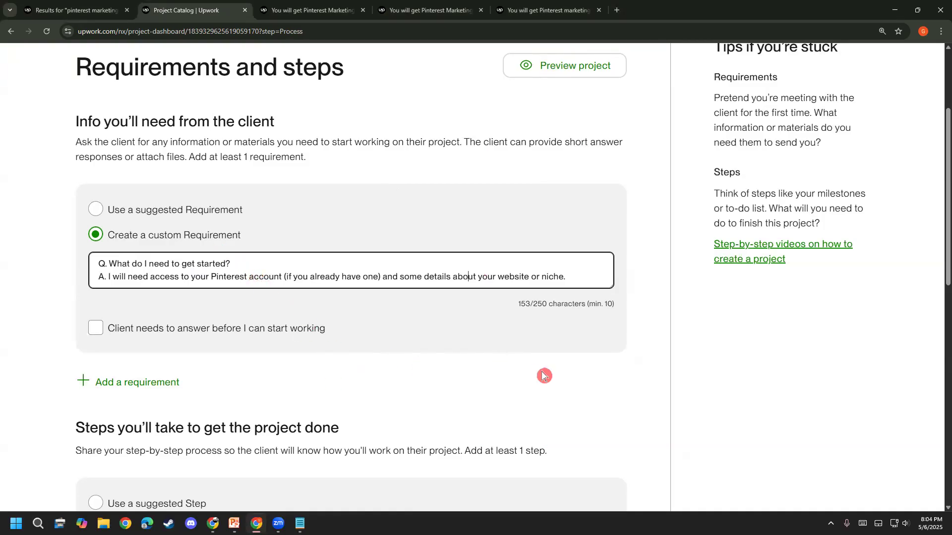
scroll(544, 376, "down", 4)
left_click_drag(76, 237, 350, 236)
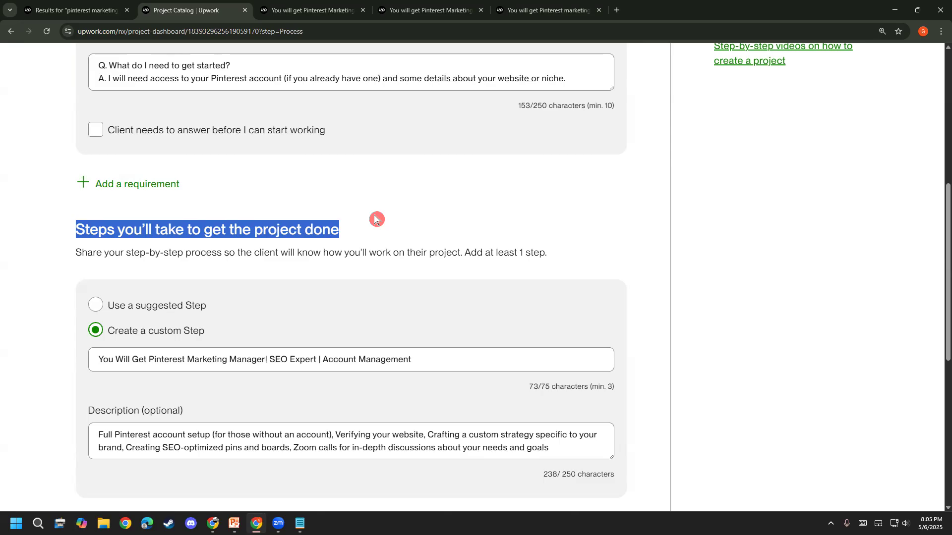
scroll(265, 148, "down", 3)
left_click_drag(109, 216, 422, 226)
left_click(424, 227)
left_click(98, 281)
left_click_drag(98, 282, 212, 286)
left_click(213, 286)
left_click_drag(100, 285, 217, 286)
left_click(255, 287)
left_click_drag(290, 286, 316, 292)
left_click(315, 292)
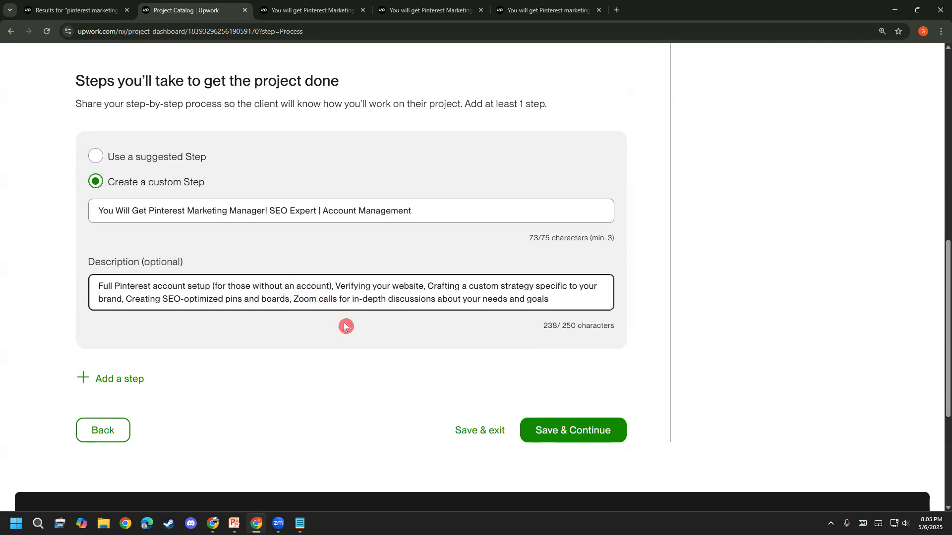
left_click_drag(337, 292, 533, 285)
left_click(416, 290)
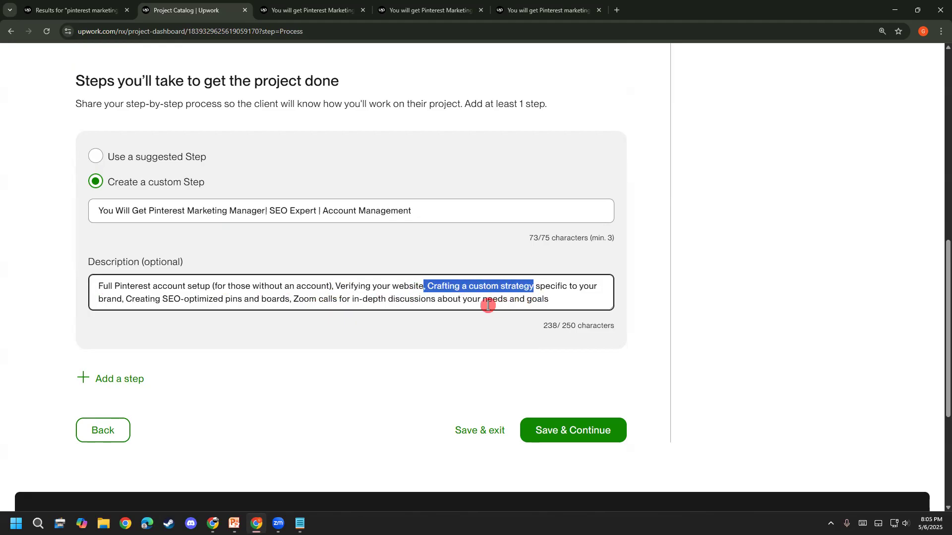
left_click(346, 286)
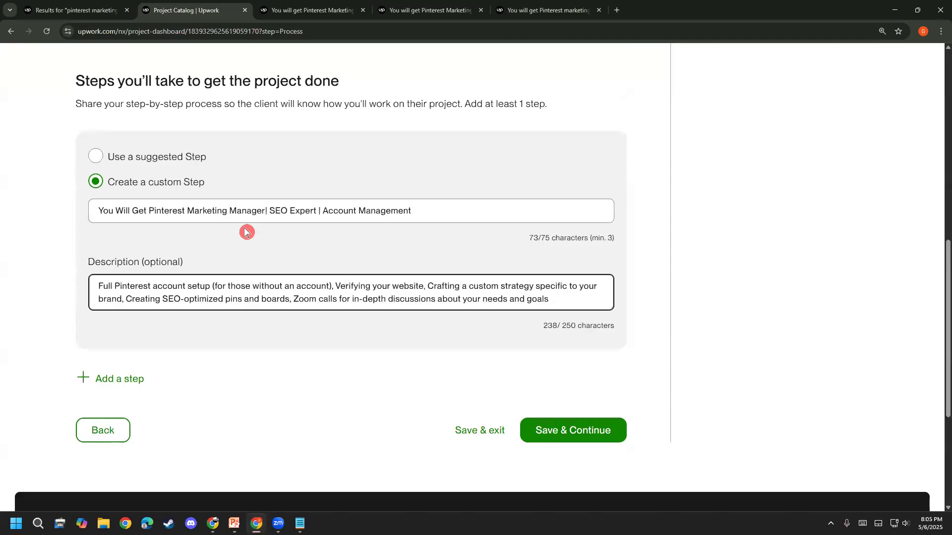
left_click_drag(141, 299, 349, 299)
left_click(347, 300)
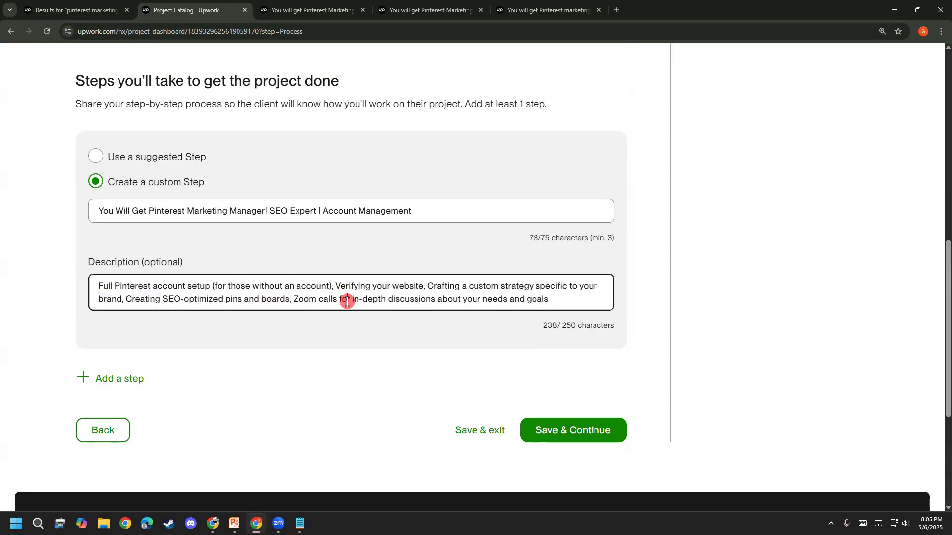
left_click(295, 301)
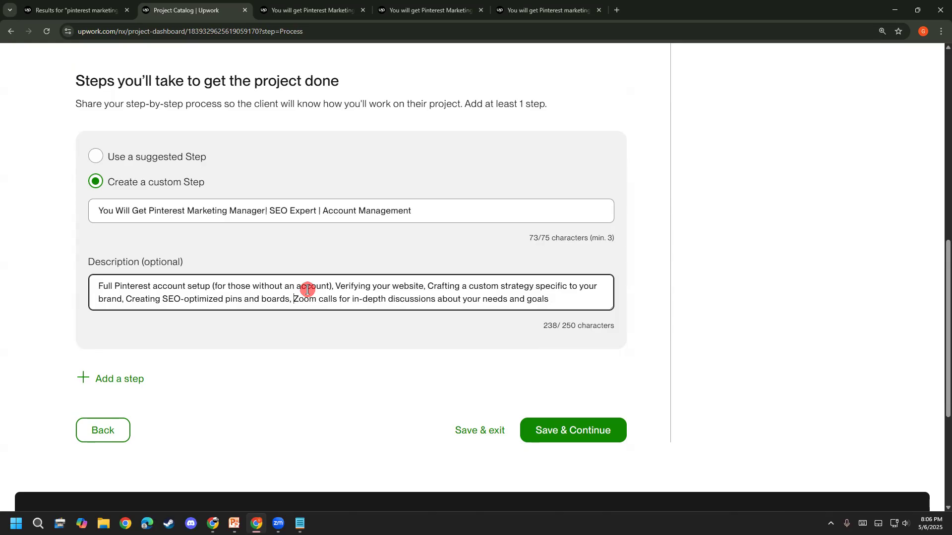
- Go to the Project description step and select the start of the project summary
scroll(355, 233, "up", 10)
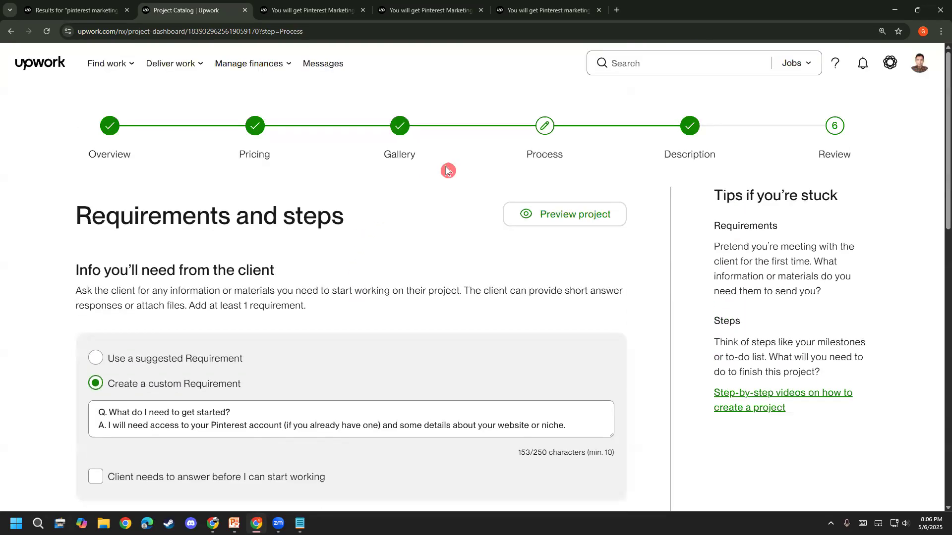
left_click(712, 130)
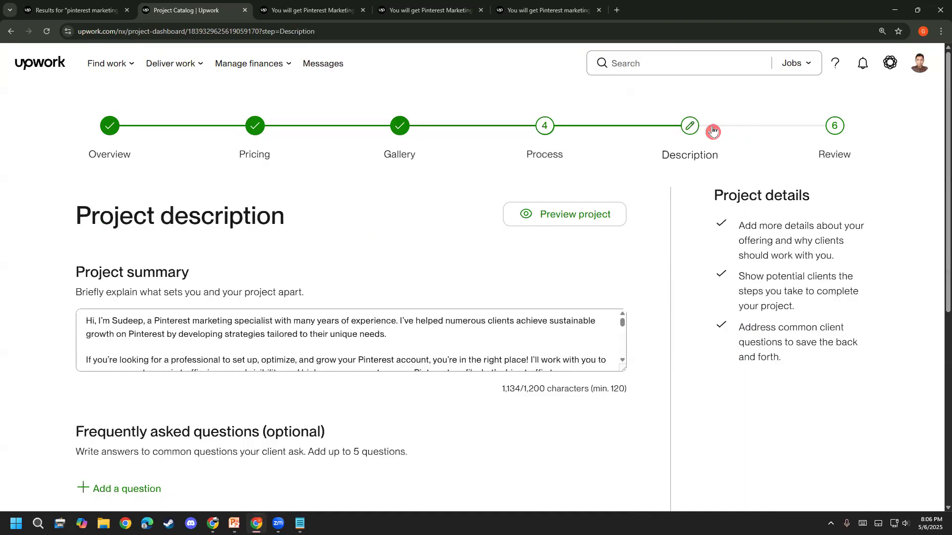
scroll(160, 269, "down", 2)
left_click(84, 240)
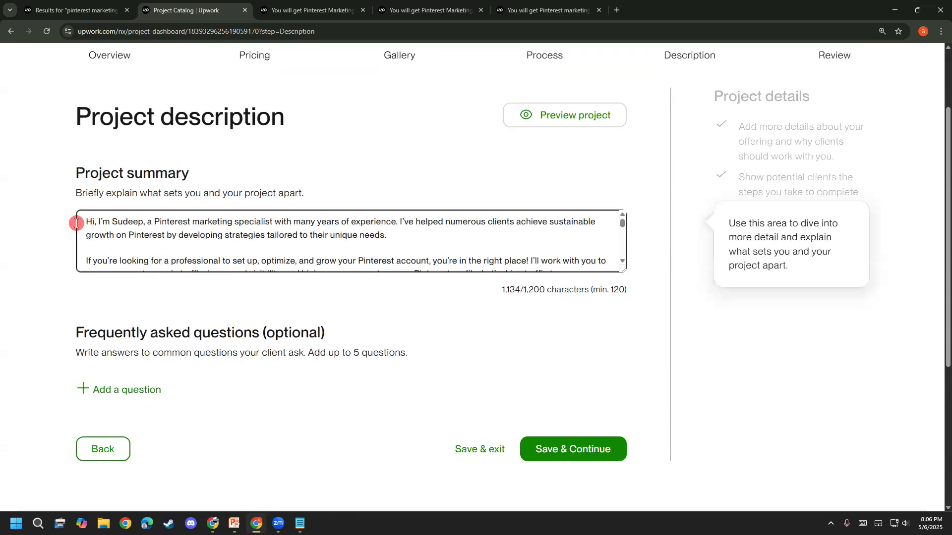
left_click_drag(85, 221, 118, 222)
left_click(118, 221)
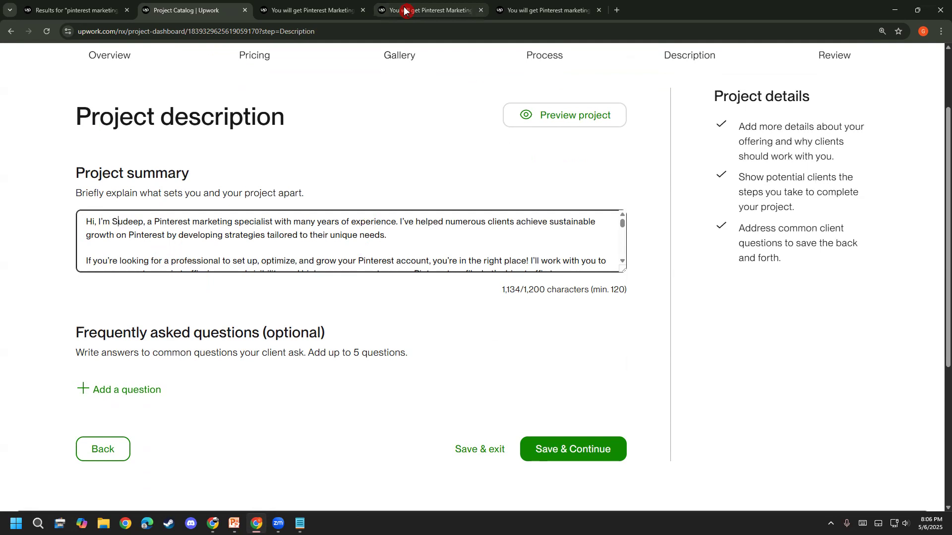
- Handwrite a red '5 → F P Work' note above the summary, then clear the ink
mouse_move(327, 194)
left_mouse_down()
mouse_move(319, 115)
mouse_move(372, 112)
left_mouse_up()
mouse_move(323, 150)
left_mouse_down()
mouse_move(341, 144)
mouse_move(319, 177)
left_mouse_up()
mouse_move(370, 152)
left_mouse_down()
mouse_move(397, 143)
mouse_move(388, 152)
left_mouse_up()
mouse_move(455, 99)
left_mouse_down()
mouse_move(408, 171)
mouse_move(427, 148)
left_mouse_up()
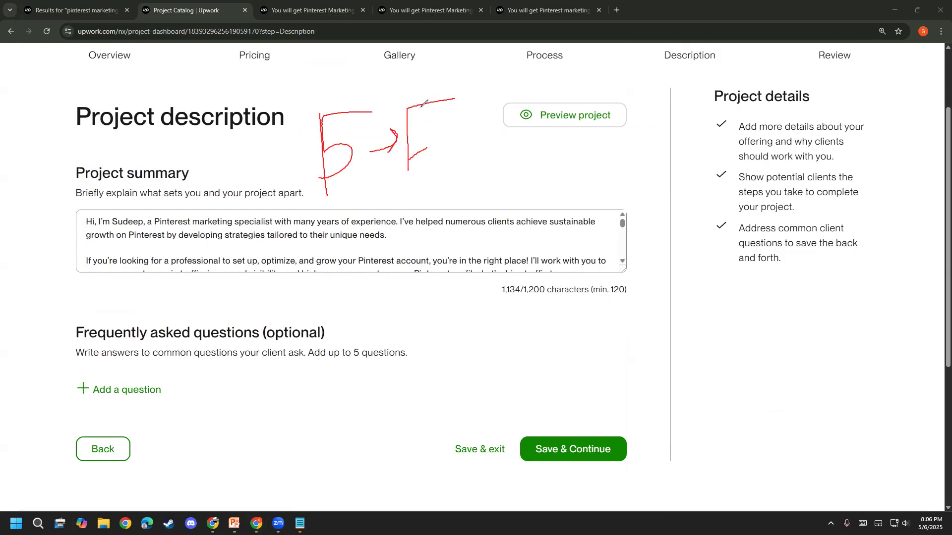
mouse_move(405, 98)
left_mouse_down()
mouse_move(426, 180)
mouse_move(448, 74)
mouse_move(476, 176)
left_mouse_up()
mouse_move(471, 98)
left_mouse_down()
mouse_move(489, 107)
mouse_move(474, 136)
left_mouse_up()
mouse_move(507, 97)
left_mouse_down()
mouse_move(529, 138)
mouse_move(535, 97)
left_mouse_up()
mouse_move(544, 92)
left_mouse_down()
mouse_move(548, 130)
mouse_move(592, 133)
mouse_move(598, 113)
mouse_move(613, 128)
left_mouse_up()
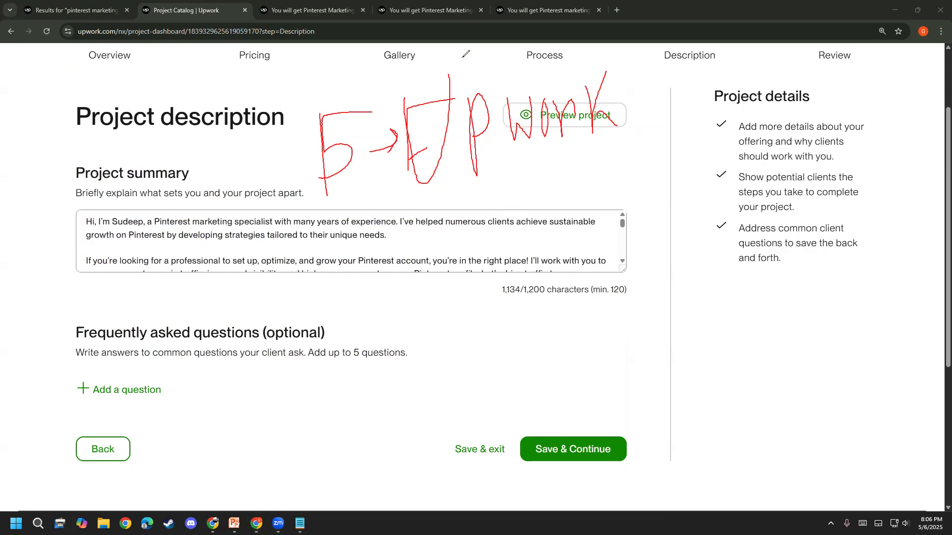
left_click(50, 300)
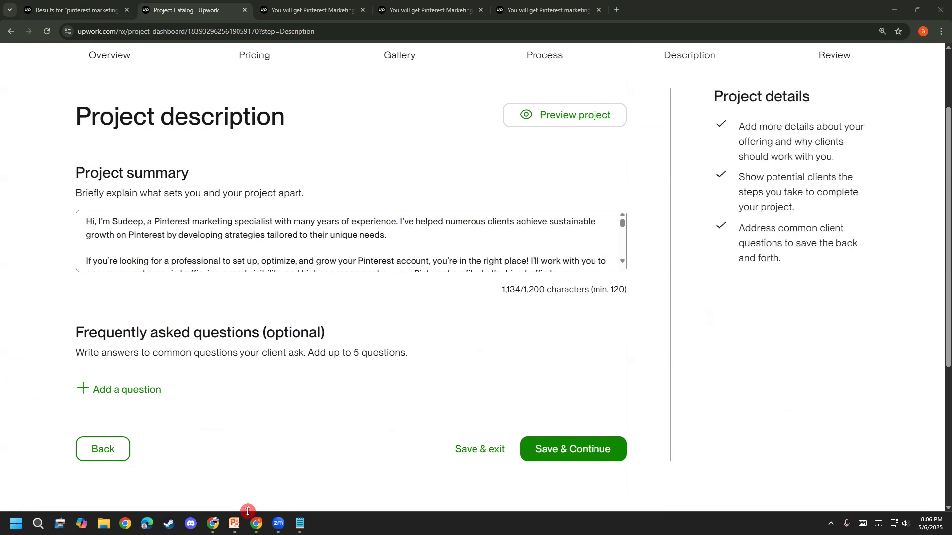
- Bring up Upwork Project.pptx and run the slide show from the 'UP WORK PROJECT' title slide
left_click(234, 523)
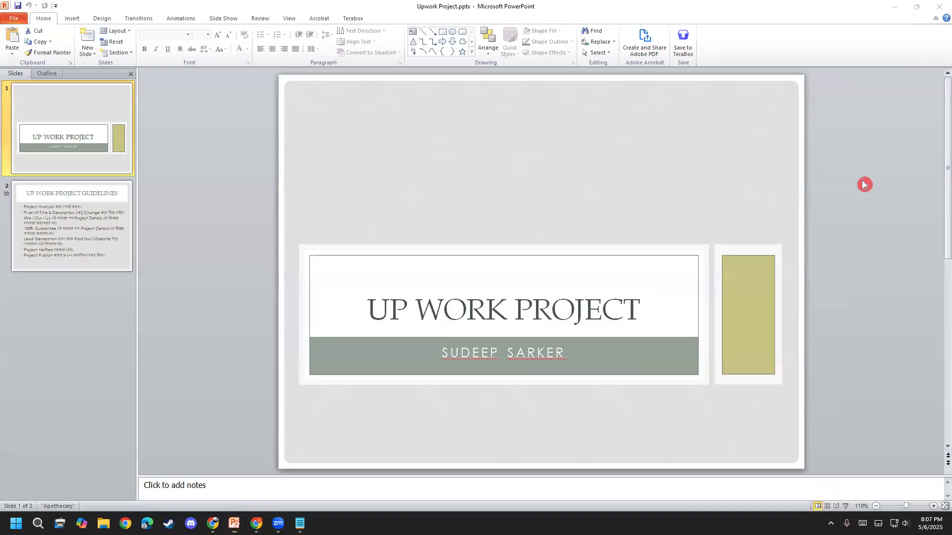
left_click(845, 506)
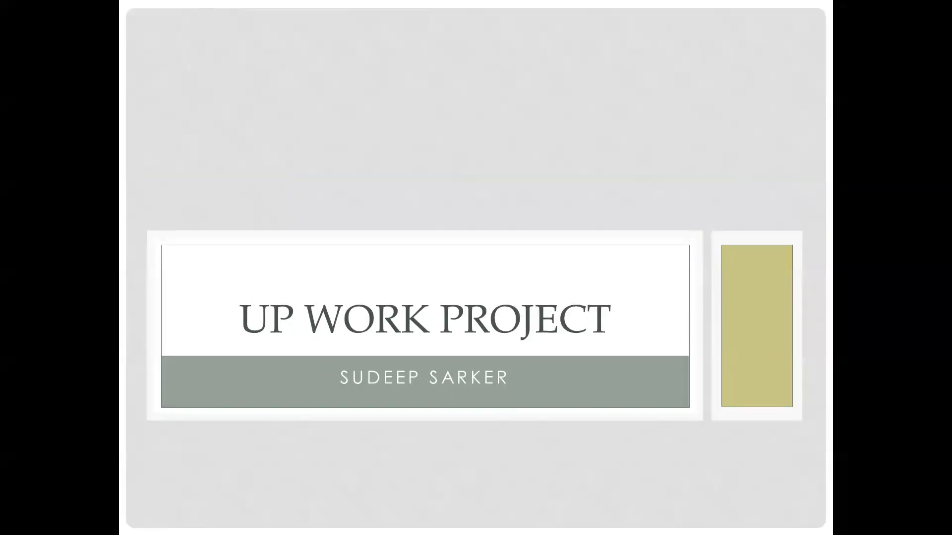
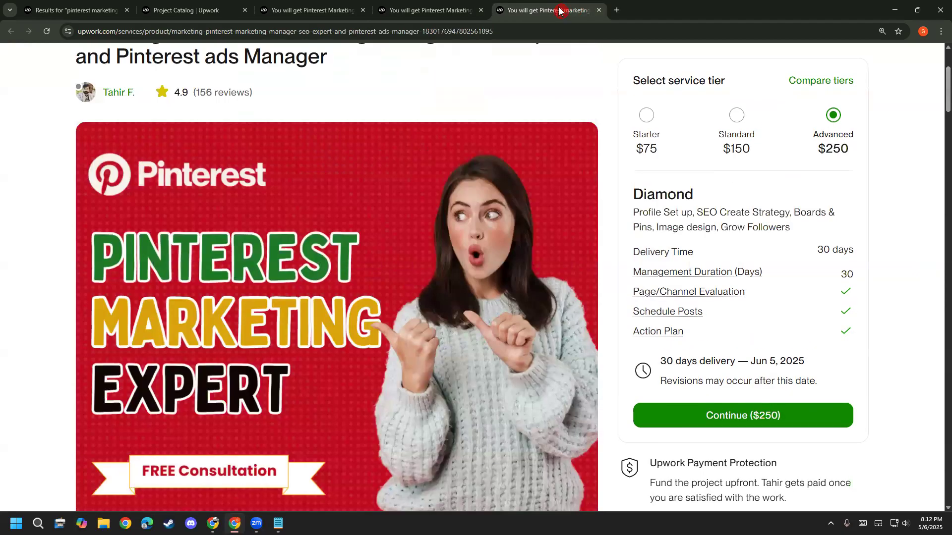
- Return to the Pinterest marketing search results and view the first card's image on its own, then close it
scroll(943, 240, "down", 15)
scroll(943, 240, "down", 15)
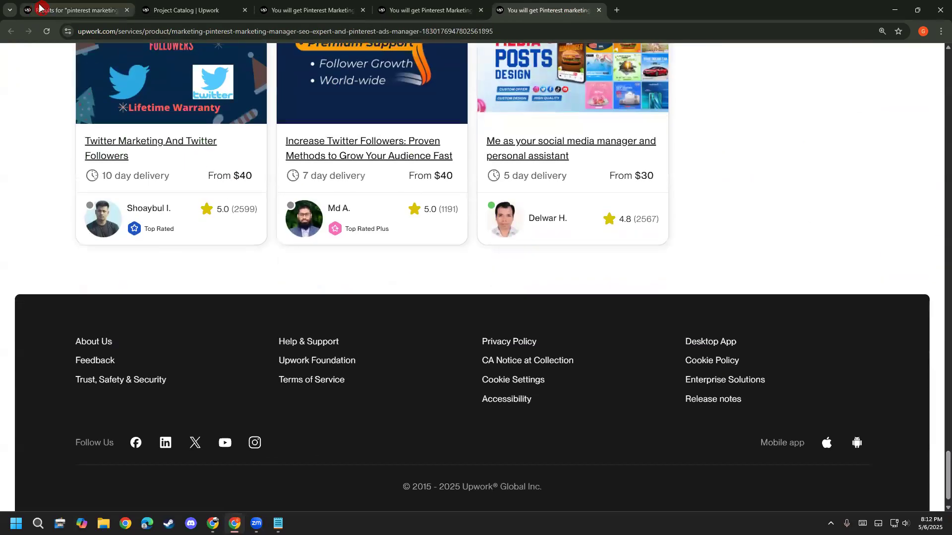
left_click(40, 7)
scroll(10, 484, "up", 15)
scroll(10, 485, "up", 10)
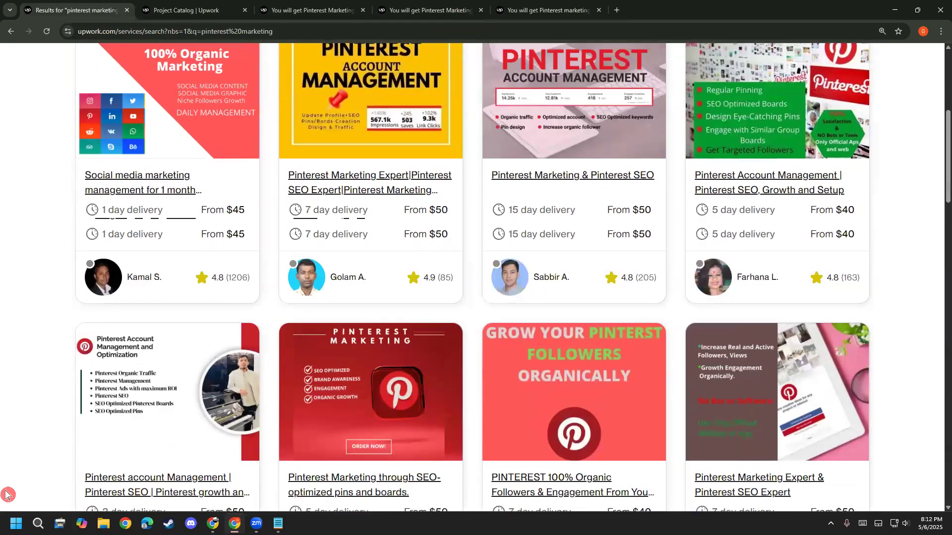
scroll(10, 484, "down", 4)
right_click(120, 152)
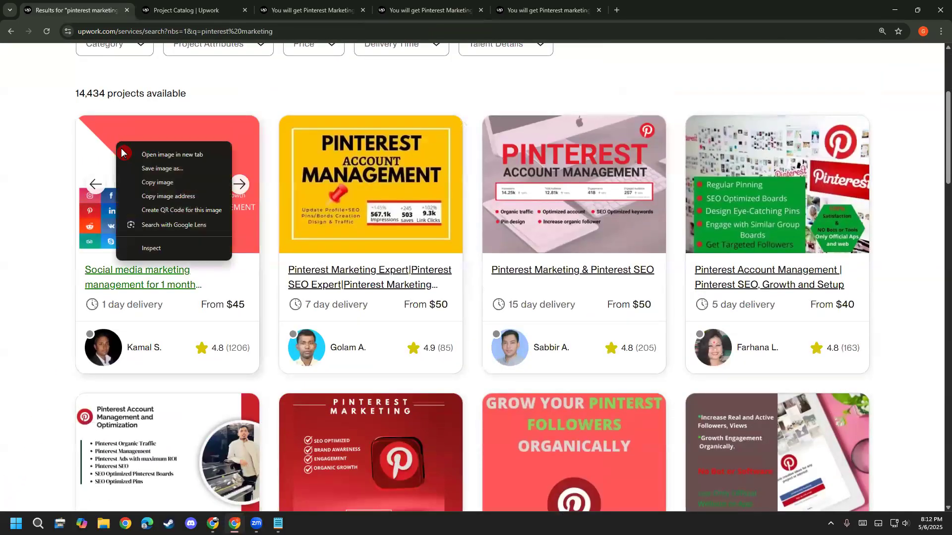
left_click(148, 154)
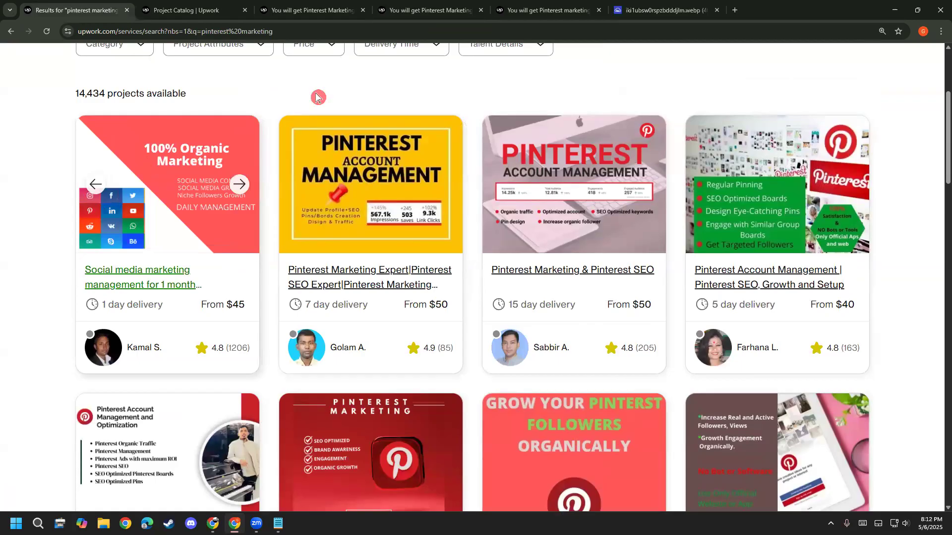
left_click(717, 10)
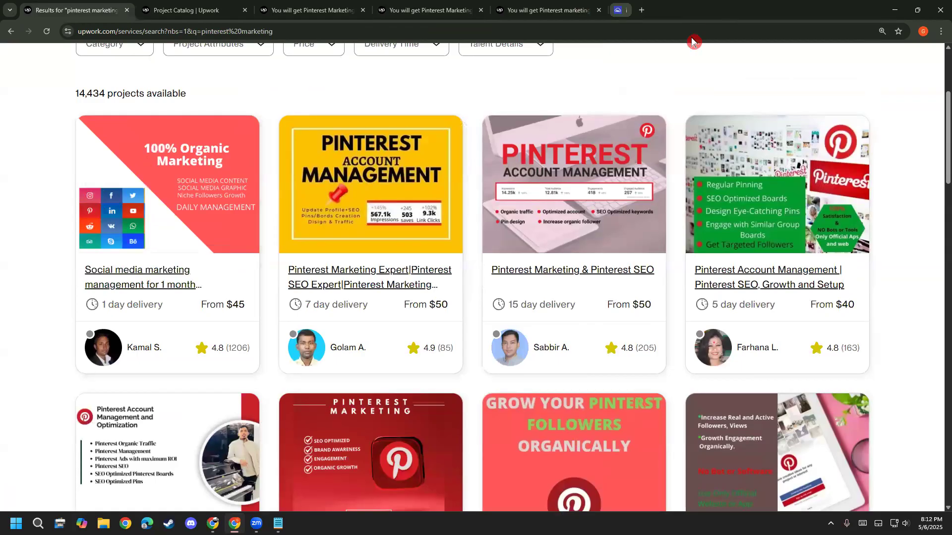
- Open the social media marketing management project and scroll through its page
left_click(131, 273)
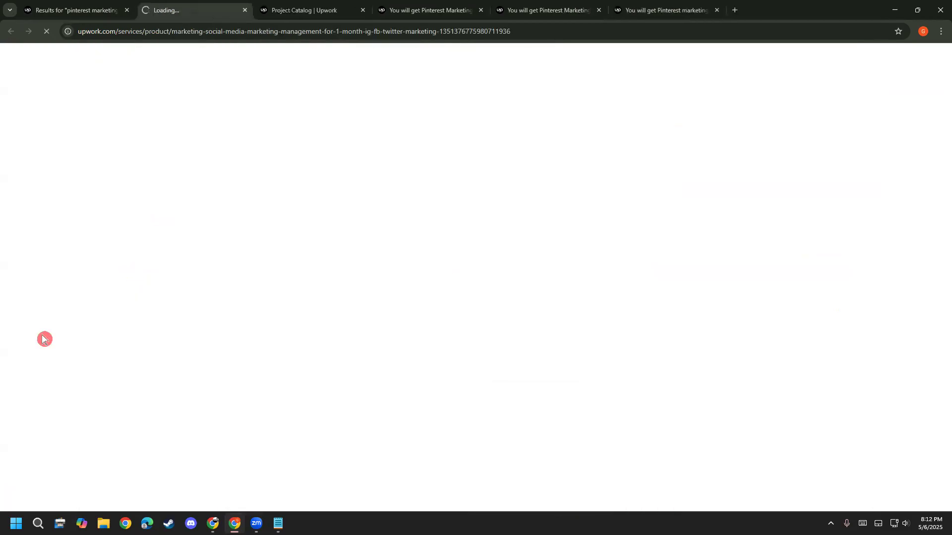
scroll(942, 270, "down", 20)
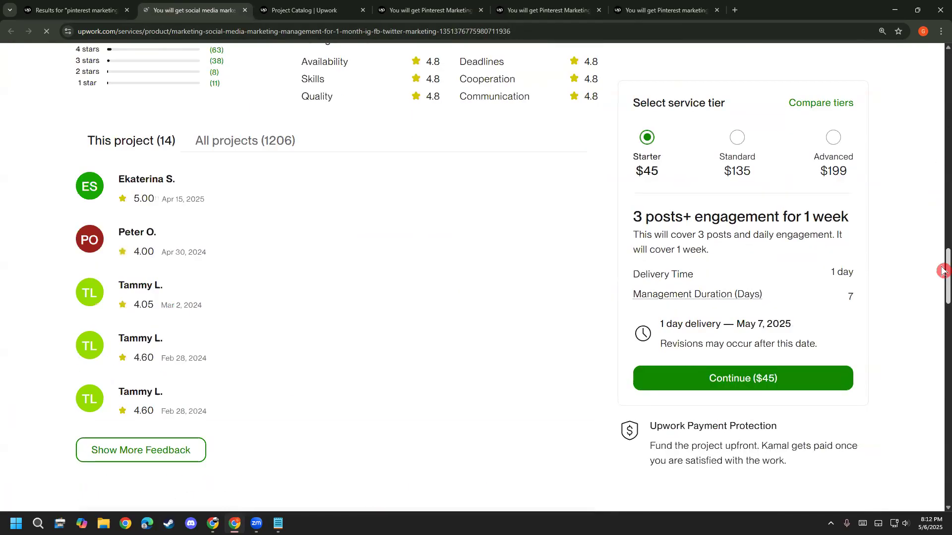
scroll(942, 270, "down", 15)
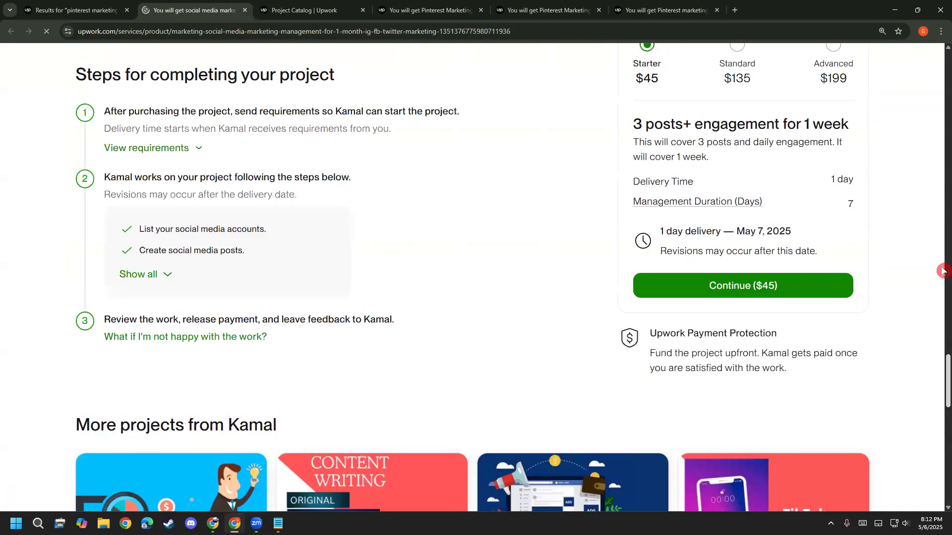
scroll(942, 270, "up", 15)
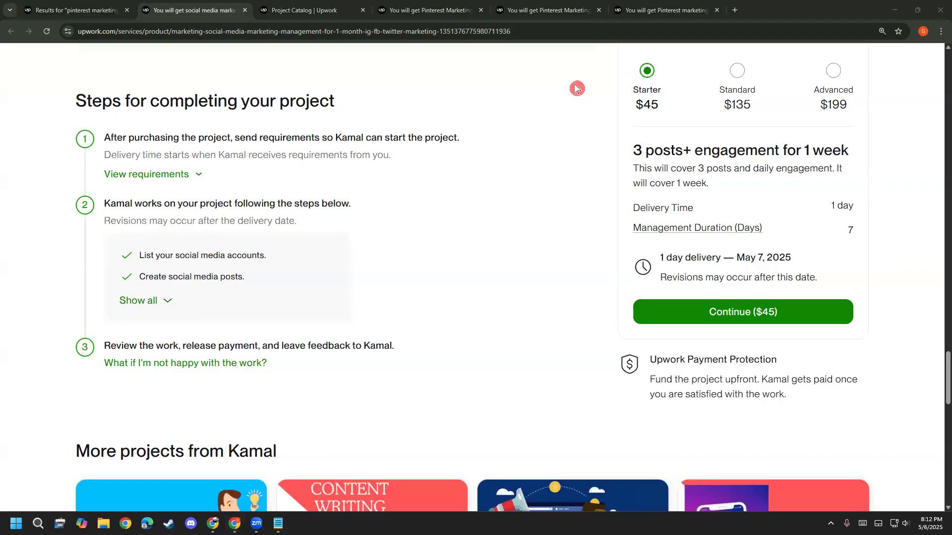
scroll(941, 331, "up", 10)
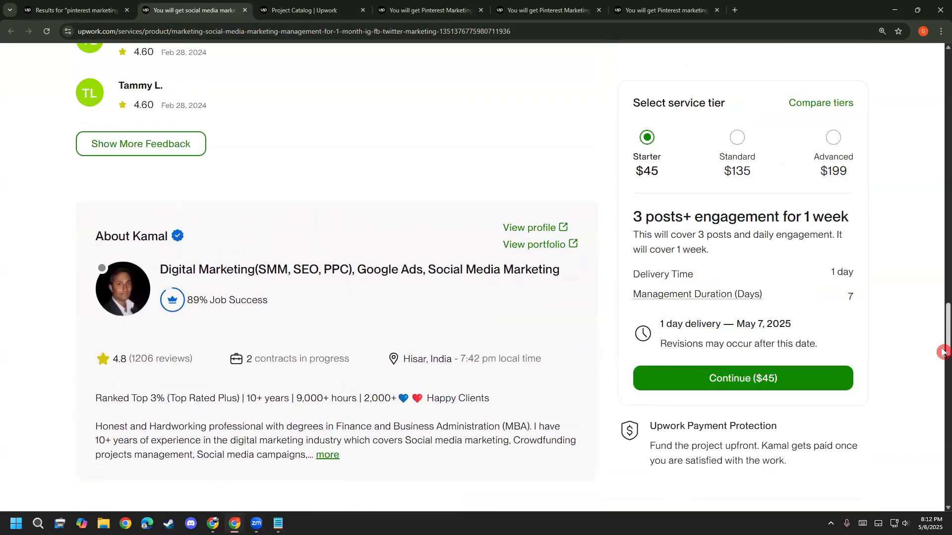
left_click_drag(942, 330, 942, 273)
- Expand the FAQs on posts, images and account management, highlighting parts of each answer
left_click(194, 293)
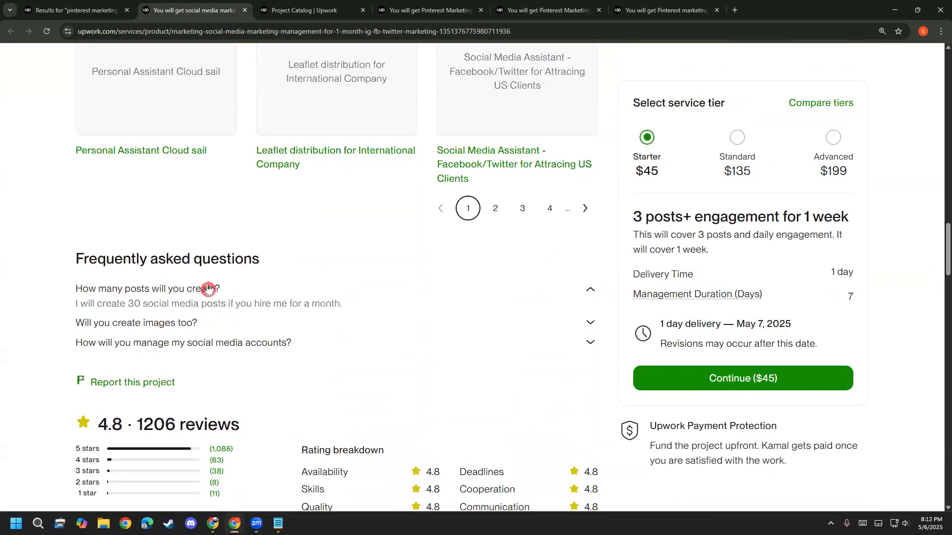
left_click_drag(102, 304, 331, 315)
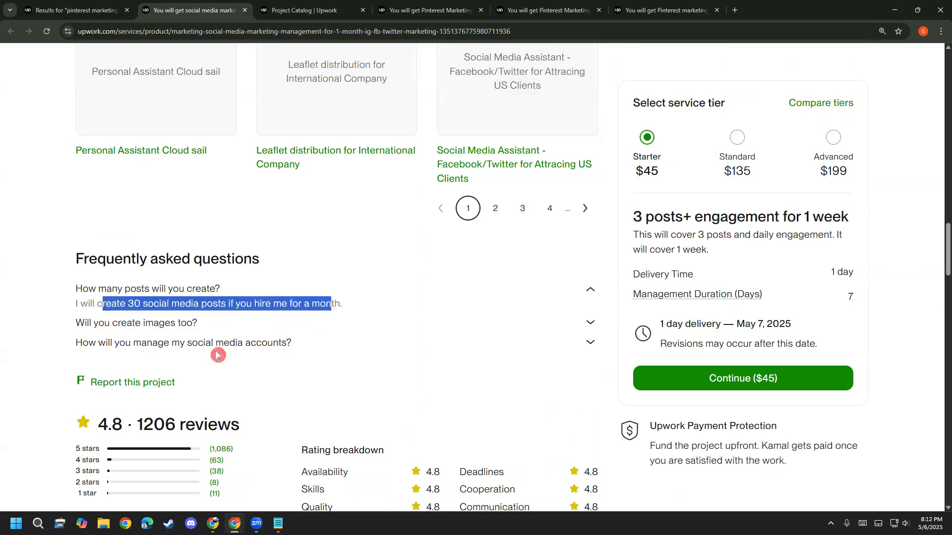
left_click(121, 328)
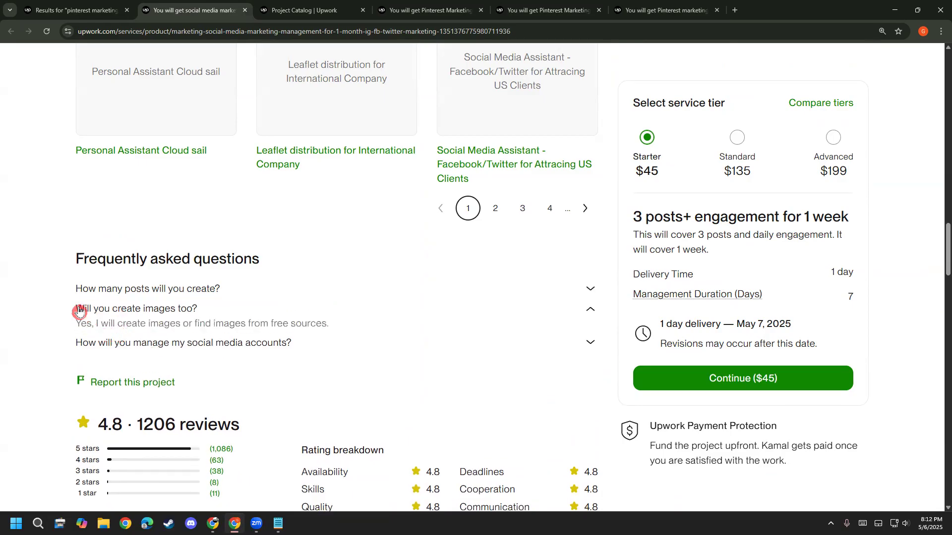
left_click(123, 314)
left_click(122, 317)
left_click_drag(81, 323, 328, 326)
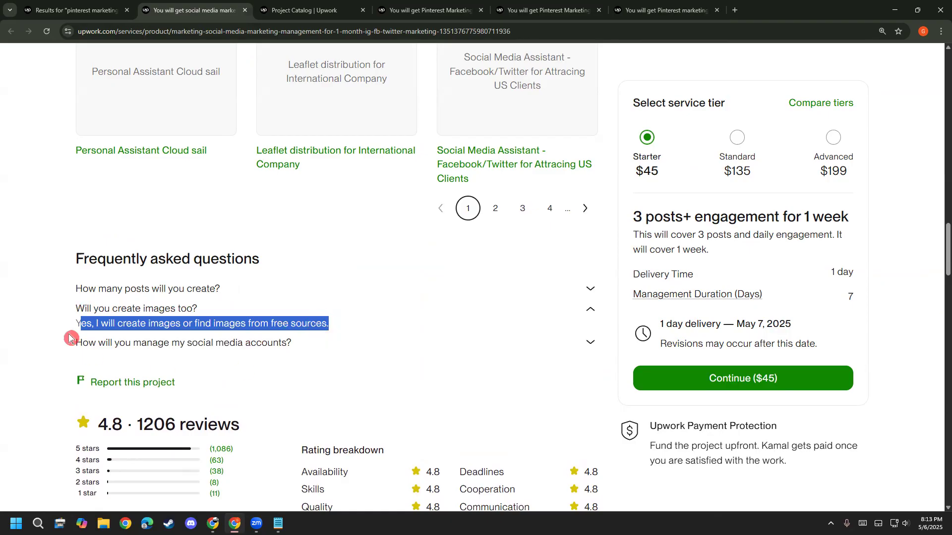
left_click(180, 346)
left_click_drag(84, 341, 190, 338)
left_click(191, 339)
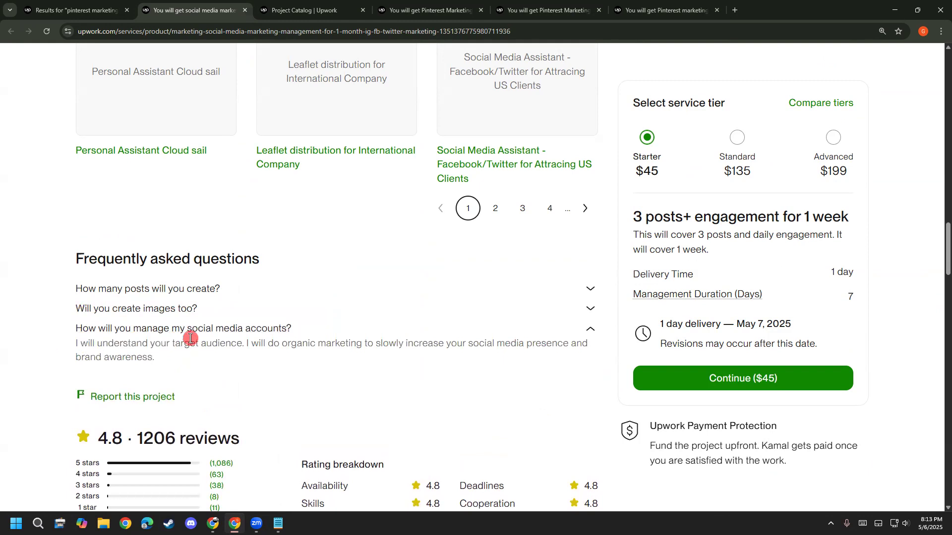
left_click_drag(85, 346, 511, 342)
left_click(511, 342)
- Circle the project steps in red, clear the mark, and reveal the seller's buyer requirements
scroll(92, 369, "down", 2)
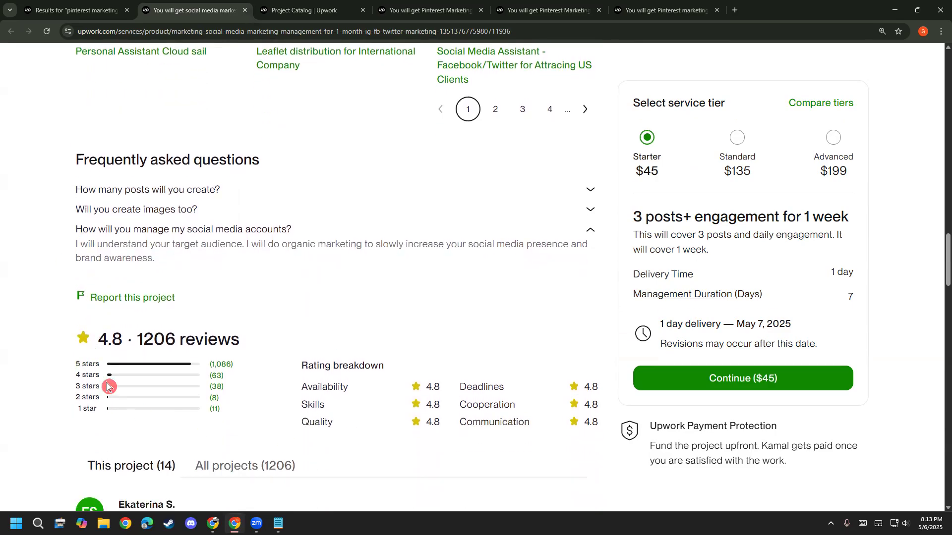
scroll(66, 291, "down", 10)
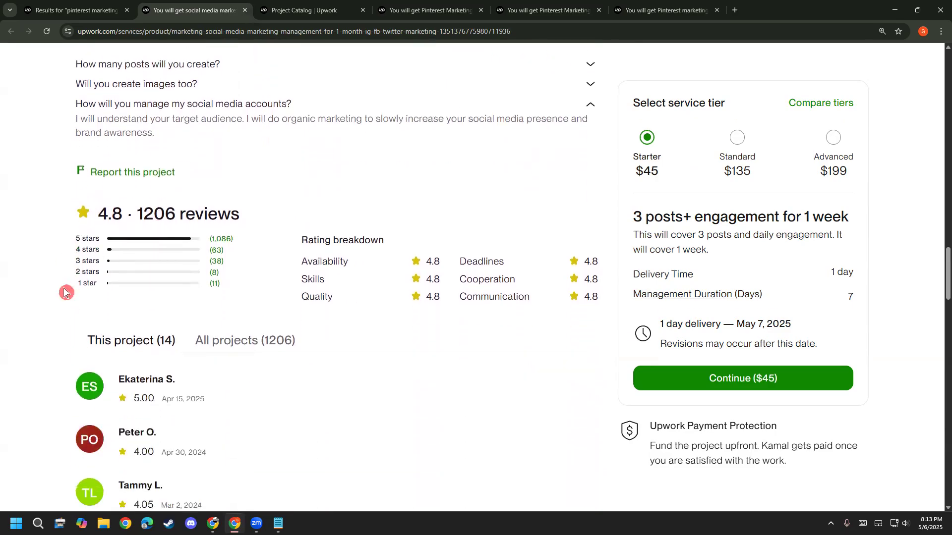
scroll(66, 293, "down", 7)
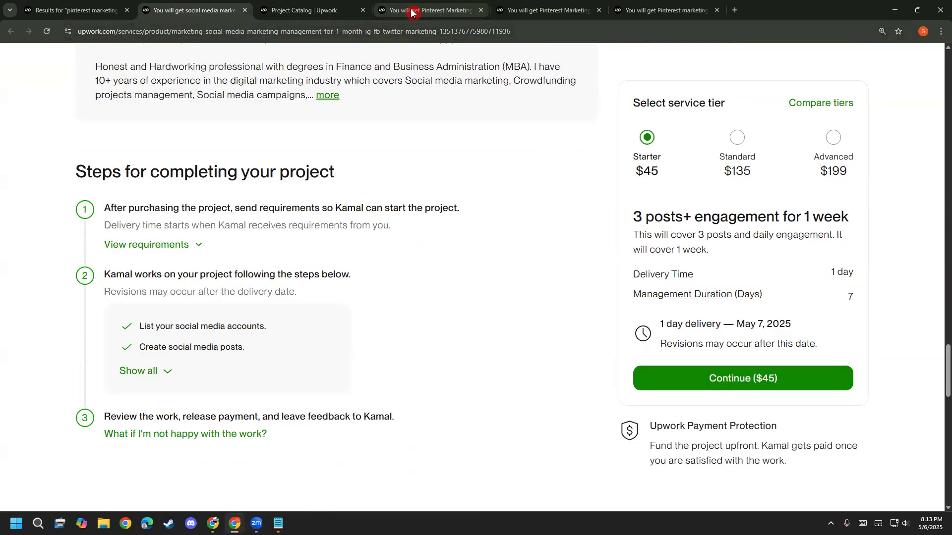
mouse_move(75, 151)
left_mouse_down()
mouse_move(50, 440)
mouse_move(315, 470)
mouse_move(472, 441)
mouse_move(446, 144)
mouse_move(129, 121)
left_mouse_up()
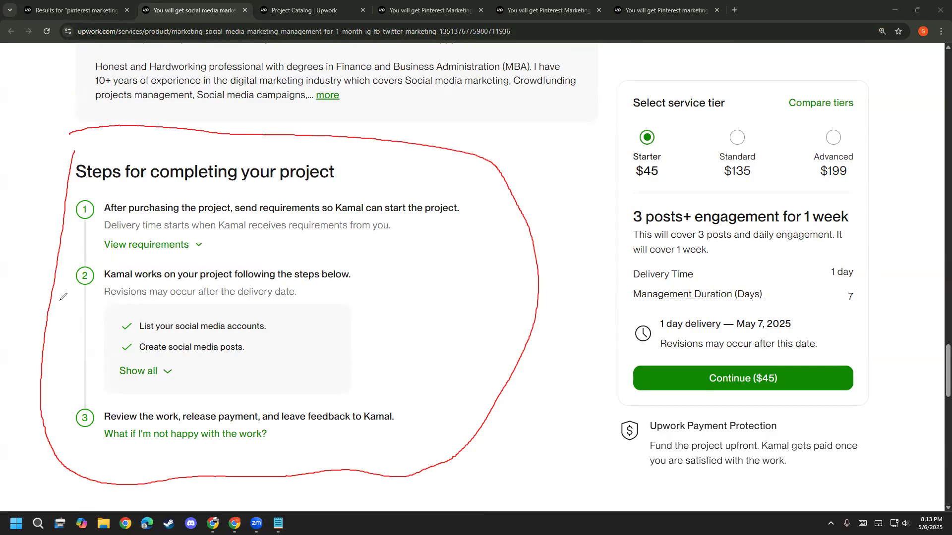
left_click(57, 318)
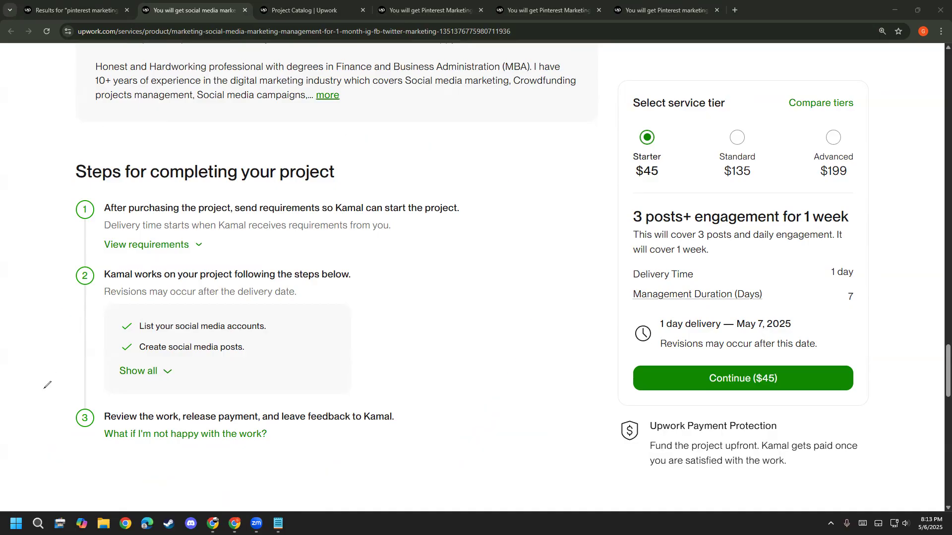
left_click(149, 245)
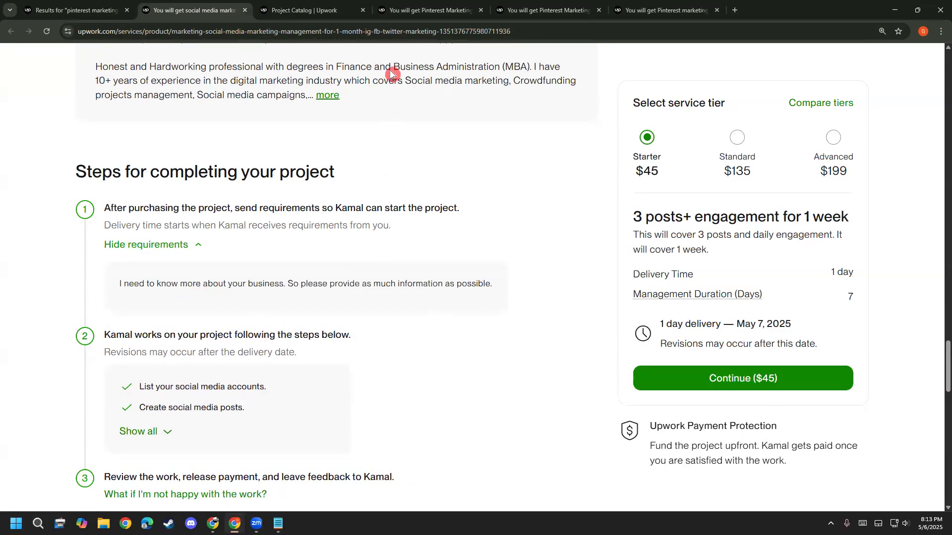
left_click(556, 9)
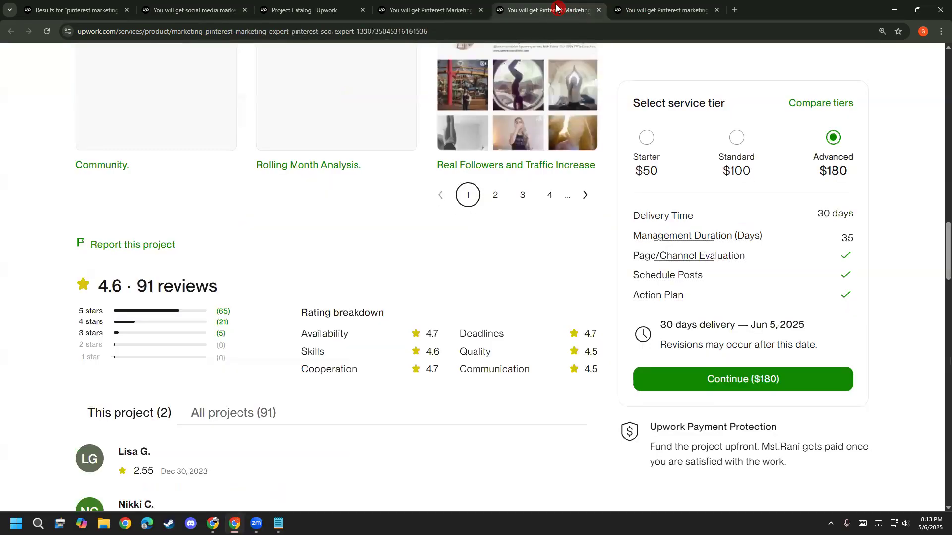
- Return to the Project Catalog draft and reopen its Gallery step showing the Pinterest Account Management cover
left_click(429, 8)
left_click(307, 8)
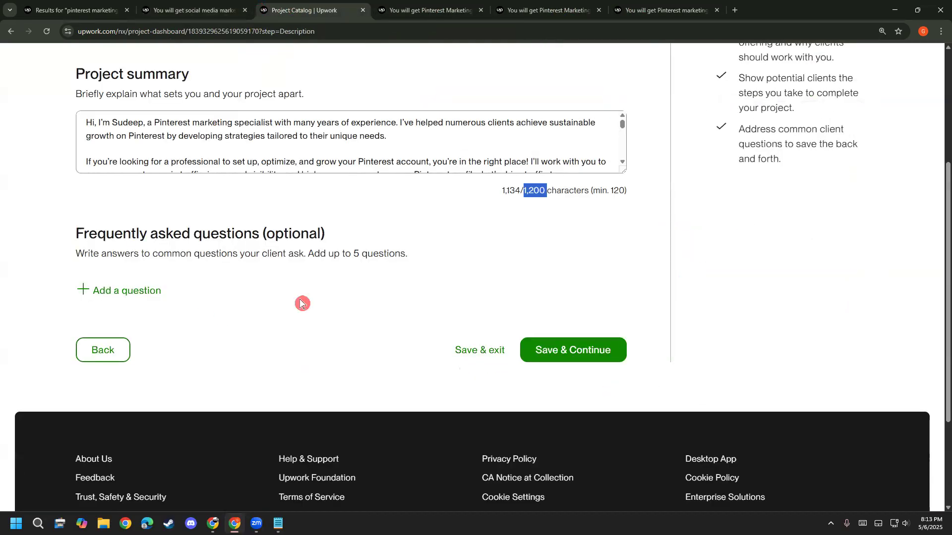
scroll(393, 333, "down", 1)
scroll(393, 344, "up", 5)
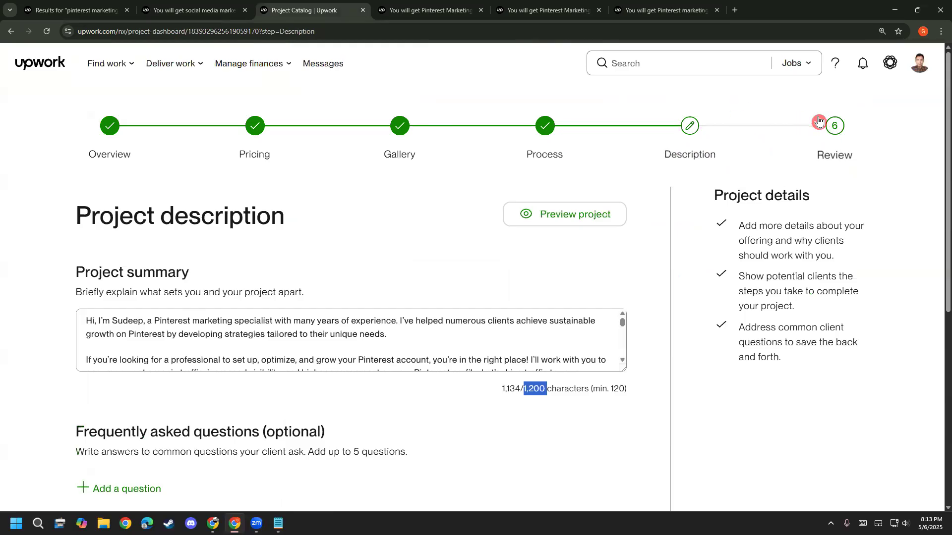
left_click(397, 144)
scroll(80, 290, "down", 2)
scroll(79, 290, "up", 2)
scroll(454, 265, "down", 3)
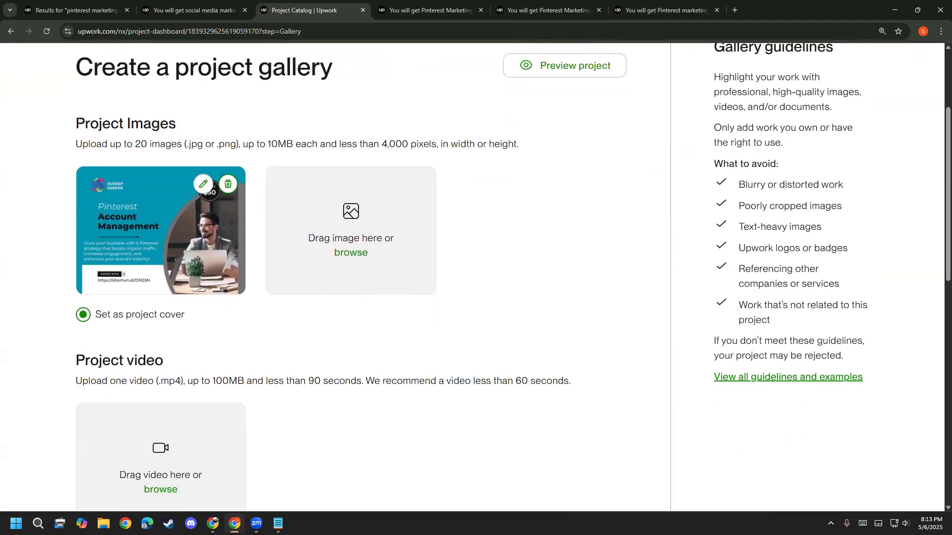
- Write 'Project PIC' as line 7 of the Notepad checklist
left_click(277, 523)
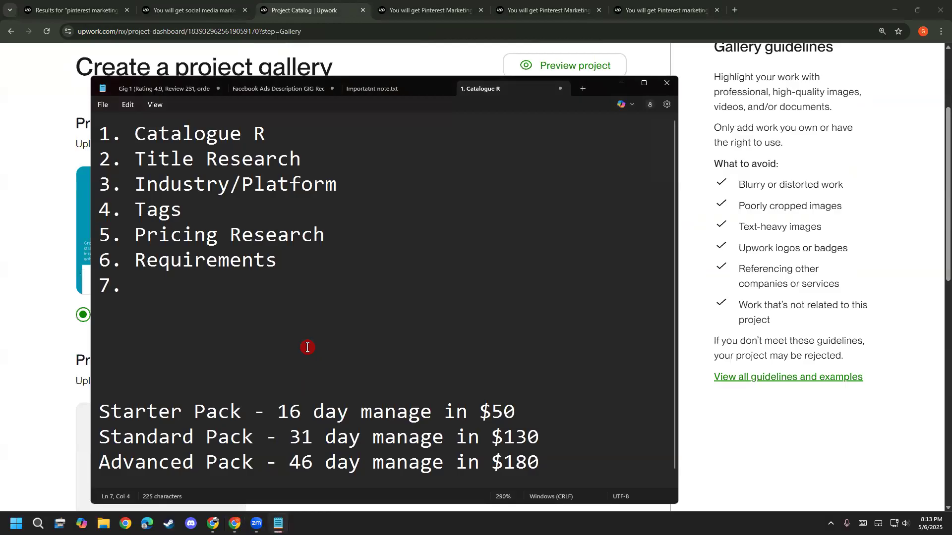
type("PO")
key("BackSpace")
type("g")
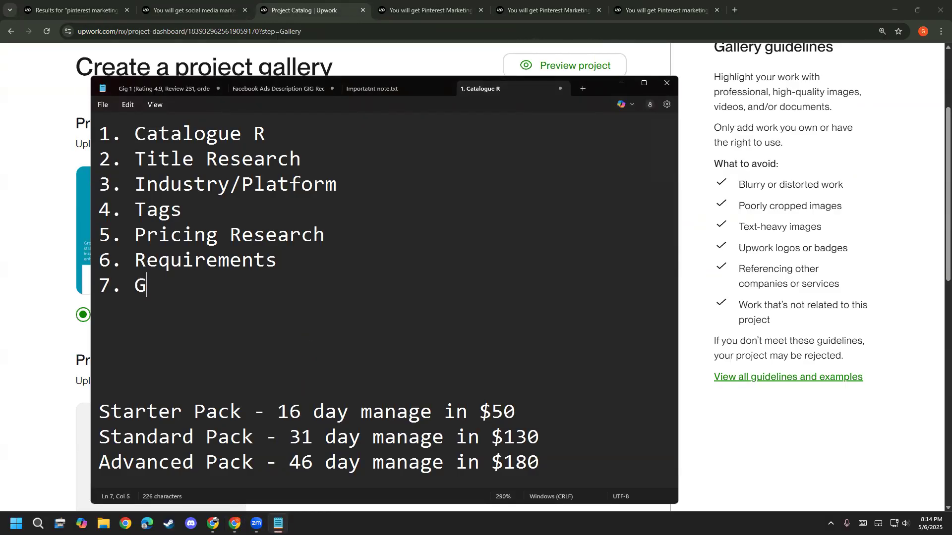
type("alary")
key("BackSpace")
key("BackSpace")
key("BackSpace")
key("BackSpace")
key("BackSpace")
type("alery")
key("BackSpace")
key("BackSpace")
key("BackSpace")
type("ary")
key("BackSpace")
key("BackSpace")
key("BackSpace")
key("BackSpace")
key("BackSpace")
key("BackSpace")
type("Projecgt")
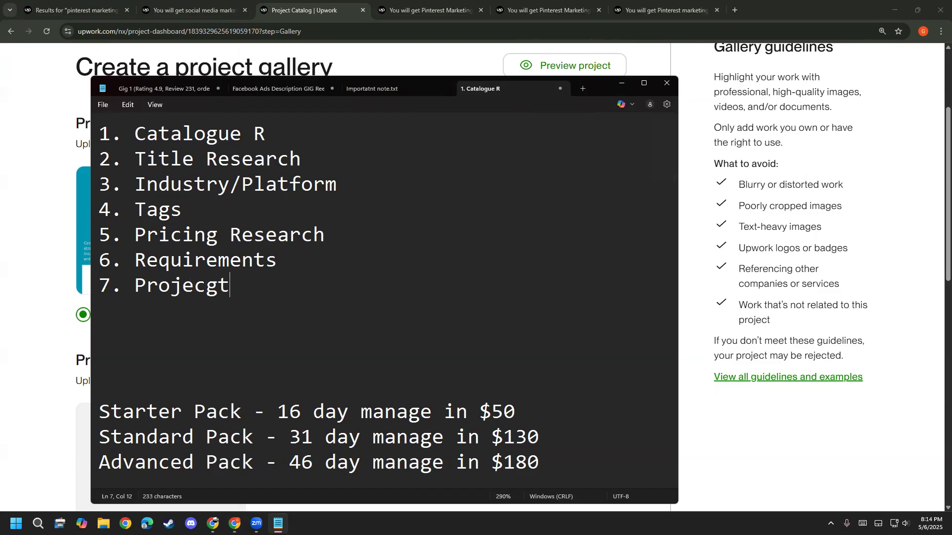
key("BackSpace")
key("BackSpace")
type("t PIC")
key("Return")
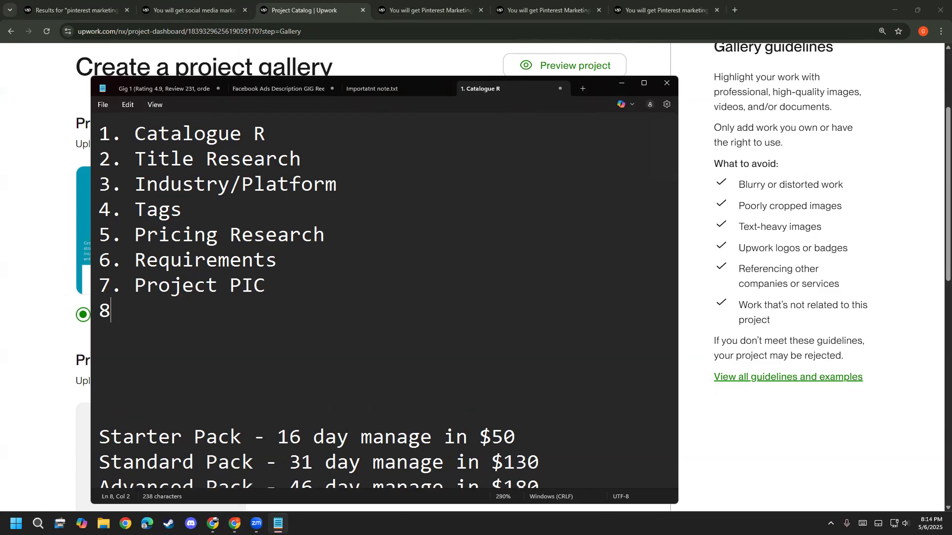
- Add the picture size (1000 PX X 750 PX) to the Project PIC line
left_click(295, 280)
type("1")
key("BackSpace")
key("BackSpace")
type("(1000")
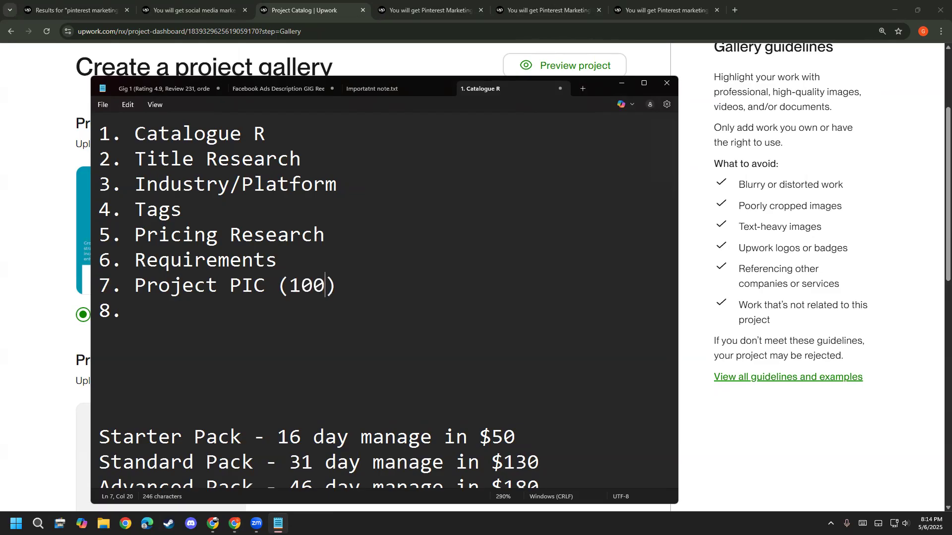
type(" X 750")
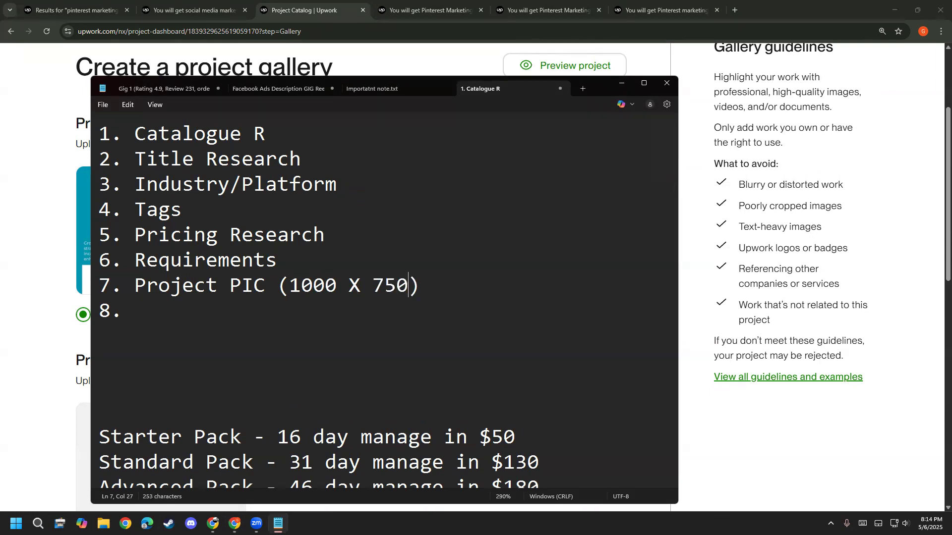
type(" PXPX")
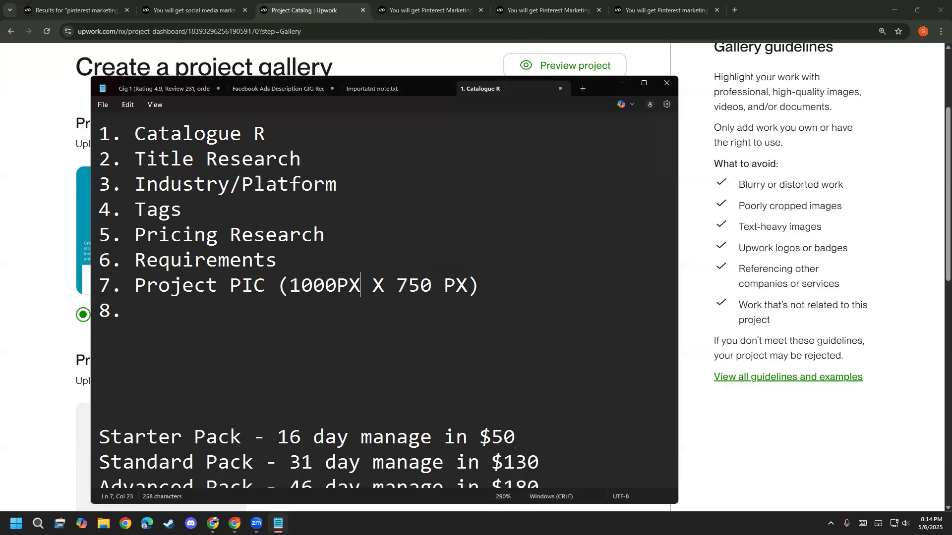
left_click(340, 282)
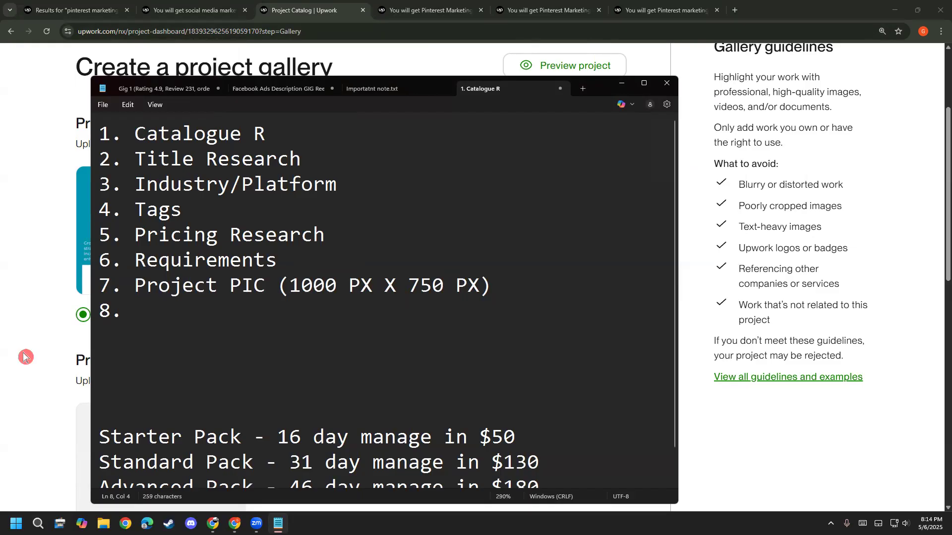
- Renumber the last two lines to 8 and 9 and insert '7. Description' after Requirements
double_click(99, 281)
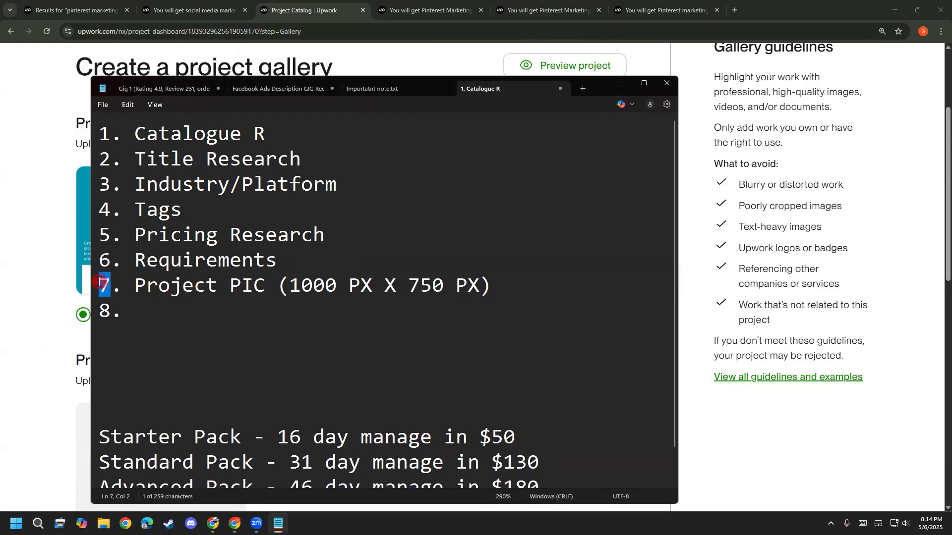
type("8")
double_click(104, 313)
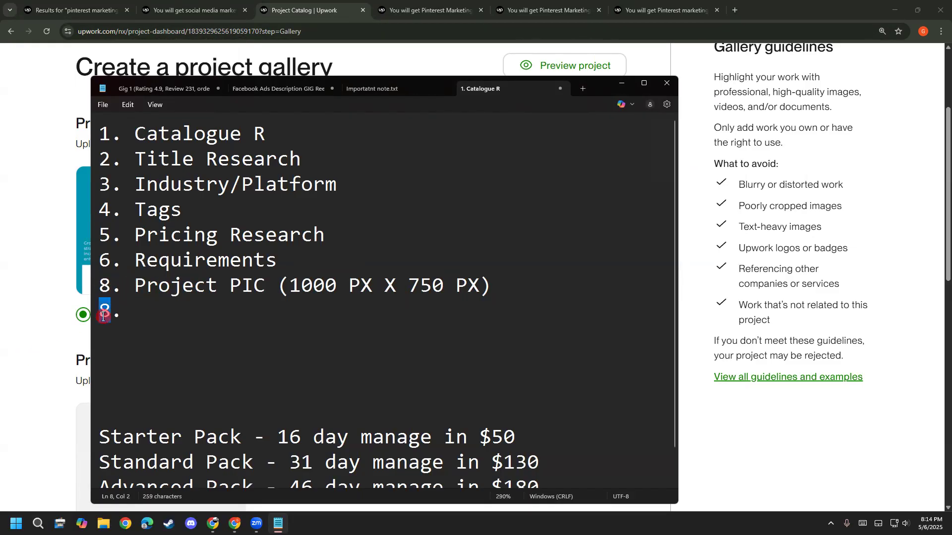
type("9")
left_click(283, 263)
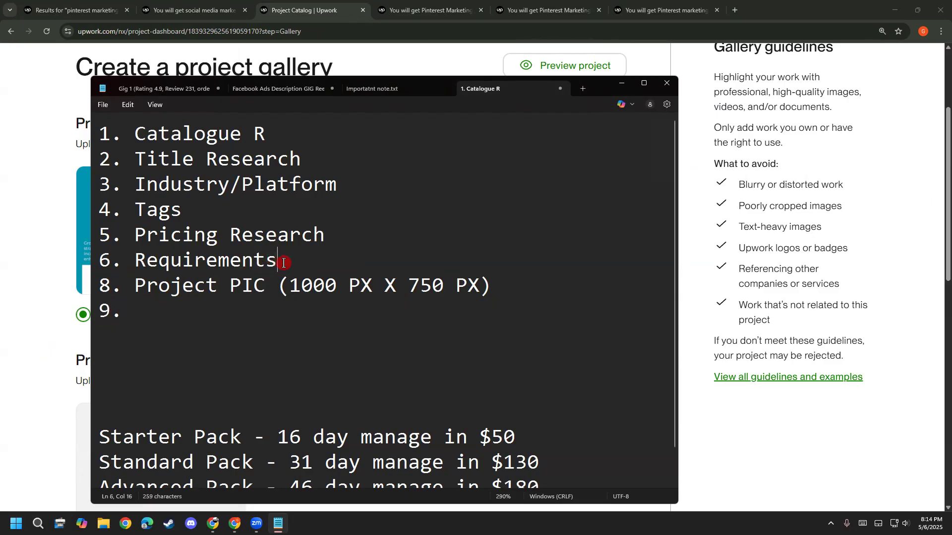
key("Return")
type("7")
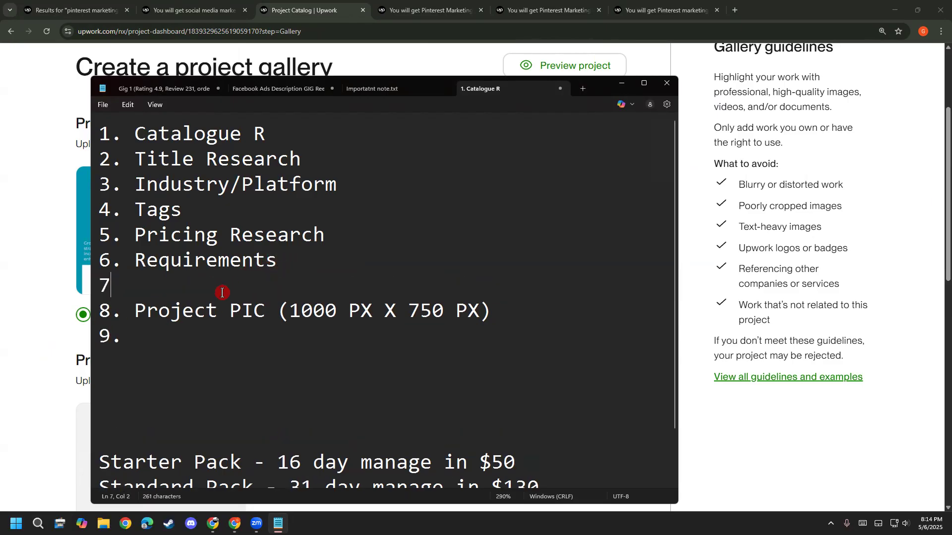
type(".m ")
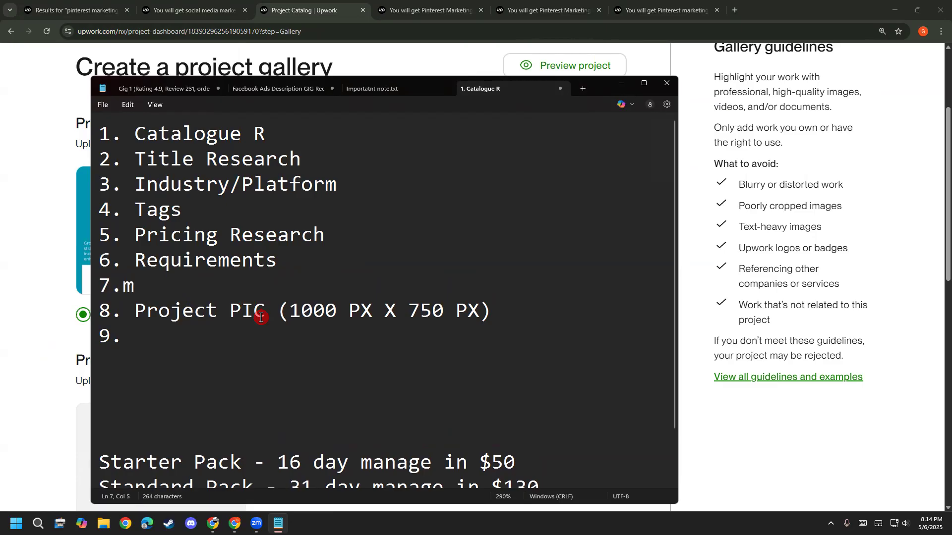
type("escr")
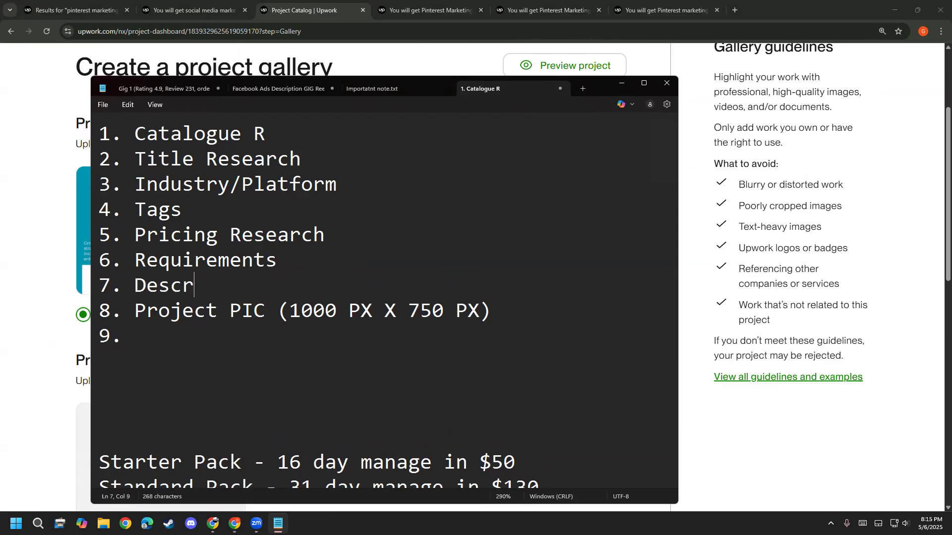
type("iption")
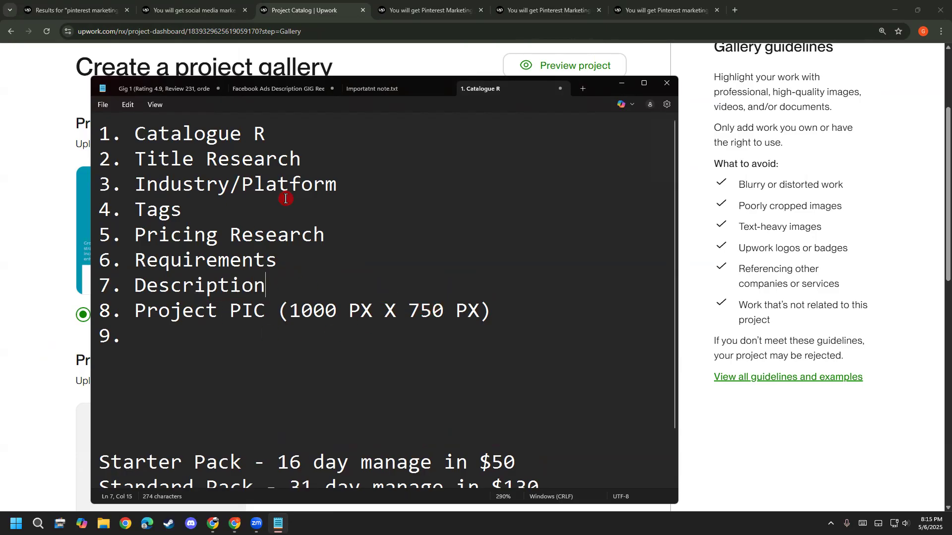
mouse_move(213, 520)
left_click(213, 471)
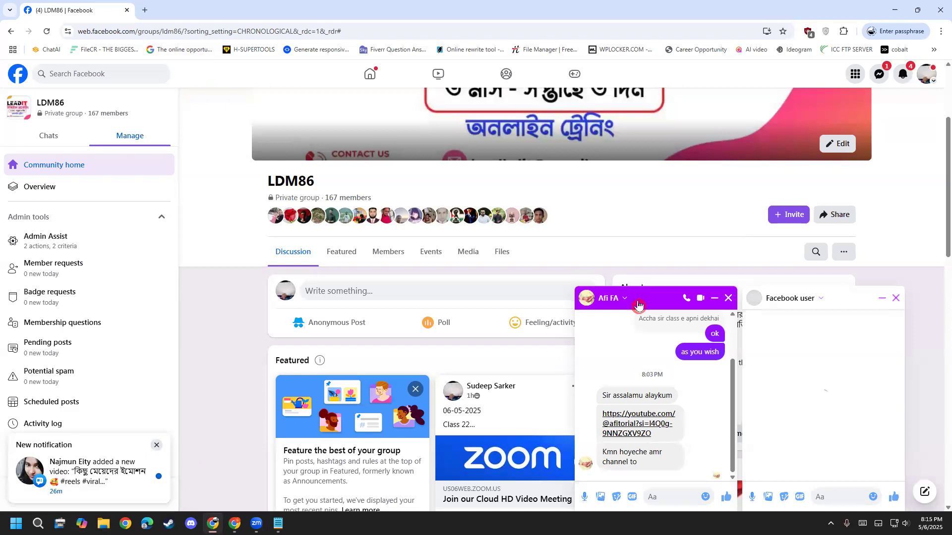
- Close both Messenger chat windows over the LDM86 group page and scroll down it
left_click(728, 300)
left_click(895, 298)
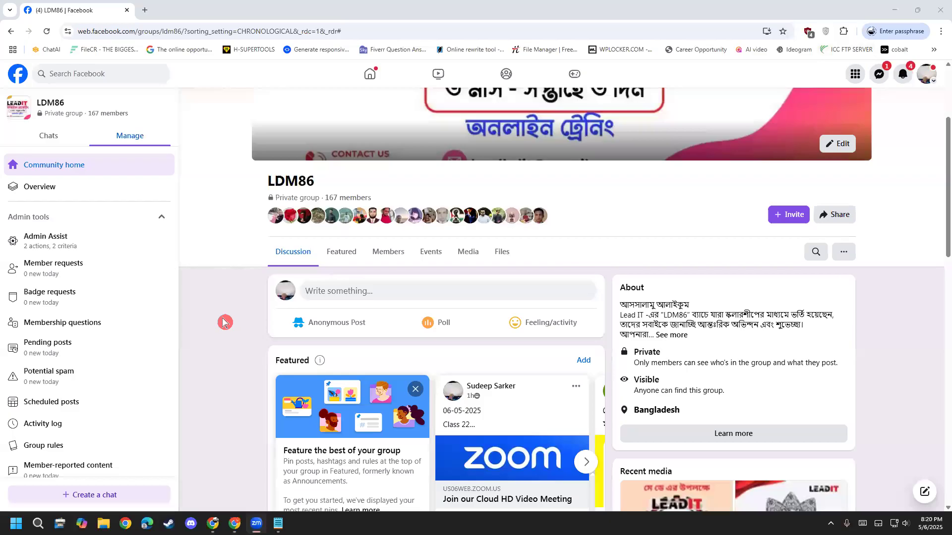
scroll(223, 321, "down", 2)
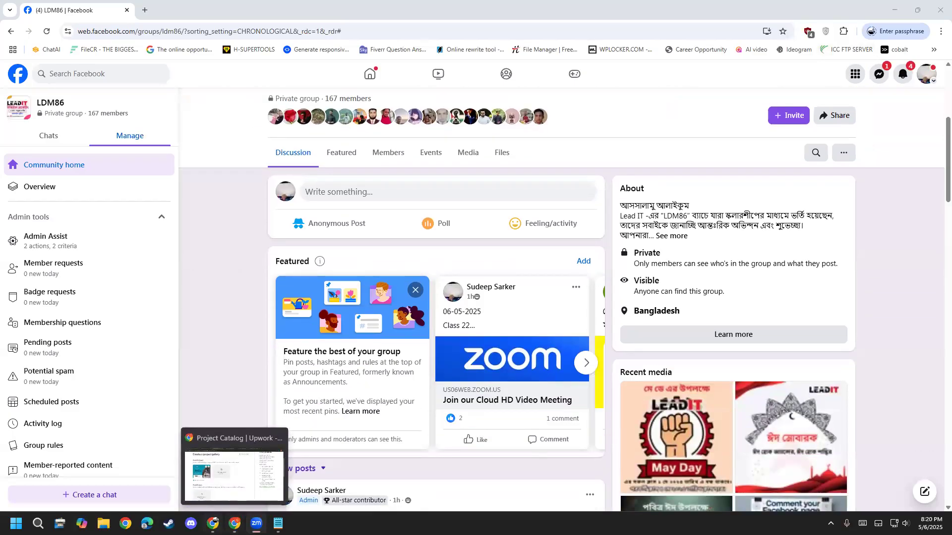
mouse_move(235, 523)
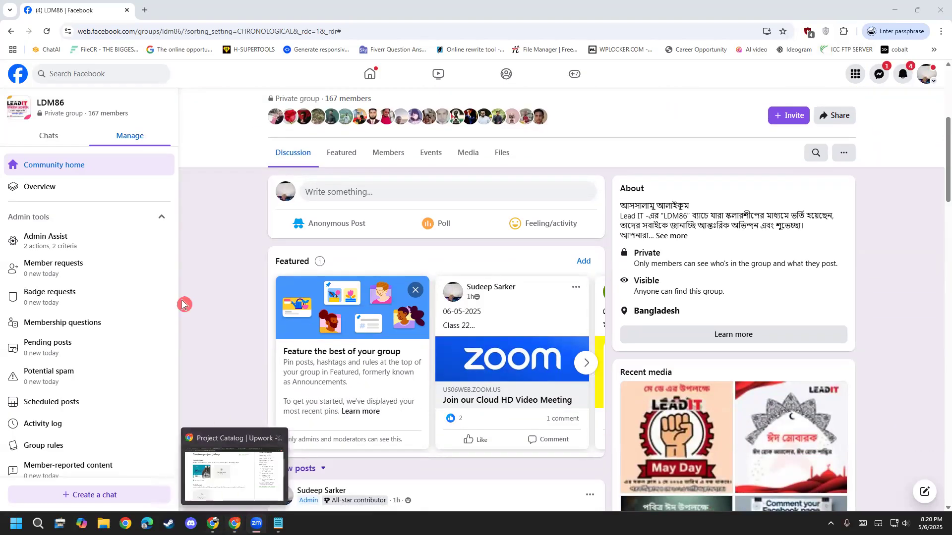
left_click(145, 10)
- Go to canva.com in the new tab and briefly open then dismiss the Custom size dialog
type("ca")
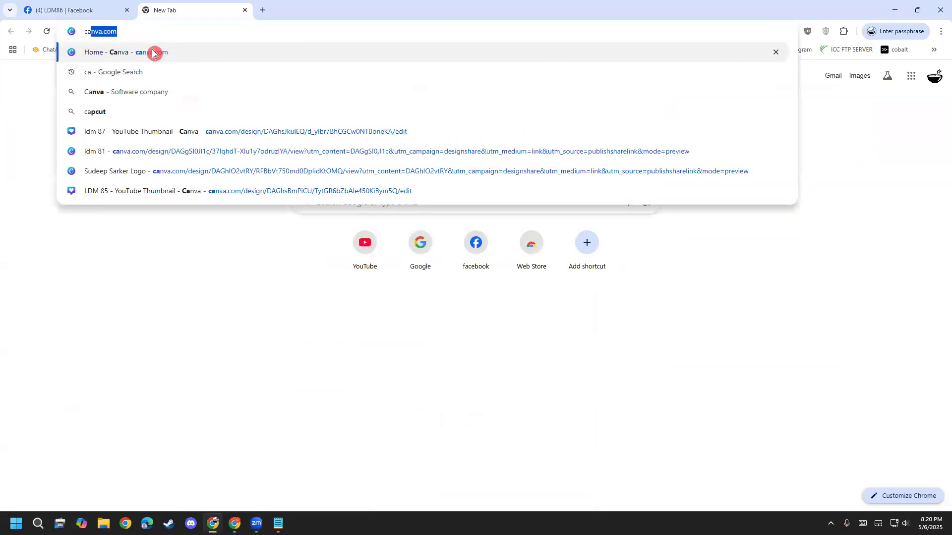
key("Return")
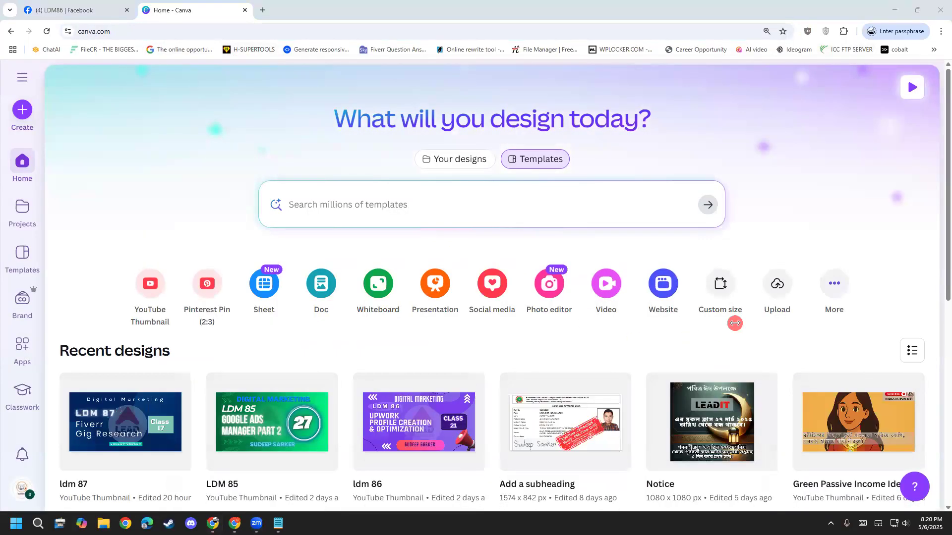
scroll(734, 323, "down", 3)
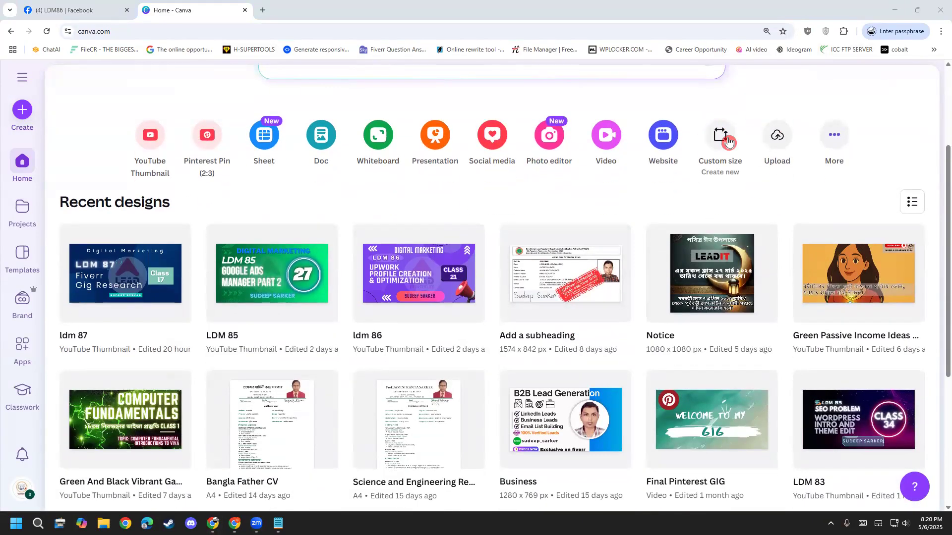
left_click(727, 142)
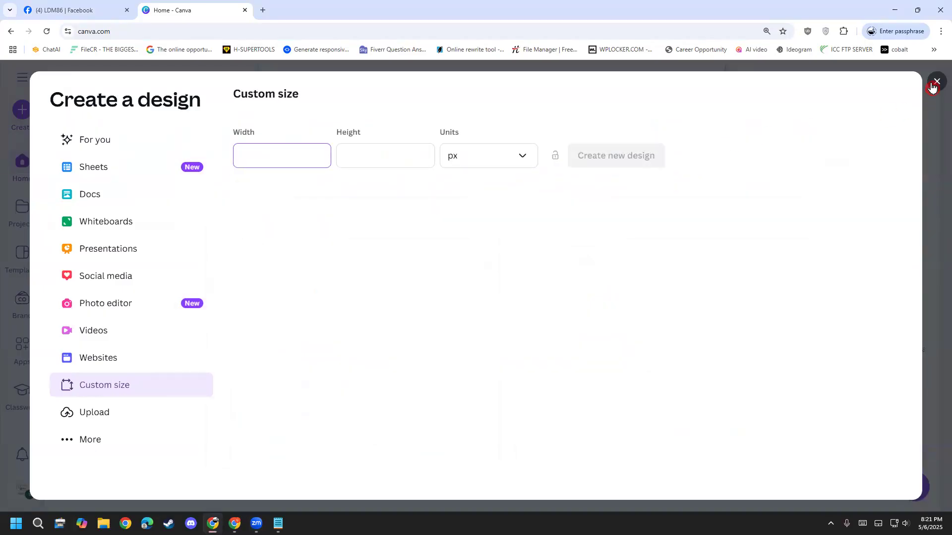
left_click(936, 82)
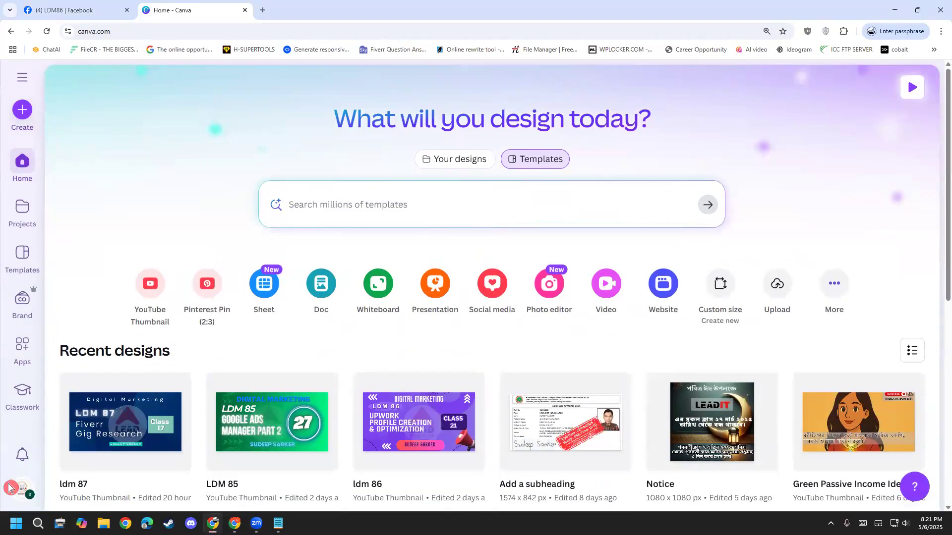
- Switch the Canva account to a different team from the avatar menu
left_click(22, 488)
left_click(196, 370)
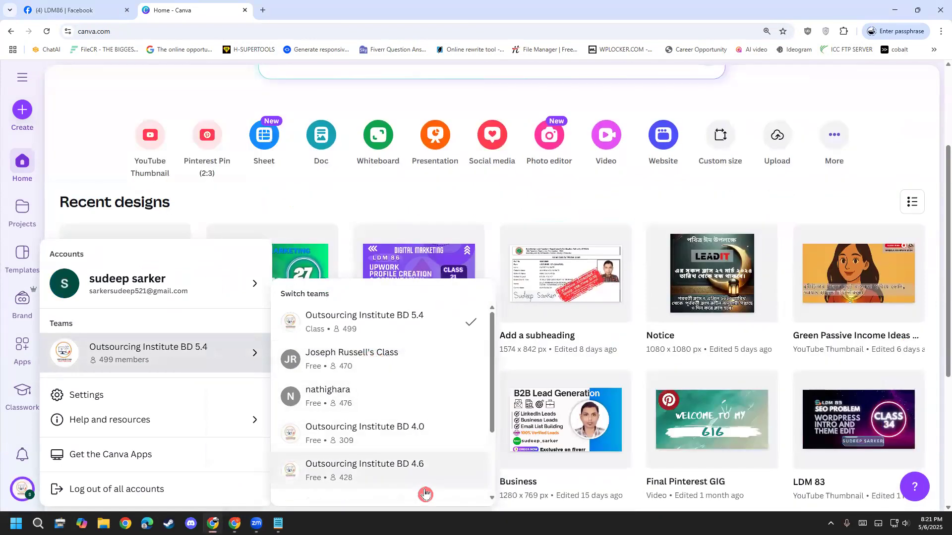
scroll(425, 491, "down", 3)
left_click(404, 453)
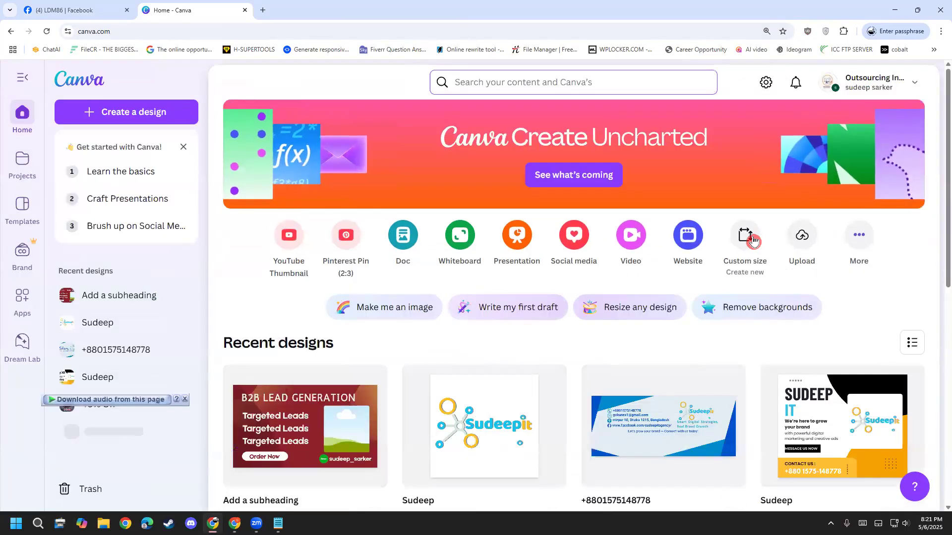
- In Custom size, enter width 1000, checking the picture size noted in Notepad
left_click(752, 240)
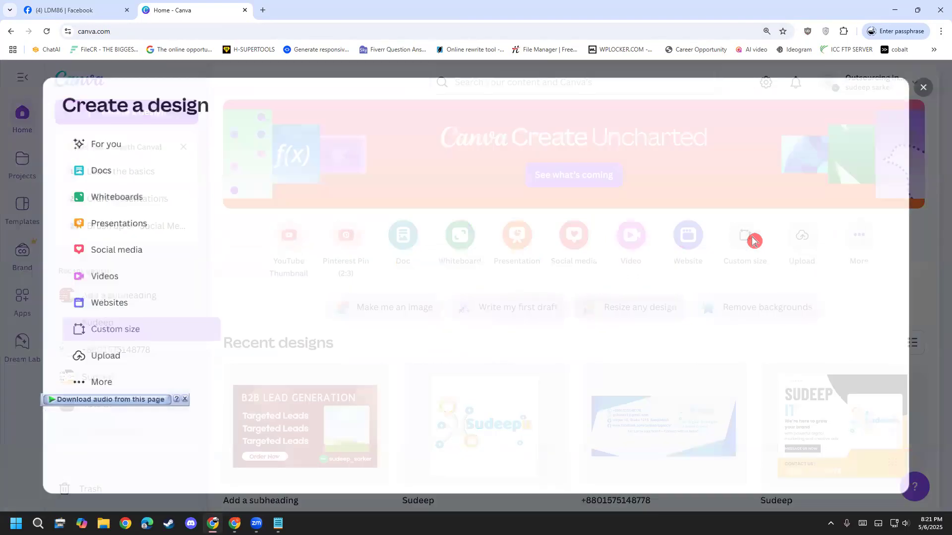
left_click(276, 522)
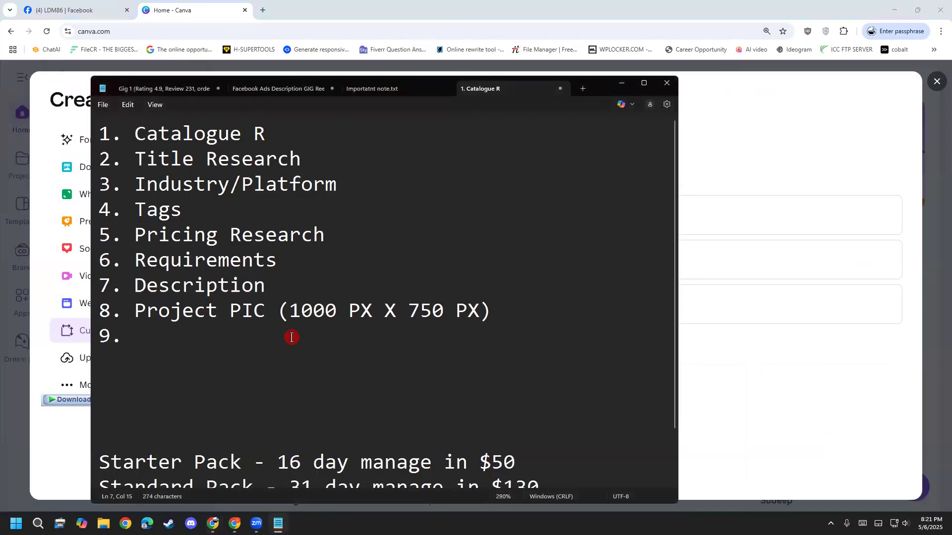
left_click_drag(289, 310, 346, 308)
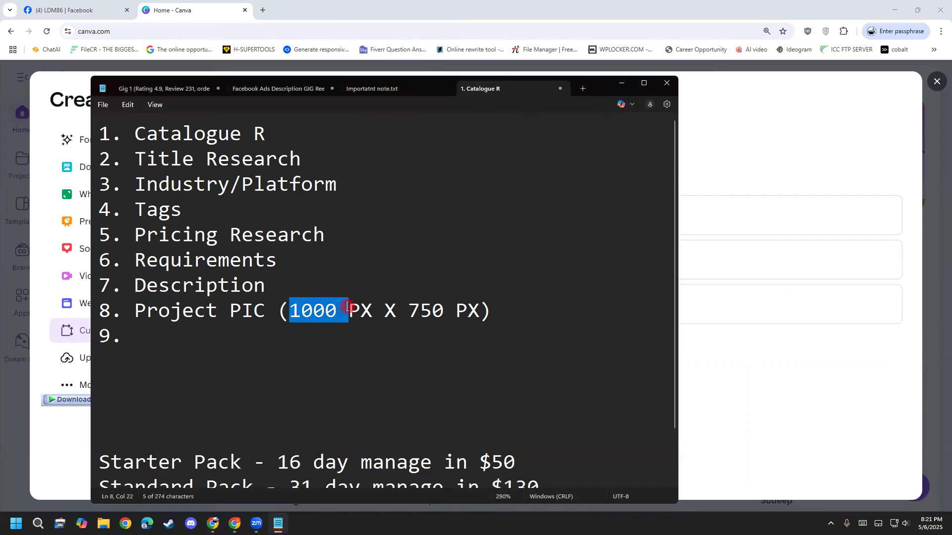
key("alt+Tab")
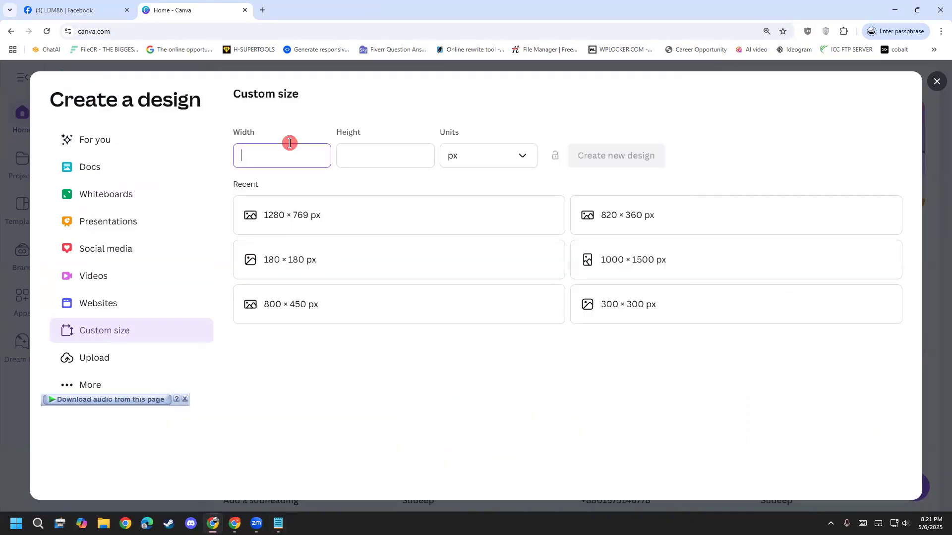
type("1000")
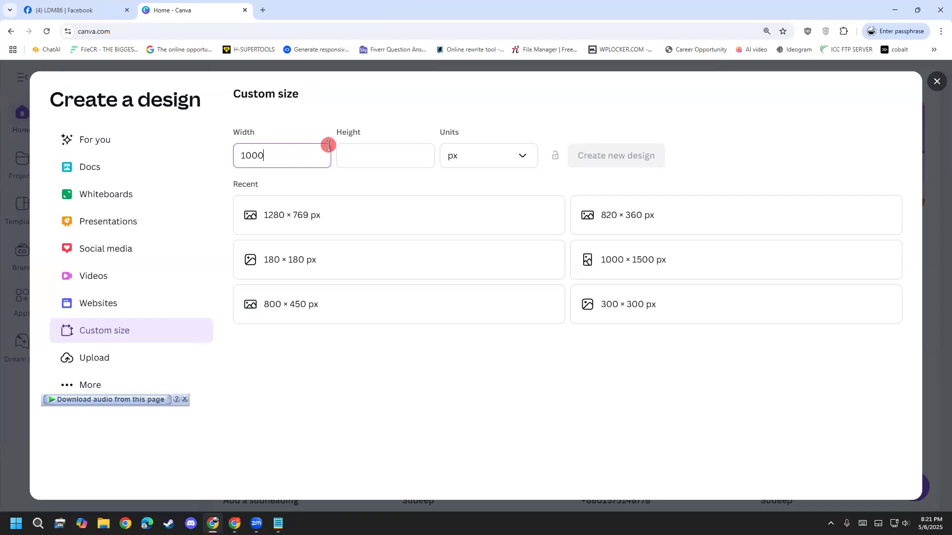
key("alt+Tab")
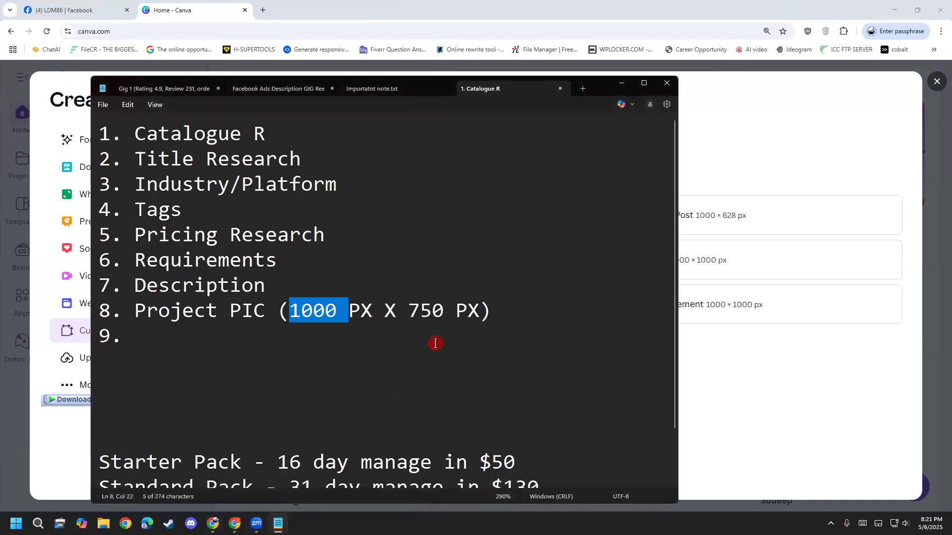
key("alt+Tab")
left_click(396, 157)
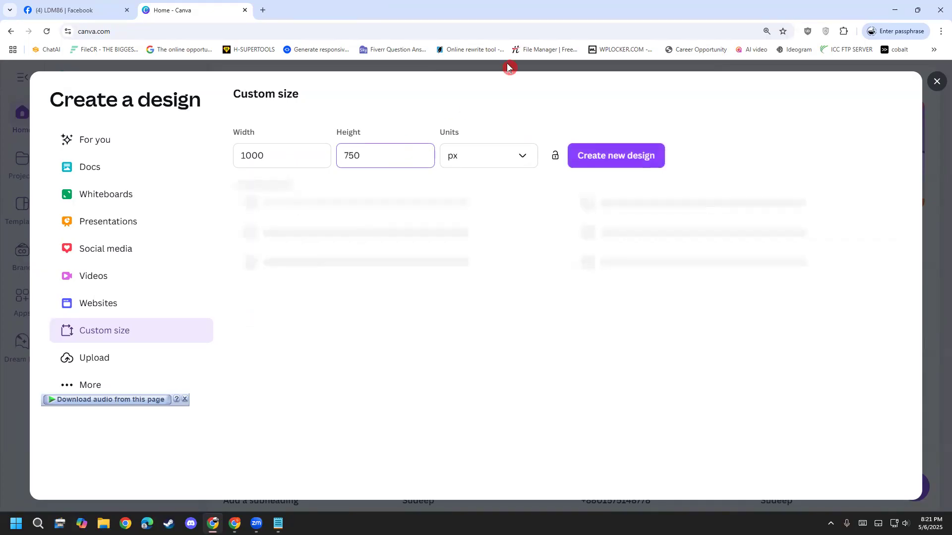
- Mark up the 1000 × 750 px values with emphasis strokes, then create the design
mouse_move(540, 104)
left_mouse_down()
mouse_move(362, 99)
mouse_move(200, 176)
mouse_move(388, 170)
left_mouse_up()
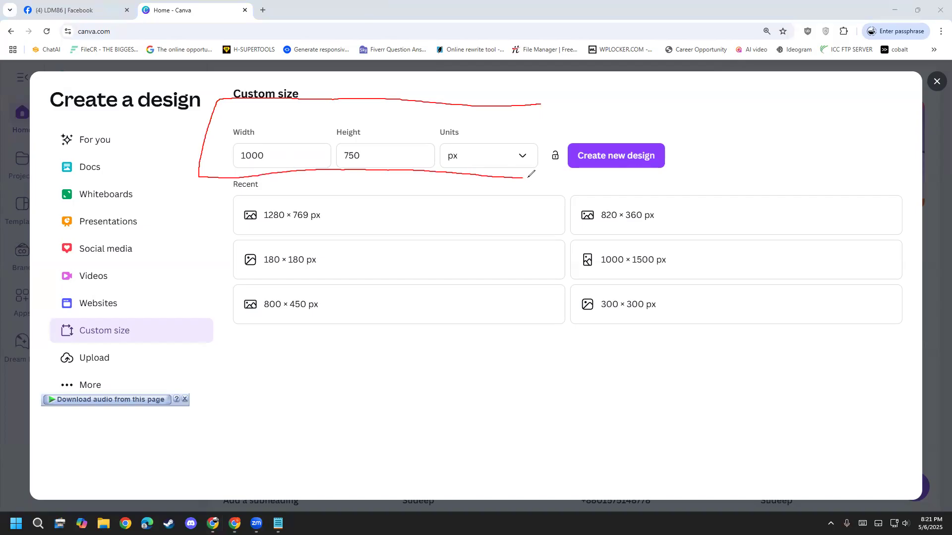
left_click_drag(367, 176, 342, 345)
left_click_drag(239, 401, 268, 392)
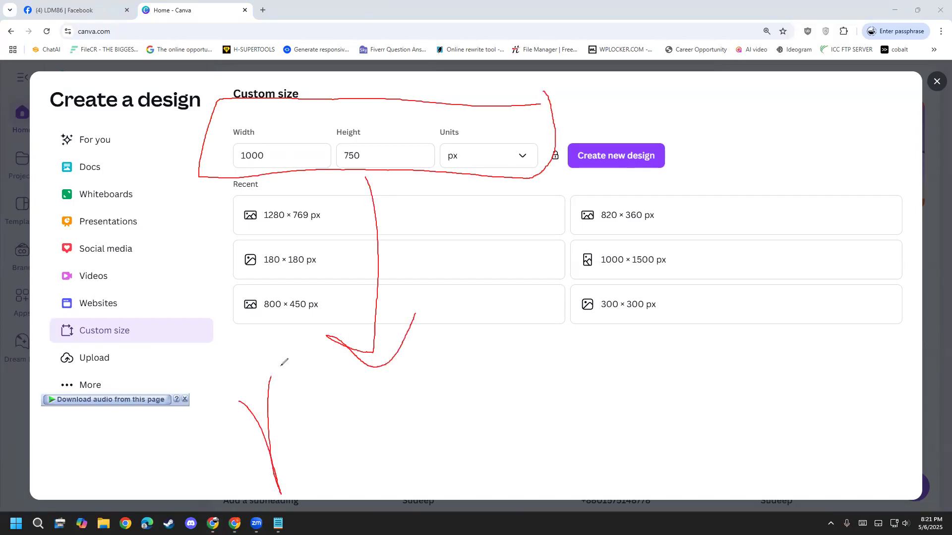
left_click_drag(416, 483, 414, 414)
mouse_move(476, 387)
left_mouse_down()
mouse_move(510, 333)
mouse_move(536, 431)
left_mouse_up()
left_click_drag(575, 362, 581, 342)
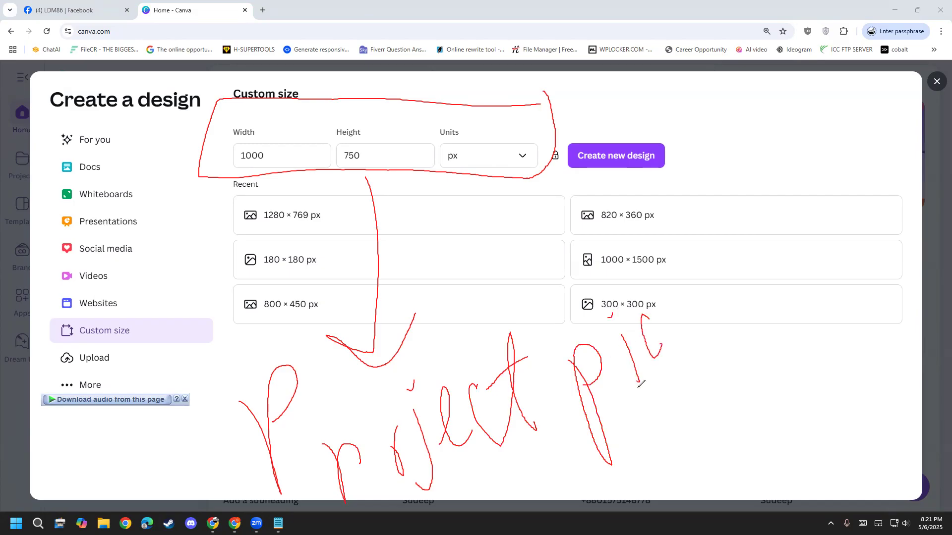
mouse_move(336, 517)
left_mouse_down()
mouse_move(683, 339)
mouse_move(190, 296)
mouse_move(232, 461)
mouse_move(346, 481)
left_mouse_up()
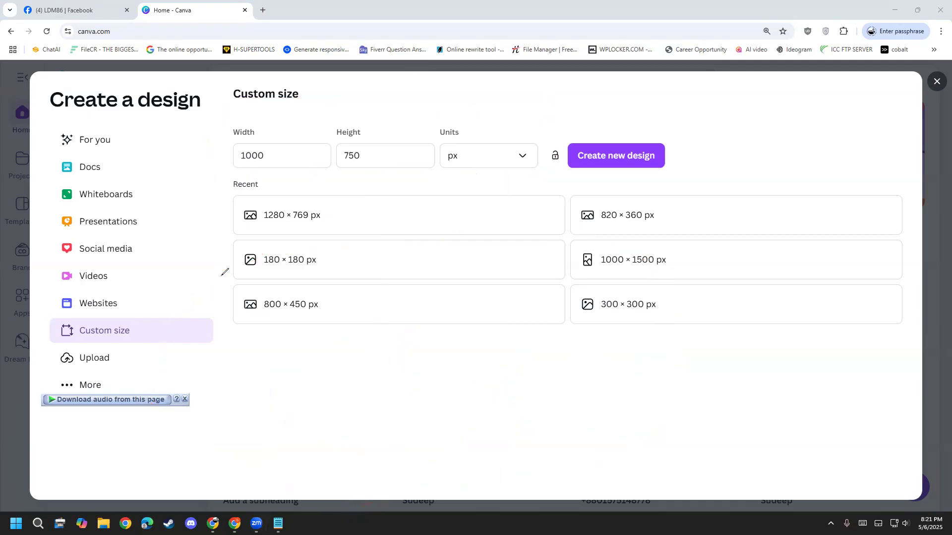
left_click(624, 163)
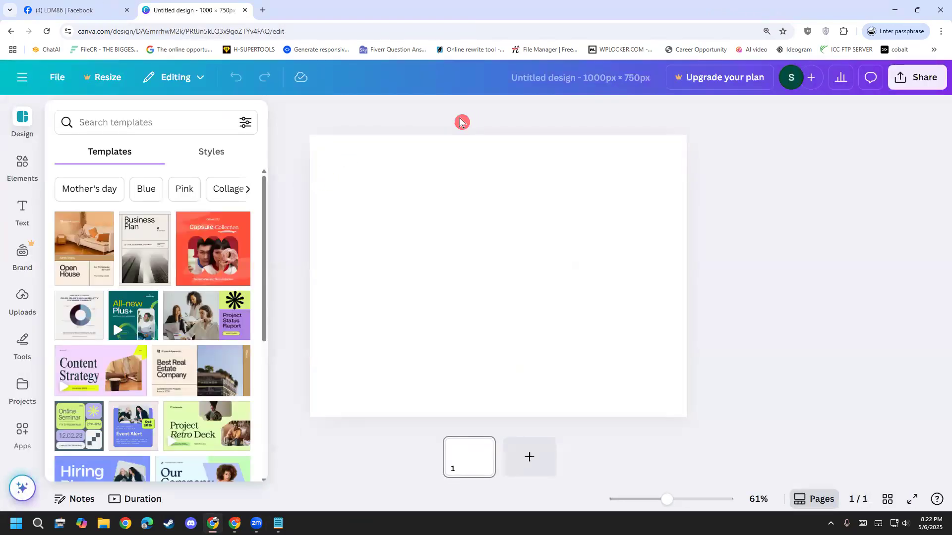
- Search templates for 'fiverr gig image', dismiss the Pro prompt, and apply the Blue And Brown Business Marketing template
scroll(260, 393, "down", 7)
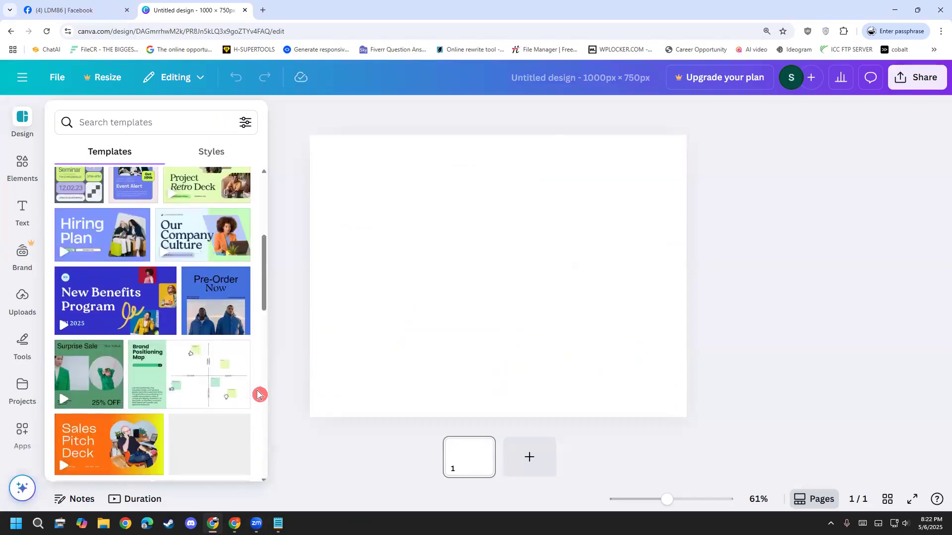
scroll(254, 391, "down", 4)
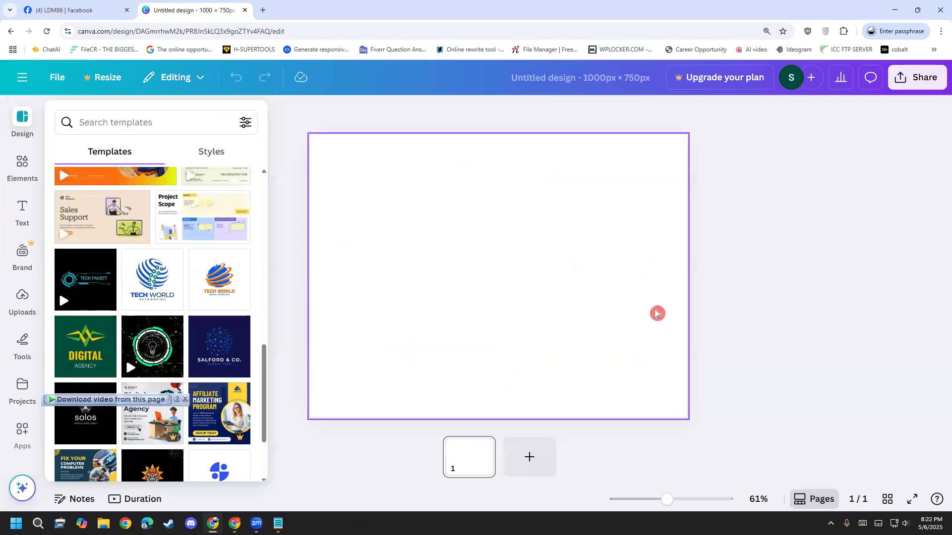
left_click(153, 121)
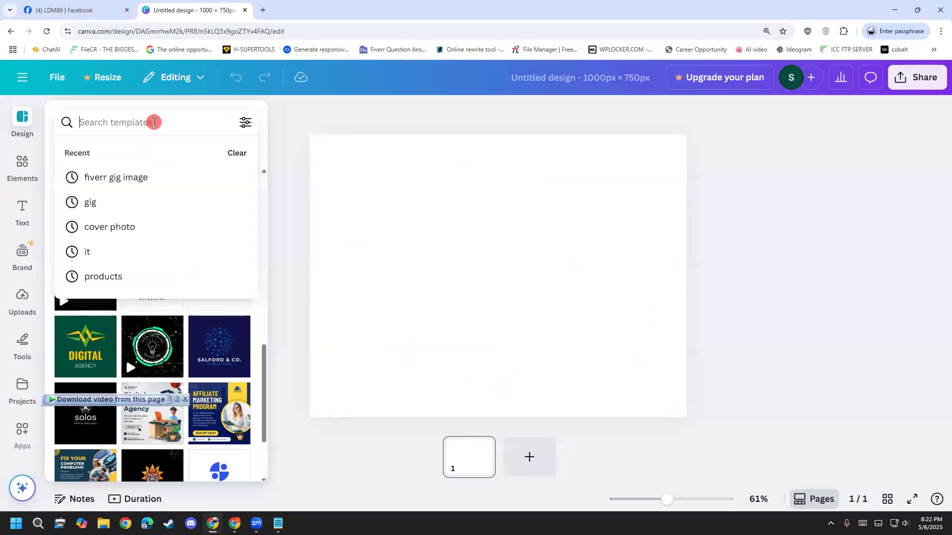
left_click(151, 180)
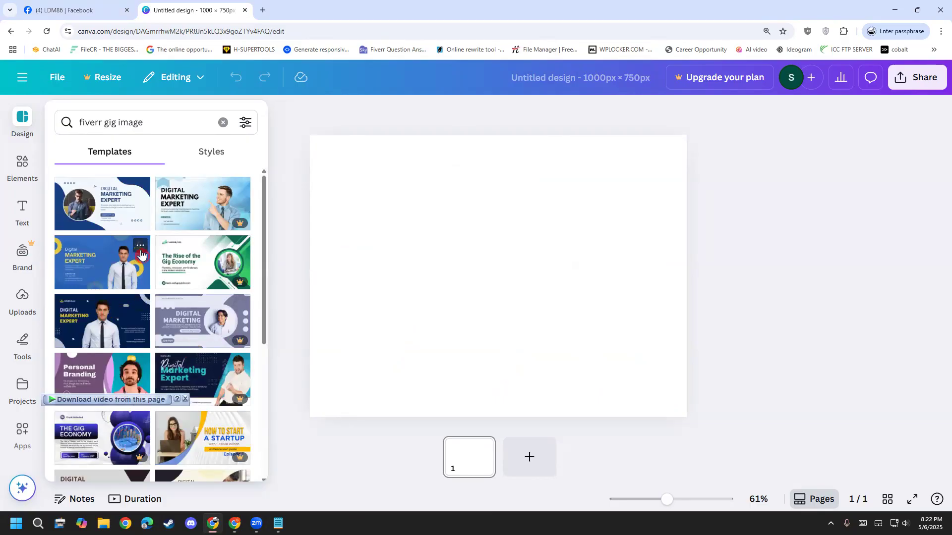
scroll(192, 326, "down", 1)
scroll(192, 326, "down", 1)
left_click(187, 273)
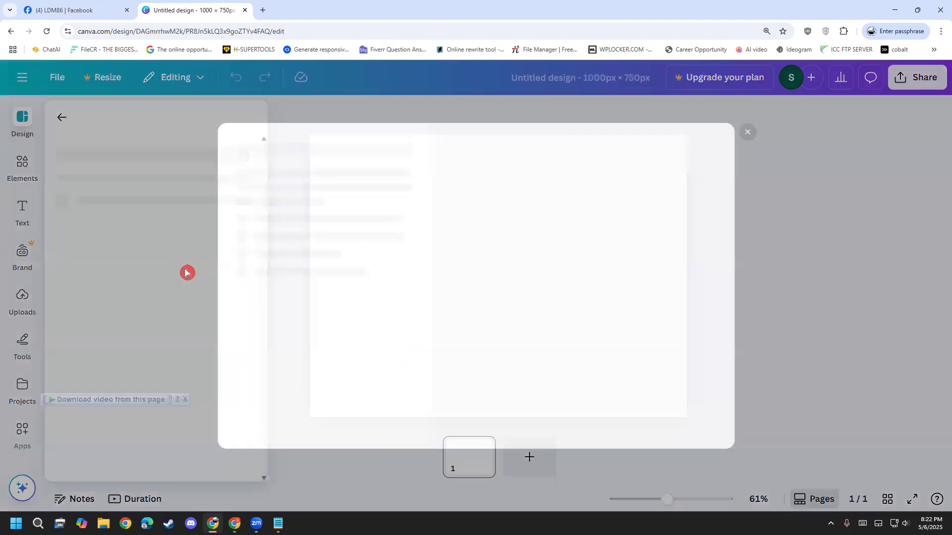
left_click(125, 269)
scroll(149, 317, "down", 3)
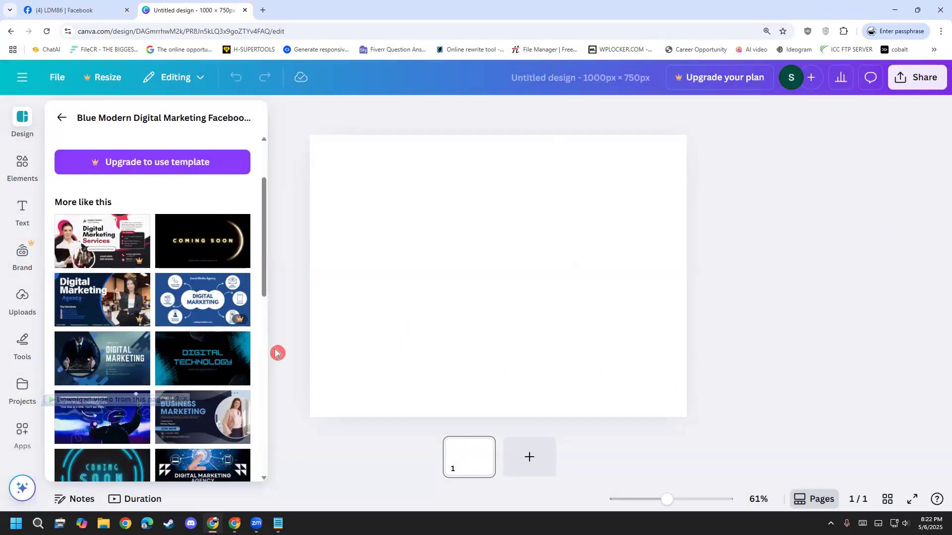
scroll(230, 326, "down", 3)
left_click(240, 250)
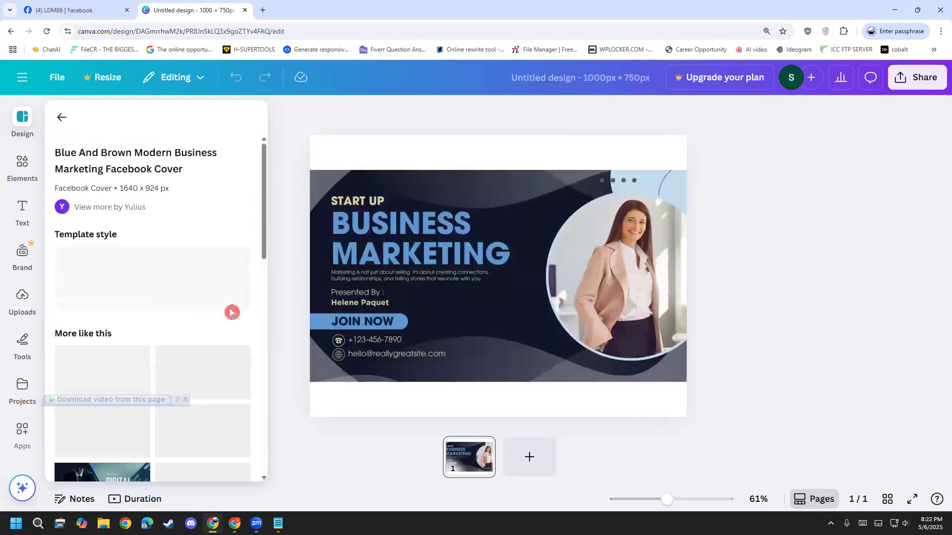
left_click(742, 215)
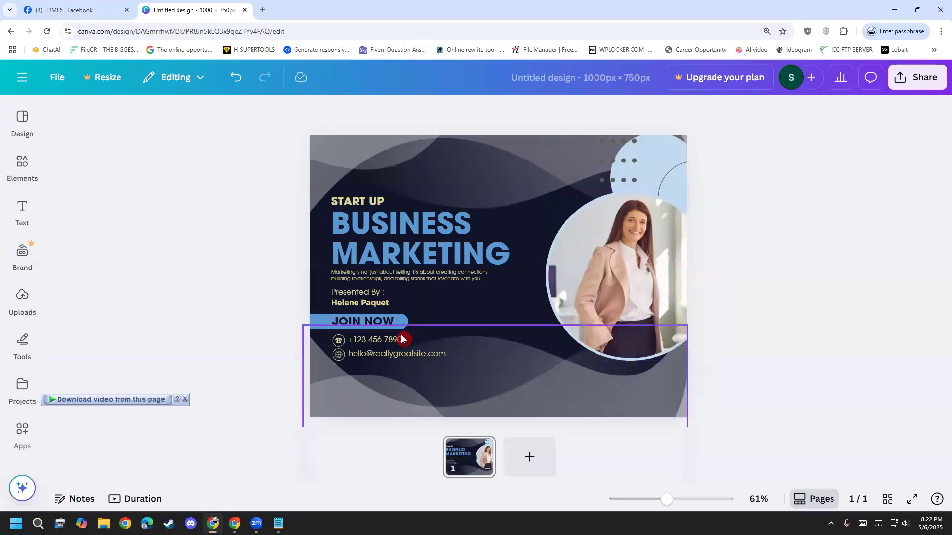
- Delete the description paragraph and relabel the JOIN NOW banner as UPWORK
left_click(386, 341)
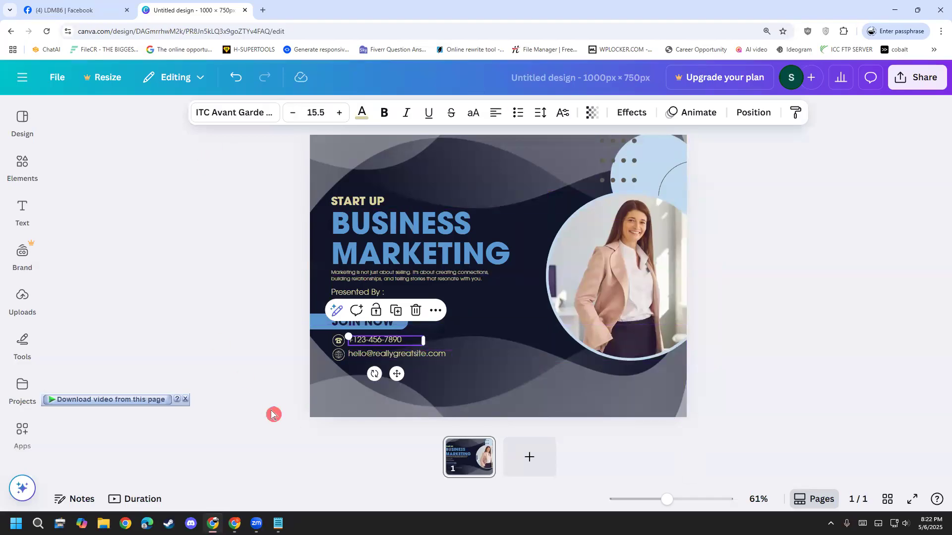
left_click(363, 276)
key("Delete")
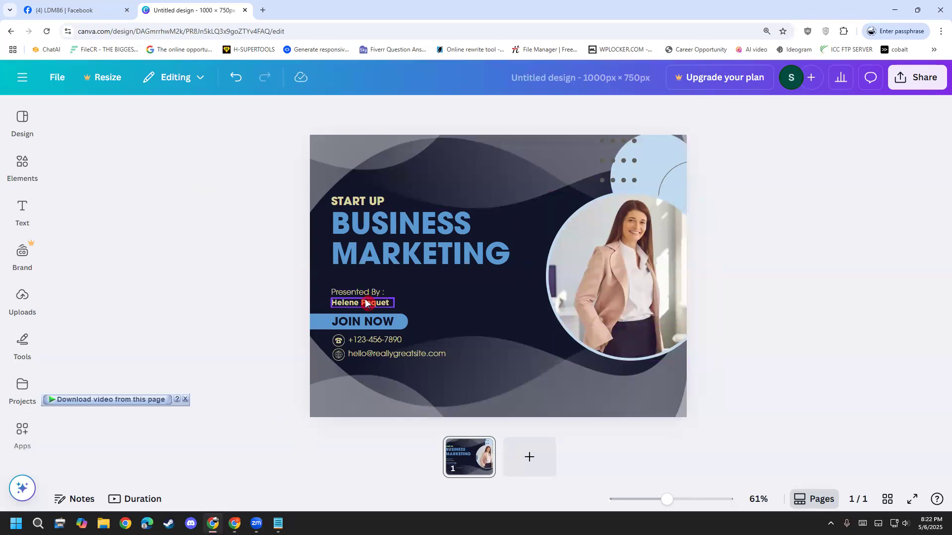
double_click(362, 322)
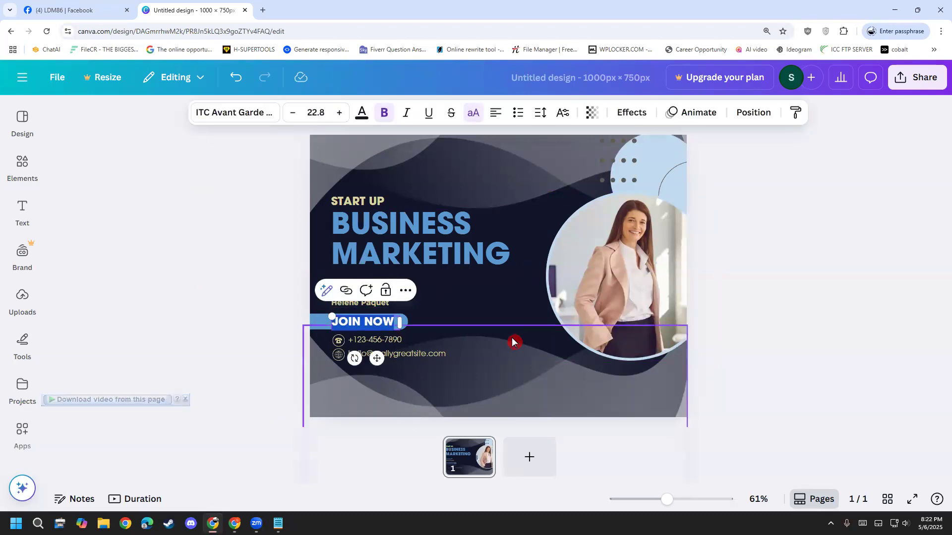
type("UPWORK")
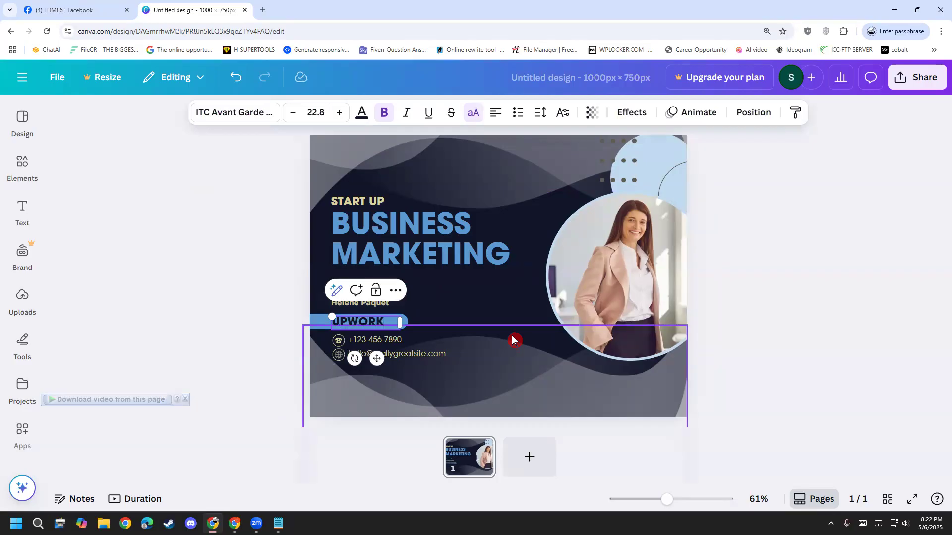
left_click(466, 313)
- Delete the phone number and contact icon, and move the email line to the right
left_click(400, 340)
key("Delete")
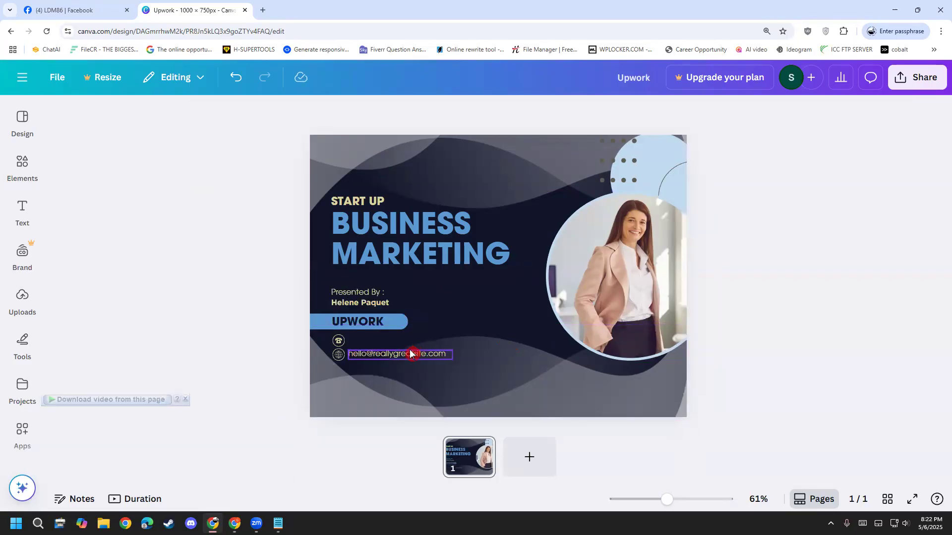
left_click(411, 353)
left_click_drag(411, 353, 533, 350)
left_click(339, 354)
key("Delete")
double_click(512, 362)
- Widen the banner bar and retype its label as UPWORK EXCLUSIVE on one line
left_click(399, 327)
left_click_drag(409, 327, 489, 327)
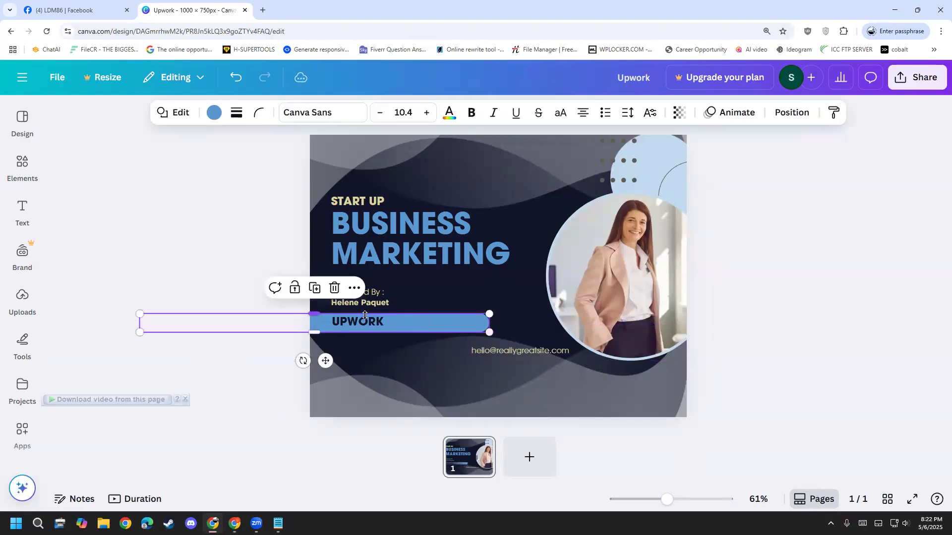
left_click(375, 327)
left_click(377, 322)
left_click_drag(395, 324, 299, 337)
type("EX")
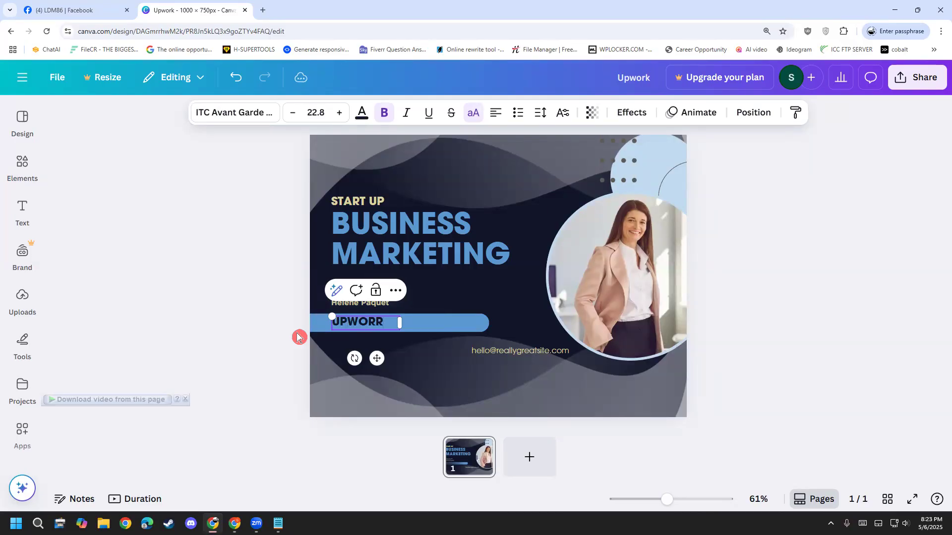
type("X")
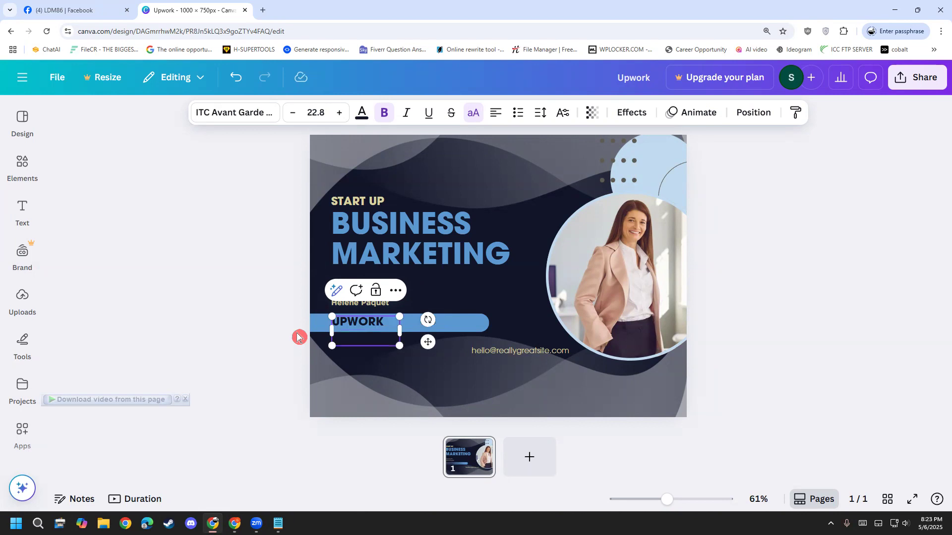
left_click_drag(399, 330, 475, 323)
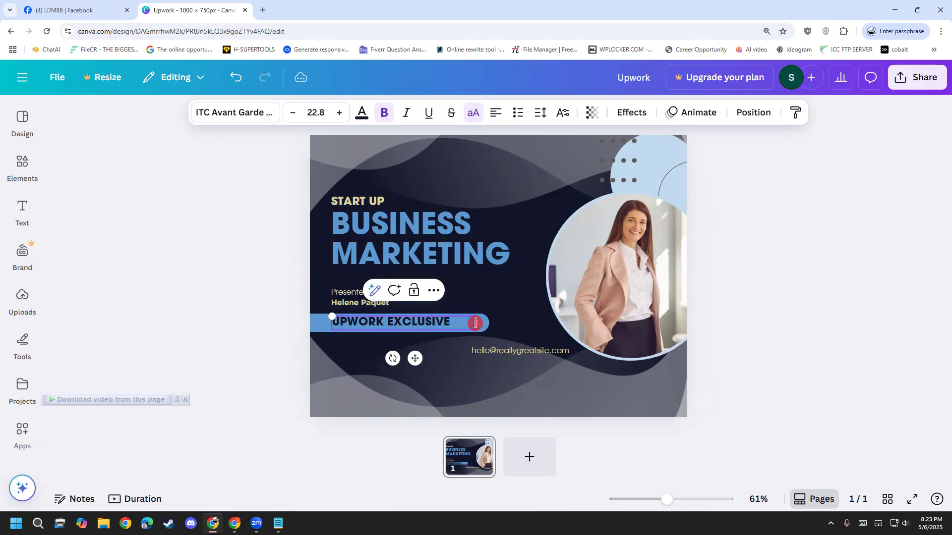
left_click(484, 350)
- Move the email address back to the left and restore the deleted START UP text
left_click_drag(489, 350, 349, 355)
double_click(356, 201)
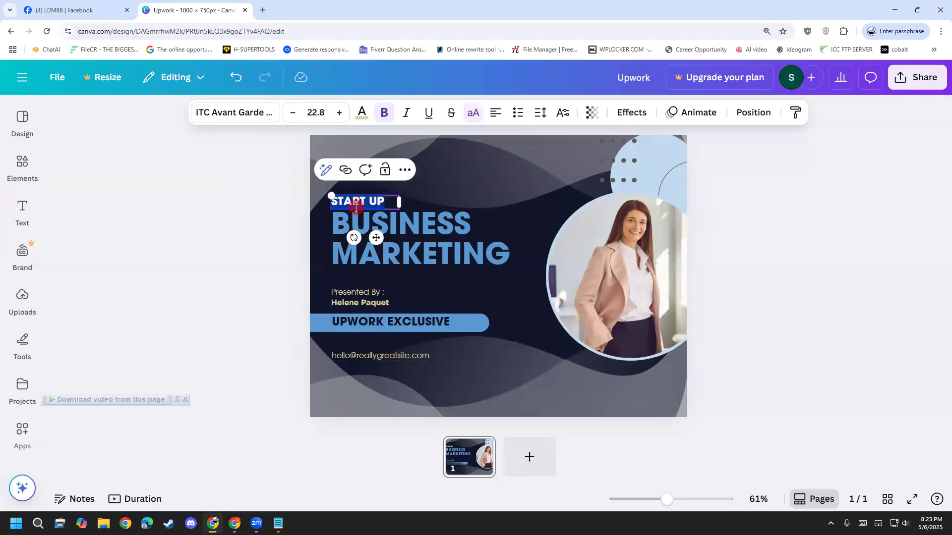
left_click(446, 226)
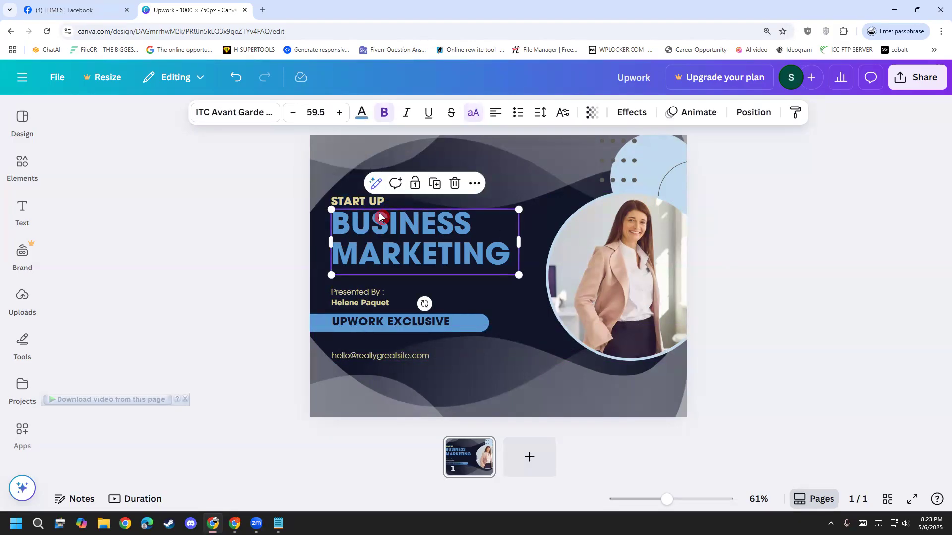
left_click(363, 201)
key("Delete")
left_click_drag(417, 255, 415, 219)
double_click(447, 217)
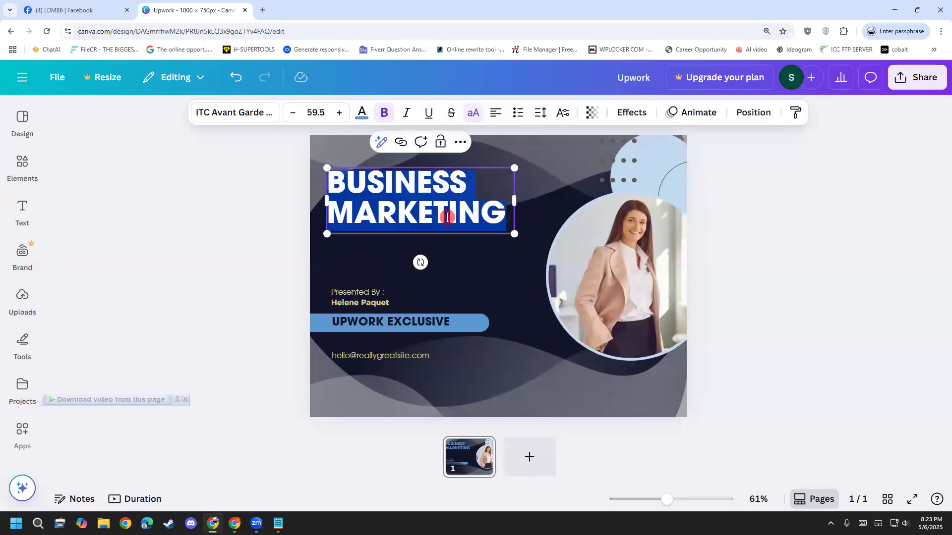
key("ctrl+z")
key("ctrl+z")
key("ctrl+z")
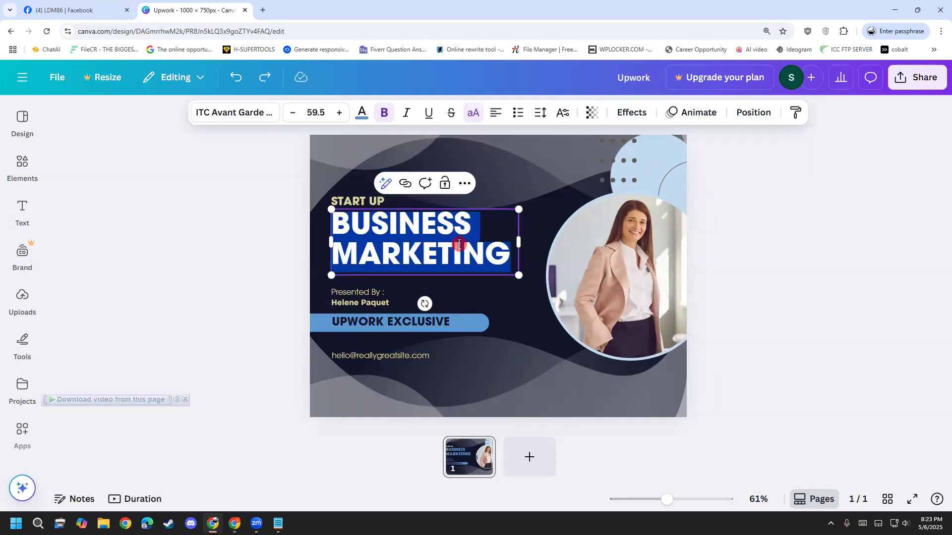
left_click(458, 243)
- Place the BUSINESS MARKETING headline near the top with START UP beneath it
left_click(536, 303)
left_click_drag(402, 237, 387, 156)
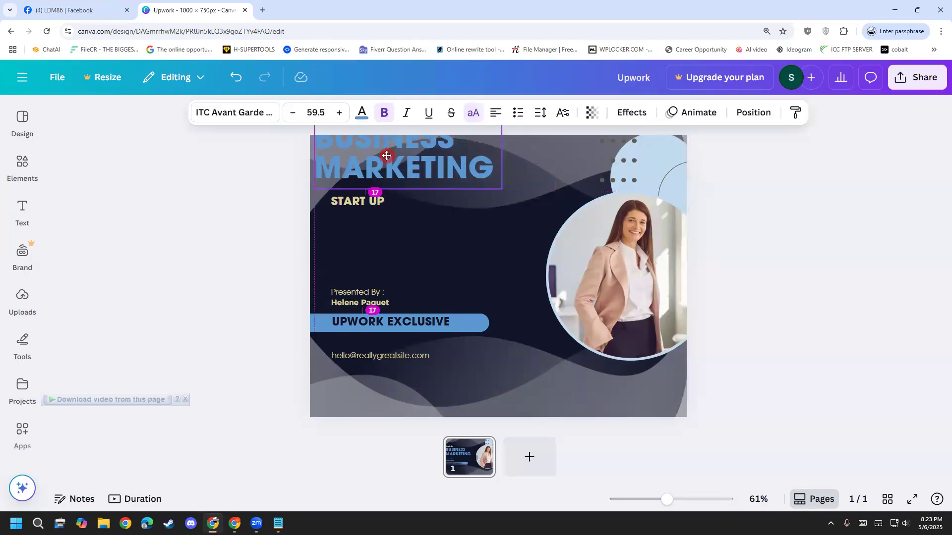
left_click_drag(338, 200, 342, 238)
left_click_drag(351, 158, 362, 201)
- Widen the headline box and retype the headline as 'B2B BUSINESS LEADS'
double_click(362, 200)
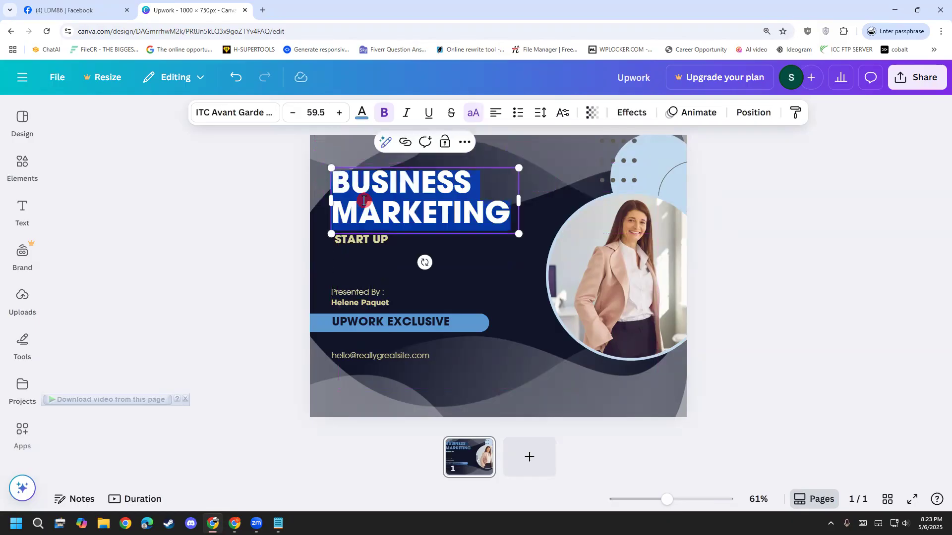
left_click_drag(519, 201, 624, 211)
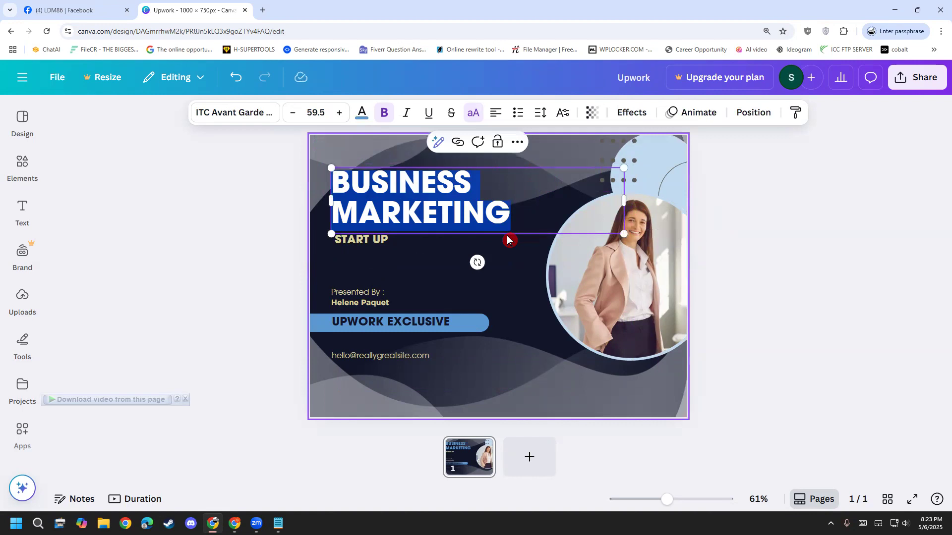
type("B2B BUSINES")
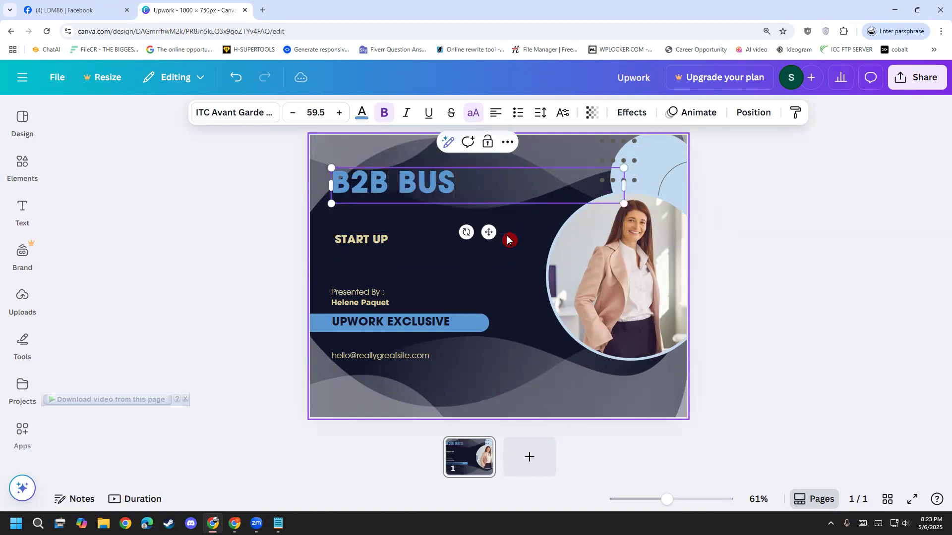
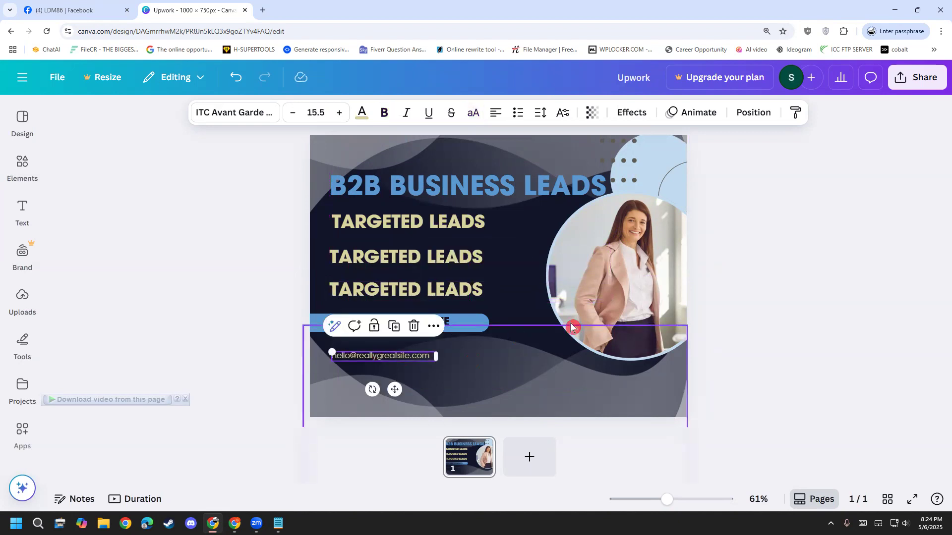
- Replace the sample email text on the banner with the designer's username
key("Delete")
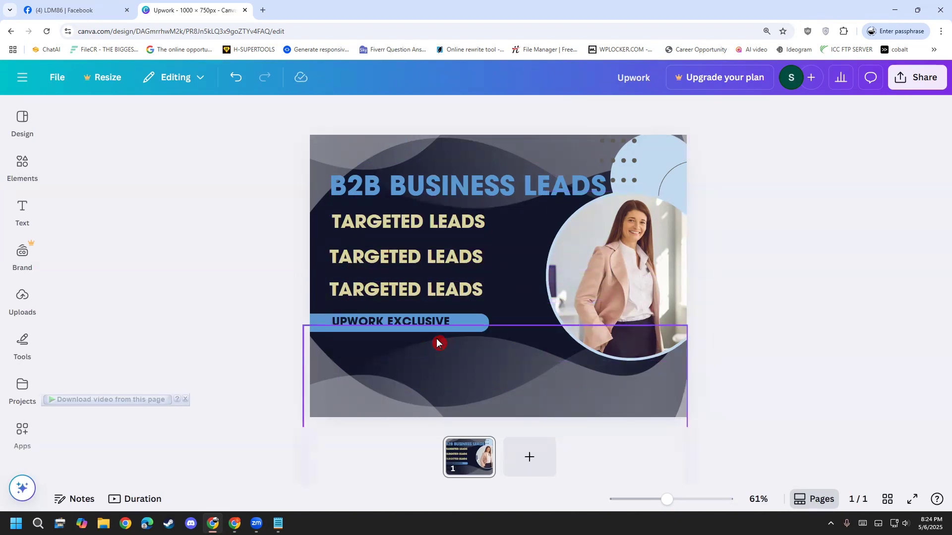
key("ctrl+z")
double_click(404, 358)
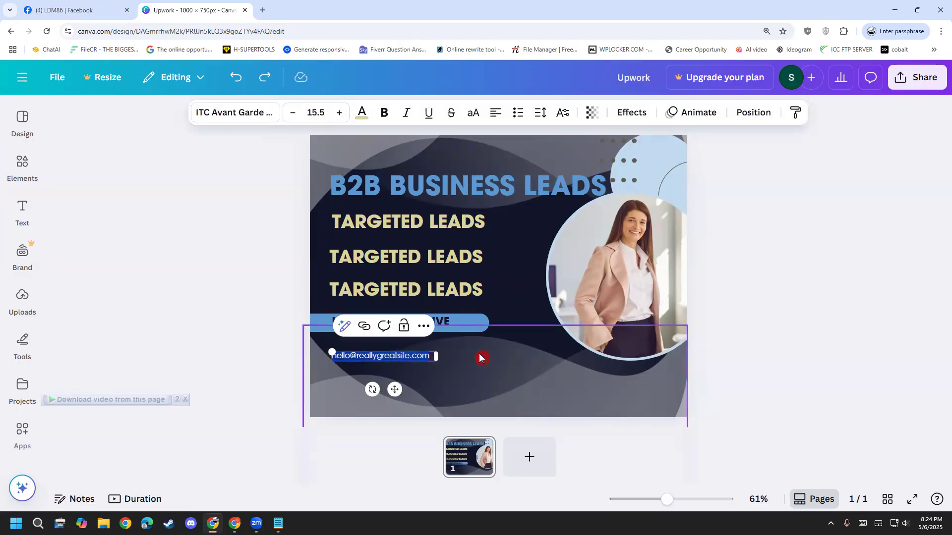
type("sudeep_sarker")
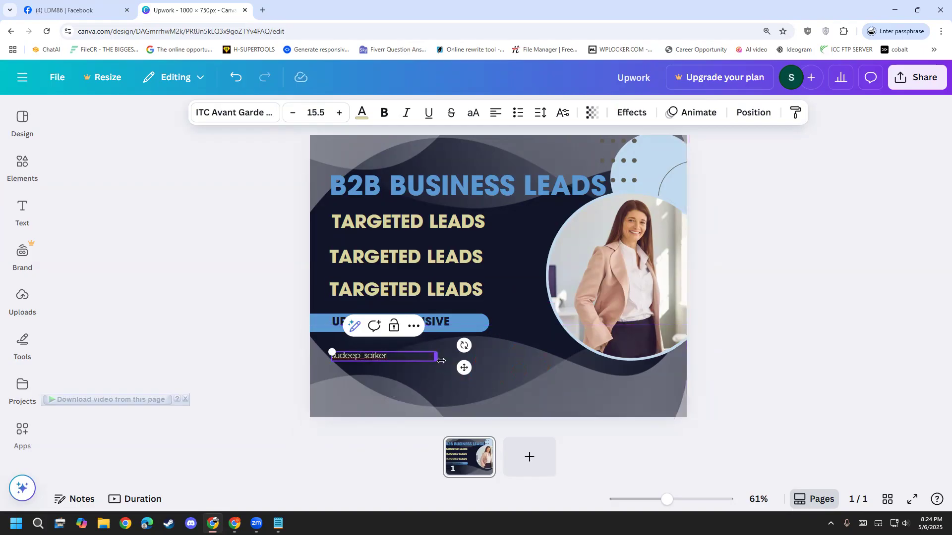
- Set the username text to font size 24 and move it lower on the banner
left_click(322, 112)
left_click(322, 111)
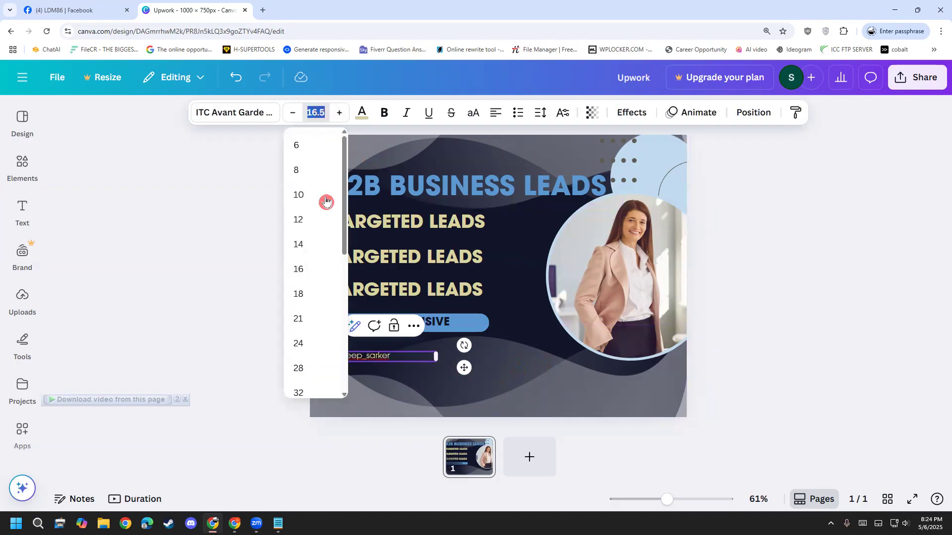
left_click(309, 338)
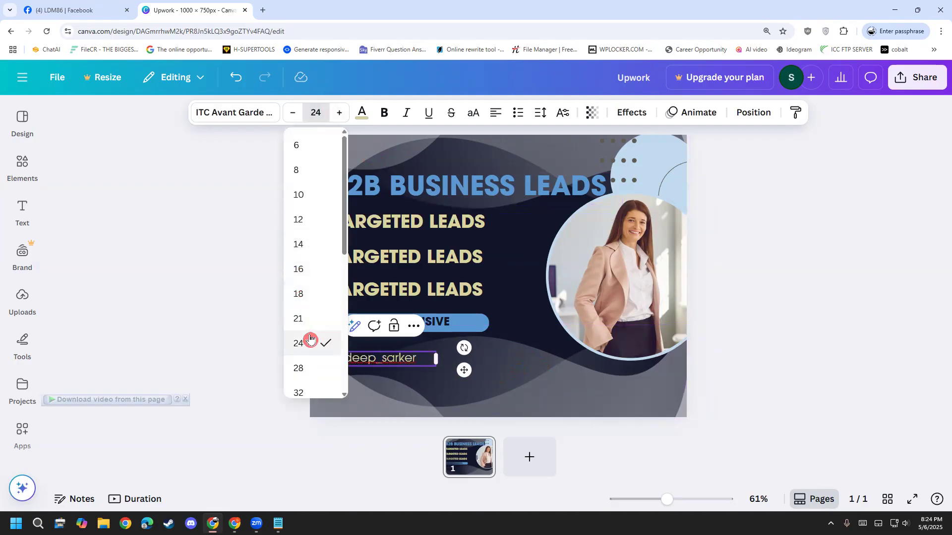
left_click(438, 379)
left_click_drag(416, 367, 419, 389)
left_click(270, 381)
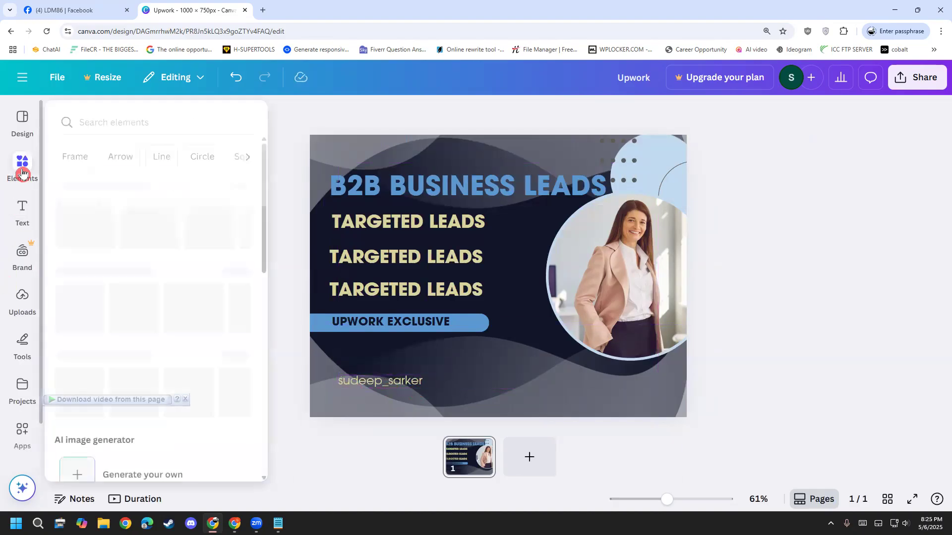
- Add the sky-and-grass circle frame to the lower-left corner above the username
mouse_move(30, 181)
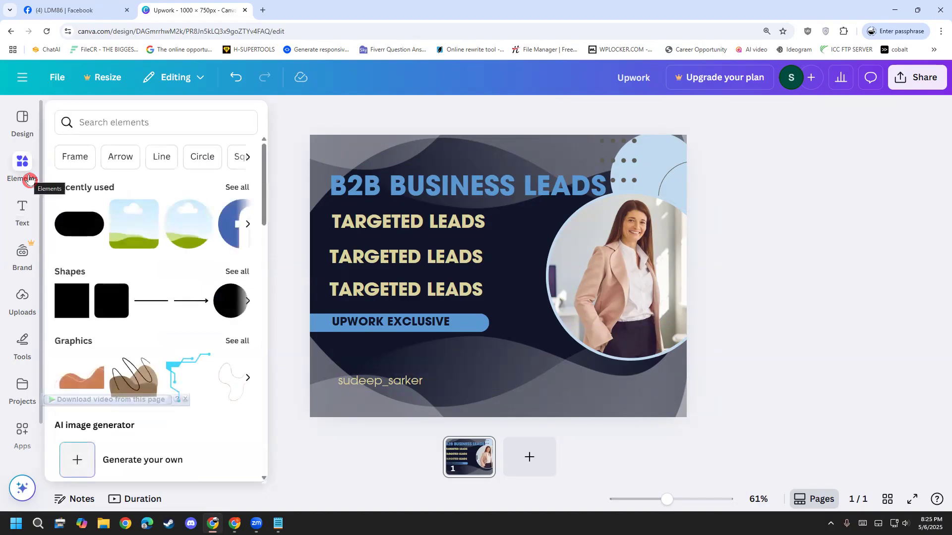
left_click(196, 210)
left_click_drag(564, 210, 401, 341)
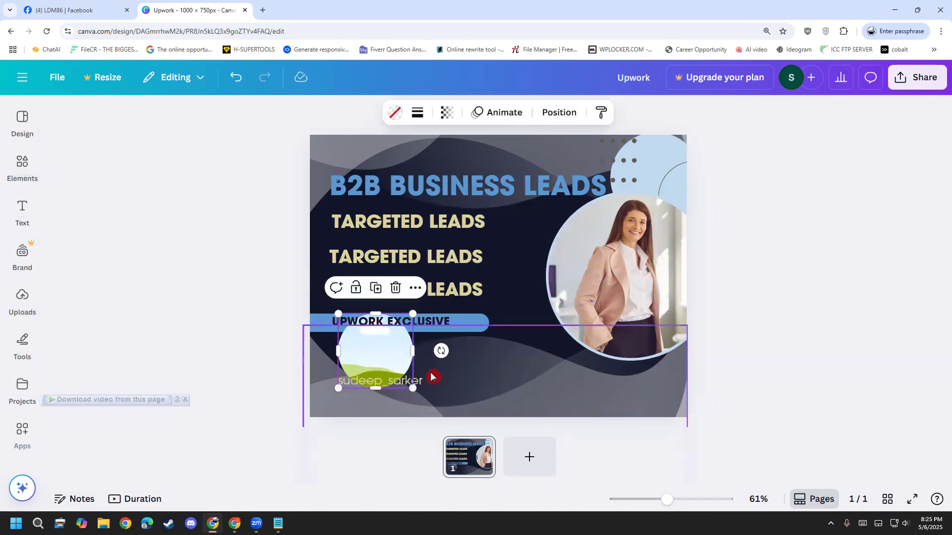
mouse_move(425, 389)
left_mouse_down()
mouse_move(492, 380)
mouse_move(418, 403)
left_mouse_up()
- Shrink and lower the circle frame, and nudge the UPWORK EXCLUSIVE bar down-left
left_click(450, 348)
left_click_drag(402, 352, 401, 356)
key("ctrl+z")
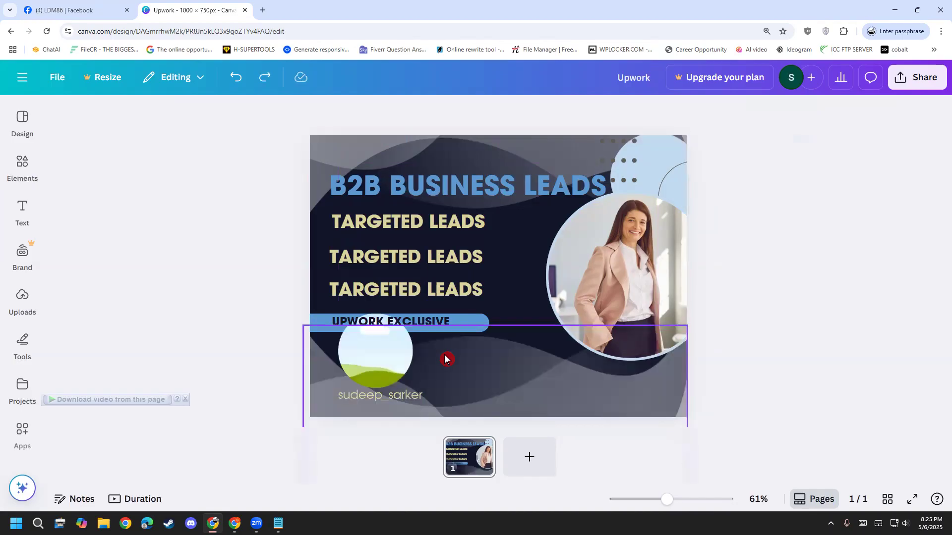
left_click(401, 366)
left_click_drag(410, 392, 373, 375)
left_click_drag(449, 325, 446, 324)
left_click(526, 375)
left_click(201, 374)
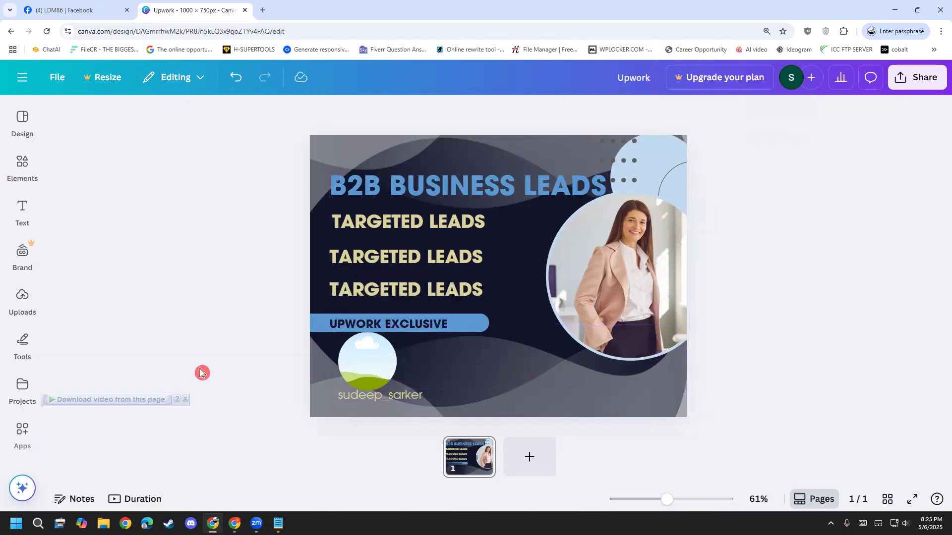
- Search Google Images for 'upwork' in a new browser tab
left_click(263, 10)
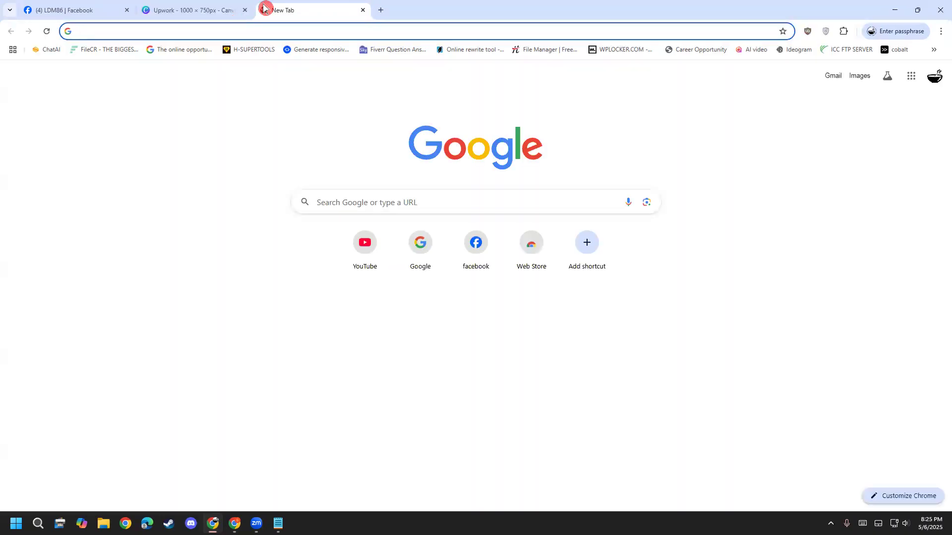
type("upwork")
key("Return")
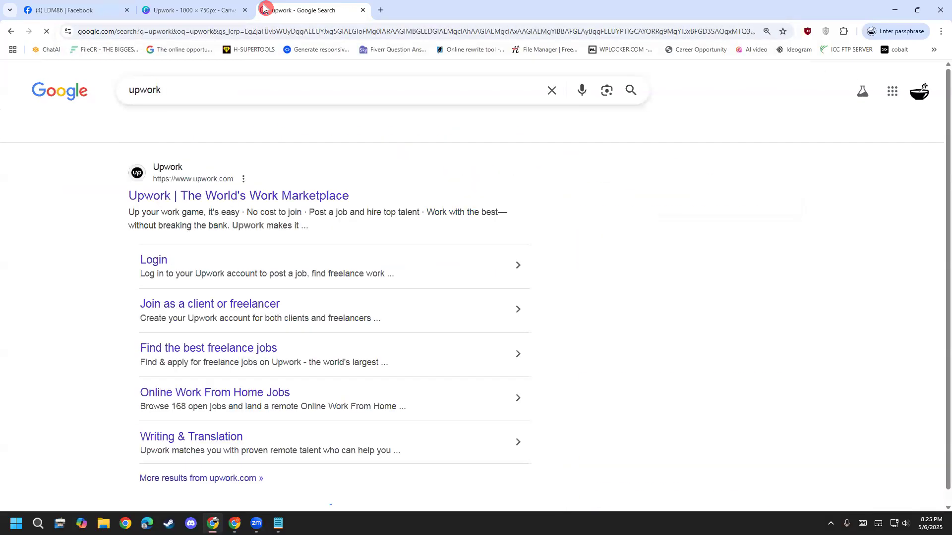
left_click(168, 142)
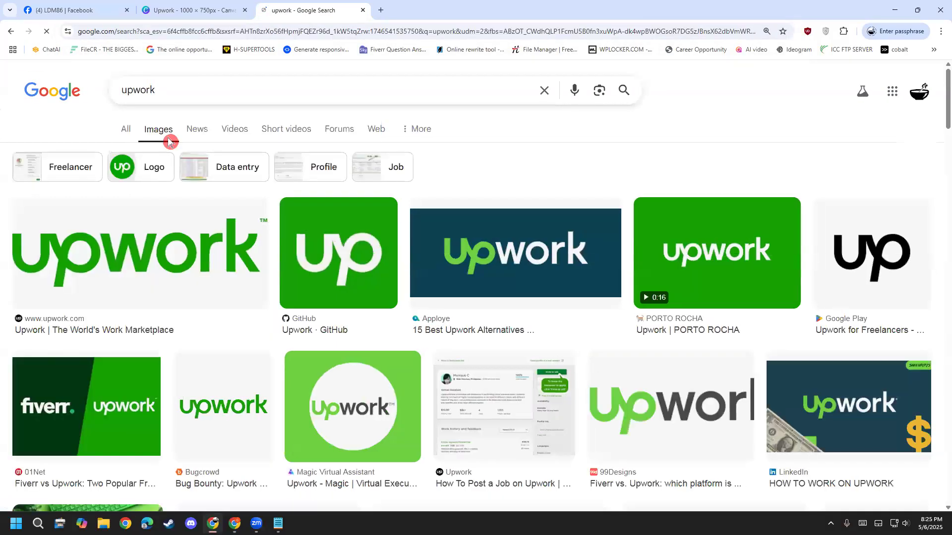
scroll(372, 322, "down", 2)
scroll(329, 399, "up", 1)
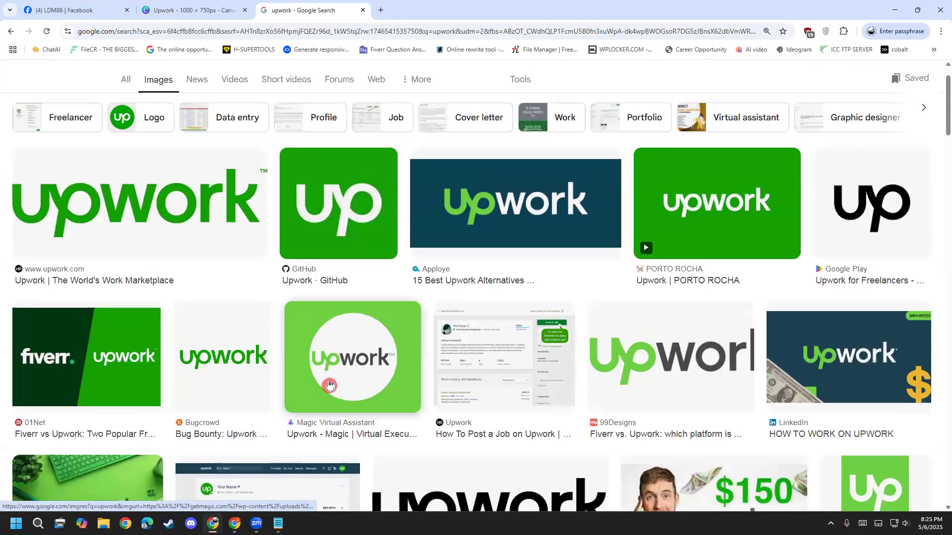
scroll(329, 389, "down", 2)
- Save the Upwork logo on a green background as a PNG file
left_click(358, 273)
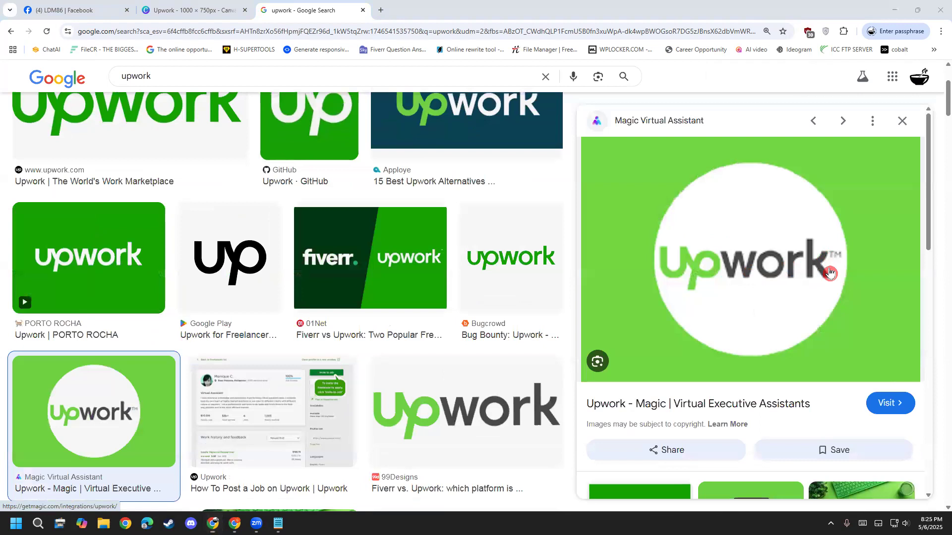
left_click(871, 367)
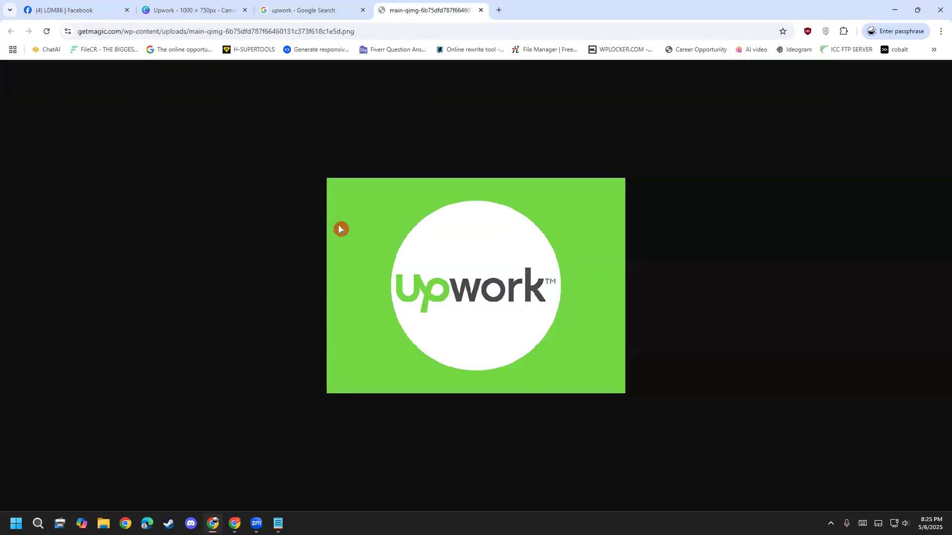
right_click(412, 235)
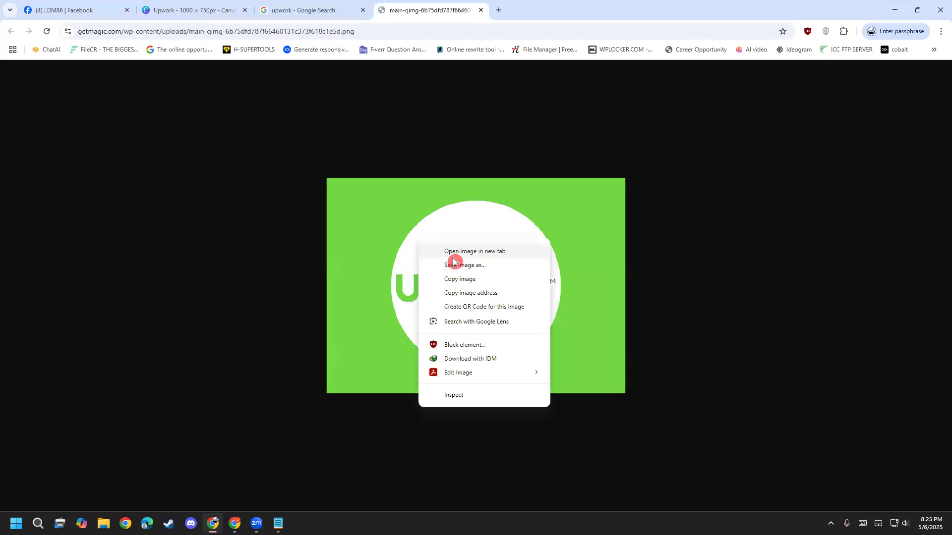
left_click(452, 261)
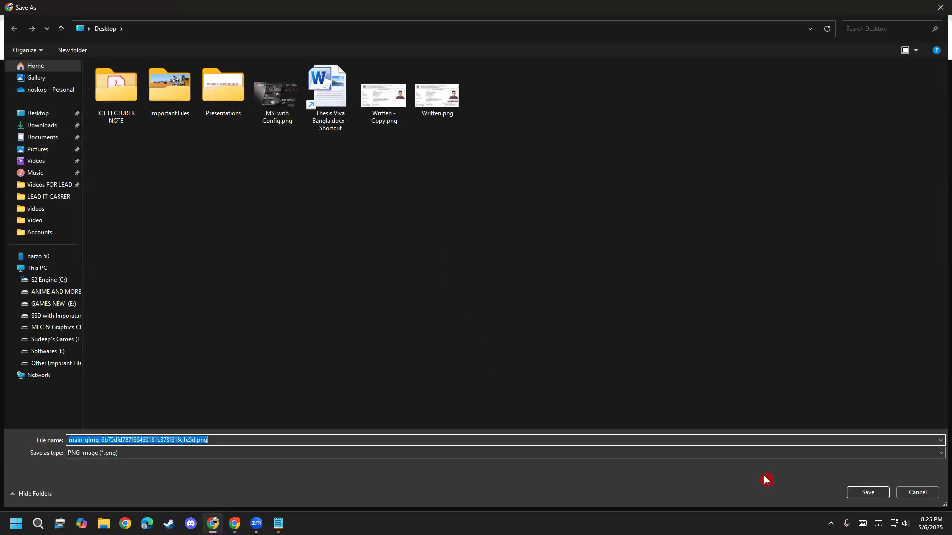
left_click(873, 493)
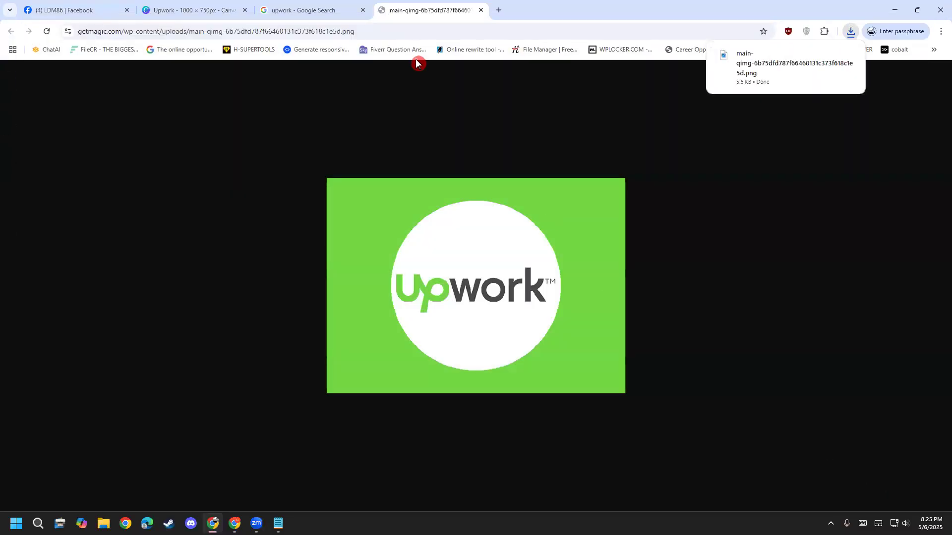
left_click(228, 9)
- Move the old fiverr image in Uploads to the trash
left_click(32, 259)
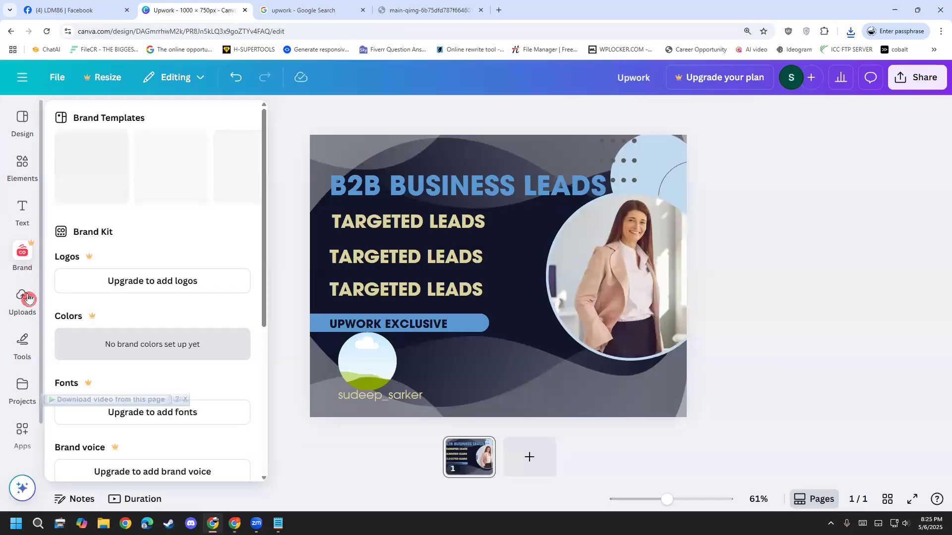
left_click(27, 290)
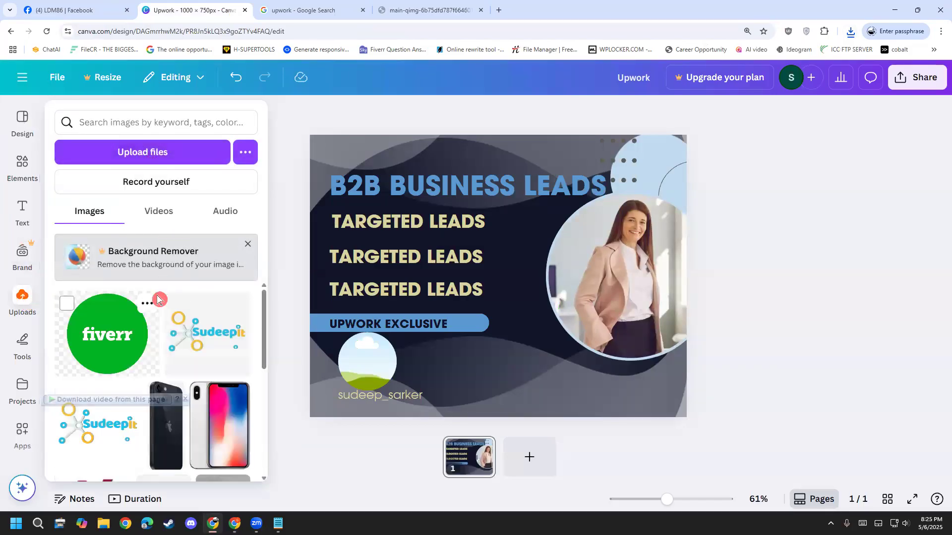
left_click(156, 300)
left_click(227, 460)
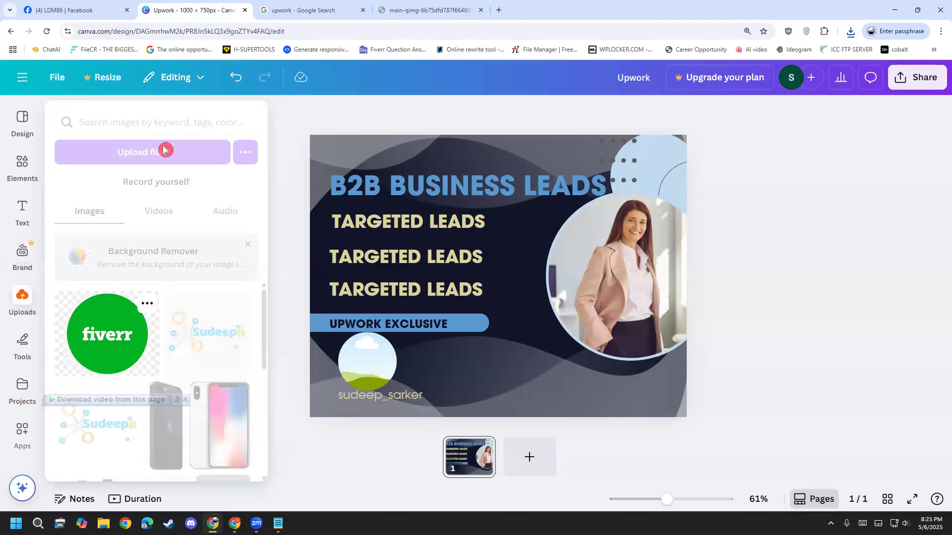
- Upload the downloaded Upwork logo image to Canva
left_click(163, 149)
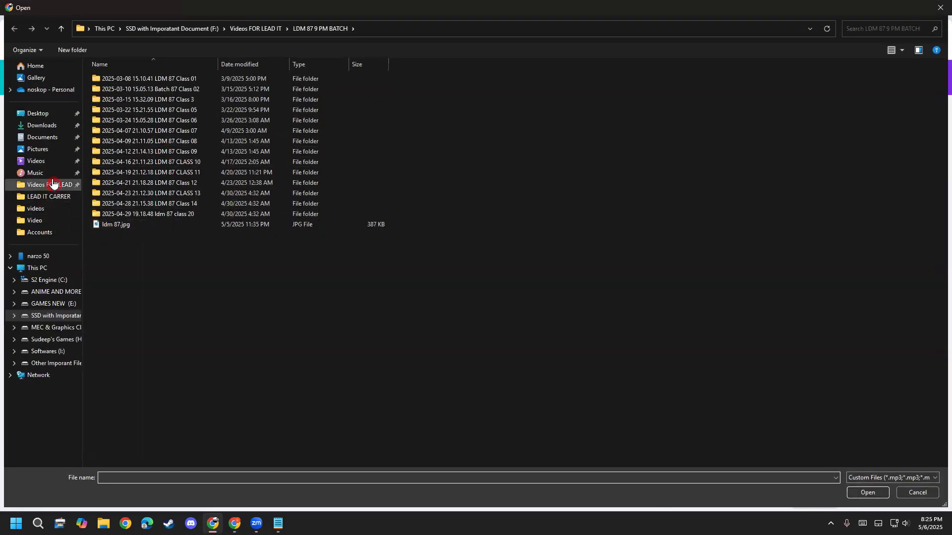
left_click(48, 136)
left_click(48, 128)
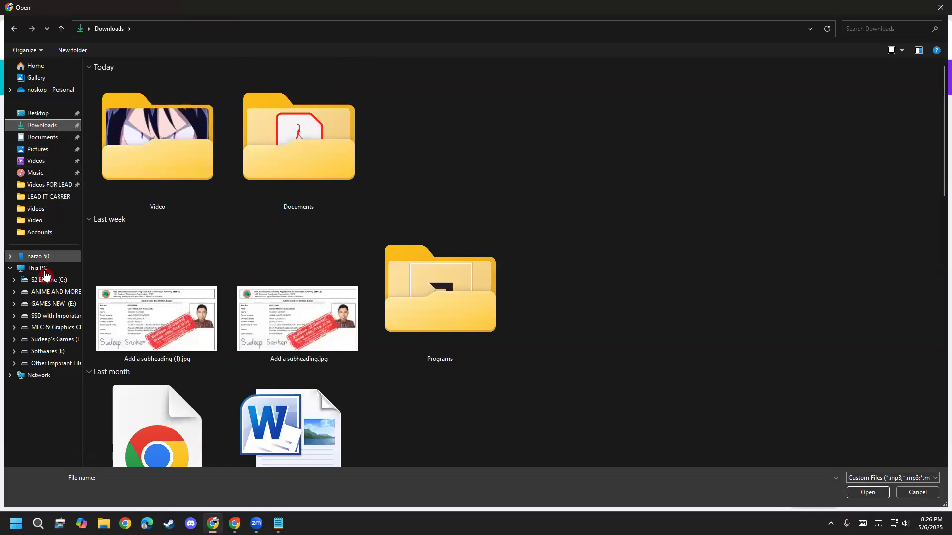
left_click(48, 115)
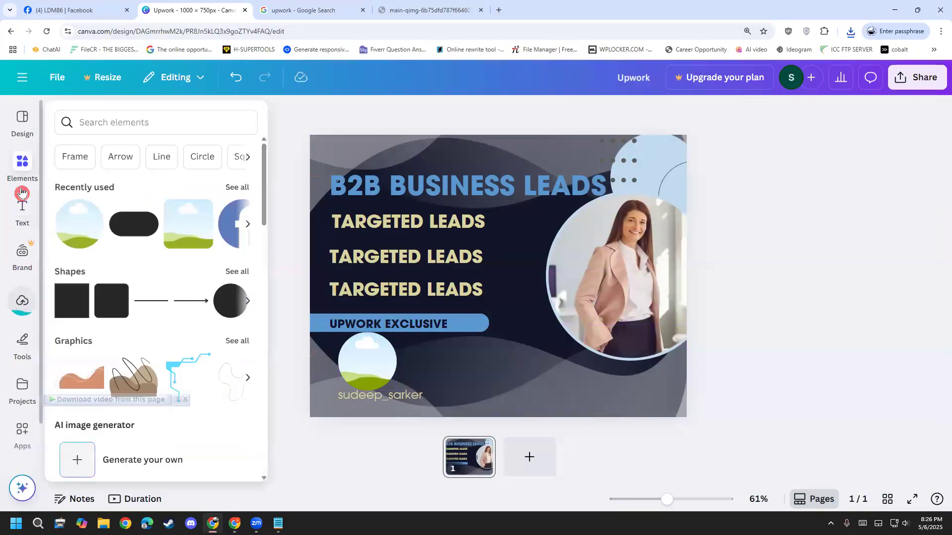
left_click(22, 259)
left_click(17, 316)
- Drop the Upwork logo into the circle frame, then enlarge and centre it
left_click_drag(110, 329, 380, 374)
double_click(379, 367)
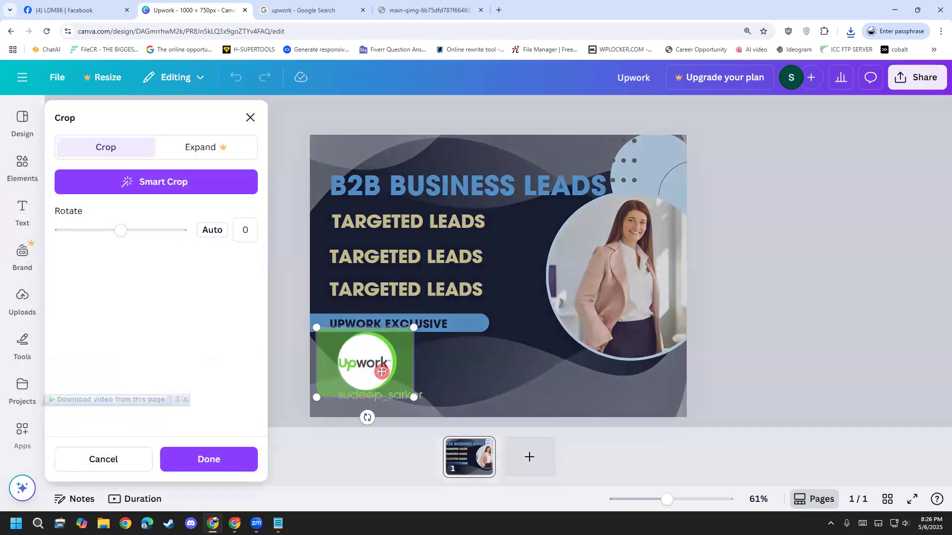
left_click_drag(416, 395, 389, 368)
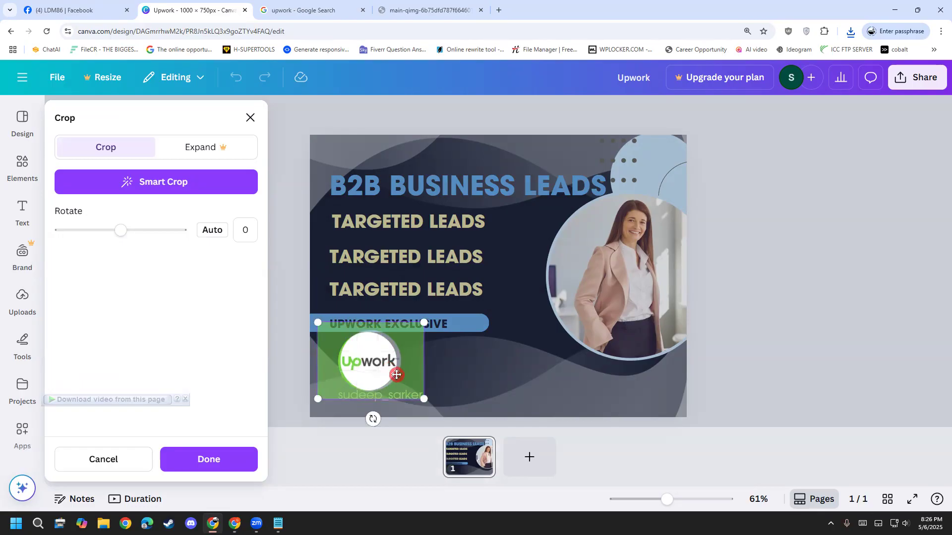
left_click_drag(432, 395, 434, 397)
left_click_drag(393, 380, 371, 375)
- Shrink the Upwork logo circle and nudge the username caption up and left
left_click(442, 374)
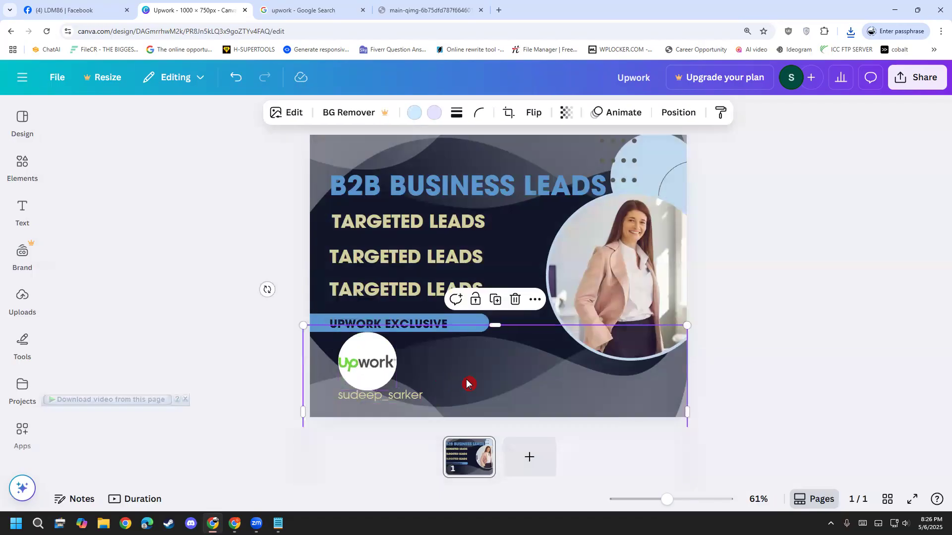
left_click(375, 371)
left_click_drag(397, 385, 376, 366)
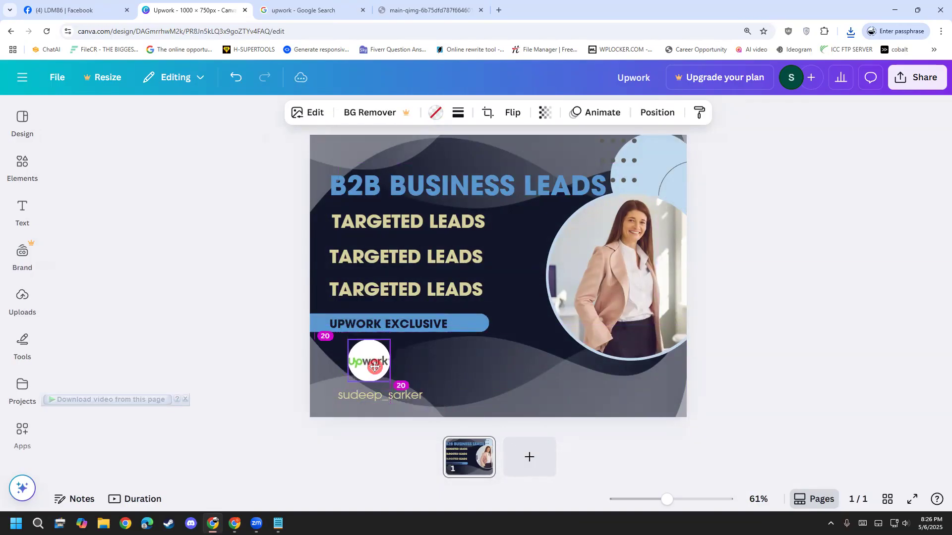
left_click_drag(415, 395, 409, 386)
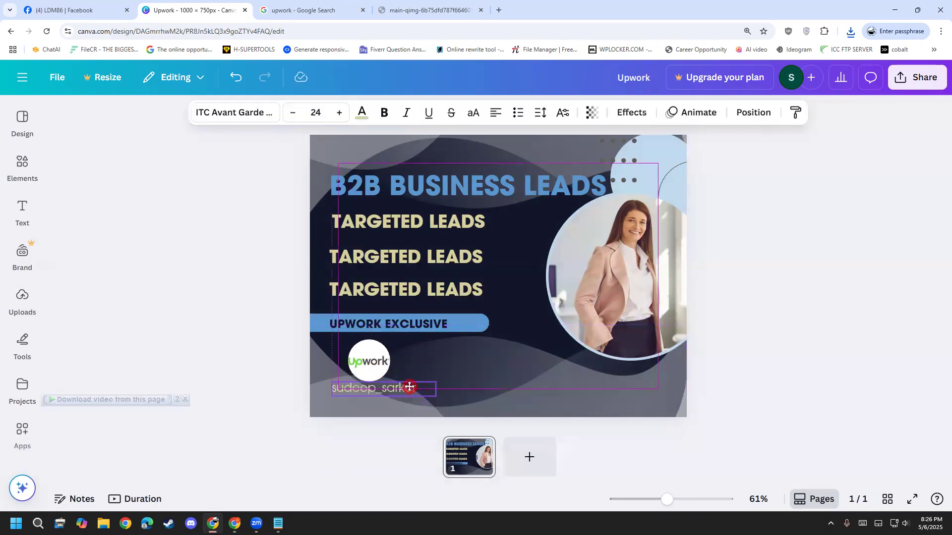
left_click(453, 392)
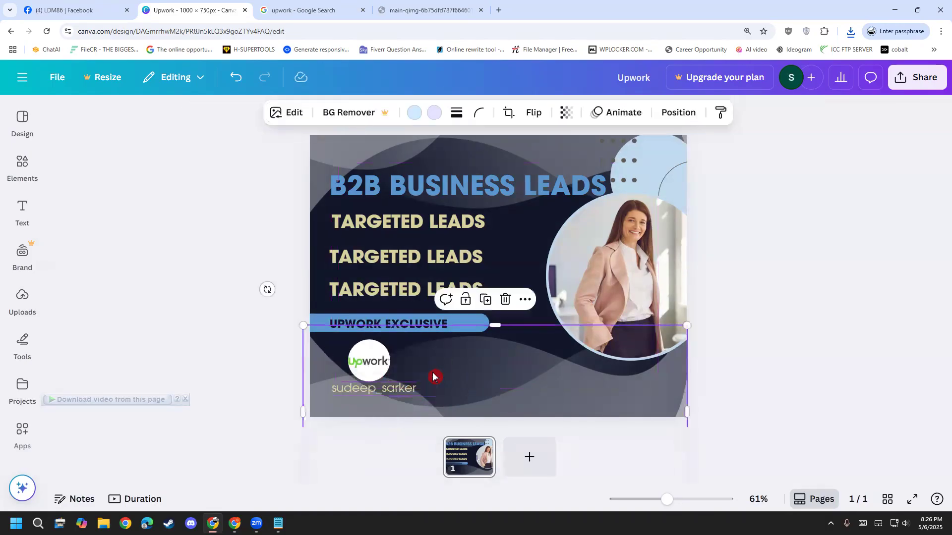
left_click(204, 343)
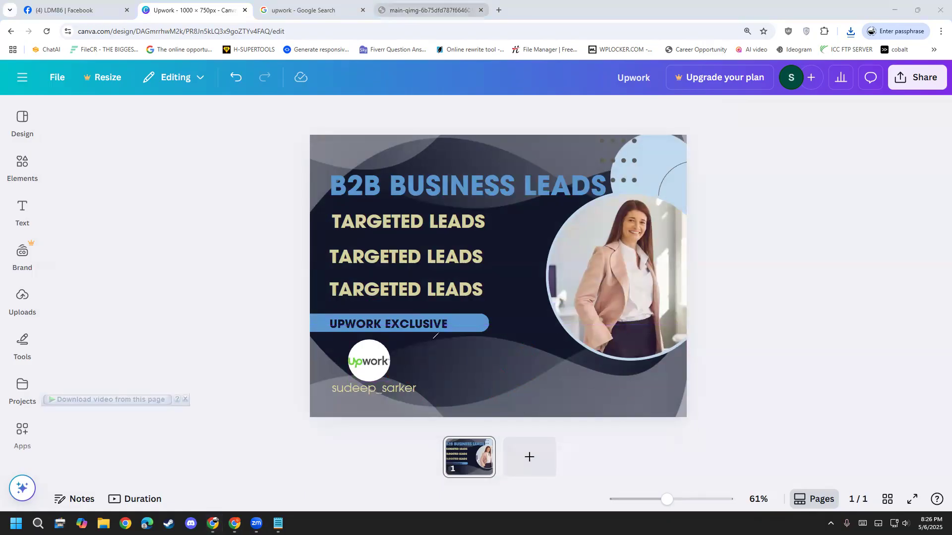
left_click_drag(406, 351, 452, 373)
left_click_drag(421, 380, 438, 350)
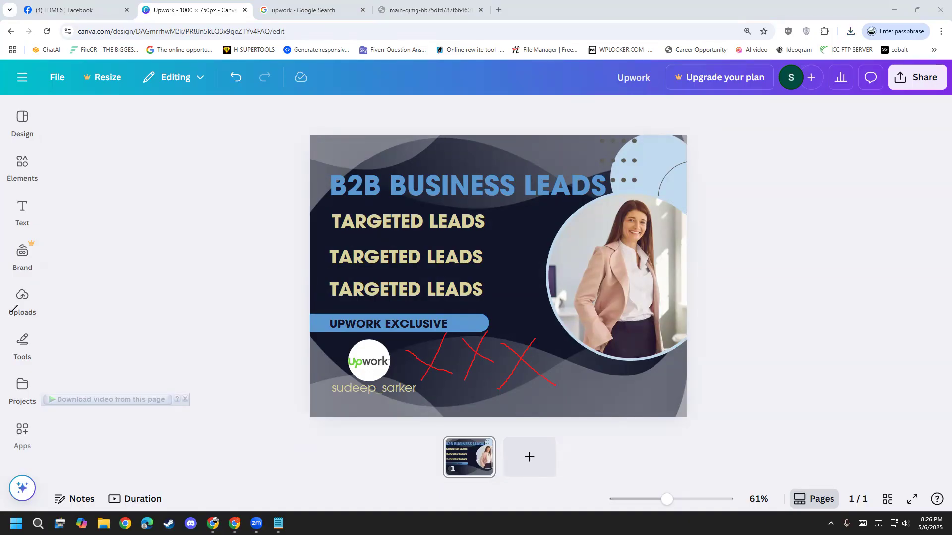
- Download the design as Upwork.jpg in JPG format and show it in its folder
left_click(937, 73)
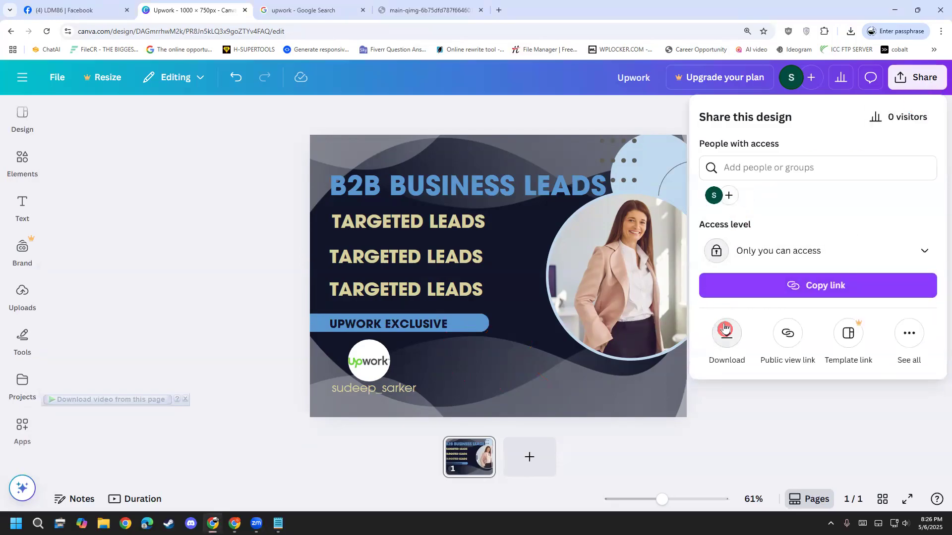
left_click(724, 330)
left_click(773, 164)
left_click(726, 196)
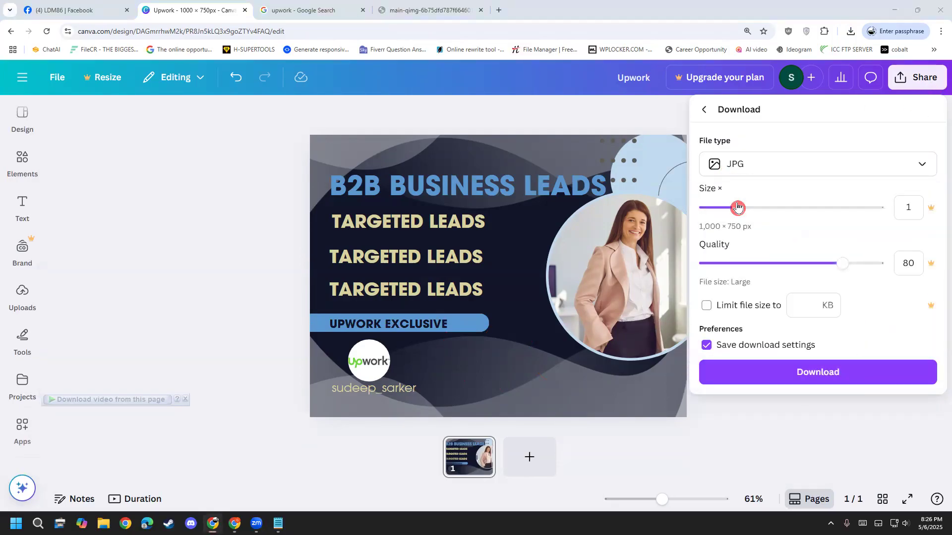
left_click(731, 369)
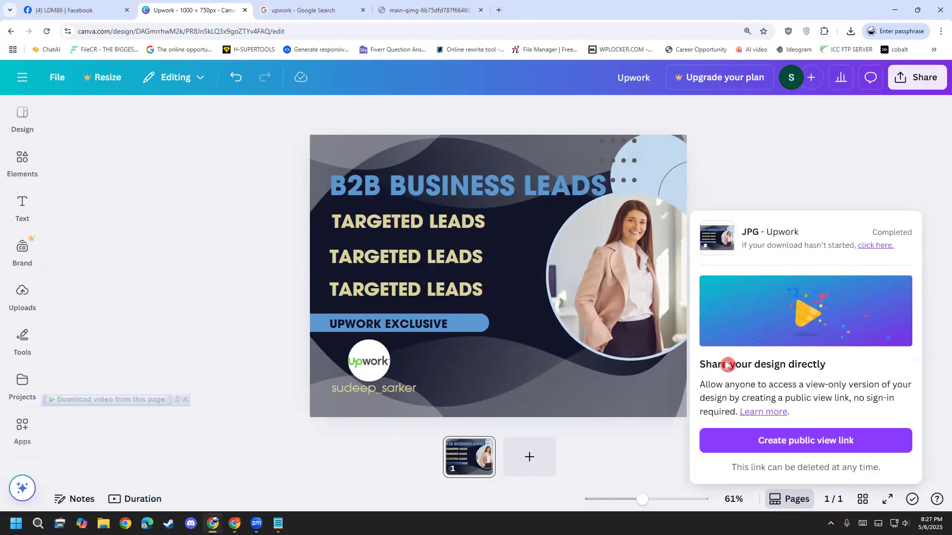
left_click(820, 54)
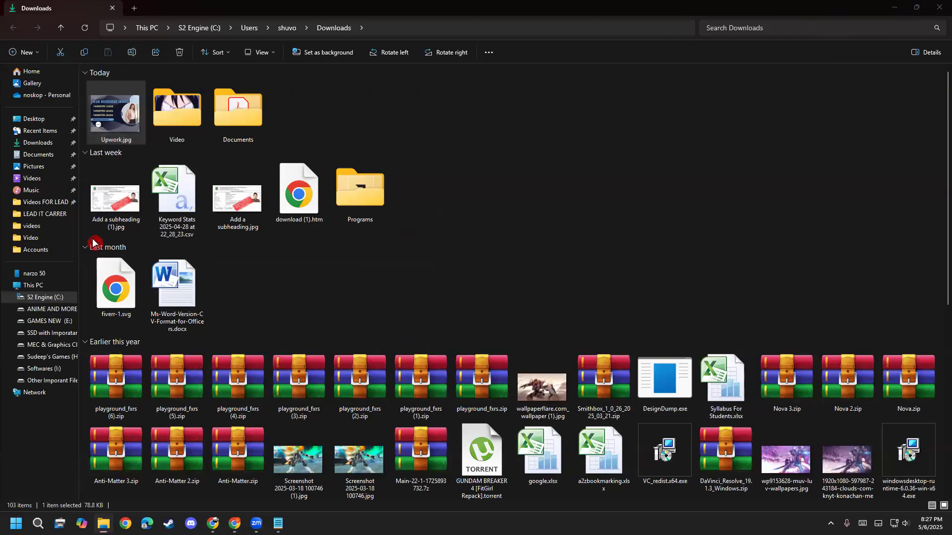
- Paste a copy of Upwork.jpg onto the desktop and delete a WhatsApp image
right_click(124, 136)
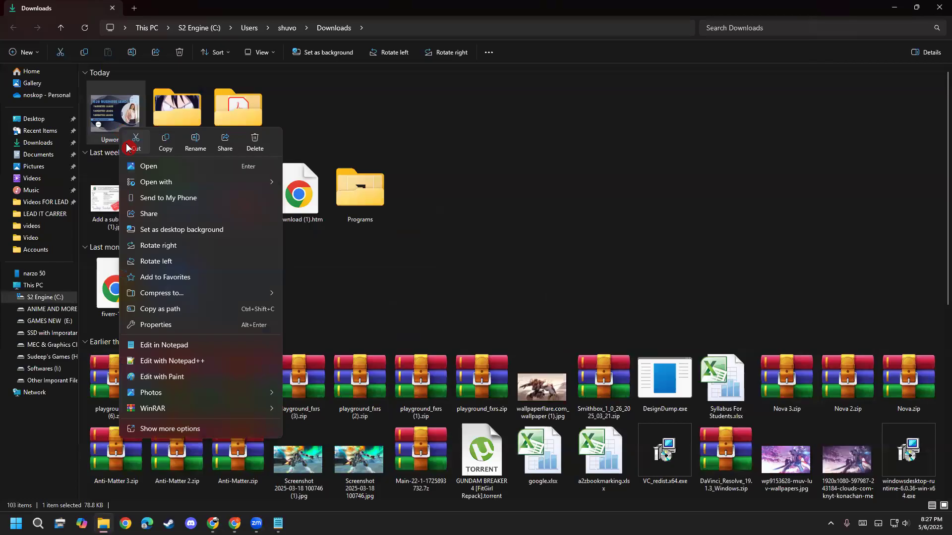
key("Escape")
right_click(548, 245)
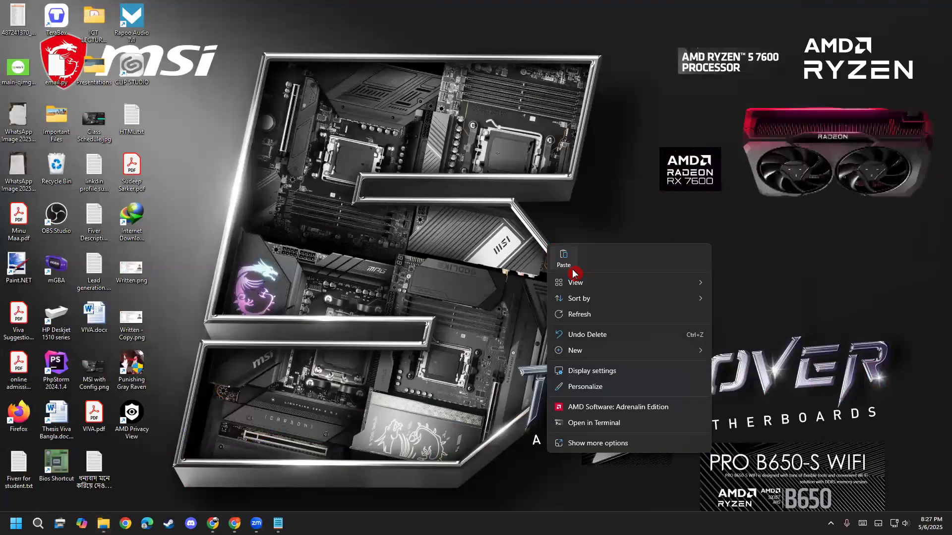
left_click(564, 261)
left_click_drag(18, 72, 175, 492)
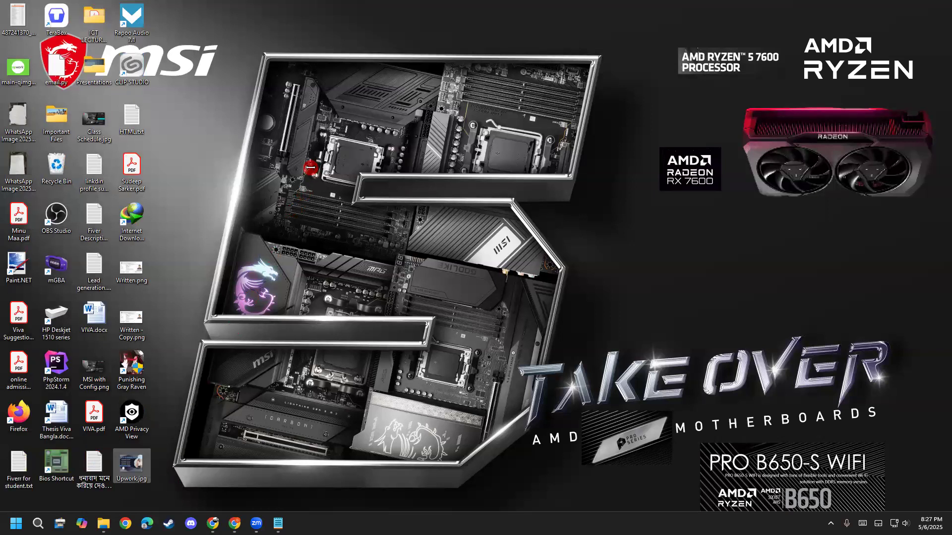
left_click(18, 148)
key("Delete")
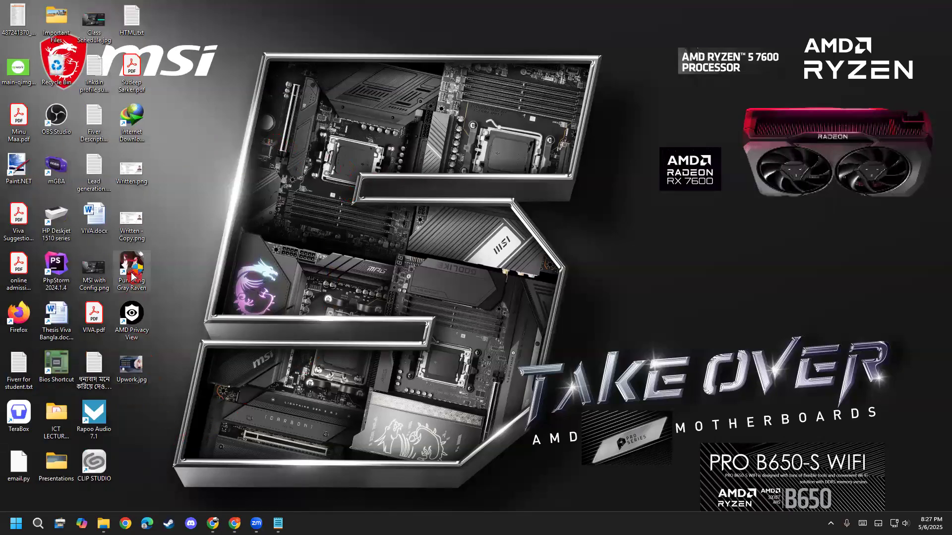
- Check Upwork.jpg's Properties details (title Upwork - 1, 1000 x 750 pixels), then return to Chrome
right_click(137, 372)
left_click(171, 368)
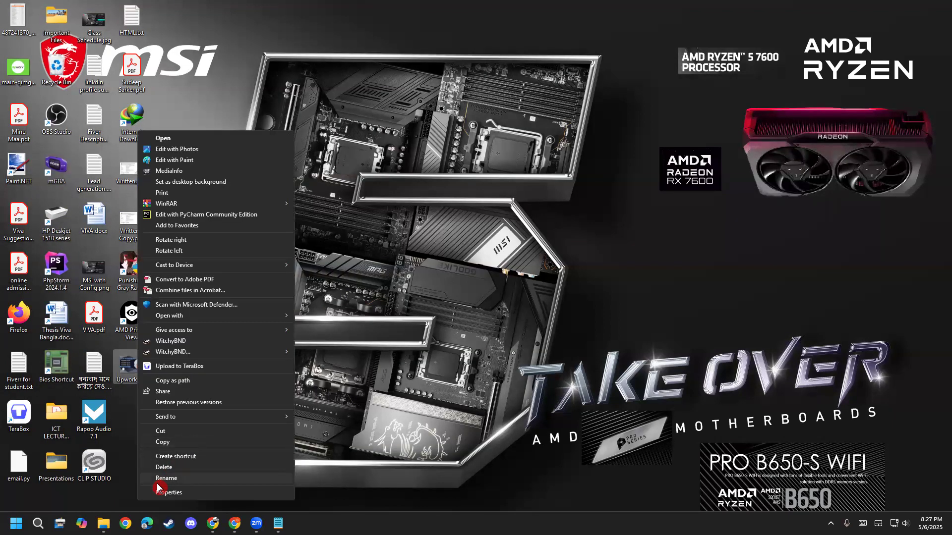
left_click(166, 493)
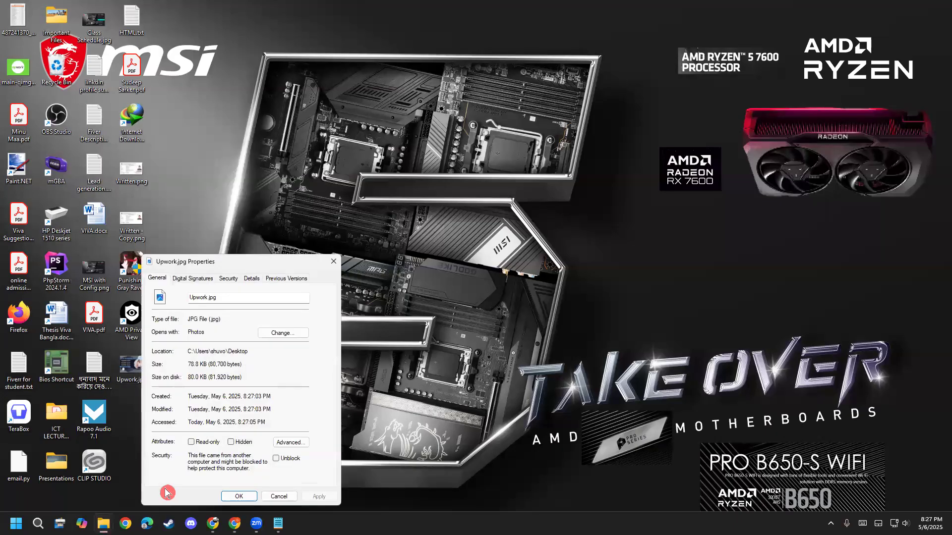
left_click(250, 278)
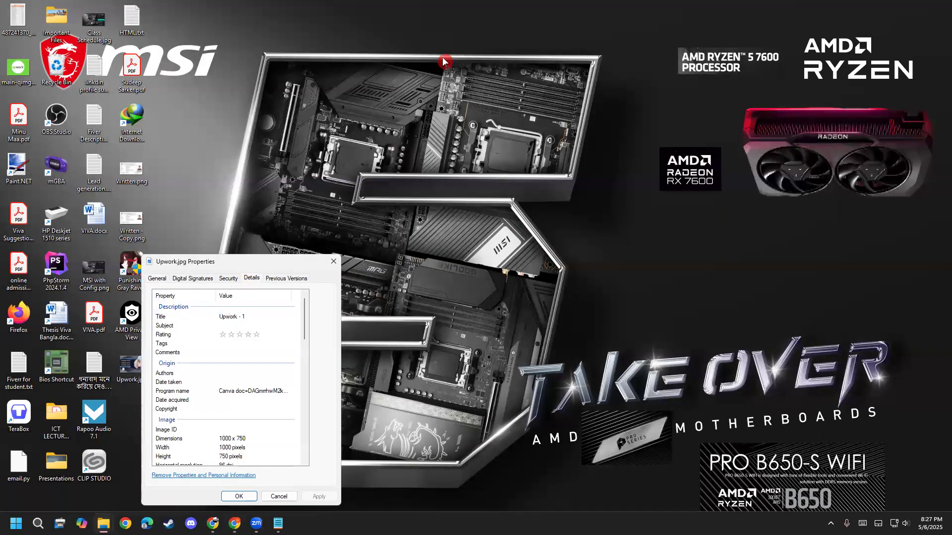
left_click_drag(233, 314, 267, 297)
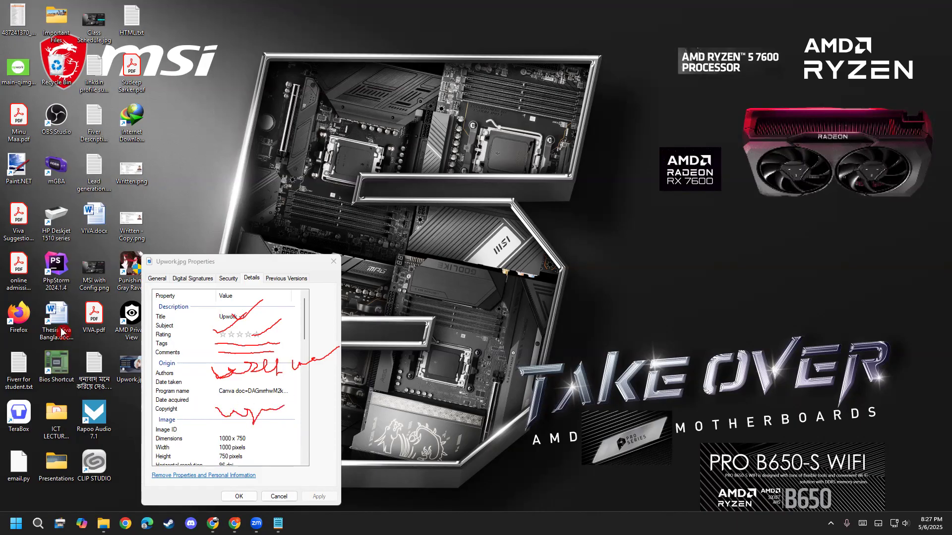
left_click(239, 496)
left_click(233, 521)
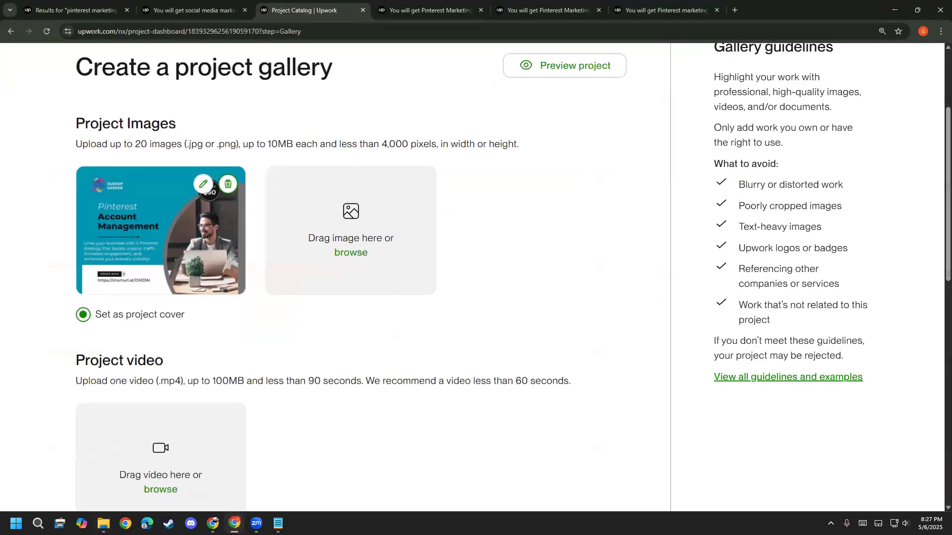
- Go to Your profile from the avatar menu and review the profile page
scroll(694, 297, "up", 3)
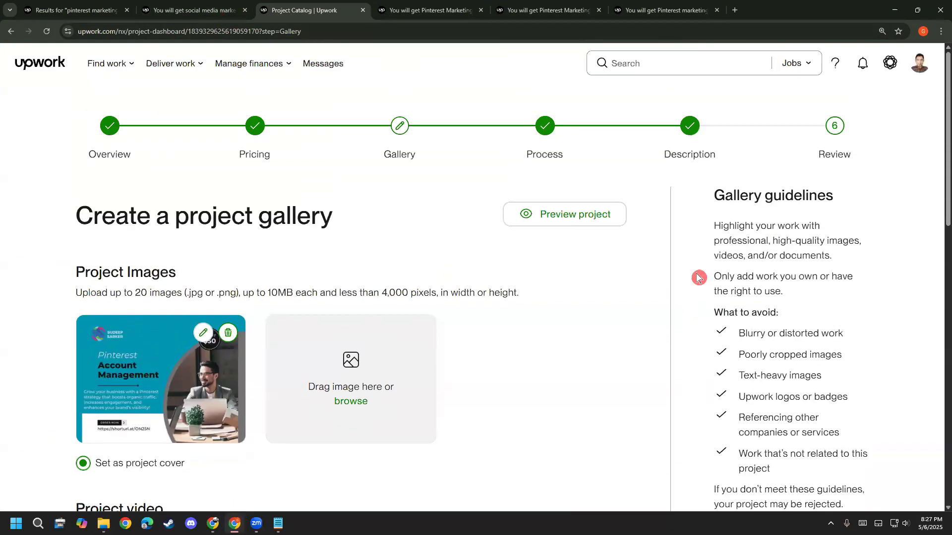
left_click(915, 68)
left_click(854, 157)
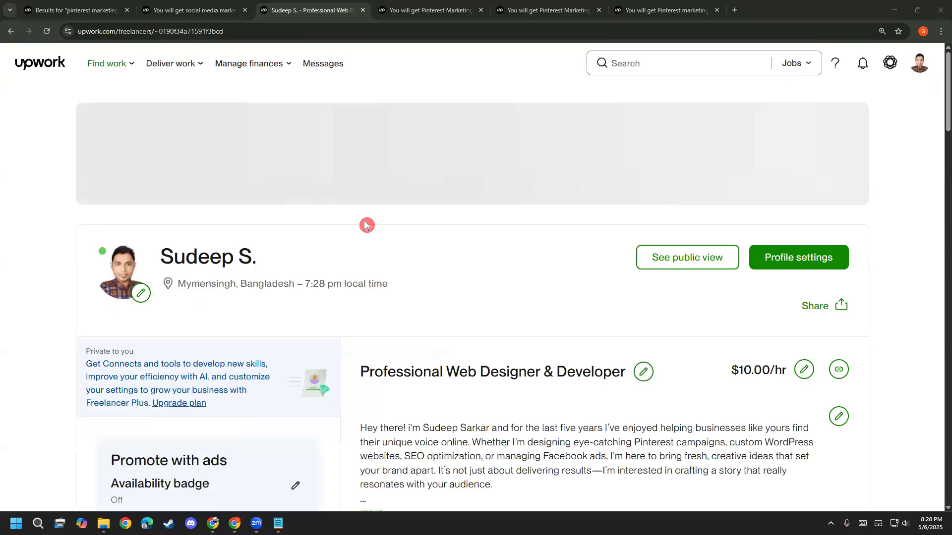
scroll(249, 263, "down", 2)
scroll(799, 178, "up", 2)
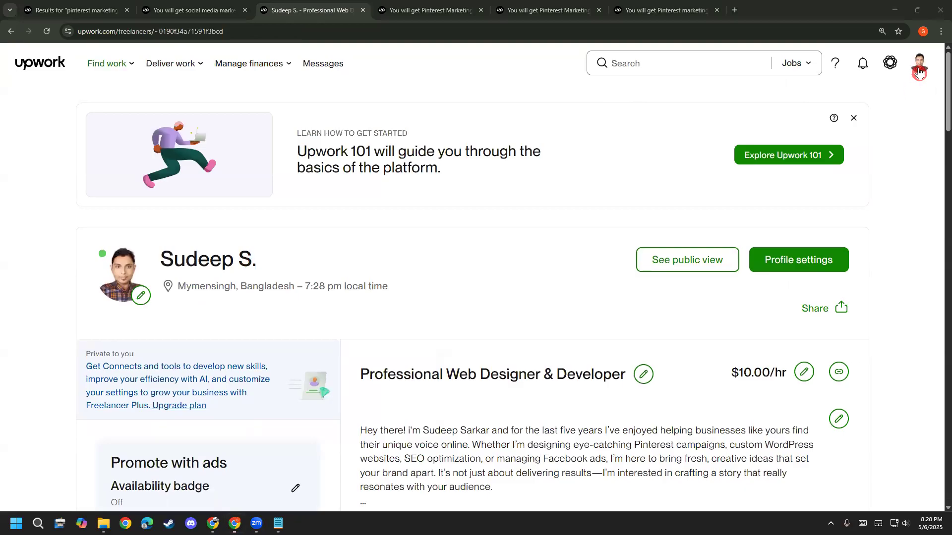
left_click(918, 71)
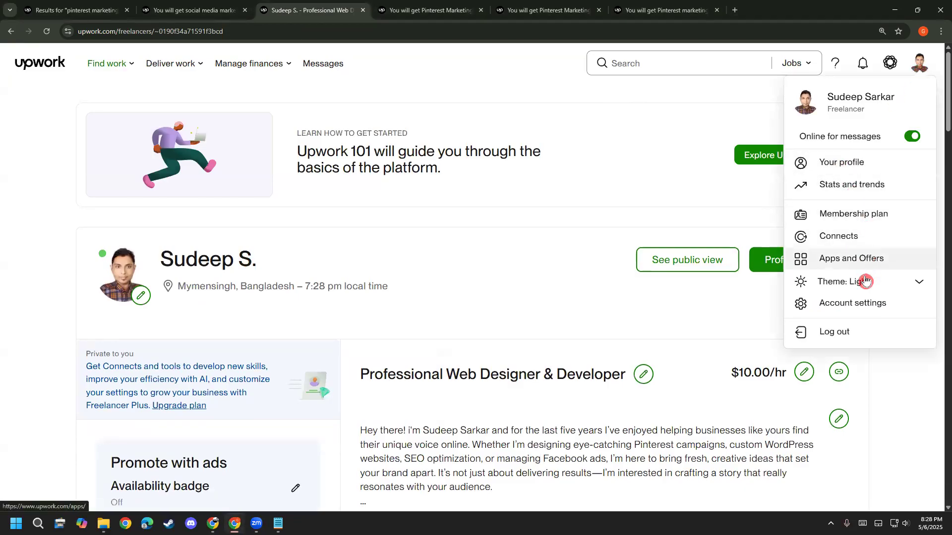
scroll(730, 350, "down", 6)
scroll(625, 362, "down", 5)
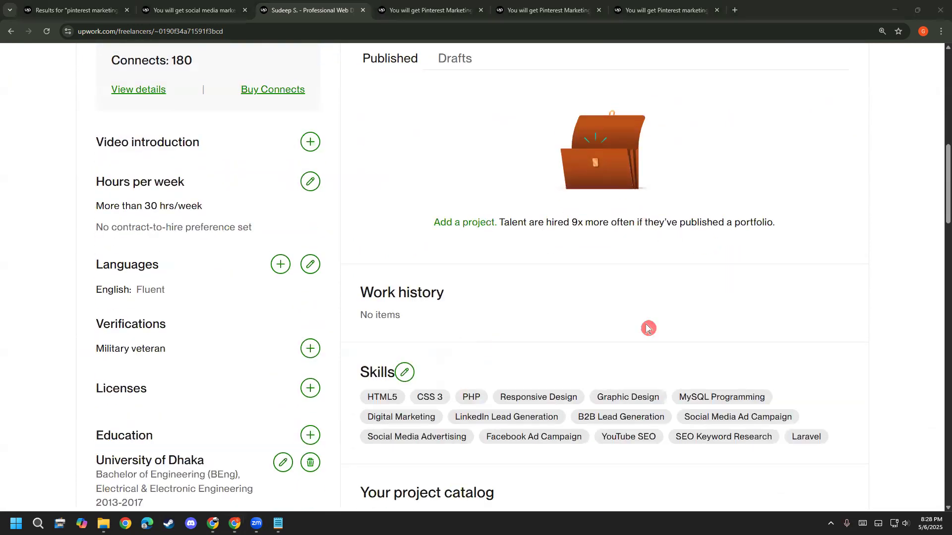
scroll(637, 216, "up", 11)
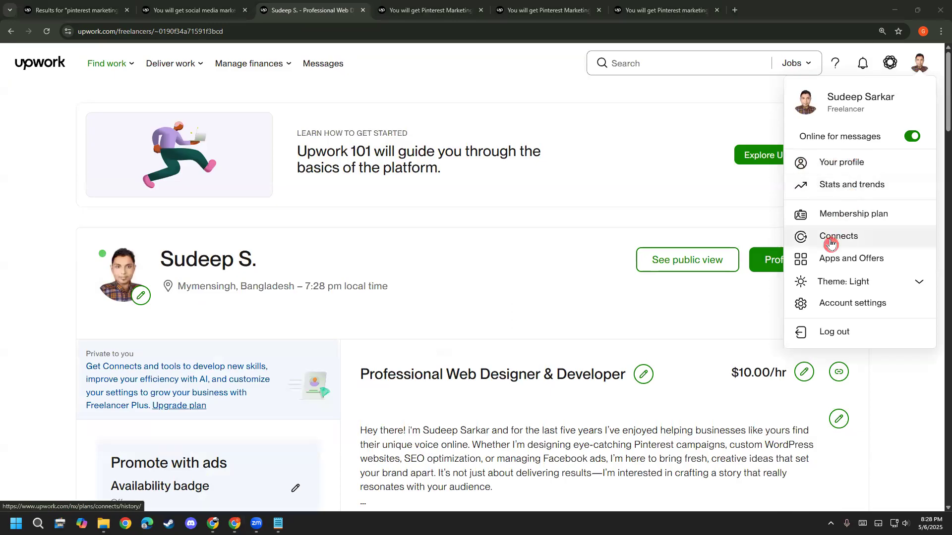
scroll(793, 198, "down", 2)
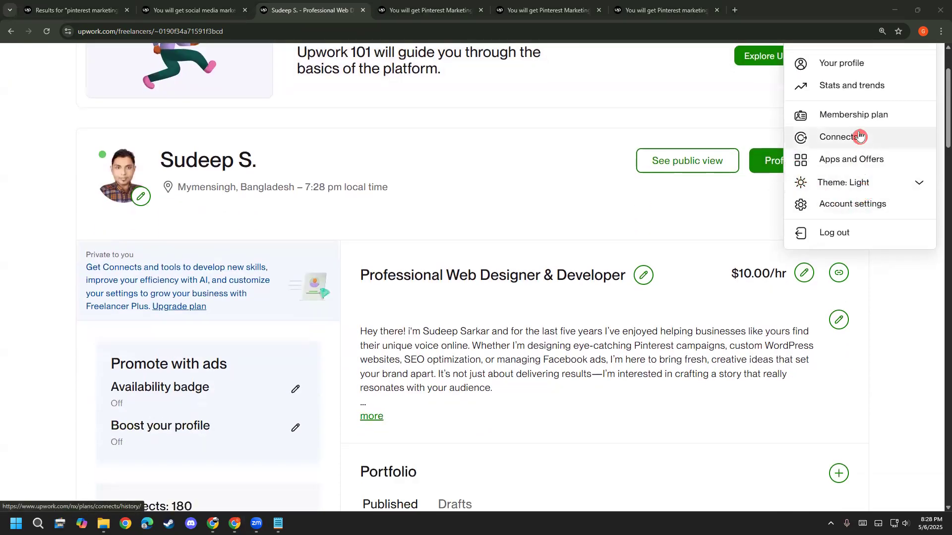
- Copy the User ID from the Contact info settings, then show the Windows desktop
left_click(843, 214)
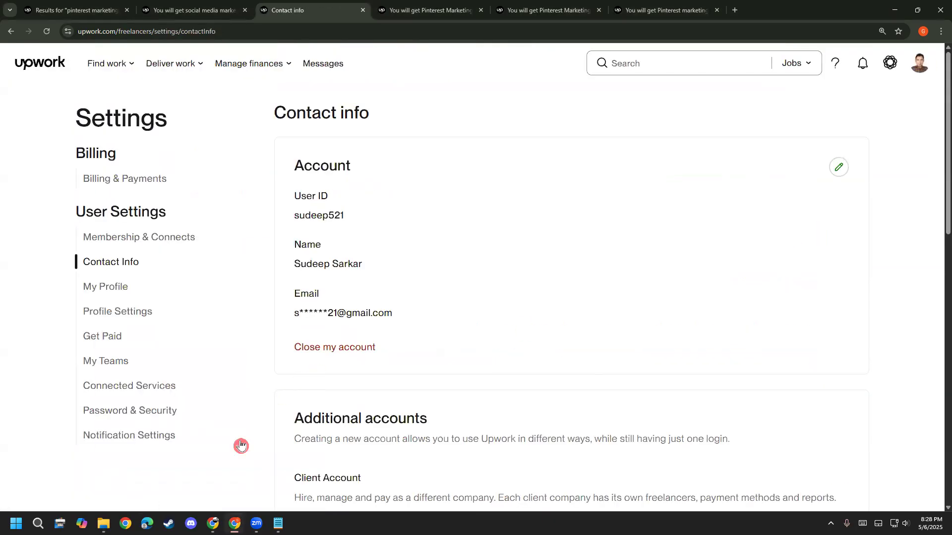
left_click_drag(355, 221, 278, 223)
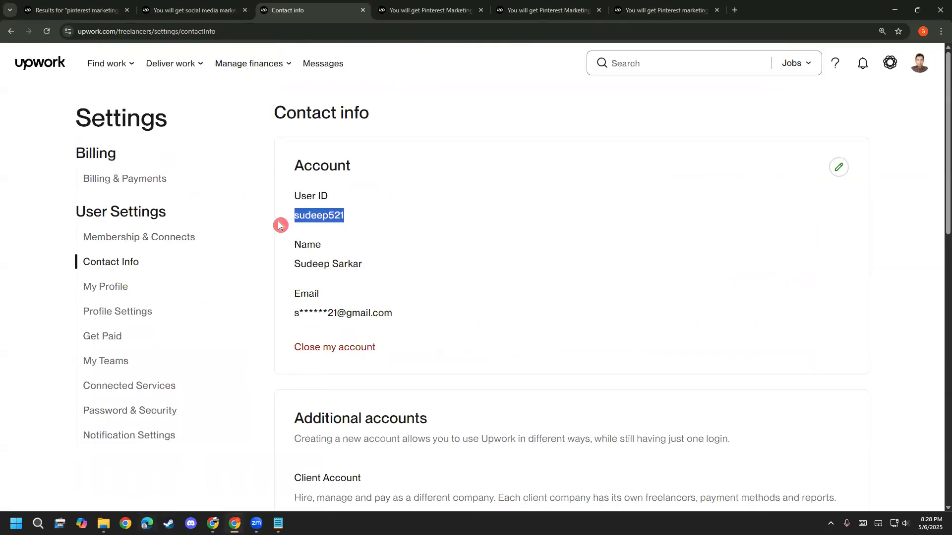
right_click(322, 217)
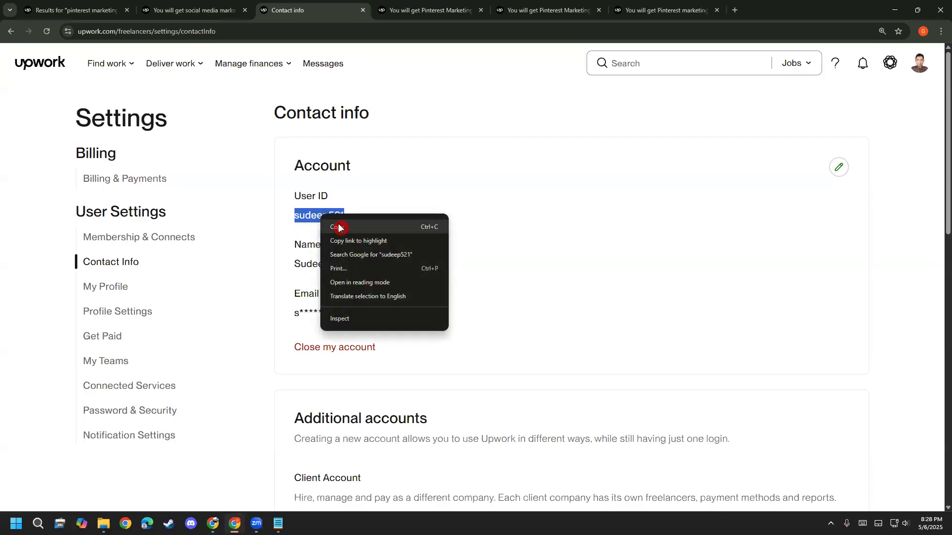
left_click(338, 226)
left_click(262, 377)
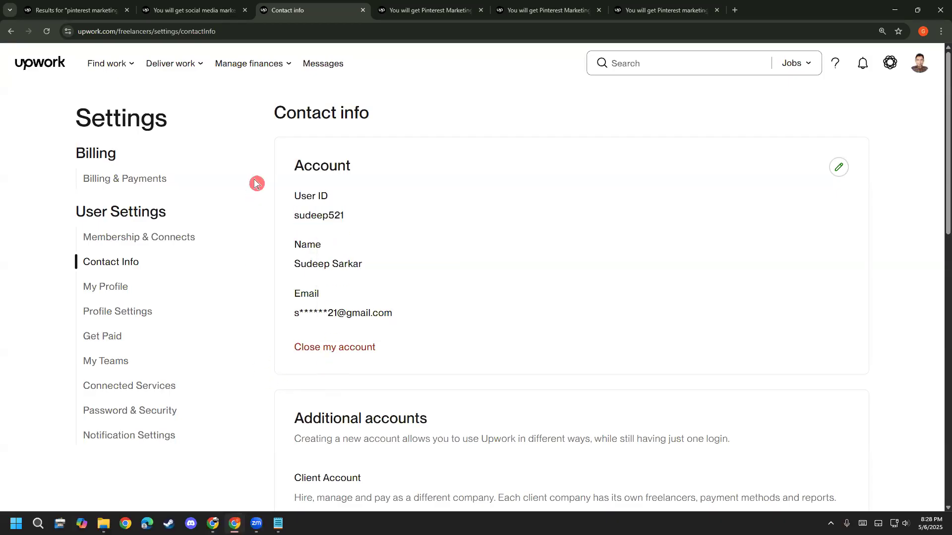
left_click_drag(295, 214, 351, 217)
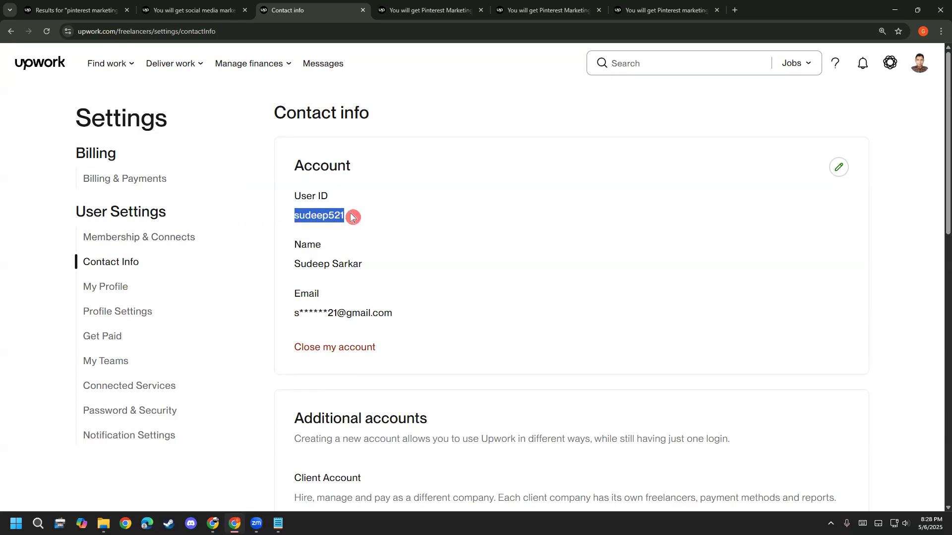
right_click(325, 215)
left_click(345, 219)
key("super+d")
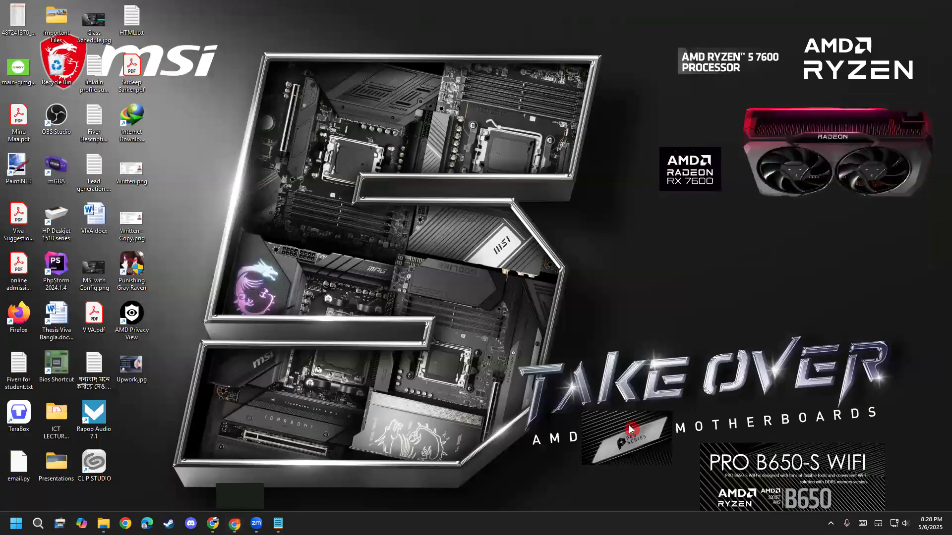
- Paste the copied user ID into Upwork.jpg's Copyright and Authors properties, then apply and close
right_click(129, 373)
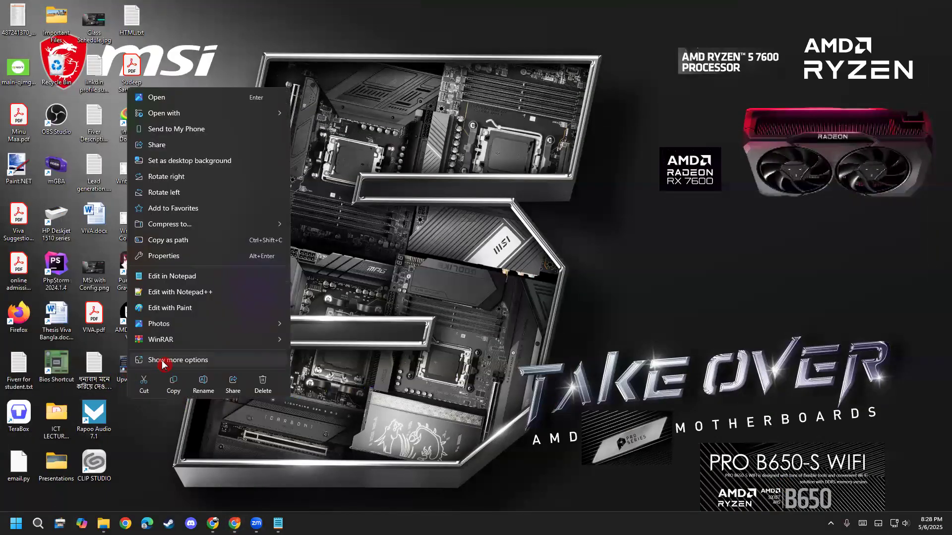
left_click(161, 365)
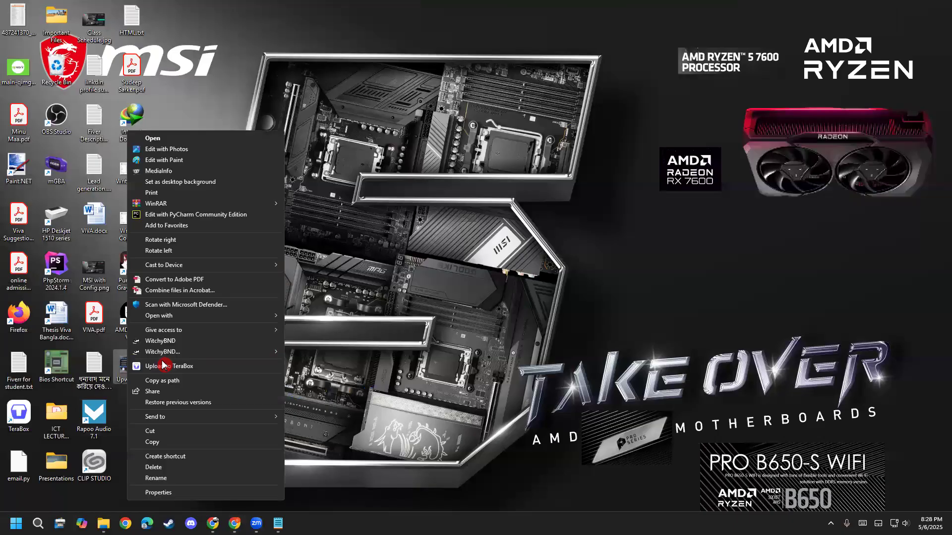
left_click(193, 492)
left_click(241, 278)
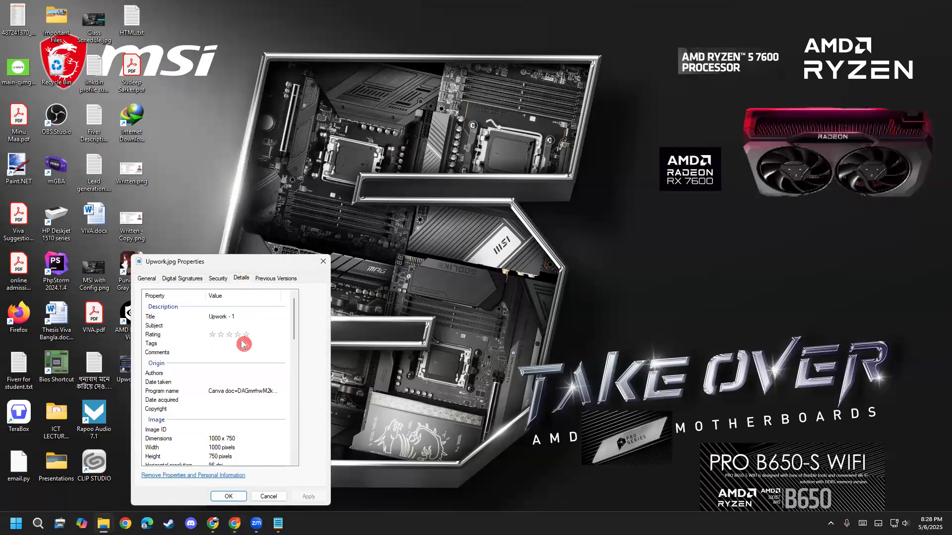
left_click(223, 408)
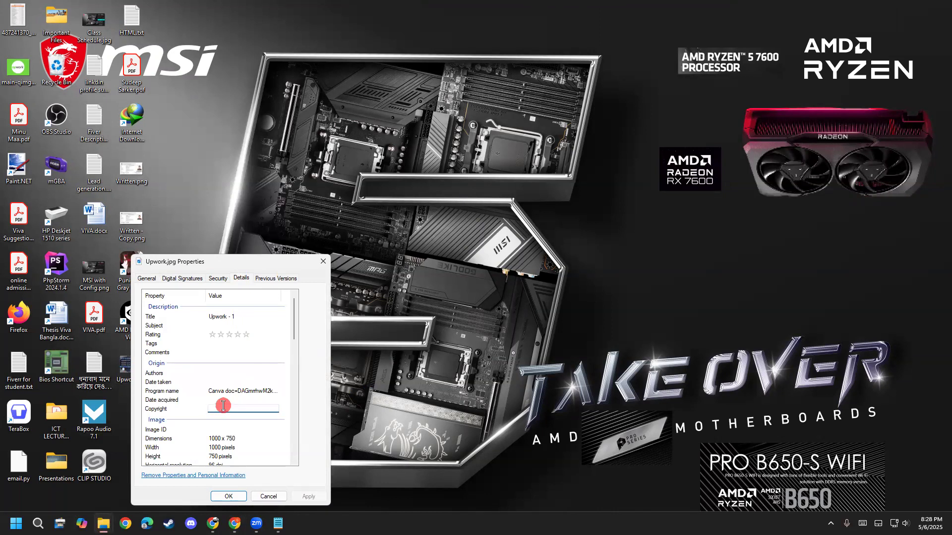
key("ctrl+v")
left_click(220, 374)
key("ctrl+v")
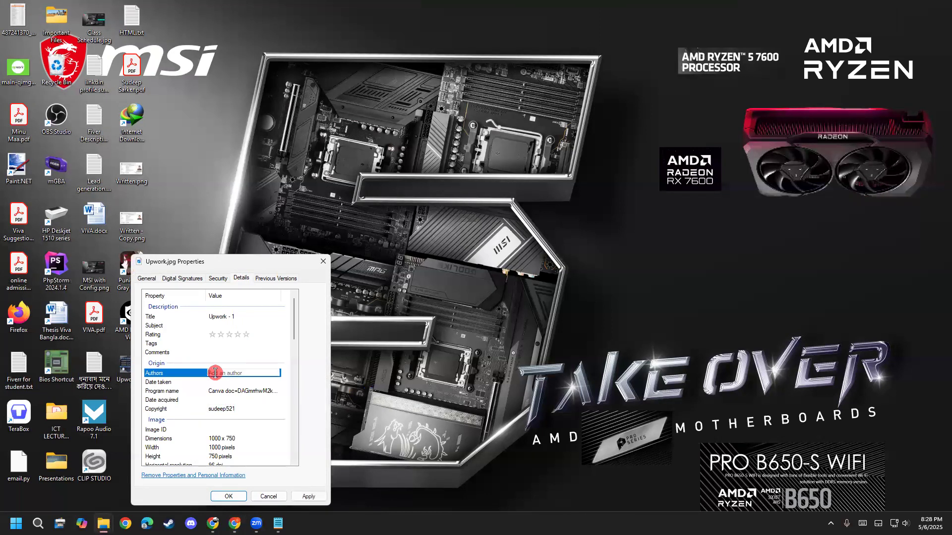
left_click(307, 496)
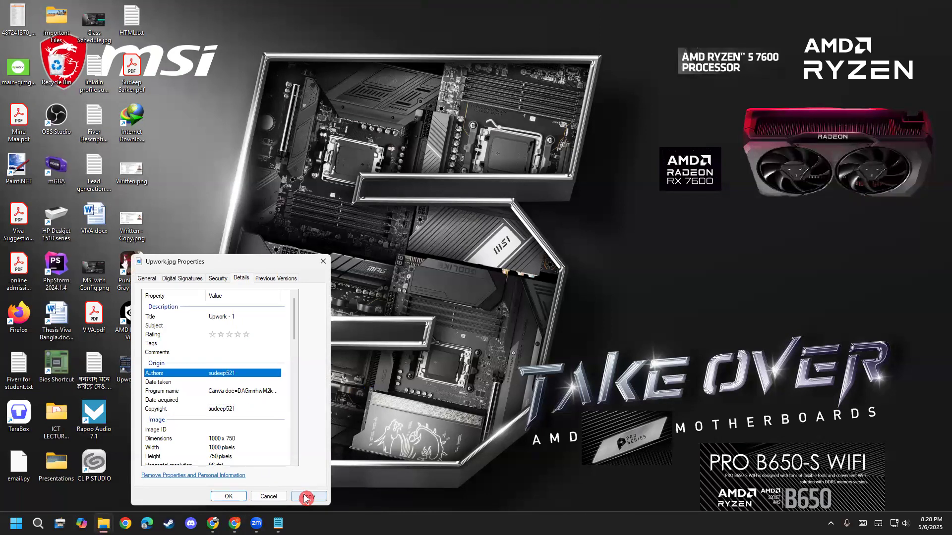
left_click(228, 497)
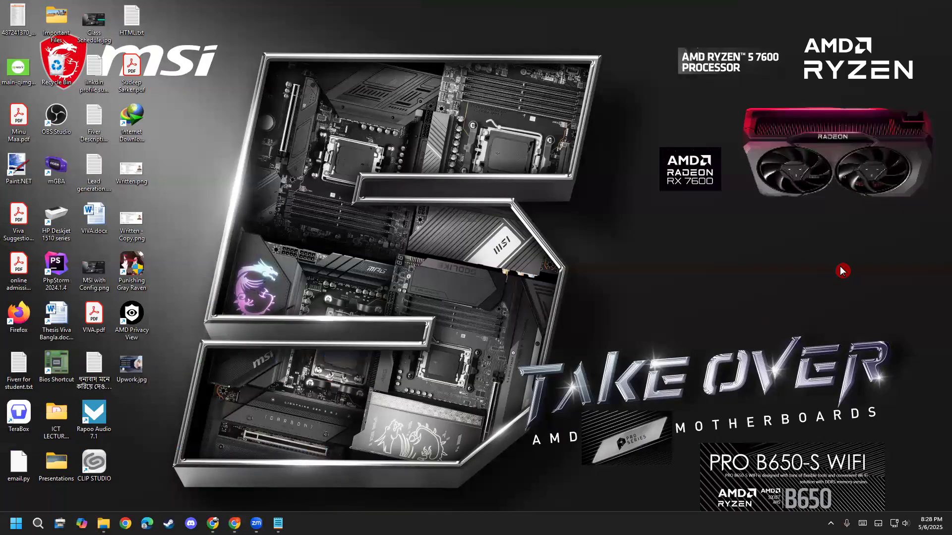
- Return to Upwork in Chrome and go to the Find work job feed
left_click(234, 521)
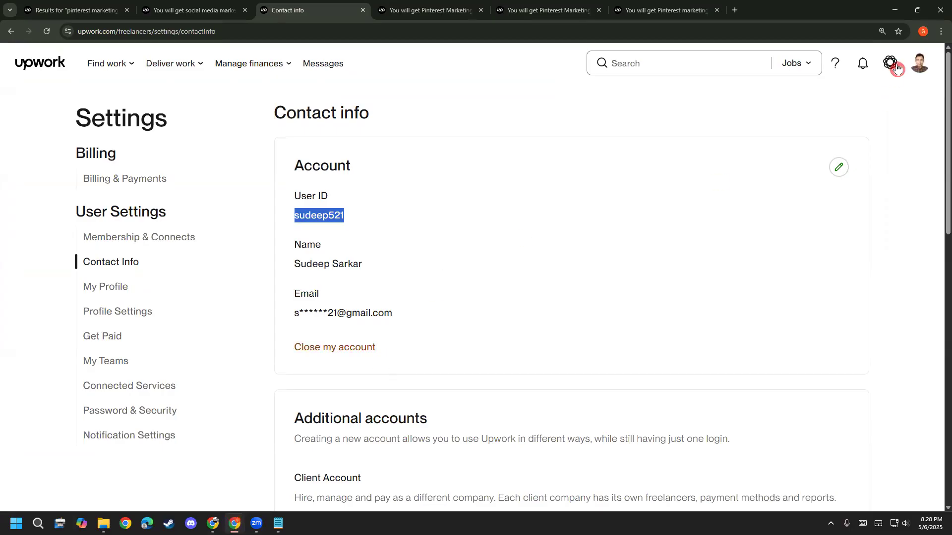
left_click(914, 65)
mouse_move(119, 76)
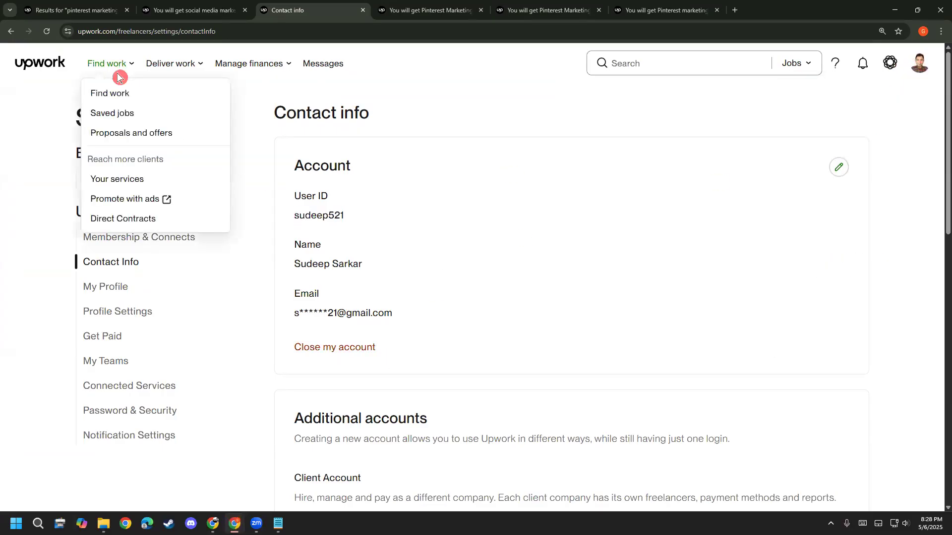
left_click(123, 101)
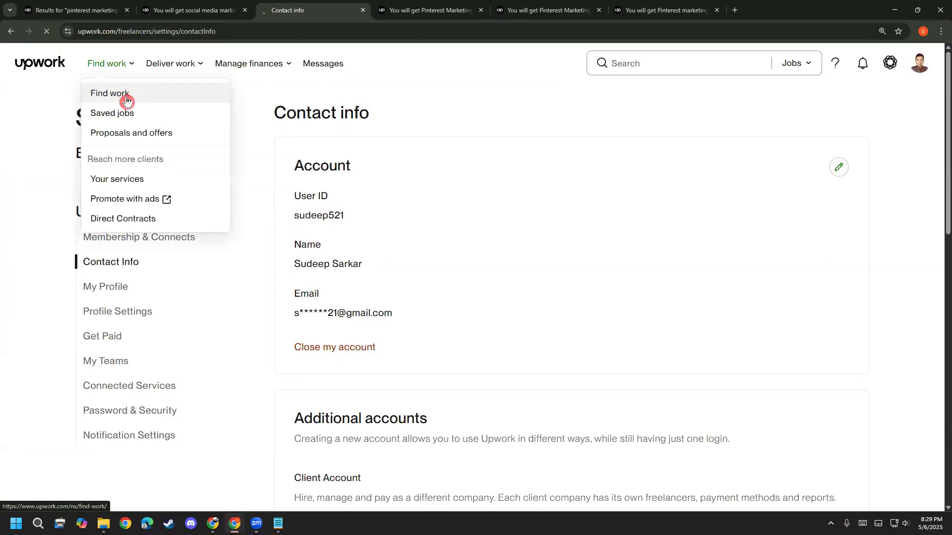
scroll(36, 384, "down", 5)
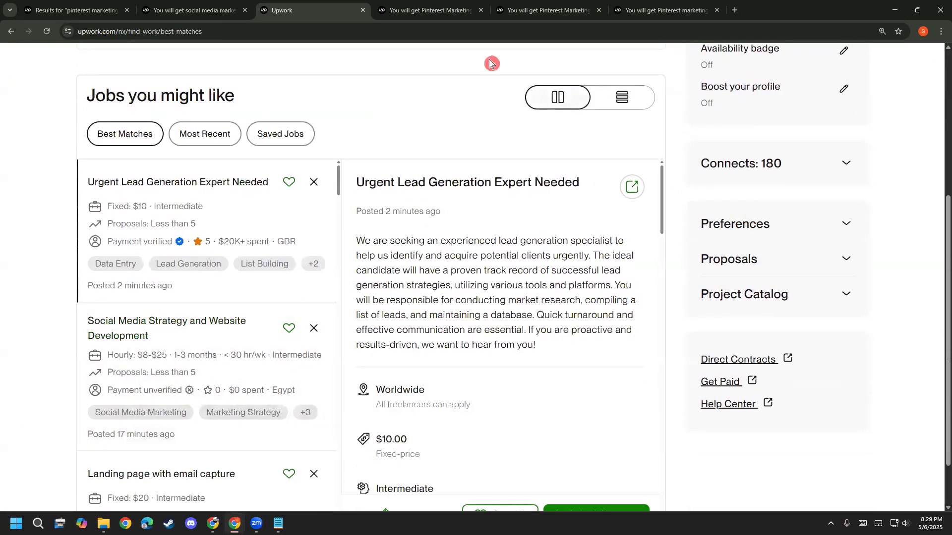
- Mark the Connects: 180 balance and the top job in red, then clear the annotations
mouse_move(768, 143)
left_mouse_down()
mouse_move(644, 149)
mouse_move(805, 179)
mouse_move(733, 115)
mouse_move(561, 183)
mouse_move(572, 192)
left_mouse_up()
mouse_move(439, 138)
left_mouse_down()
mouse_move(461, 130)
mouse_move(425, 173)
left_mouse_up()
mouse_move(497, 135)
left_mouse_down()
mouse_move(525, 171)
mouse_move(553, 149)
mouse_move(518, 163)
left_mouse_up()
left_click_drag(442, 227, 604, 152)
mouse_move(601, 116)
left_mouse_down()
mouse_move(394, 155)
mouse_move(465, 203)
left_mouse_up()
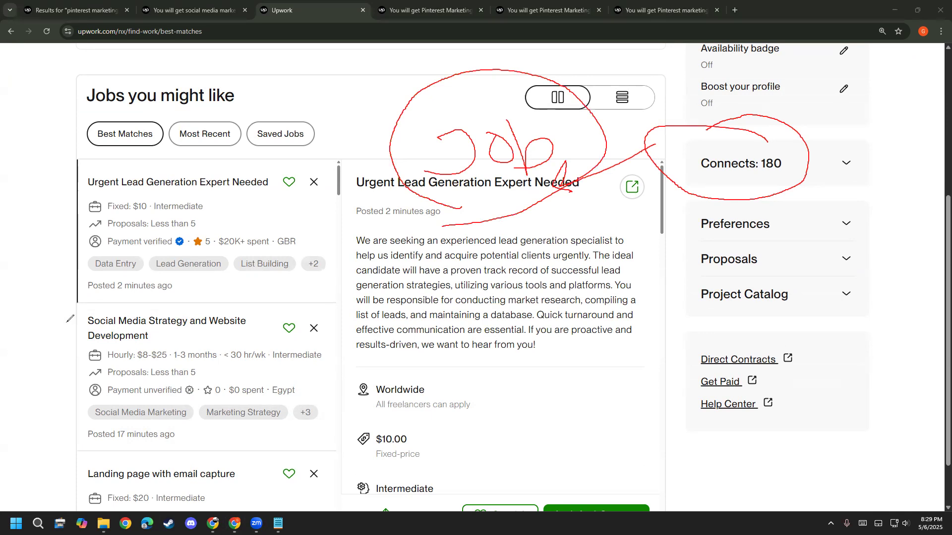
key("Escape")
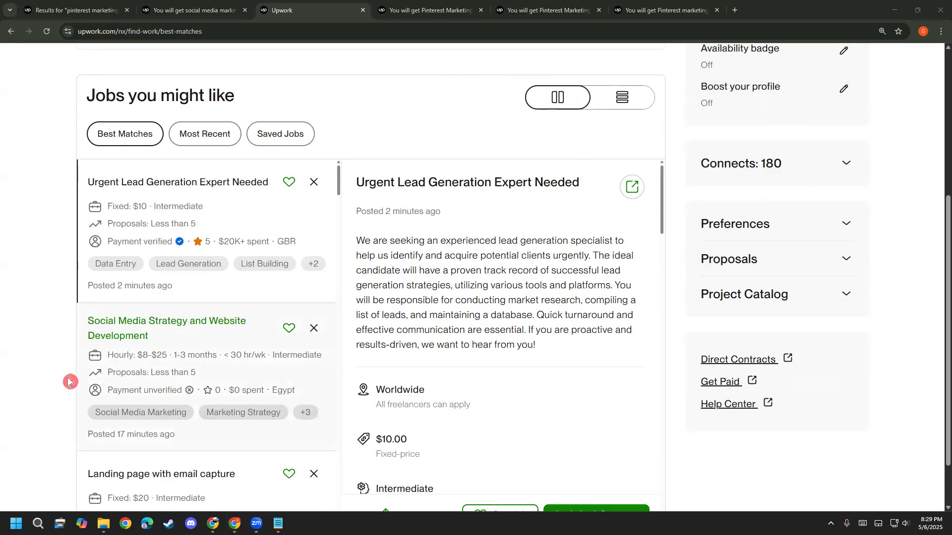
- Scroll Best Matches and open the $100 fixed-price social media marketing job
scroll(8, 378, "down", 1)
scroll(113, 306, "down", 5)
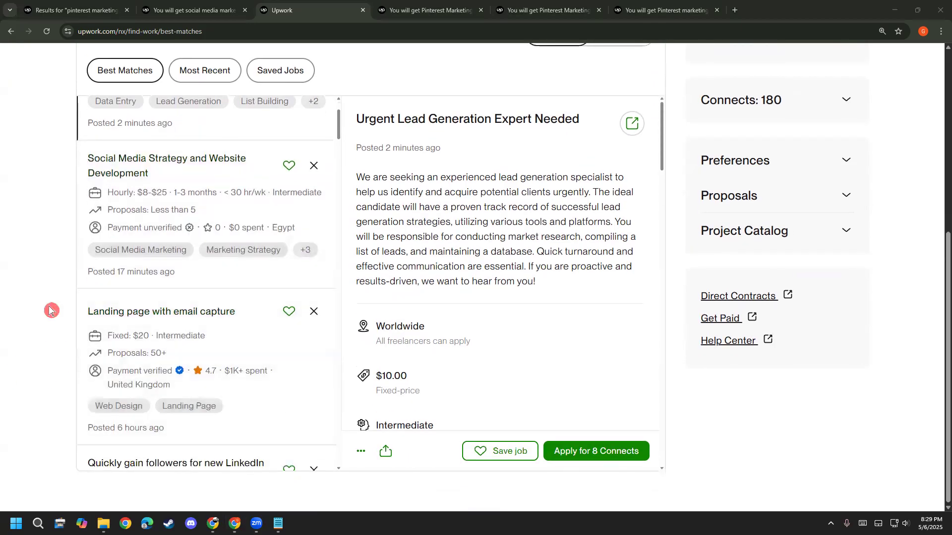
scroll(138, 269, "down", 5)
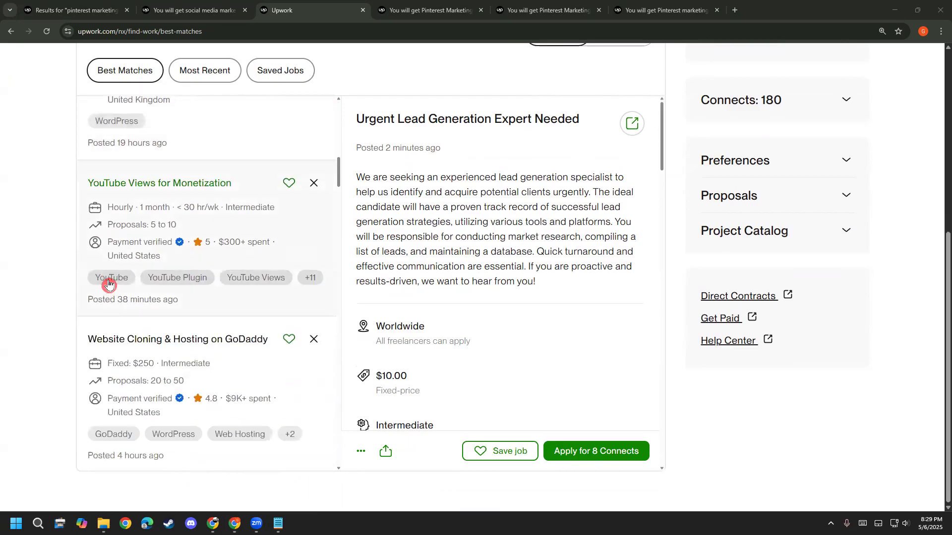
scroll(161, 185, "down", 2)
scroll(165, 198, "down", 3)
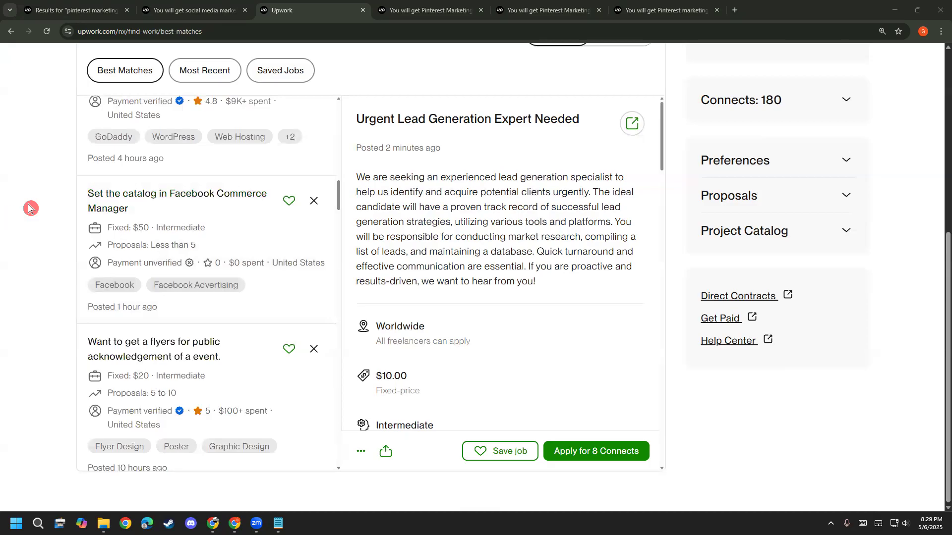
scroll(149, 223, "down", 3)
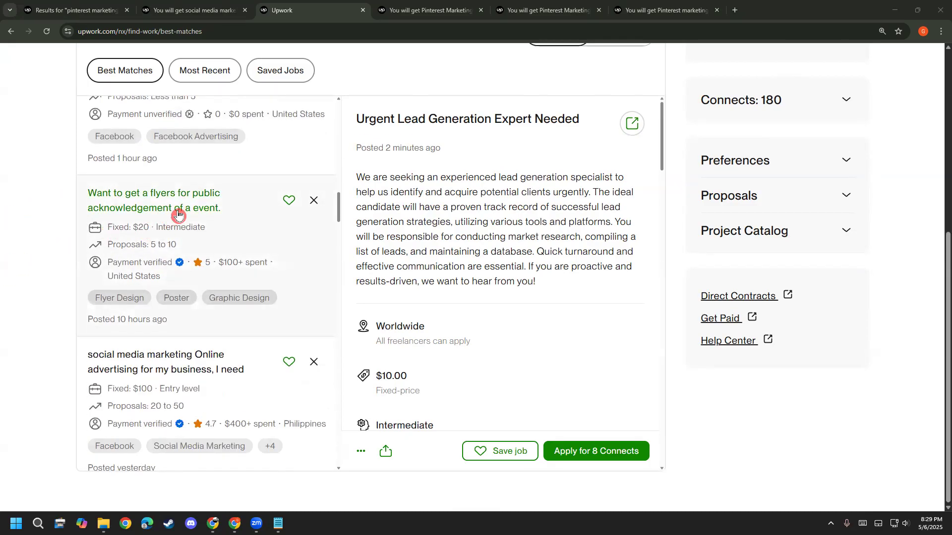
scroll(178, 214, "down", 4)
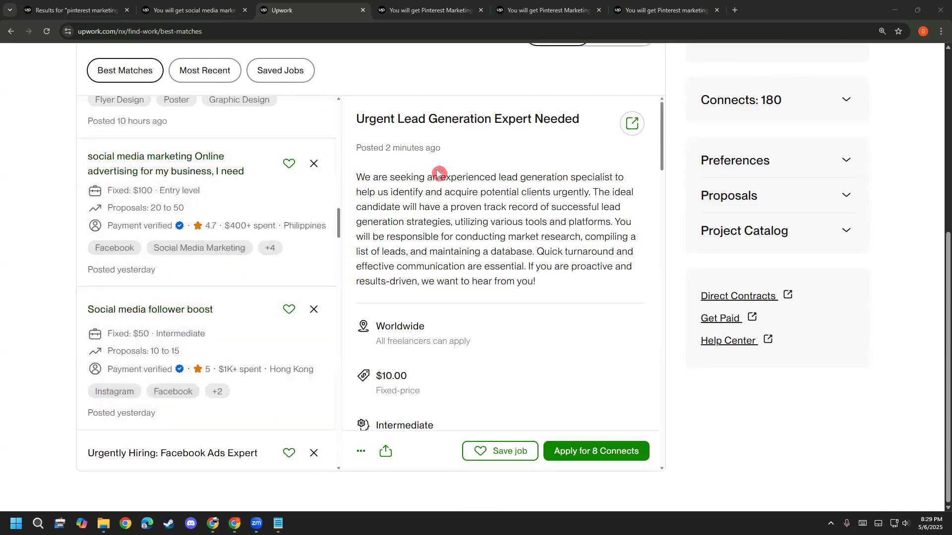
left_click(178, 159)
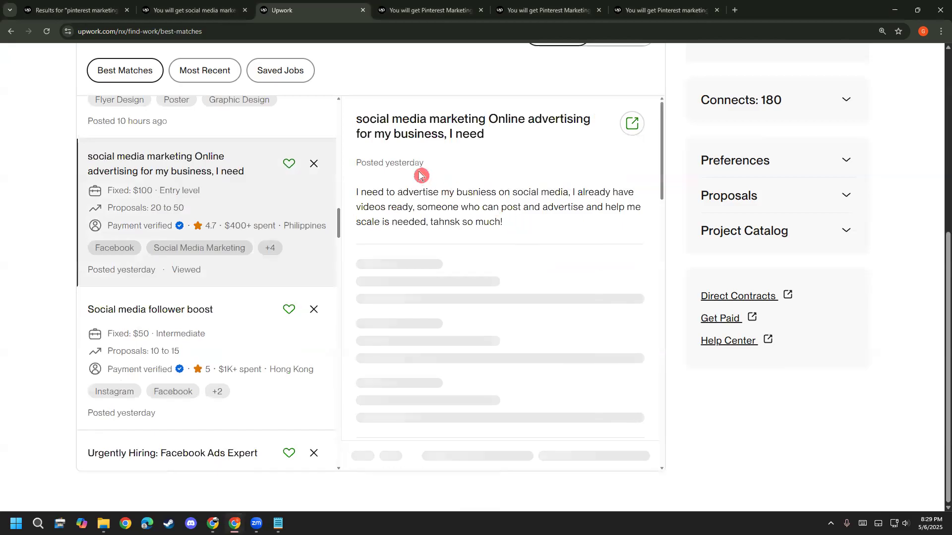
- Close the Canva window and begin marking the job description in red
left_click_drag(372, 193, 439, 195)
left_click(439, 195)
mouse_move(214, 524)
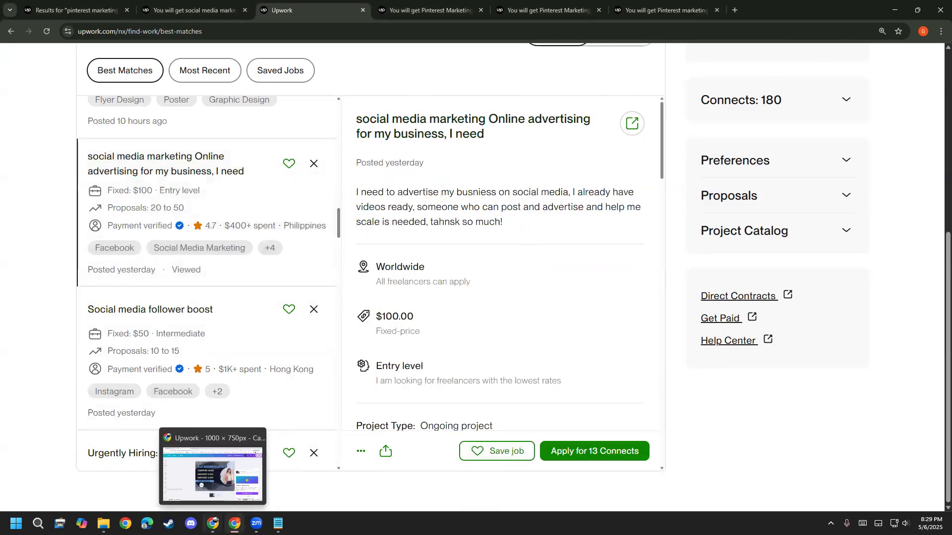
left_click(214, 474)
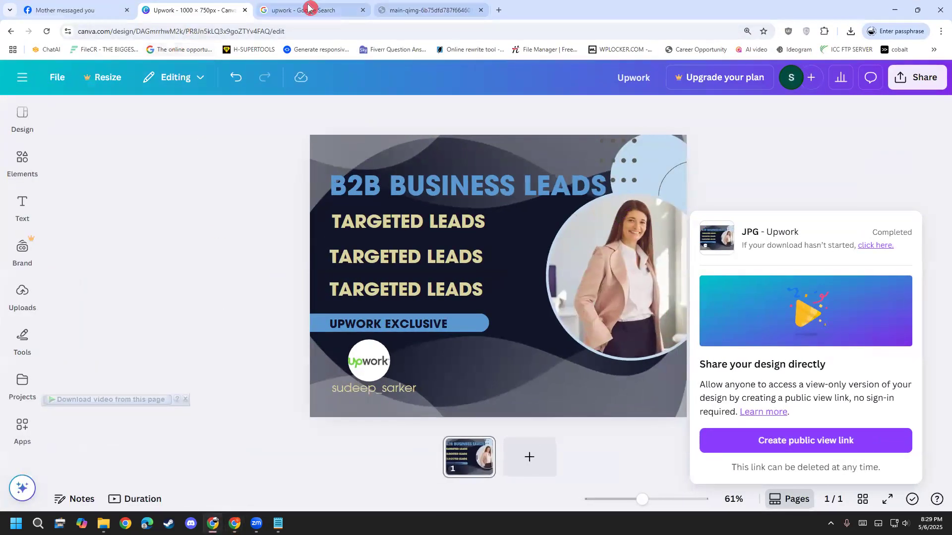
left_click(941, 15)
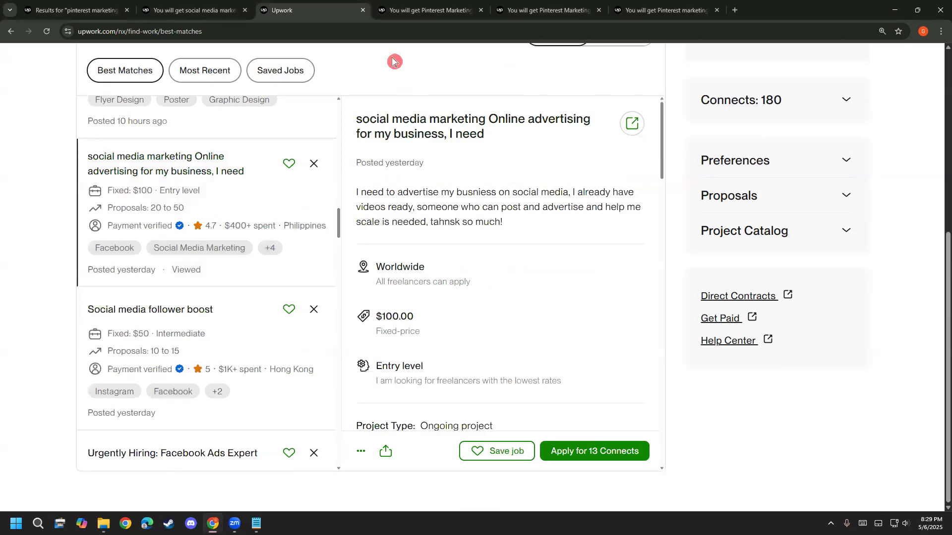
mouse_move(393, 174)
left_mouse_down()
mouse_move(411, 182)
mouse_move(462, 172)
left_mouse_up()
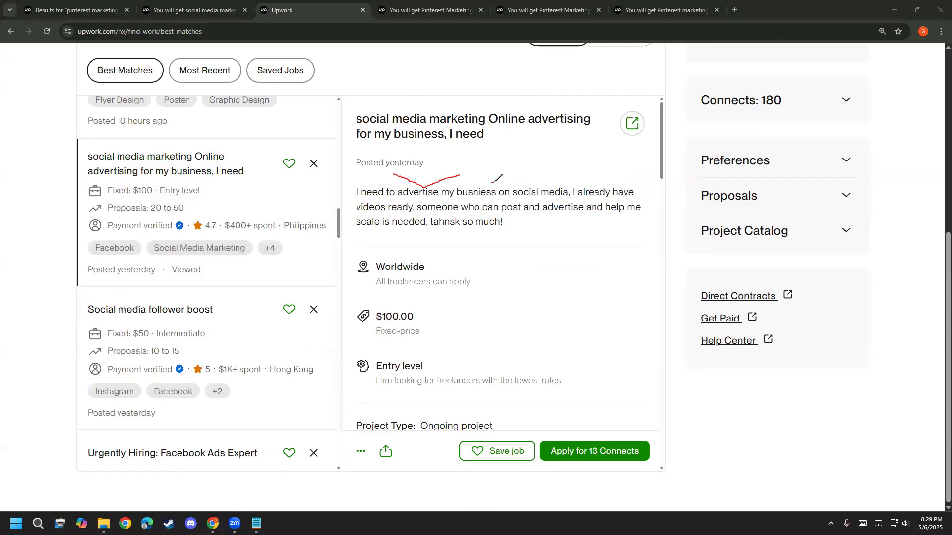
left_click_drag(517, 182, 560, 187)
left_click_drag(455, 216, 609, 212)
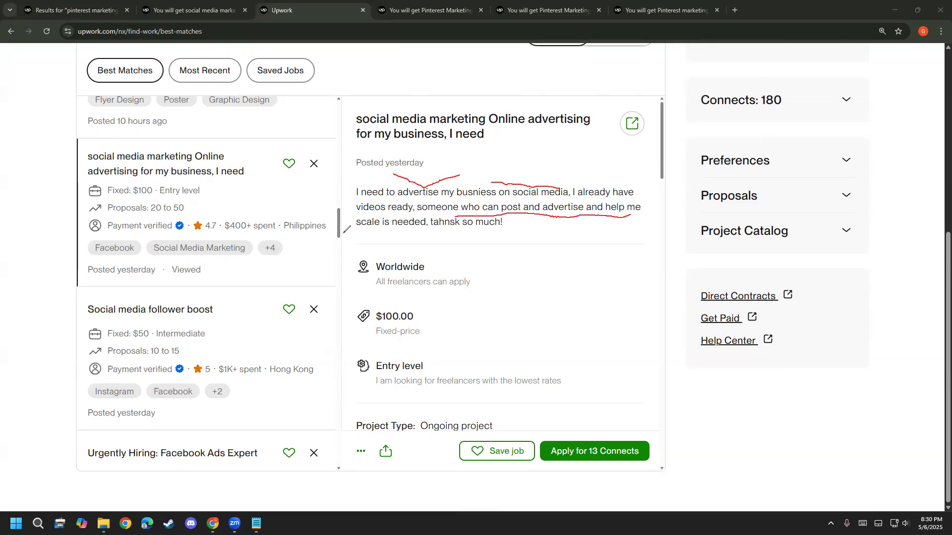
mouse_move(344, 232)
left_mouse_down()
mouse_move(579, 235)
mouse_move(644, 212)
mouse_move(623, 176)
mouse_move(577, 165)
mouse_move(360, 143)
mouse_move(366, 225)
left_mouse_up()
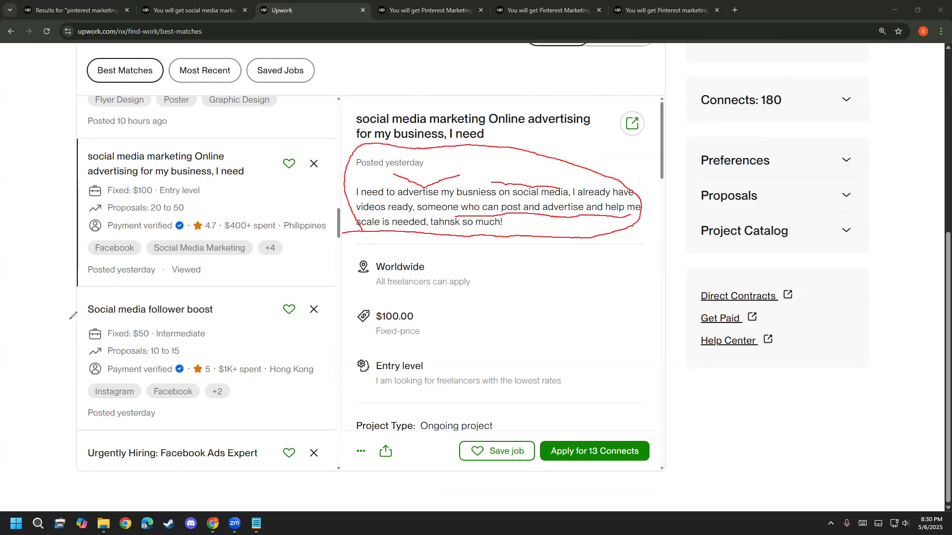
left_click(47, 320)
left_click(47, 318)
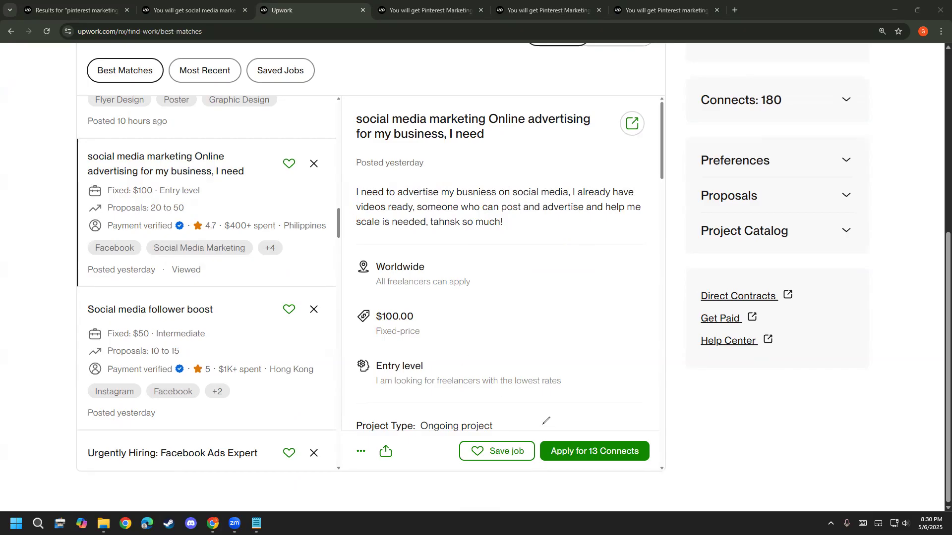
mouse_move(354, 103)
left_mouse_down()
mouse_move(342, 163)
mouse_move(477, 252)
mouse_move(648, 128)
mouse_move(397, 92)
mouse_move(347, 108)
left_mouse_up()
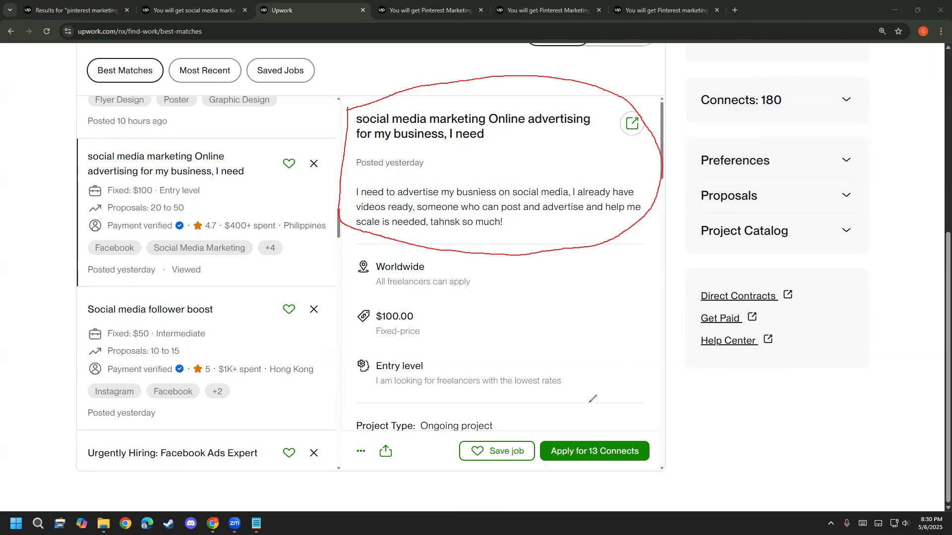
mouse_move(553, 420)
left_mouse_down()
mouse_move(661, 418)
mouse_move(677, 447)
mouse_move(569, 475)
mouse_move(535, 438)
left_mouse_up()
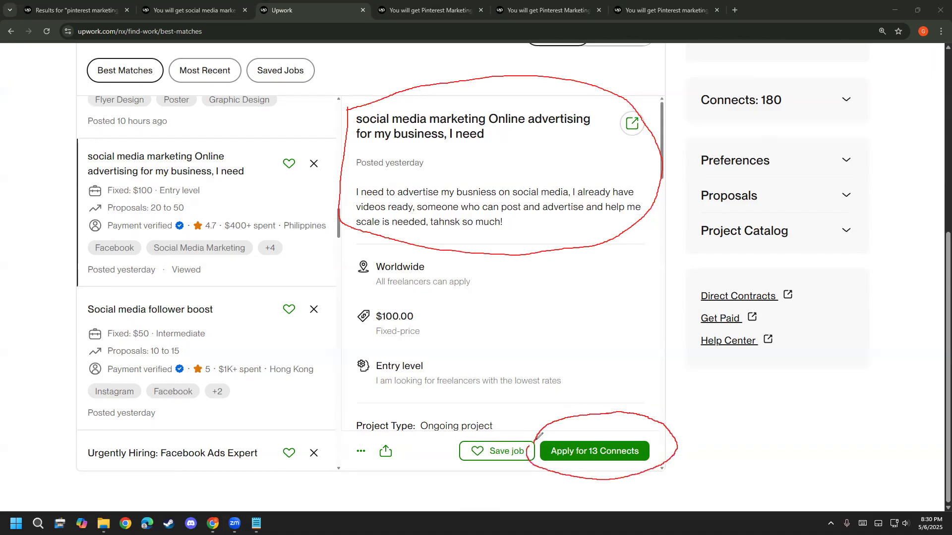
mouse_move(389, 349)
left_mouse_down()
mouse_move(459, 404)
mouse_move(340, 366)
left_mouse_up()
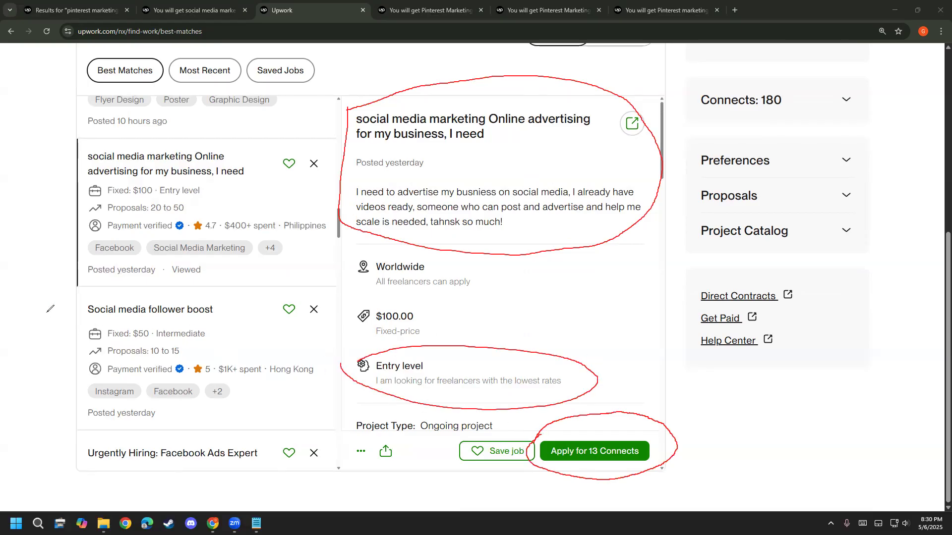
mouse_move(421, 420)
left_mouse_down()
mouse_move(497, 429)
mouse_move(419, 425)
left_mouse_up()
left_click_drag(496, 427, 571, 292)
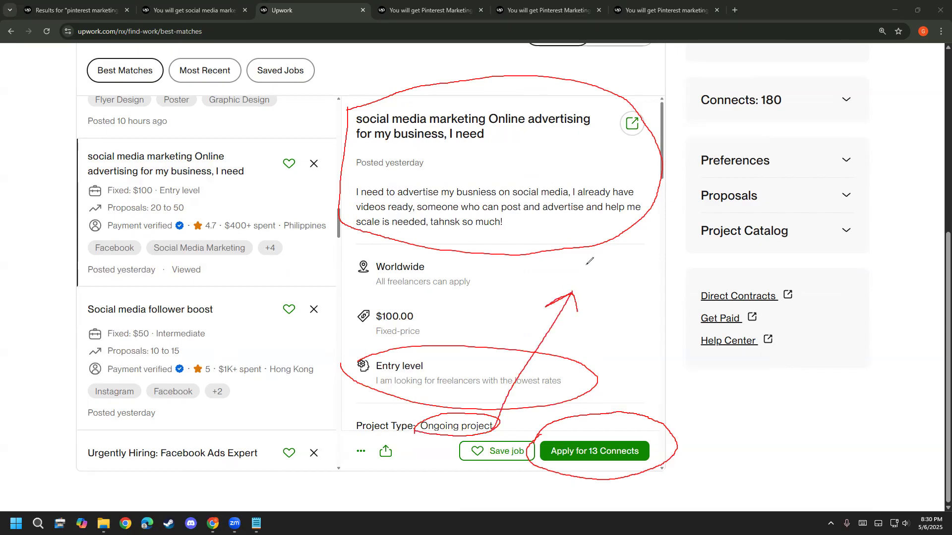
mouse_move(583, 267)
left_mouse_down()
mouse_move(621, 289)
mouse_move(621, 266)
mouse_move(627, 274)
left_mouse_up()
left_click_drag(623, 241, 650, 279)
mouse_move(601, 341)
left_mouse_down()
mouse_move(667, 283)
mouse_move(577, 237)
mouse_move(615, 329)
left_mouse_up()
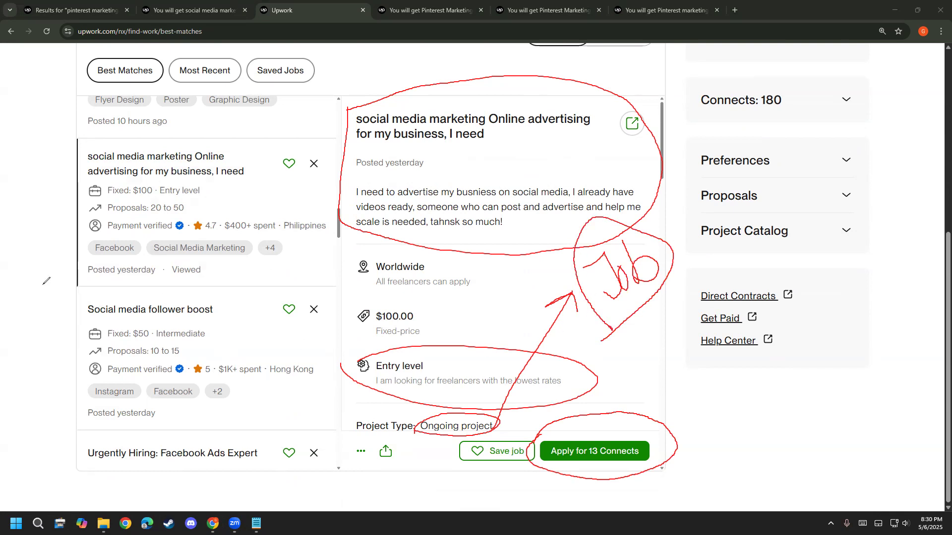
left_click(44, 408)
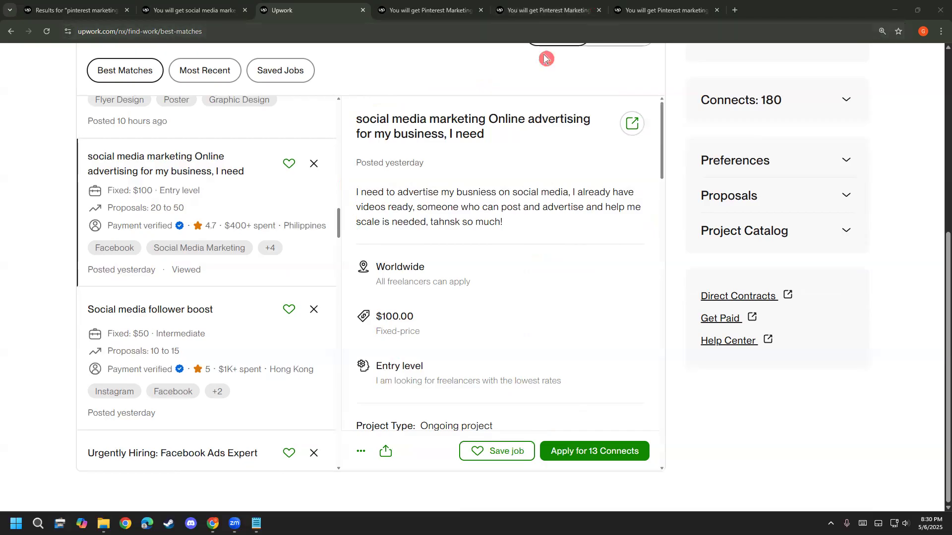
mouse_move(451, 318)
left_mouse_down()
mouse_move(403, 293)
mouse_move(344, 331)
mouse_move(446, 324)
left_mouse_up()
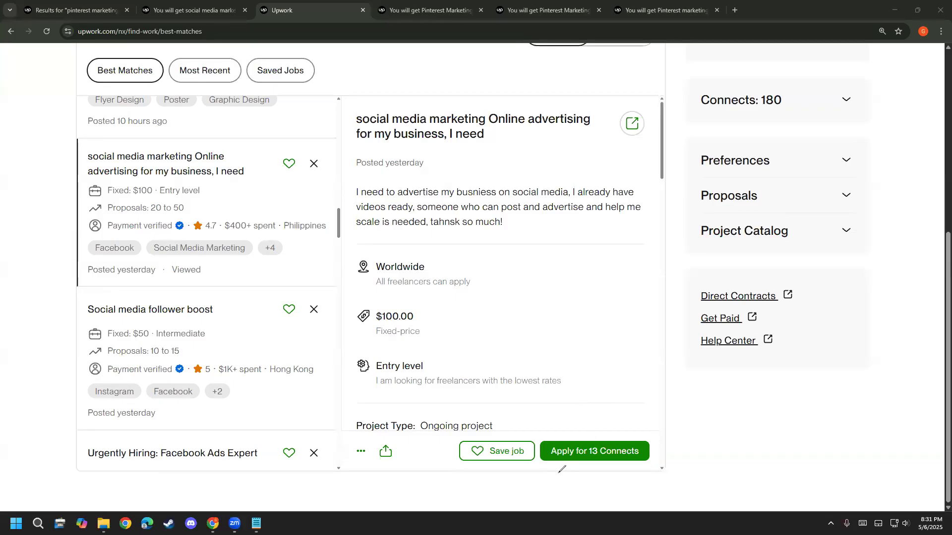
mouse_move(580, 436)
left_mouse_down()
mouse_move(643, 431)
mouse_move(644, 461)
mouse_move(560, 469)
left_mouse_up()
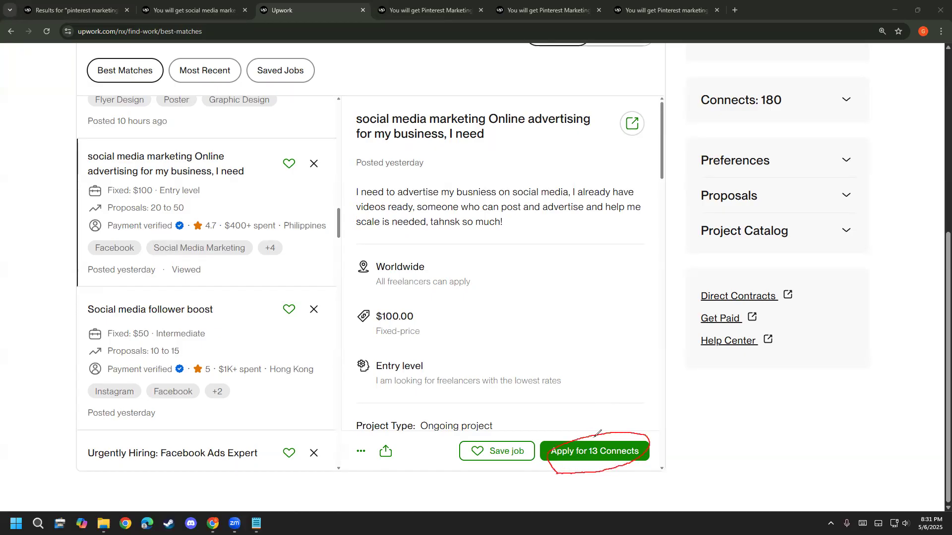
mouse_move(597, 435)
left_mouse_down()
mouse_move(583, 355)
mouse_move(561, 379)
left_mouse_up()
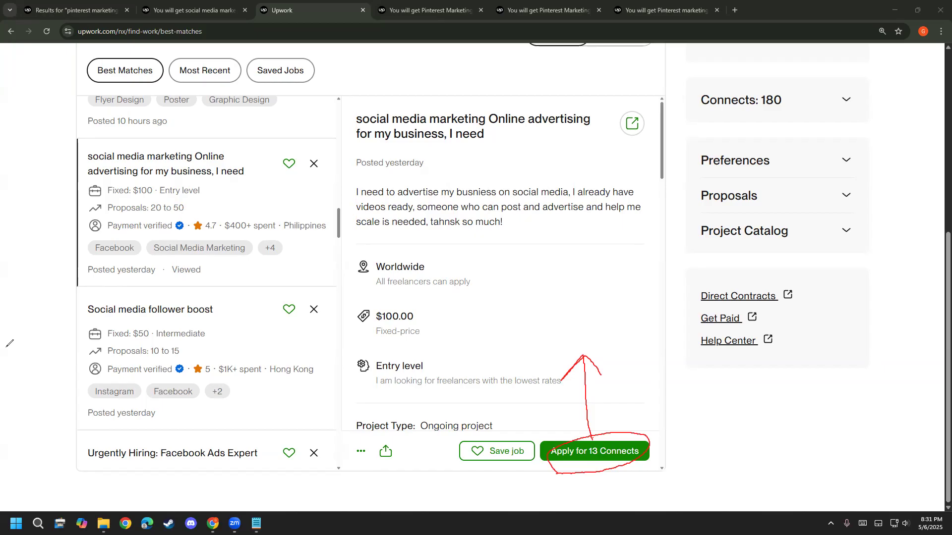
left_click(56, 331)
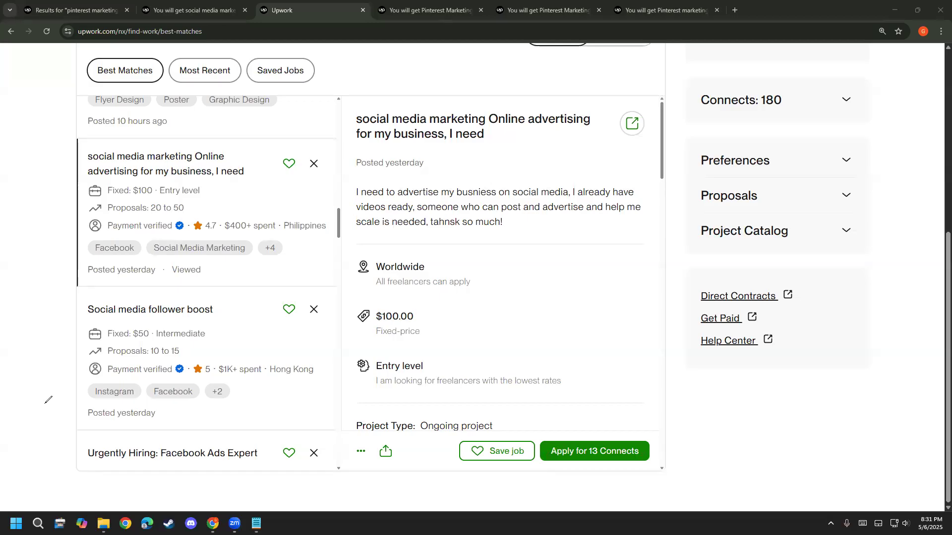
- Review the job's activity and client history, then apply to it for 13 Connects
scroll(666, 452, "down", 2)
scroll(611, 457, "down", 6)
scroll(608, 454, "up", 3)
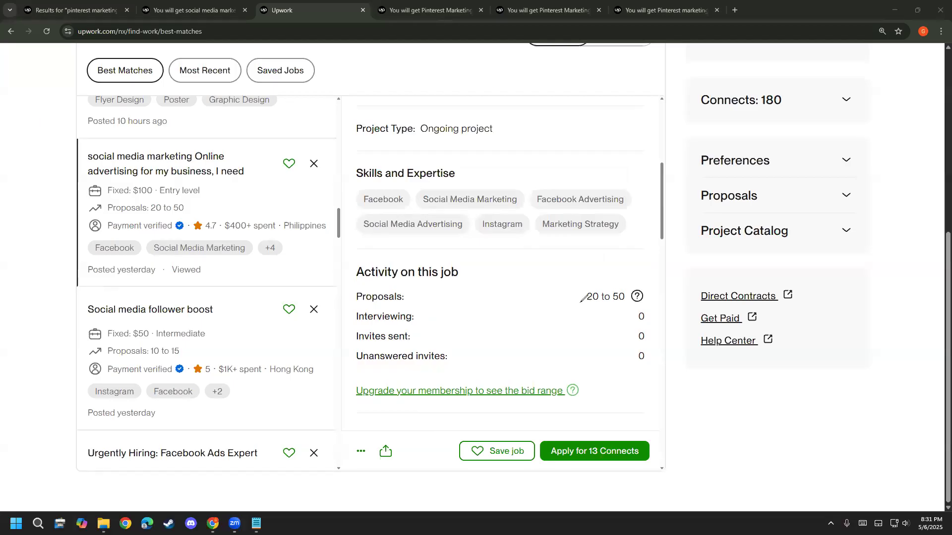
mouse_move(579, 310)
left_mouse_down()
mouse_move(561, 299)
mouse_move(587, 276)
mouse_move(645, 274)
mouse_move(660, 288)
mouse_move(645, 307)
mouse_move(574, 308)
left_mouse_up()
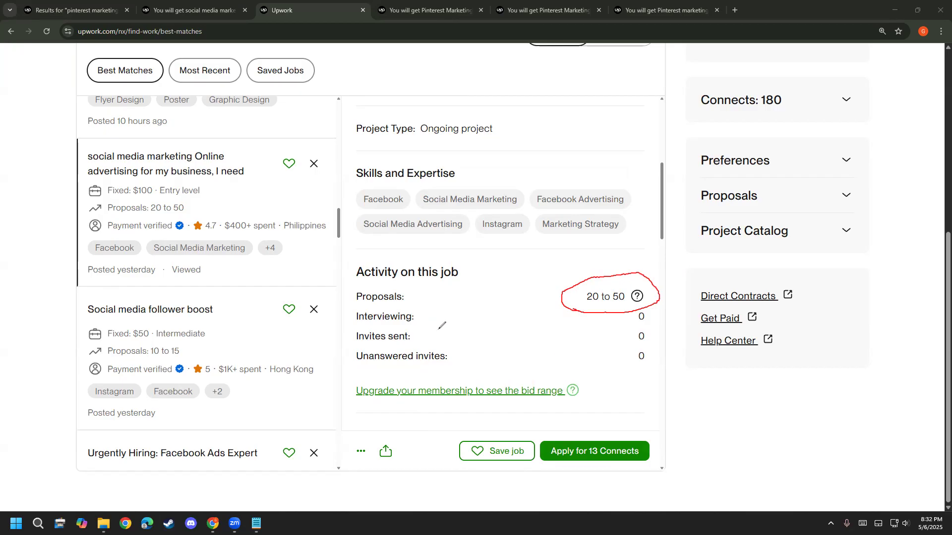
left_click_drag(651, 319, 690, 281)
left_click_drag(651, 337, 696, 307)
left_click(72, 324)
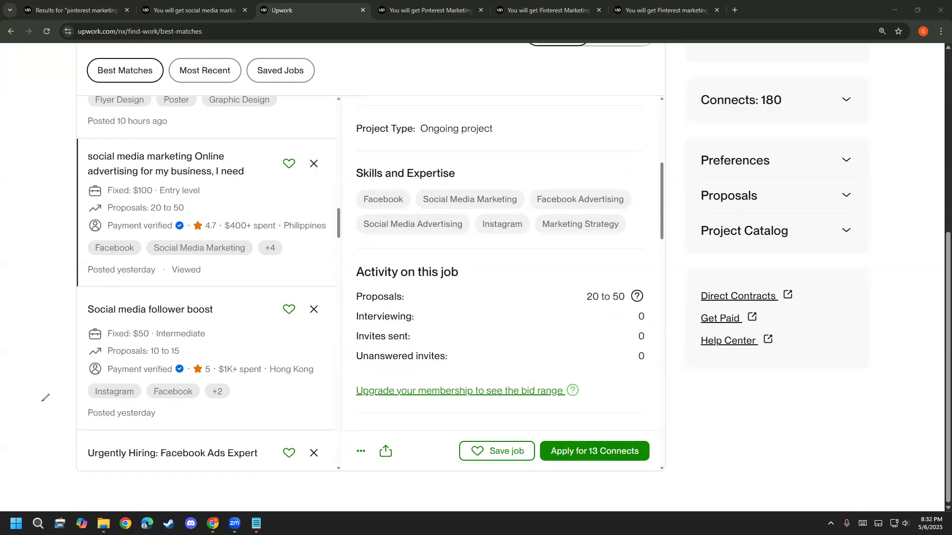
scroll(531, 327, "down", 6)
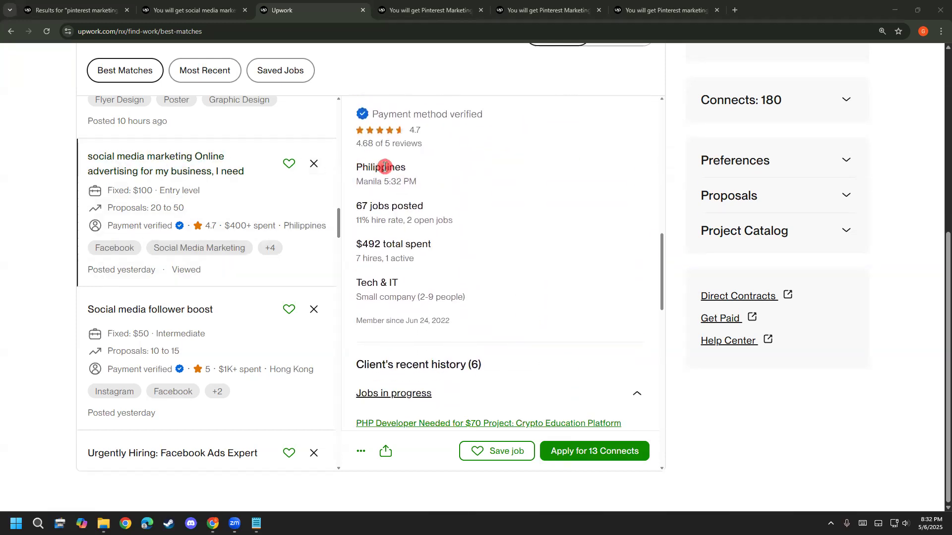
scroll(381, 210, "down", 1)
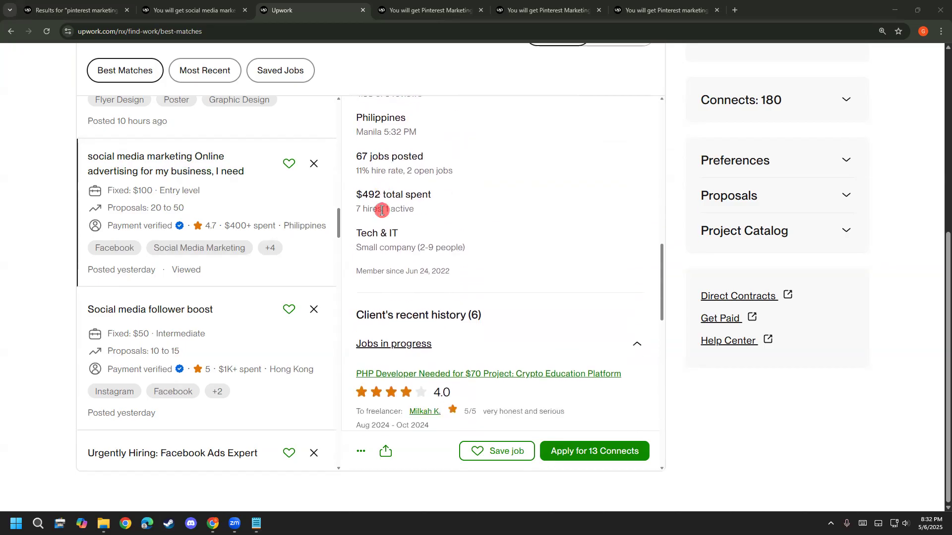
scroll(421, 205, "down", 3)
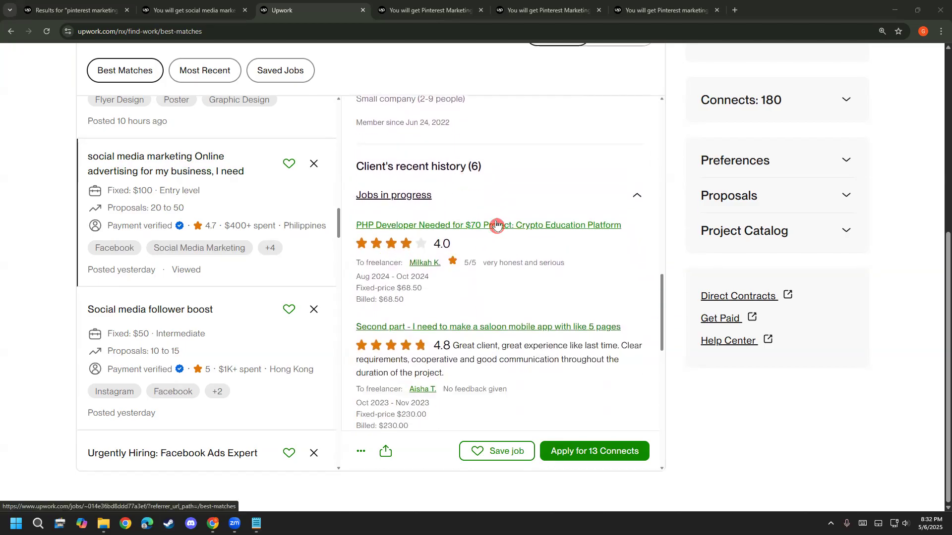
scroll(601, 332, "up", 4)
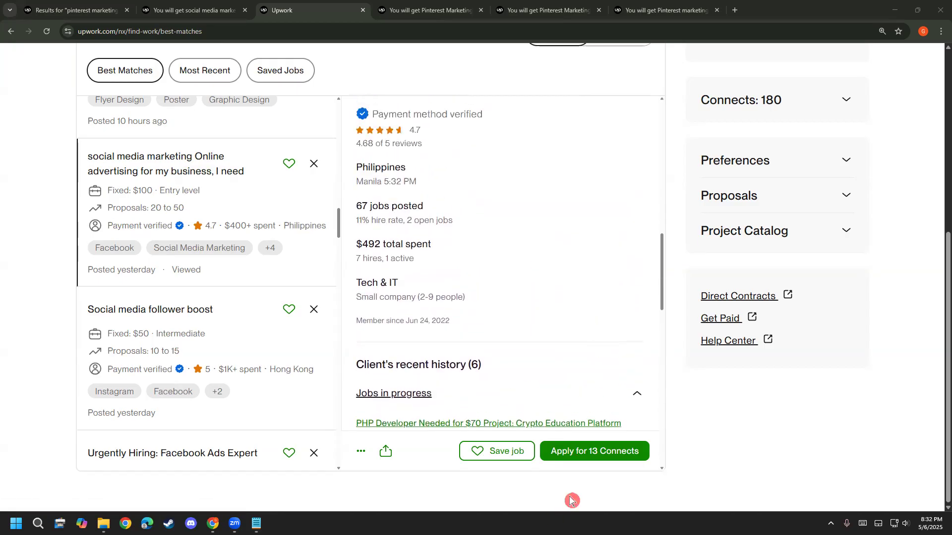
left_click(580, 451)
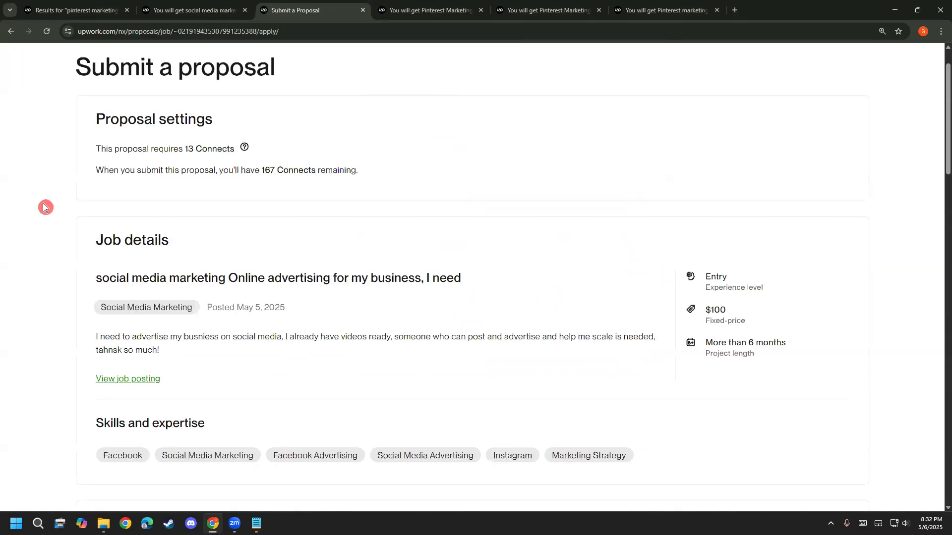
- Scroll the proposal form down to Terms, showing a $100.00 bid and $90.00 received
scroll(51, 250, "down", 2)
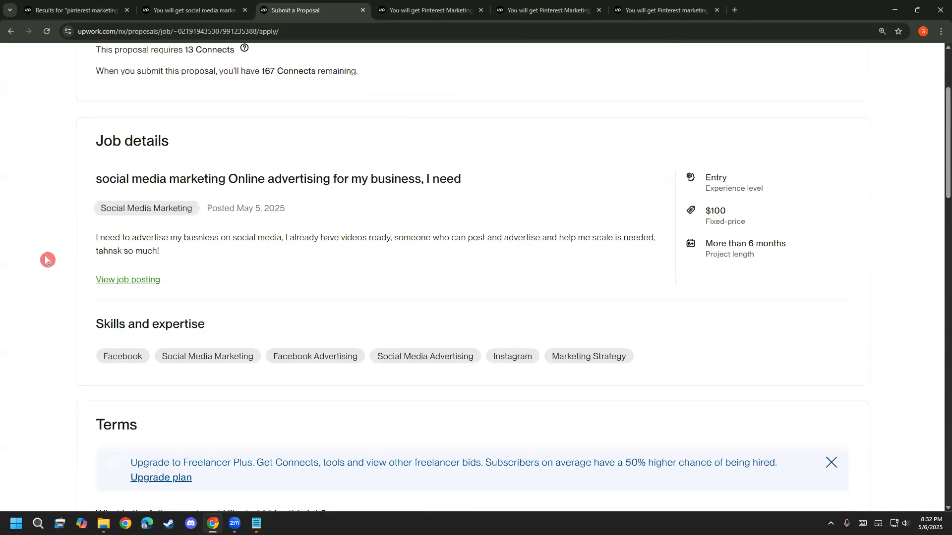
scroll(10, 304, "down", 3)
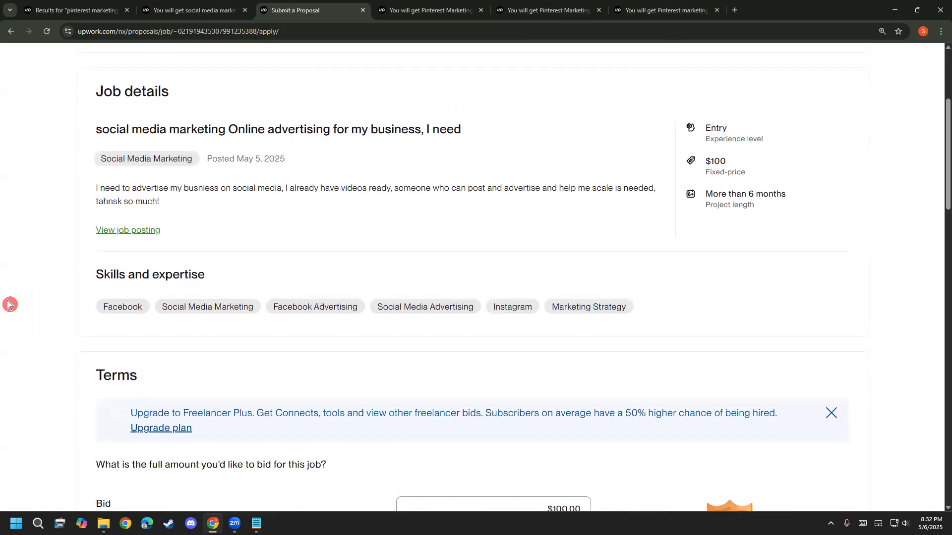
scroll(6, 306, "down", 2)
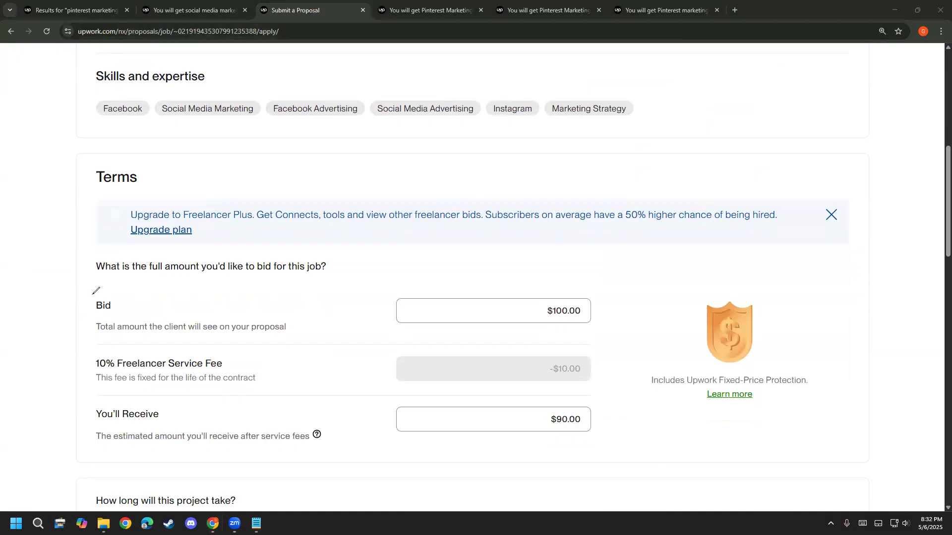
mouse_move(92, 288)
left_mouse_down()
mouse_move(82, 311)
mouse_move(115, 325)
mouse_move(139, 306)
mouse_move(91, 284)
mouse_move(191, 266)
mouse_move(343, 193)
mouse_move(323, 192)
mouse_move(315, 240)
left_mouse_up()
mouse_move(341, 171)
left_mouse_down()
mouse_move(356, 218)
mouse_move(343, 115)
mouse_move(390, 162)
mouse_move(390, 144)
mouse_move(366, 199)
mouse_move(473, 125)
mouse_move(467, 187)
mouse_move(436, 181)
mouse_move(434, 191)
left_mouse_up()
mouse_move(459, 128)
left_mouse_down()
mouse_move(480, 177)
mouse_move(475, 120)
mouse_move(532, 168)
left_mouse_up()
left_click_drag(526, 115, 513, 102)
left_click_drag(481, 128, 511, 105)
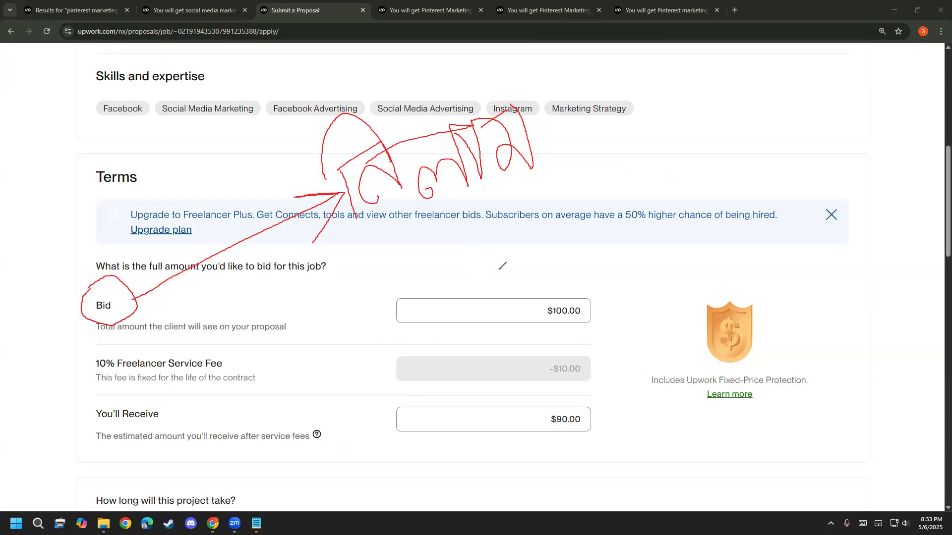
mouse_move(538, 319)
left_mouse_down()
mouse_move(542, 306)
mouse_move(608, 298)
mouse_move(608, 321)
mouse_move(560, 328)
mouse_move(541, 316)
left_mouse_up()
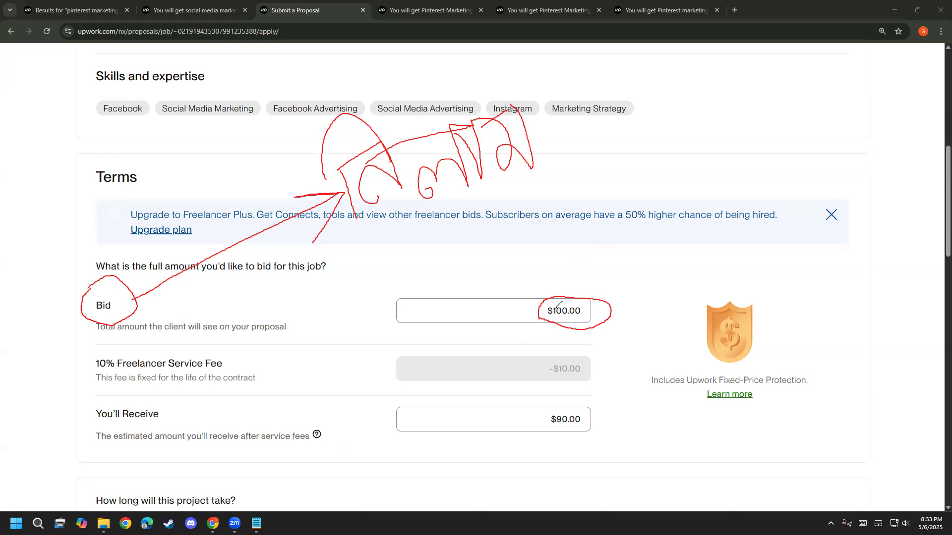
left_click_drag(546, 256, 550, 284)
mouse_move(561, 243)
left_mouse_down()
mouse_move(558, 276)
mouse_move(566, 253)
mouse_move(589, 270)
mouse_move(574, 239)
left_mouse_up()
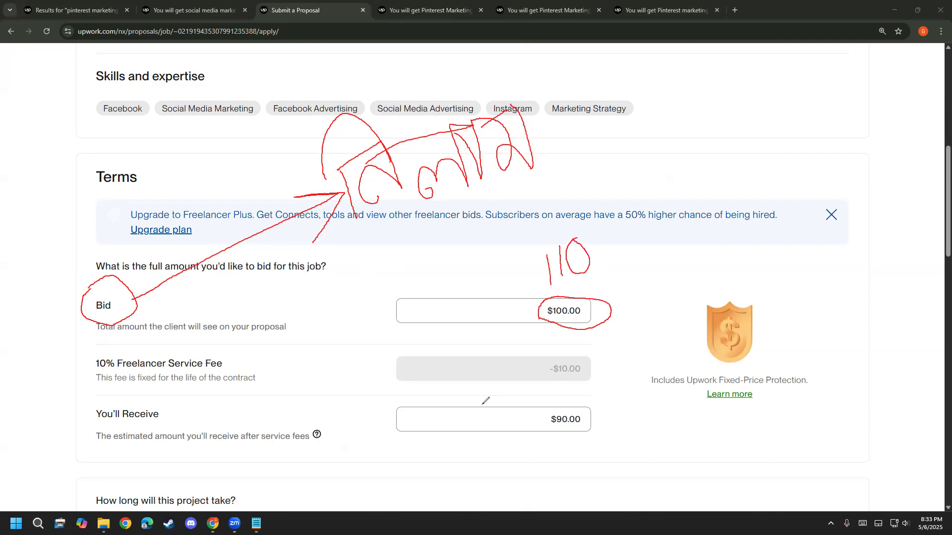
left_click(68, 329)
mouse_move(516, 312)
left_mouse_down()
mouse_move(591, 302)
mouse_move(526, 324)
mouse_move(513, 315)
left_mouse_up()
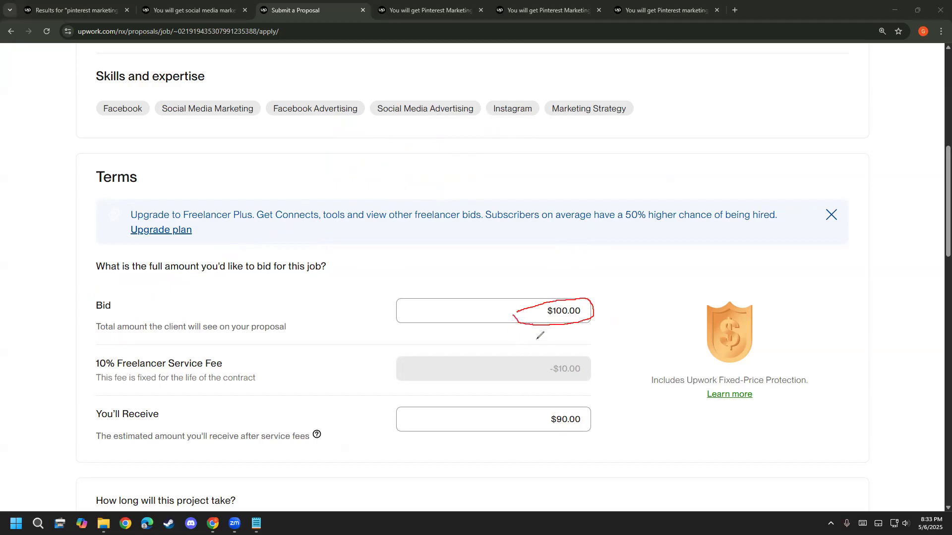
mouse_move(575, 253)
left_mouse_down()
mouse_move(574, 290)
mouse_move(586, 279)
left_mouse_up()
mouse_move(599, 247)
left_mouse_down()
mouse_move(615, 280)
mouse_move(598, 245)
left_mouse_up()
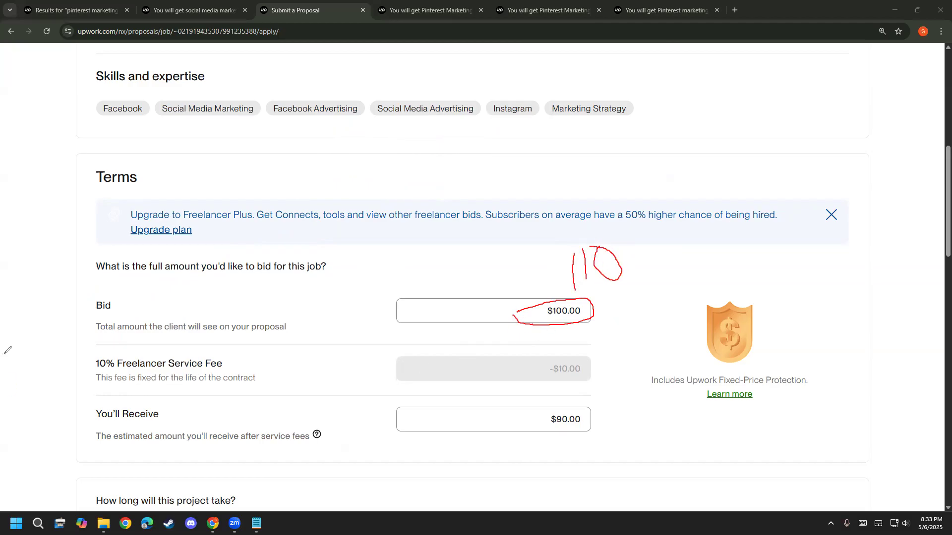
left_click(61, 319)
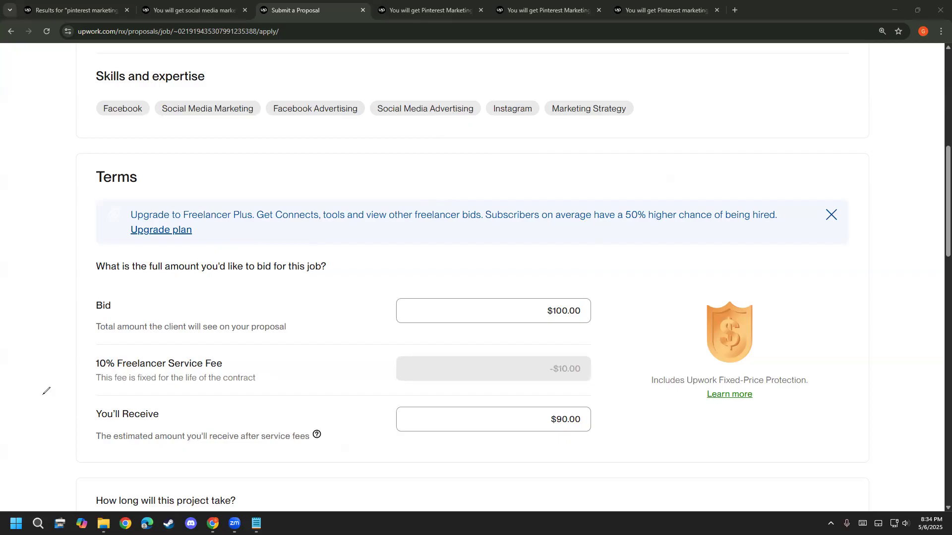
mouse_move(537, 253)
left_mouse_down()
mouse_move(558, 285)
mouse_move(558, 251)
mouse_move(578, 286)
mouse_move(605, 233)
mouse_move(594, 243)
mouse_move(620, 268)
mouse_move(626, 214)
left_mouse_up()
left_click_drag(575, 197, 605, 312)
mouse_move(462, 362)
left_mouse_down()
mouse_move(655, 280)
mouse_move(626, 183)
mouse_move(524, 270)
mouse_move(518, 331)
left_mouse_up()
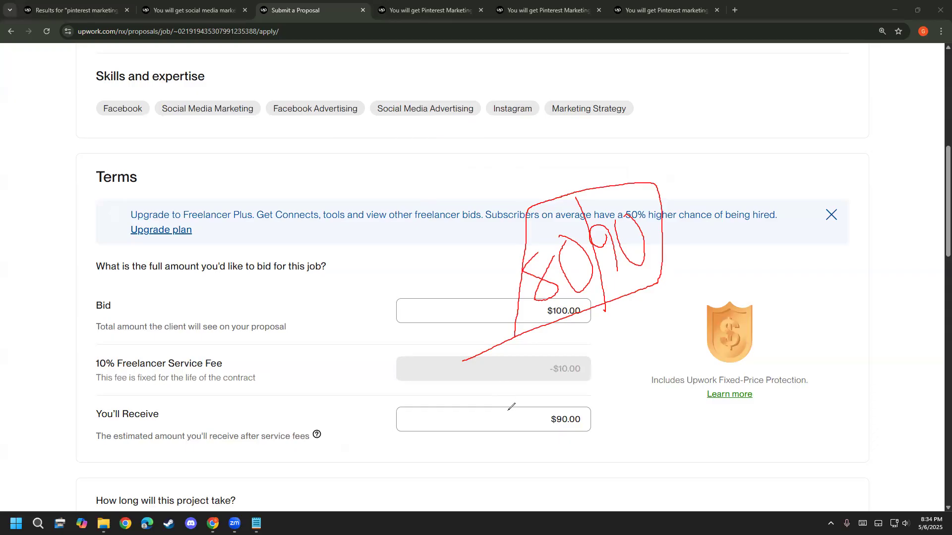
left_click(68, 322)
key("Escape")
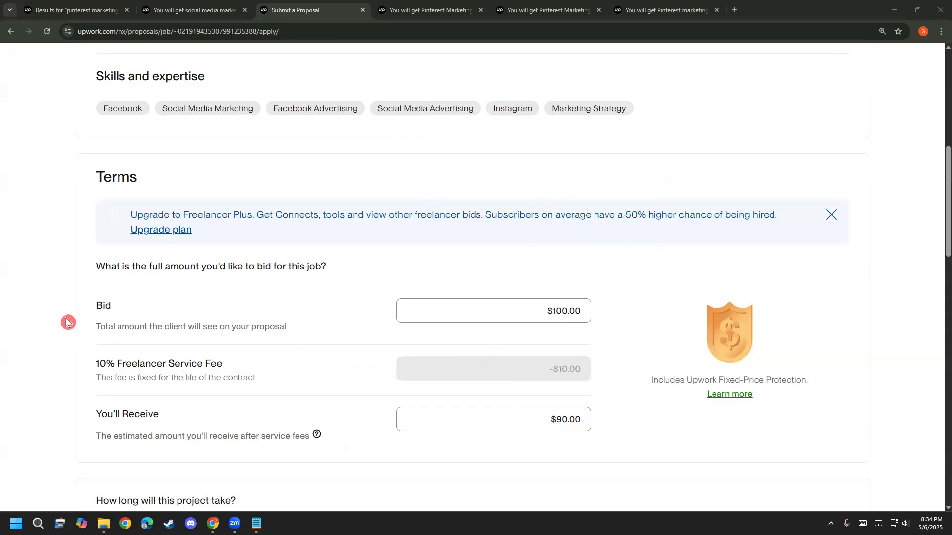
scroll(252, 376, "down", 1)
scroll(255, 374, "down", 3)
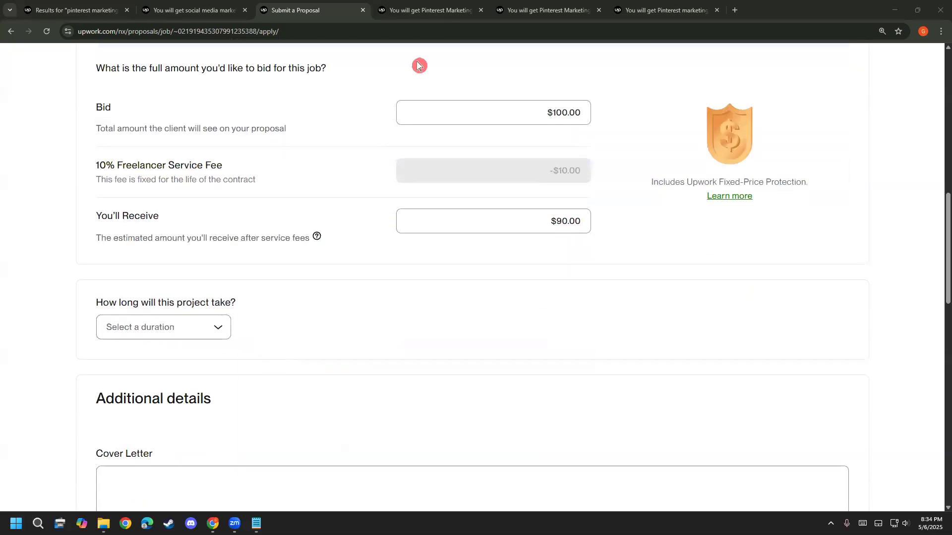
mouse_move(81, 144)
left_mouse_down()
mouse_move(90, 198)
mouse_move(410, 179)
mouse_move(523, 199)
mouse_move(620, 201)
mouse_move(562, 144)
mouse_move(77, 143)
left_mouse_up()
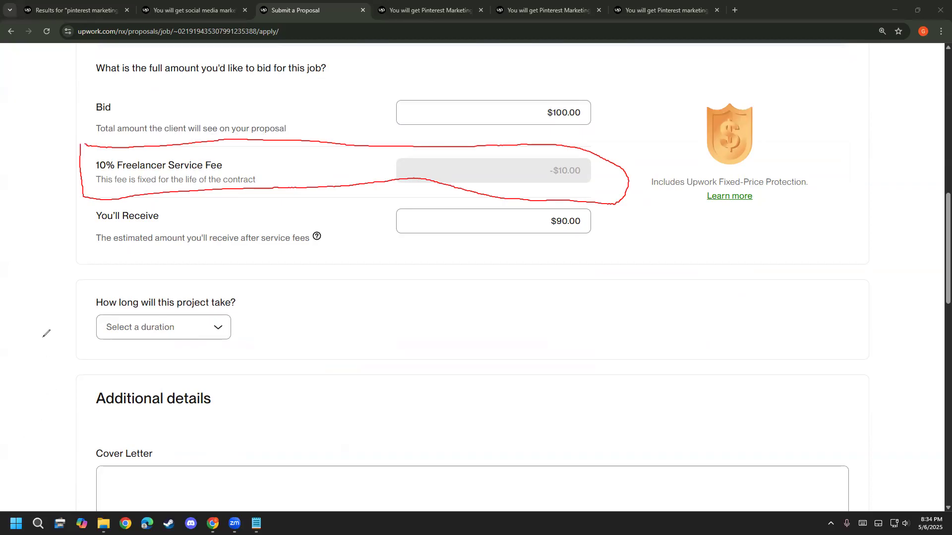
key("ctrl+z")
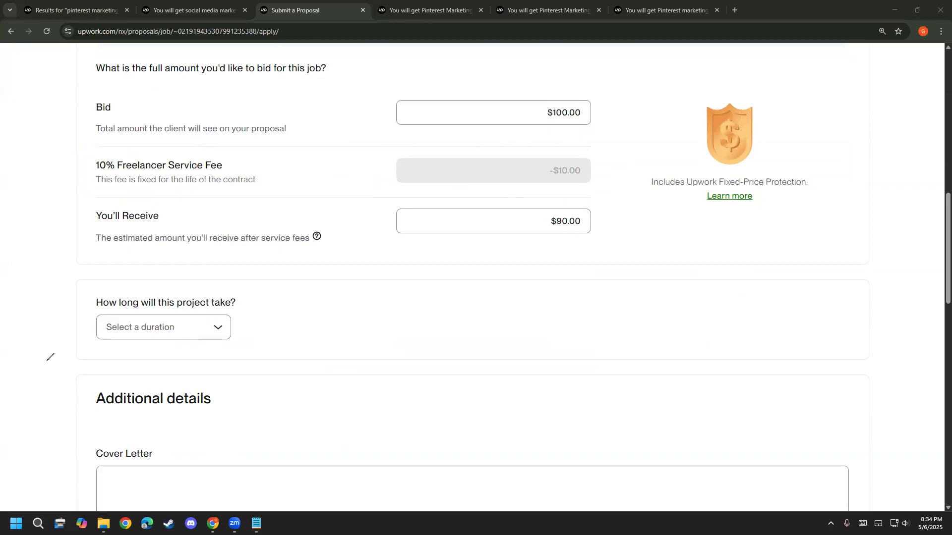
left_click(529, 105)
left_click(617, 145)
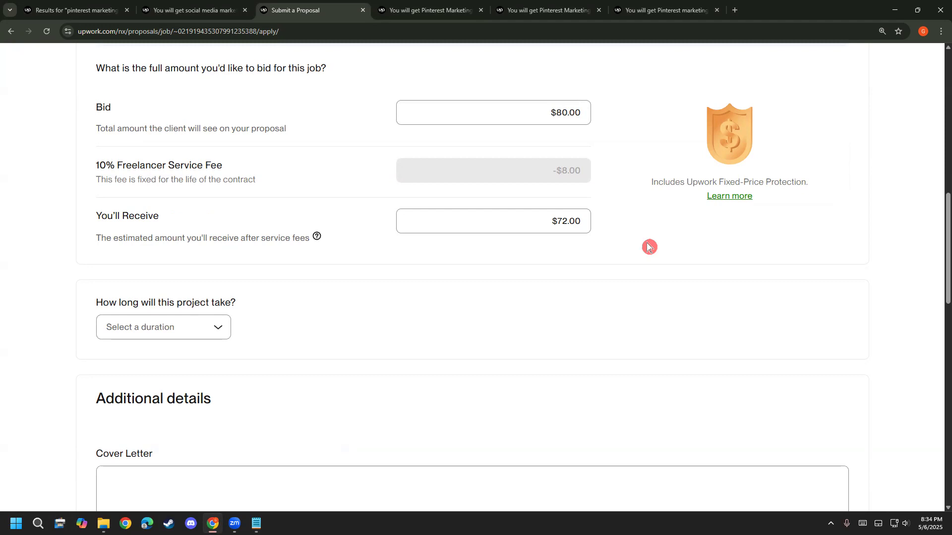
scroll(638, 242, "down", 2)
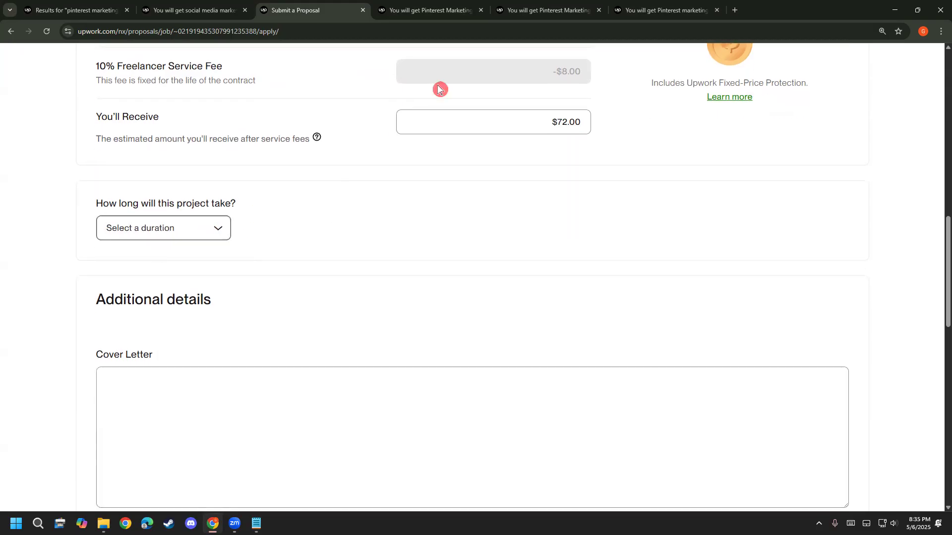
mouse_move(85, 212)
left_mouse_down()
mouse_move(227, 158)
mouse_move(143, 289)
mouse_move(95, 197)
left_mouse_up()
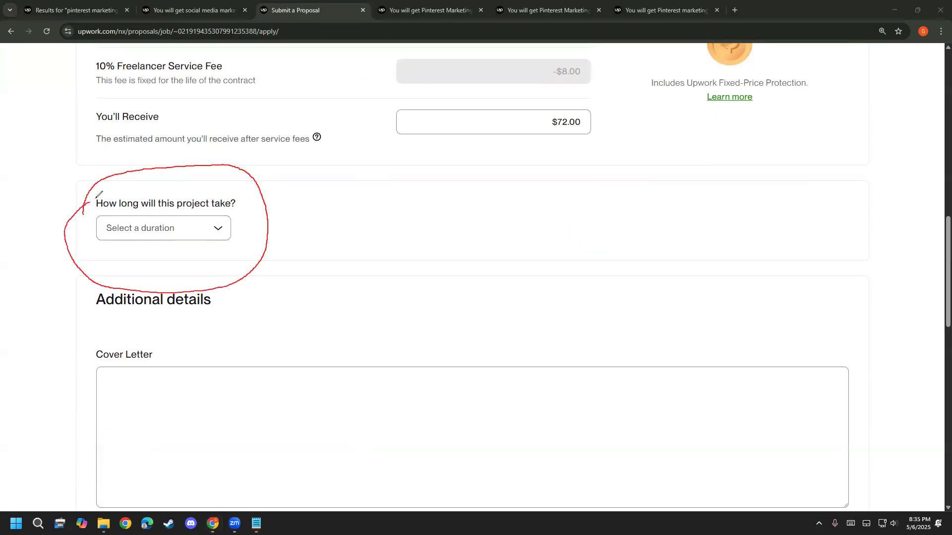
mouse_move(237, 200)
left_mouse_down()
mouse_move(316, 171)
mouse_move(320, 196)
left_mouse_up()
mouse_move(373, 159)
left_mouse_down()
mouse_move(380, 207)
mouse_move(369, 180)
mouse_move(422, 179)
mouse_move(489, 211)
left_mouse_up()
mouse_move(527, 185)
left_mouse_down()
mouse_move(506, 216)
mouse_move(513, 190)
left_mouse_up()
mouse_move(554, 128)
left_mouse_down()
mouse_move(563, 215)
mouse_move(576, 171)
left_mouse_up()
mouse_move(583, 213)
left_mouse_down()
mouse_move(623, 164)
mouse_move(641, 212)
left_mouse_up()
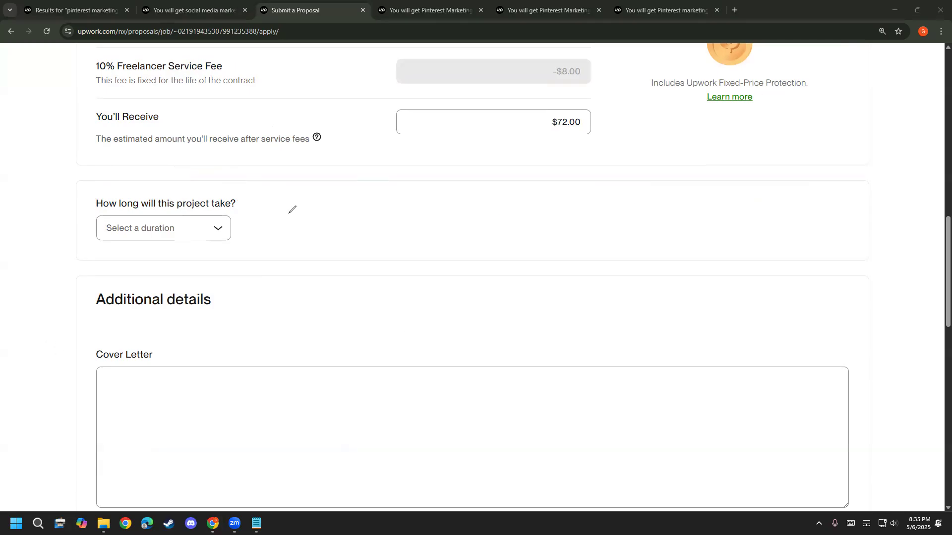
left_click_drag(309, 195, 308, 233)
mouse_move(332, 179)
left_mouse_down()
mouse_move(318, 217)
mouse_move(320, 179)
mouse_move(365, 193)
mouse_move(447, 170)
mouse_move(433, 155)
mouse_move(441, 188)
left_mouse_up()
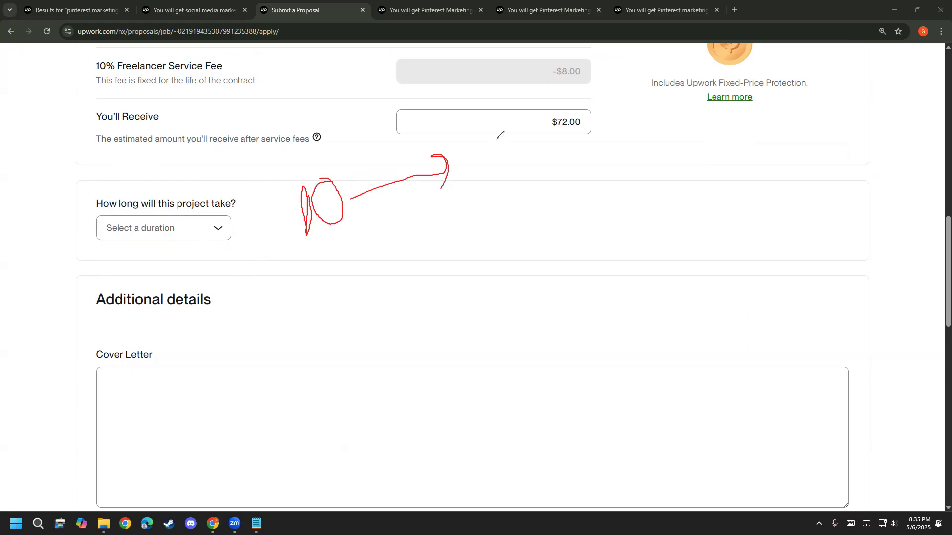
left_click_drag(517, 137, 517, 182)
mouse_move(540, 135)
left_mouse_down()
mouse_move(552, 171)
mouse_move(542, 137)
mouse_move(582, 186)
left_mouse_up()
left_click(567, 166)
mouse_move(595, 141)
left_mouse_down()
mouse_move(601, 182)
mouse_move(594, 142)
left_mouse_up()
mouse_move(241, 191)
left_mouse_down()
mouse_move(96, 203)
mouse_move(130, 267)
mouse_move(186, 272)
mouse_move(204, 286)
mouse_move(237, 207)
mouse_move(228, 196)
left_mouse_up()
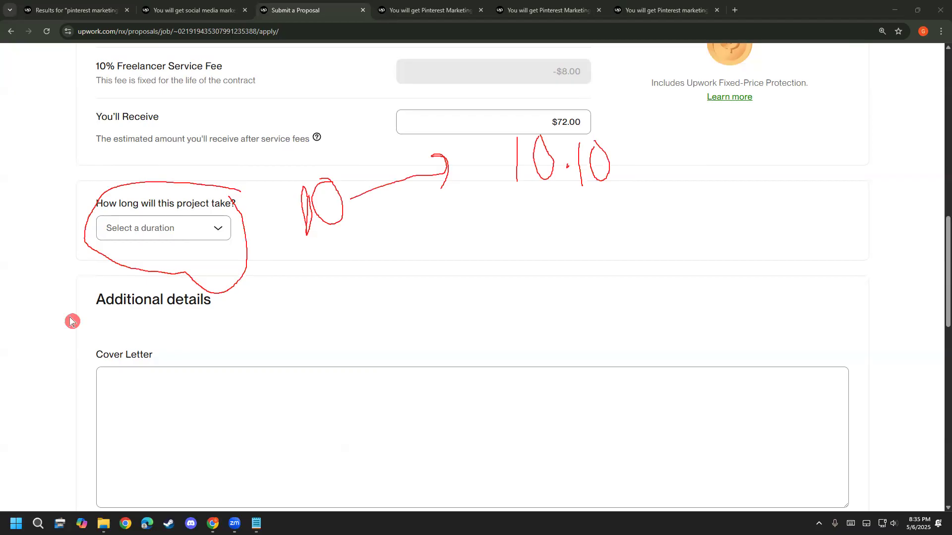
scroll(567, 321, "up", 3)
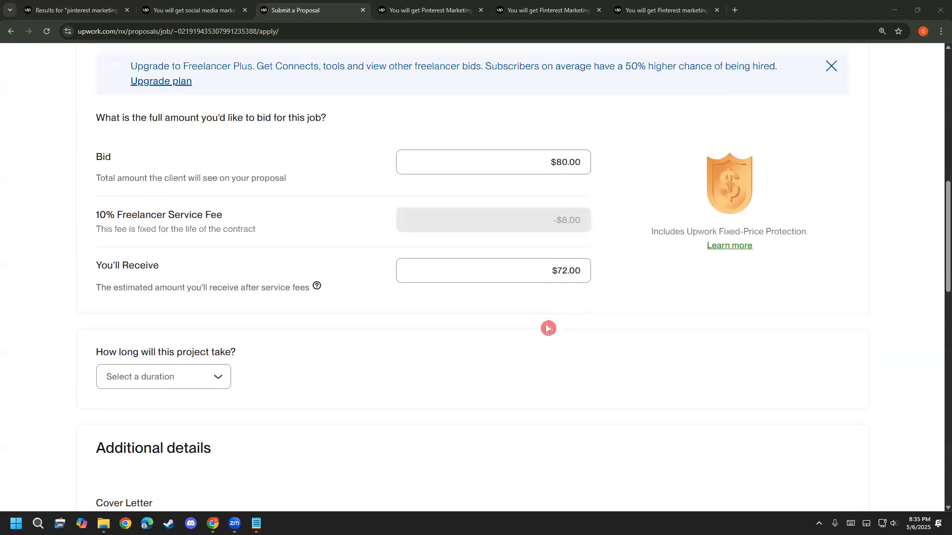
mouse_move(207, 134)
left_mouse_down()
mouse_move(65, 248)
mouse_move(236, 355)
mouse_move(398, 242)
mouse_move(281, 126)
mouse_move(131, 139)
left_mouse_up()
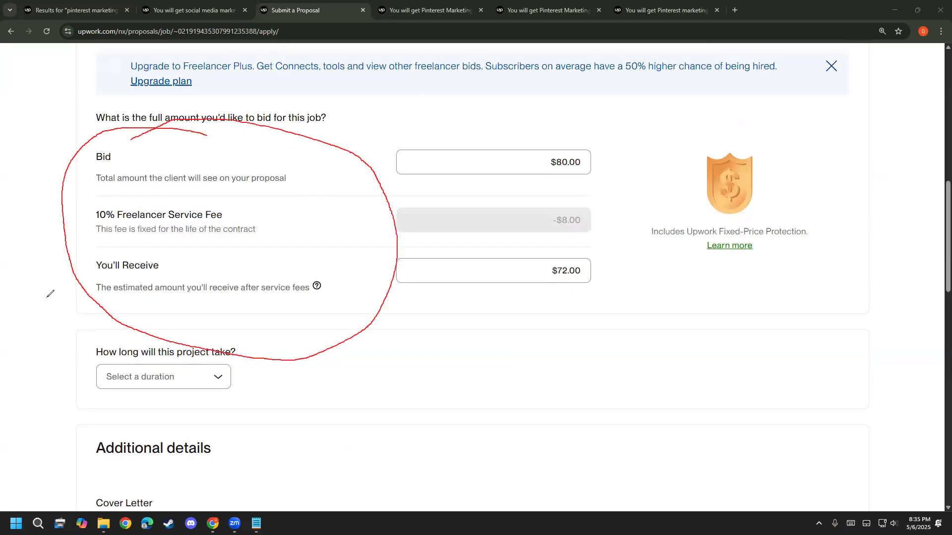
left_click(55, 316)
key("ctrl+2")
mouse_move(466, 324)
left_mouse_down()
mouse_move(451, 377)
mouse_move(474, 302)
mouse_move(515, 293)
mouse_move(548, 306)
left_mouse_up()
mouse_move(595, 248)
left_mouse_down()
mouse_move(611, 354)
mouse_move(657, 311)
mouse_move(654, 300)
mouse_move(692, 303)
mouse_move(722, 270)
left_mouse_up()
mouse_move(561, 430)
left_mouse_down()
mouse_move(704, 375)
mouse_move(400, 333)
mouse_move(564, 423)
left_mouse_up()
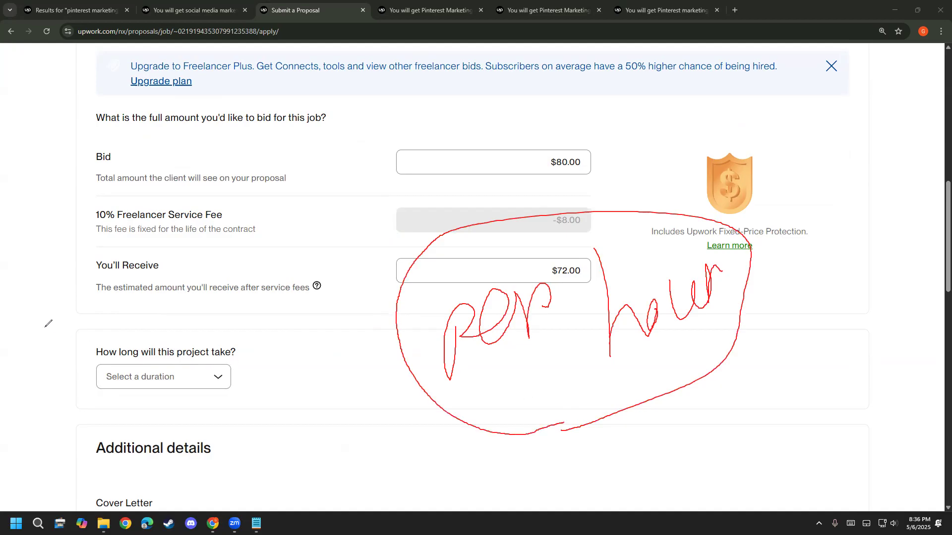
right_click(84, 328)
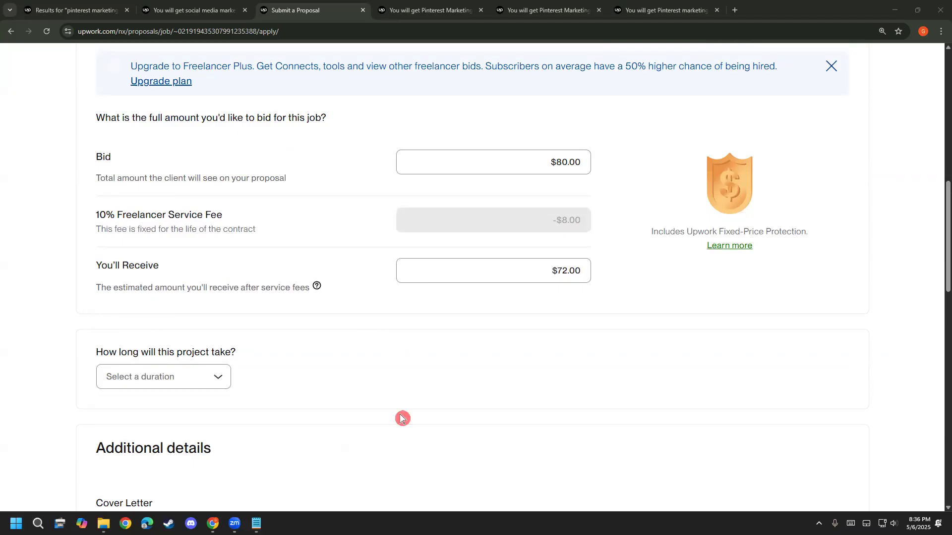
left_click(185, 380)
- Choose '1 to 3 months' as the proposal's project duration
scroll(228, 396, "down", 1)
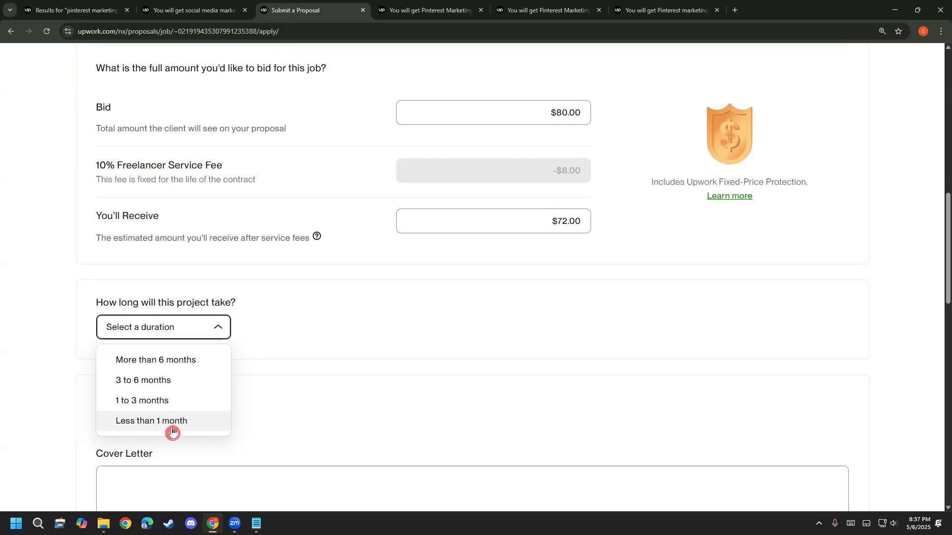
left_click(173, 403)
scroll(292, 322, "down", 8)
scroll(294, 325, "up", 2)
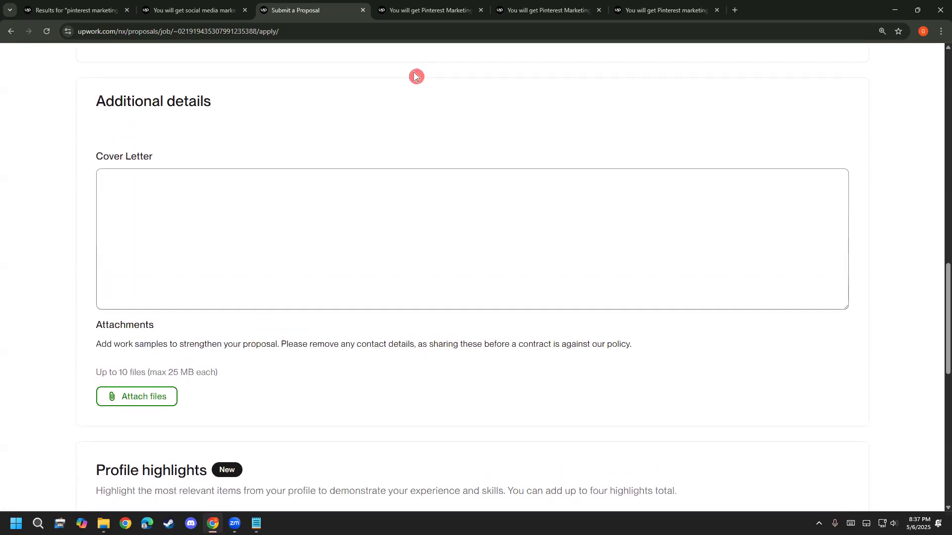
left_click(414, 73)
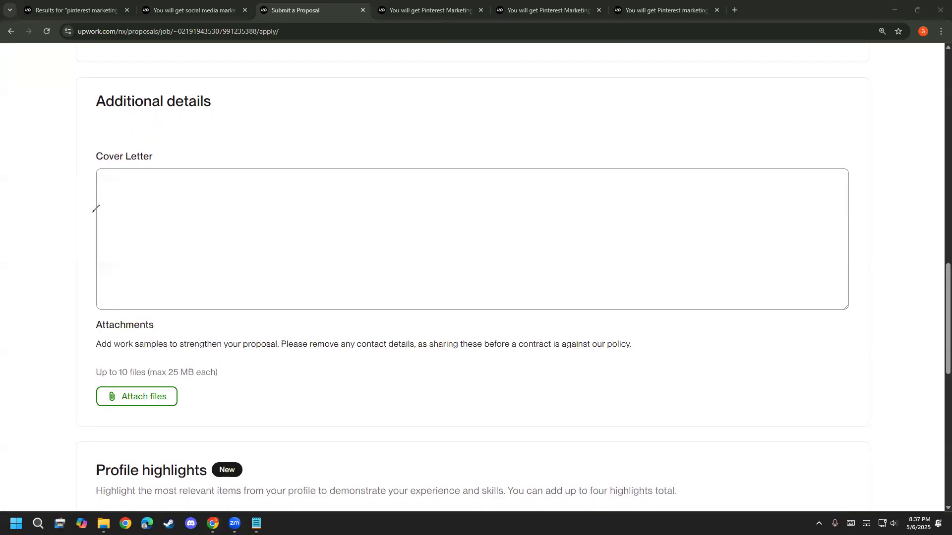
mouse_move(88, 160)
left_mouse_down()
mouse_move(119, 168)
mouse_move(225, 141)
mouse_move(123, 99)
mouse_move(74, 148)
mouse_move(110, 169)
mouse_move(123, 165)
left_mouse_up()
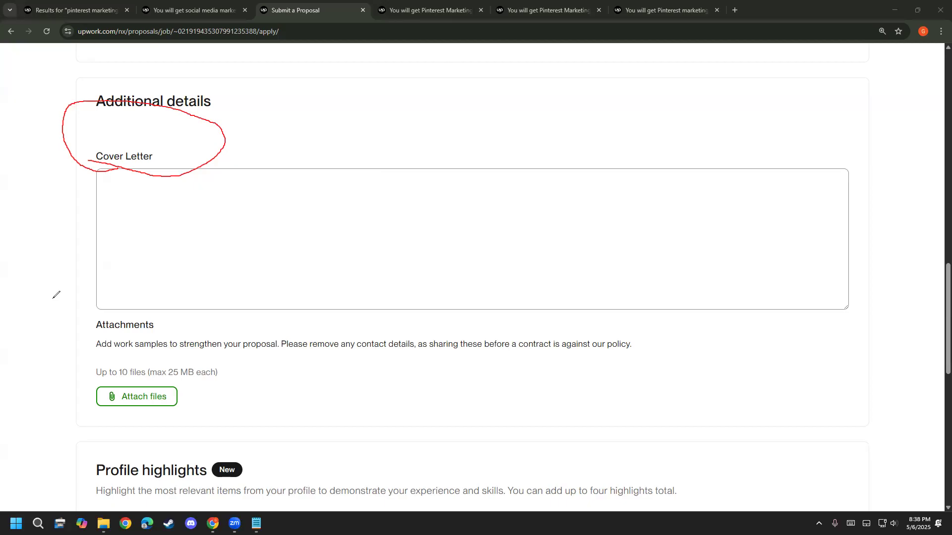
left_click(99, 372)
- Open the full job posting in a new tab and scroll through it
scroll(99, 372, "up", 15)
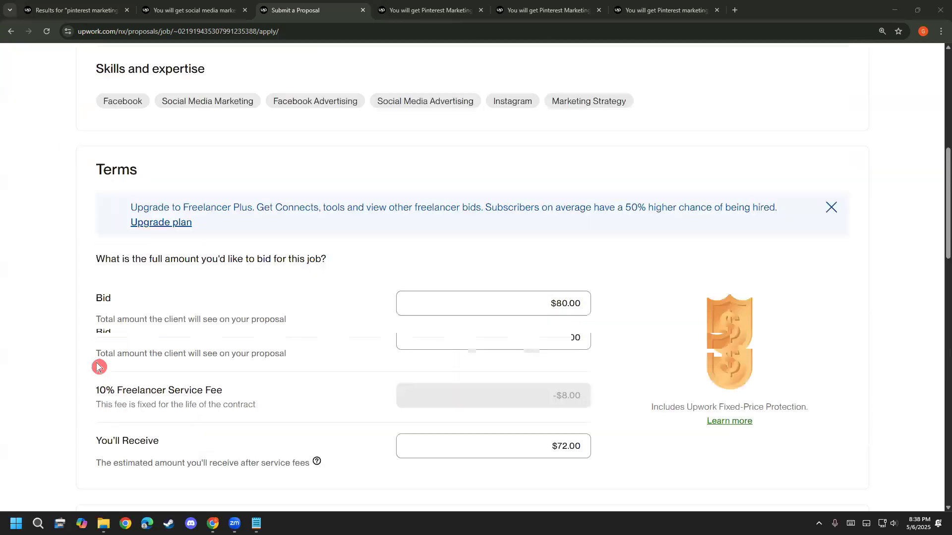
scroll(93, 354, "down", 20)
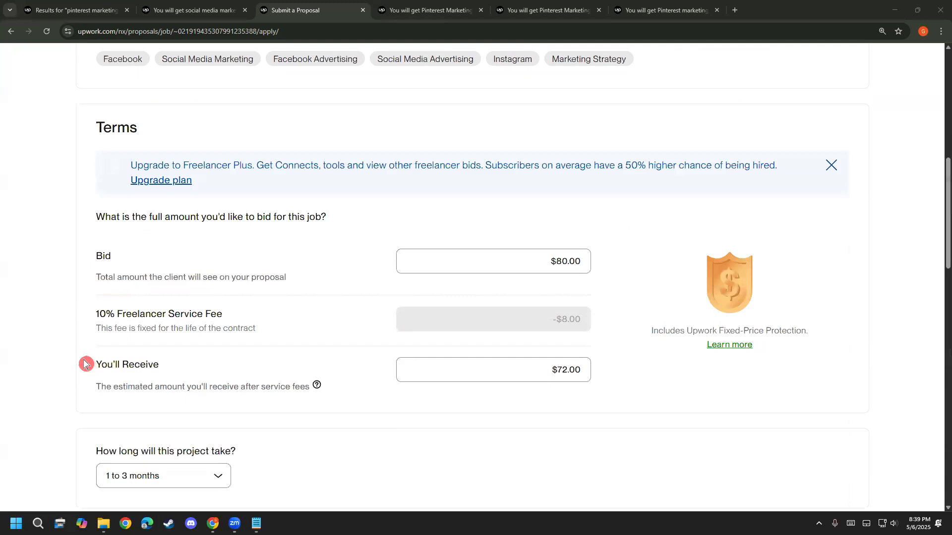
scroll(43, 394, "up", 20)
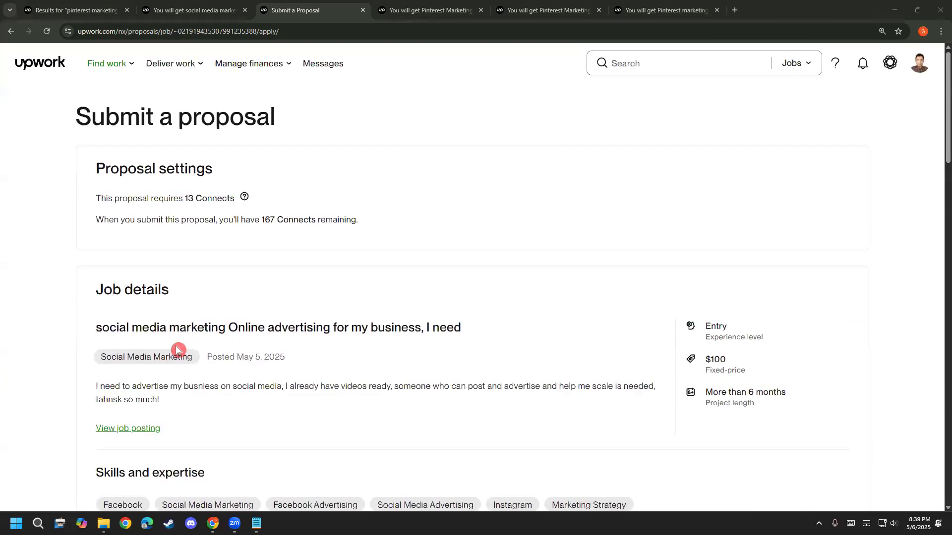
left_click(146, 431)
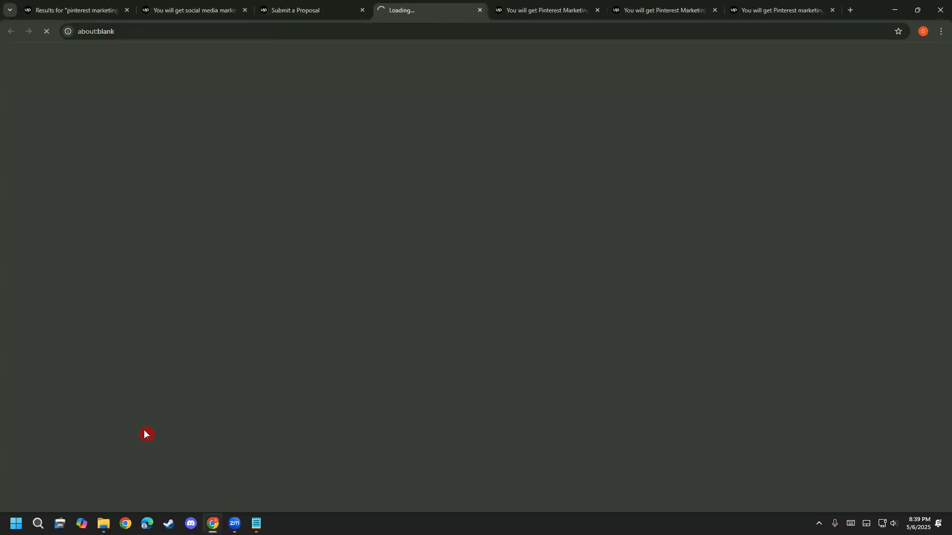
scroll(107, 317, "down", 5)
scroll(108, 317, "down", 13)
scroll(108, 317, "up", 7)
scroll(146, 302, "up", 6)
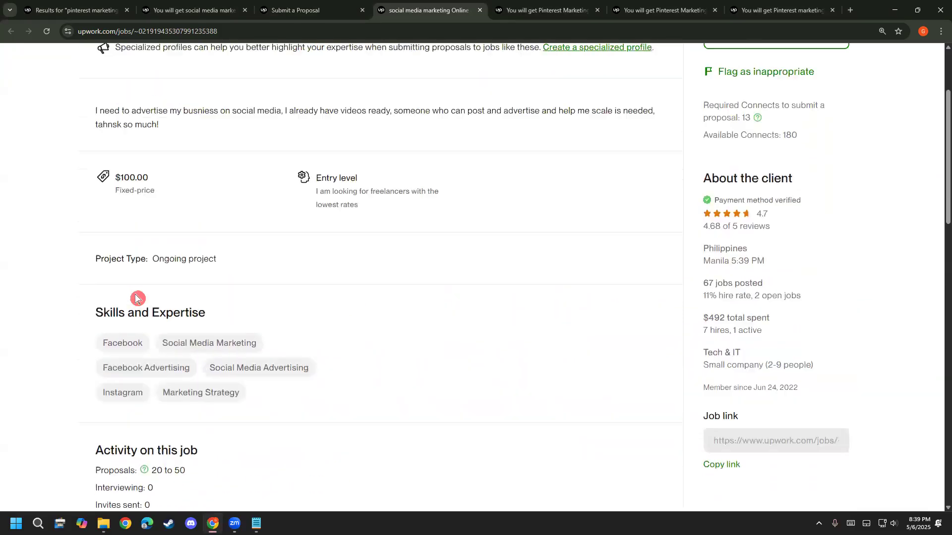
scroll(112, 300, "up", 4)
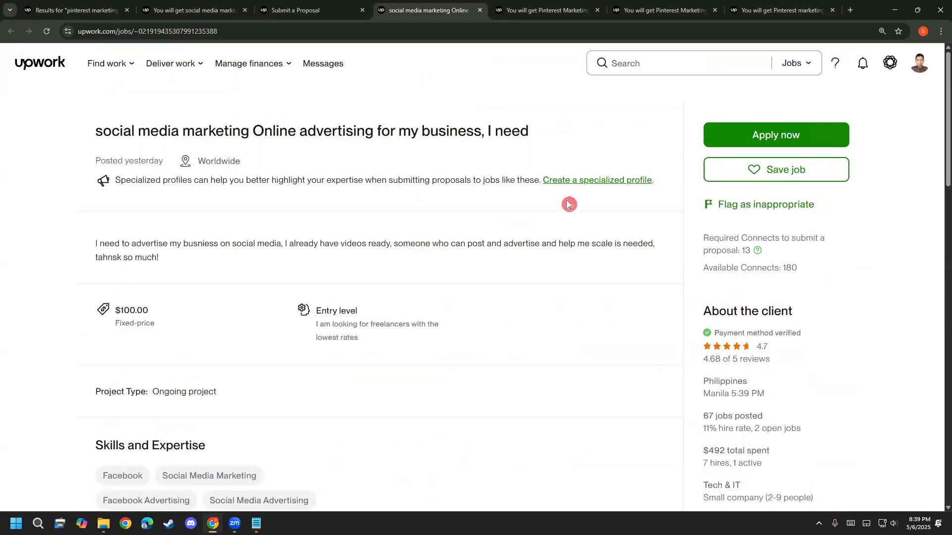
scroll(106, 319, "down", 3)
scroll(102, 325, "down", 5)
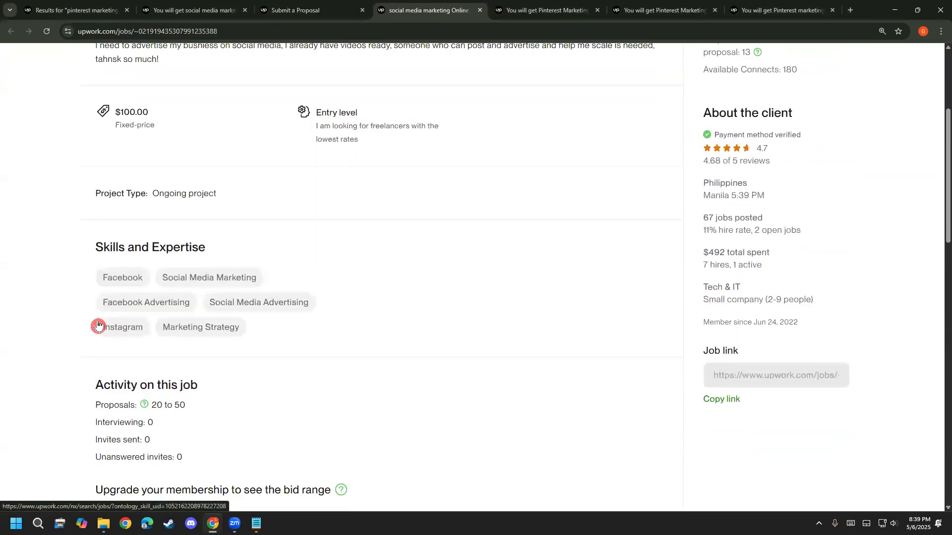
scroll(98, 326, "down", 2)
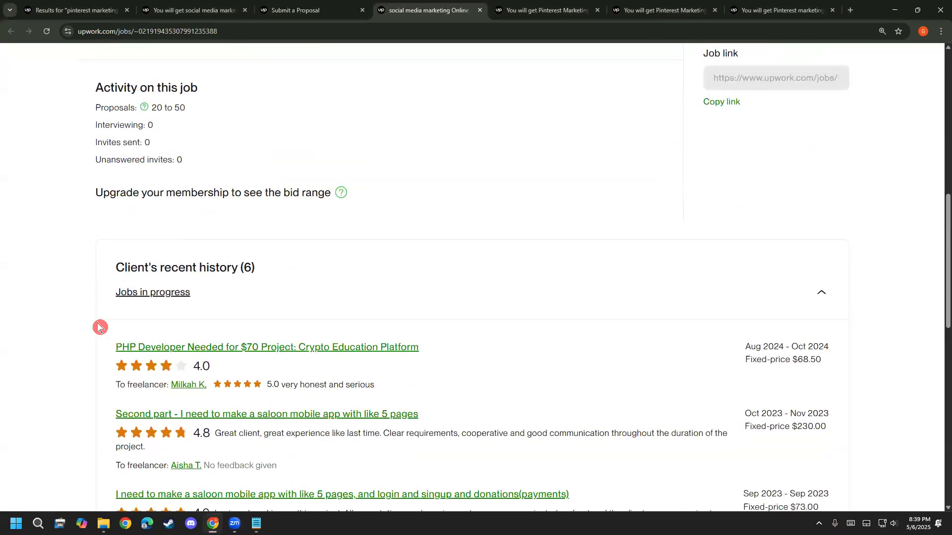
scroll(101, 324, "down", 5)
scroll(102, 323, "down", 4)
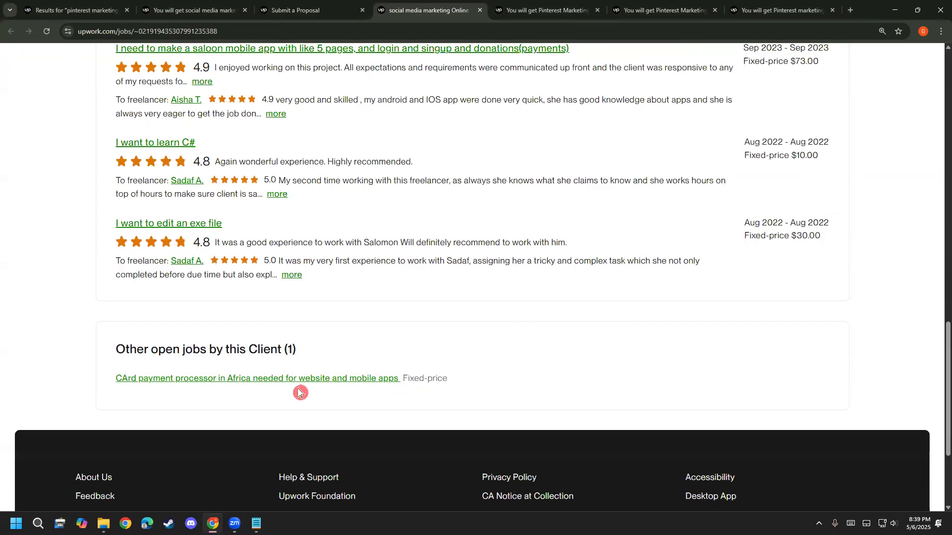
scroll(99, 361, "up", 11)
scroll(23, 360, "up", 7)
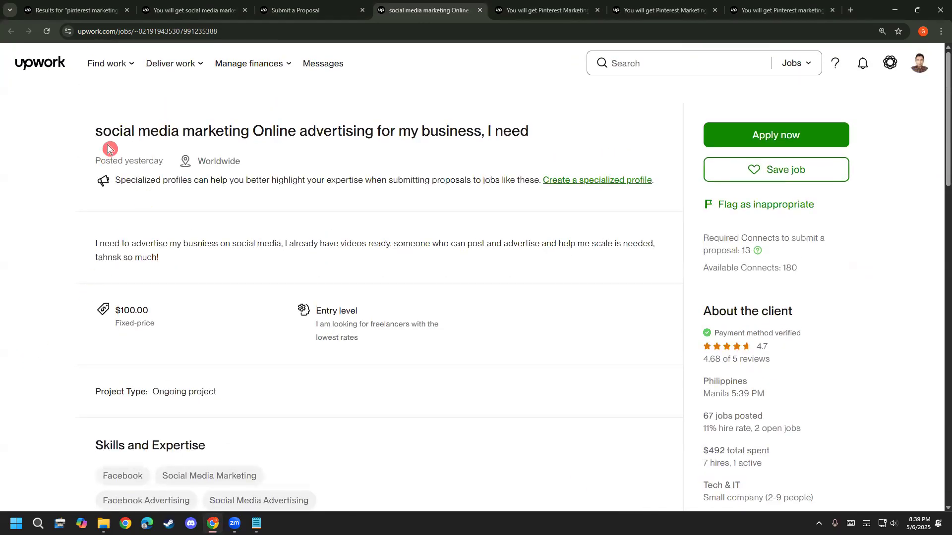
- Copy the job title 'social media marketing Online advertising for my business, I need'
left_click_drag(102, 134, 526, 134)
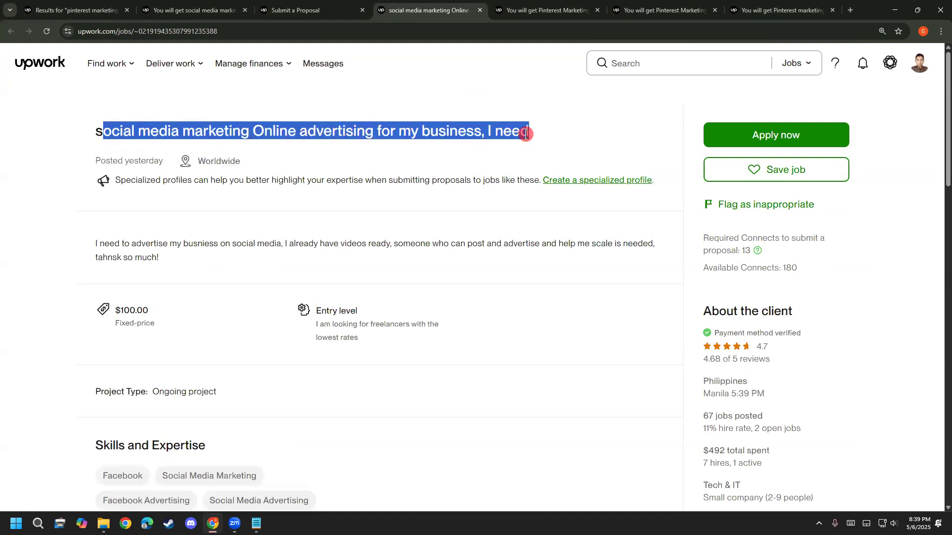
left_click(132, 263)
left_click_drag(85, 135, 543, 131)
right_click(454, 131)
left_click(486, 147)
mouse_move(213, 522)
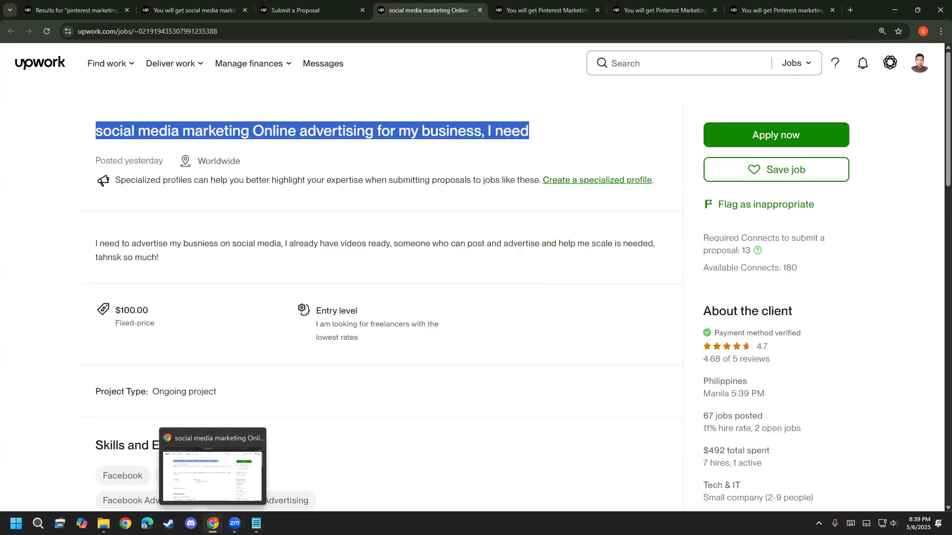
left_click(213, 492)
- Open ChatGPT in the next tab and type 'i want to make a cover letter... for upwork'
key("ctrl+Tab")
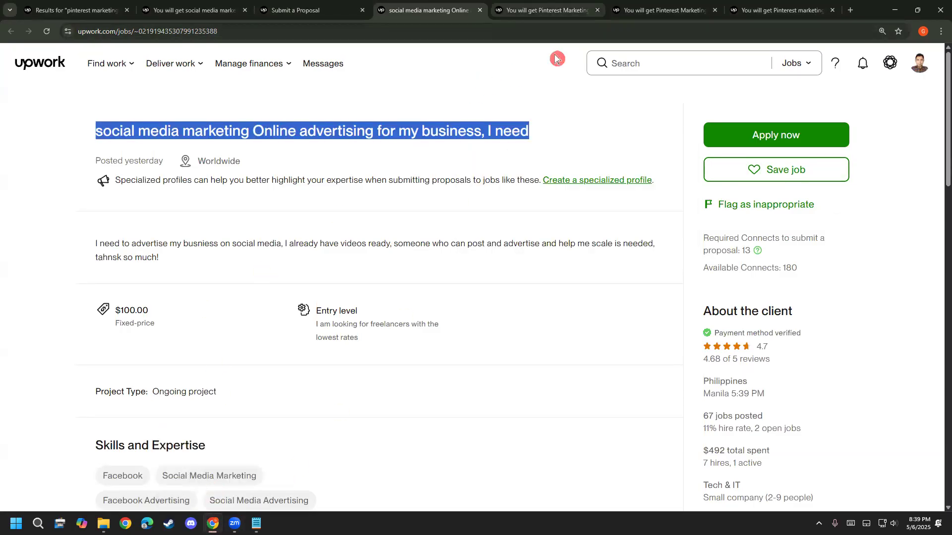
key("ctrl+l")
type("c")
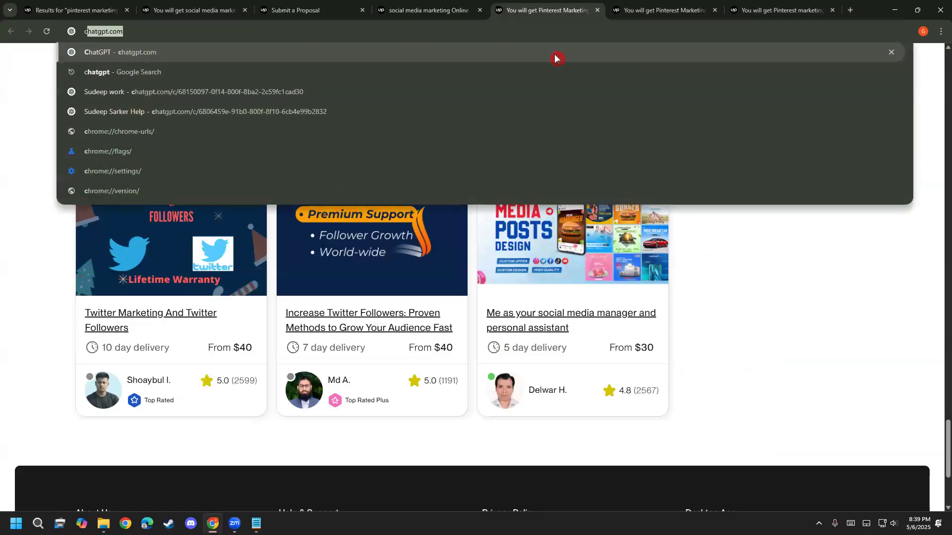
left_click(265, 54)
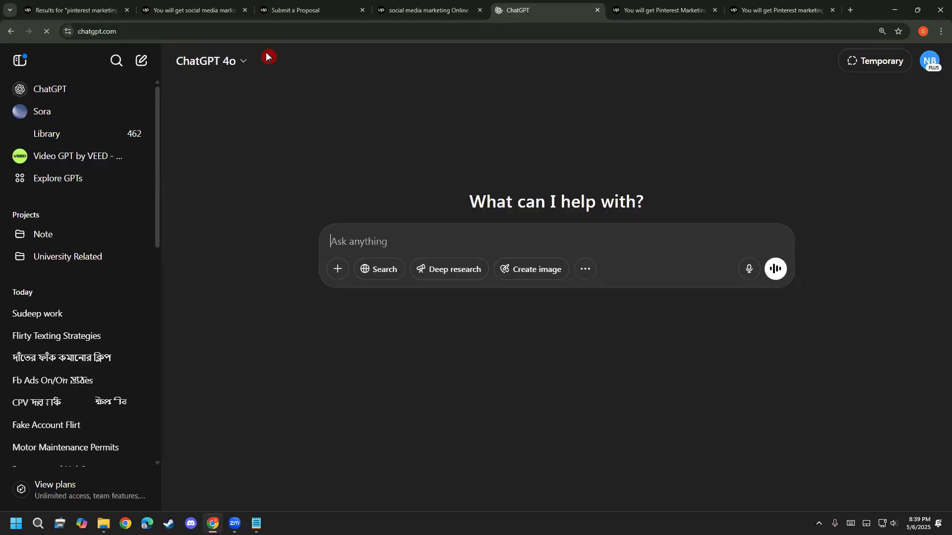
left_click(403, 6)
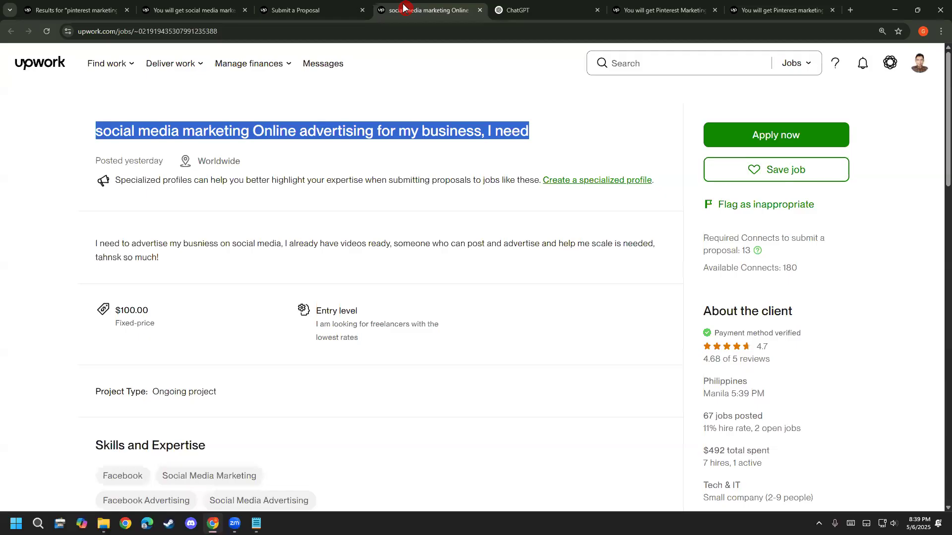
key("ctrl+c")
key("ctrl+Tab")
key("ctrl+v")
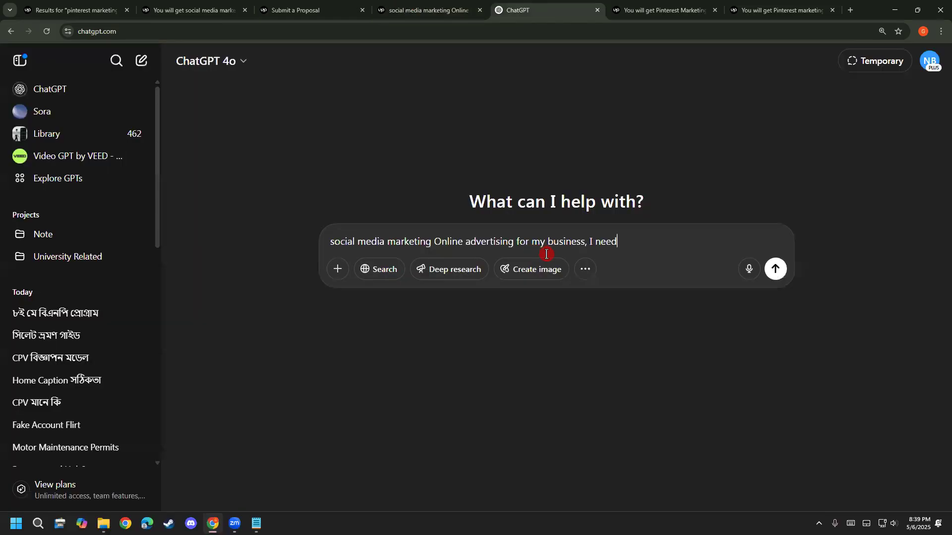
key("shift+Return")
key("BackSpace")
key("BackSpace")
type("i want to mak")
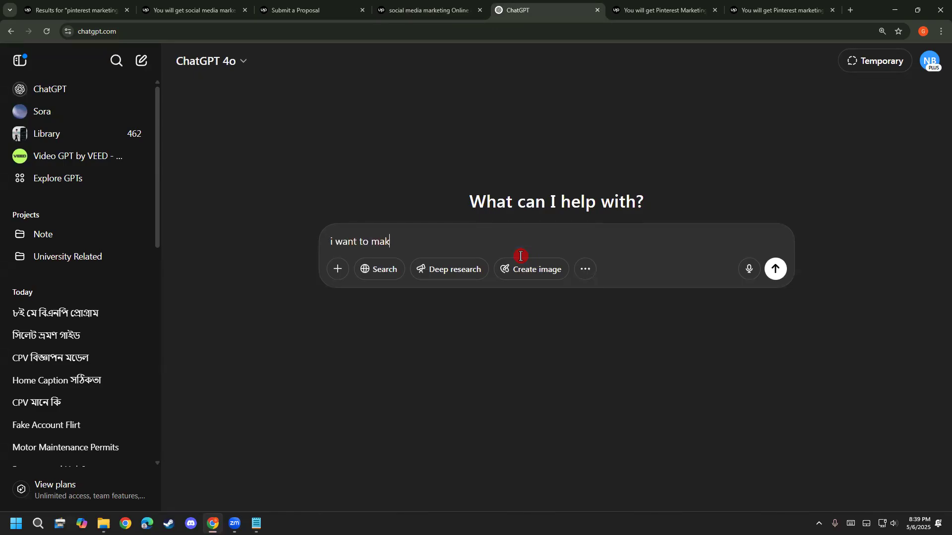
type("e a cover letter...  for upwork")
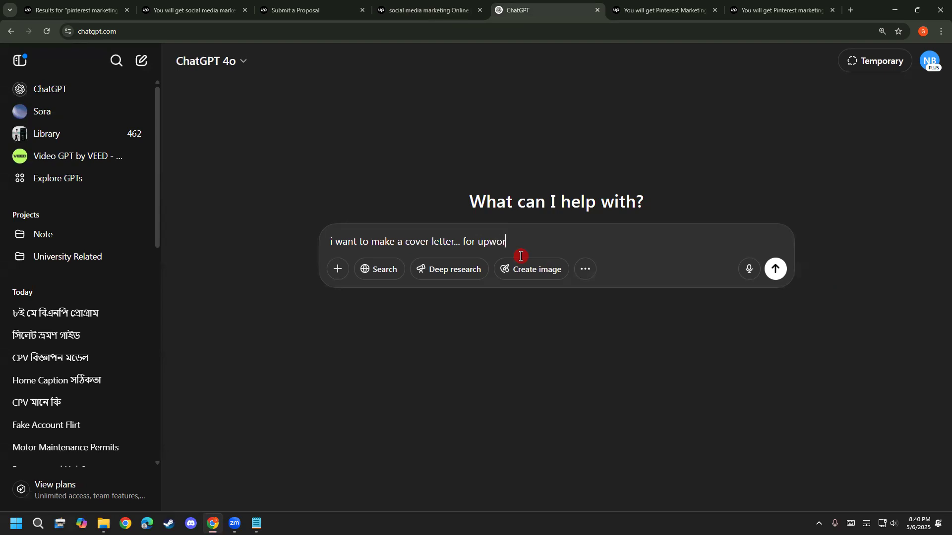
key("shift+Return")
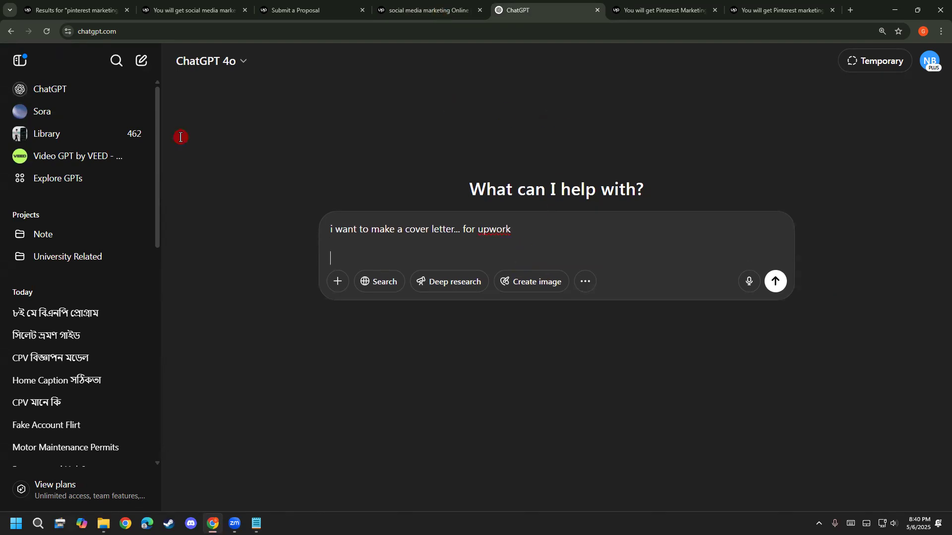
- Paste the Upwork job title below the cover-letter request
left_click(436, 13)
right_click(184, 140)
left_click(206, 149)
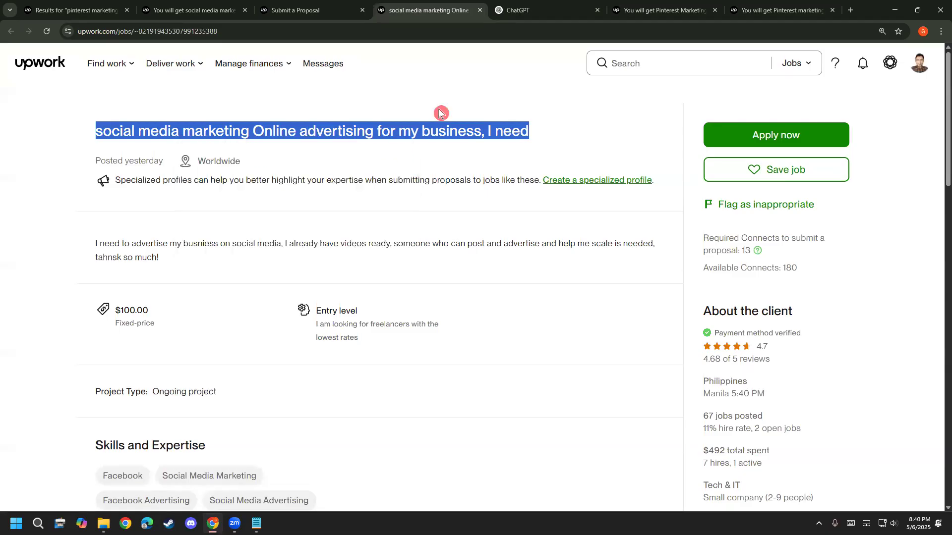
key("ctrl+Tab")
key("ctrl+v")
key("shift+Return")
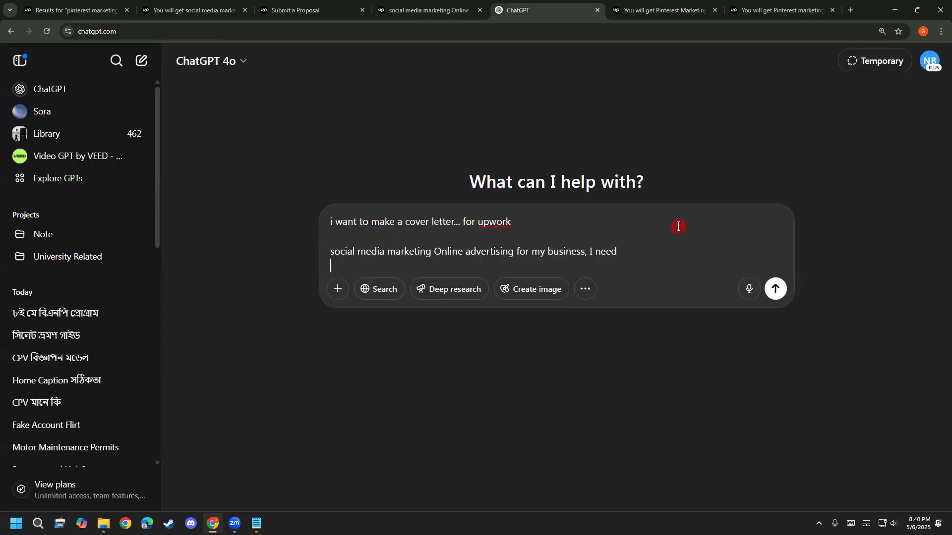
- Copy the job description into the prompt with a 'Description :' label
left_click(411, 13)
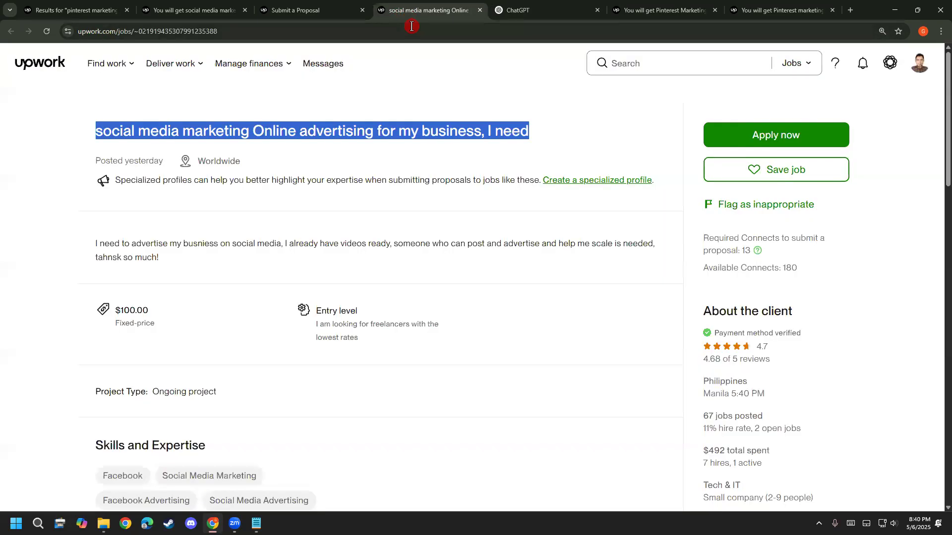
scroll(45, 233, "down", 1)
left_click_drag(93, 192, 167, 207)
right_click(167, 207)
left_click(201, 216)
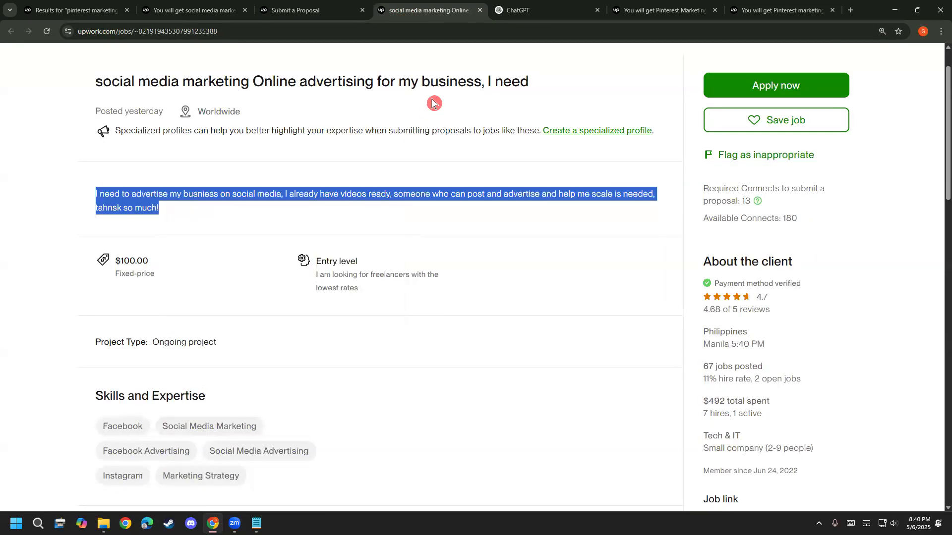
left_click(512, 10)
key("shift+Return")
key("ctrl+v")
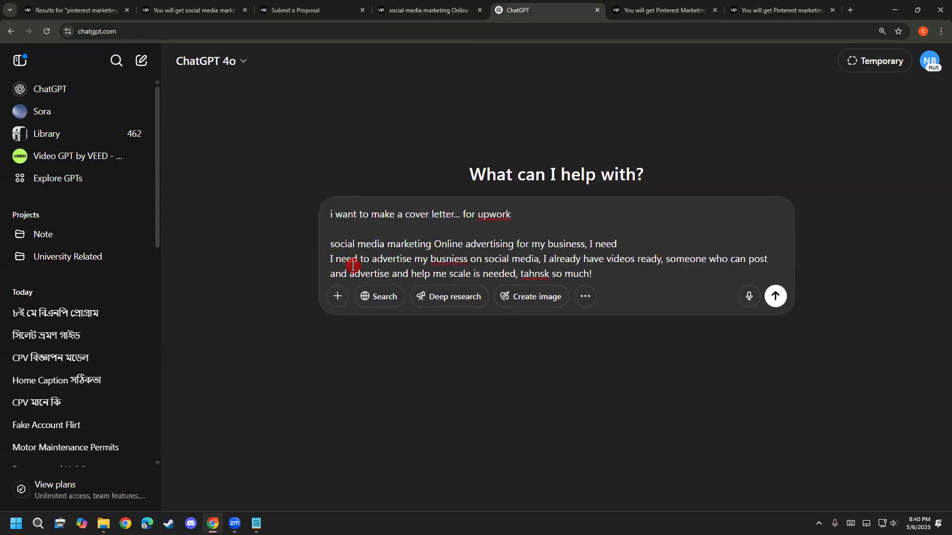
type("Descr")
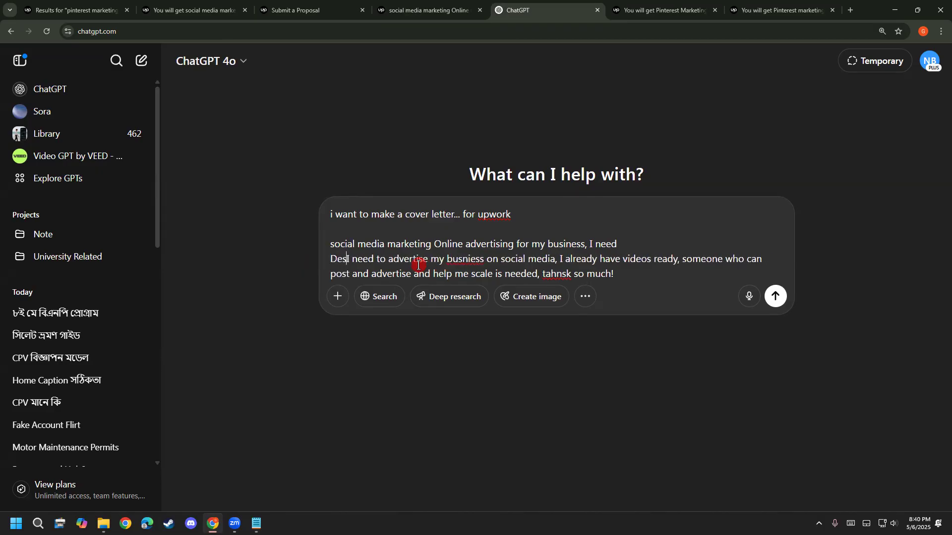
type("i")
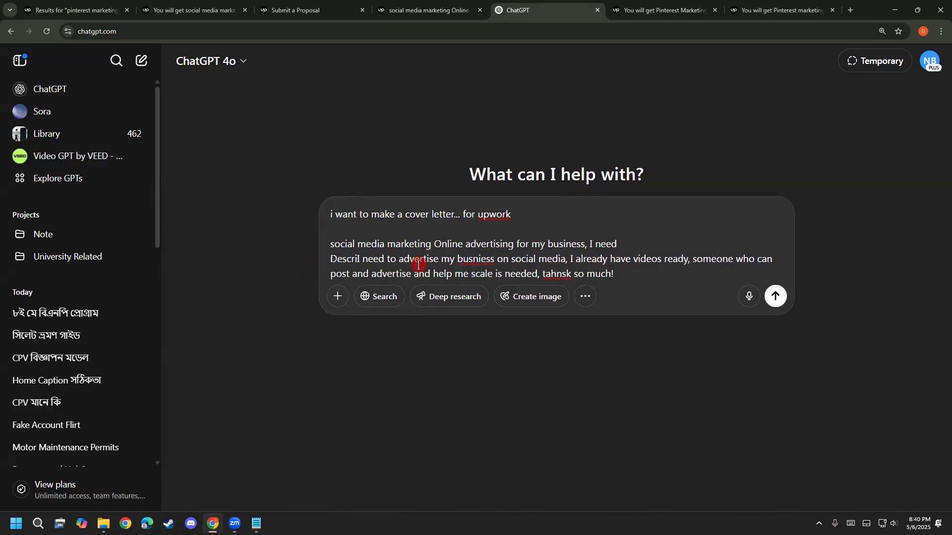
type("ption ")
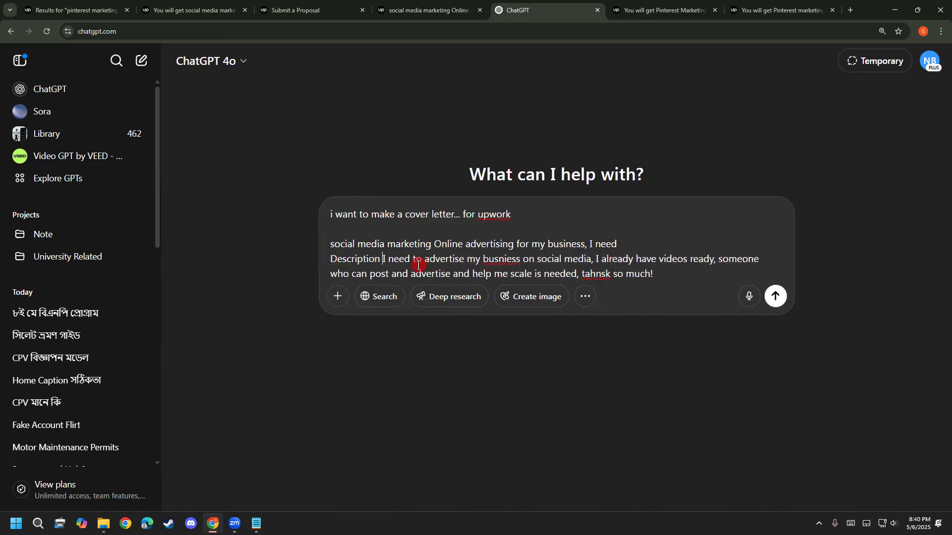
type(":")
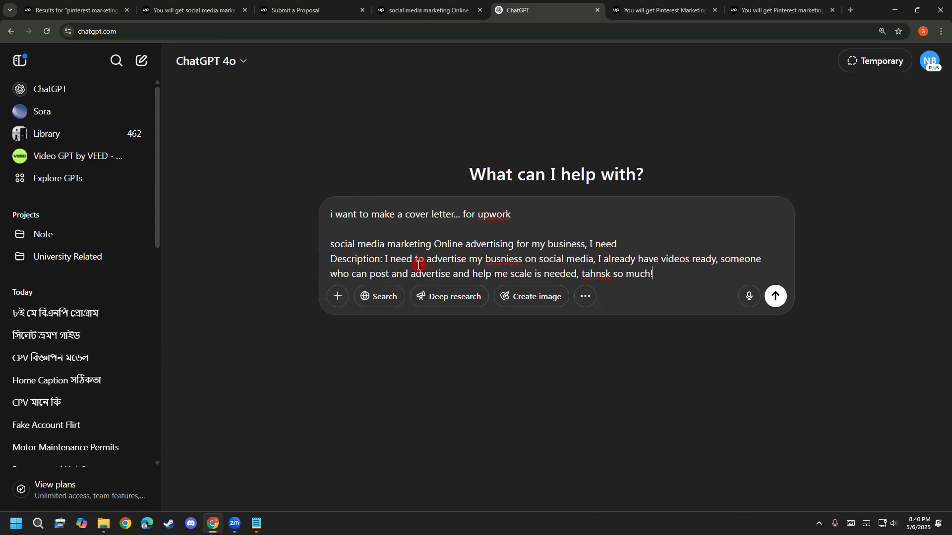
key("shift+Return")
- Paste the $100.00 fixed-price, entry-level budget details into the prompt
left_click(403, 9)
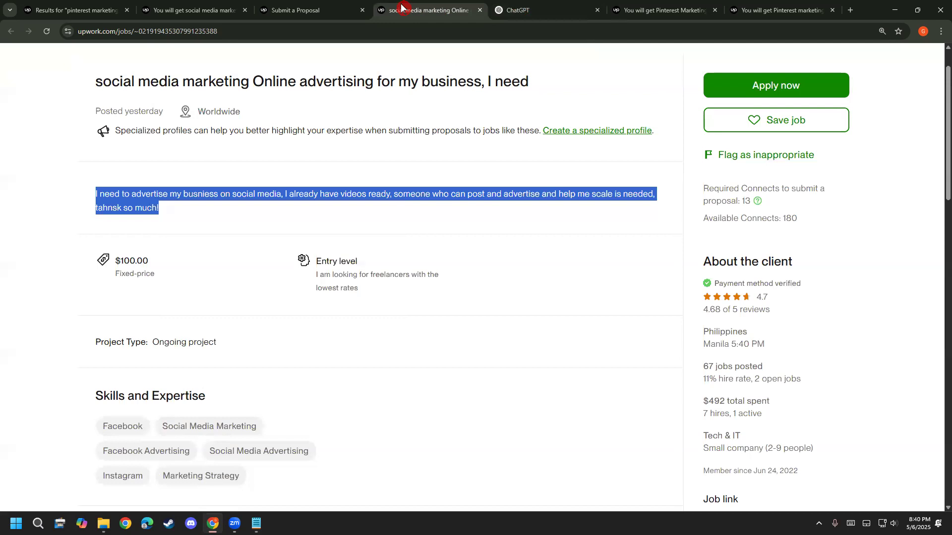
left_click(64, 258)
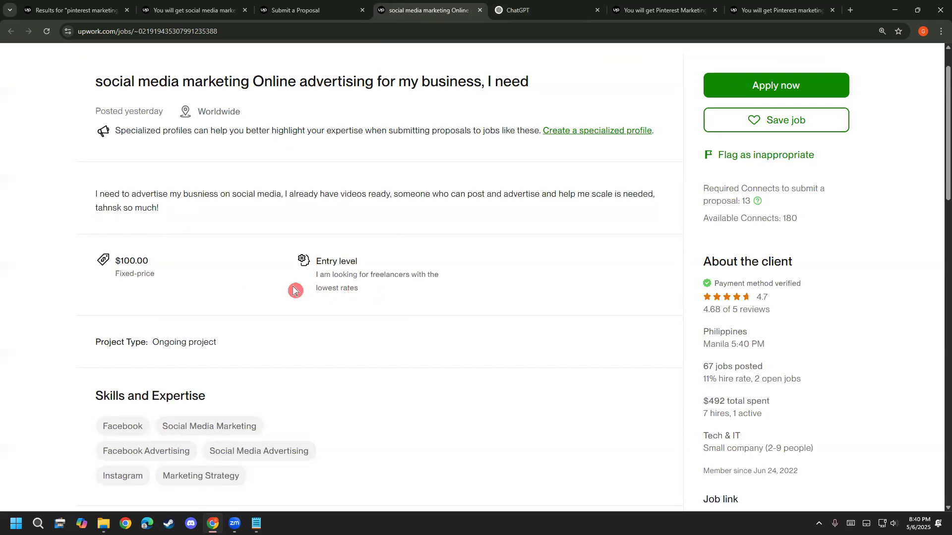
left_click_drag(361, 291, 95, 270)
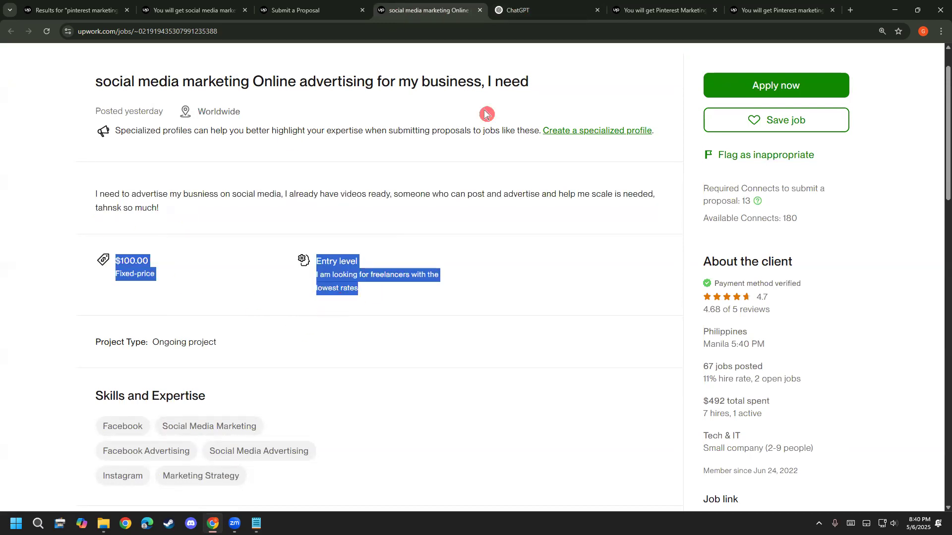
key("ctrl+c")
key("ctrl+Tab")
key("ctrl+v")
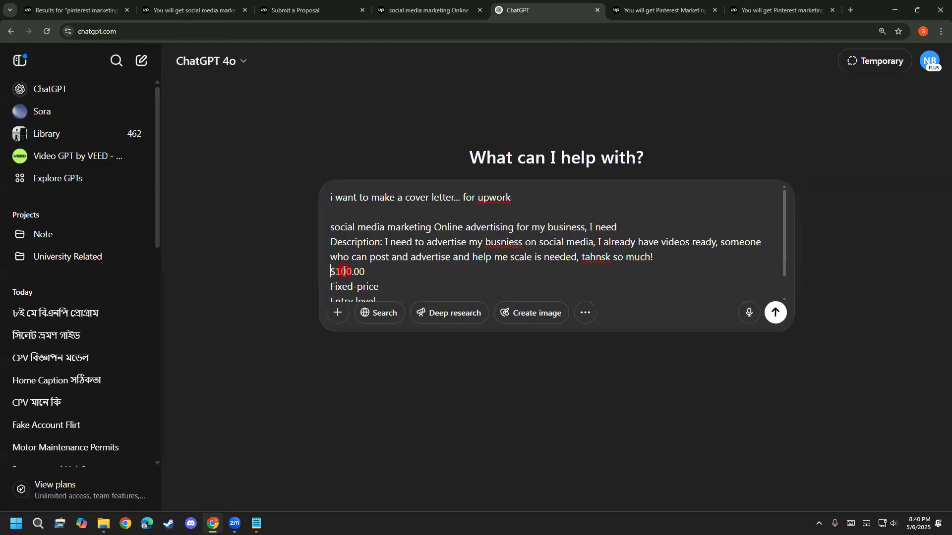
key("shift+Return")
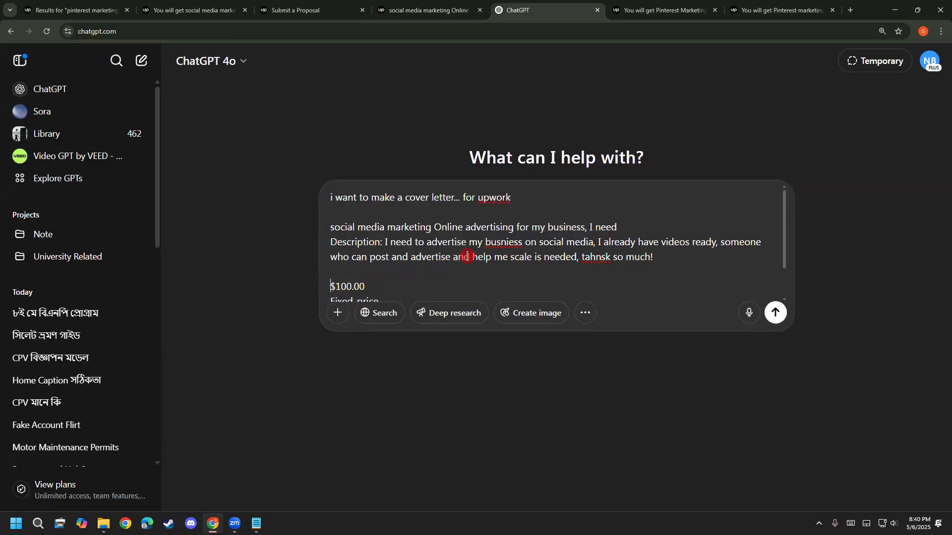
scroll(463, 260, "down", 1)
left_click(588, 287)
key("shift+Return")
key("shift+Return")
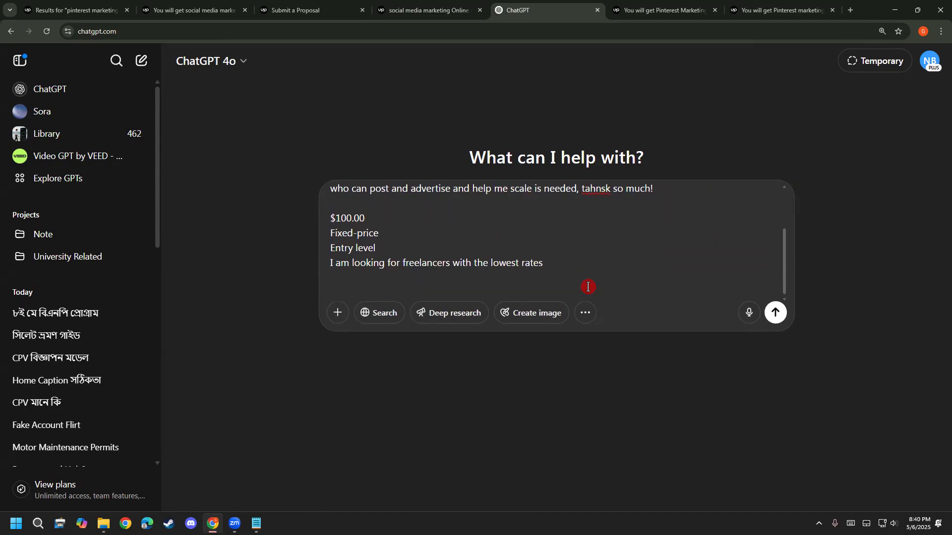
- Start an unfinished 'i am specialized in' line, then switch to the first browser tab
type("i am speci")
type("aliz")
key("BackSpace")
key("BackSpace")
type("zed in pin")
key("BackSpace")
key("BackSpace")
key("BackSpace")
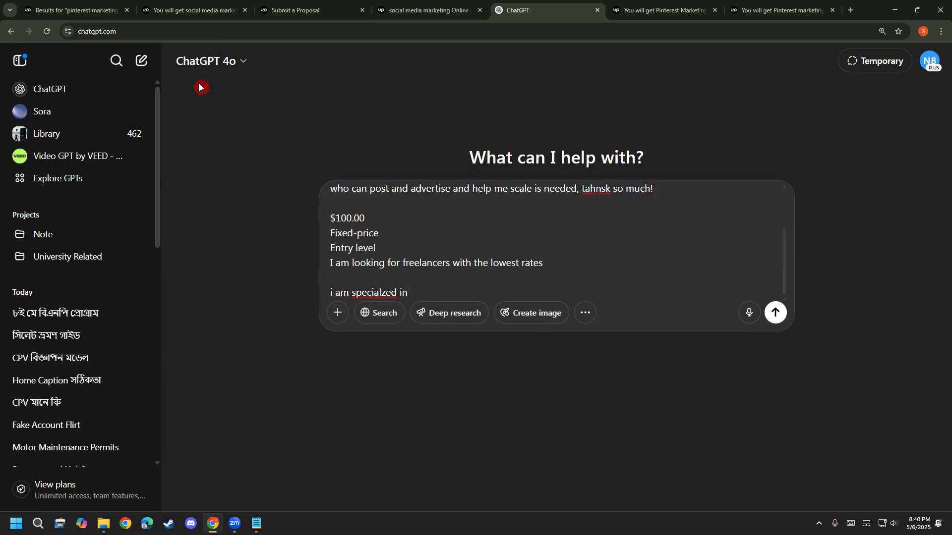
left_click(161, 9)
left_click(91, 11)
left_click(116, 31)
- Open the Fiverr seller profile and copy its Digital Marketer About paragraph
type("f")
left_click(138, 54)
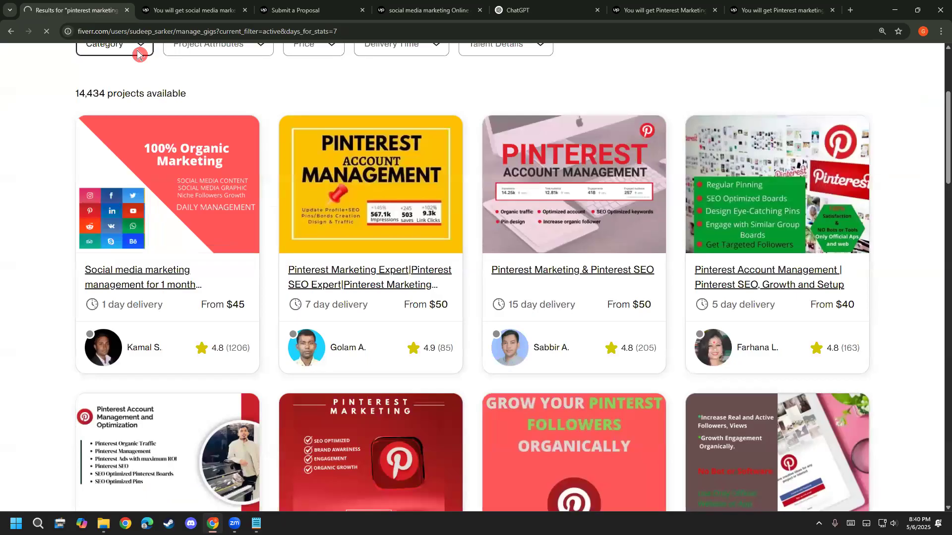
left_click(873, 72)
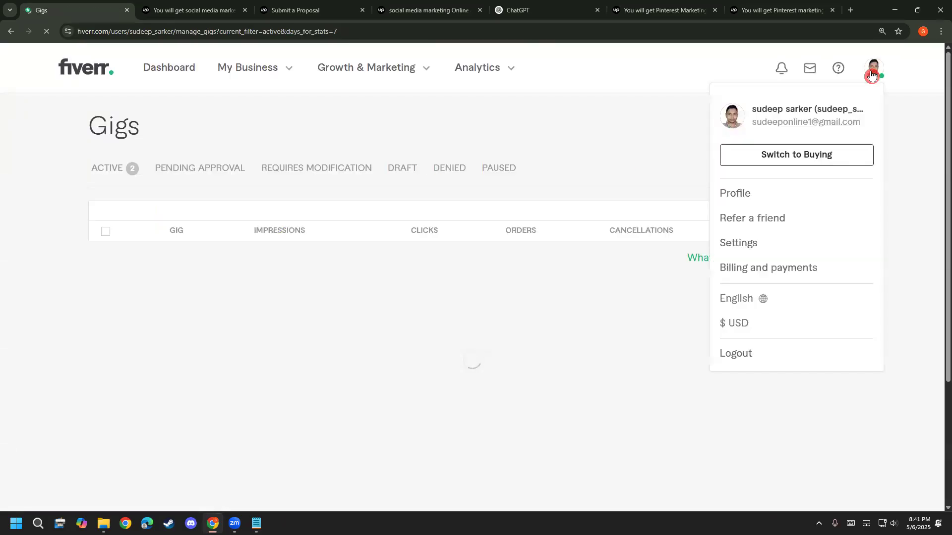
left_click(736, 198)
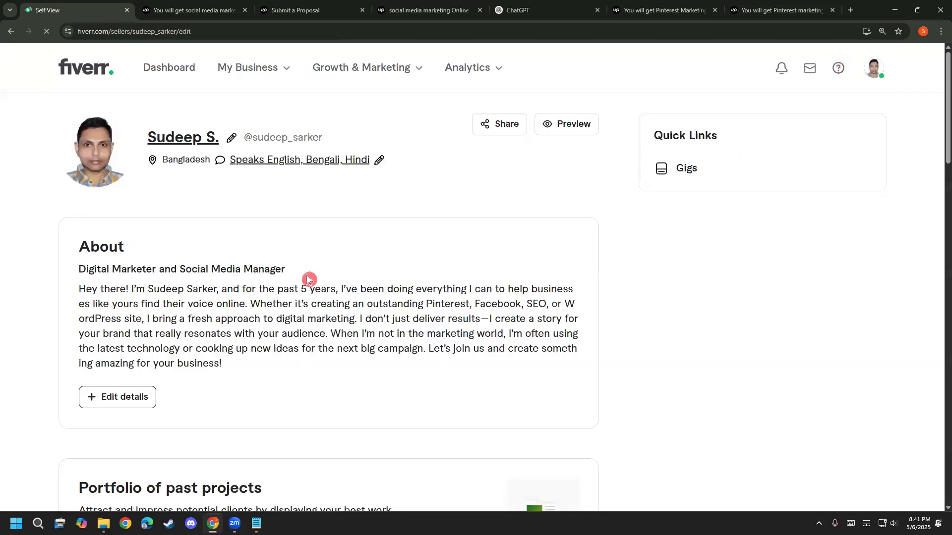
left_click_drag(78, 288, 237, 373)
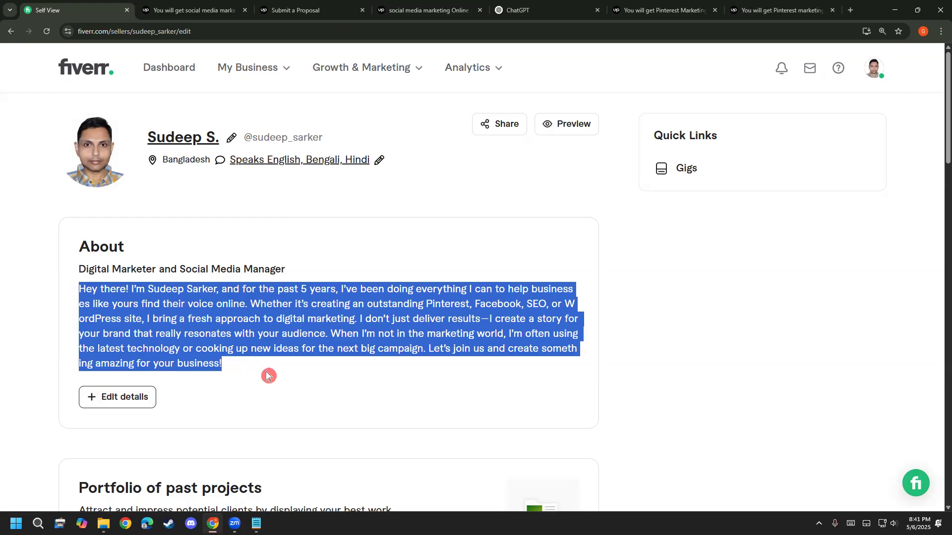
key("ctrl+5")
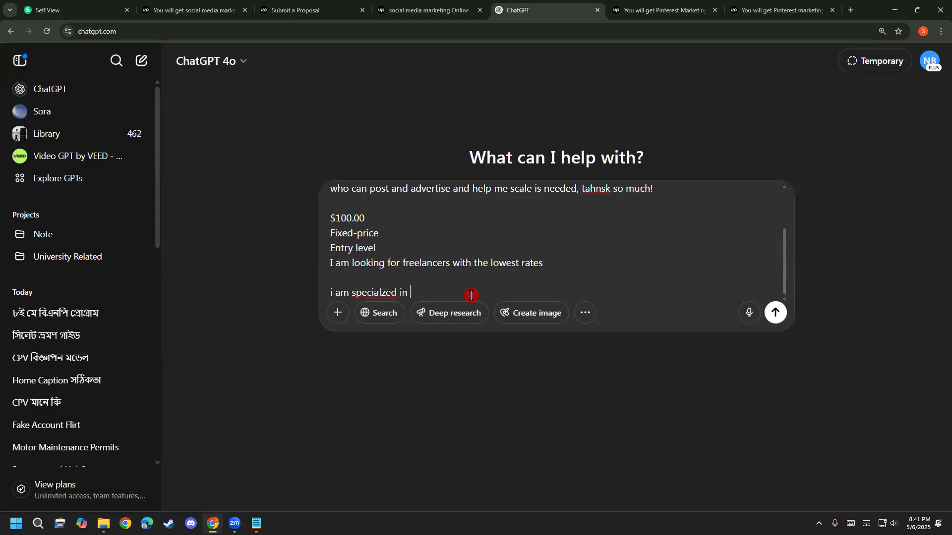
- Paste the profile's About paragraph into the ChatGPT prompt, trim the opening words, and request the cover letter
key("ctrl+v")
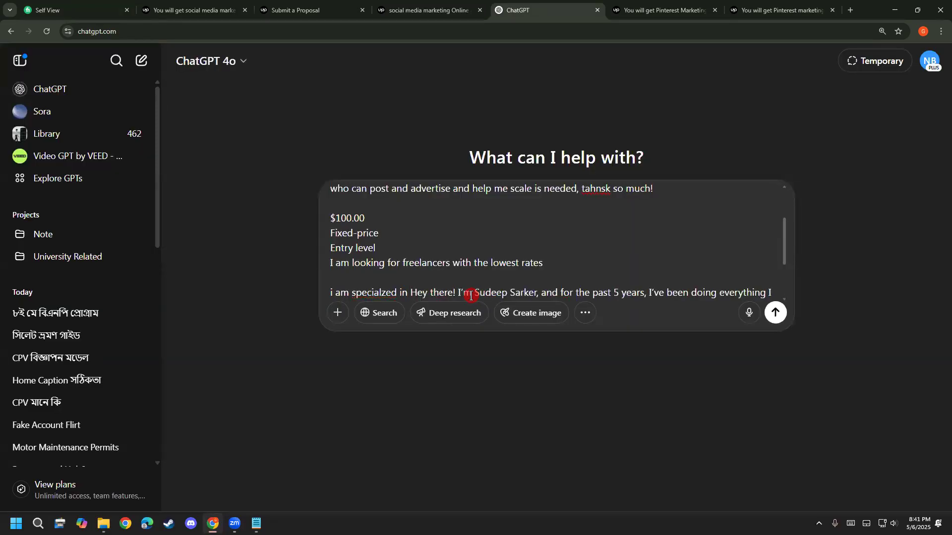
left_click_drag(456, 292, 320, 221)
key("BackSpace")
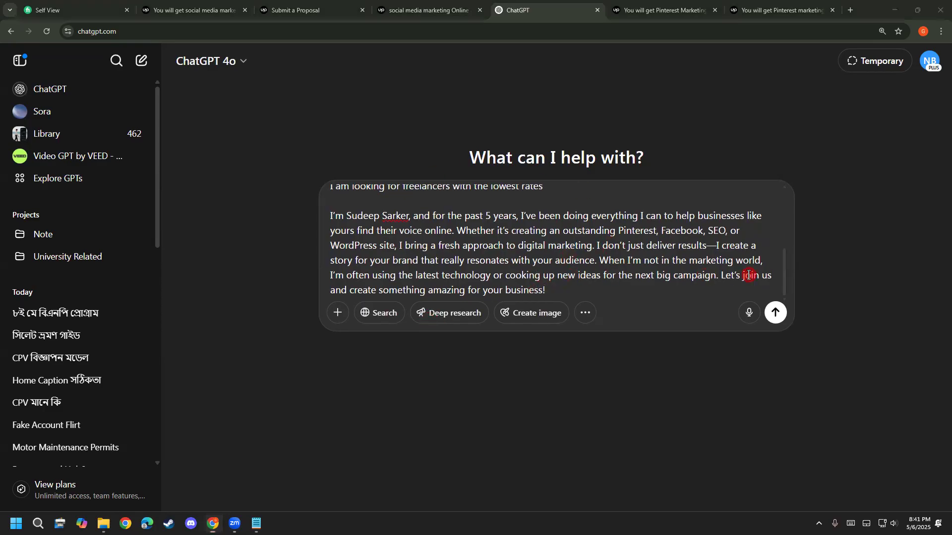
left_click(775, 313)
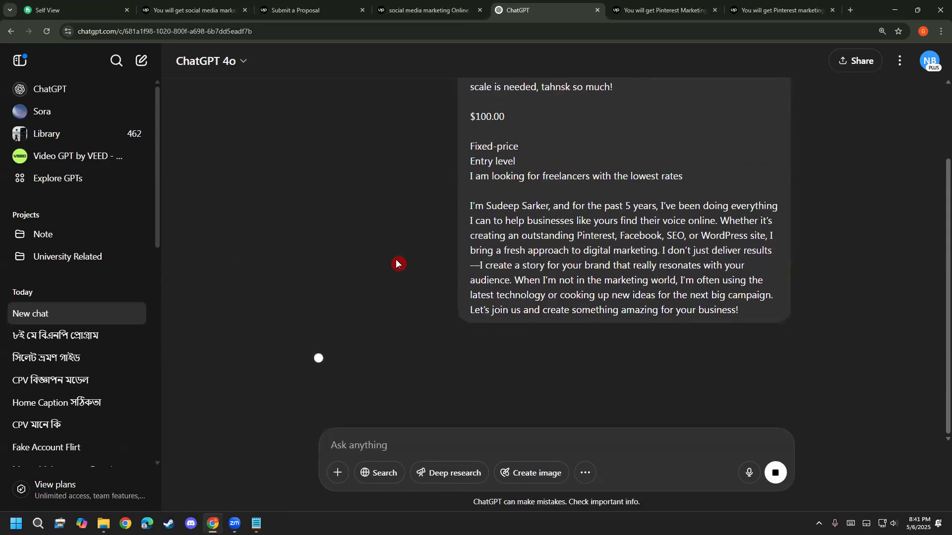
scroll(396, 260, "down", 3)
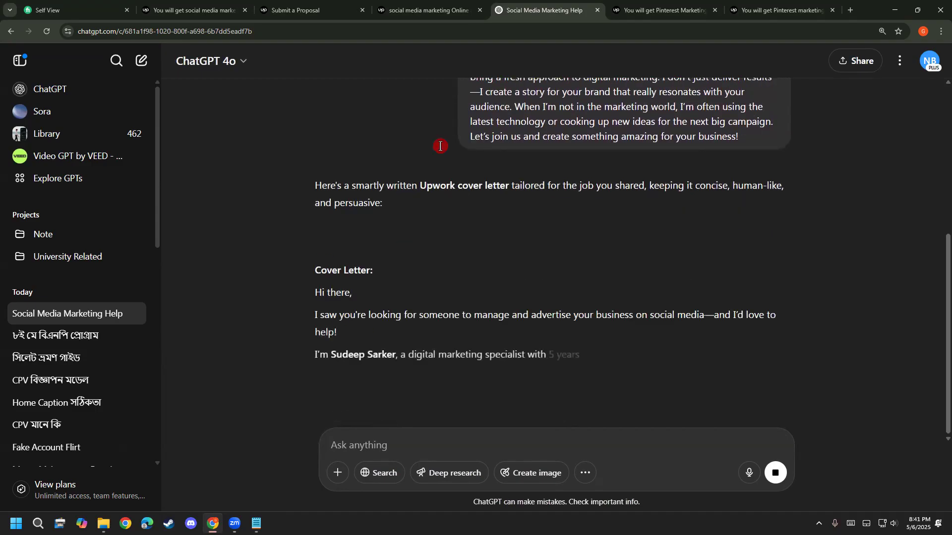
scroll(312, 259, "down", 3)
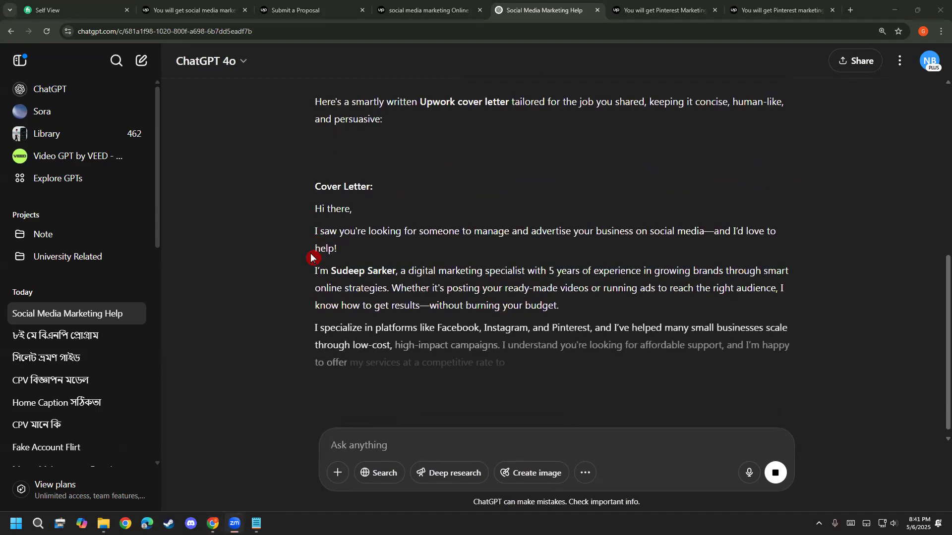
scroll(312, 258, "down", 2)
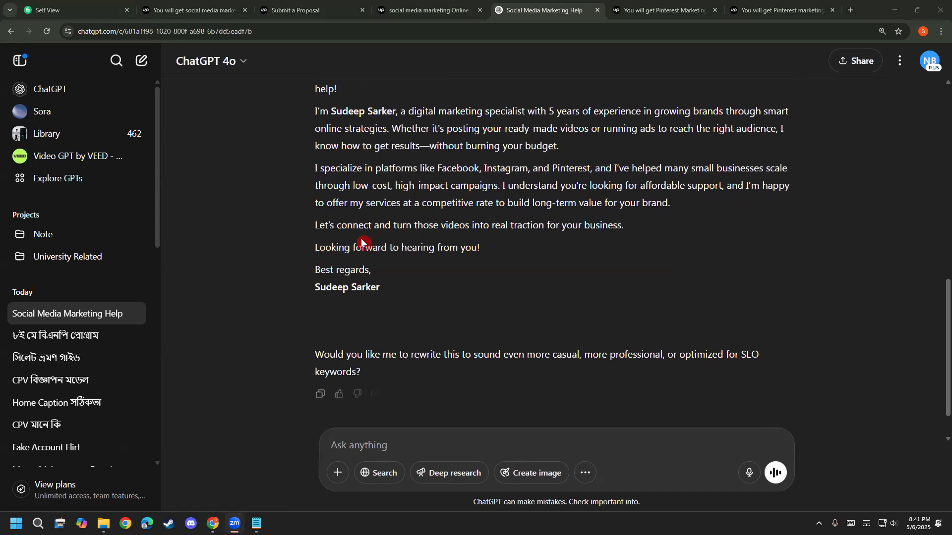
scroll(446, 223, "up", 1)
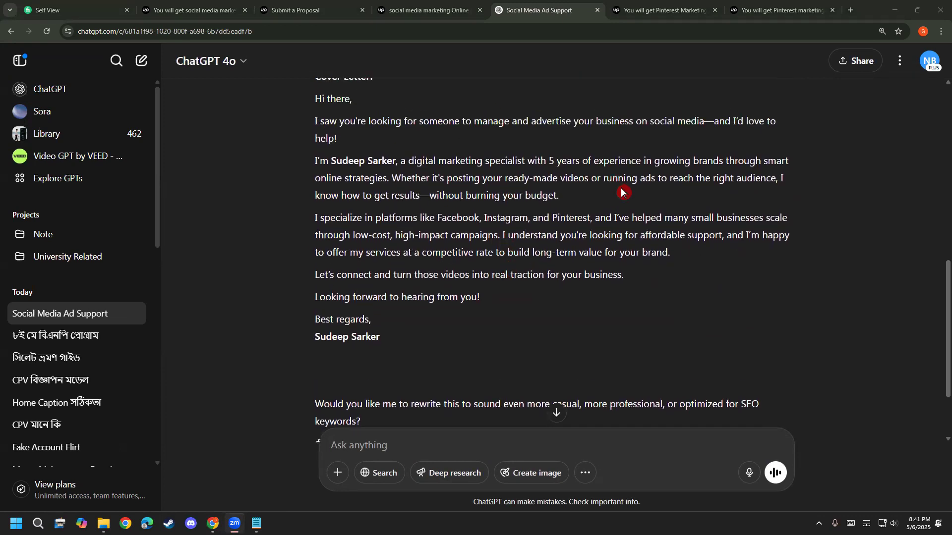
scroll(378, 290, "up", 1)
scroll(378, 290, "up", 1)
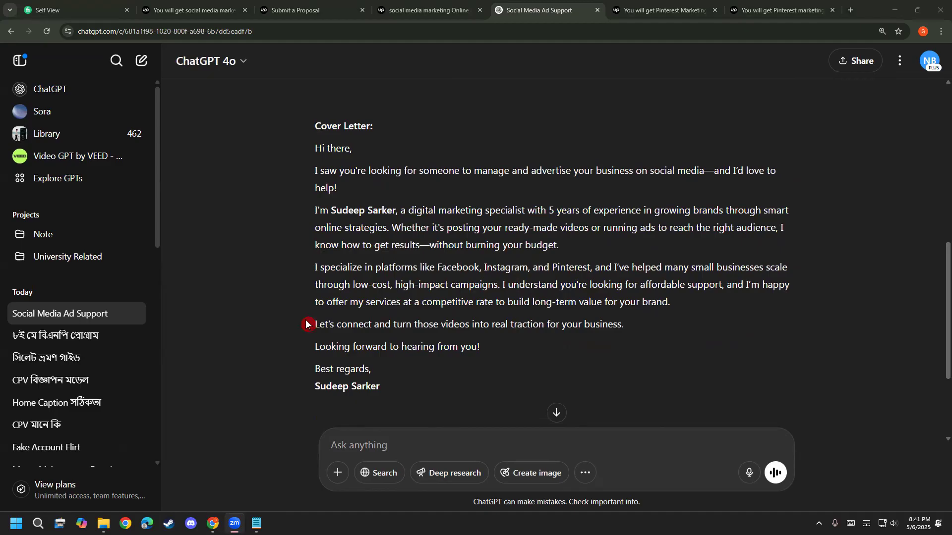
- Delete the Social Media Ad Support chat from the ChatGPT sidebar
left_click(133, 317)
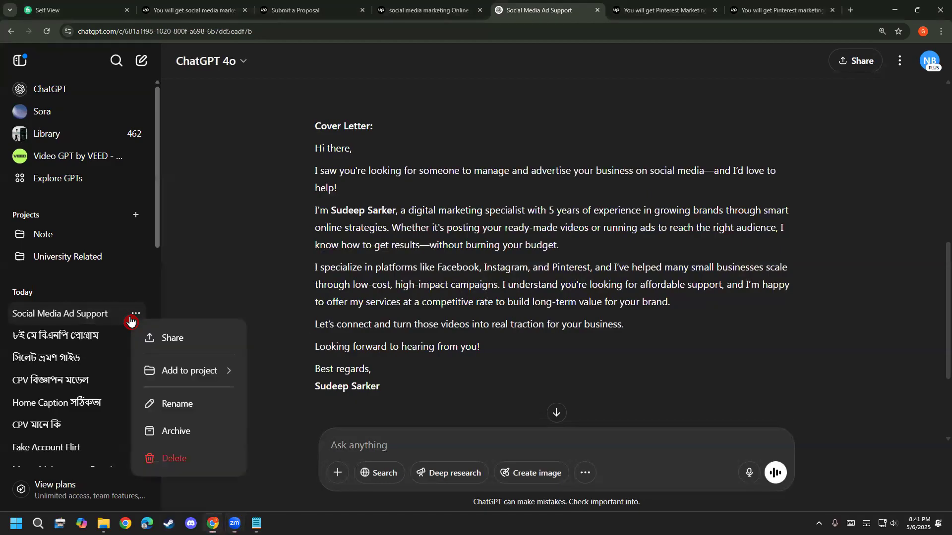
left_click(175, 459)
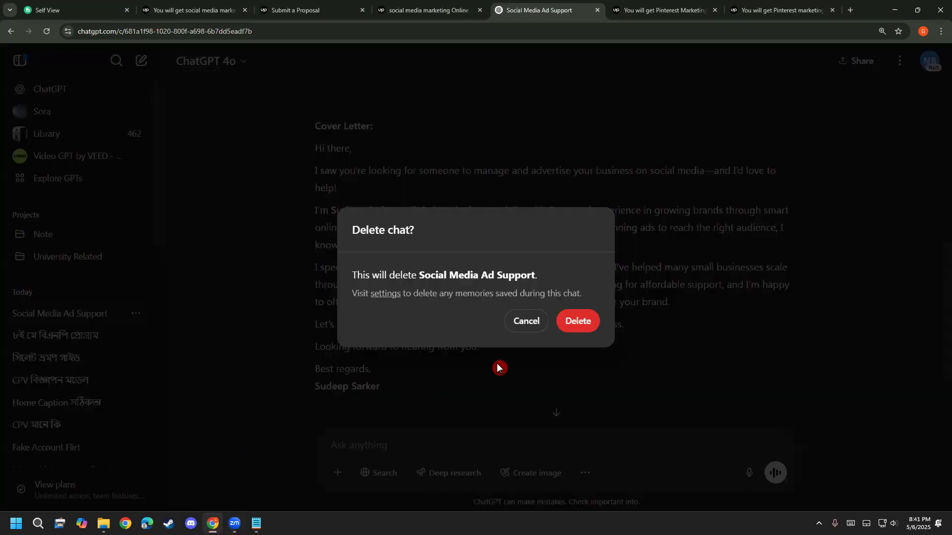
left_click(576, 322)
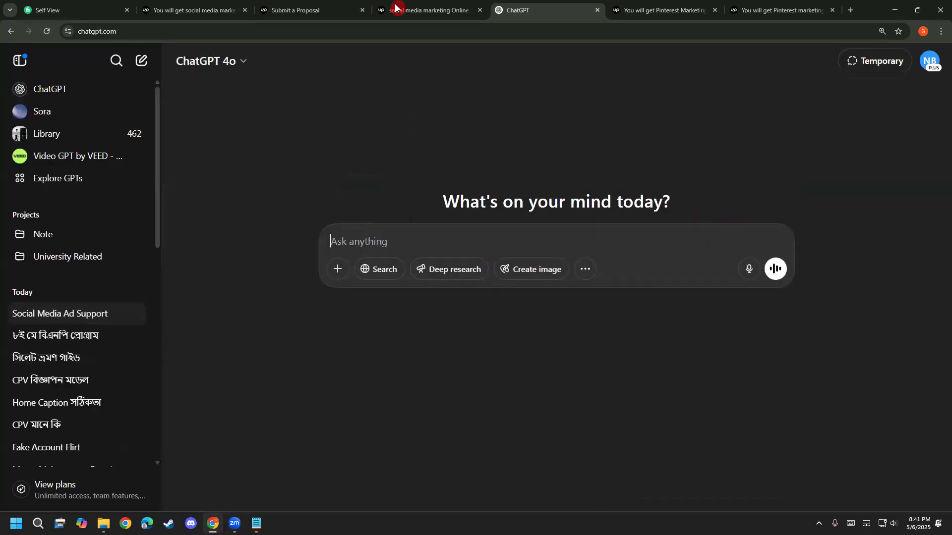
left_click(337, 8)
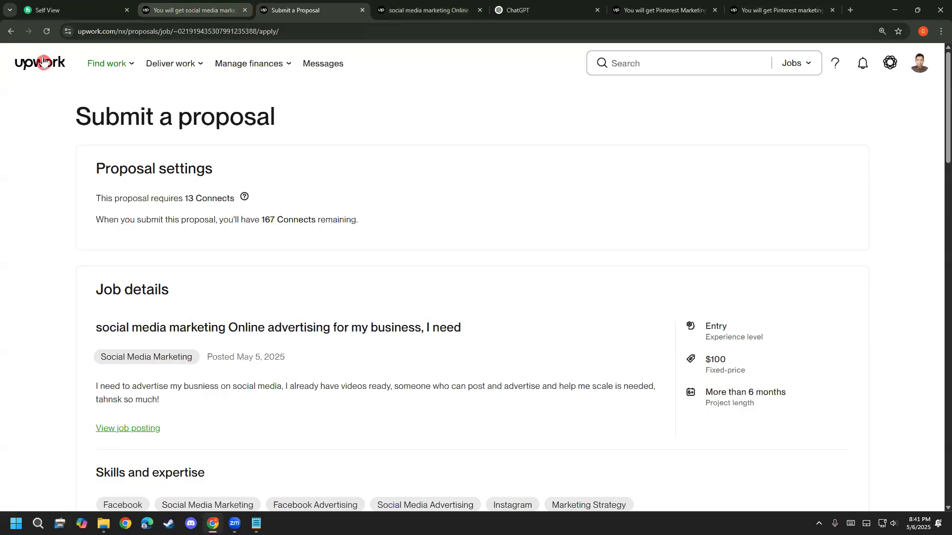
- Review the social media marketing gig and job posting, then apply to the job again
left_click(10, 31)
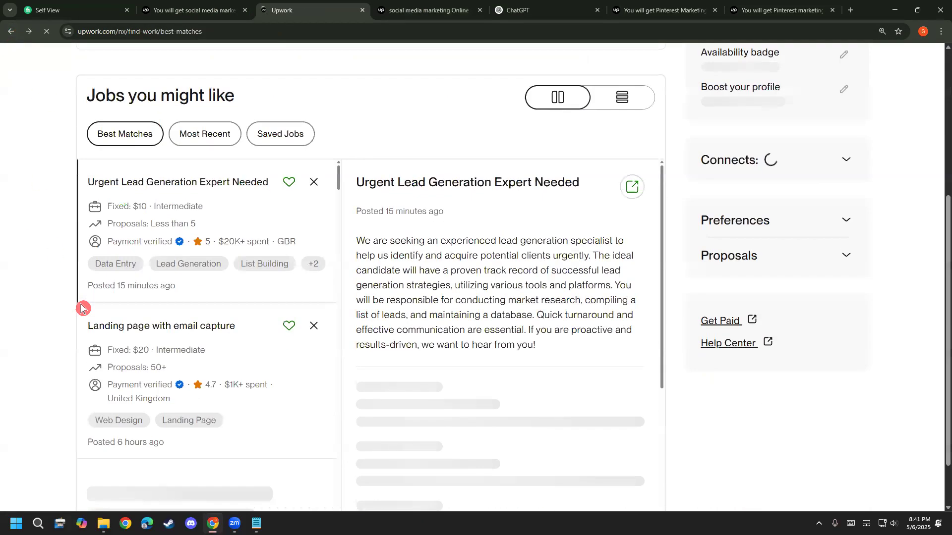
left_click(189, 10)
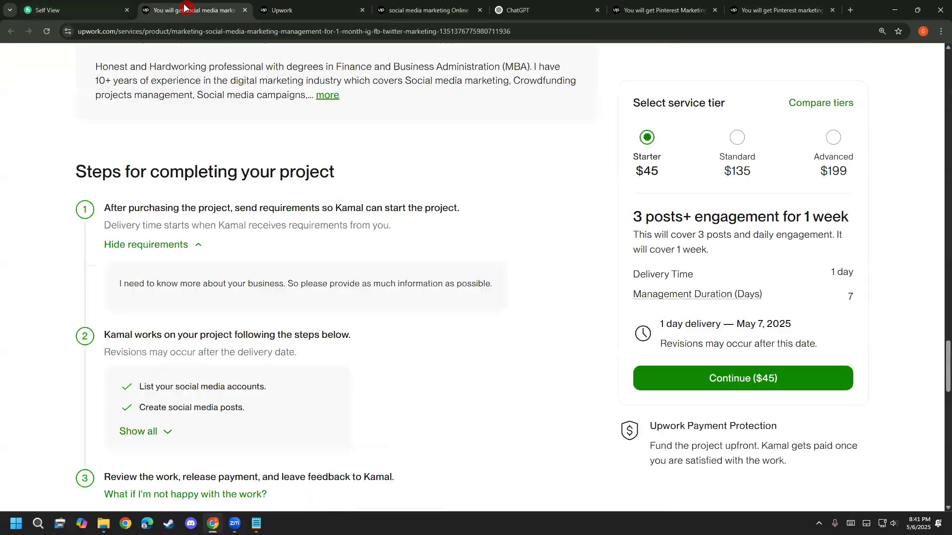
scroll(180, 265, "down", 5)
scroll(96, 365, "up", 8)
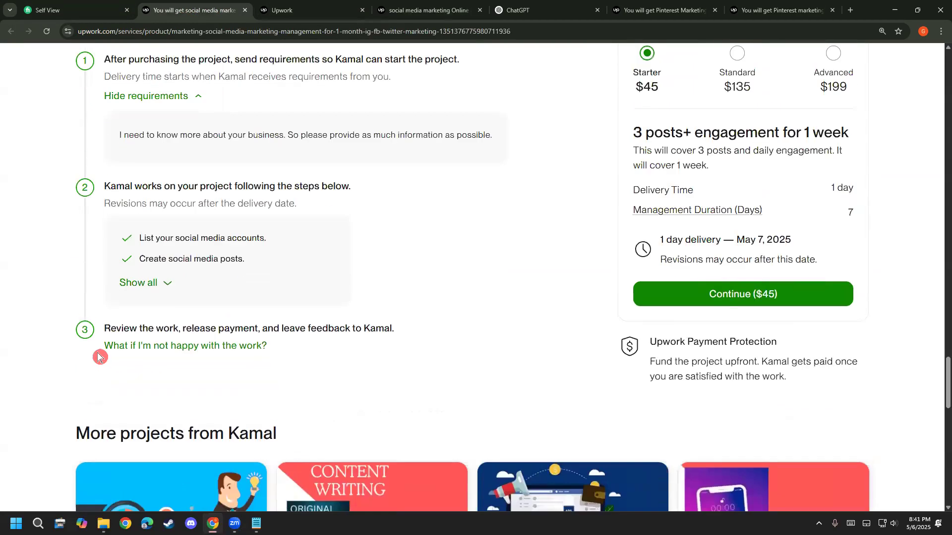
left_click(429, 7)
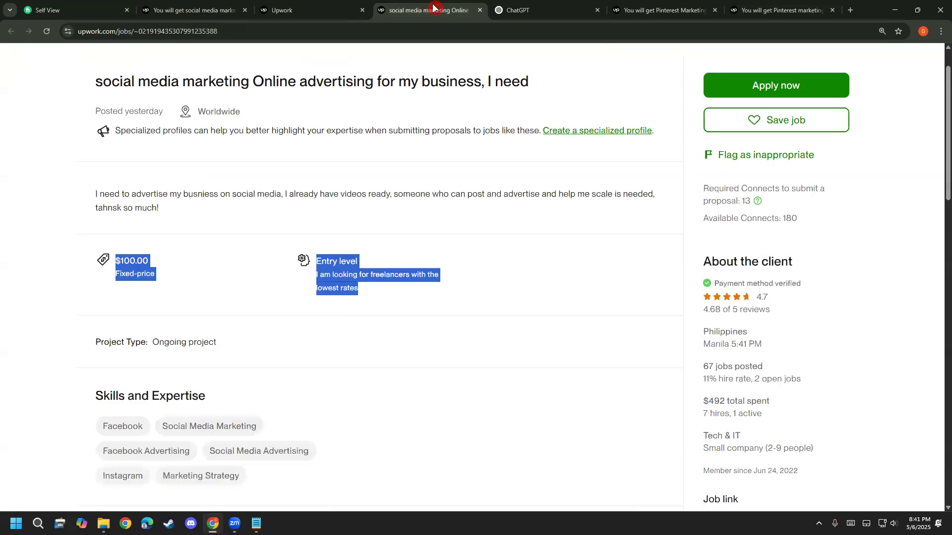
scroll(362, 300, "down", 10)
scroll(454, 327, "up", 9)
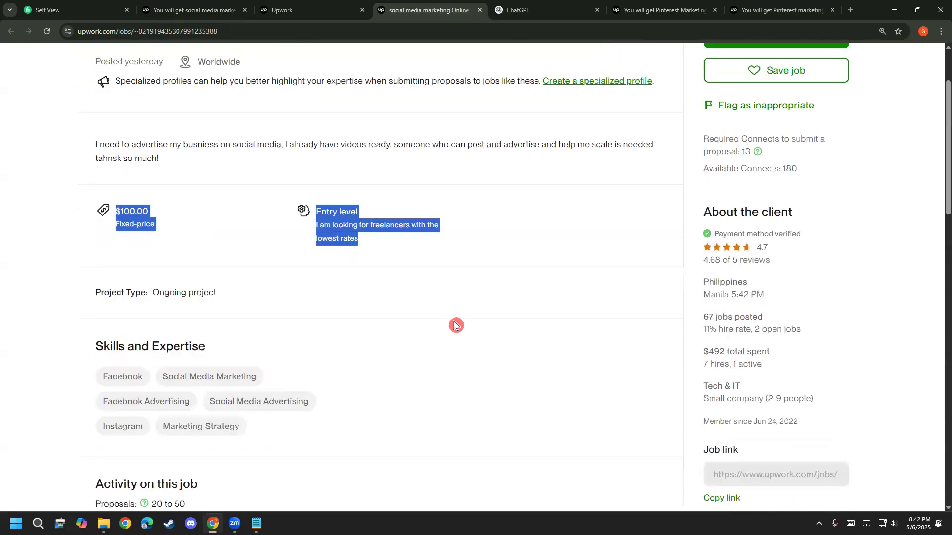
scroll(454, 327, "up", 3)
left_click(729, 134)
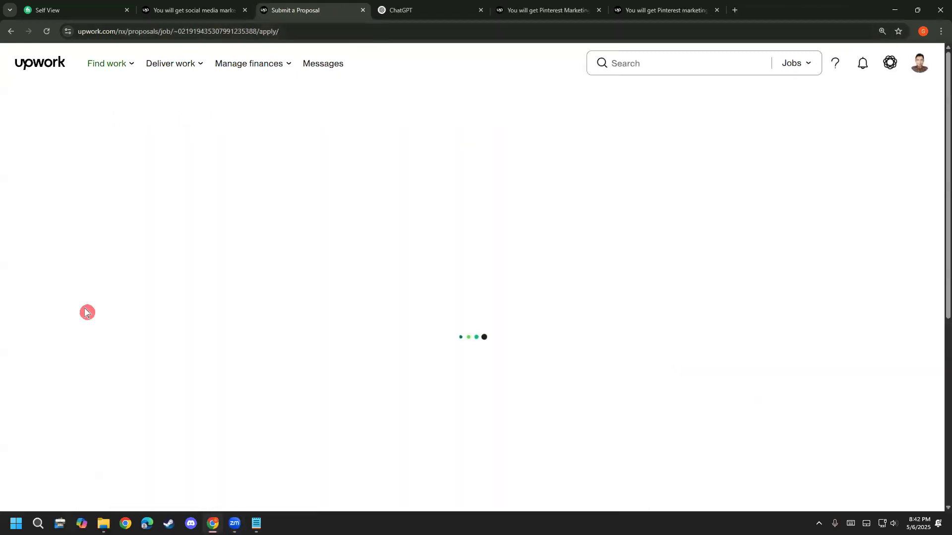
- Change the proposal bid from $100.00 to $80.00
scroll(86, 313, "down", 15)
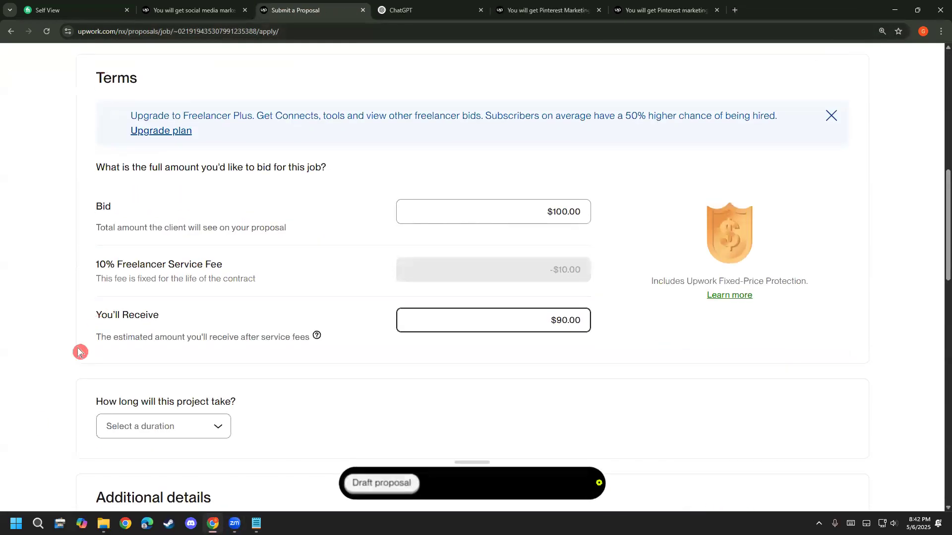
scroll(56, 415, "up", 4)
left_click(513, 211)
double_click(573, 211)
type("80")
left_click(87, 351)
- Focus the empty Cover Letter box, triggering the 'A cover letter is required.' error
scroll(122, 328, "down", 5)
scroll(163, 223, "down", 4)
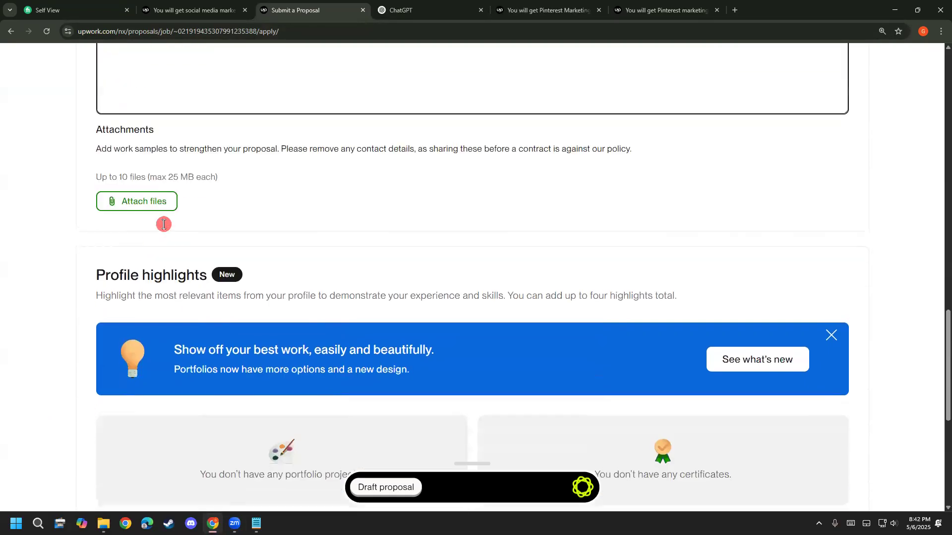
left_click(394, 46)
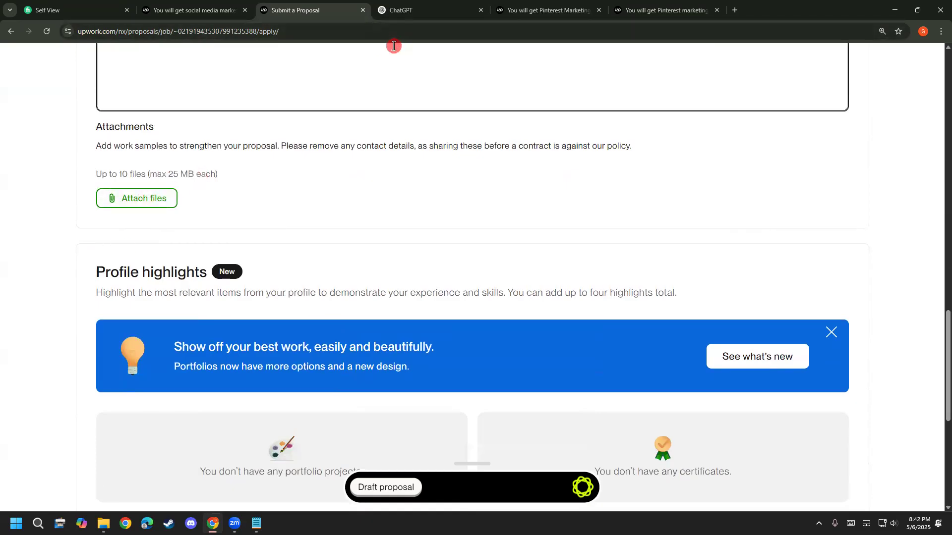
left_click(461, 54)
- Handwrite a red annotation note over the attachments area
left_click_drag(269, 131, 250, 175)
left_click_drag(278, 141, 311, 126)
left_click_drag(330, 146, 300, 208)
mouse_move(373, 124)
left_mouse_down()
mouse_move(394, 164)
mouse_move(377, 171)
left_mouse_up()
mouse_move(420, 164)
left_mouse_down()
mouse_move(426, 201)
mouse_move(440, 176)
left_mouse_up()
mouse_move(462, 161)
left_mouse_down()
mouse_move(457, 191)
mouse_move(494, 177)
left_mouse_up()
left_click(484, 153)
left_click(491, 144)
mouse_move(521, 147)
left_mouse_down()
mouse_move(516, 153)
mouse_move(566, 126)
mouse_move(587, 182)
left_mouse_up()
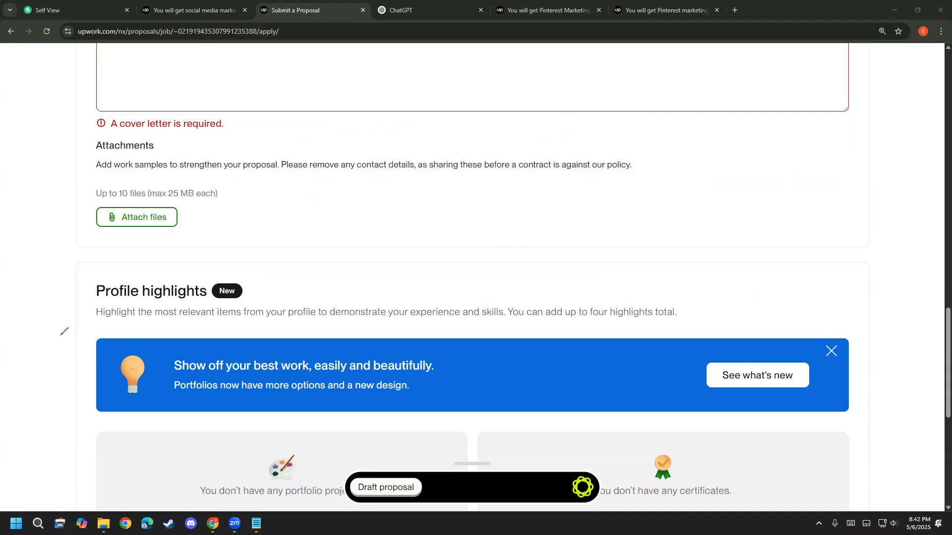
scroll(89, 374, "down", 4)
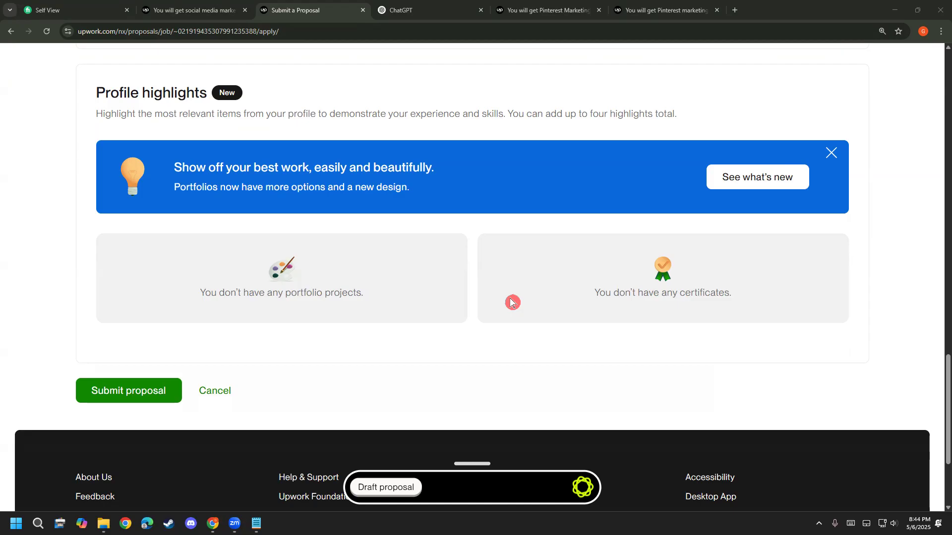
- Close the social media marketing gig tab and open Your profile from the account menu
scroll(13, 416, "up", 7)
scroll(32, 426, "up", 18)
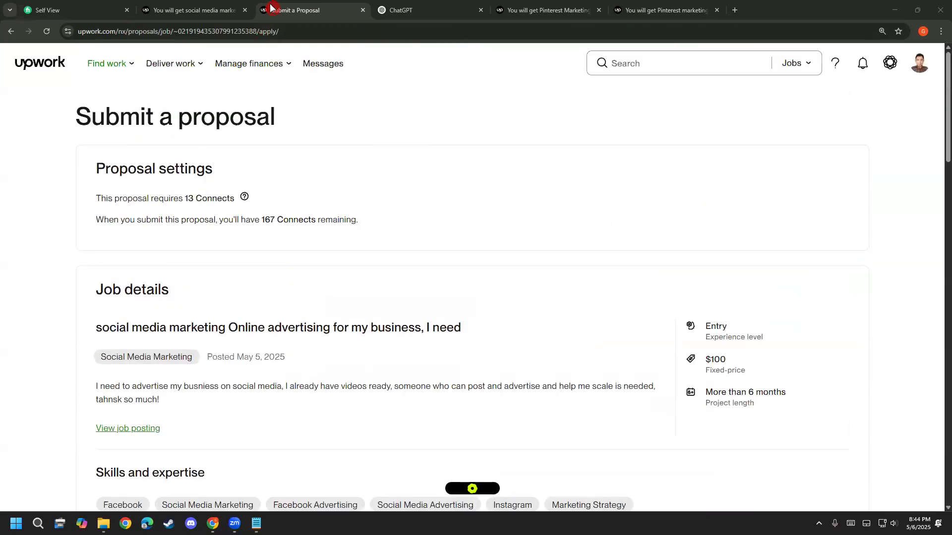
left_click(229, 9)
left_click(245, 10)
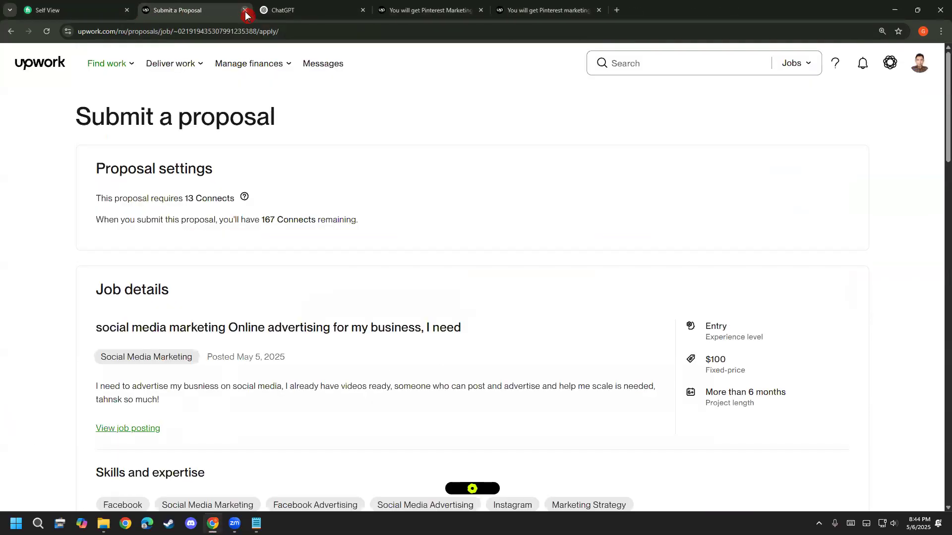
left_click(920, 63)
left_click(841, 171)
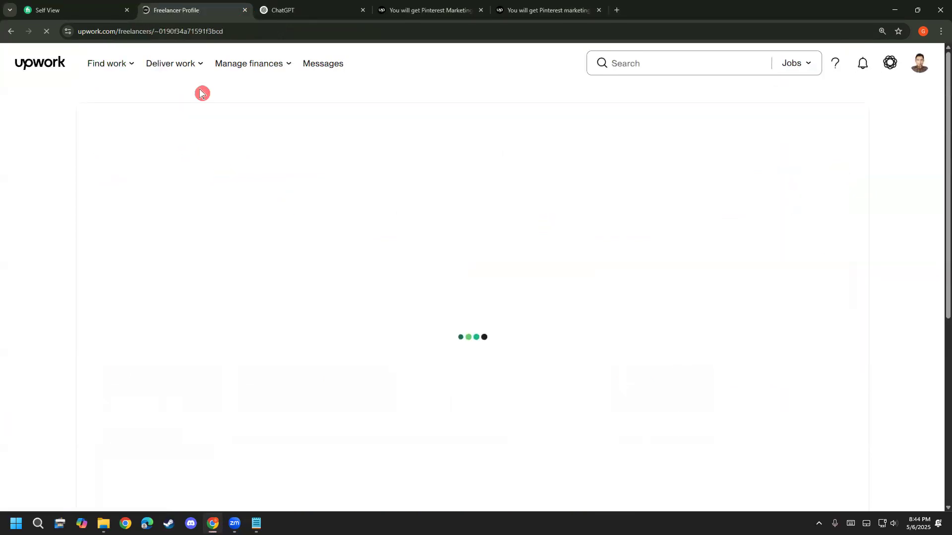
- Handwrite 'Upwork' in red over the profile page
mouse_move(336, 219)
left_mouse_down()
mouse_move(341, 231)
mouse_move(383, 192)
mouse_move(419, 280)
mouse_move(439, 225)
mouse_move(465, 218)
mouse_move(506, 173)
mouse_move(535, 168)
left_mouse_up()
mouse_move(528, 206)
left_mouse_down()
mouse_move(535, 170)
mouse_move(593, 202)
mouse_move(630, 155)
mouse_move(628, 184)
left_mouse_up()
left_click_drag(639, 132, 702, 106)
left_click_drag(675, 155, 735, 144)
mouse_move(279, 343)
left_mouse_down()
mouse_move(373, 354)
mouse_move(368, 308)
mouse_move(424, 283)
mouse_move(490, 297)
mouse_move(471, 305)
mouse_move(545, 311)
left_mouse_up()
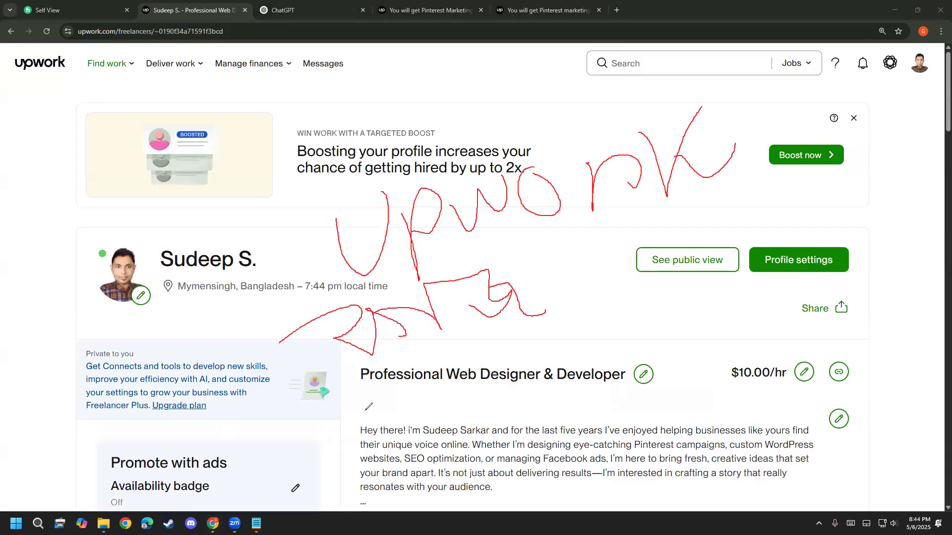
- Replace the Upwork annotation with a new red note, then clear all notes and scroll the profile
left_click(45, 296)
left_click(53, 319)
left_click_drag(281, 273, 405, 231)
mouse_move(312, 261)
left_mouse_down()
mouse_move(332, 325)
mouse_move(395, 284)
mouse_move(449, 265)
mouse_move(462, 301)
mouse_move(483, 283)
left_mouse_up()
left_click(400, 289)
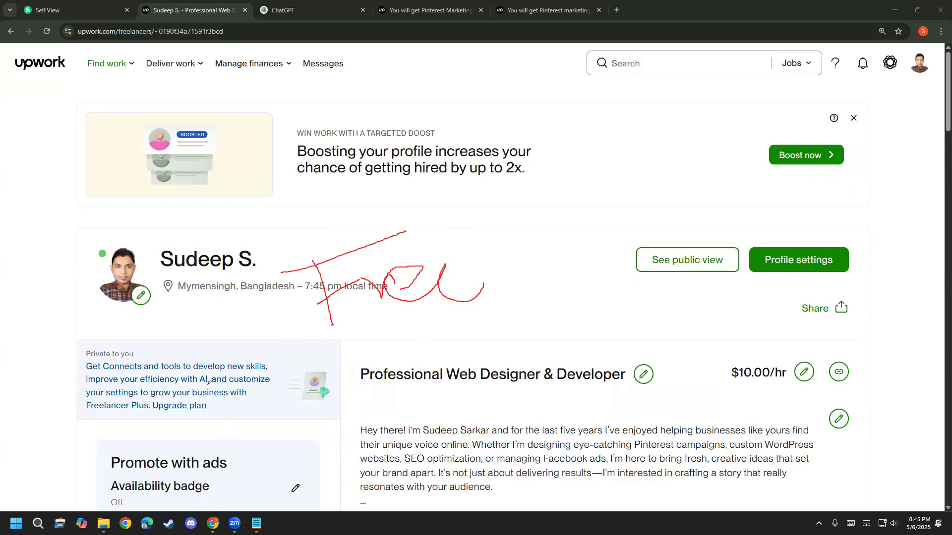
left_click(42, 325)
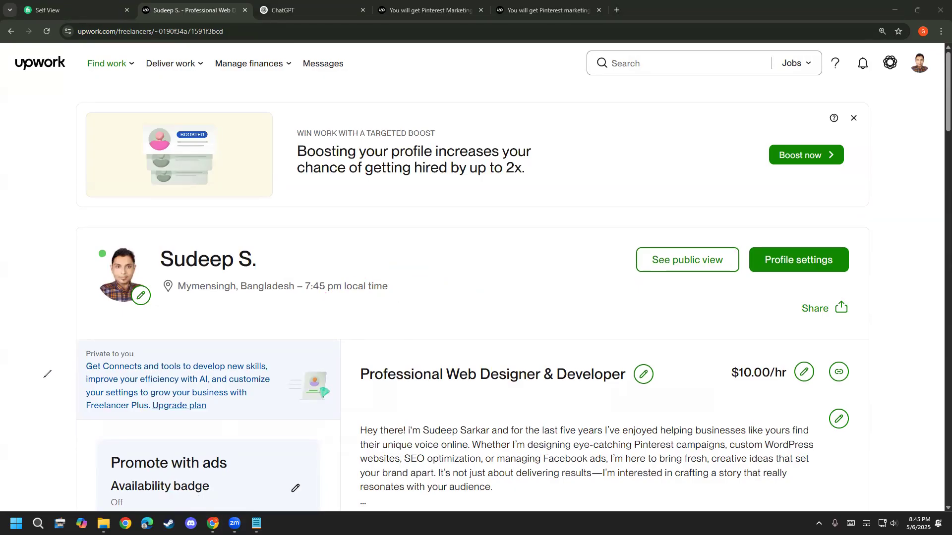
scroll(323, 331, "down", 4)
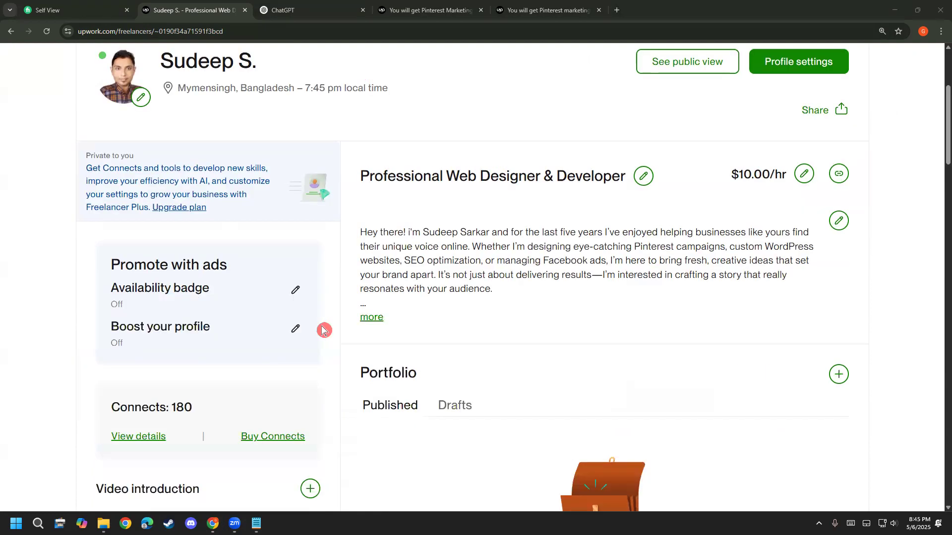
scroll(323, 331, "down", 2)
scroll(310, 347, "up", 6)
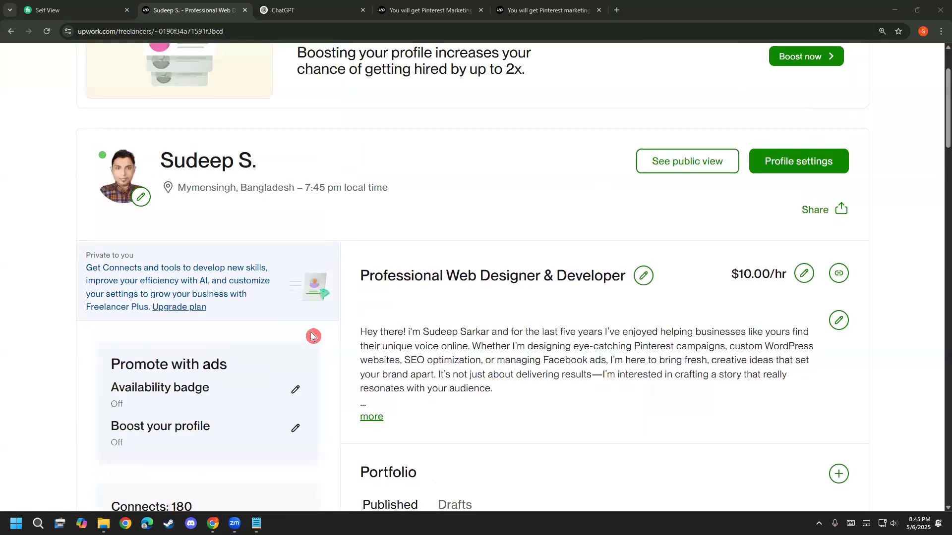